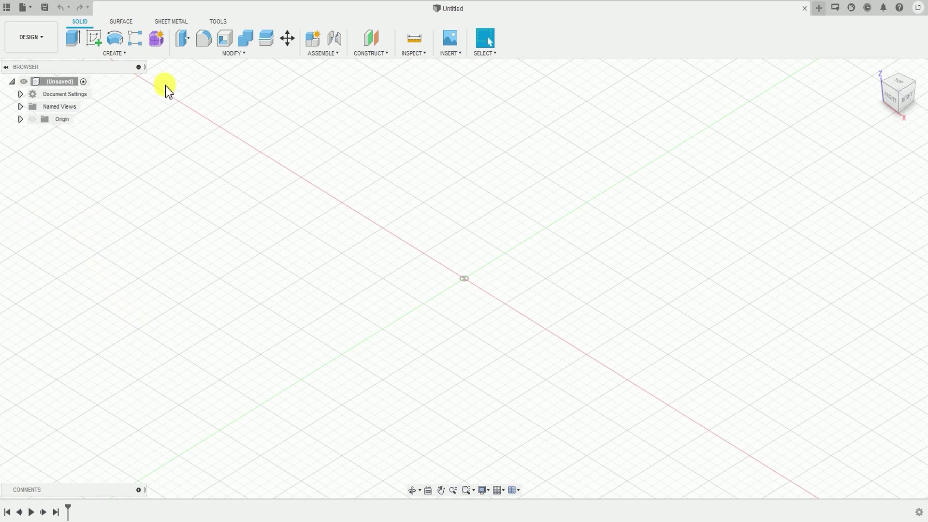
left_click(111, 54)
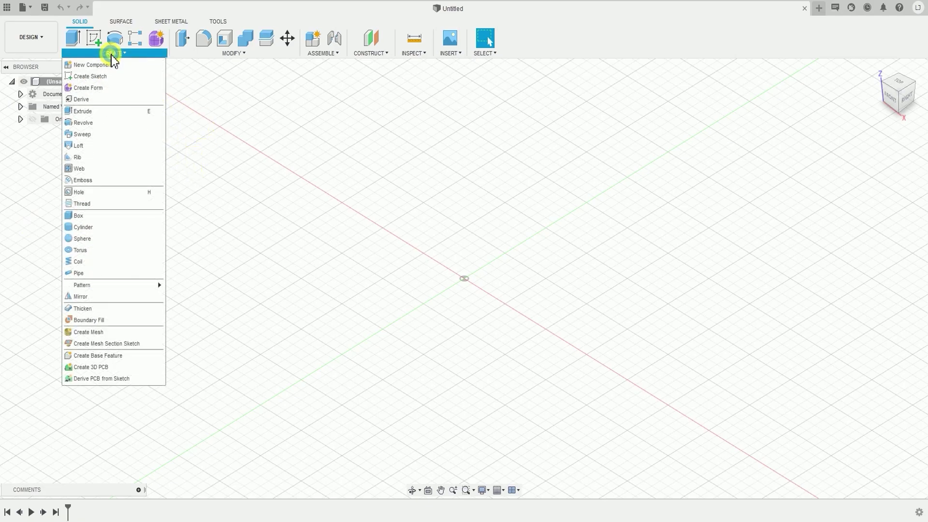
left_click(104, 77)
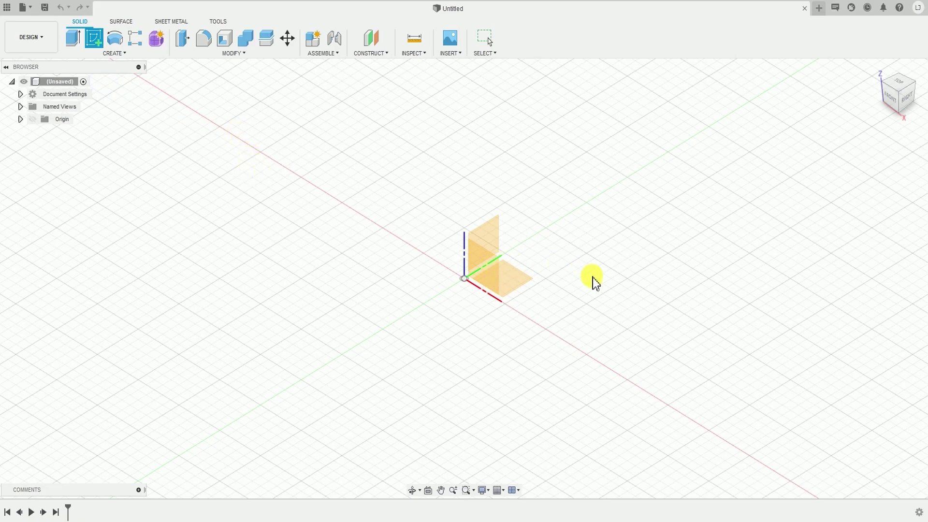
left_click(512, 280)
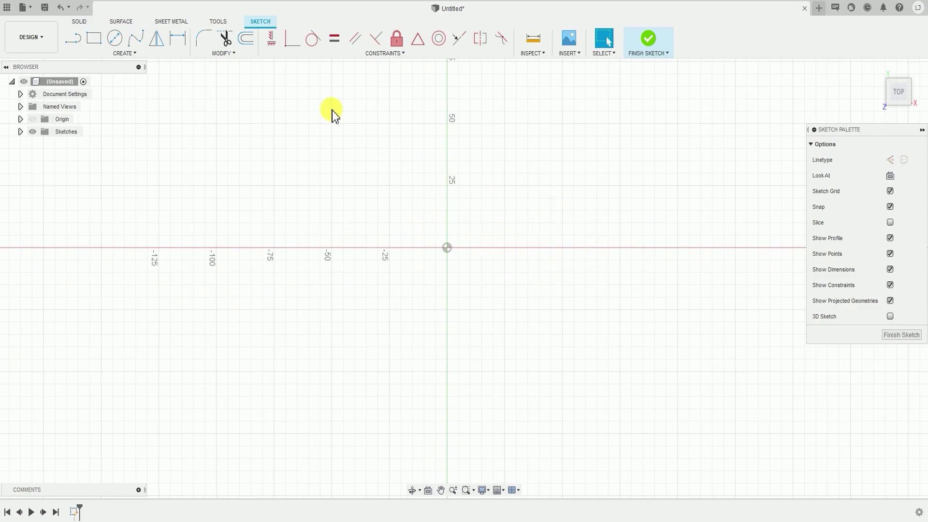
key("ctrl+z")
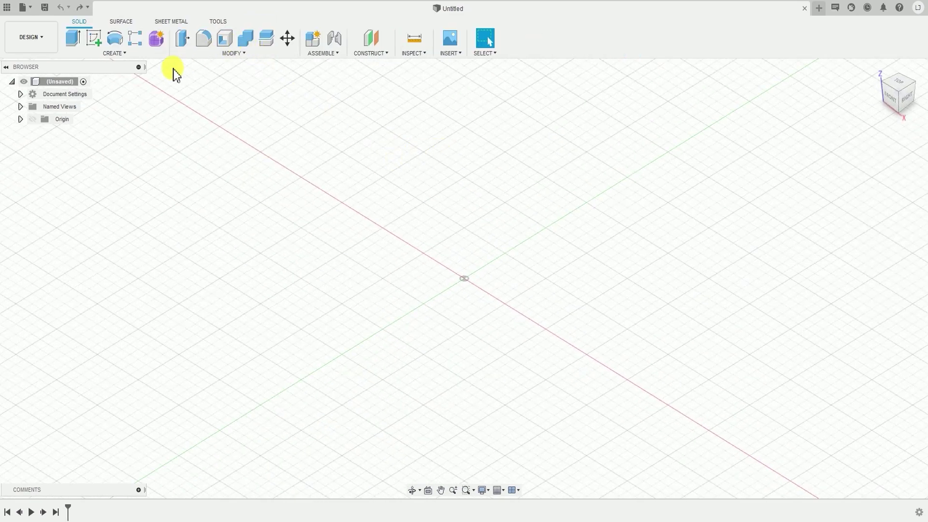
left_click(115, 54)
left_click(107, 76)
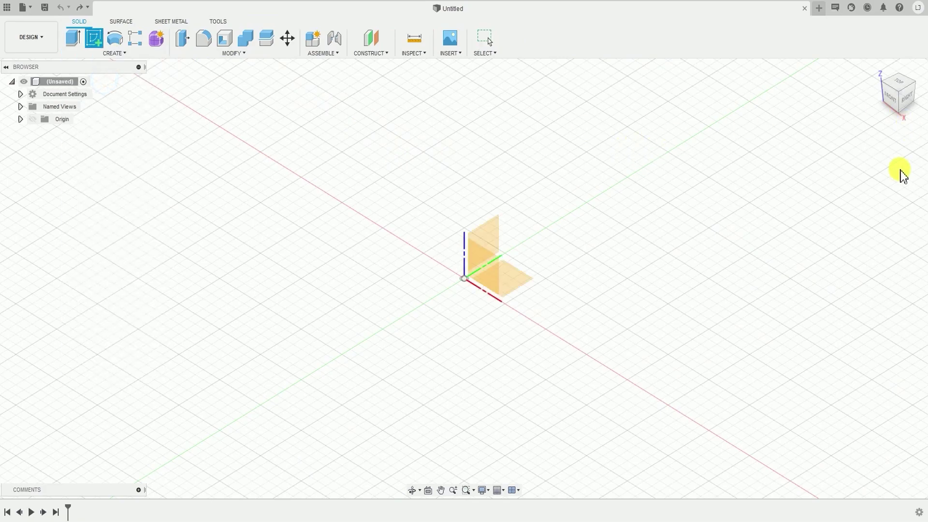
left_click(524, 285)
key("ctrl+z")
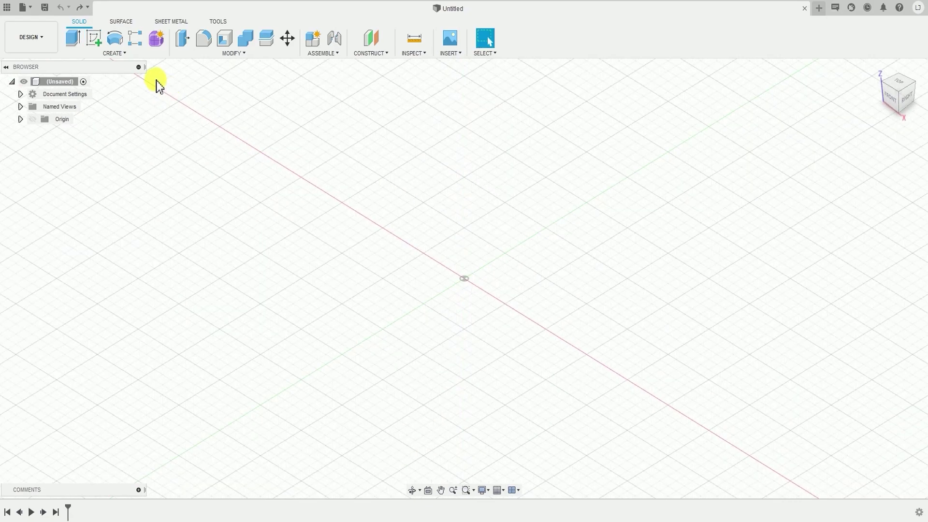
Step: Start a new sketch on the horizontal XY plane, seen from the top view
left_click(95, 39)
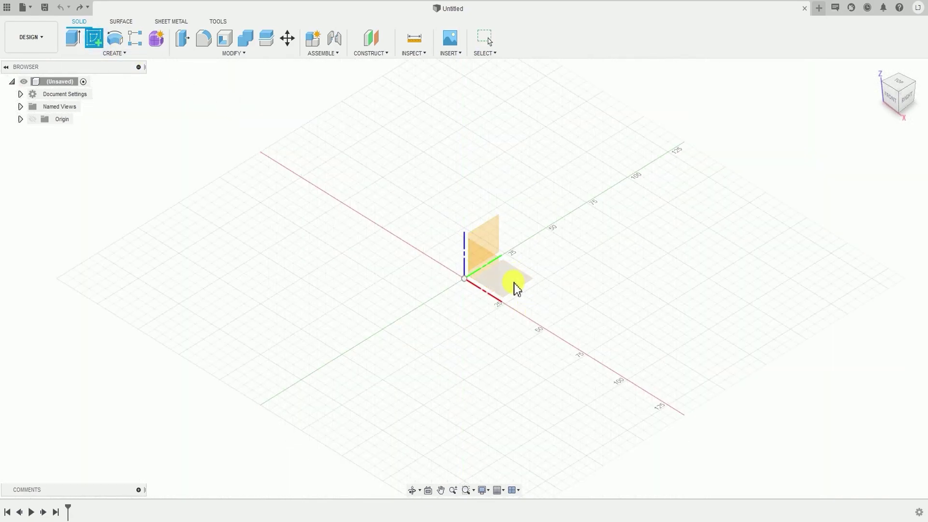
left_click(897, 85)
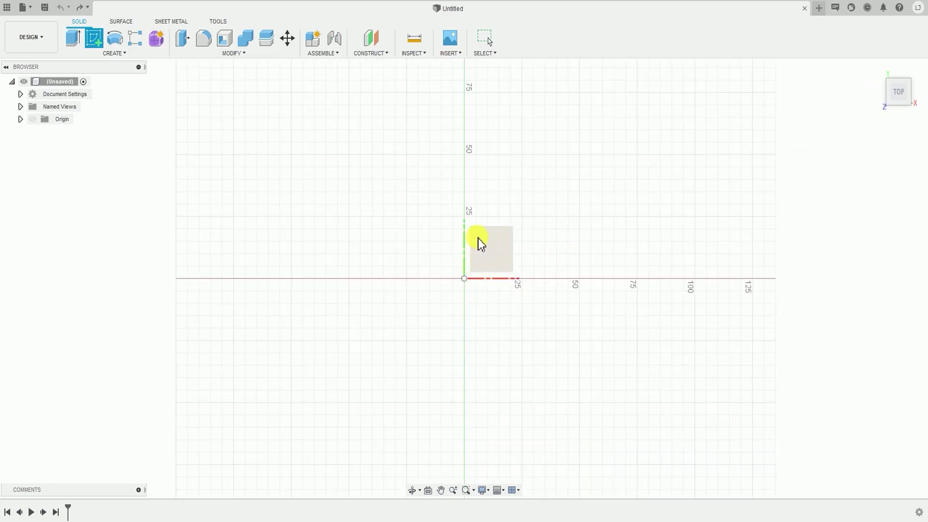
left_click(500, 250)
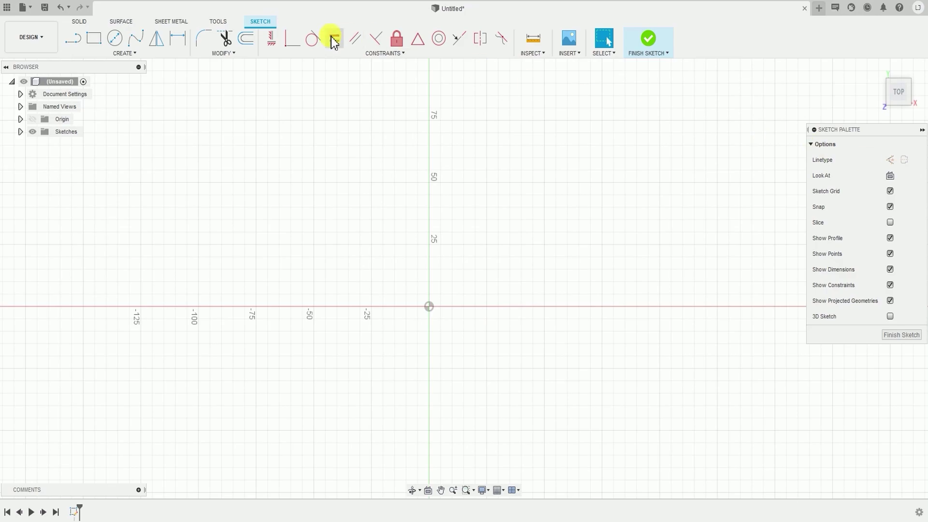
Step: Sketch a center rectangle around the origin, about 106 mm tall
left_click(122, 53)
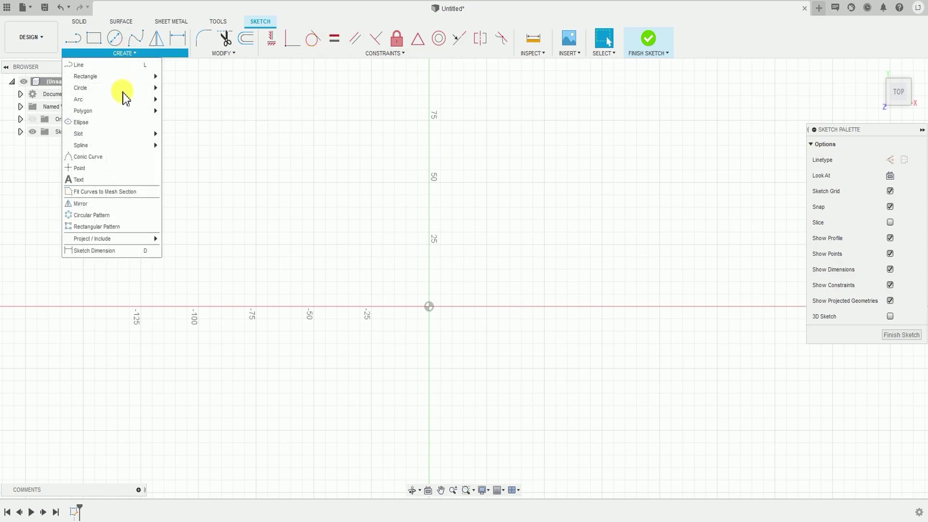
left_click(109, 79)
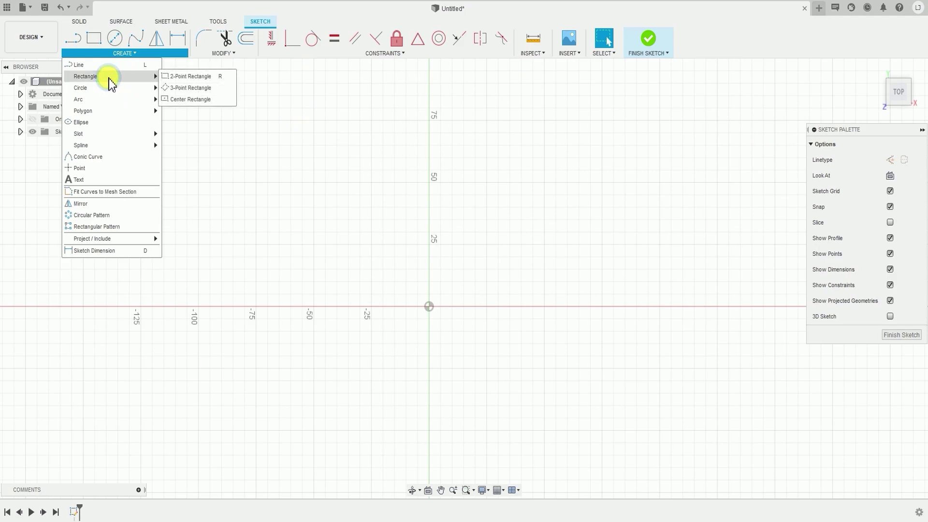
left_click(206, 100)
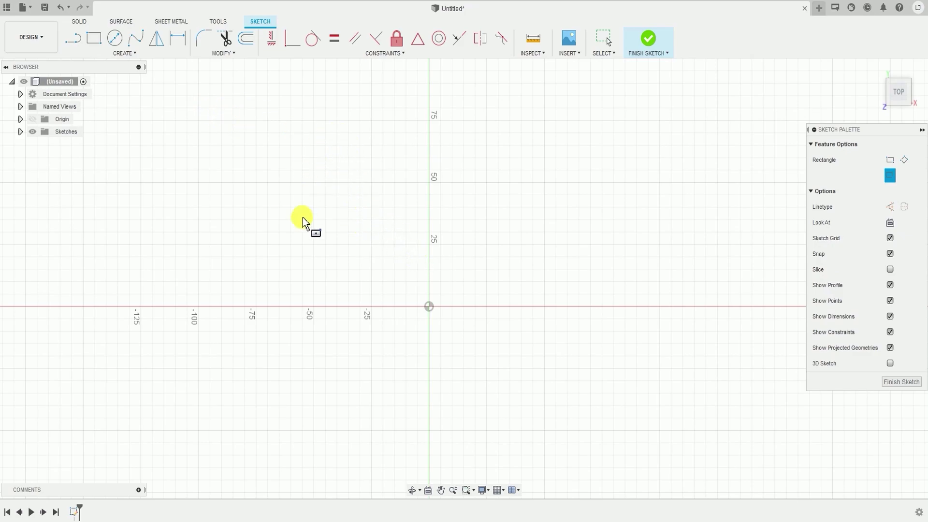
left_click(429, 306)
left_click(297, 175)
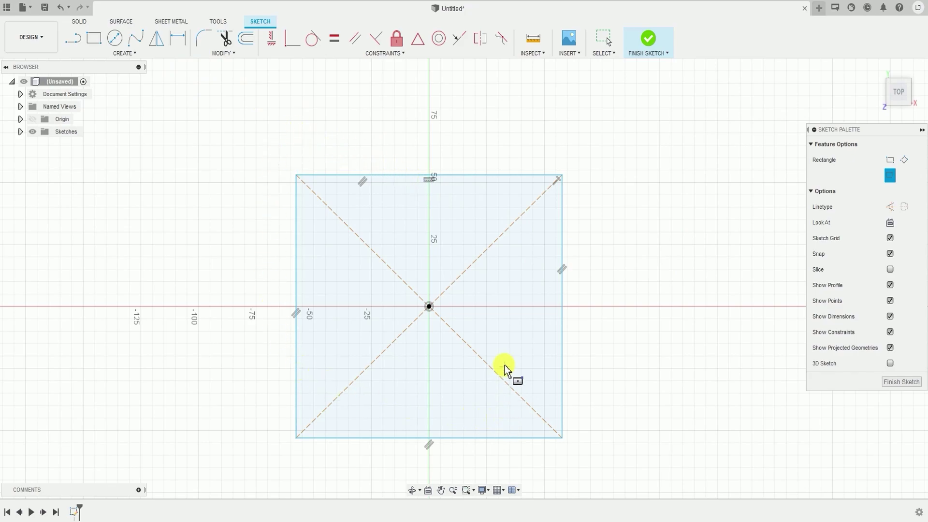
middle_click_drag(503, 369, 502, 339)
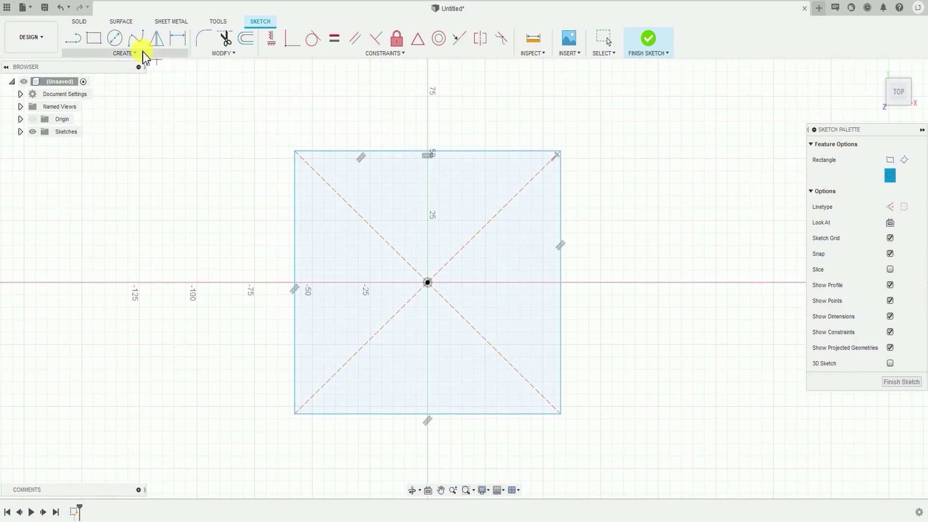
Step: Dimension the rectangle's vertical side with Sketch Dimension and set it to 100 mm
left_click(123, 57)
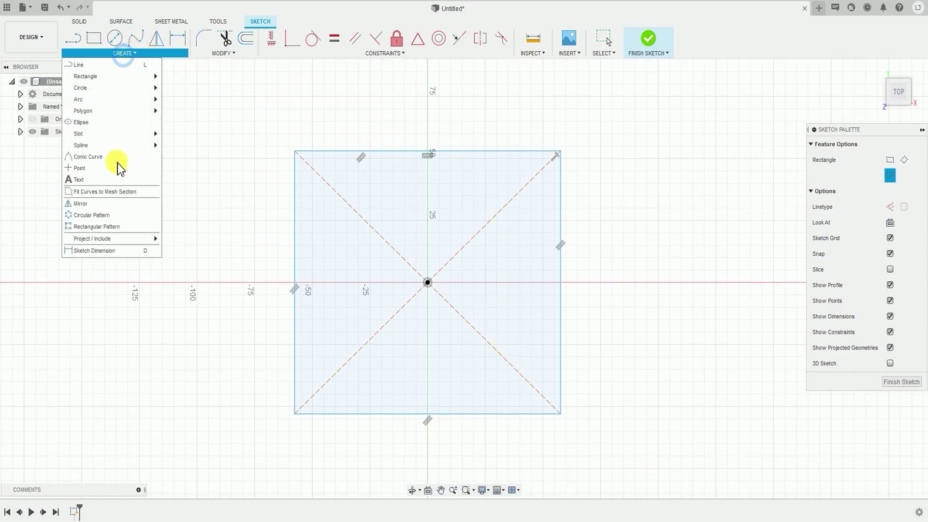
left_click(114, 251)
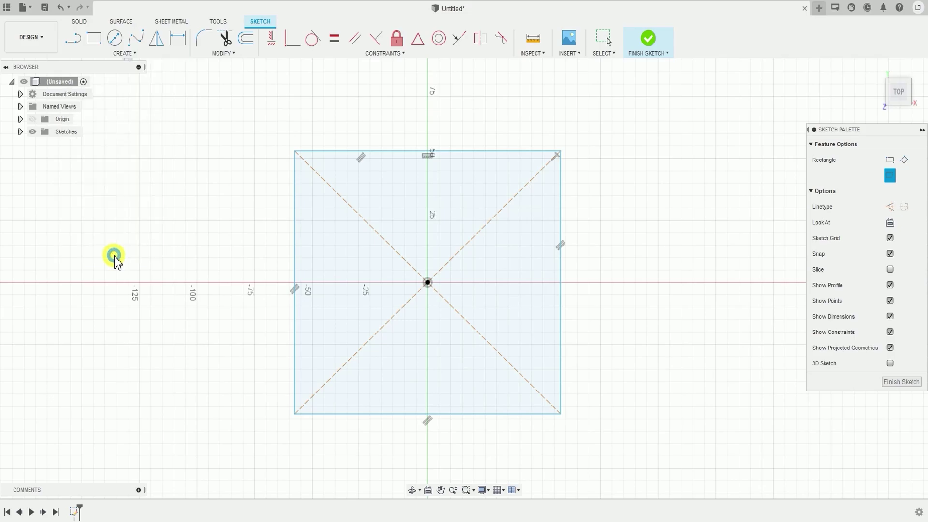
left_click(294, 217)
left_click(266, 220)
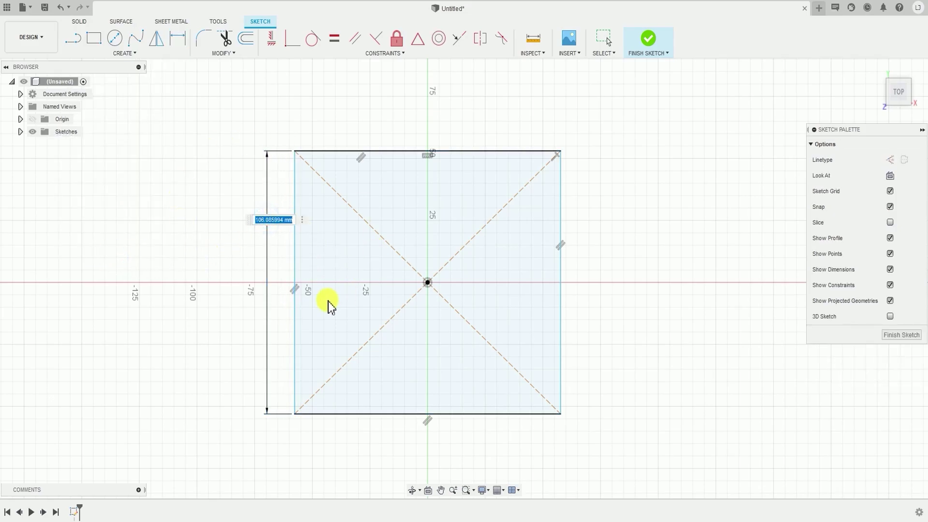
type("100")
key("Return")
Step: Dimension the rectangle's upper horizontal side and set it to 100 mm
left_click(425, 158)
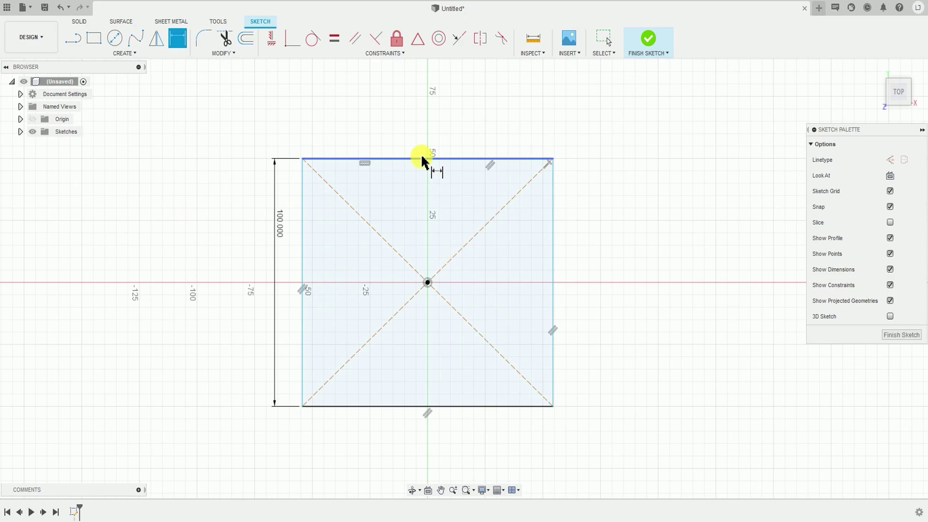
left_click(424, 130)
key("BackSpace")
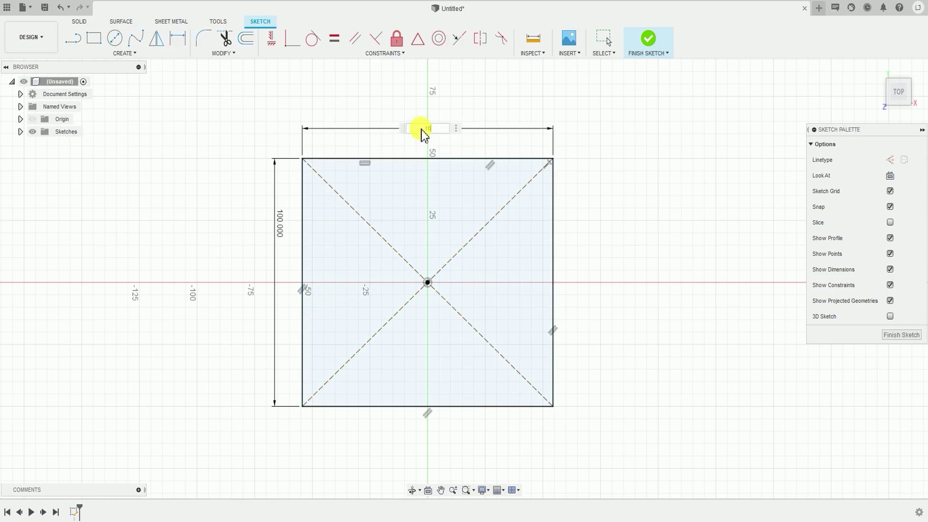
type("100")
key("Return")
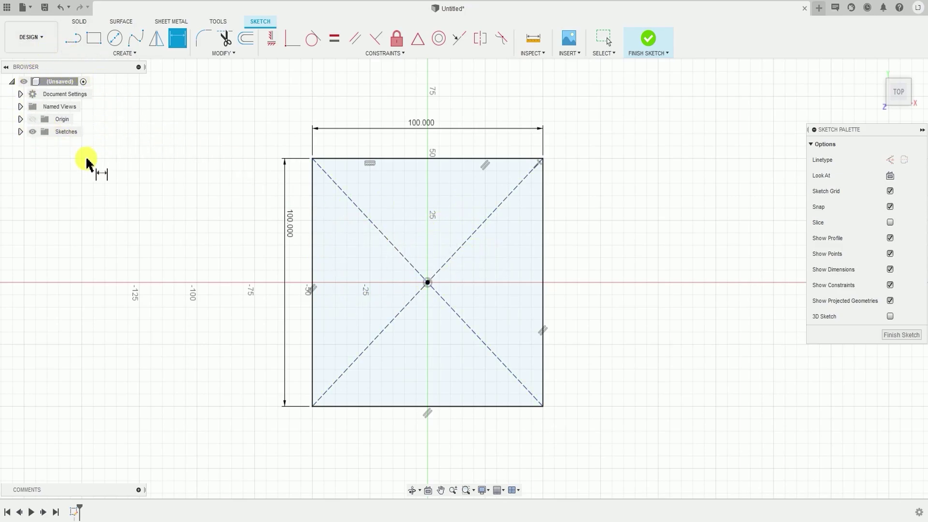
Step: Expand the Sketches folder in the browser and finish the sketch
left_click(20, 133)
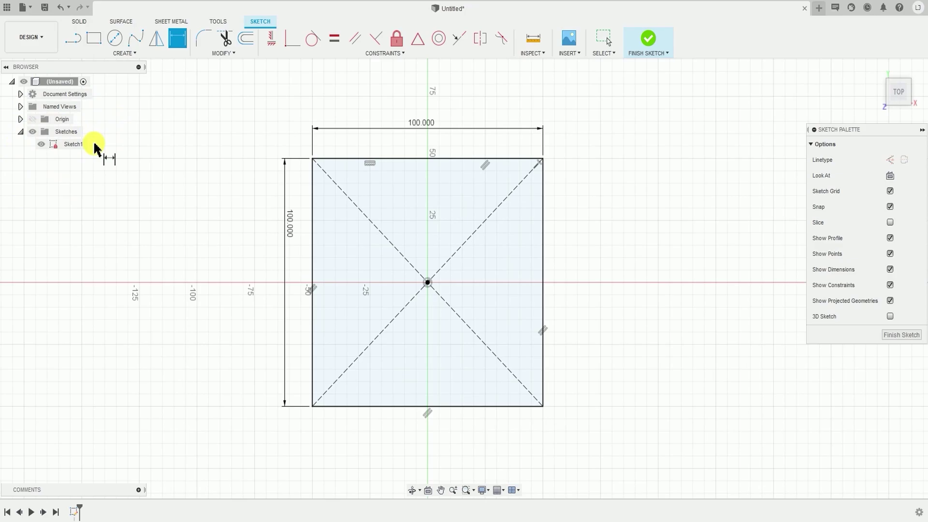
middle_click_drag(460, 288, 481, 294)
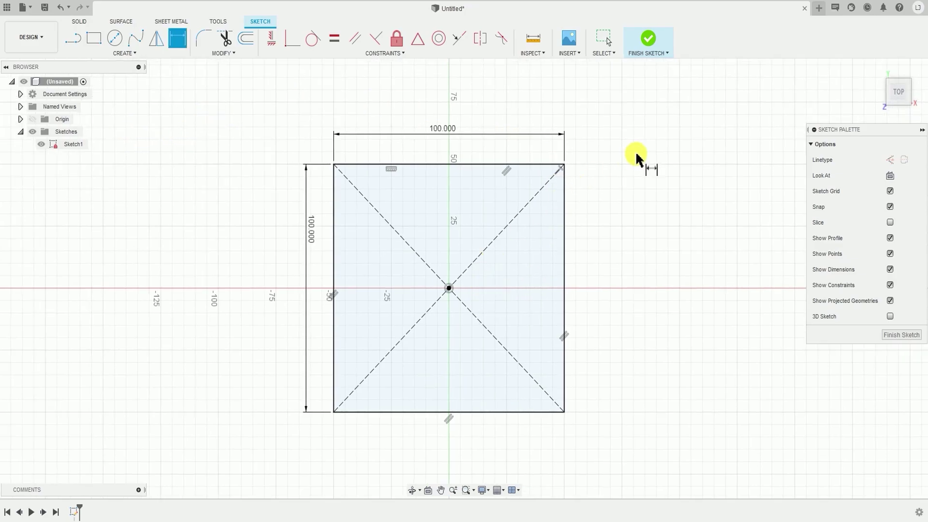
left_click(653, 42)
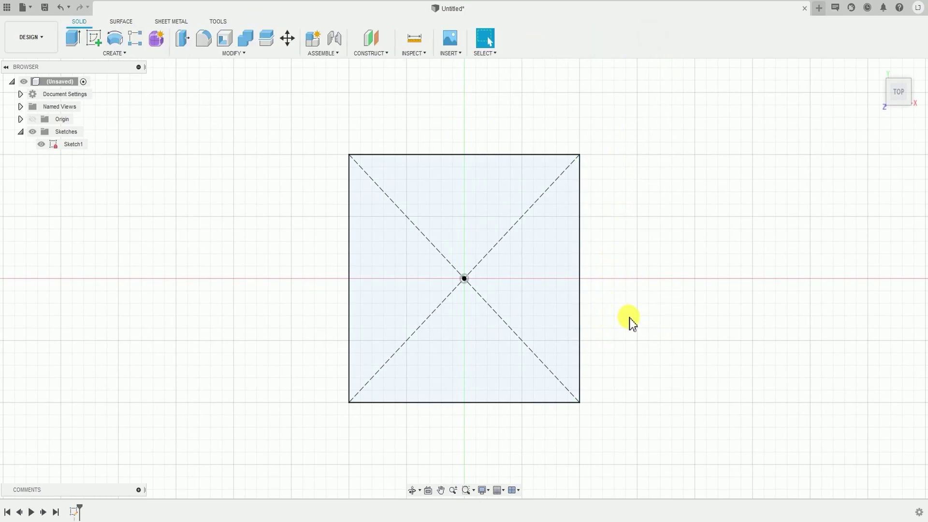
Step: Extrude the square profile 5 mm upward on one side as a new body
mouse_move(630, 318)
middle_mouse_down("shift")
mouse_move(634, 269)
mouse_move(643, 267)
mouse_move(636, 276)
mouse_move(460, 236)
mouse_move(317, 297)
middle_mouse_up("shift")
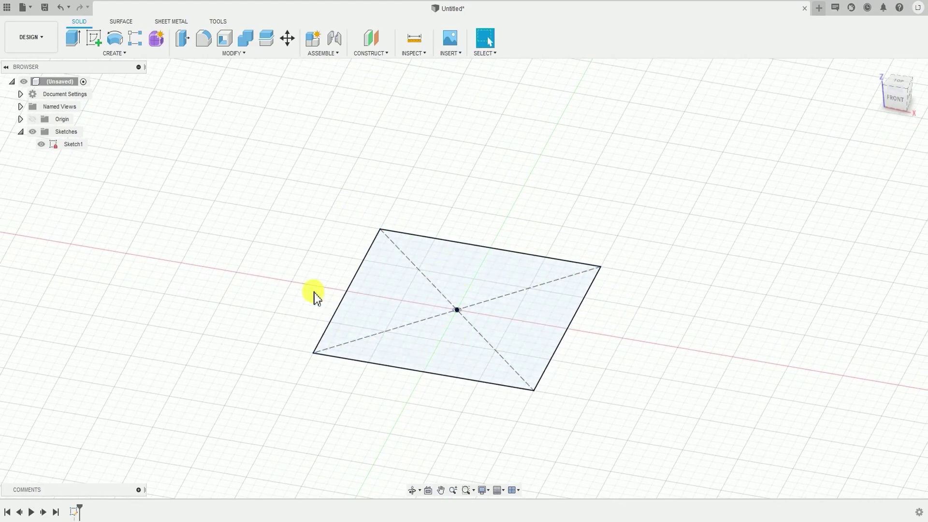
left_click(138, 55)
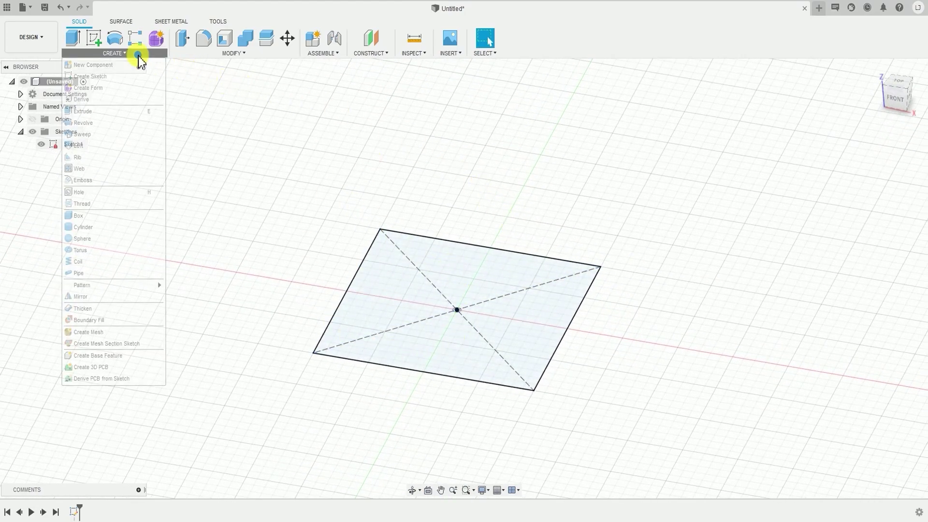
left_click(90, 114)
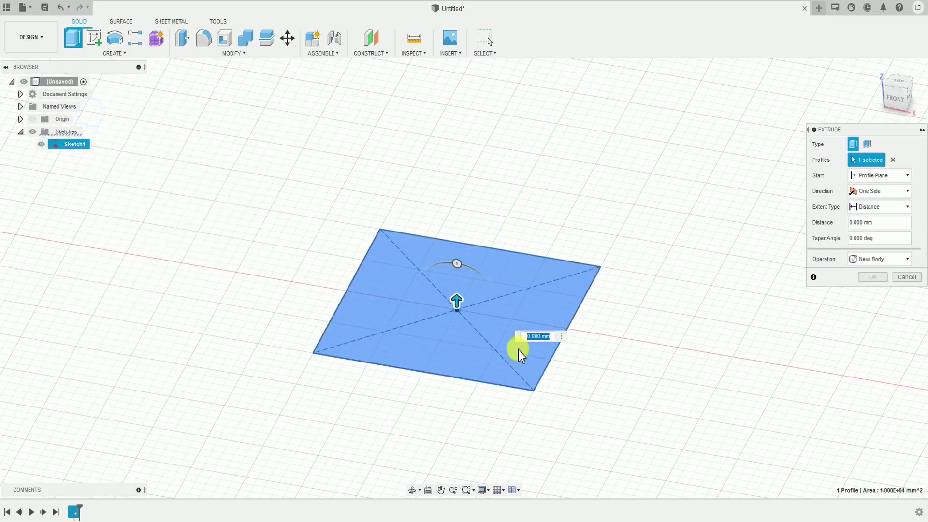
middle_click_drag(395, 239, 364, 291, "shift")
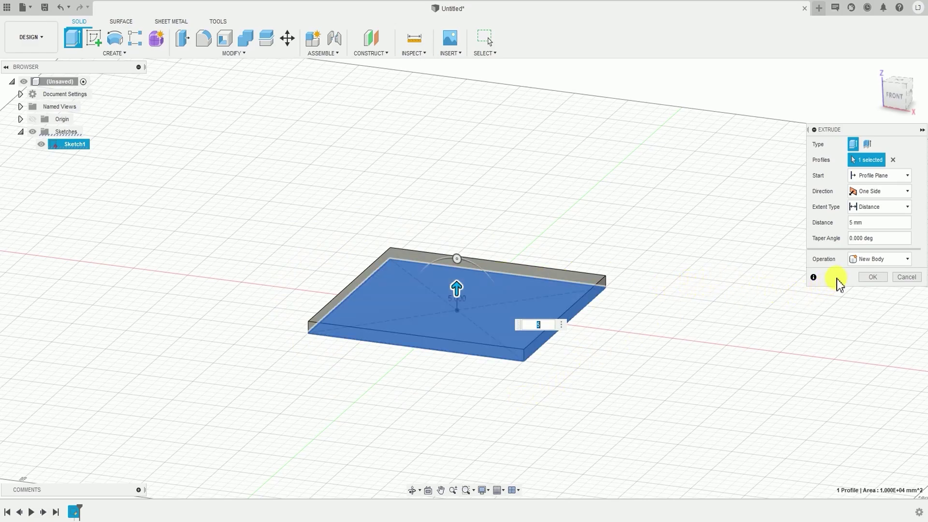
left_click(876, 277)
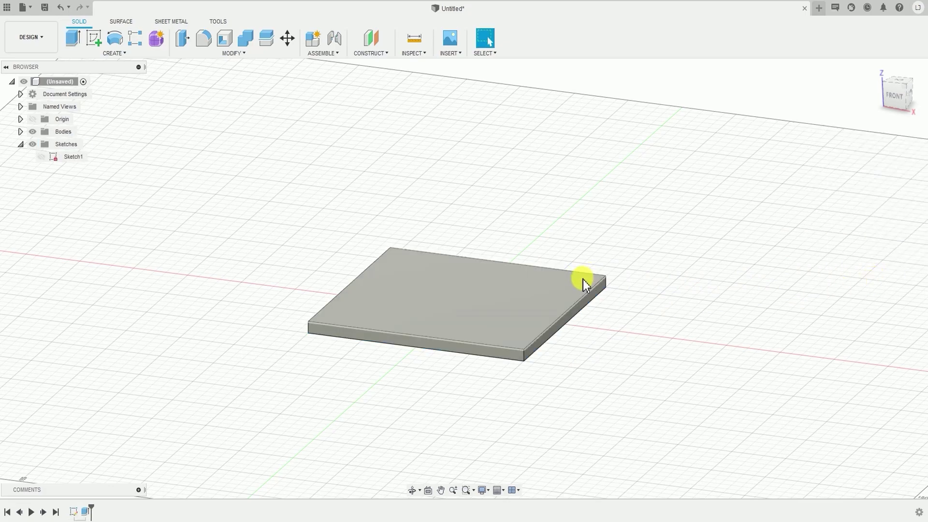
Step: Create a new sketch on the bottom face of the square base plate
scroll(585, 284, "down", 2)
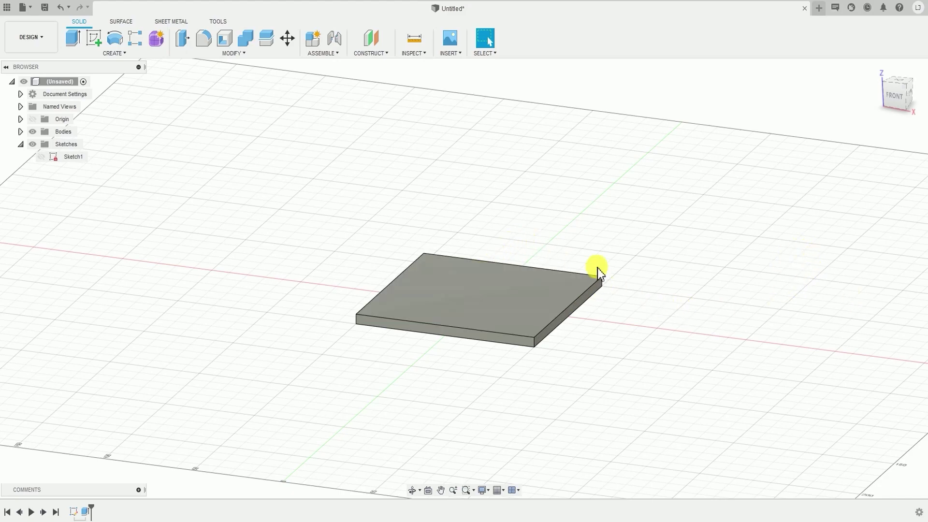
middle_click_drag(609, 269, 550, 253, "shift")
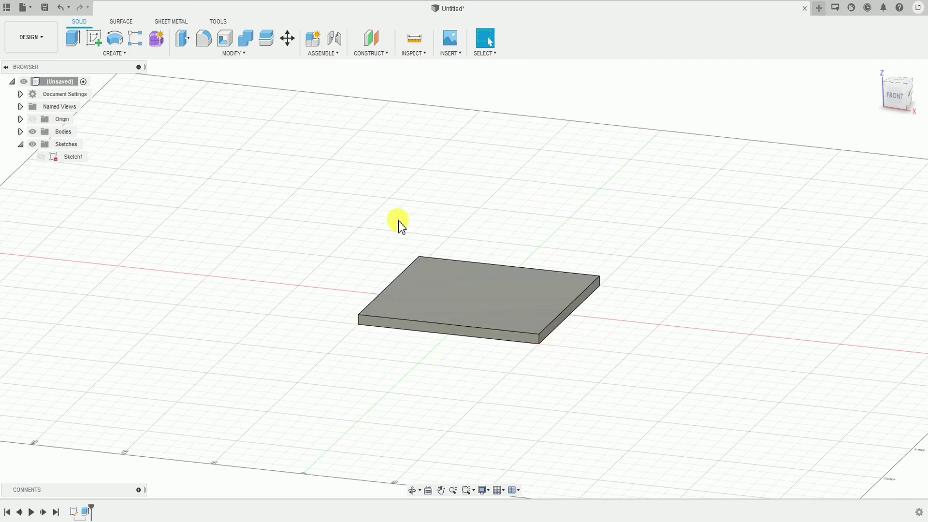
middle_click_drag(569, 317, 614, 274, "shift")
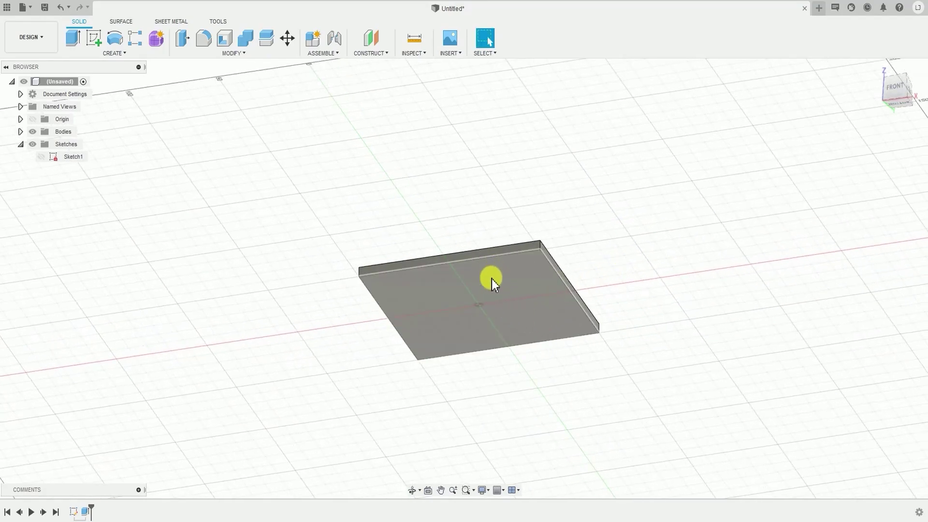
left_click(510, 281)
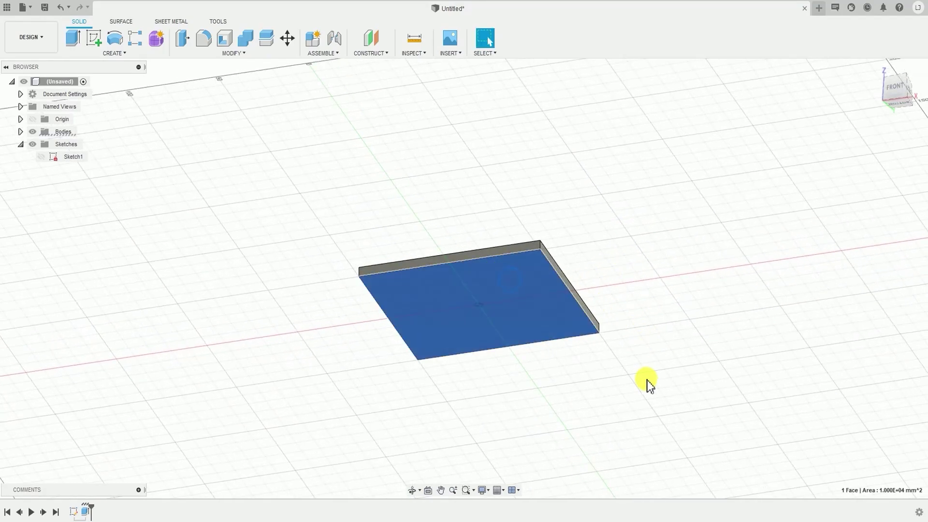
middle_click_drag(647, 386, 532, 297, "shift")
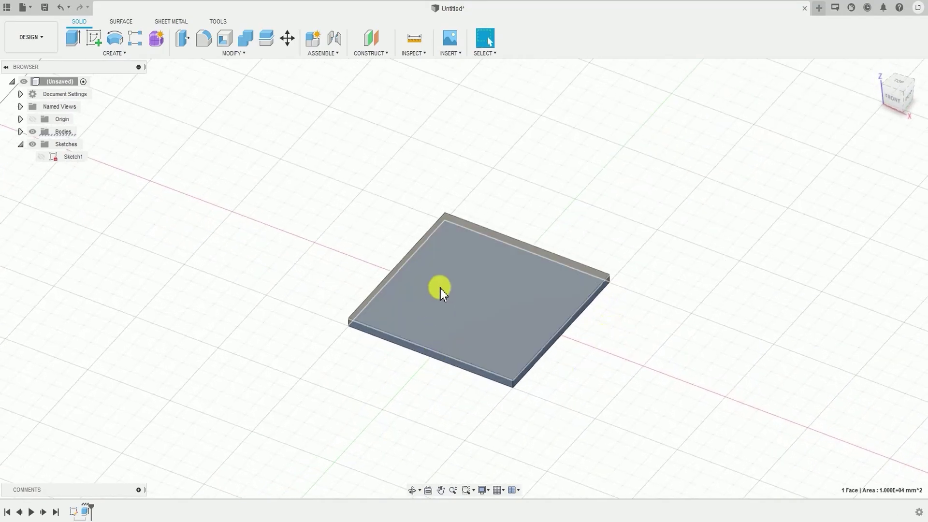
middle_click_drag(440, 288, 601, 255, "shift")
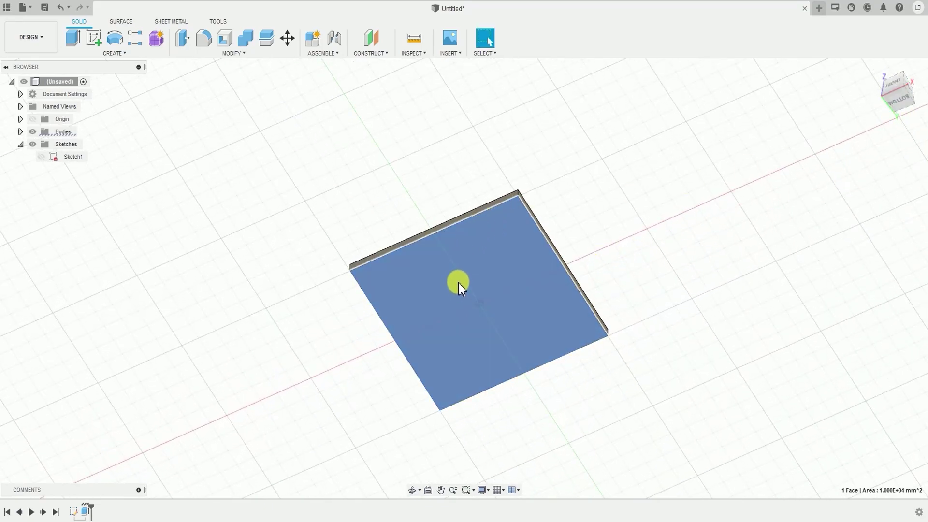
left_click(125, 53)
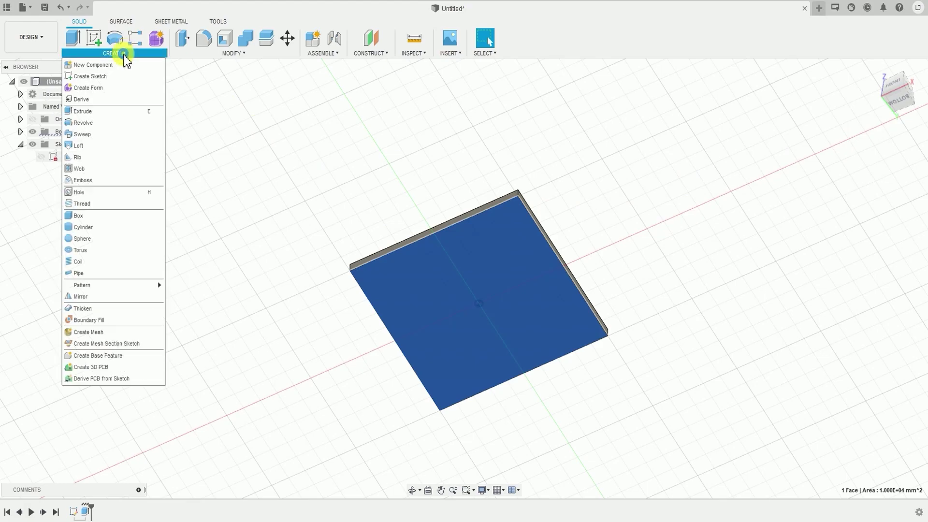
left_click(106, 78)
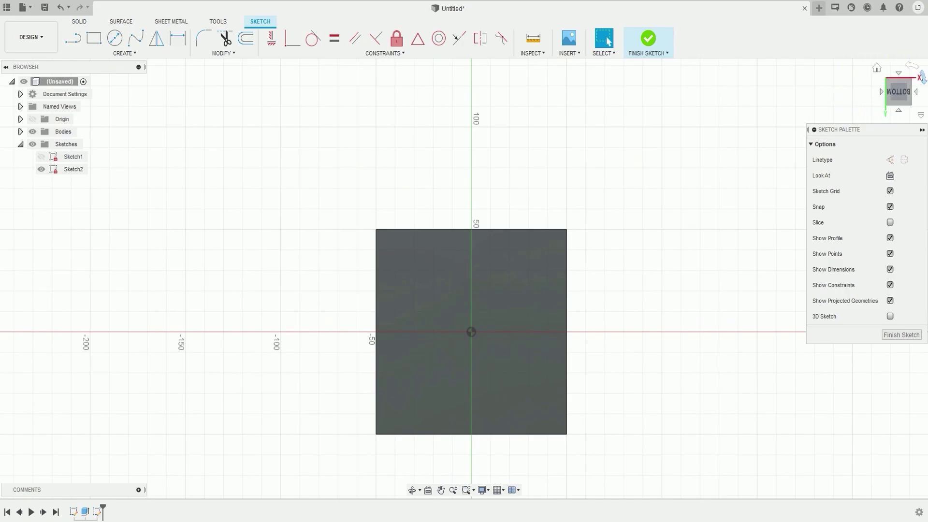
Step: Draw a center rectangle from the origin that encloses the plate, about 136 mm wide
mouse_move(615, 207)
middle_mouse_down("shift")
mouse_move(593, 296)
mouse_move(417, 351)
mouse_move(426, 407)
middle_mouse_up("shift")
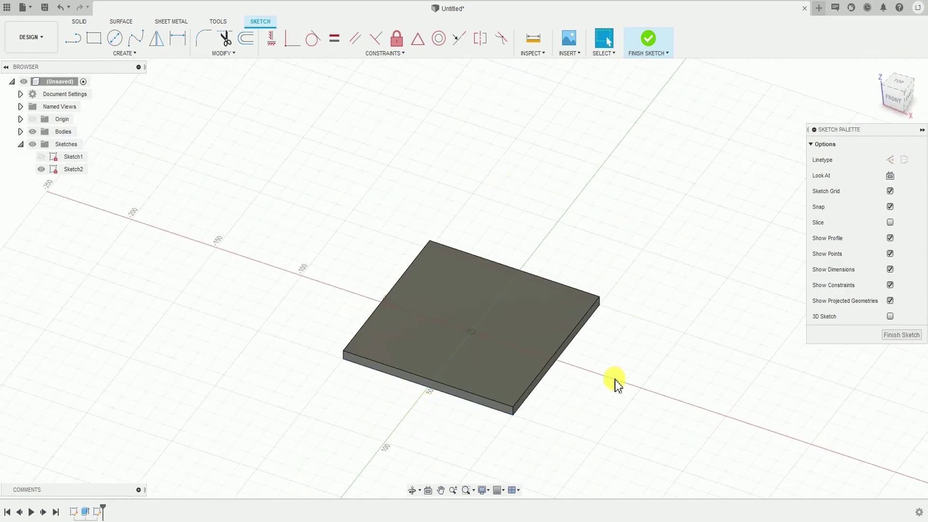
middle_click_drag(615, 379, 528, 308, "shift")
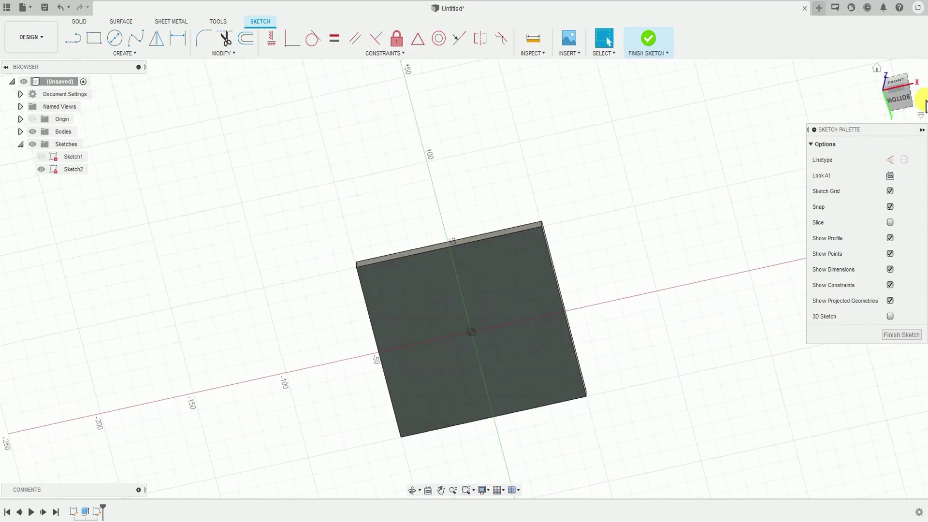
left_click(899, 99)
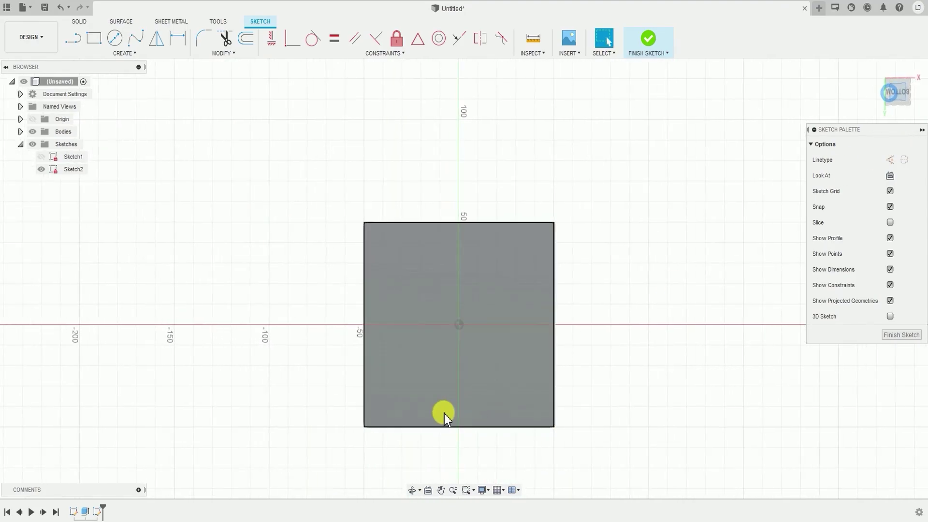
middle_click_drag(446, 416, 488, 309)
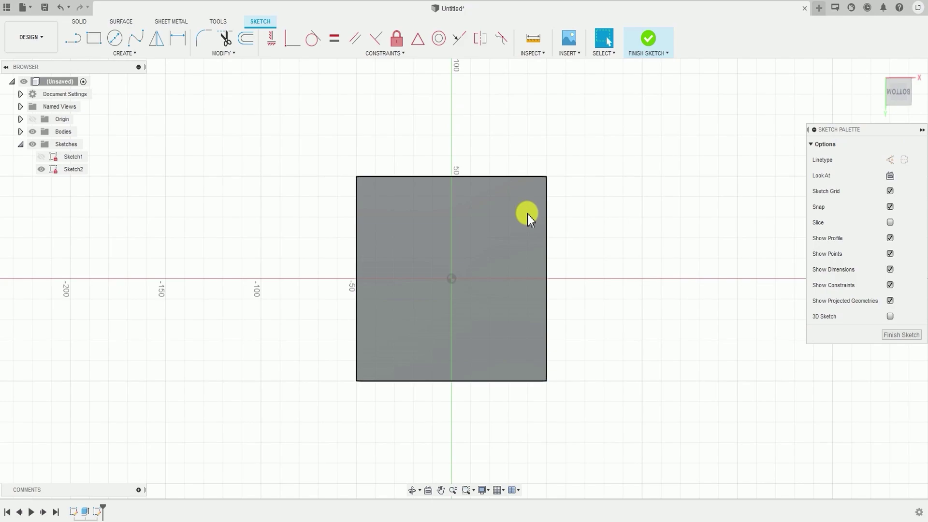
left_click(137, 54)
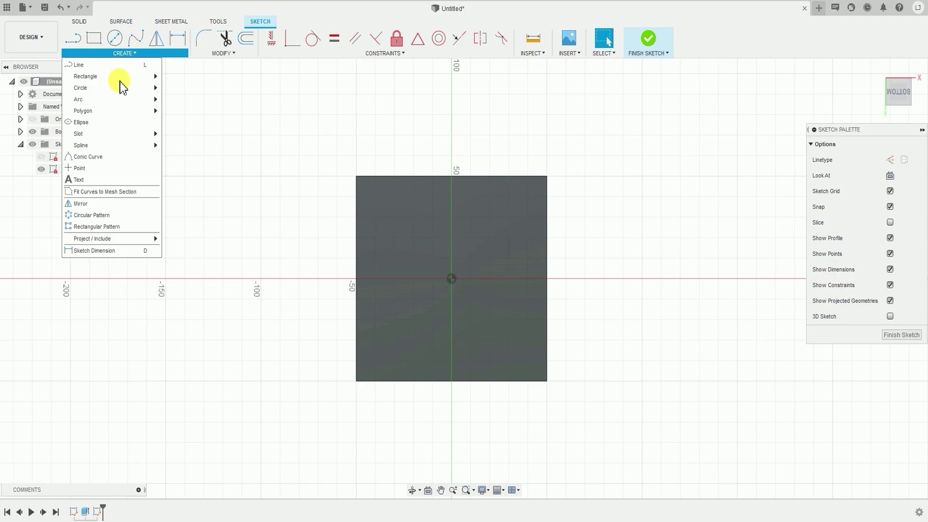
mouse_move(118, 79)
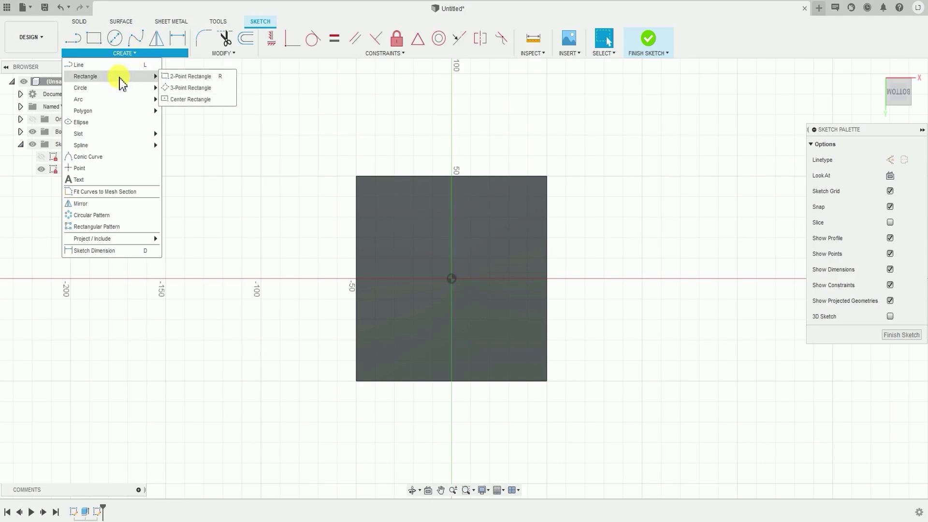
left_click(199, 102)
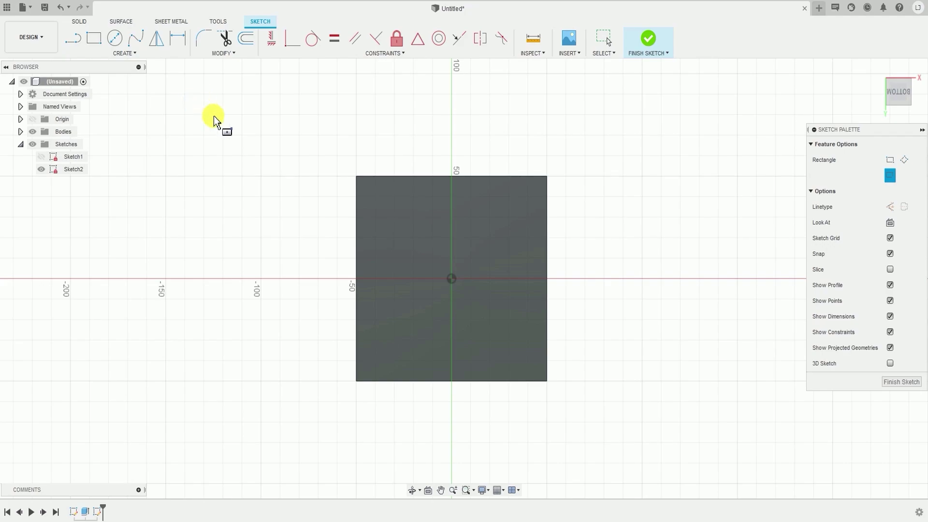
middle_click_drag(263, 190, 266, 164)
scroll(467, 319, "up", 1)
middle_click_drag(467, 319, 468, 365)
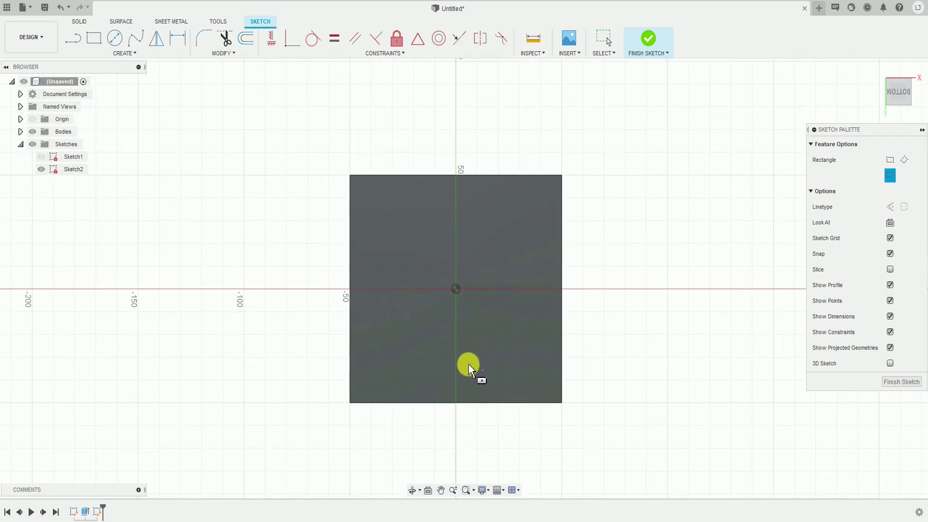
left_click(457, 288)
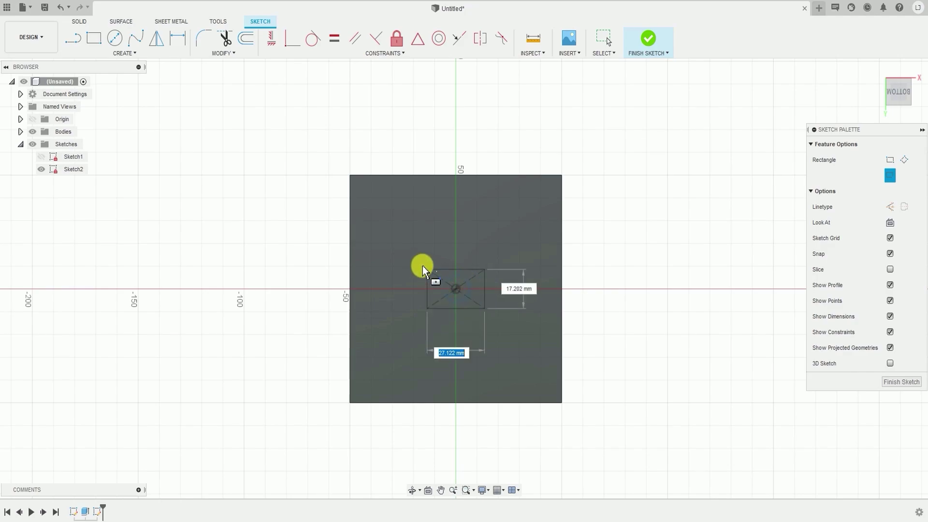
left_click(312, 148)
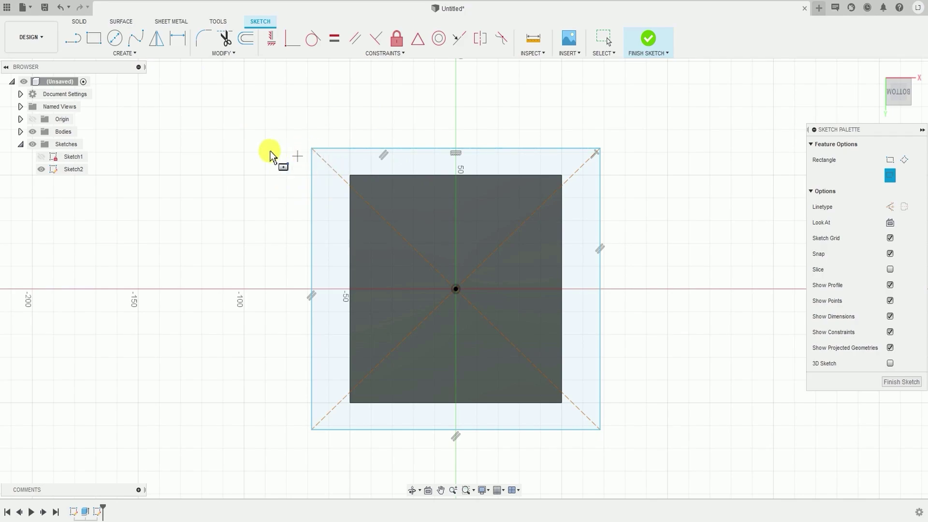
Step: Dimension the new rectangle's upper horizontal side with Sketch Dimension and set it to 105 mm
left_click(131, 53)
left_click(105, 253)
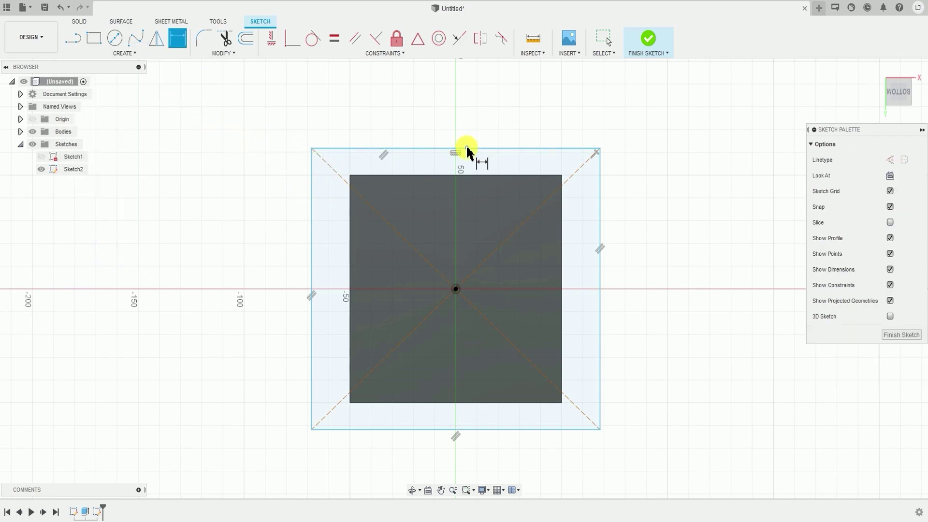
left_click(472, 149)
left_click(477, 136)
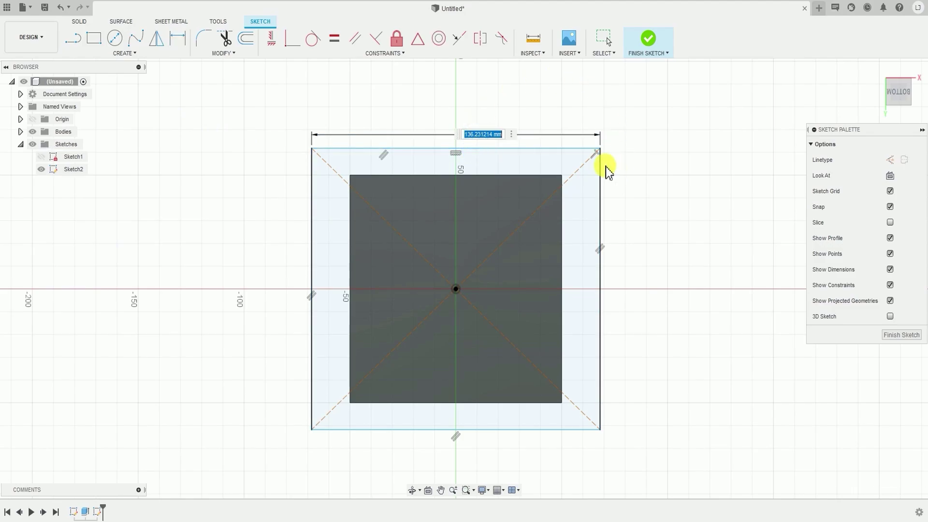
type("105")
key("Return")
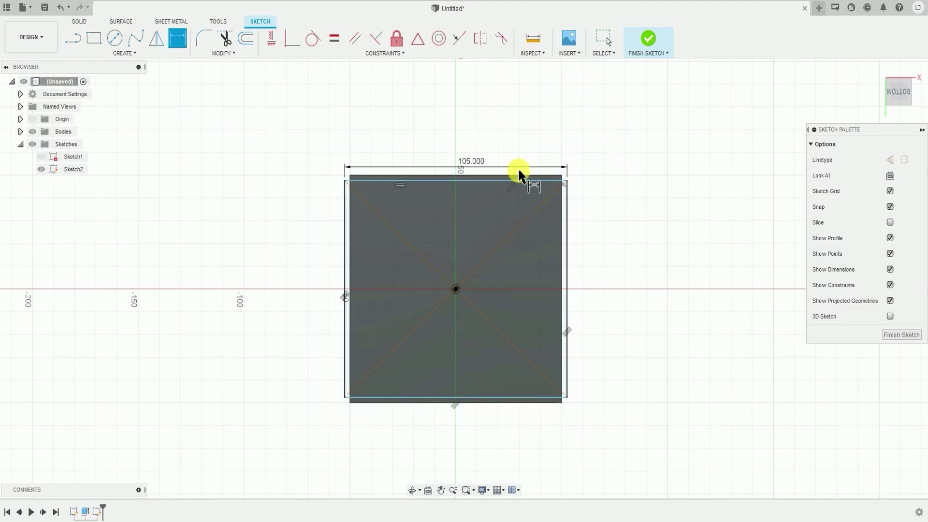
Step: Dimension the new rectangle's vertical side, set it to 105 mm, and finish the sketch
scroll(425, 201, "up", 3)
scroll(456, 182, "down", 2)
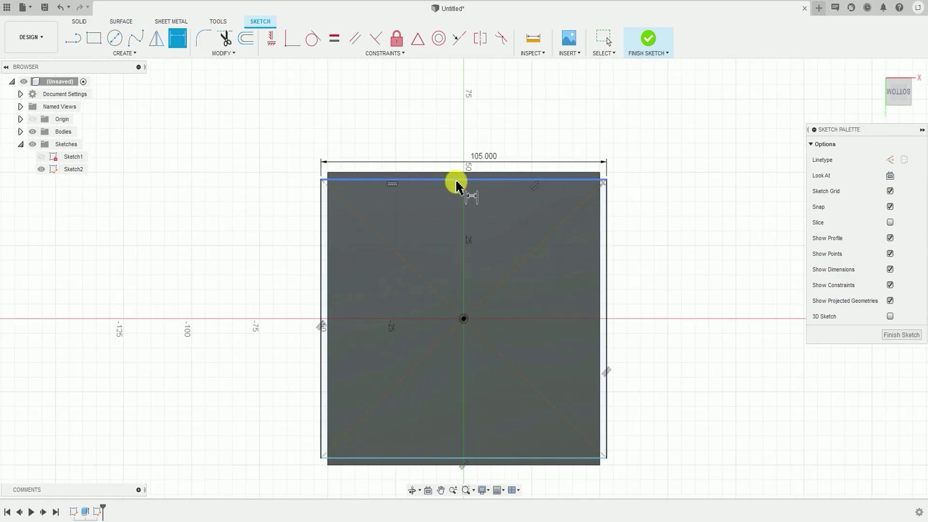
left_click(323, 197)
left_click(287, 205)
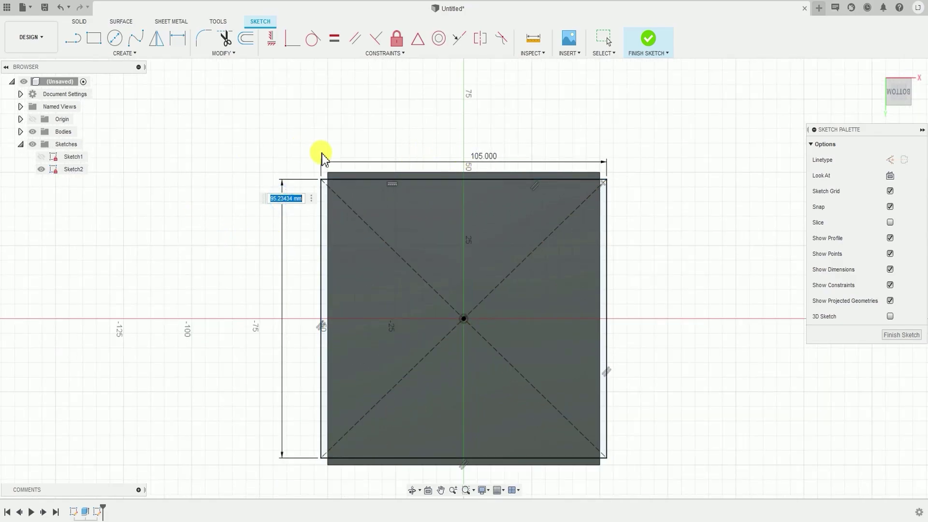
type("105")
key("Return")
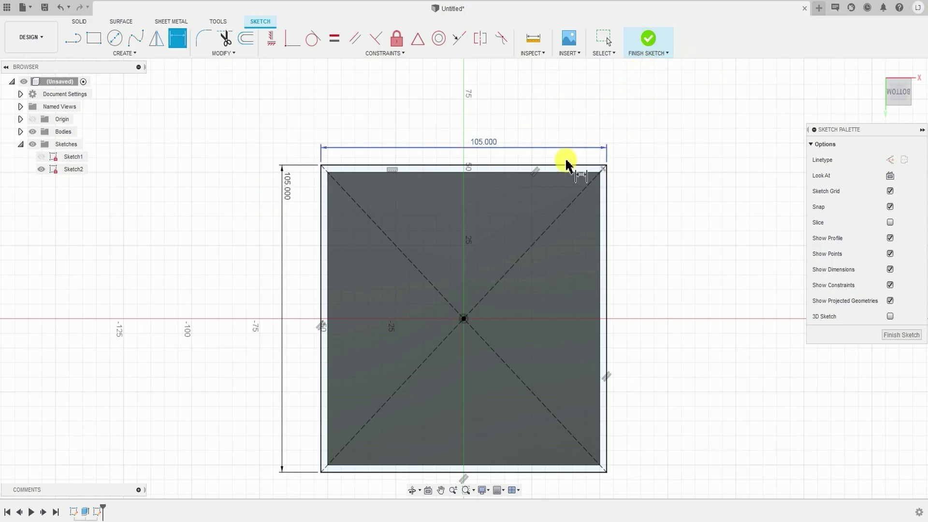
middle_click_drag(386, 309, 369, 272)
key("d")
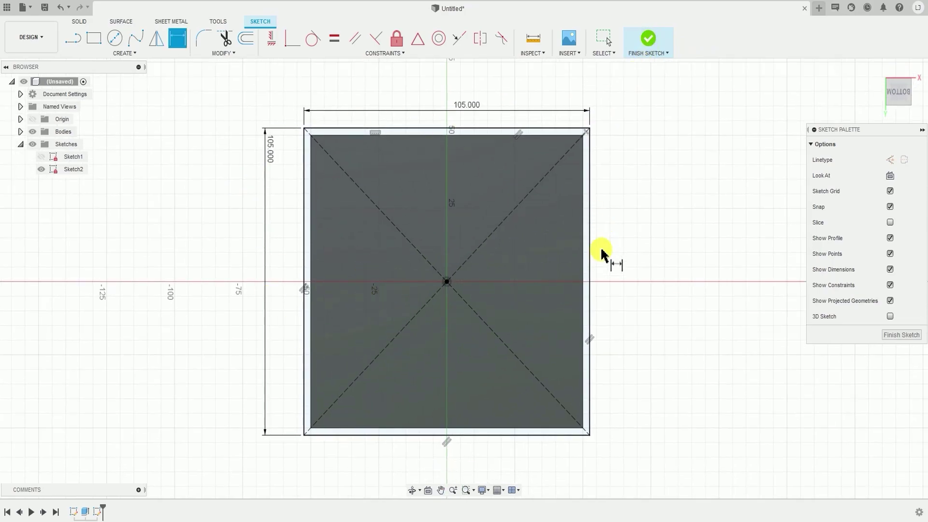
left_click(652, 41)
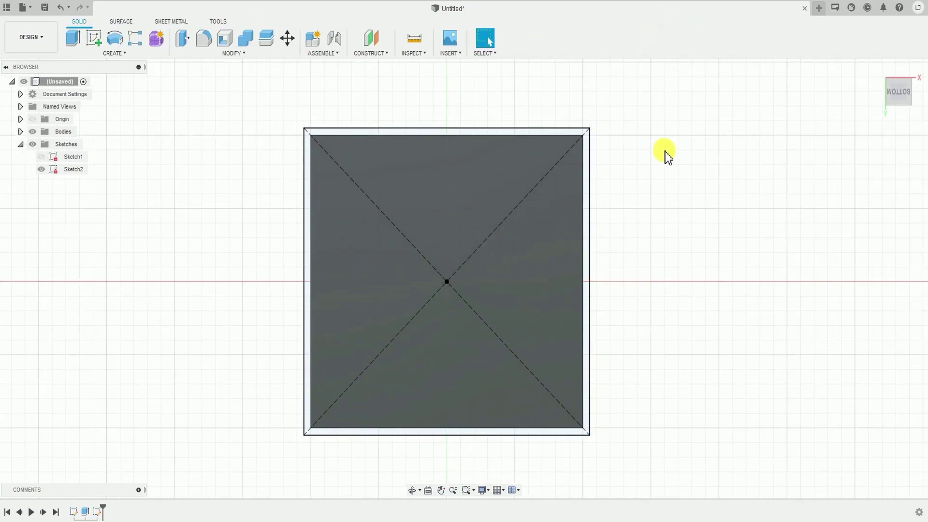
Step: Start an Extrude with both the inner square and the surrounding border profile of the 105 mm sketch selected
mouse_move(662, 153)
middle_mouse_down("shift")
mouse_move(657, 272)
mouse_move(620, 191)
middle_mouse_up("shift")
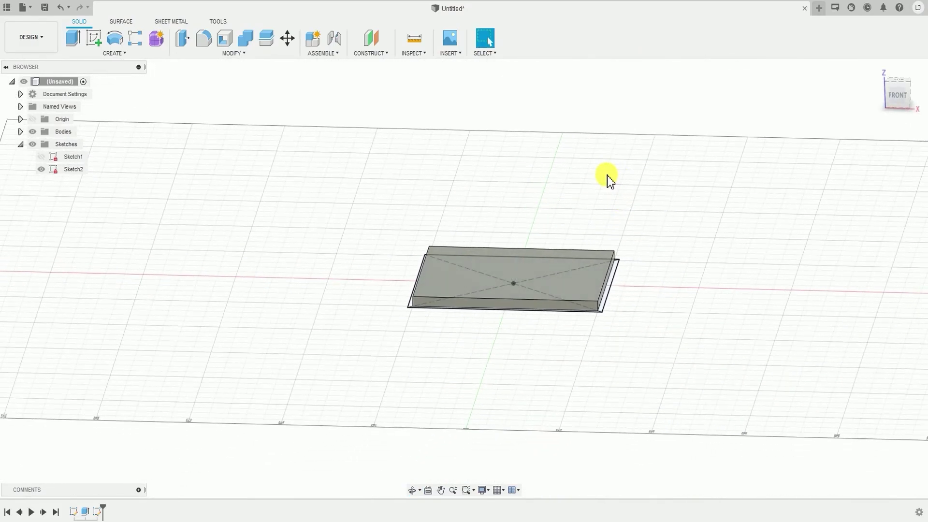
middle_click_drag(619, 158, 570, 178, "shift")
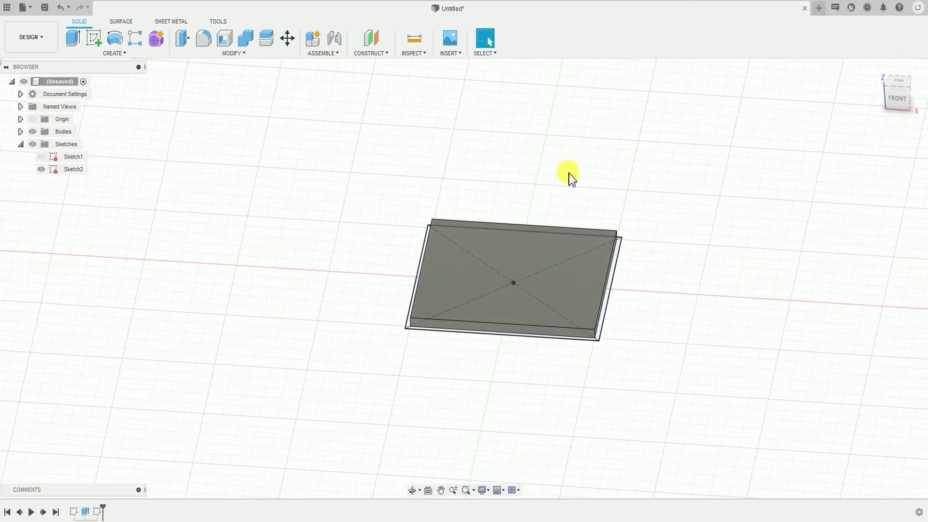
left_click(136, 51)
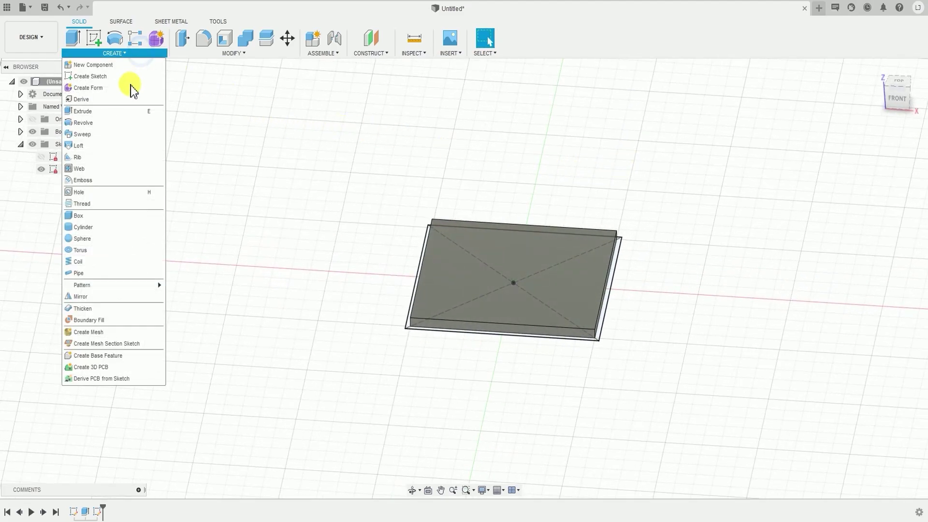
left_click(105, 116)
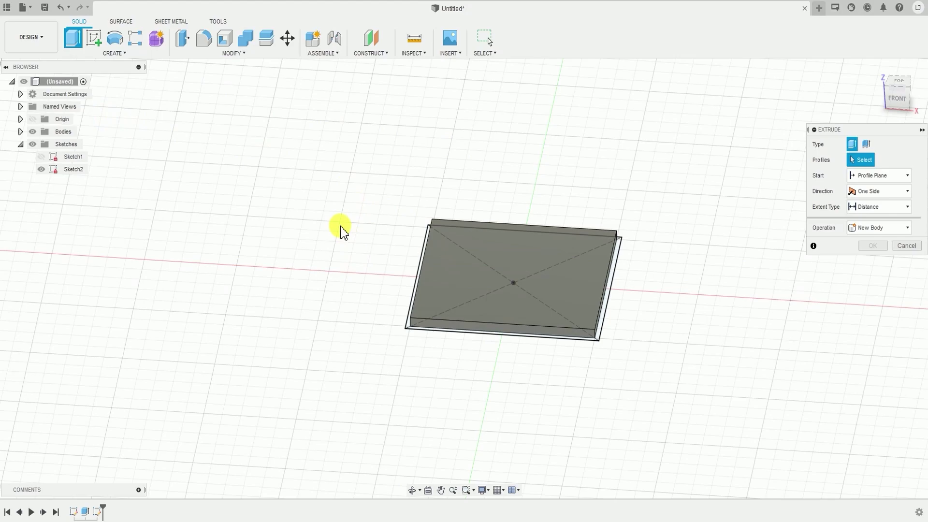
middle_click_drag(342, 230, 325, 147, "shift")
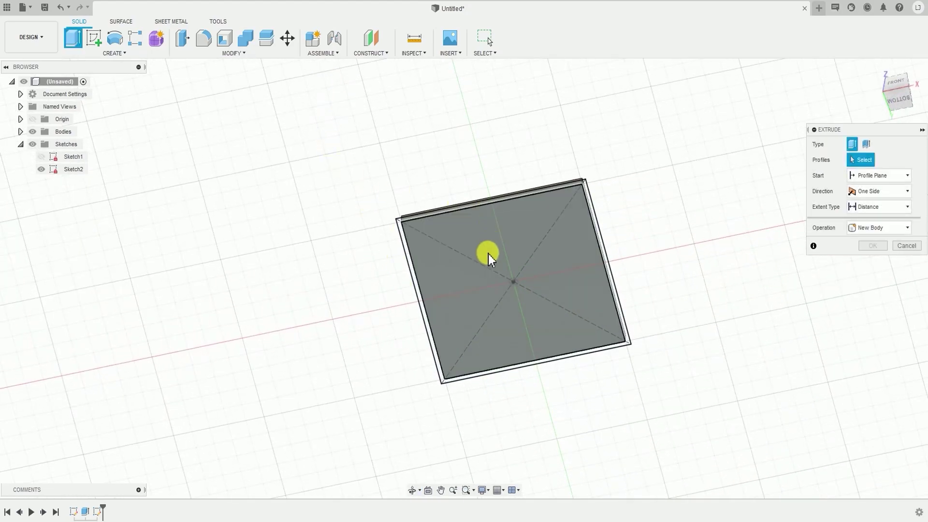
left_click(433, 239)
scroll(383, 213, "up", 2)
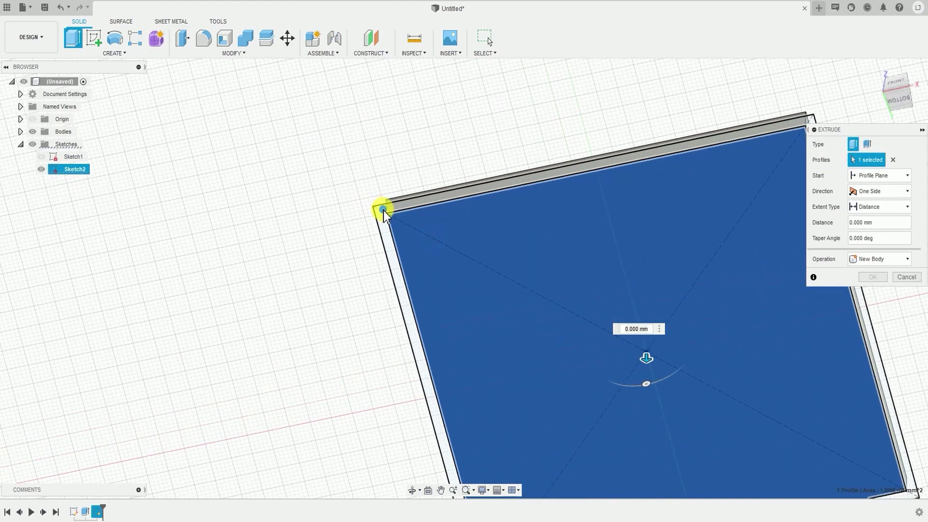
left_click(383, 210)
Step: Extrude the two selected profiles 5 mm downward, joined to the plate above
scroll(454, 221, "down", 3)
middle_click_drag(483, 211, 586, 261, "shift")
type("5")
middle_click_drag(685, 295, 655, 259, "shift")
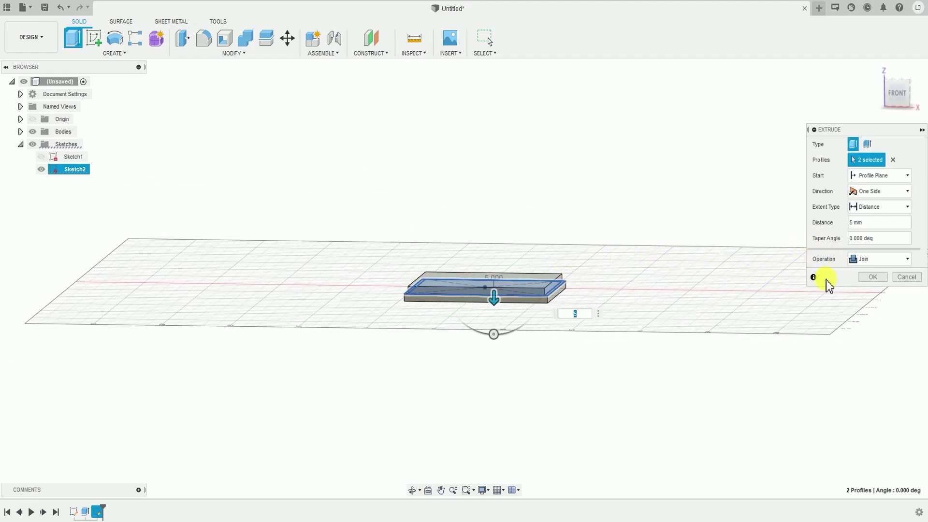
scroll(543, 279, "up", 3)
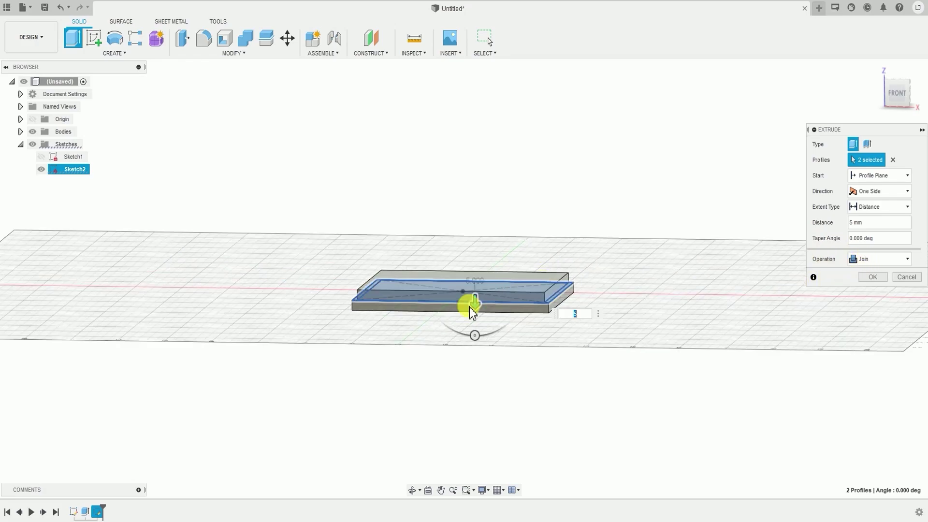
middle_click_drag(443, 333, 402, 375, "shift")
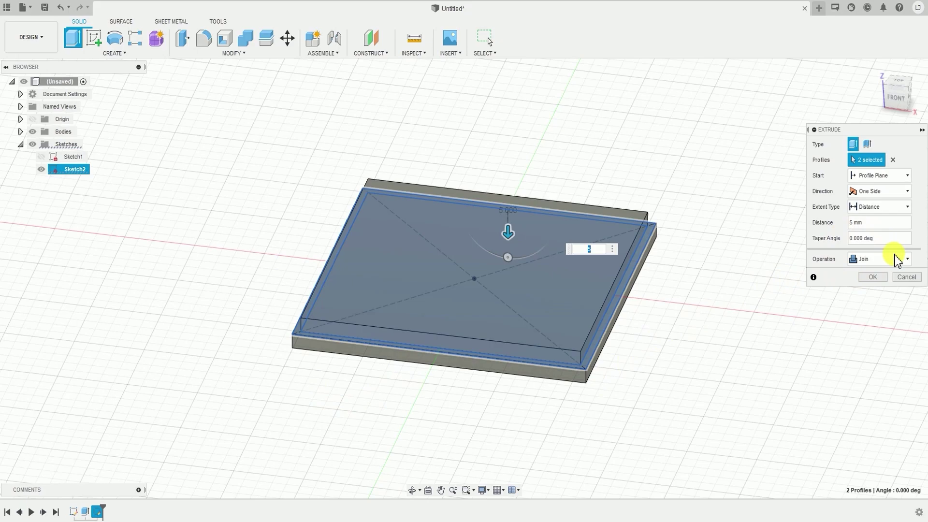
left_click(873, 278)
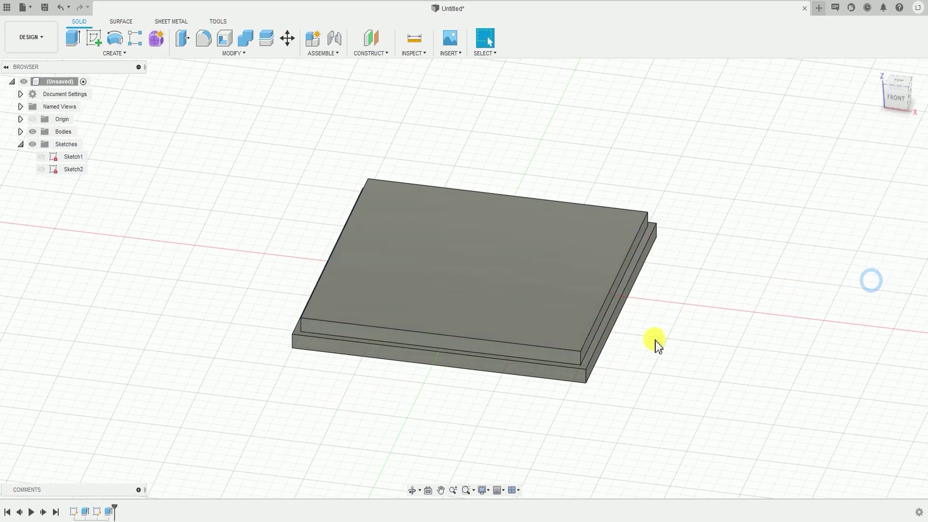
Step: Measure the distance between the parallel side faces of the upper and lower layers, then clear the selection
scroll(654, 344, "down", 2)
middle_click_drag(648, 348, 425, 456, "shift")
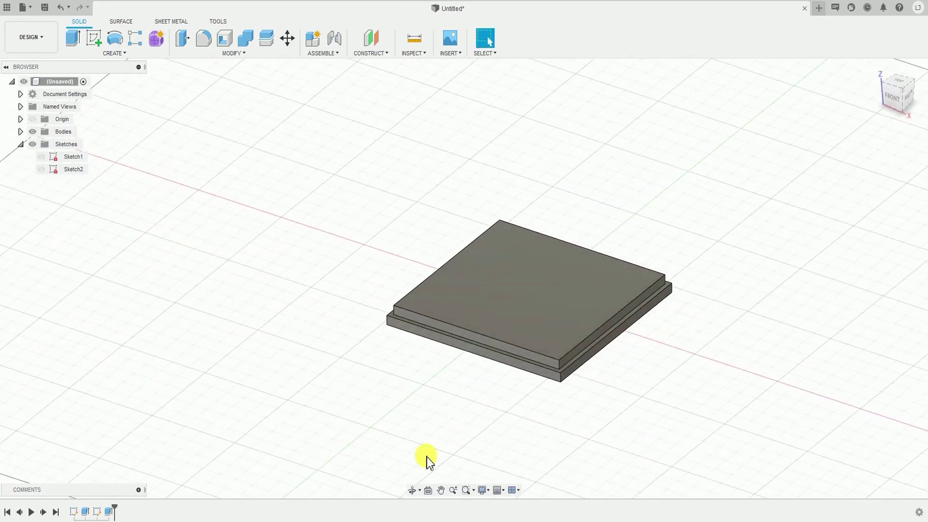
middle_click_drag(568, 350, 411, 406, "shift")
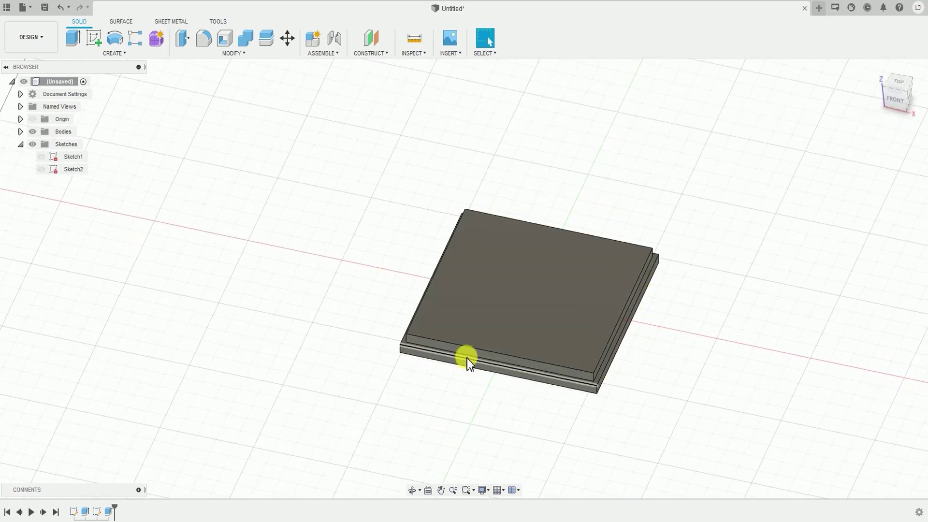
scroll(513, 343, "up", 2)
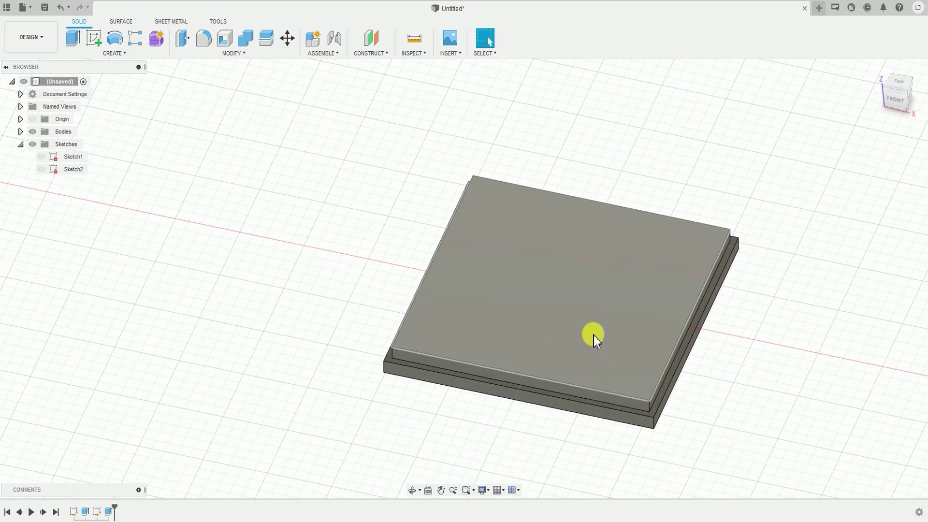
mouse_move(594, 335)
middle_mouse_down("shift")
mouse_move(541, 334)
mouse_move(590, 387)
mouse_move(593, 337)
mouse_move(585, 350)
middle_mouse_up("shift")
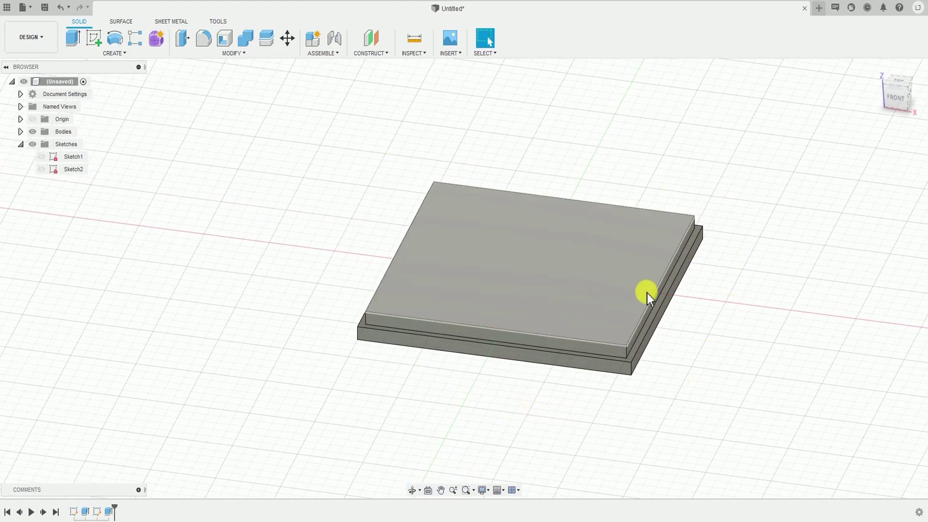
middle_click_drag(532, 418, 508, 421)
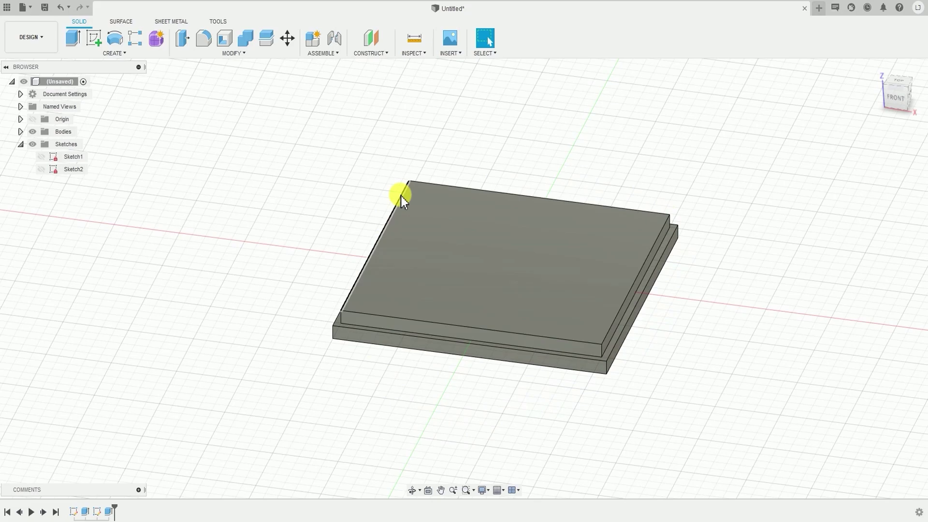
scroll(410, 377, "up", 3)
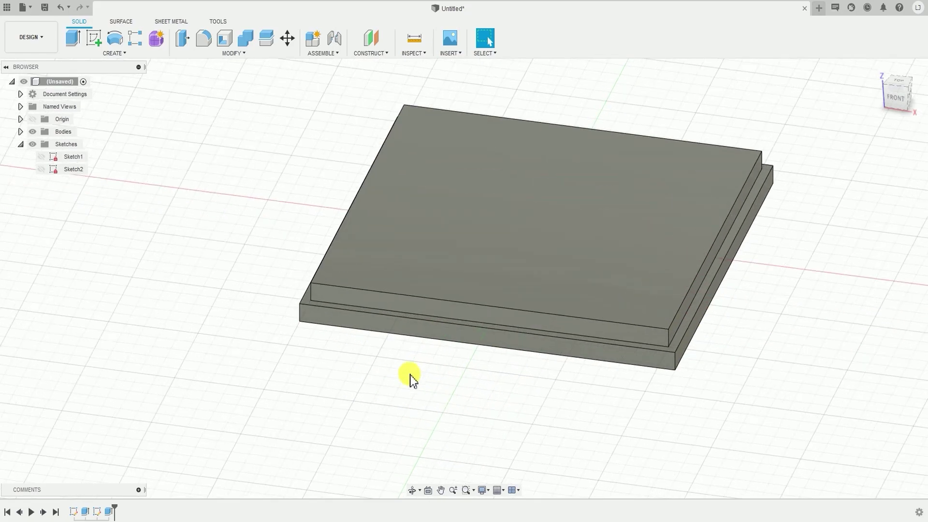
left_click(324, 305)
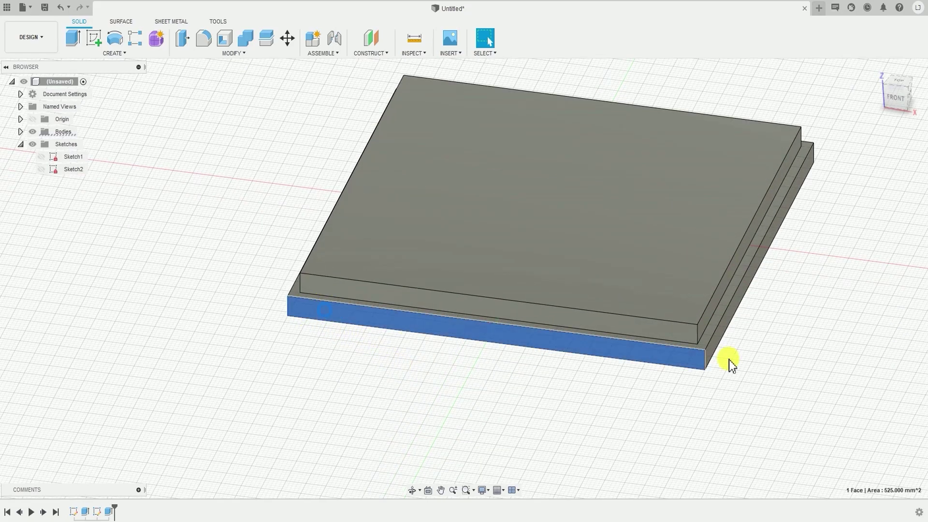
left_click(720, 331)
middle_click_drag(776, 331, 679, 377, "shift")
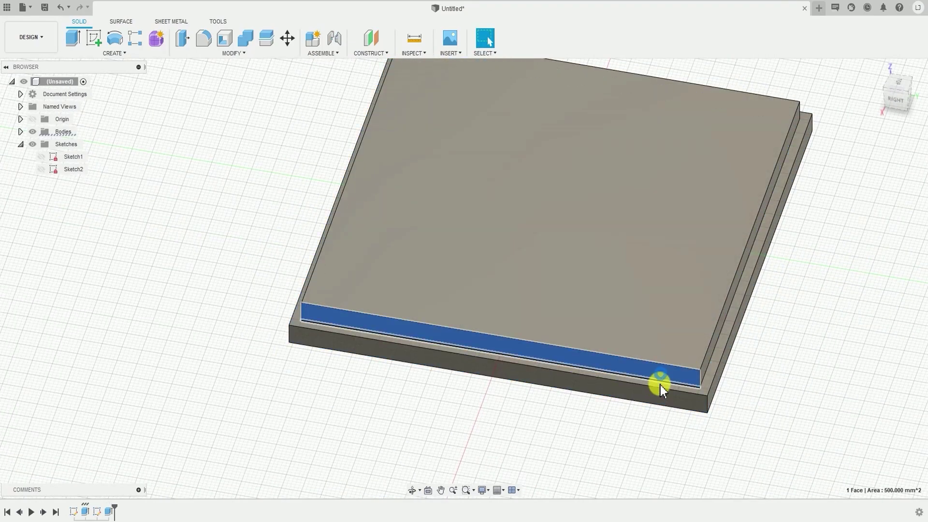
left_click(659, 383)
middle_click_drag(621, 405, 673, 368, "shift")
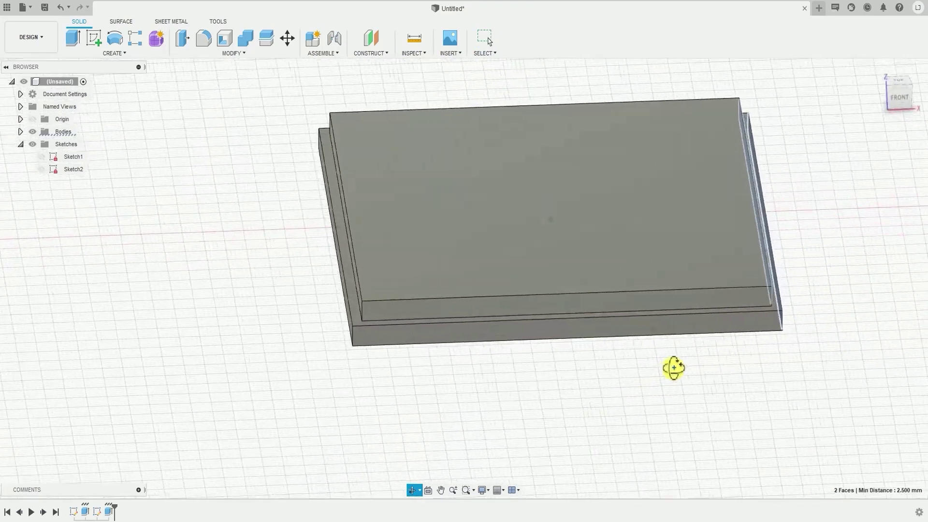
middle_click_drag(706, 290, 639, 333, "shift")
scroll(648, 336, "down", 5)
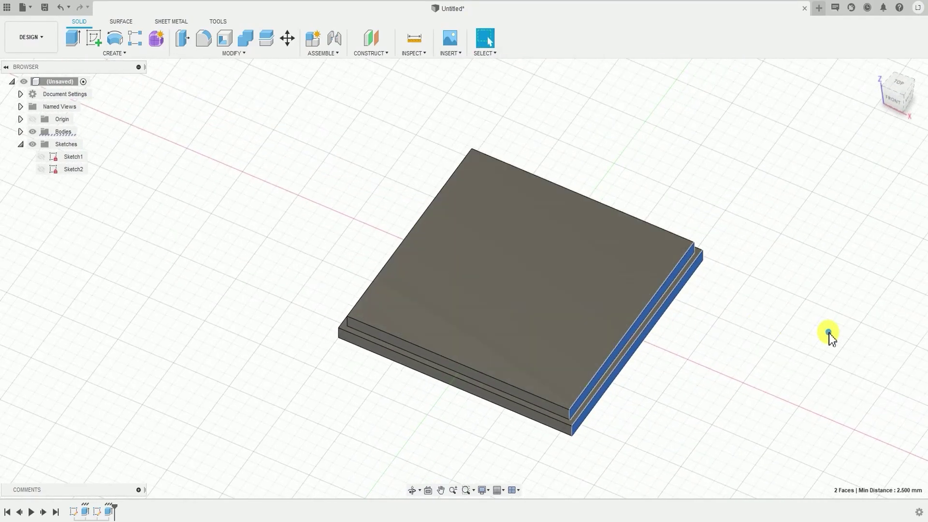
left_click(828, 331)
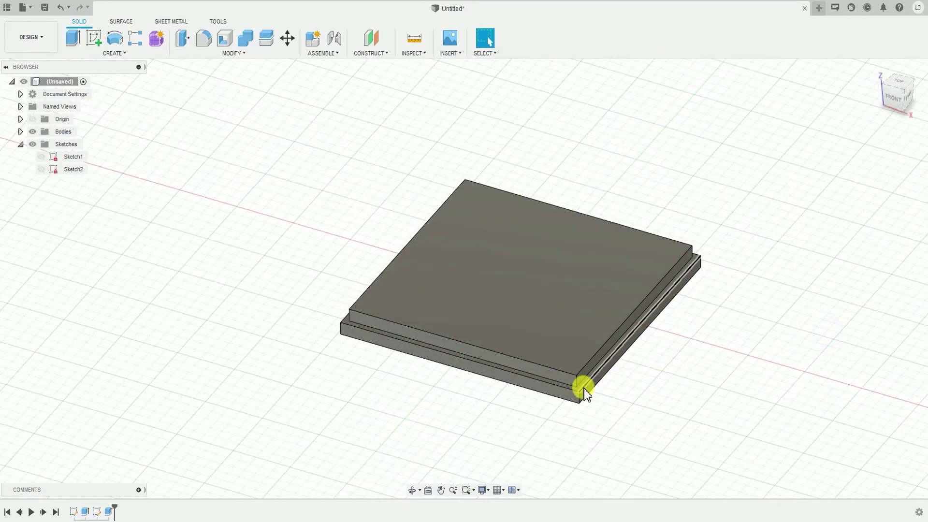
scroll(584, 385, "up", 3)
scroll(585, 386, "up", 2)
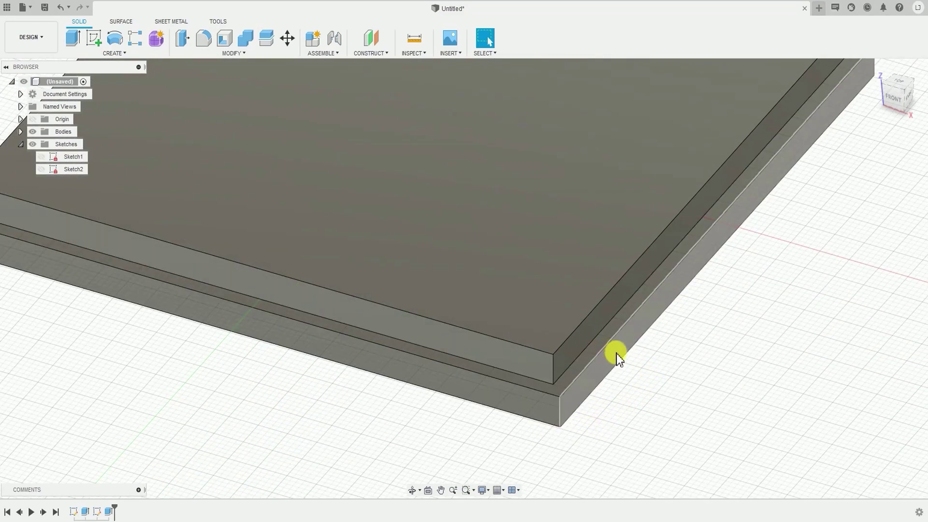
scroll(590, 412, "down", 5)
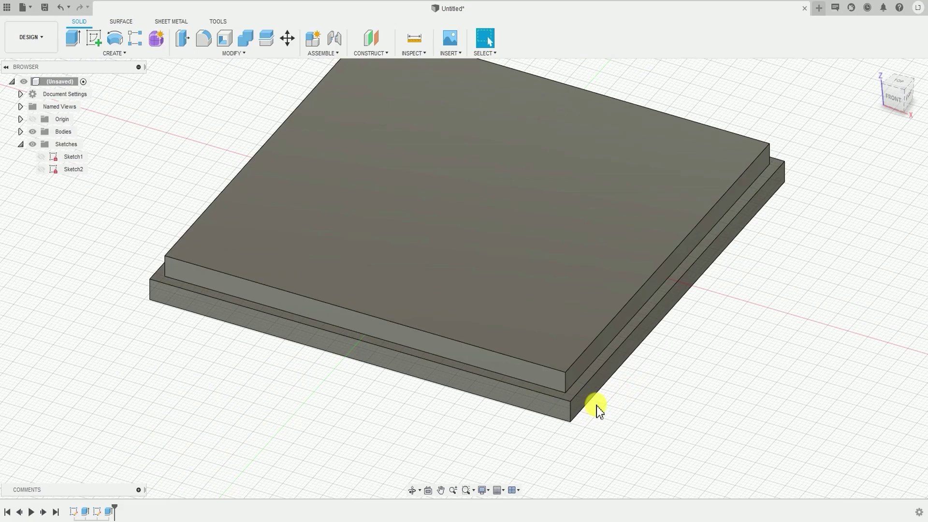
scroll(375, 425, "down", 4)
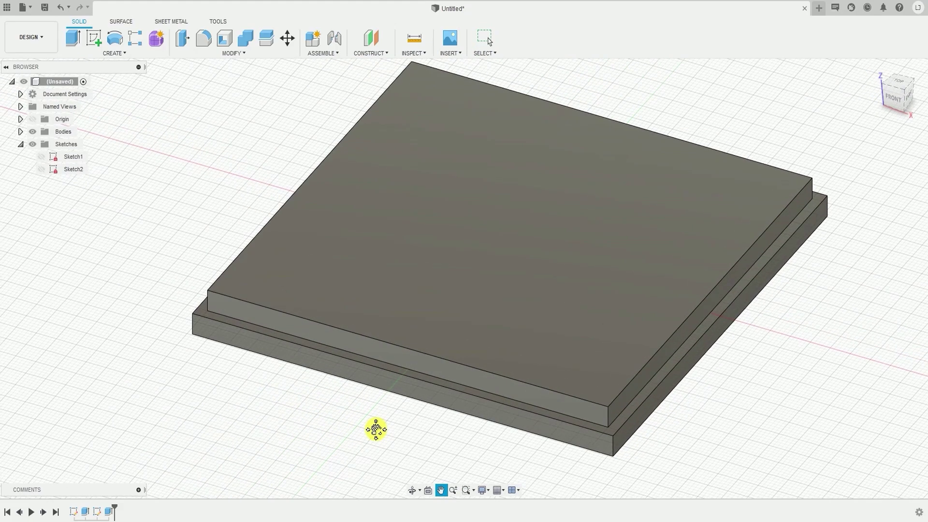
mouse_move(114, 512)
left_mouse_down()
mouse_move(98, 517)
mouse_move(114, 512)
left_mouse_up()
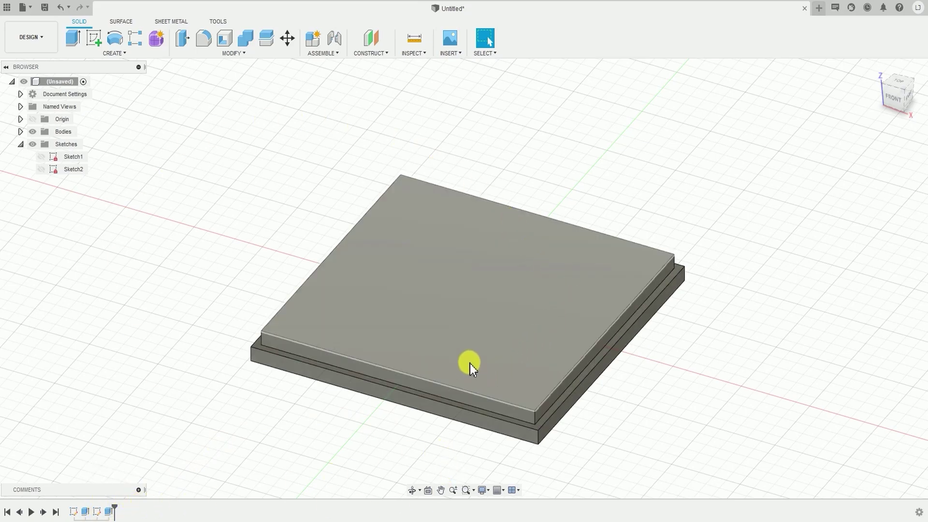
middle_click_drag(470, 363, 330, 354, "shift")
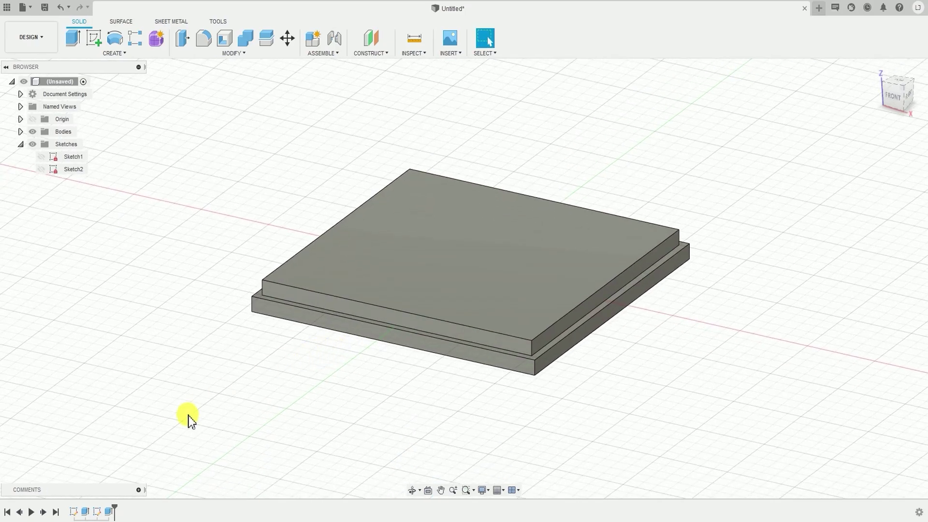
left_click(100, 515)
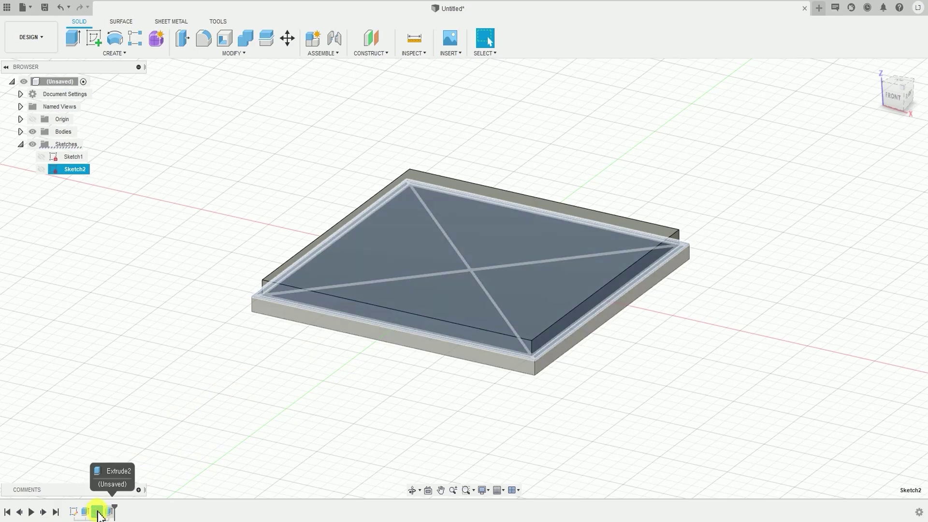
right_click(96, 512)
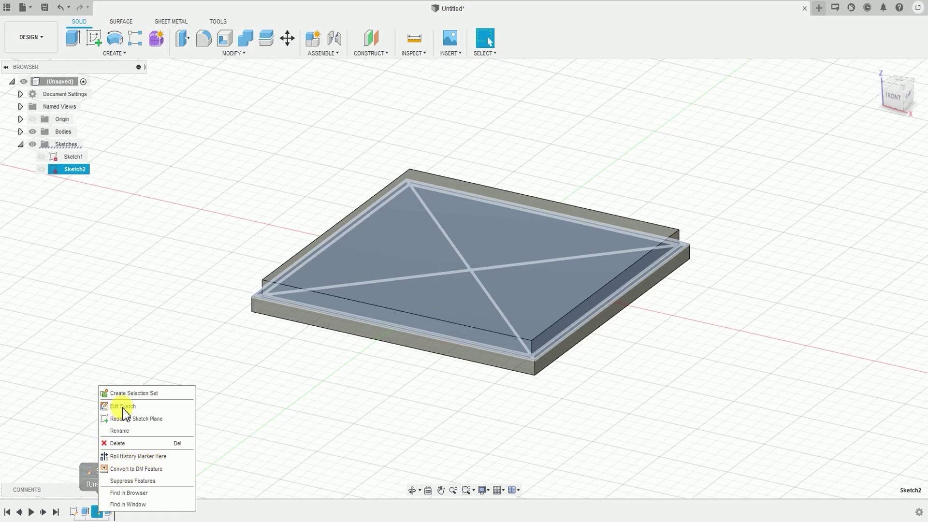
left_click(284, 414)
left_click(253, 431)
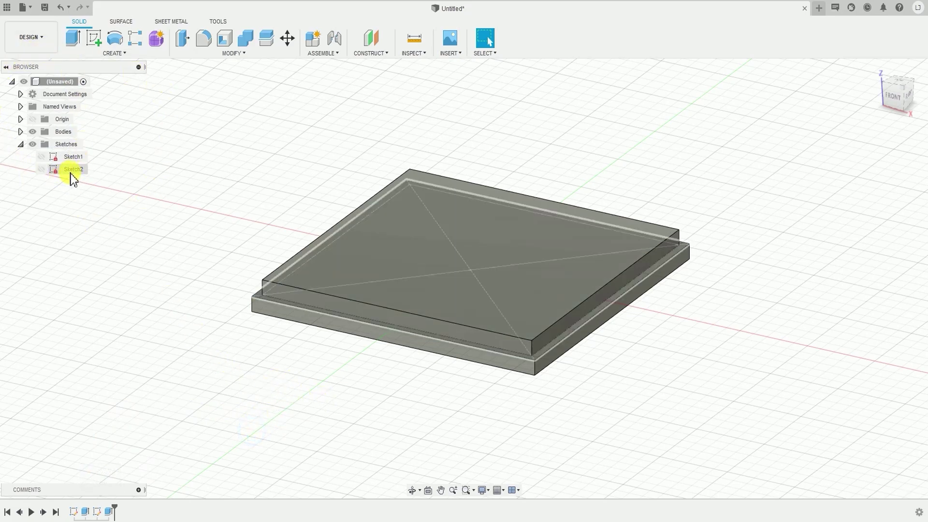
right_click(71, 173)
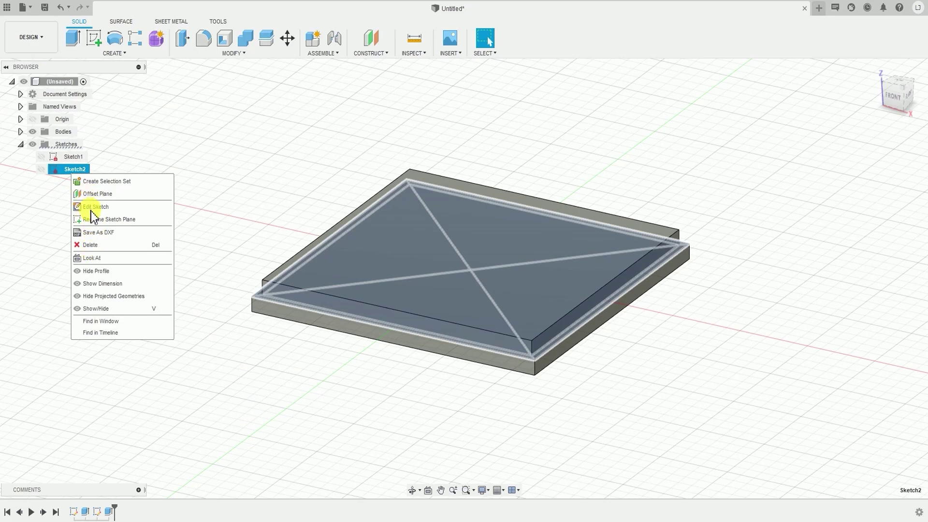
left_click(152, 156)
left_click(70, 171)
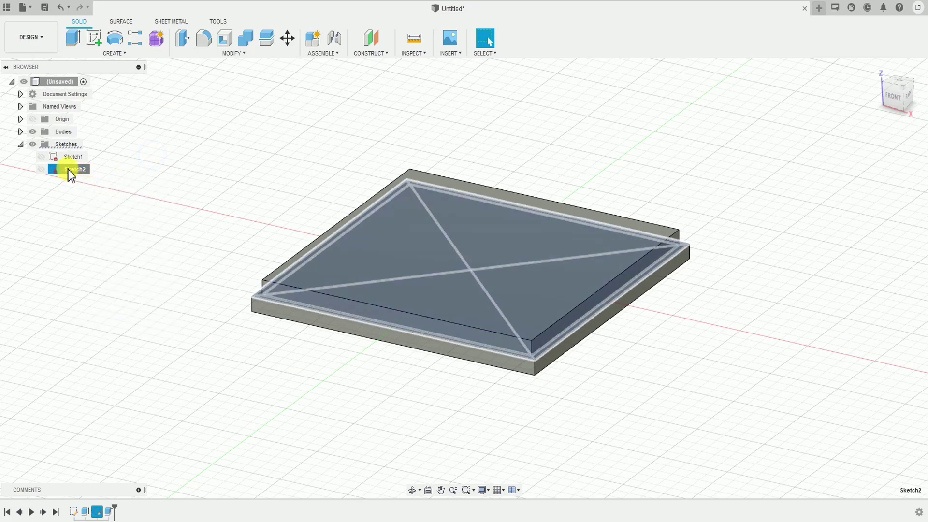
left_click(68, 170)
left_click(57, 172)
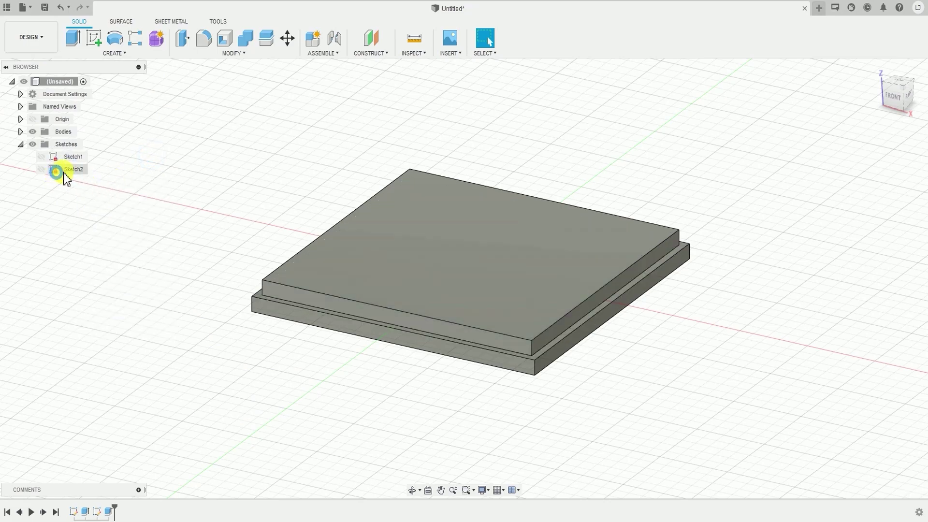
Step: Open the lower layer's sketch, Sketch2, for editing with its whole outline and both dimensions in view
double_click(56, 169)
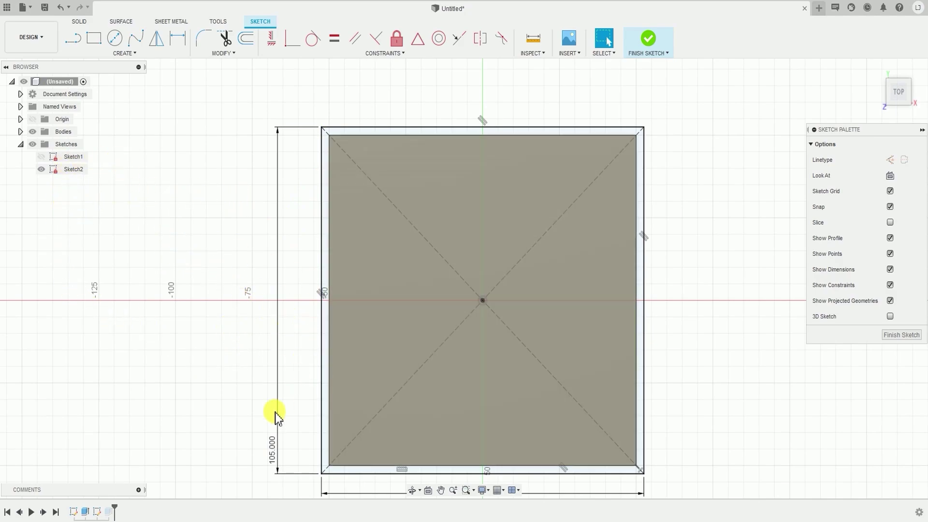
middle_click_drag(220, 464, 211, 445)
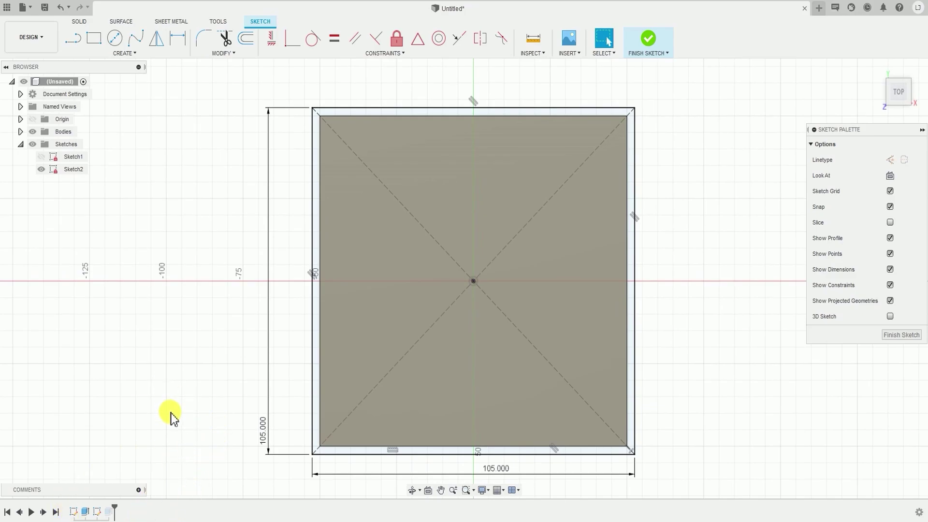
mouse_move(172, 416)
middle_mouse_down("shift")
mouse_move(182, 338)
mouse_move(364, 393)
middle_mouse_up("shift")
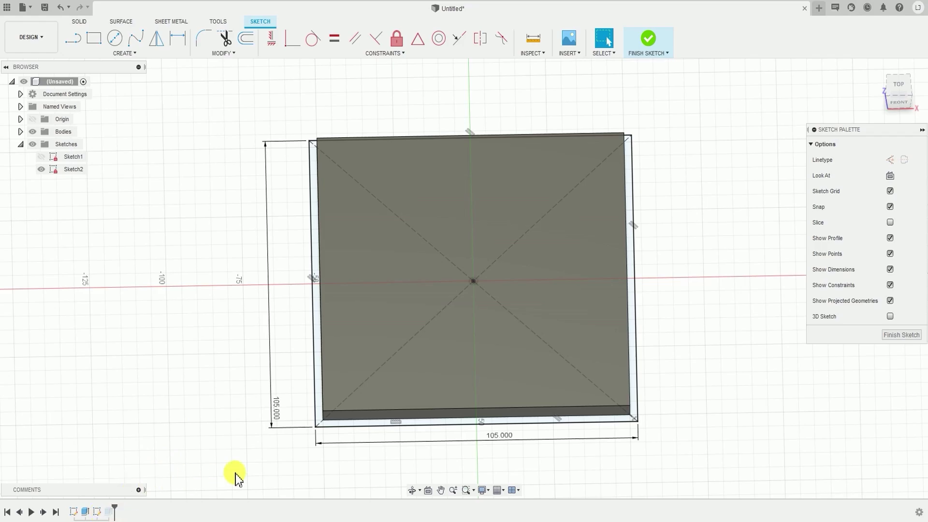
Step: Set both the height and width of the lower layer's square to 110 mm and finish the sketch
double_click(274, 410)
type("110")
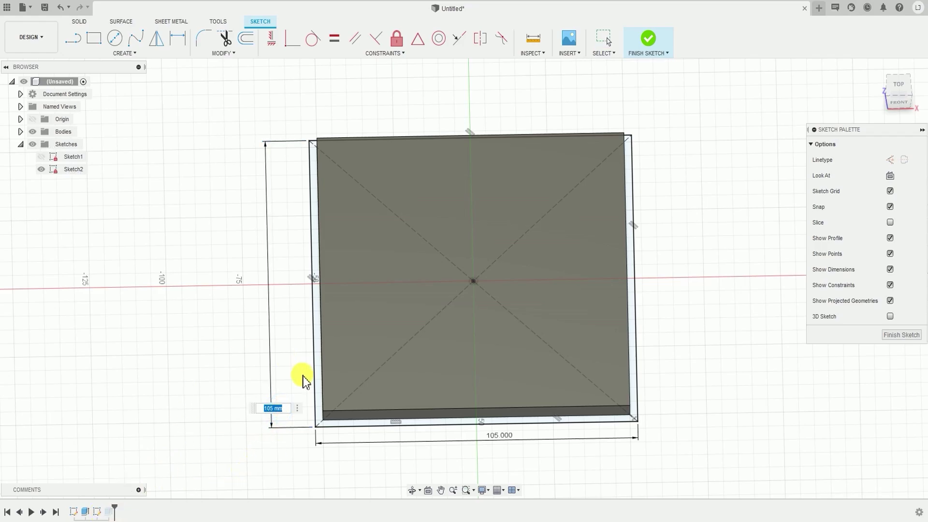
key("Return")
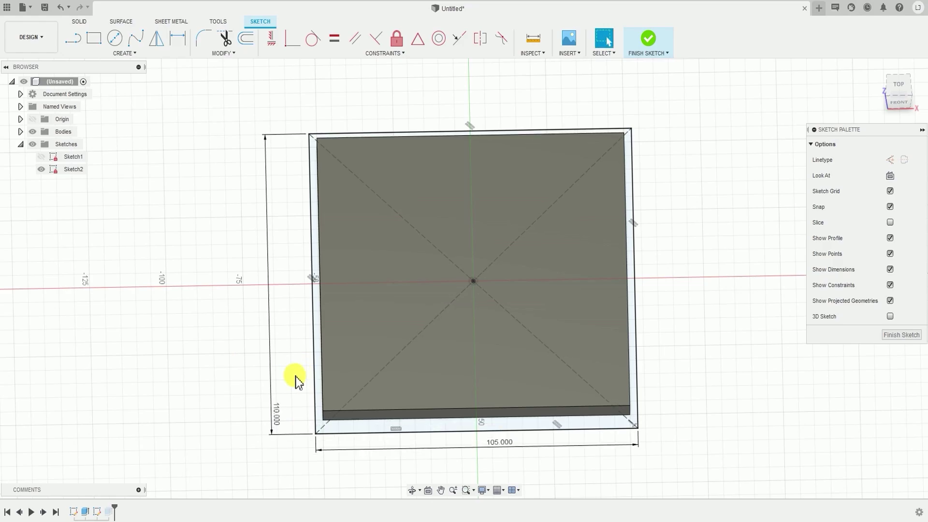
double_click(502, 445)
type("110")
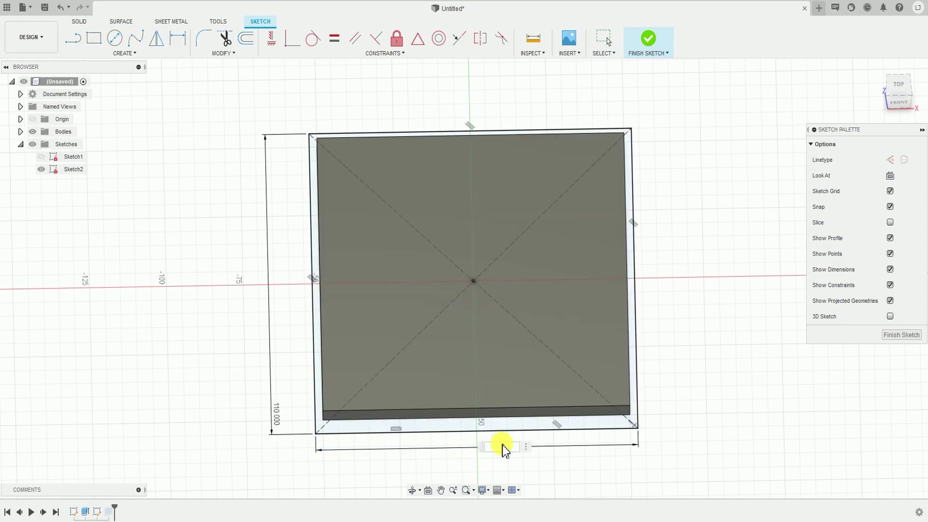
key("Return")
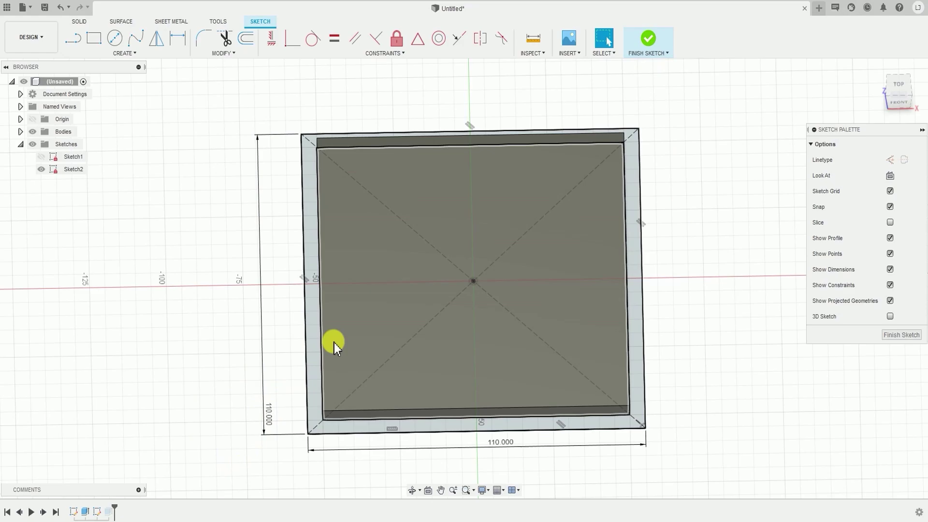
left_click(647, 38)
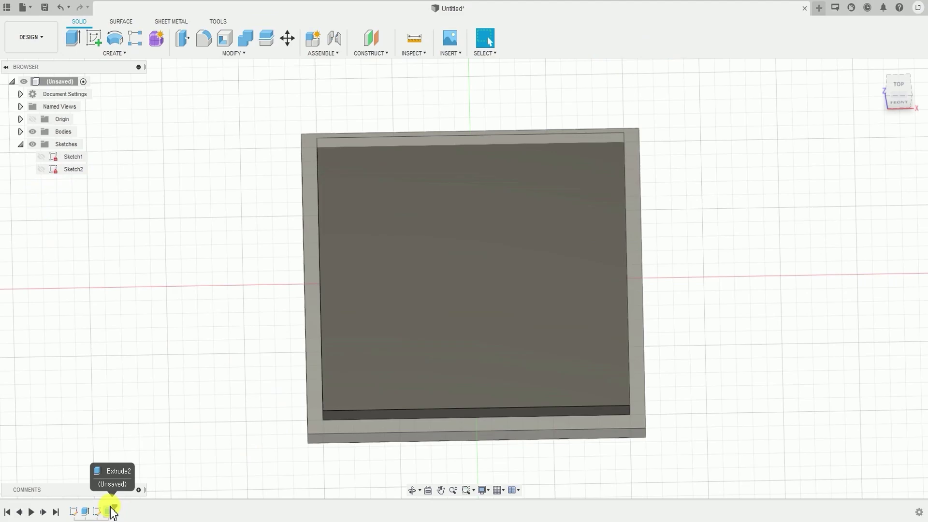
Step: Start a new sketch on the vertical front origin plane that passes through the middle of the stepped base
middle_click_drag(193, 476, 319, 407, "shift")
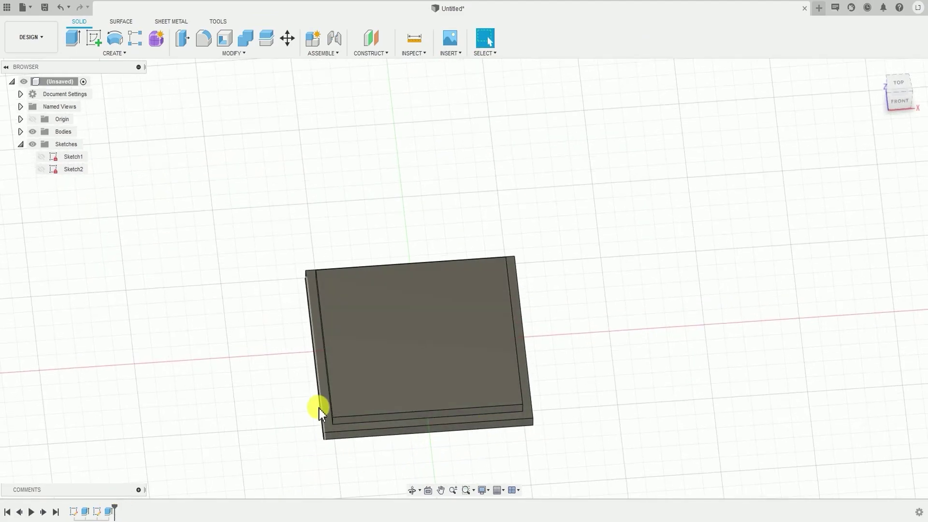
middle_click_drag(418, 436, 377, 455, "shift")
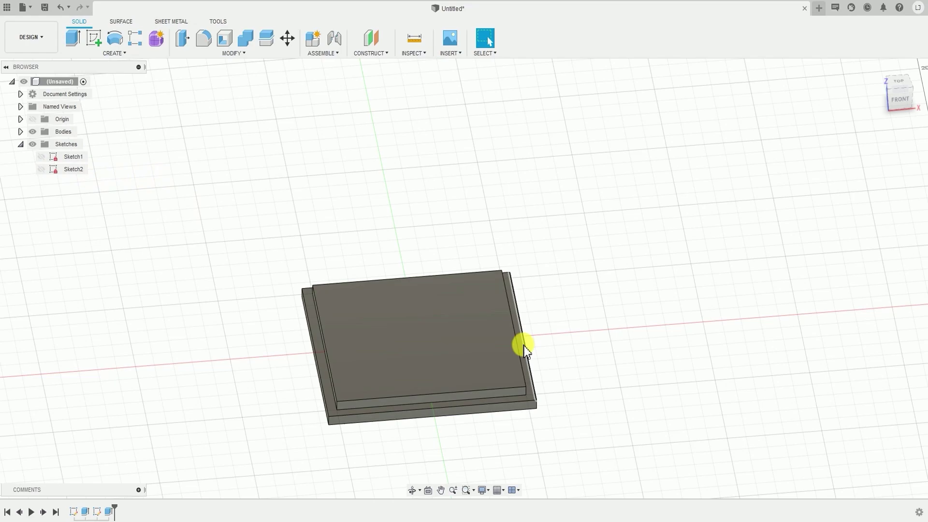
middle_click_drag(523, 346, 476, 409, "shift")
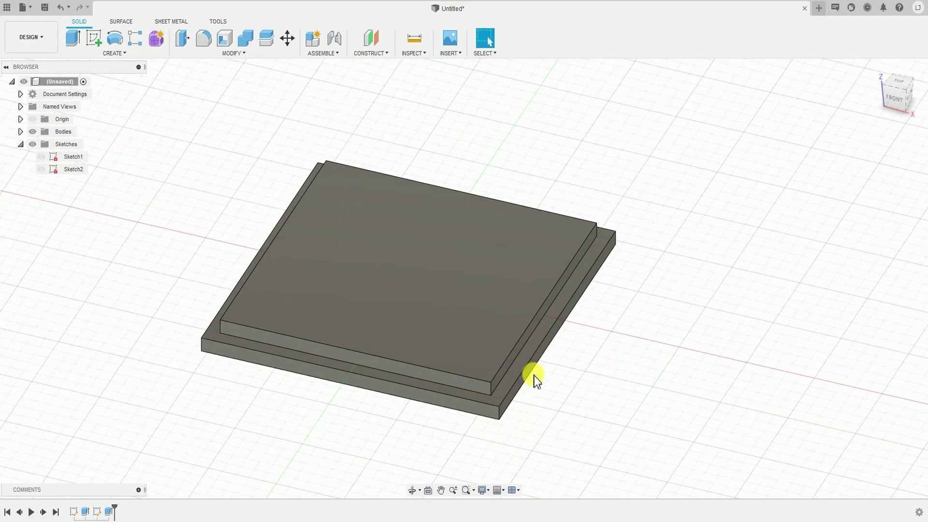
scroll(523, 346, "down", 5)
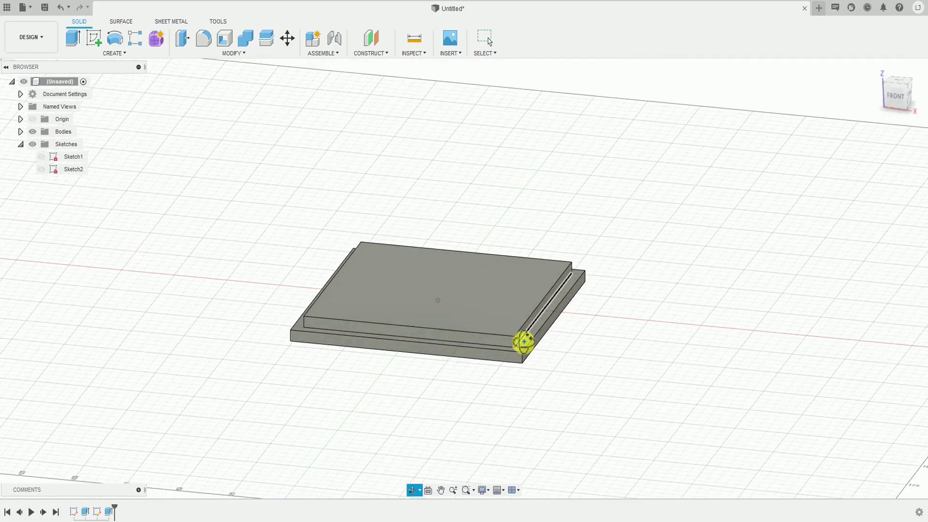
scroll(537, 423, "down", 2)
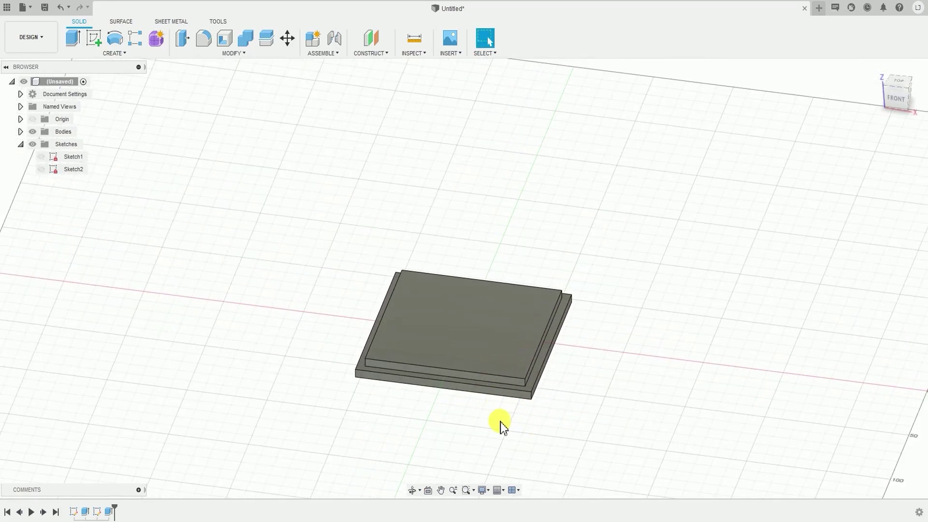
scroll(532, 360, "down", 2)
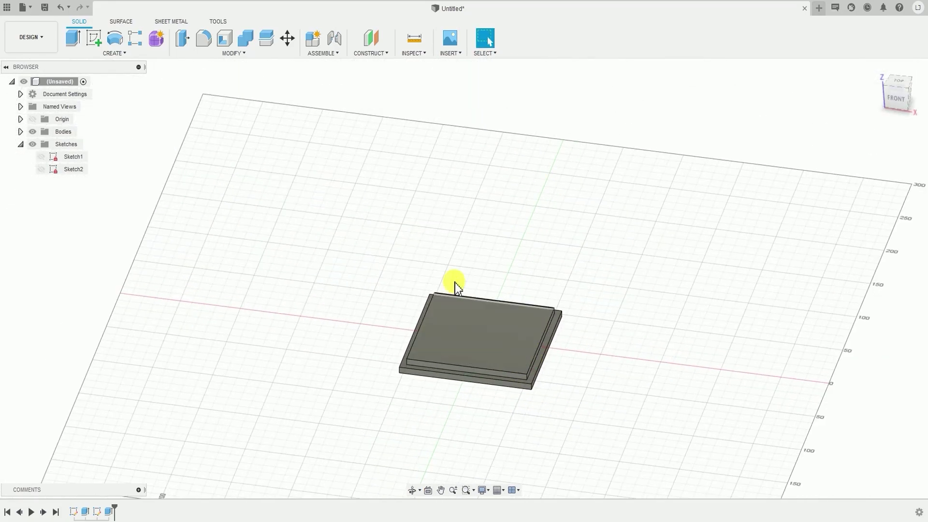
left_click(104, 52)
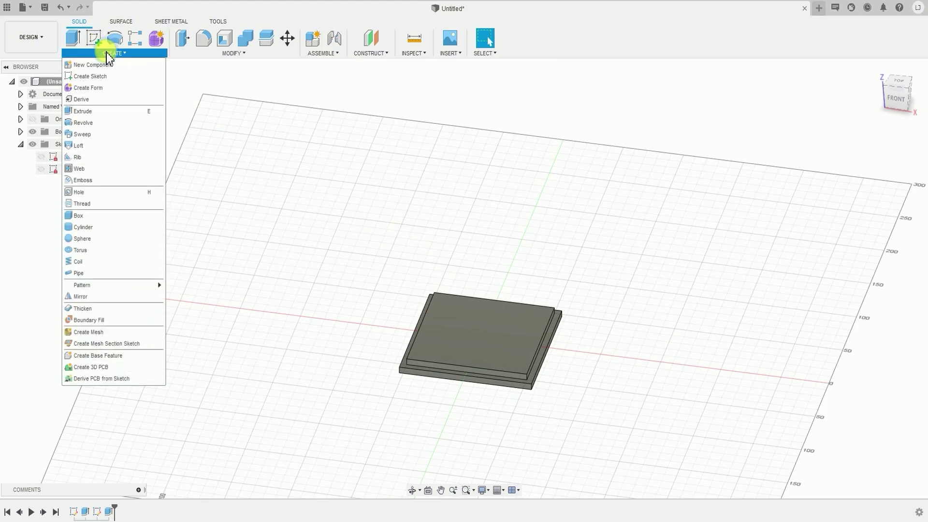
left_click(103, 79)
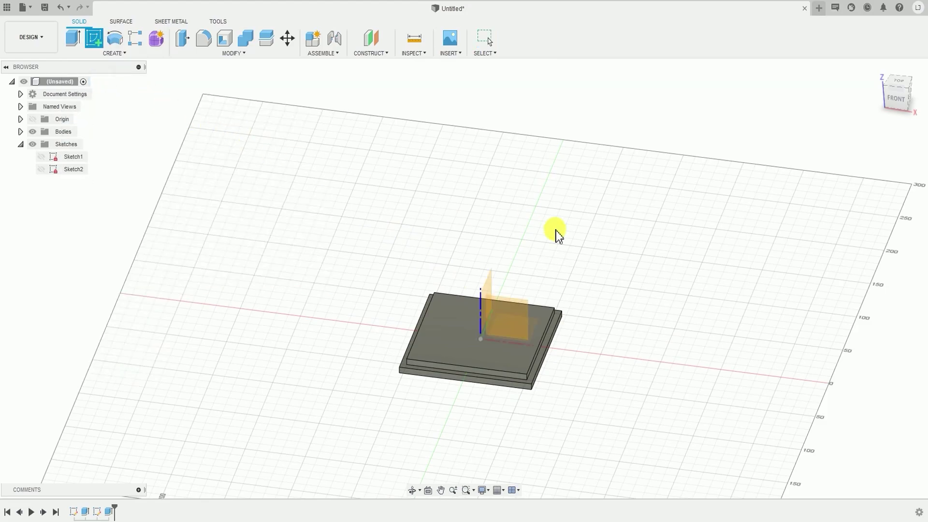
middle_click_drag(478, 244, 454, 231, "shift")
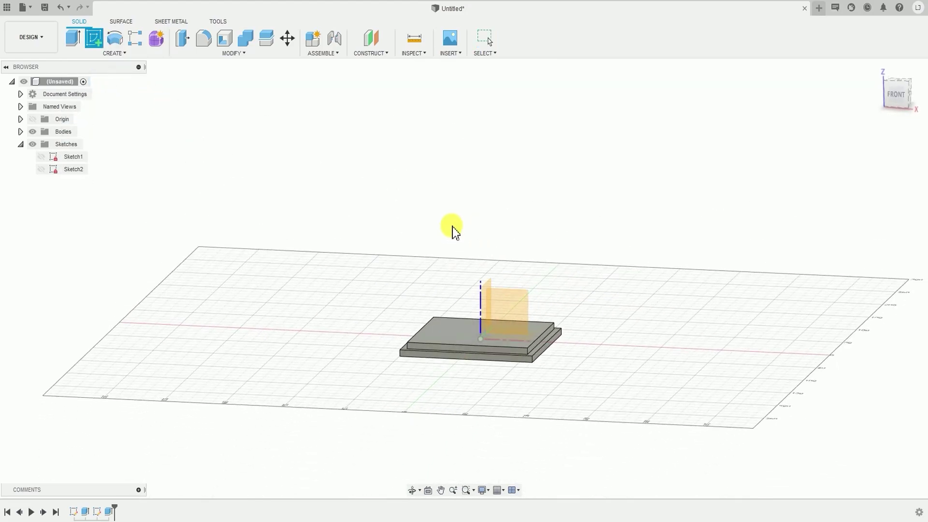
left_click(893, 97)
left_click(507, 307)
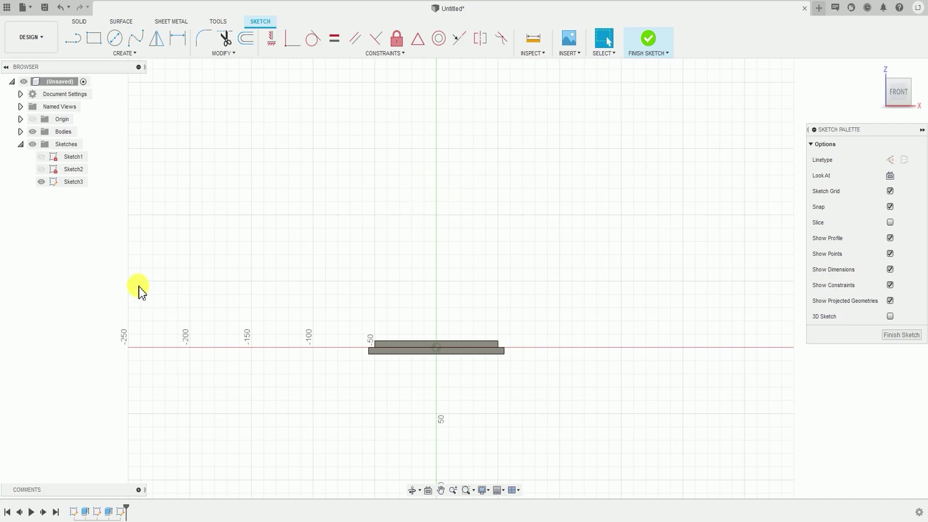
Step: Draw a vertical line about 160 mm long straight up from the origin at the centre of the base
left_click(131, 57)
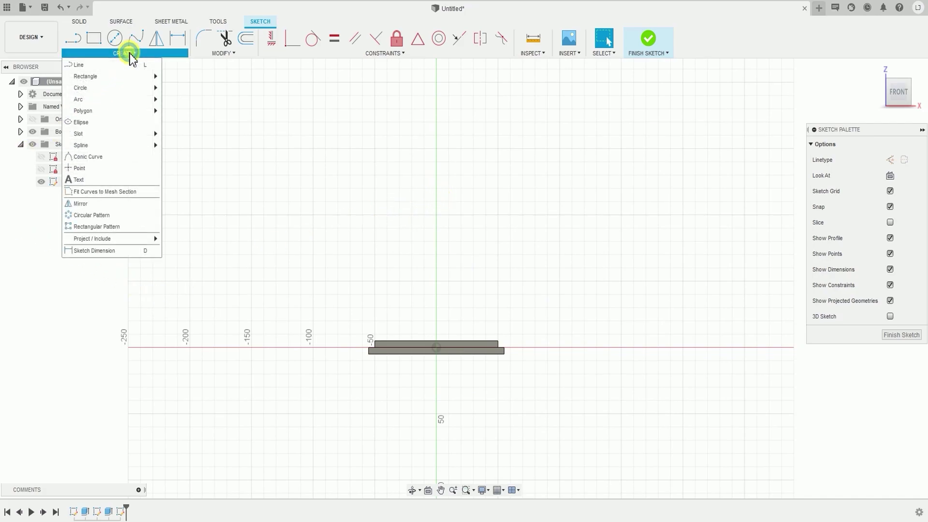
left_click(128, 64)
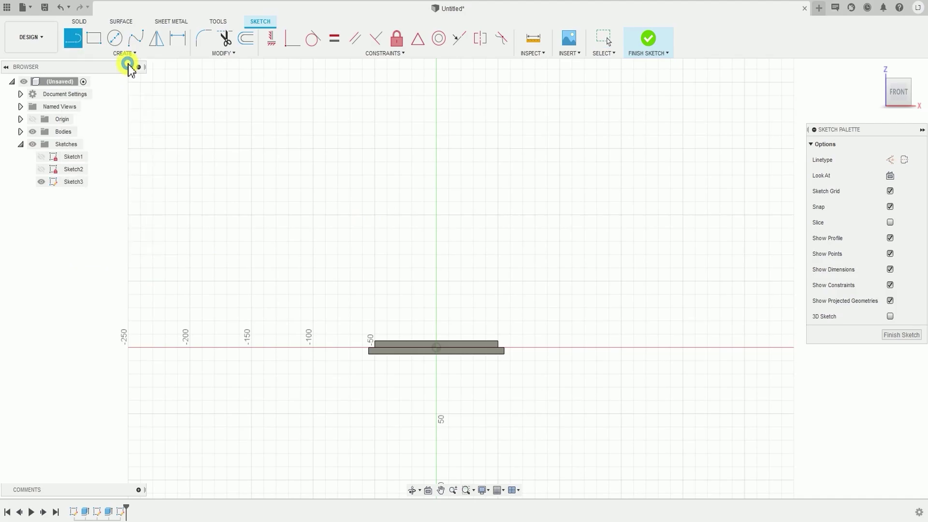
scroll(391, 320, "up", 2)
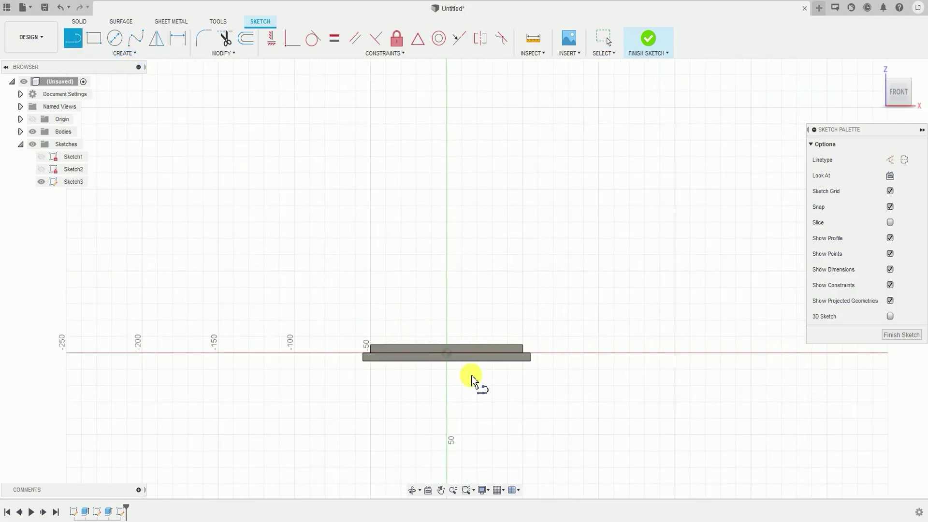
left_click(447, 352)
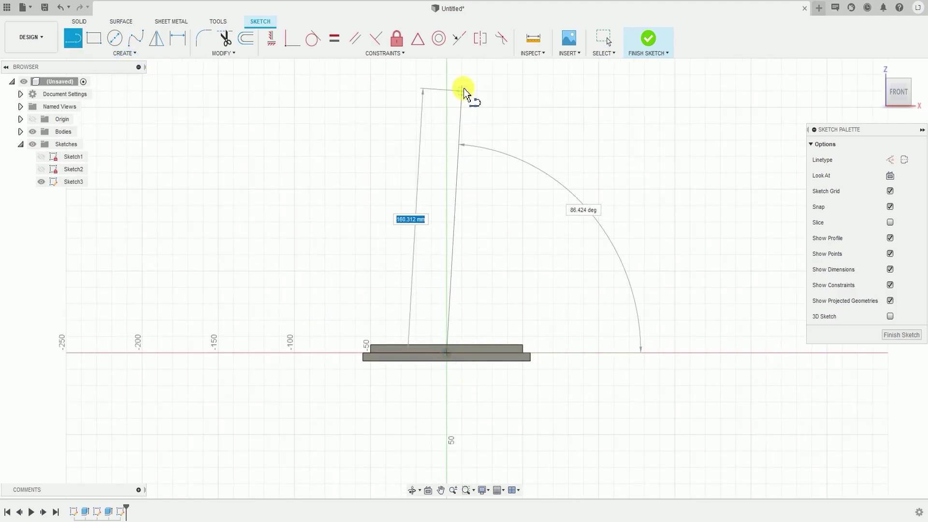
left_click(448, 92)
middle_click_drag(435, 239, 436, 257)
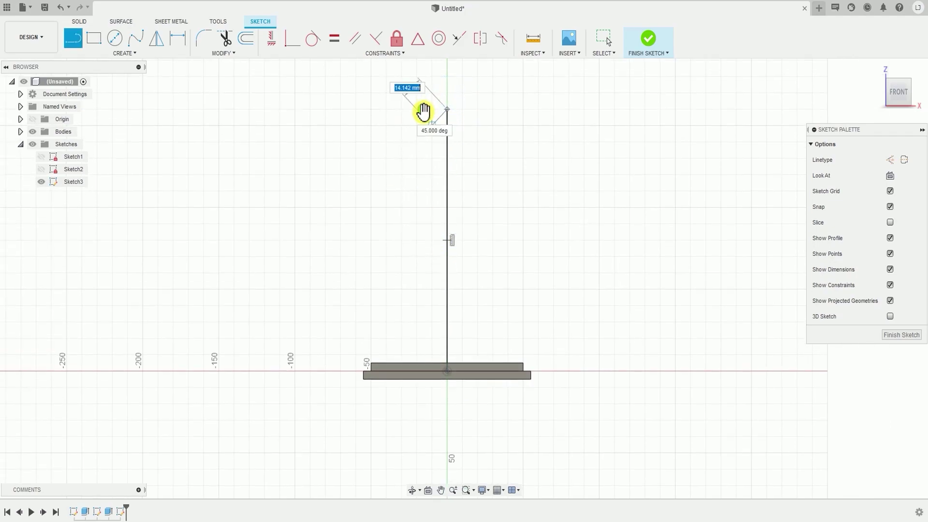
left_click(423, 111)
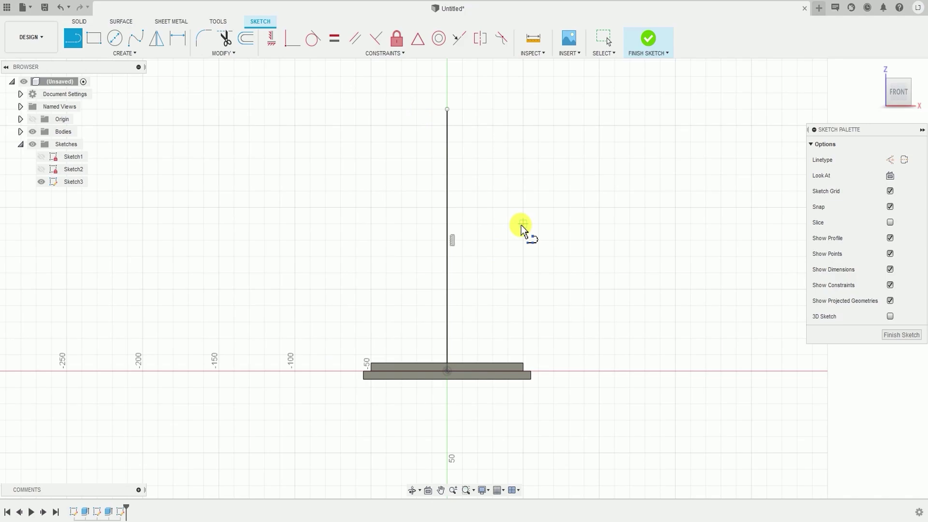
Step: Dimension the vertical line's length at 140 mm, placing the dimension on its negative X side
left_click(124, 54)
left_click(107, 250)
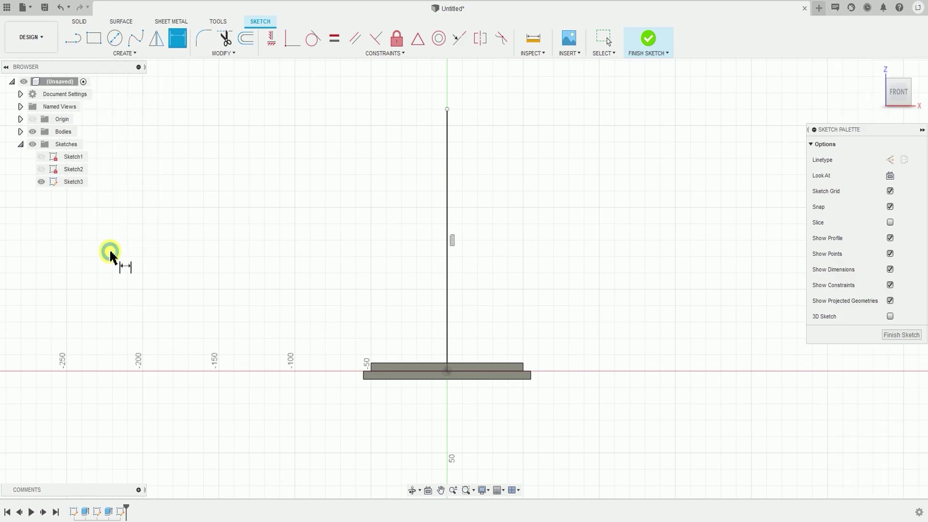
left_click(447, 209)
left_click(414, 210)
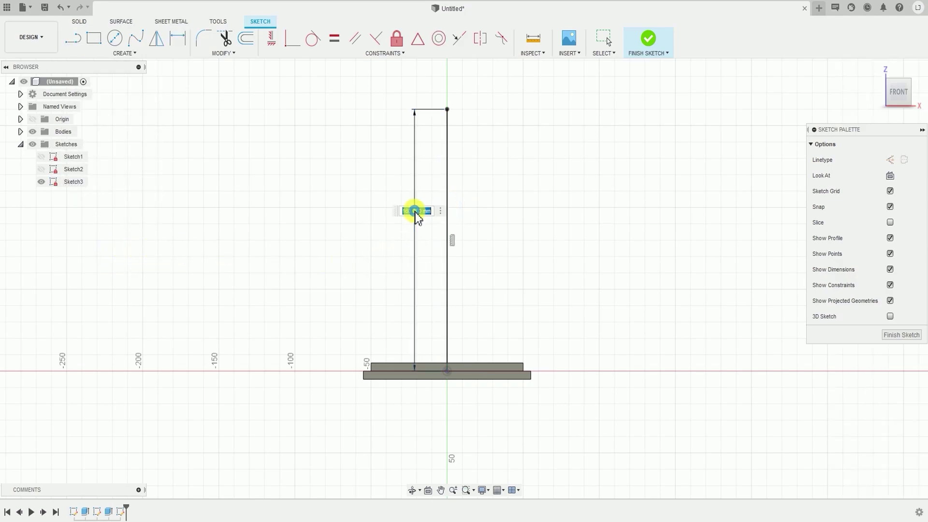
type("140")
key("Return")
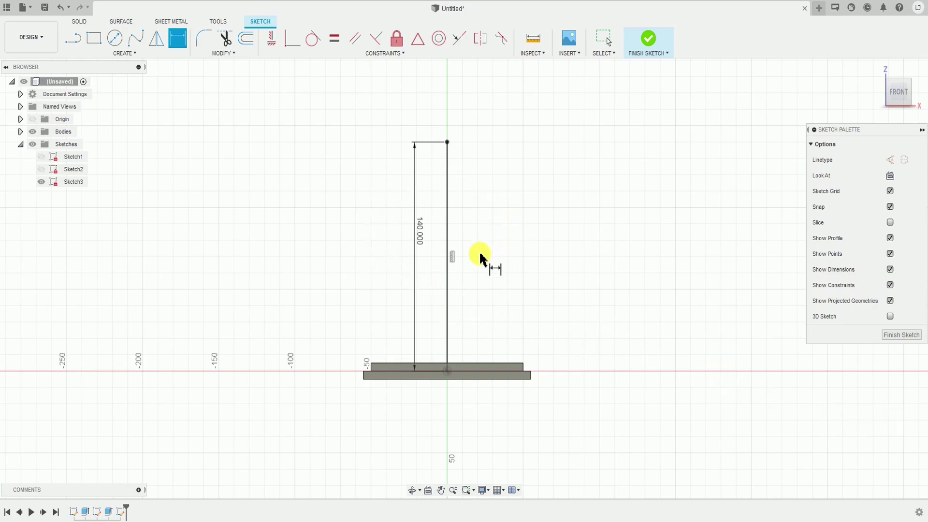
Step: Draw a short horizontal line toward negative X from the vertical line's upper endpoint, followed by a shorter line straight down
left_click(114, 56)
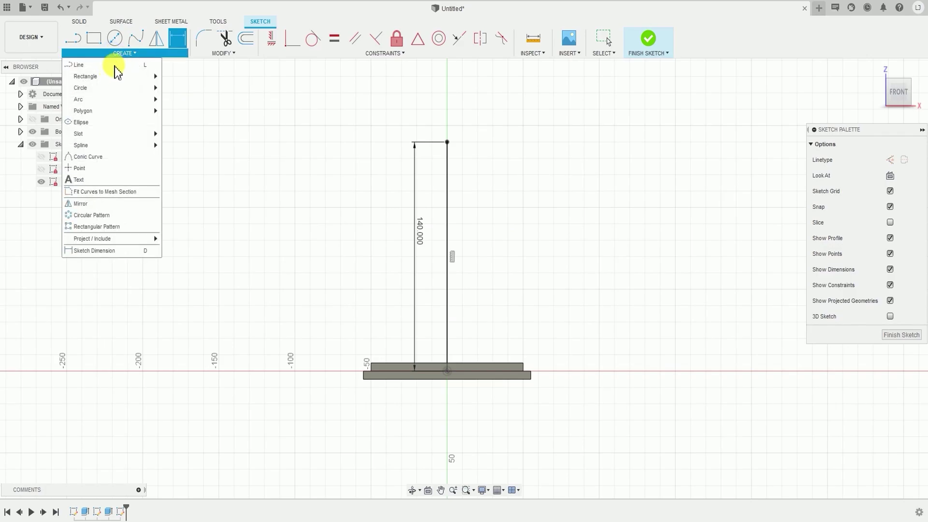
left_click(115, 64)
scroll(477, 164, "up", 1)
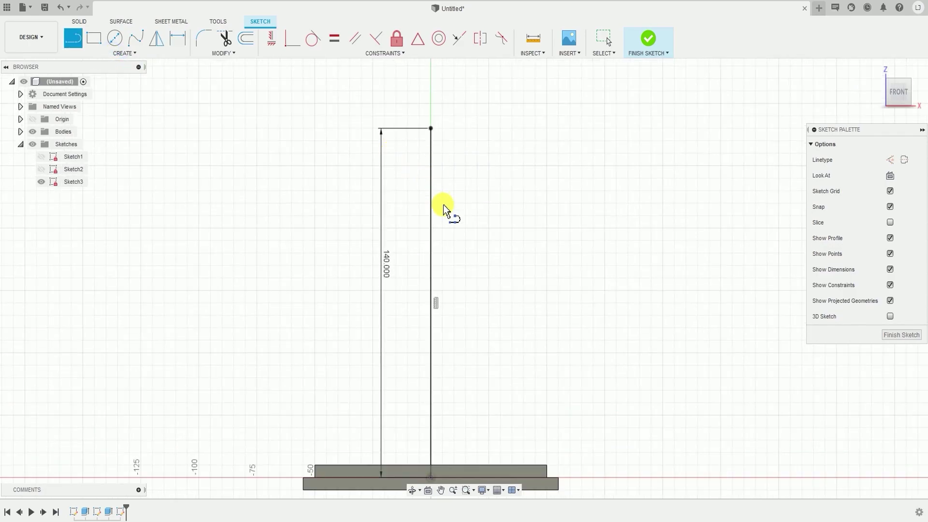
scroll(434, 147, "up", 2)
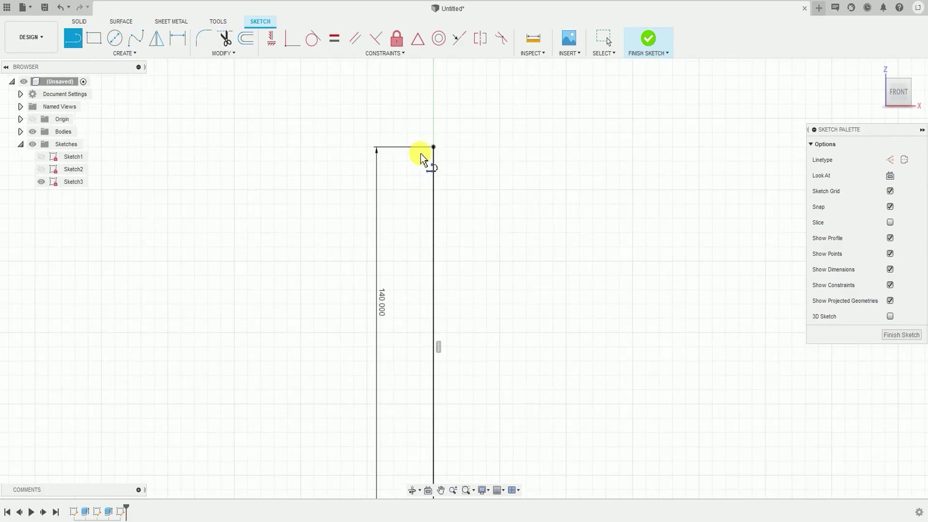
left_click(434, 148)
left_click(386, 148)
left_click(386, 160)
key("Escape")
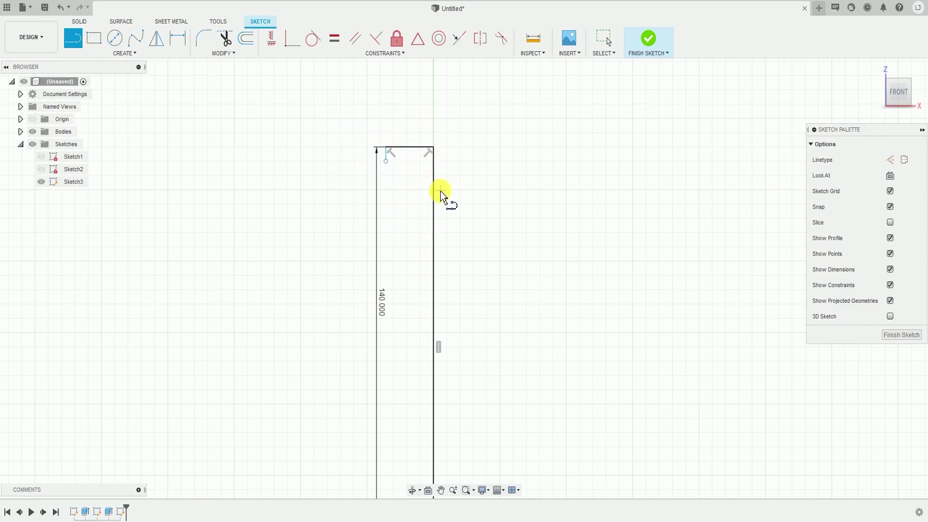
scroll(419, 182, "down", 1)
scroll(419, 183, "down", 1)
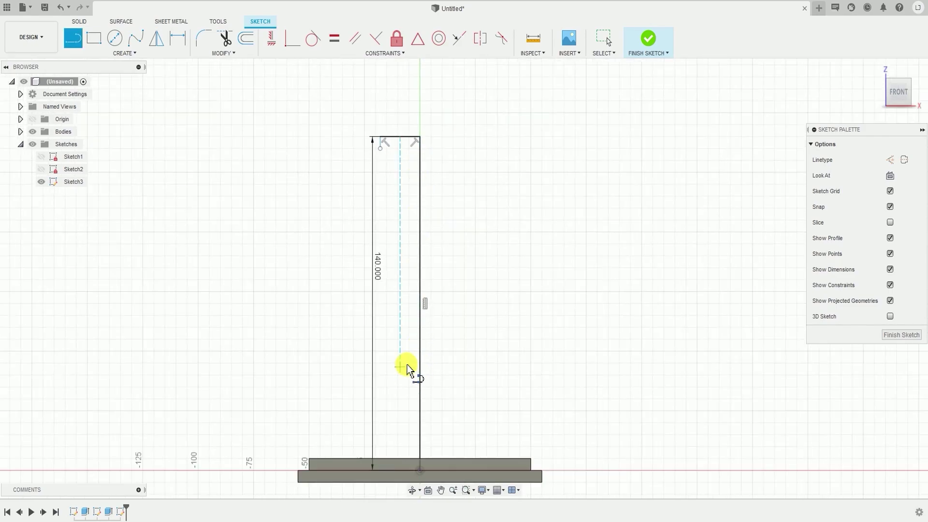
scroll(411, 357, "down", 1)
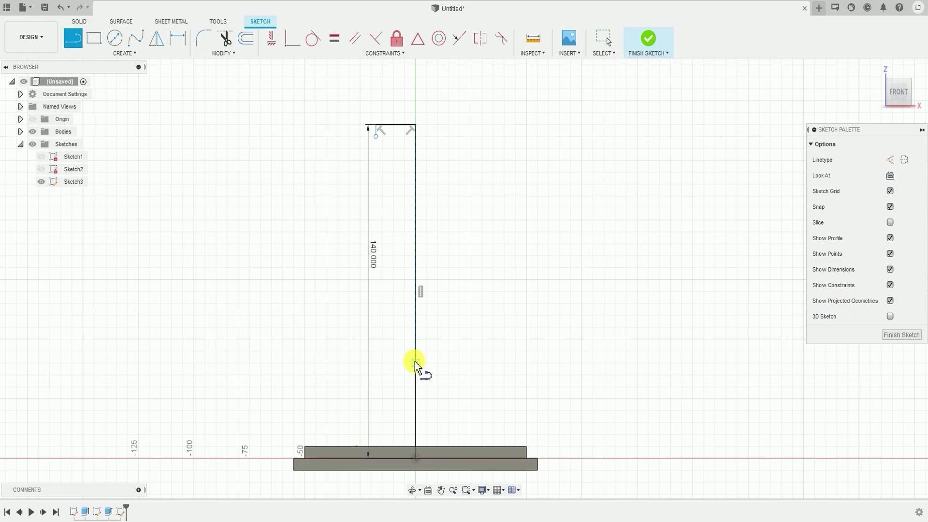
scroll(420, 467, "up", 2)
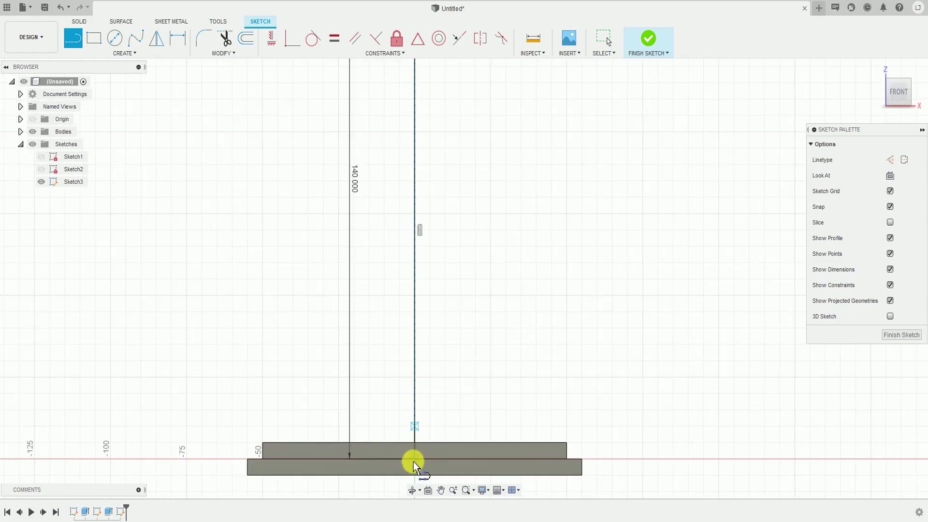
left_click(417, 457)
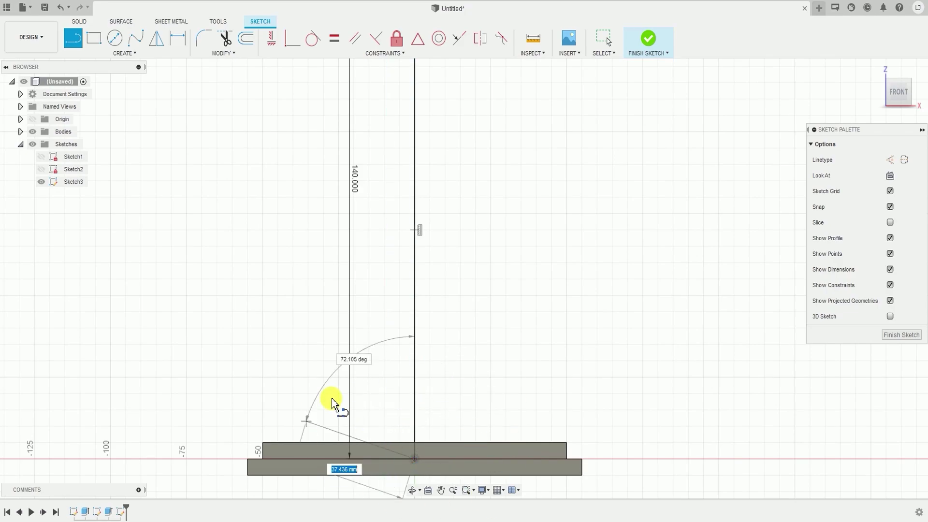
scroll(442, 448, "down", 3)
middle_click_drag(441, 448, 436, 363)
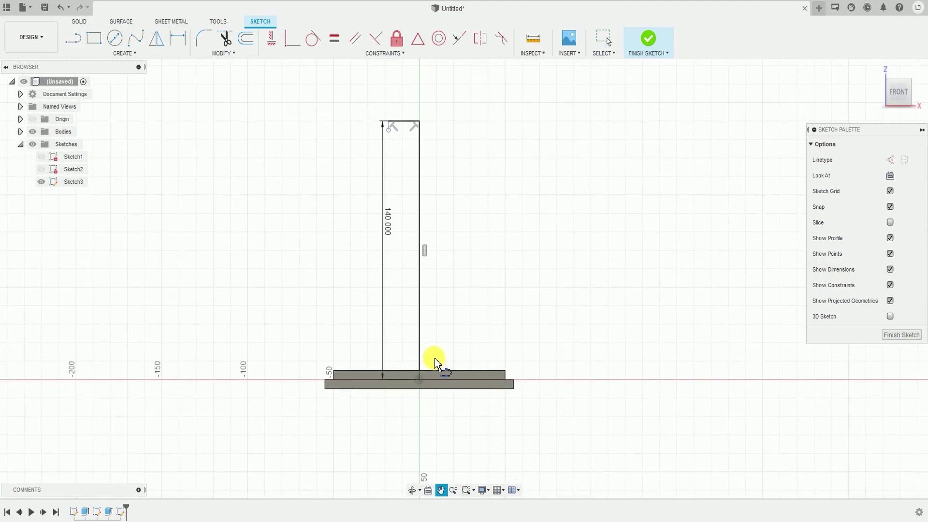
Step: Draw a 15 mm horizontal line from the origin toward negative X, followed by a short line straight up from its end
scroll(420, 379, "up", 3)
left_click(82, 43)
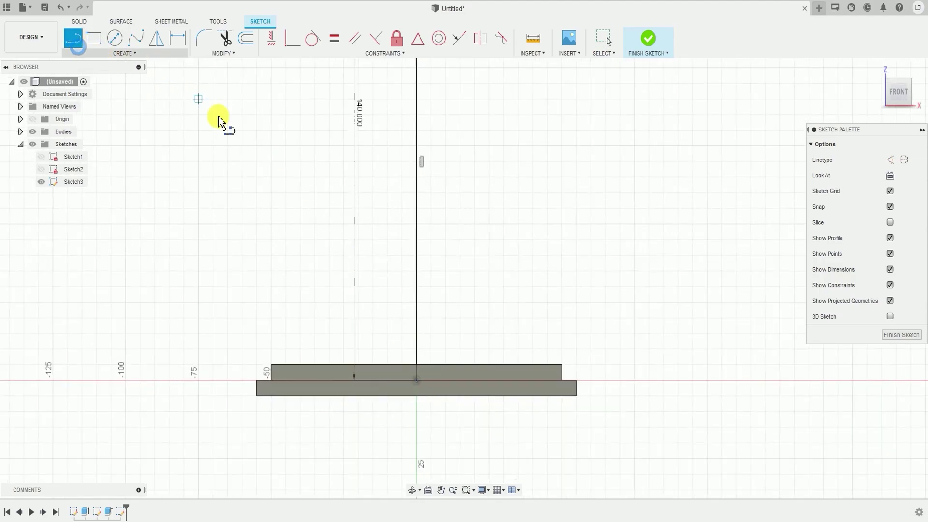
left_click(416, 380)
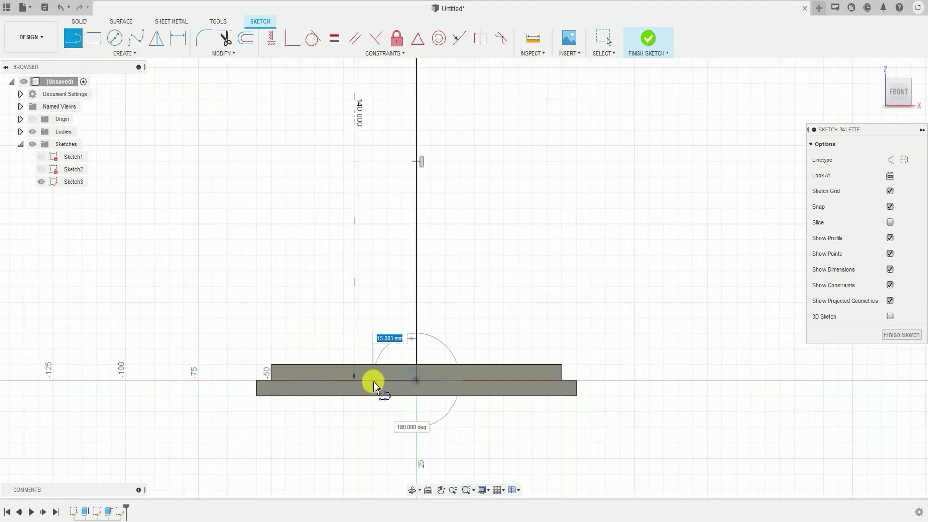
left_click(373, 382)
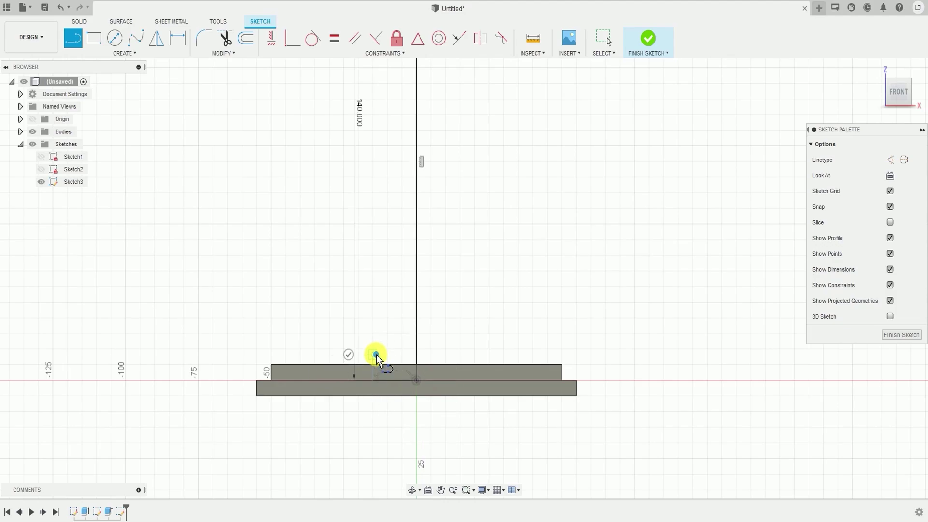
double_click(368, 352)
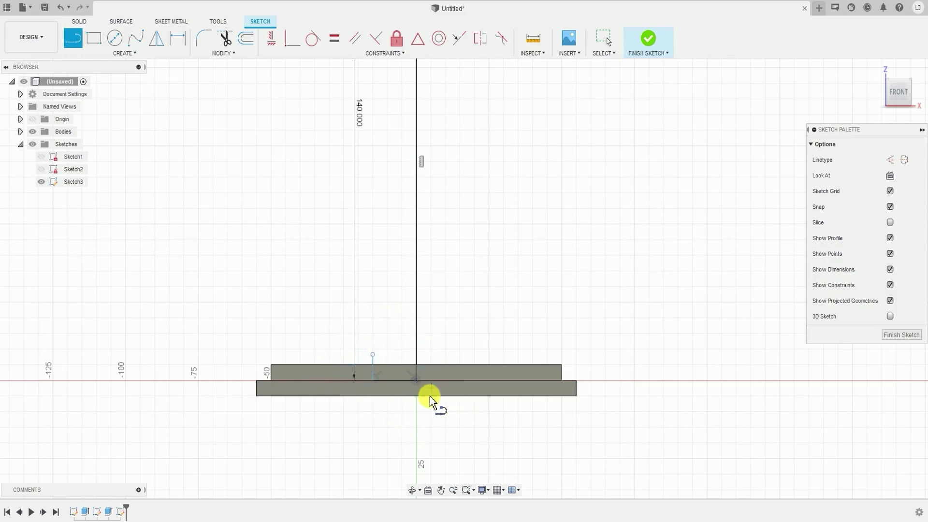
scroll(469, 404, "down", 2)
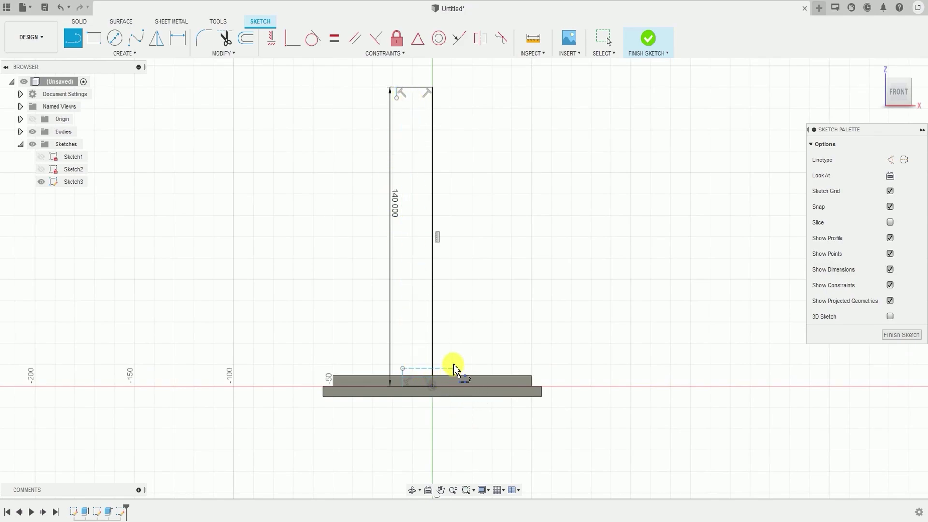
key("Escape")
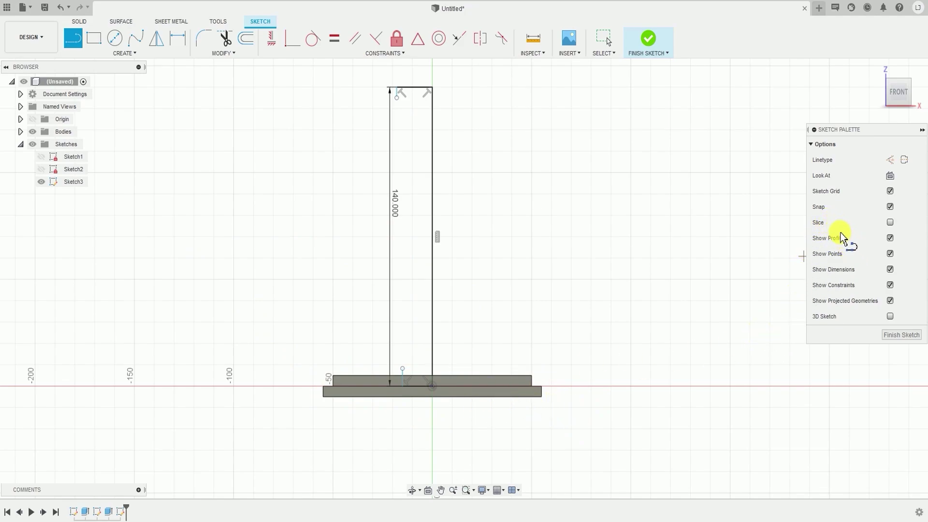
Step: Turn on the Slice option so the base is cut open at the sketch plane
left_click(890, 223)
scroll(407, 427, "up", 5)
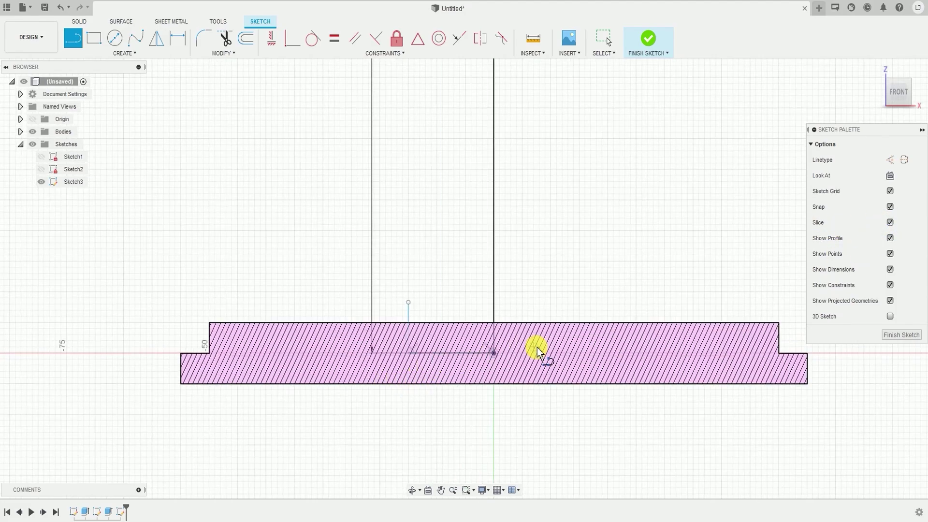
scroll(532, 333, "down", 3)
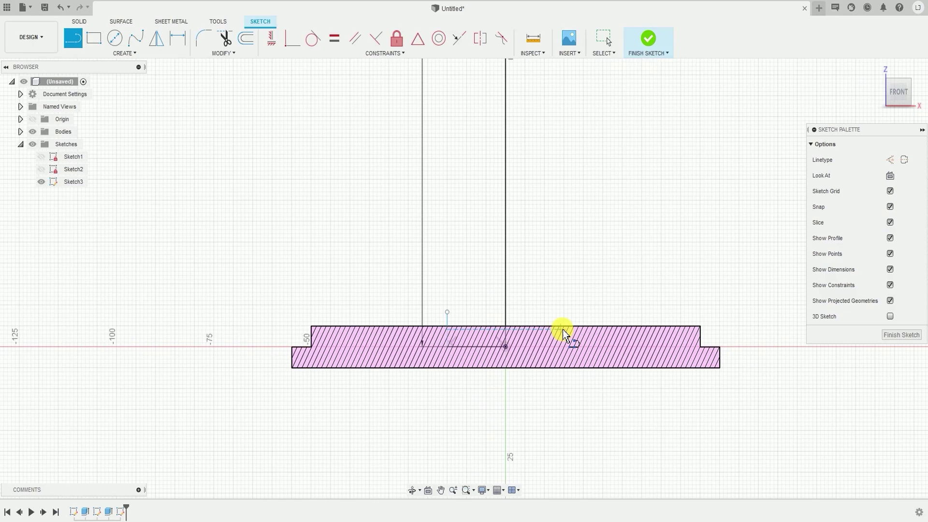
scroll(586, 326, "down", 2)
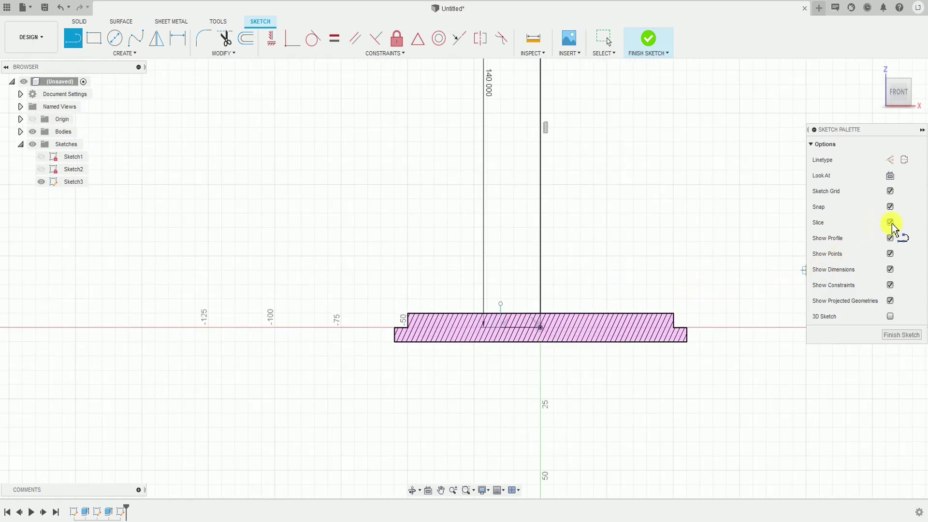
scroll(592, 382, "down", 3)
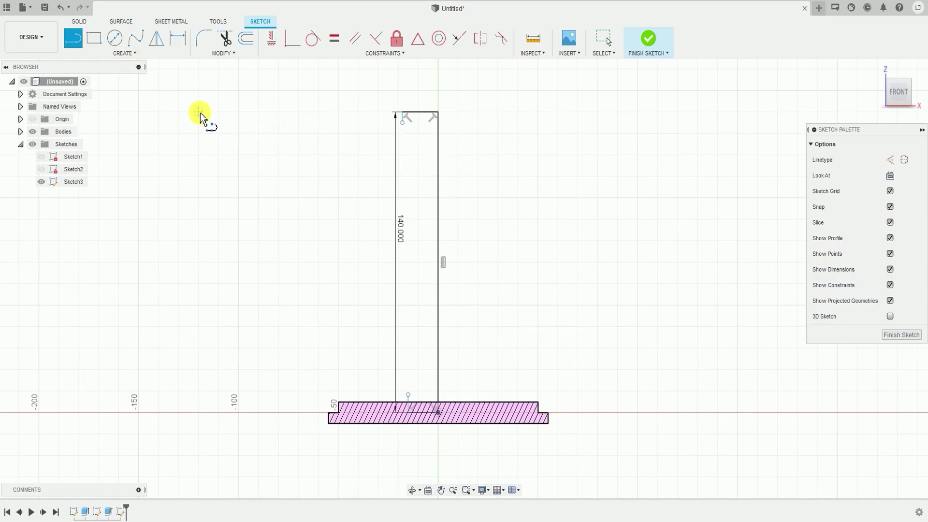
Step: Dimension the profile's upper horizontal line at 25 mm, placing the dimension above it
left_click(131, 55)
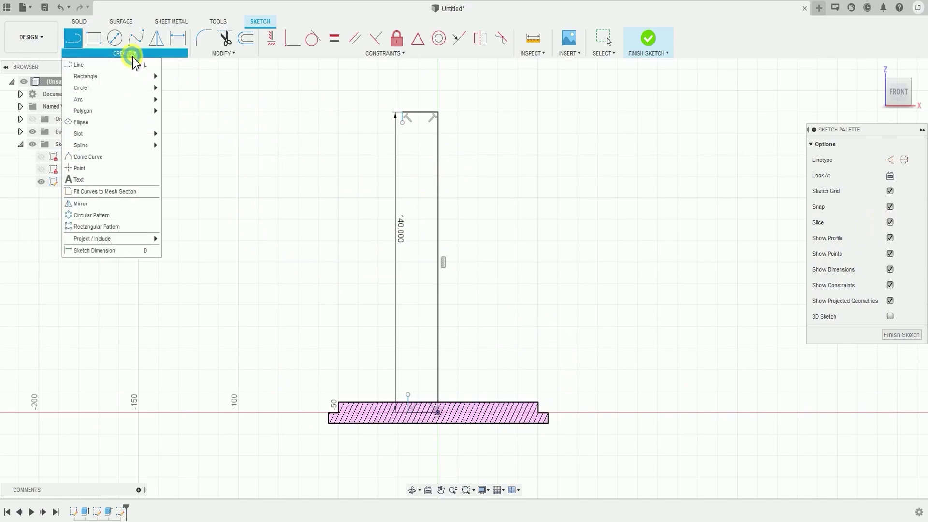
left_click(100, 253)
scroll(426, 118, "up", 2)
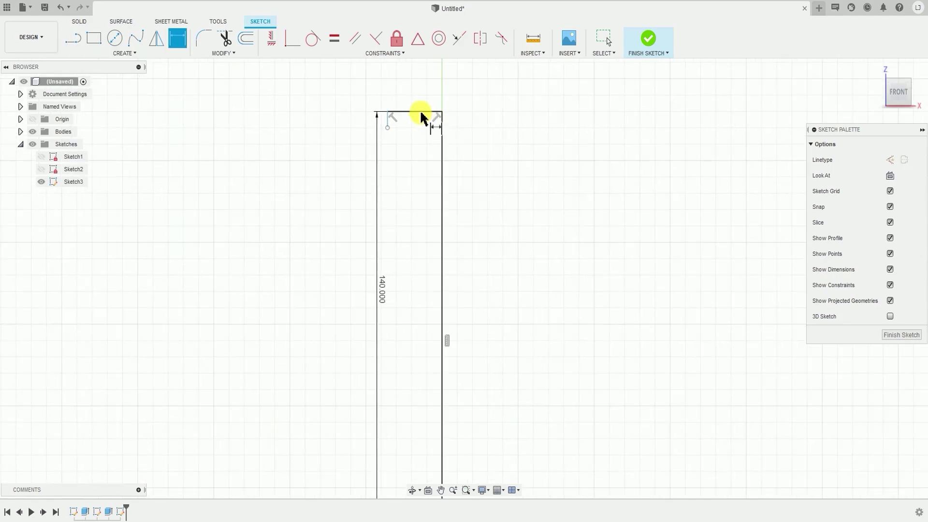
left_click(422, 114)
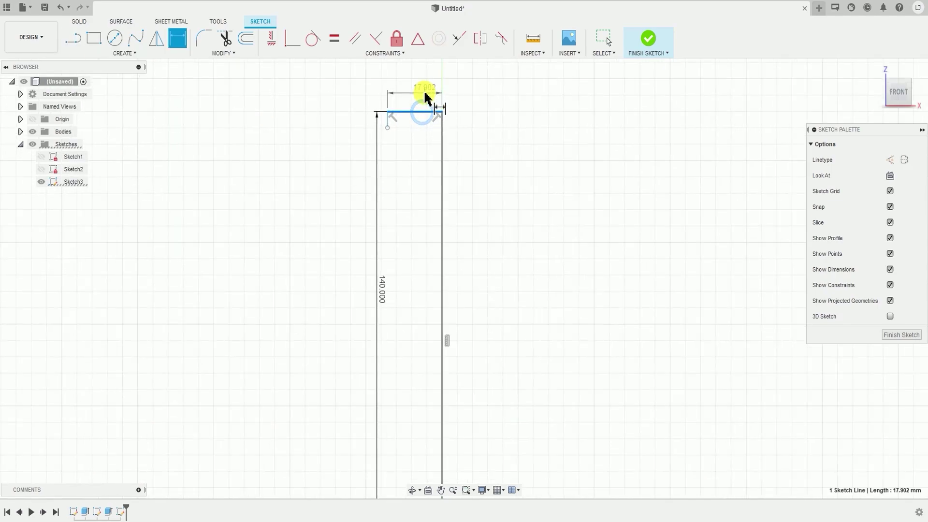
left_click(425, 93)
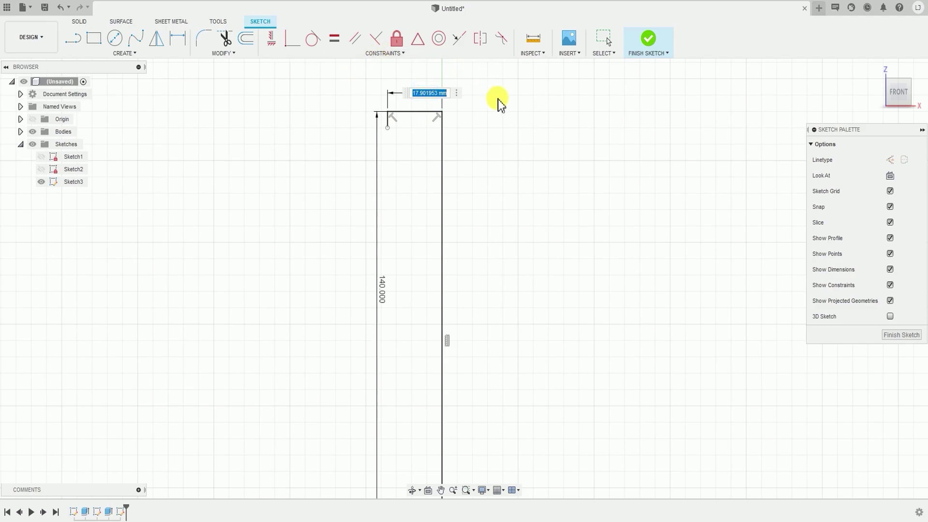
type("25")
key("Return")
scroll(467, 154, "down", 3)
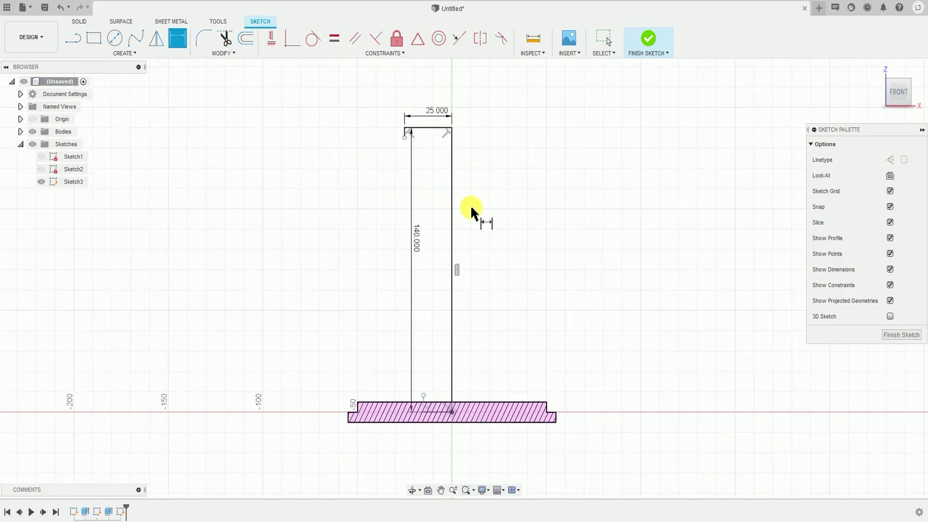
Step: Set the upper horizontal line's length to 20 mm
scroll(416, 145, "up", 1)
double_click(430, 116)
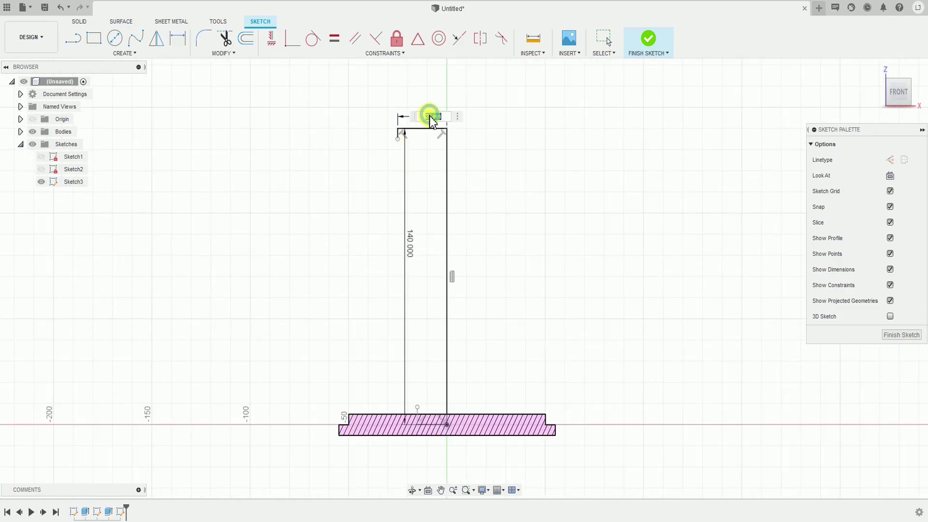
type("20")
key("Return")
Step: Dimension the short vertical line at the profile's upper end at 5 mm, placing the dimension on its negative X side
key("d")
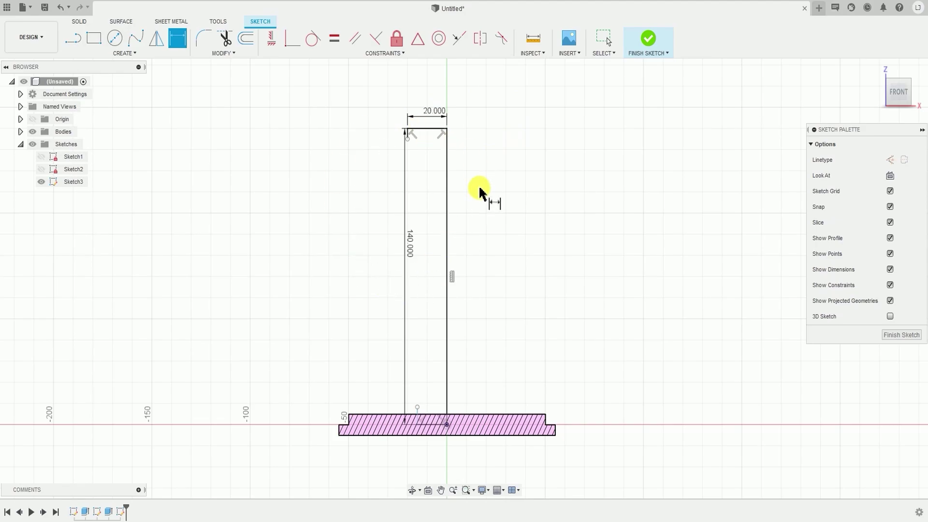
scroll(426, 151, "up", 2)
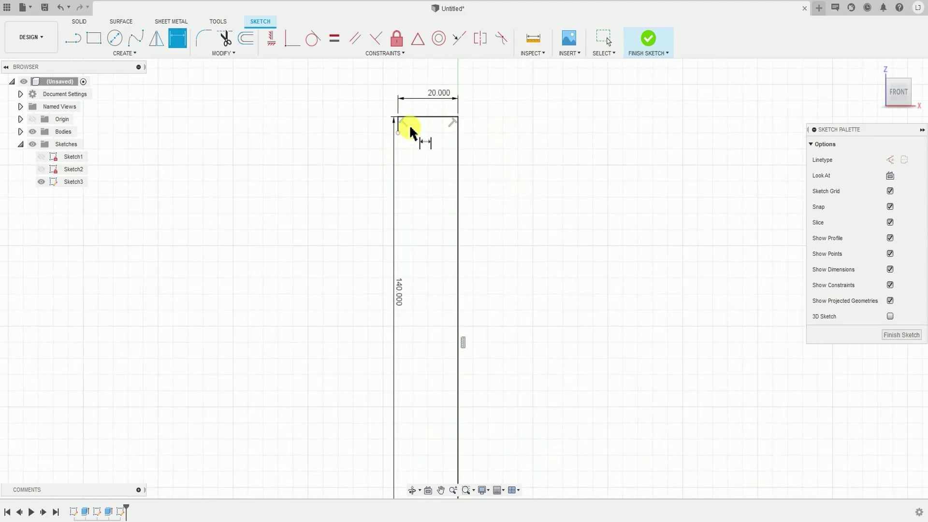
scroll(411, 131, "up", 2)
left_click(394, 123)
left_click(330, 123)
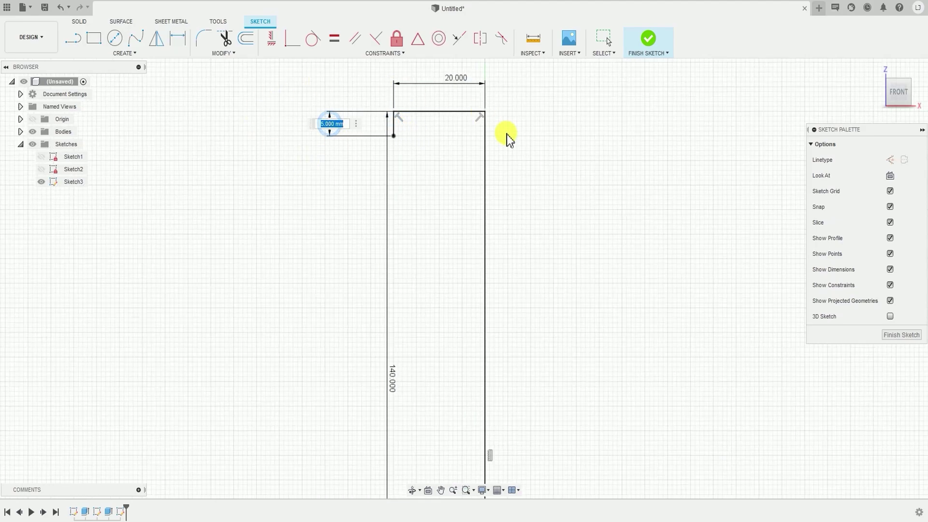
scroll(492, 232, "down", 5)
middle_click_drag(470, 240, 409, 175)
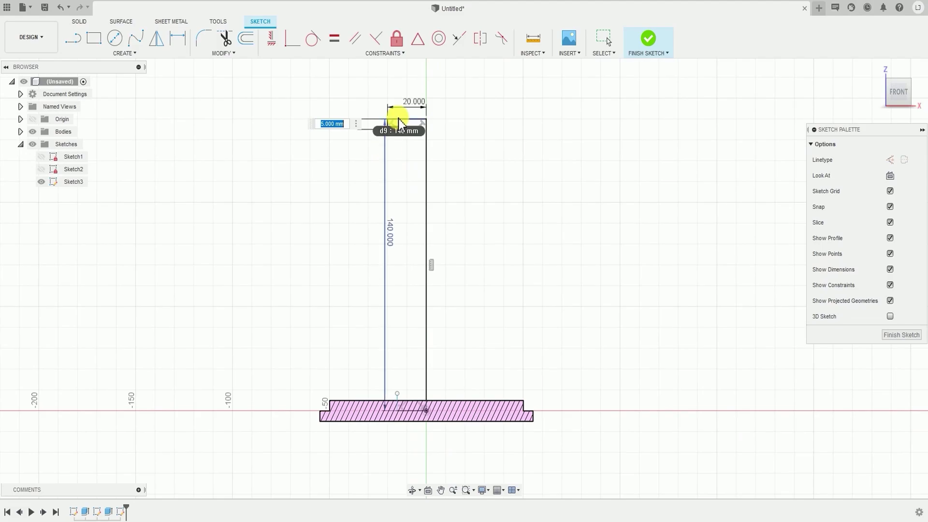
key("Return")
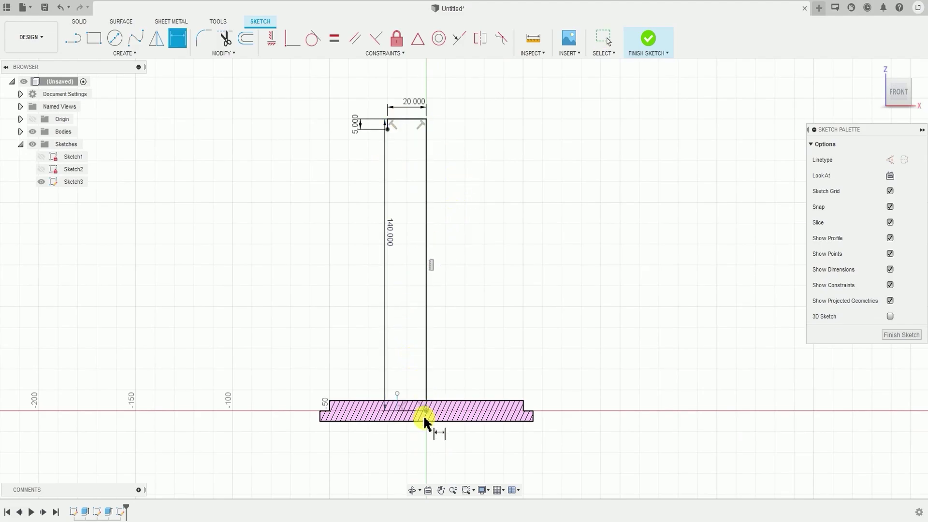
Step: Dimension the horizontal line starting at the origin at 20 mm, placing the dimension below the base
scroll(425, 421, "up", 2)
left_click(400, 398)
left_click(400, 451)
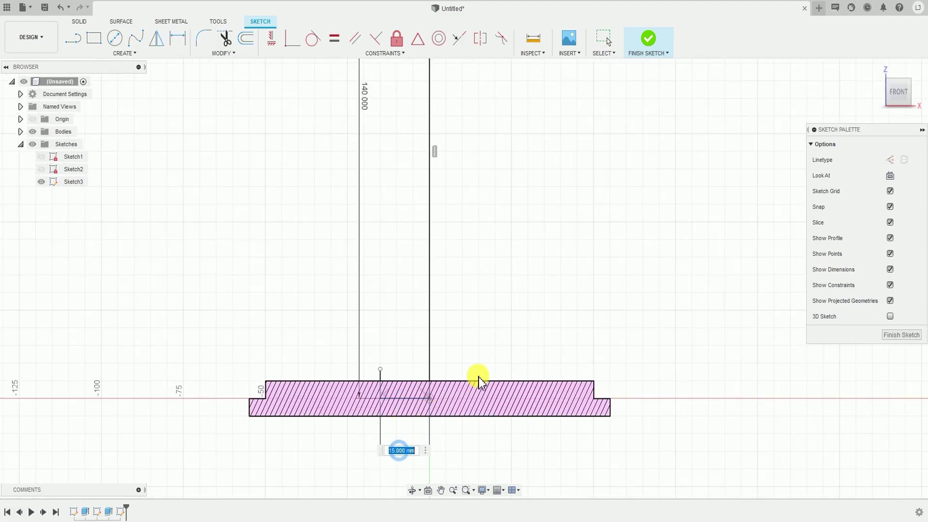
type("20")
key("Return")
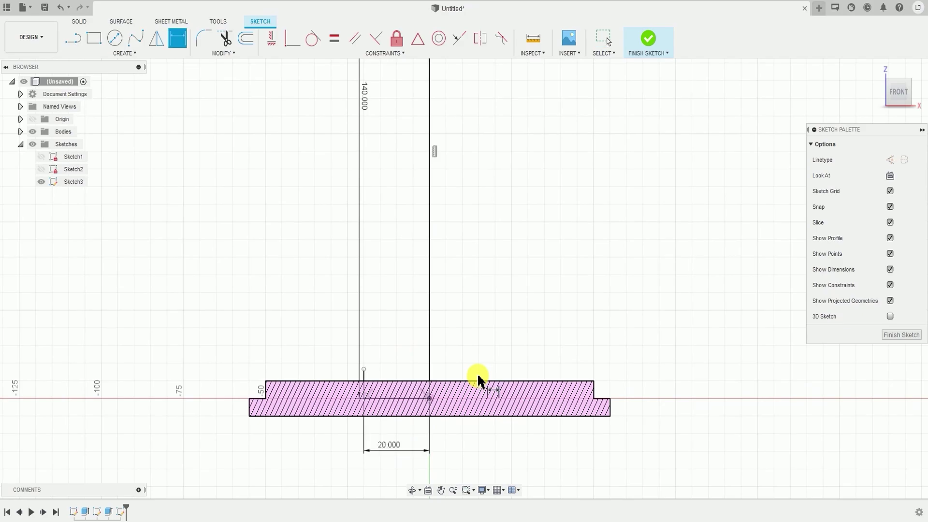
Step: Dimension the short vertical line inside the base at 5 mm, placing the dimension beyond the base's negative X edge
left_click(365, 380)
left_click(220, 382)
key("Return")
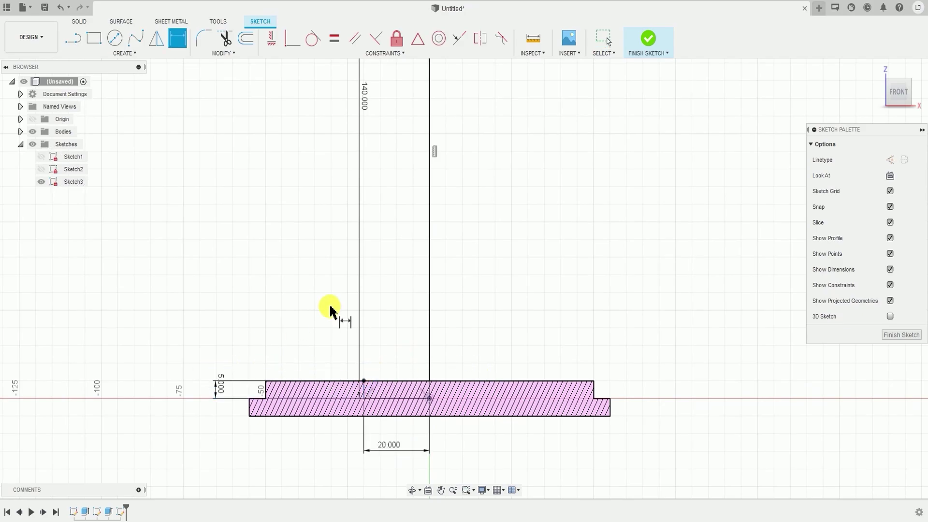
scroll(653, 300, "down", 4)
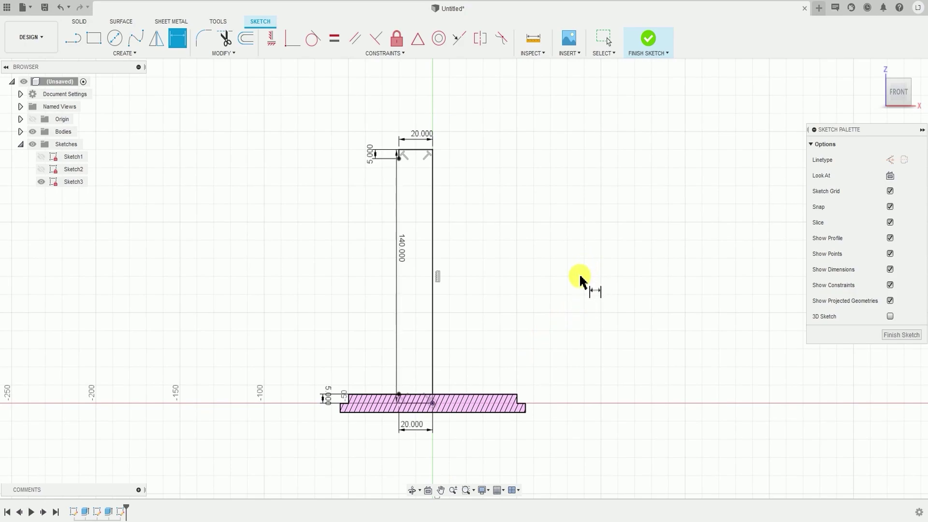
Step: Draw a 3-point arc of about 189 mm radius between the free ends of the two short vertical lines, bulging toward negative X
left_click(130, 53)
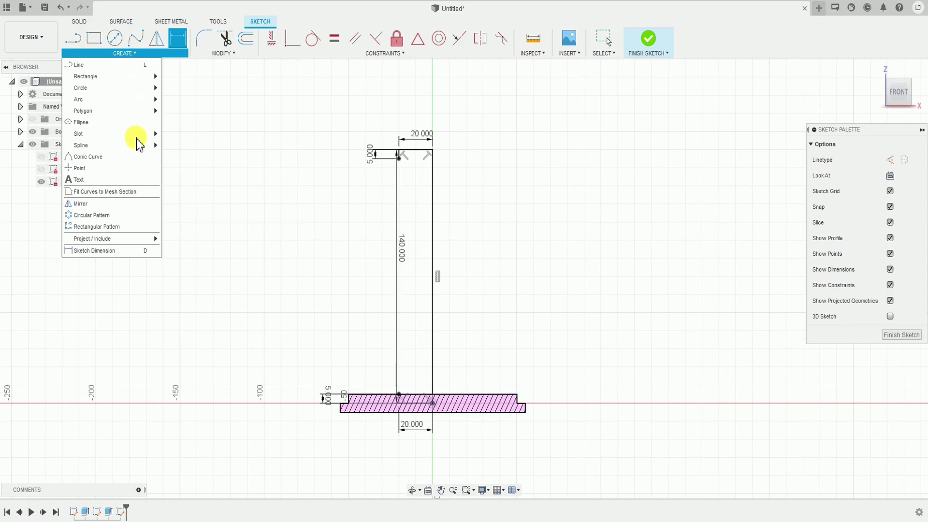
left_click(133, 100)
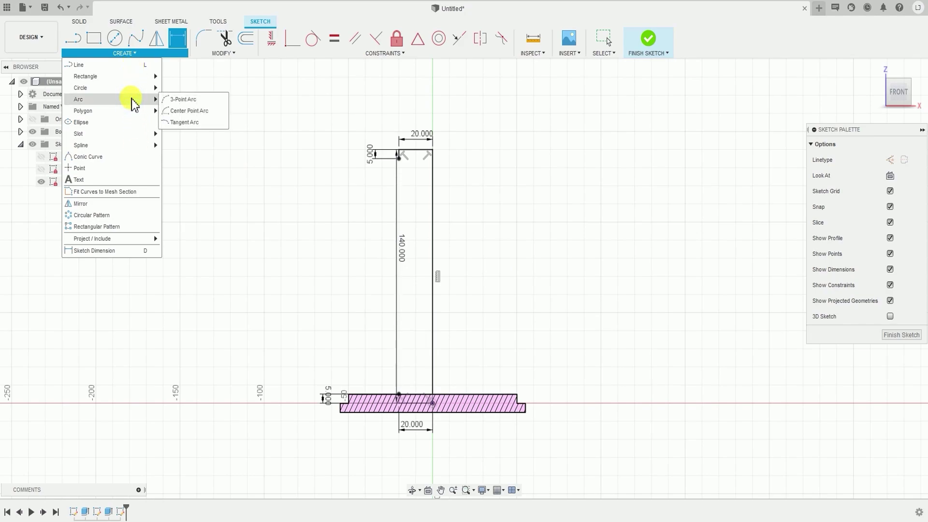
left_click(194, 102)
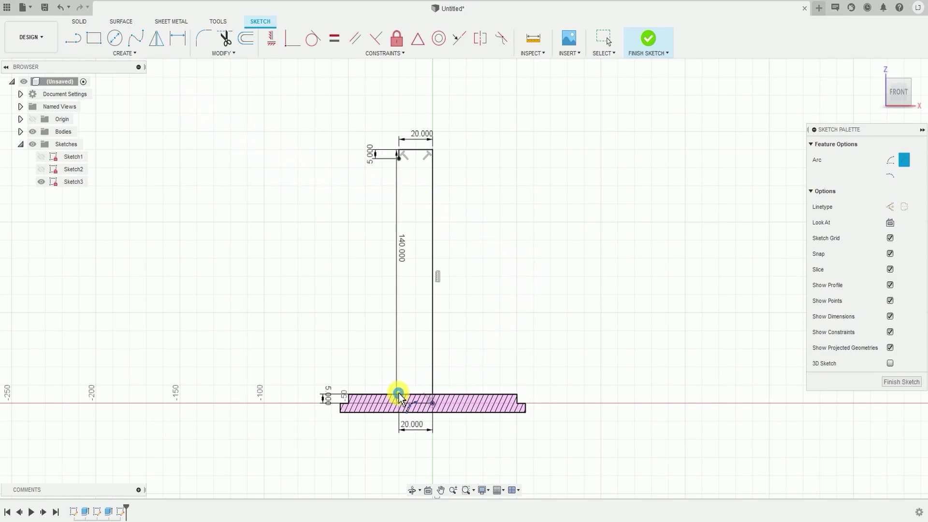
left_click(399, 395)
left_click(398, 159)
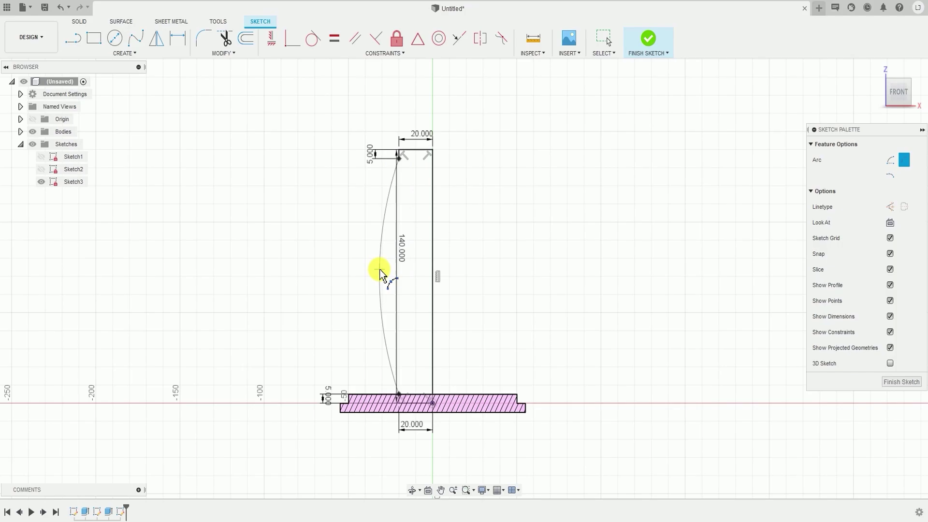
left_click(380, 273)
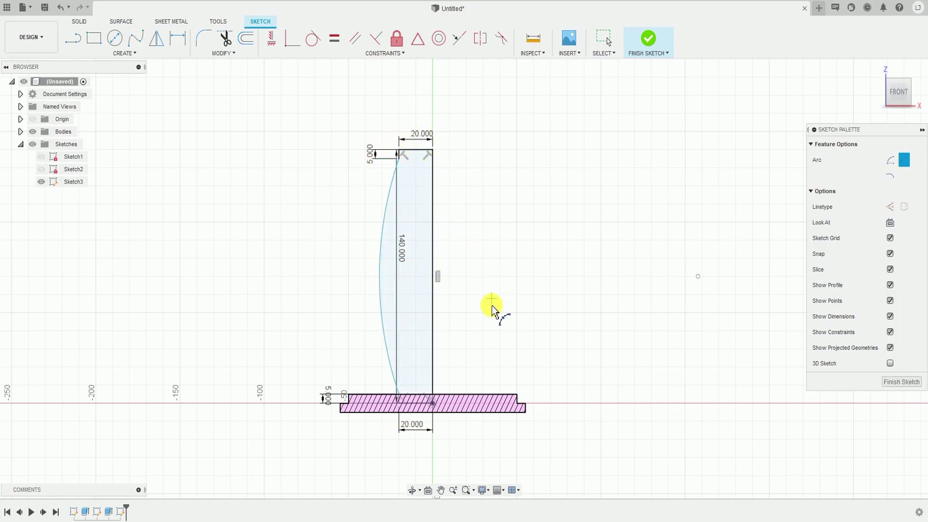
Step: Dimension the arc's radius at 200 mm, placing the dimension on the positive X side of the profile
scroll(496, 302, "up", 2)
scroll(443, 368, "down", 1)
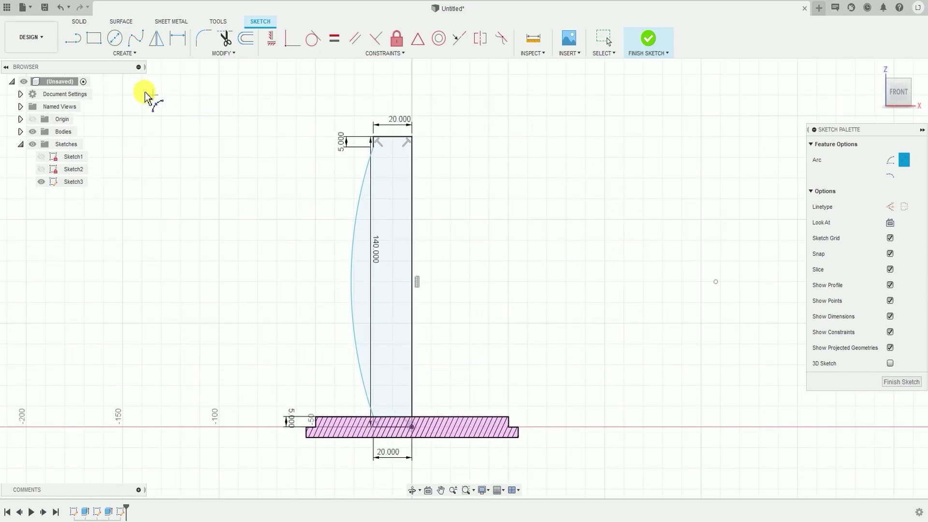
left_click(138, 53)
left_click(107, 250)
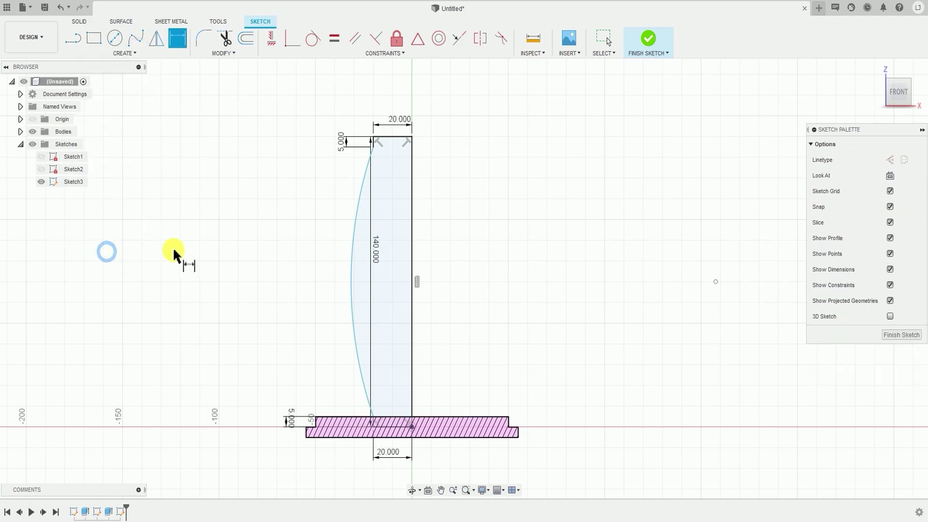
left_click(352, 242)
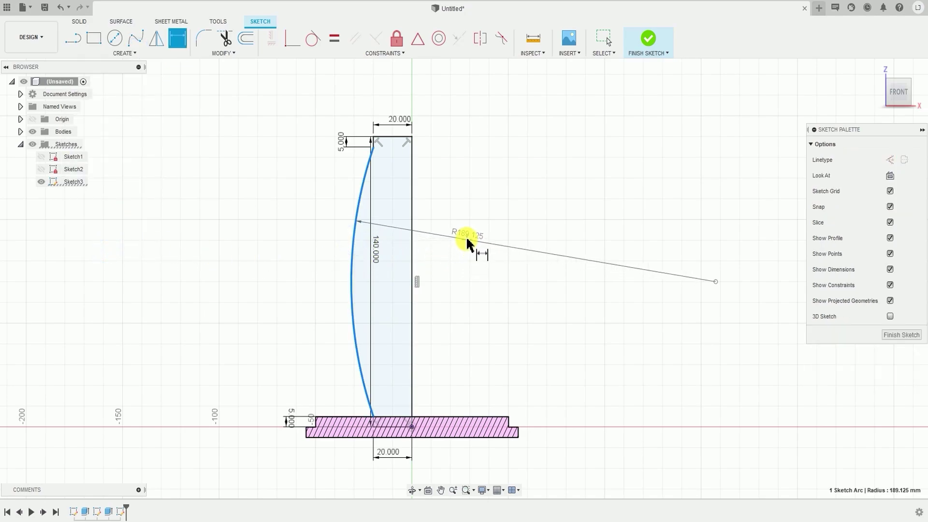
left_click(468, 240)
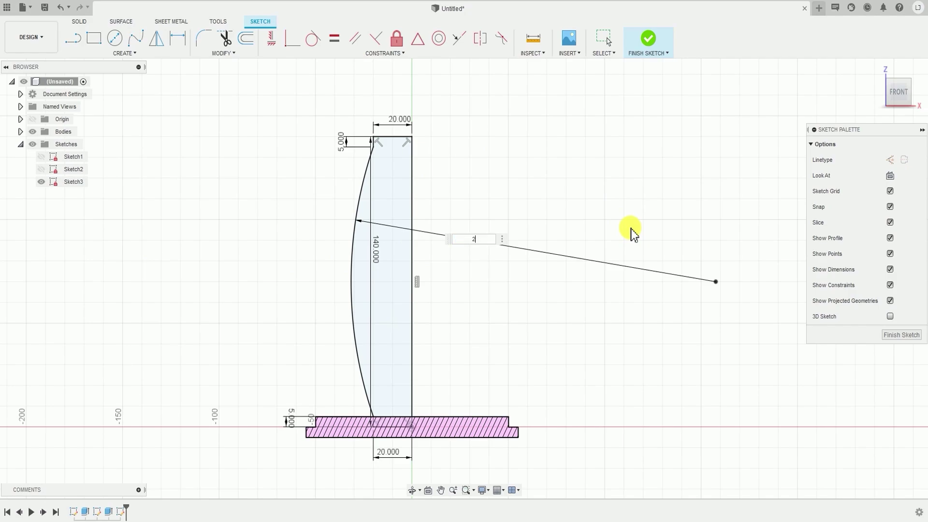
type("200")
key("Return")
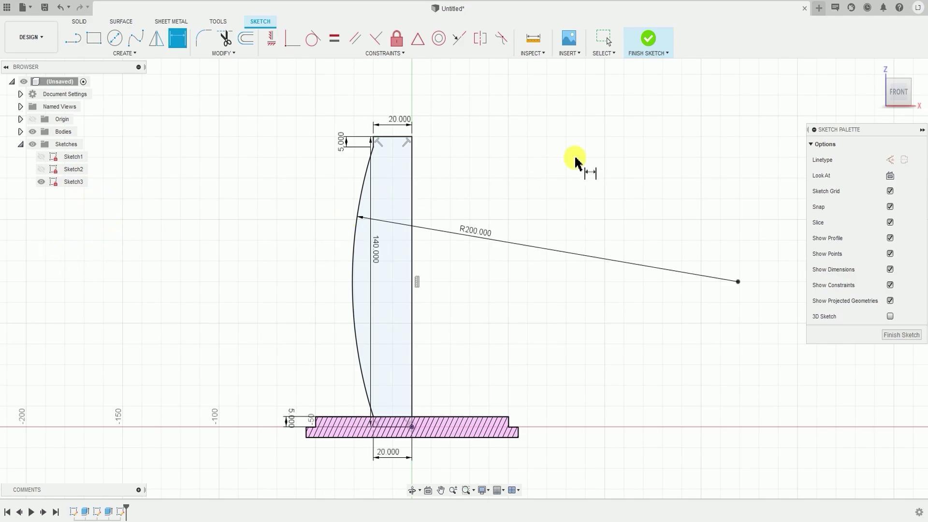
Step: Finish the sketch and revolve the closed profile 360 degrees about its straight vertical edge as a new body
left_click(650, 38)
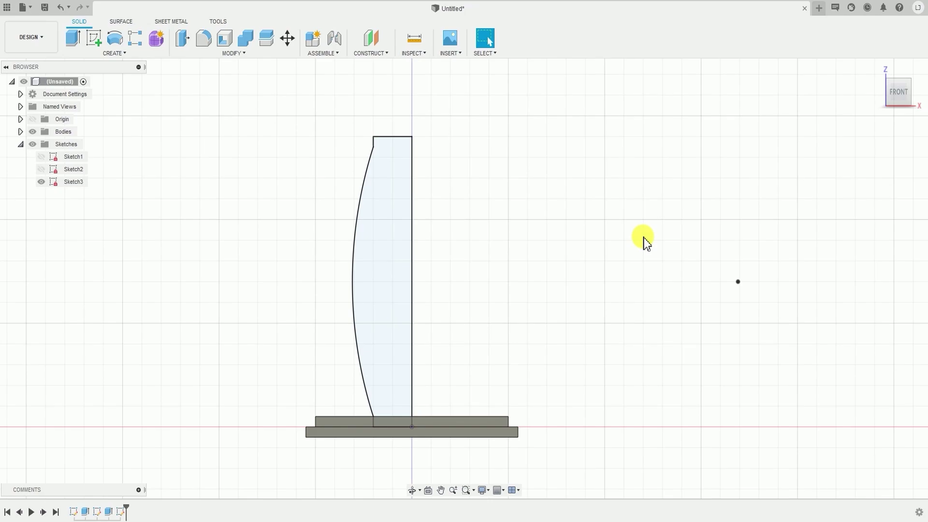
scroll(650, 220, "down", 2)
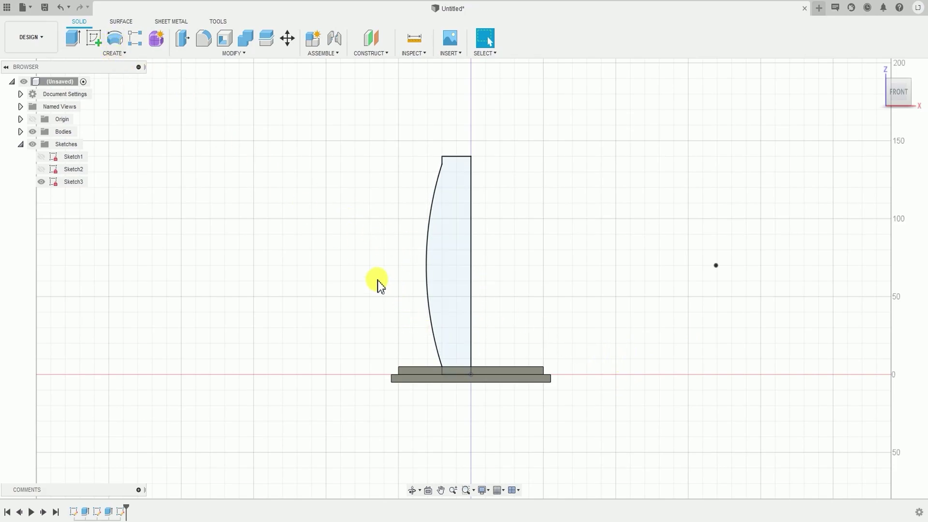
left_click(122, 54)
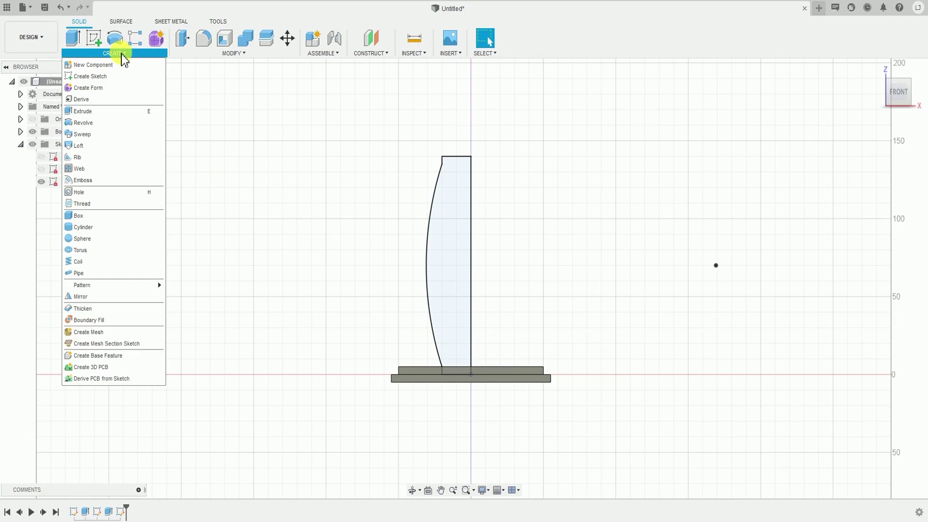
left_click(76, 123)
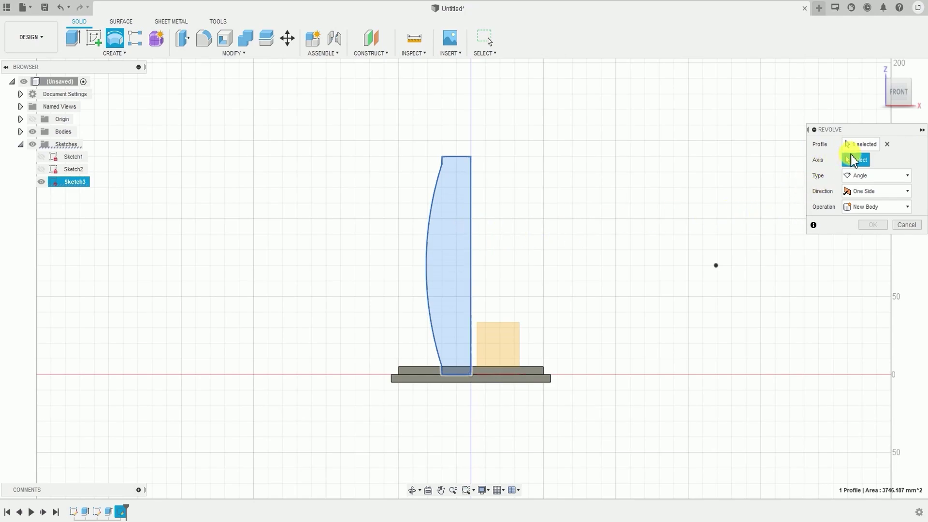
left_click(471, 197)
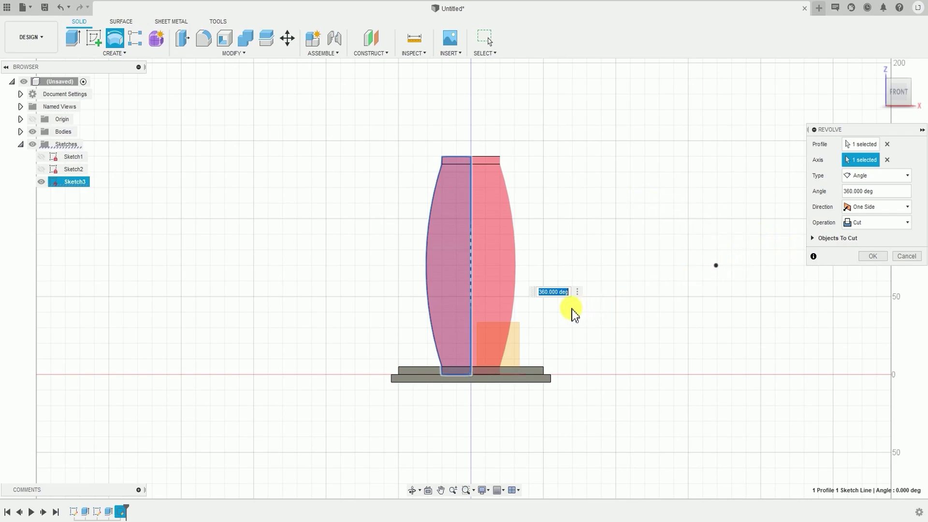
middle_click_drag(489, 370, 431, 393, "shift")
scroll(481, 397, "up", 5)
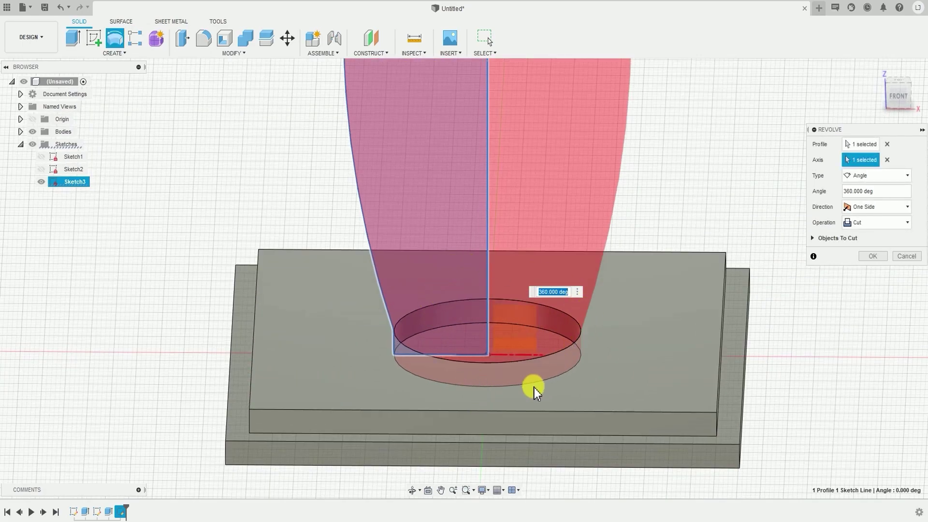
middle_click_drag(572, 355, 565, 304, "shift")
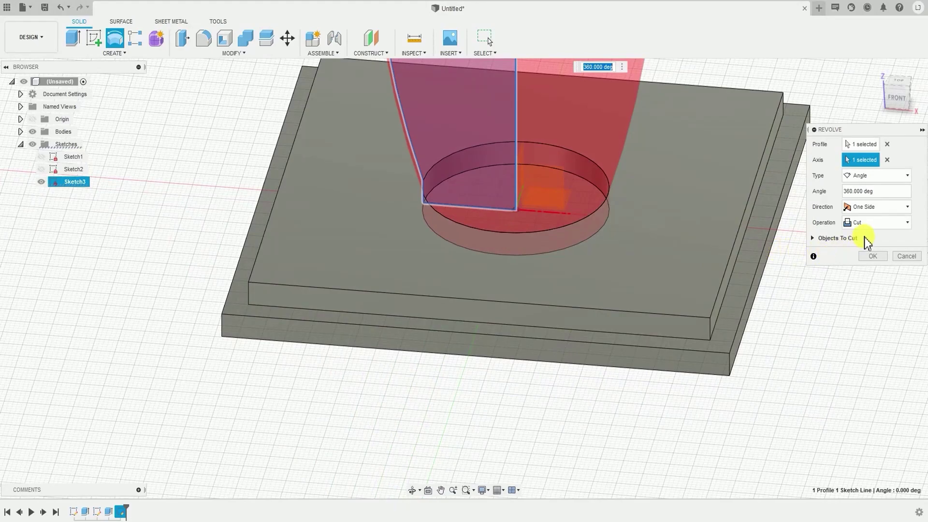
middle_click_drag(715, 307, 824, 236, "shift")
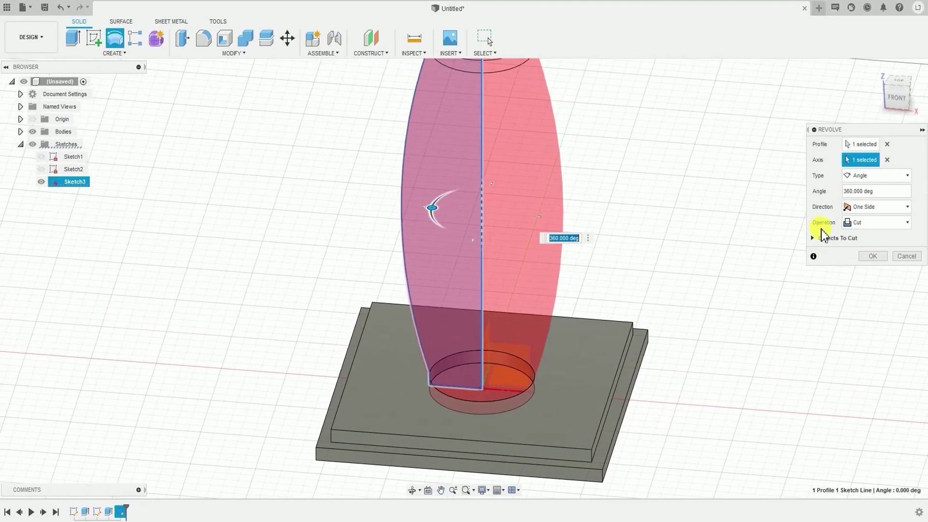
left_click(862, 223)
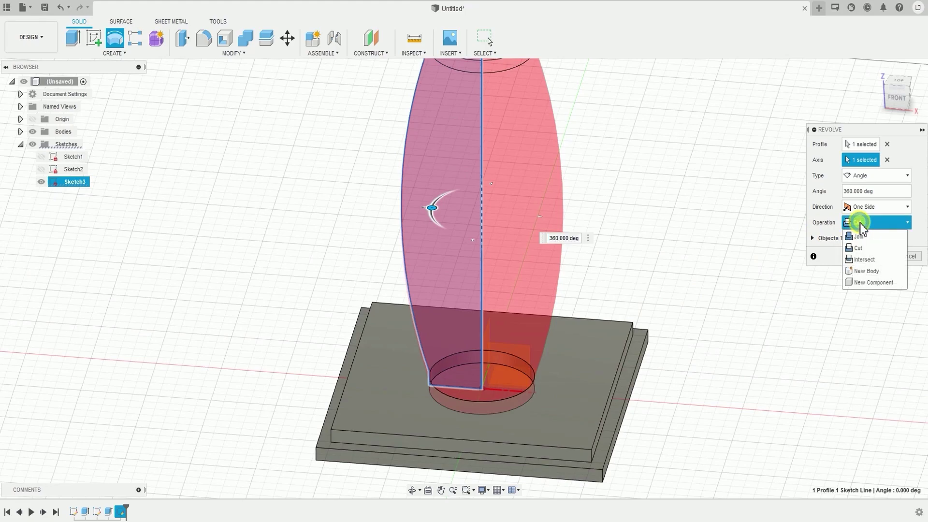
left_click(869, 271)
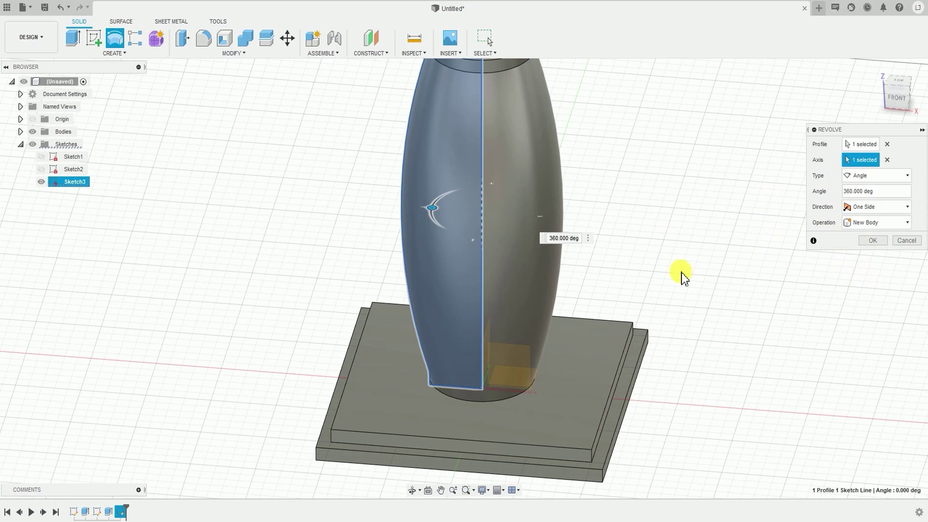
scroll(627, 355, "down", 3)
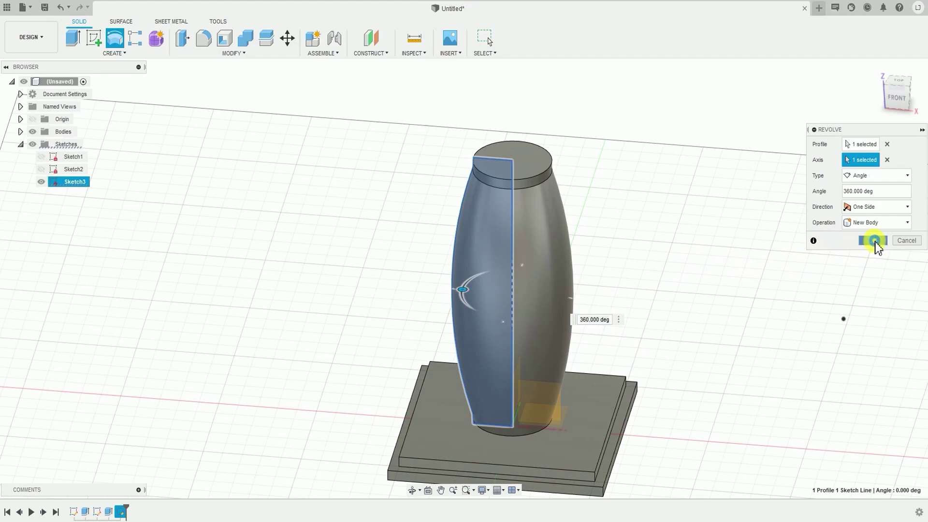
left_click(877, 242)
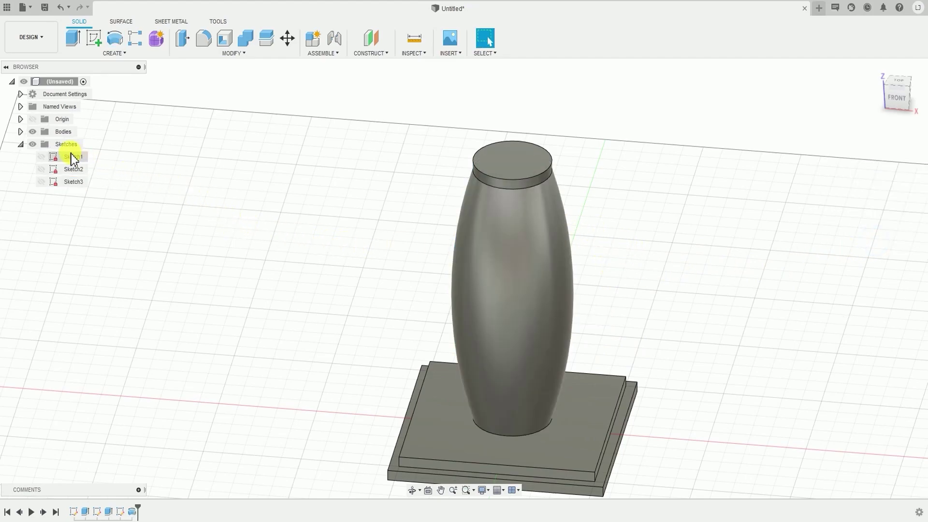
Step: List the model's bodies and examine how the revolved body sits on the stepped base from several angles
left_click(21, 132)
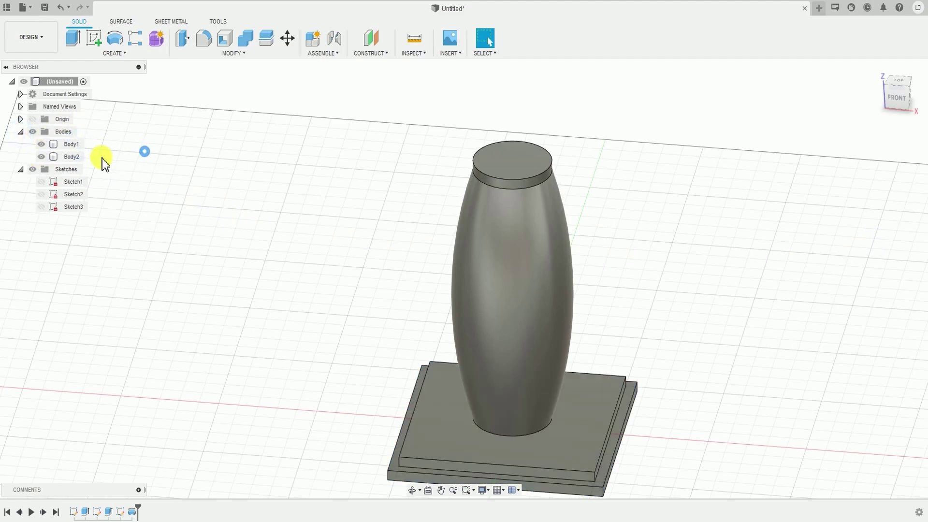
left_click(77, 158)
scroll(239, 248, "down", 1)
mouse_move(238, 248)
middle_mouse_down("shift")
mouse_move(238, 209)
mouse_move(239, 256)
middle_mouse_up("shift")
left_click(271, 286)
middle_click_drag(271, 287, 319, 303, "shift")
key("Escape")
scroll(230, 270, "down", 2)
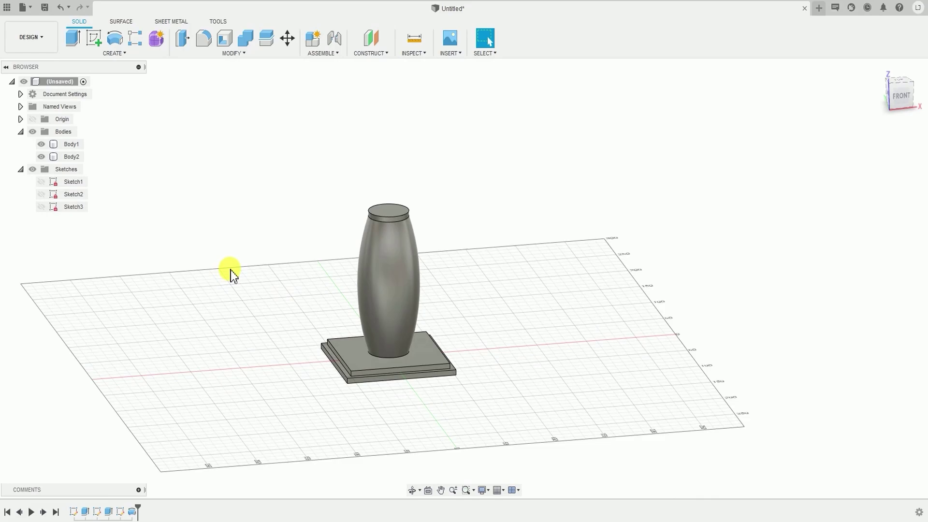
scroll(431, 303, "up", 2)
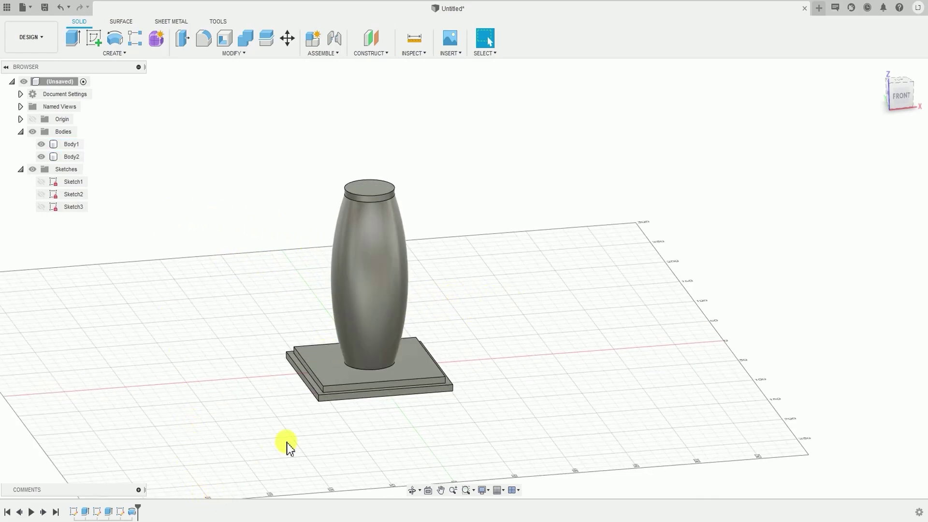
middle_click_drag(361, 366, 359, 389, "shift")
middle_click_drag(456, 382, 363, 405, "shift")
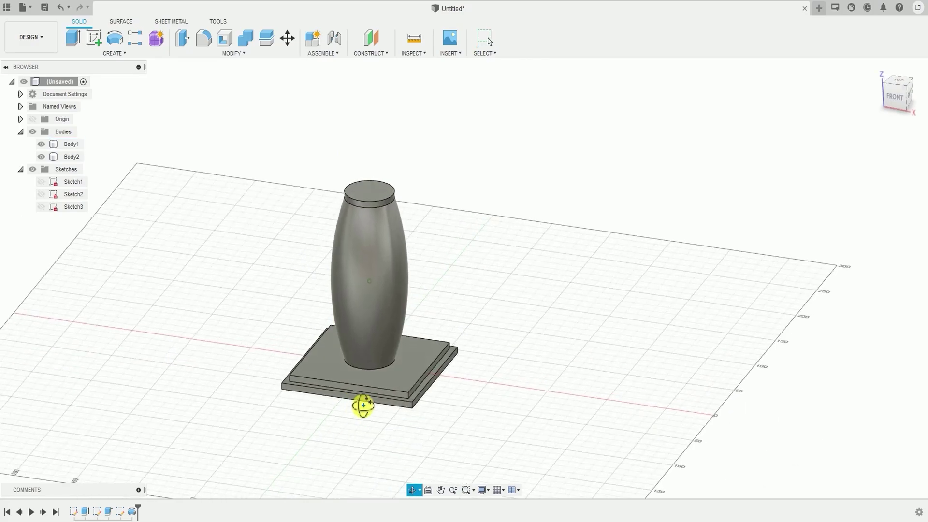
scroll(352, 332, "up", 3)
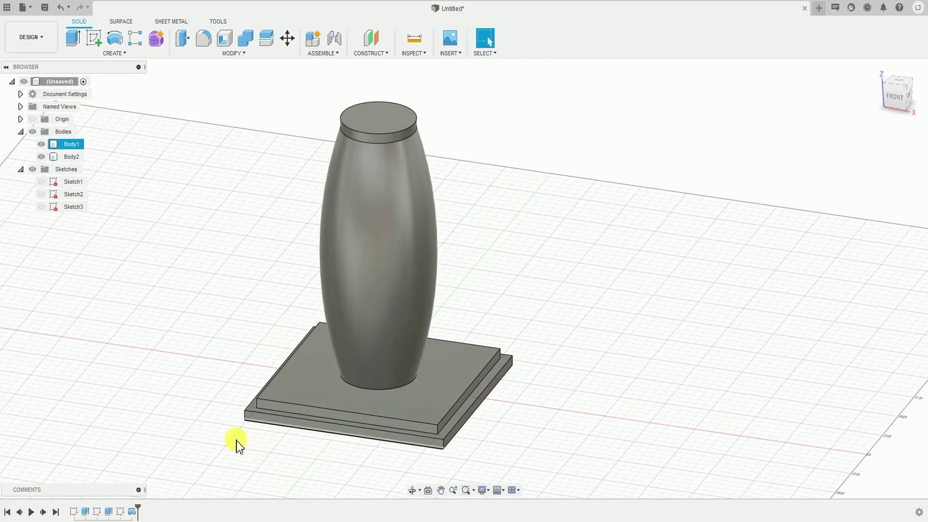
scroll(271, 428, "down", 2)
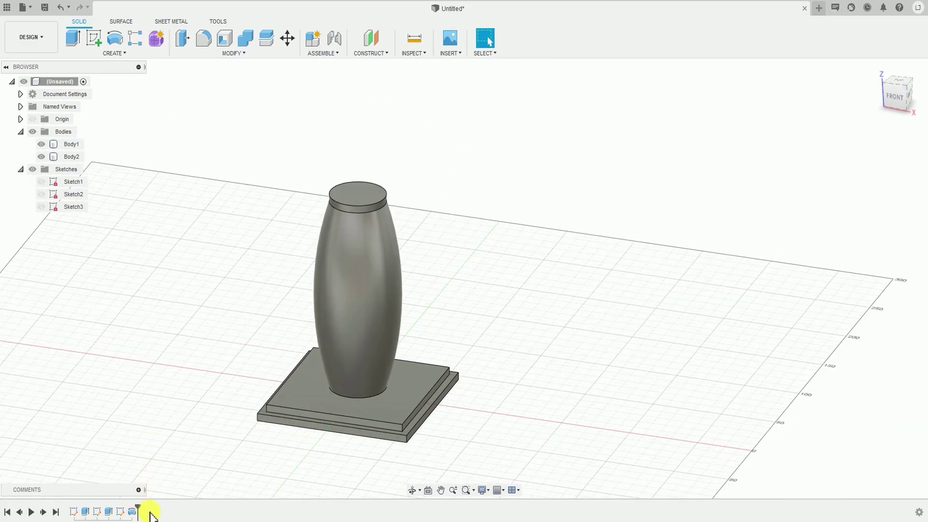
Step: Reopen the revolved profile's sketch for editing and set its top horizontal line's length to 25 mm
left_click(77, 208)
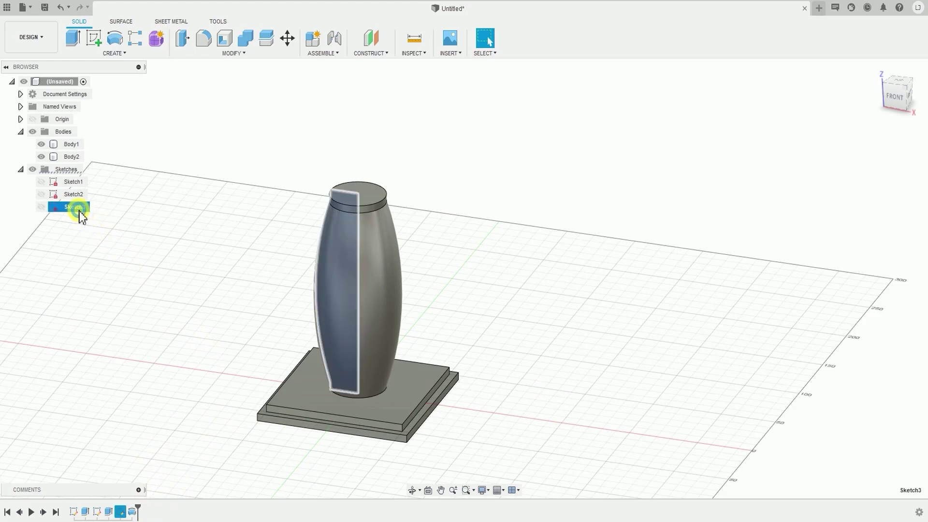
middle_click_drag(121, 251, 162, 320, "shift")
middle_click_drag(297, 384, 143, 320, "shift")
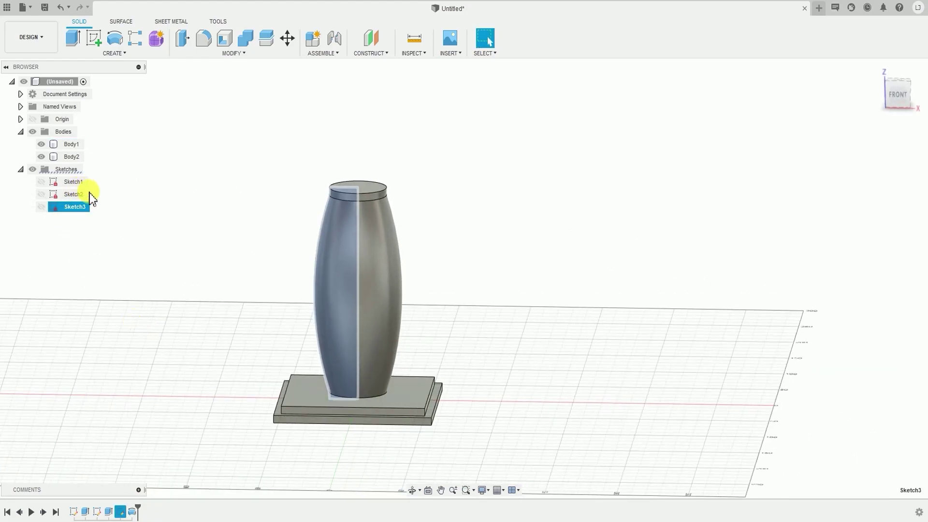
right_click(72, 209)
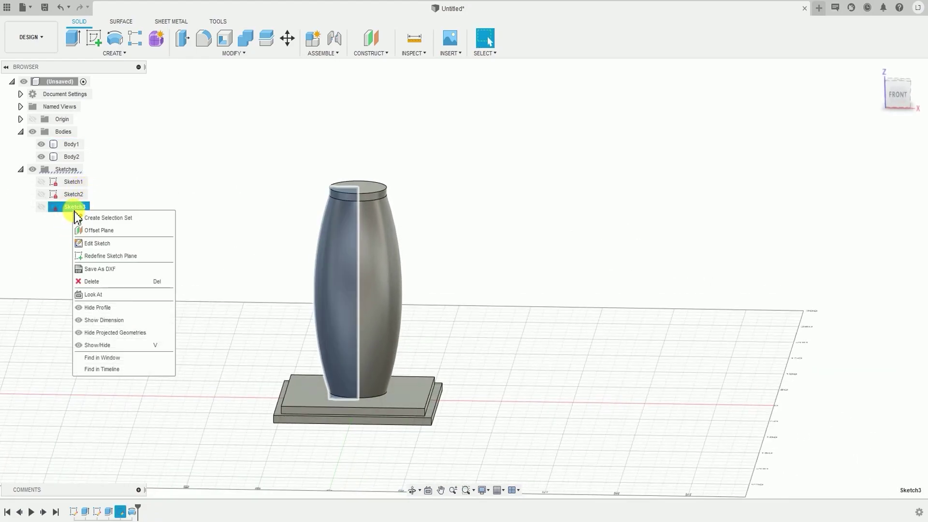
left_click(103, 244)
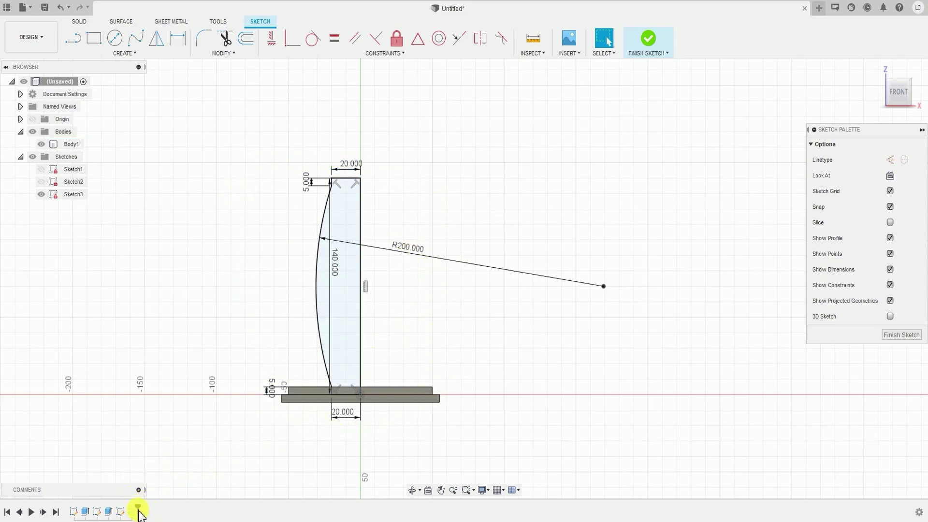
double_click(355, 164)
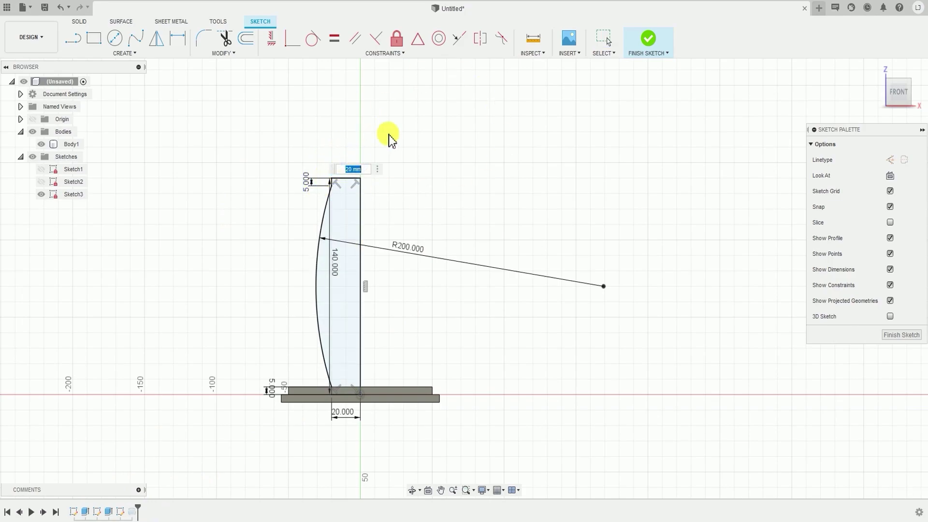
type("25")
key("Return")
Step: Set the length of the profile's bottom horizontal line to 25 mm and finish the sketch
double_click(343, 410)
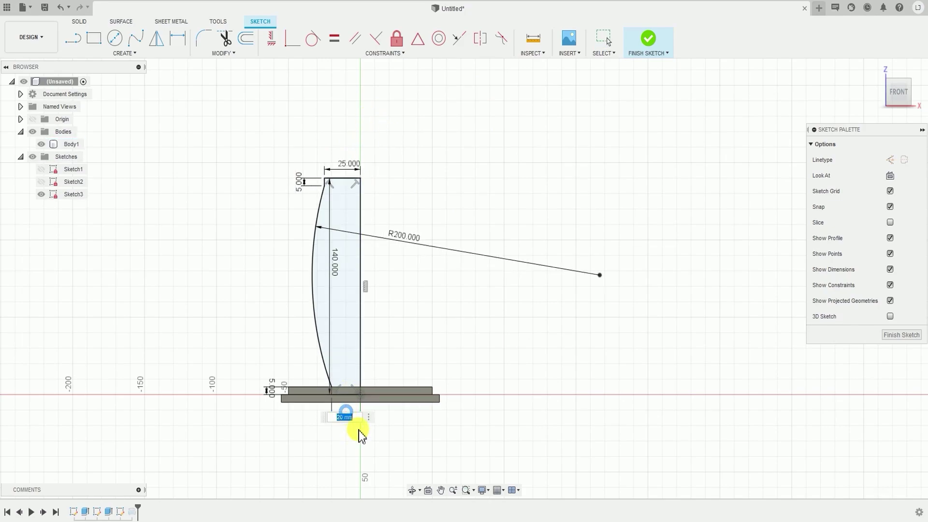
type("25")
key("Return")
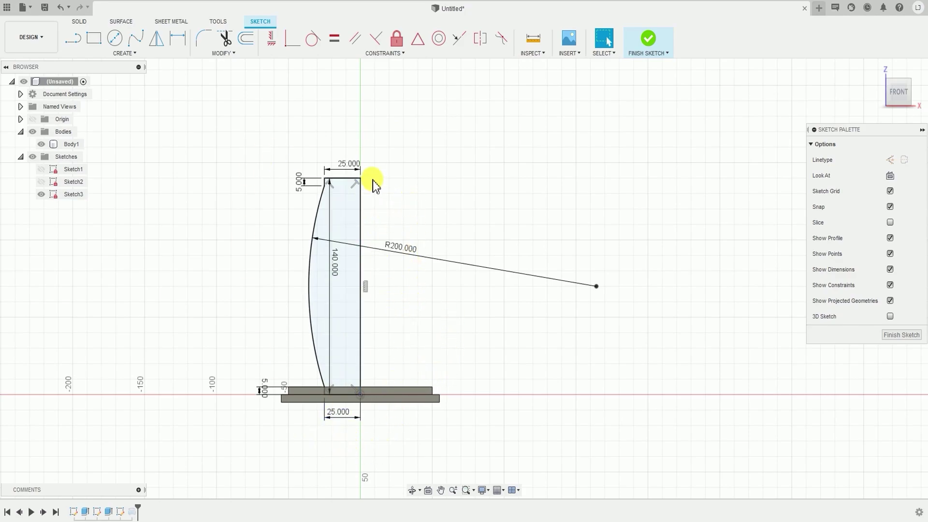
double_click(348, 164)
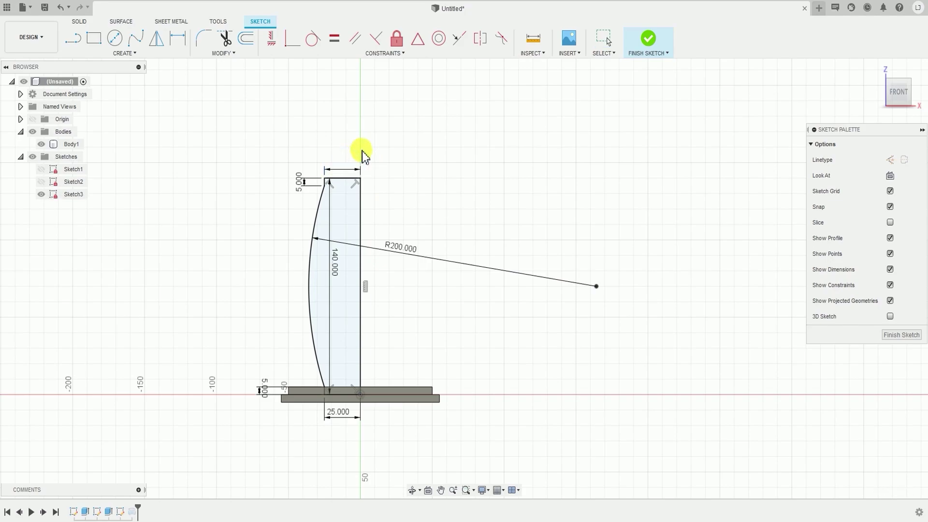
key("Return")
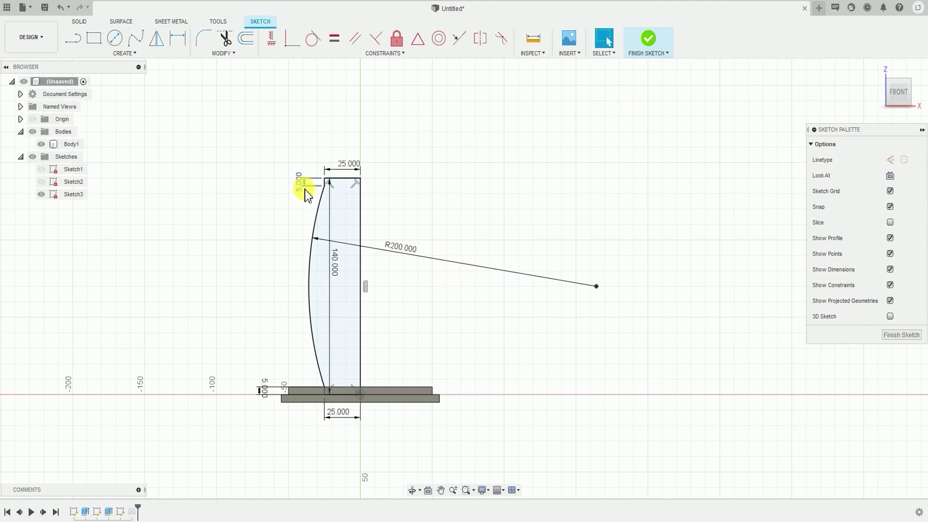
left_click(650, 48)
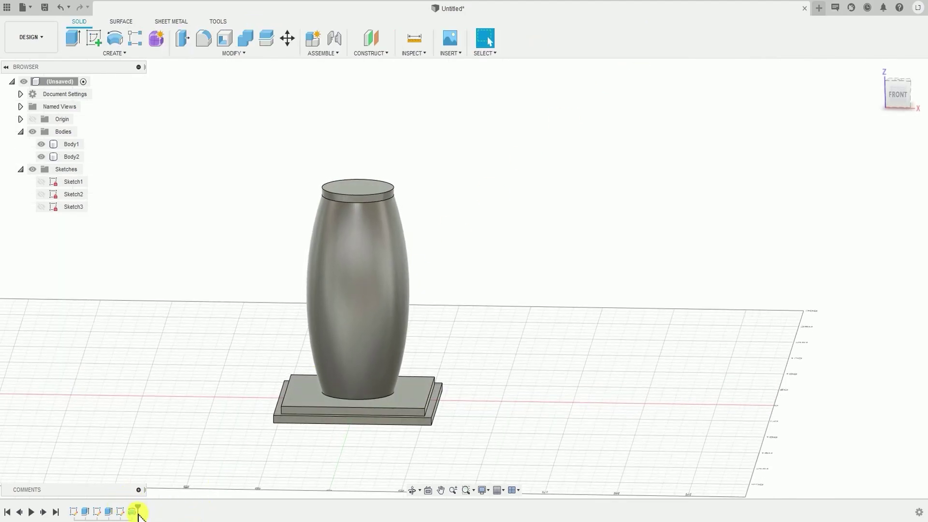
Step: Examine the widened revolved body and its stepped base from below, from the front and from above
left_click(298, 399)
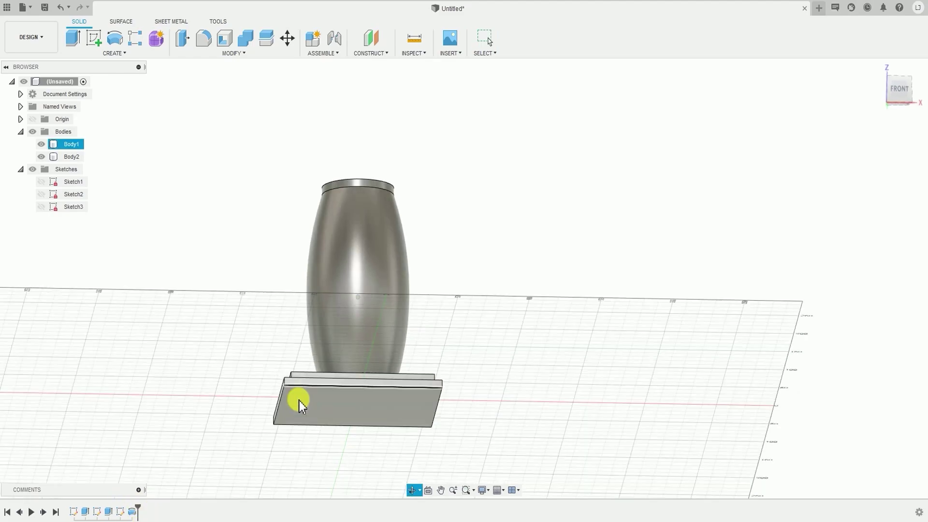
middle_click_drag(298, 399, 295, 429, "shift")
left_click(368, 362)
middle_click_drag(369, 362, 430, 380, "shift")
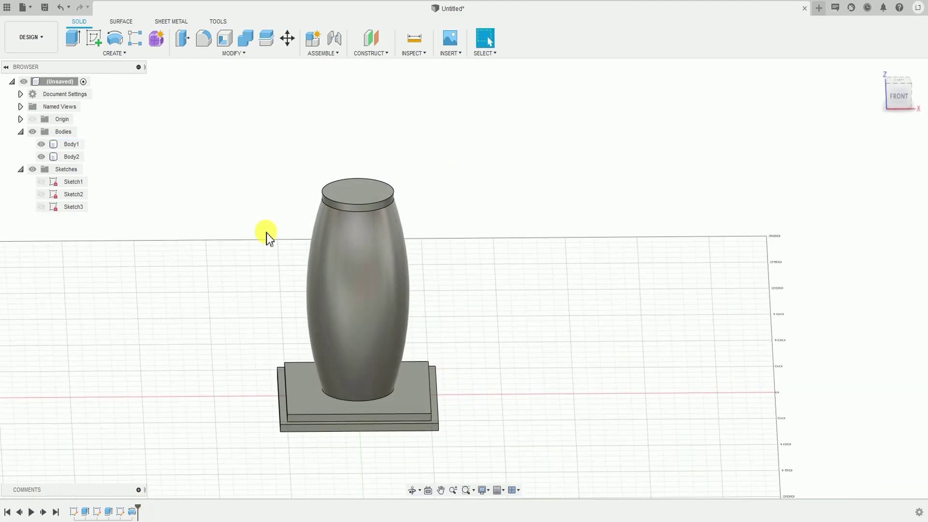
scroll(338, 425, "up", 3)
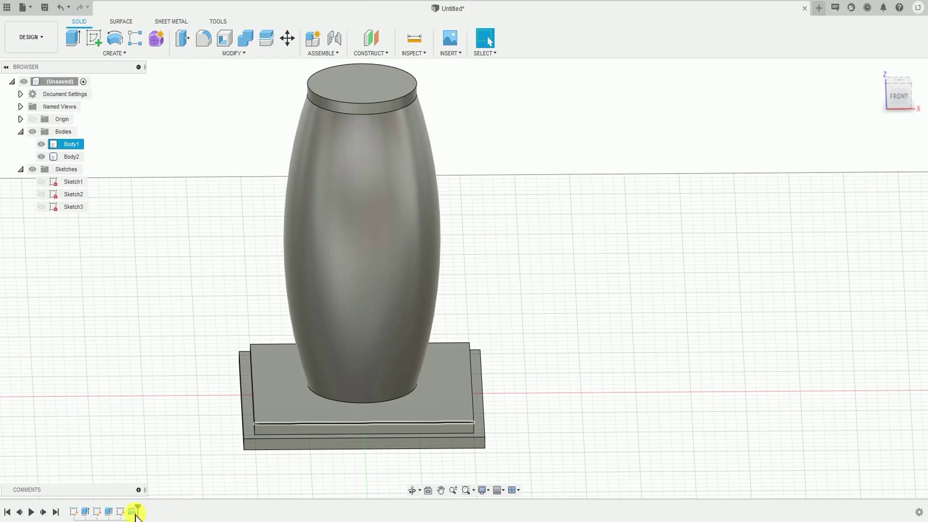
scroll(413, 386, "down", 3)
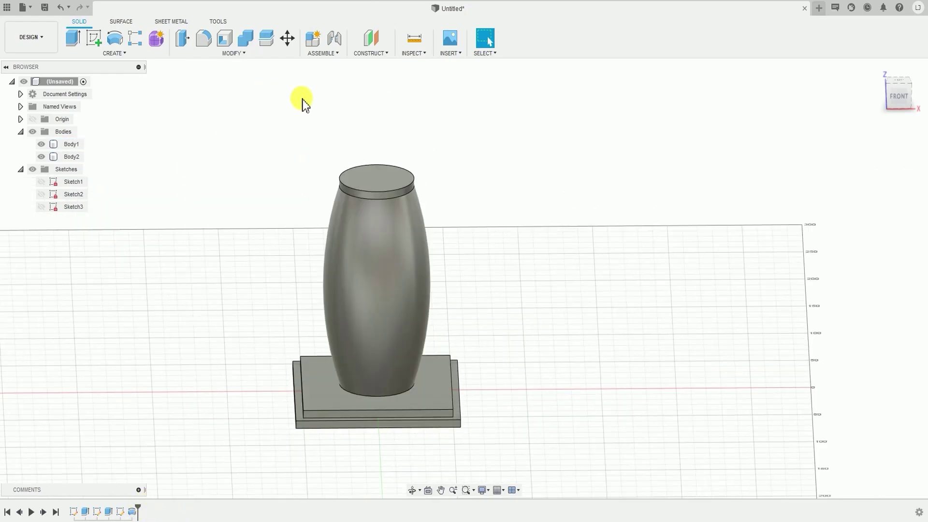
middle_click_drag(432, 314, 401, 305, "shift")
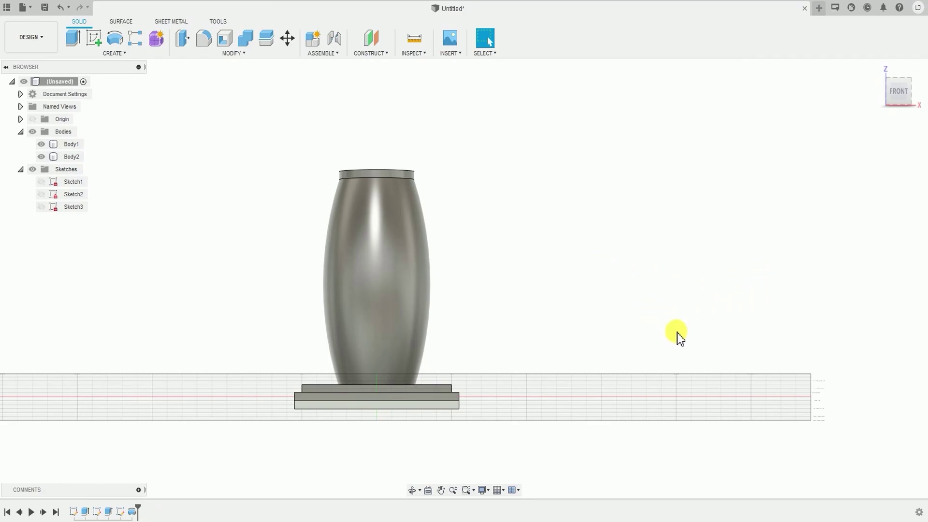
mouse_move(677, 332)
middle_mouse_down("shift")
mouse_move(643, 371)
mouse_move(663, 336)
middle_mouse_up("shift")
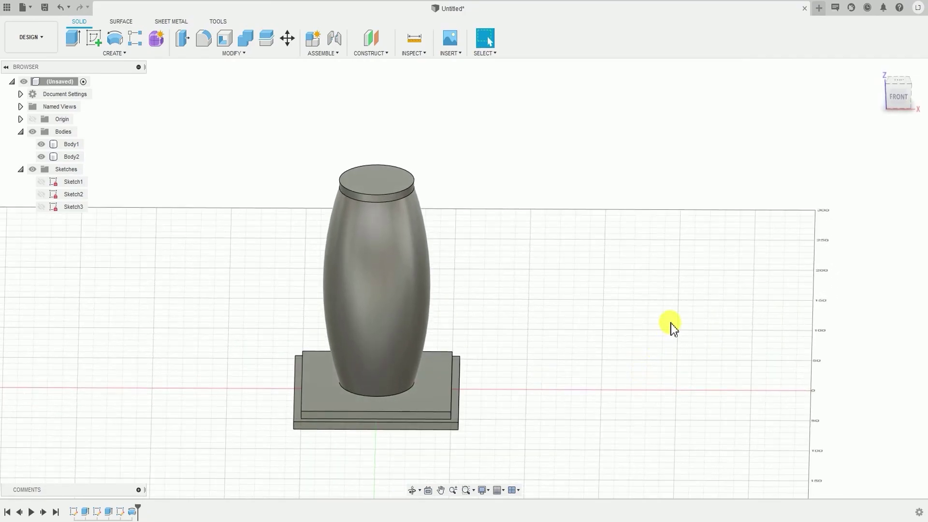
middle_click_drag(602, 265, 567, 304, "shift")
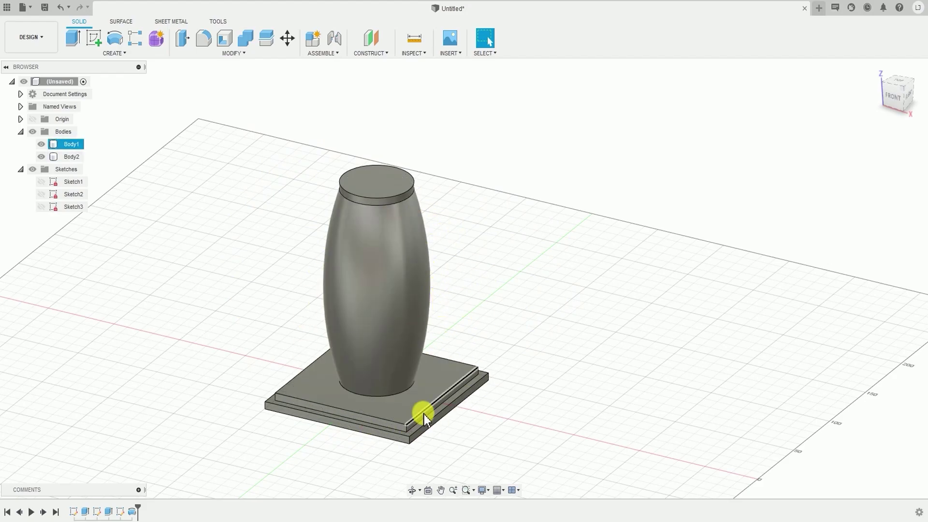
Step: Hide the stepped base body and measure the distance between the revolved body's top and bottom faces
left_click(42, 144)
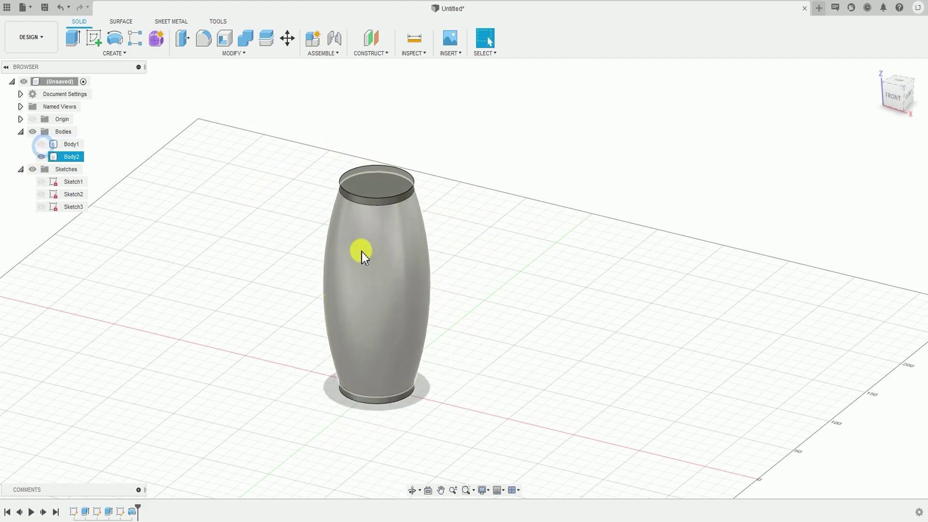
left_click(379, 188)
middle_click_drag(425, 382, 372, 459, "shift")
left_click(396, 290, "shift")
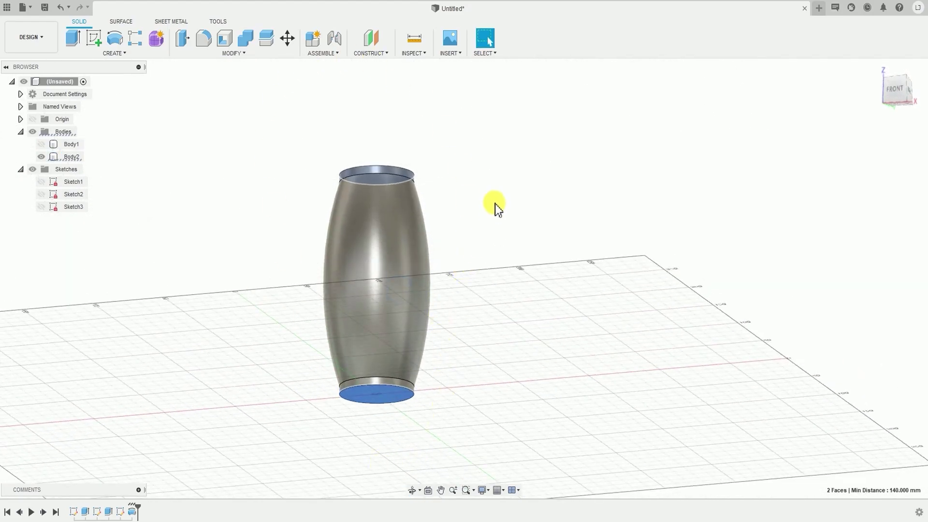
middle_click_drag(495, 204, 504, 248, "shift")
left_click(526, 223)
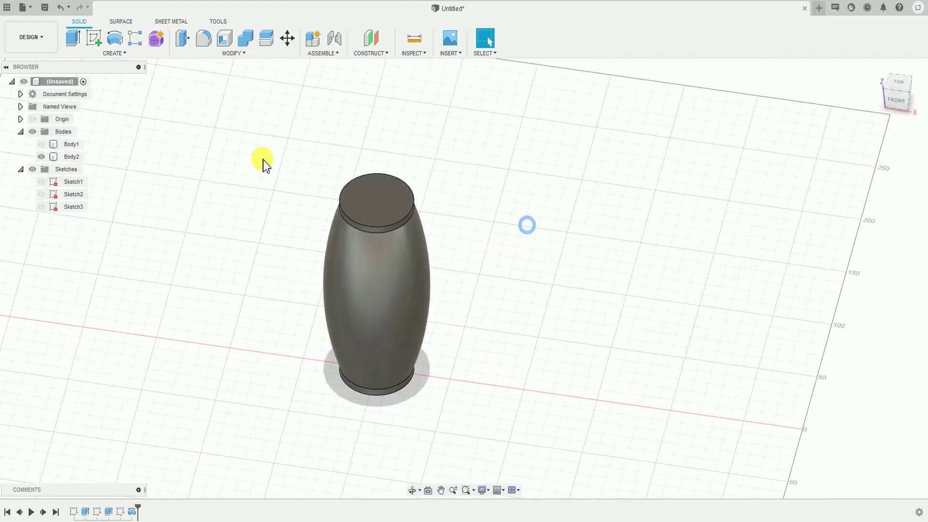
left_click(41, 144)
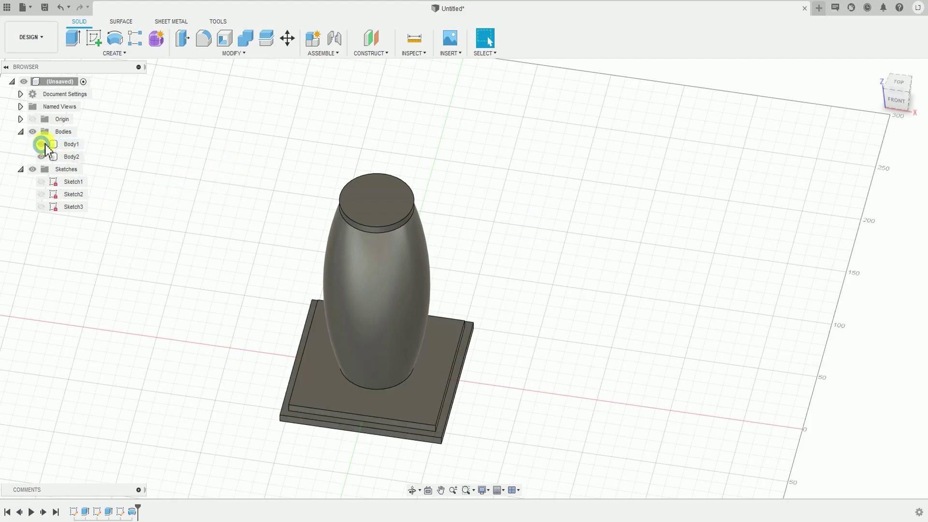
left_click(41, 144)
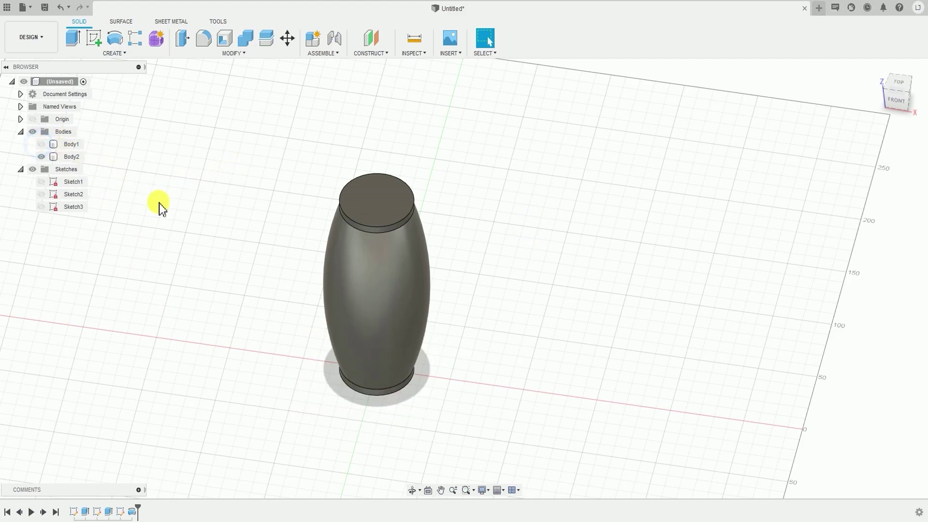
middle_click_drag(158, 203, 178, 242, "shift")
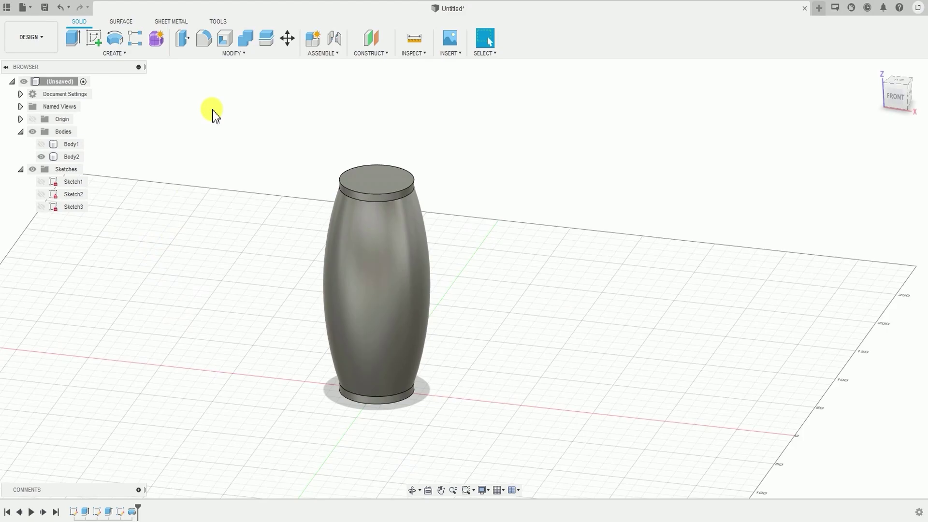
Step: Shell the revolved body through its top face only, with an inside thickness of 3 mm
left_click(241, 54)
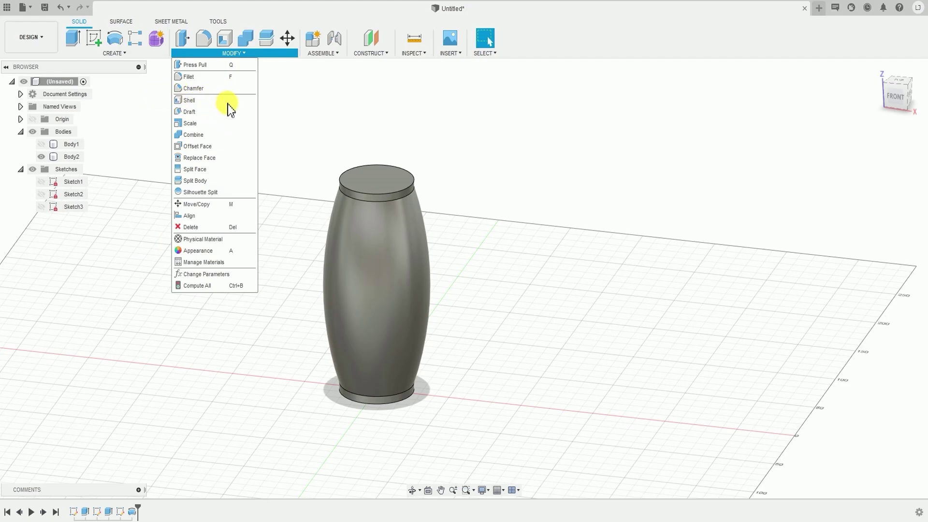
left_click(195, 100)
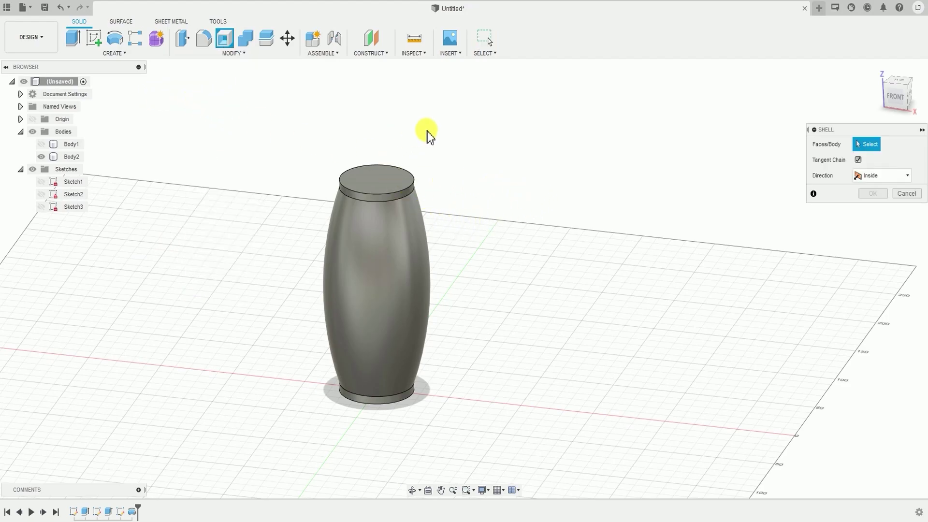
left_click(390, 180)
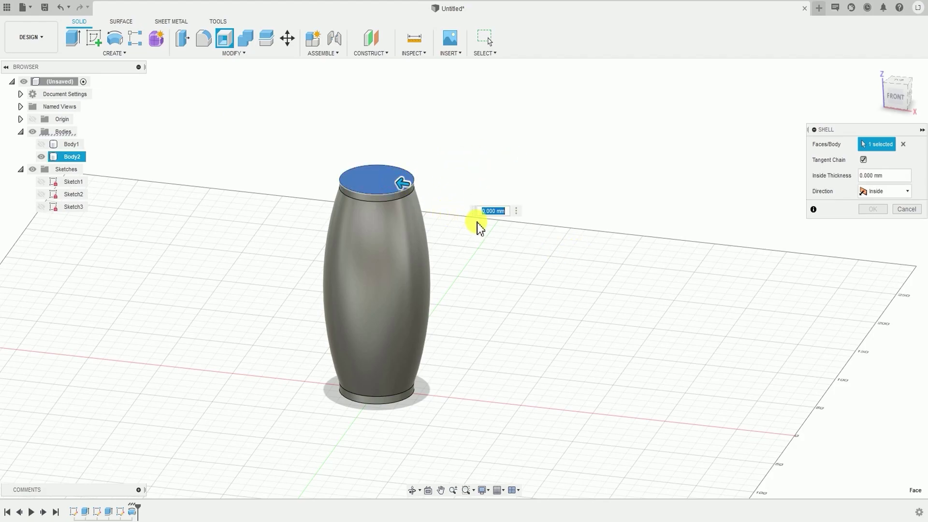
type("3")
mouse_move(427, 239)
middle_mouse_down("shift")
mouse_move(419, 306)
mouse_move(423, 242)
mouse_move(413, 195)
mouse_move(408, 280)
mouse_move(395, 174)
mouse_move(417, 243)
middle_mouse_up("shift")
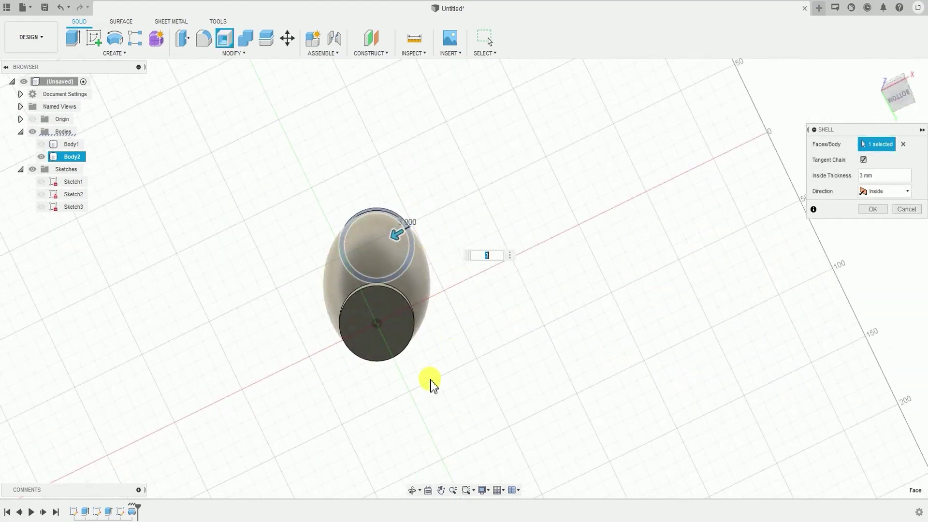
middle_click_drag(447, 311, 357, 181, "shift")
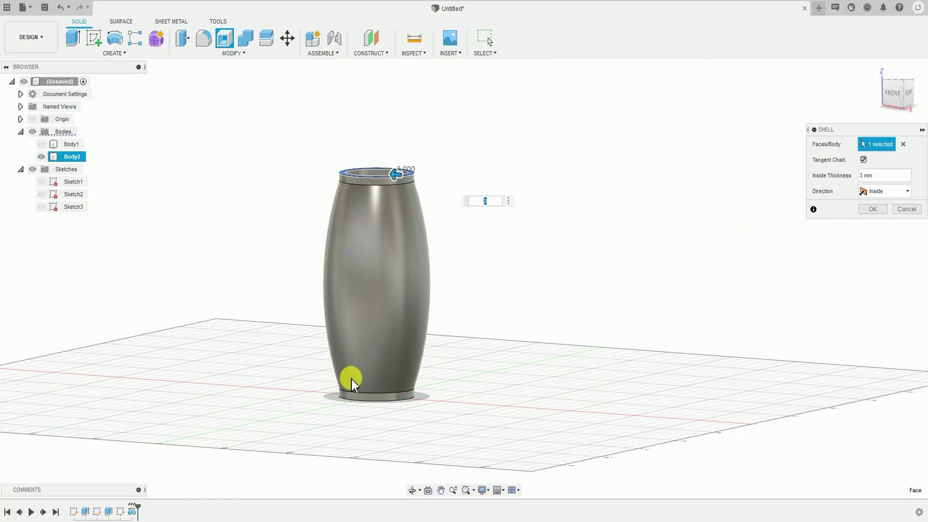
key("Return")
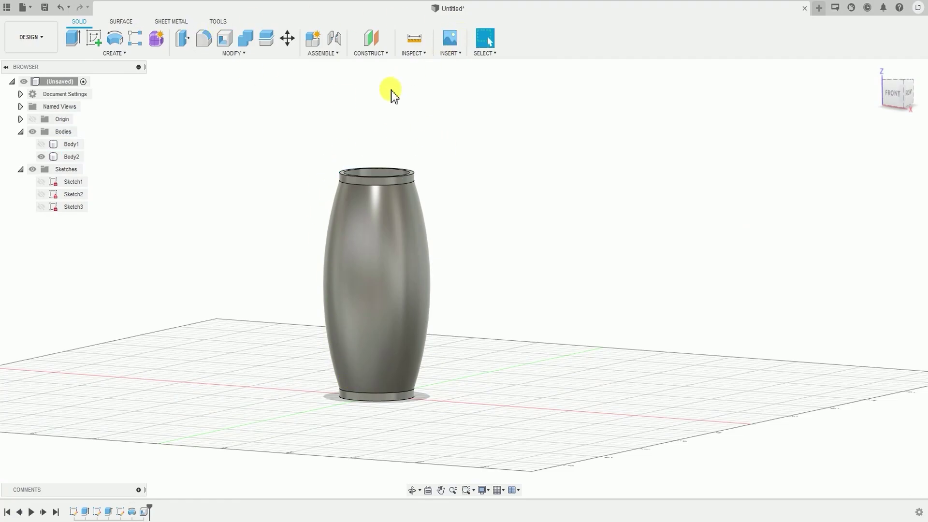
Step: Create a section analysis of the shelled body on the XZ plane and examine its wall and closed bottom from the front
left_click(377, 56)
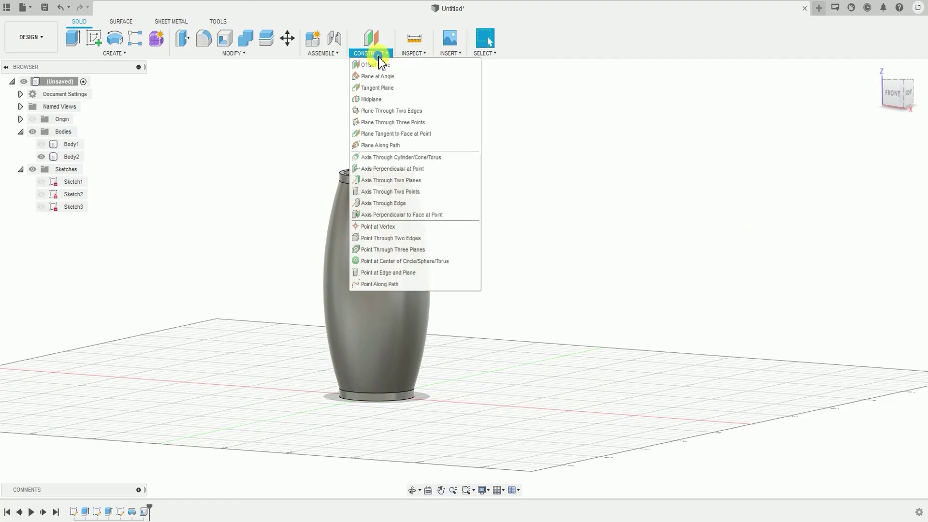
left_click(423, 57)
left_click(424, 54)
left_click(430, 170)
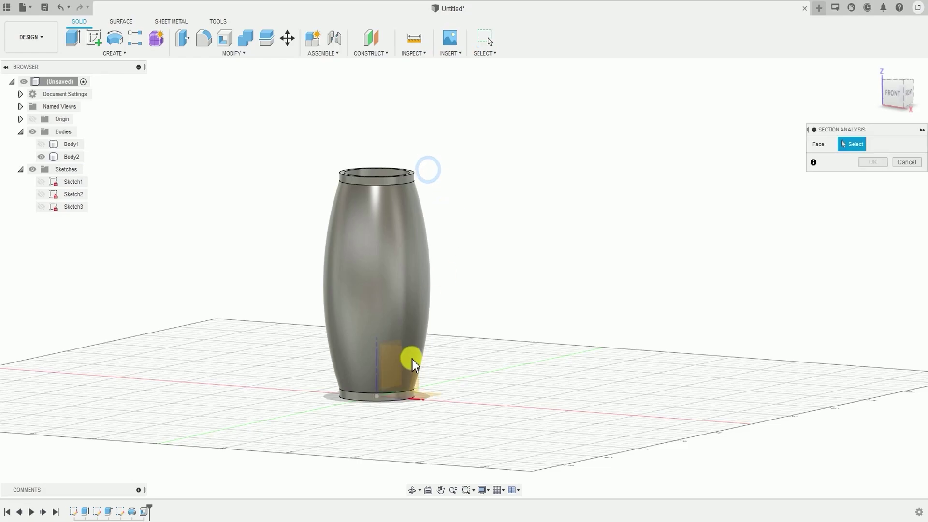
left_click(416, 382)
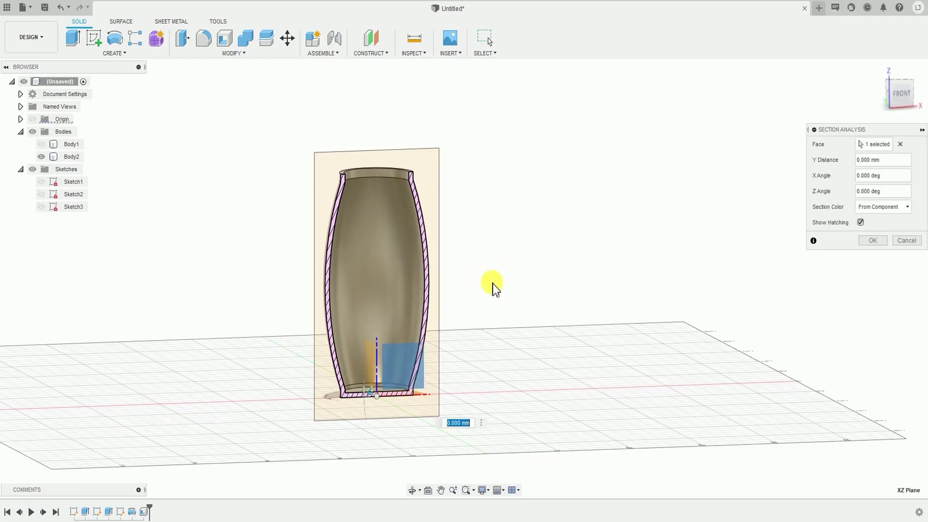
left_click(899, 93)
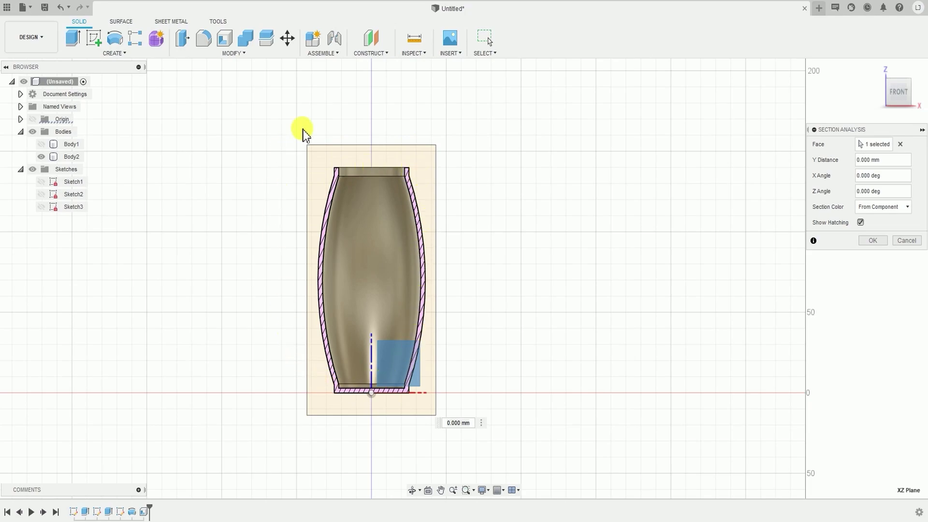
left_click(869, 240)
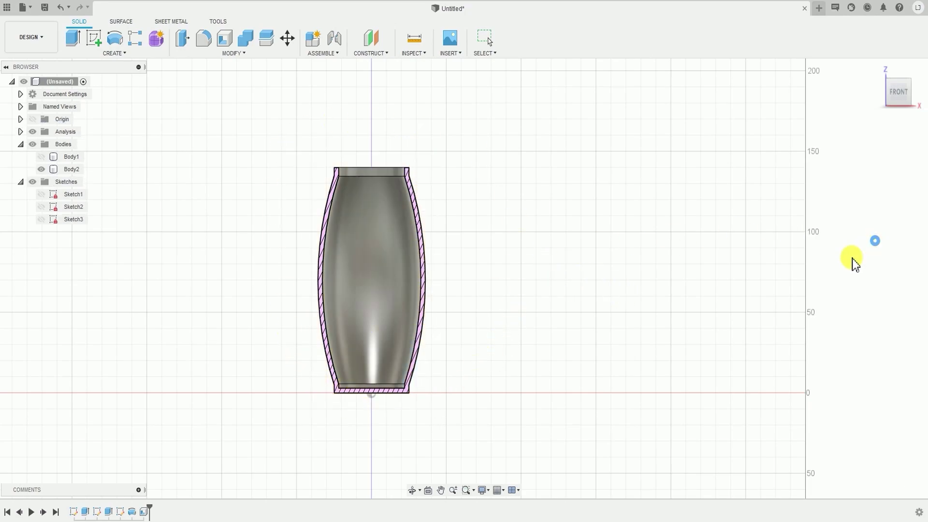
middle_click_drag(501, 266, 503, 299, "shift")
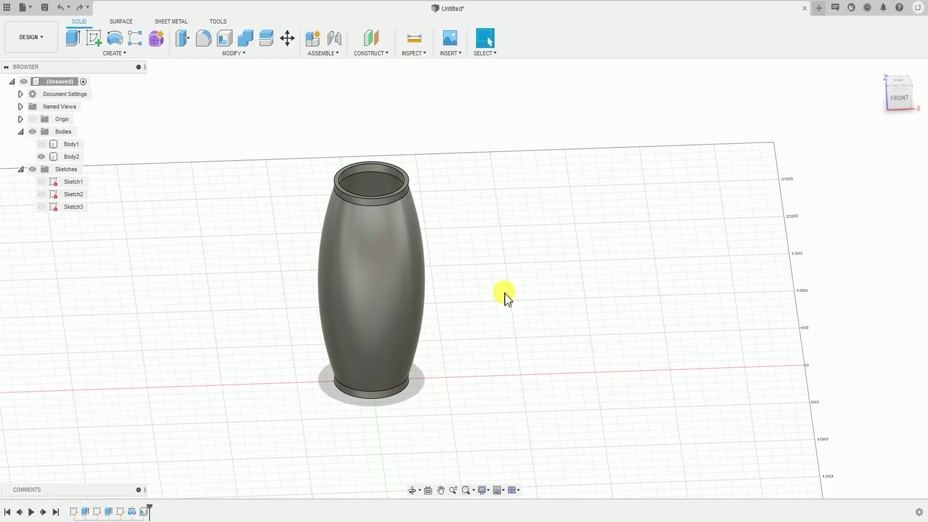
Step: Shell the revolved body with an inside thickness of 3 mm, opening both its top and bottom faces
left_click(222, 50)
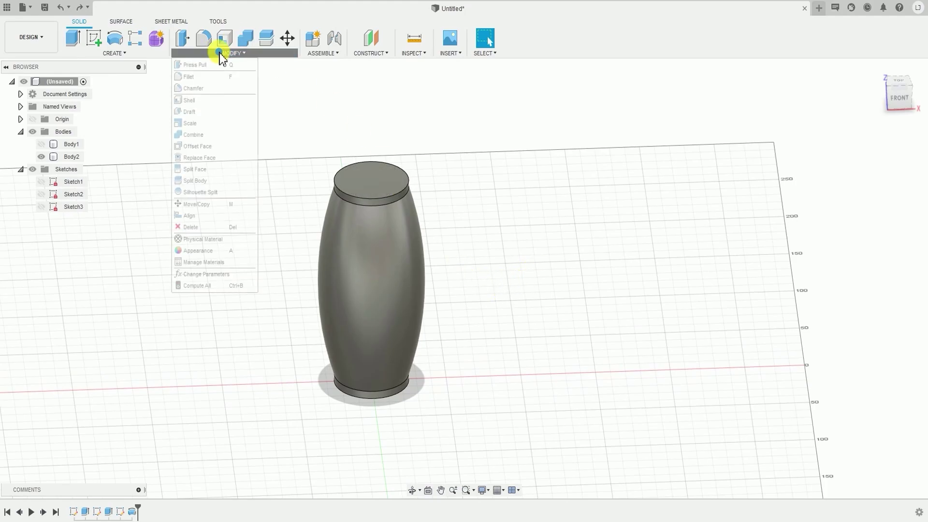
left_click(197, 102)
scroll(503, 216, "up", 2)
scroll(503, 216, "down", 3)
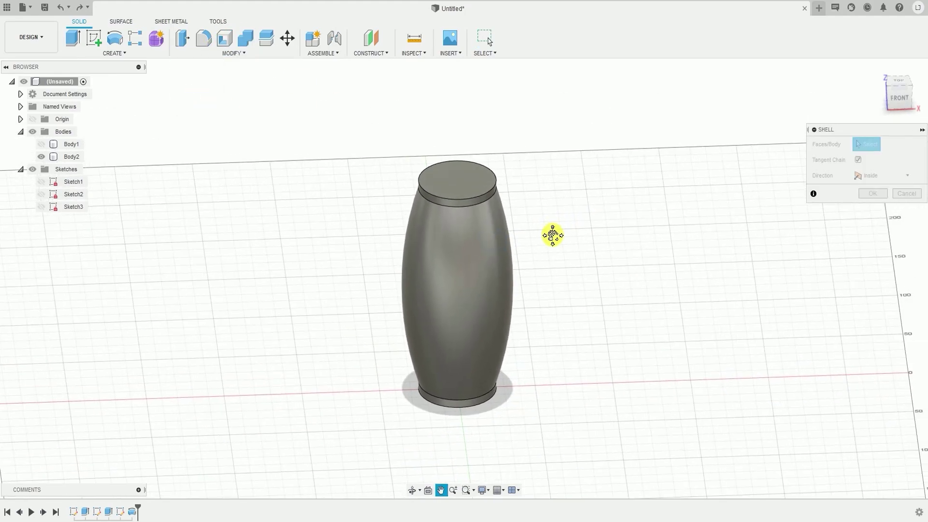
left_click(430, 185)
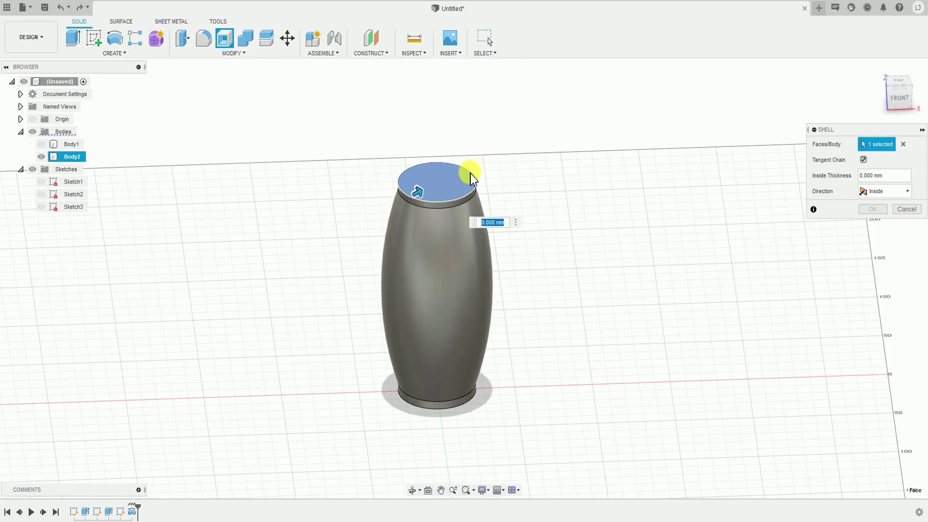
type("3")
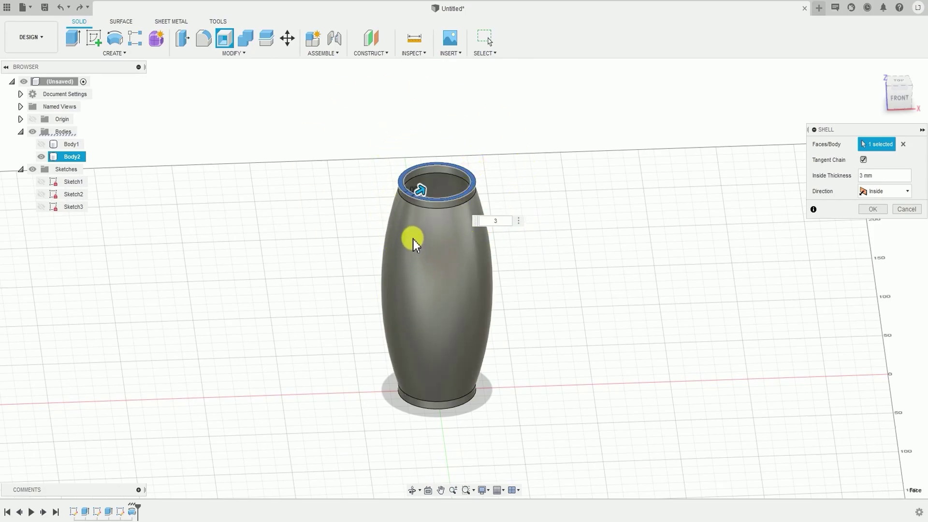
middle_click_drag(608, 332, 506, 386, "shift")
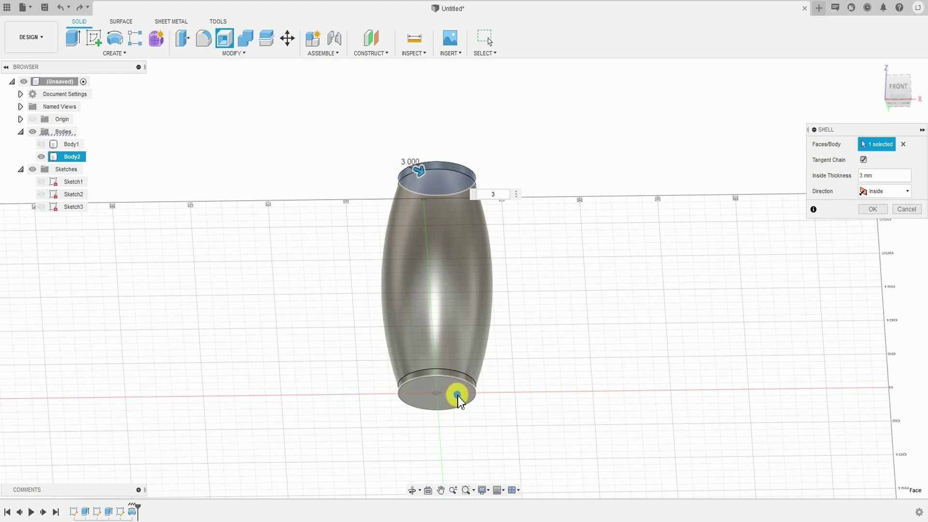
left_click(458, 396)
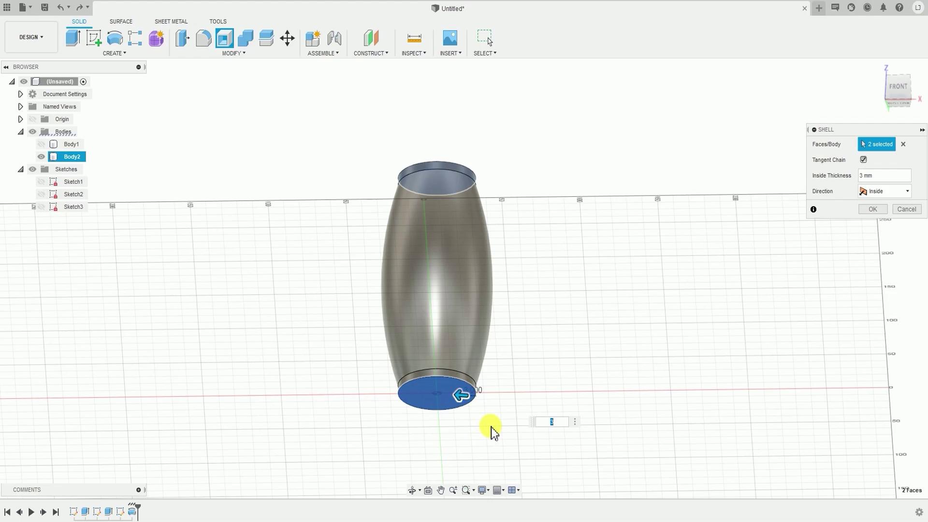
middle_click_drag(499, 379, 439, 331, "shift")
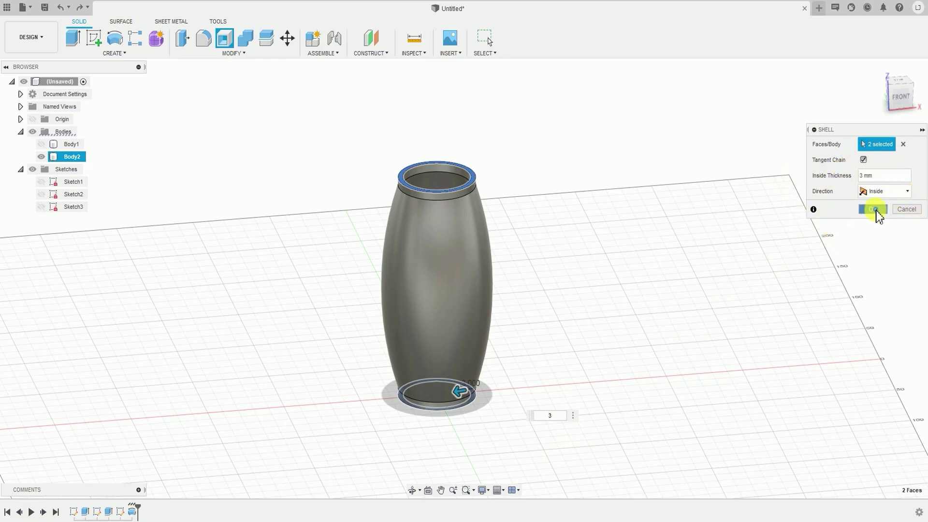
left_click(874, 209)
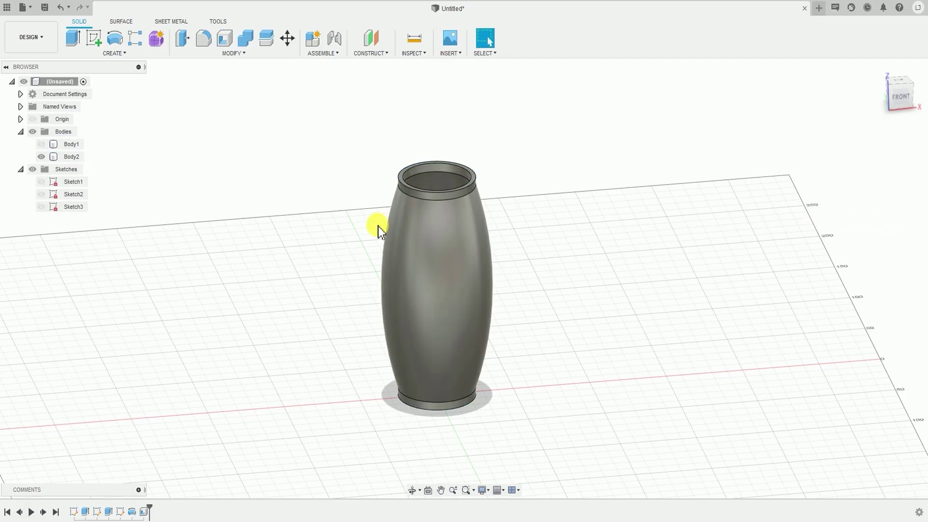
Step: Examine the hollow body from above and show the stepped base body beneath it again
middle_click_drag(377, 226, 295, 306, "shift")
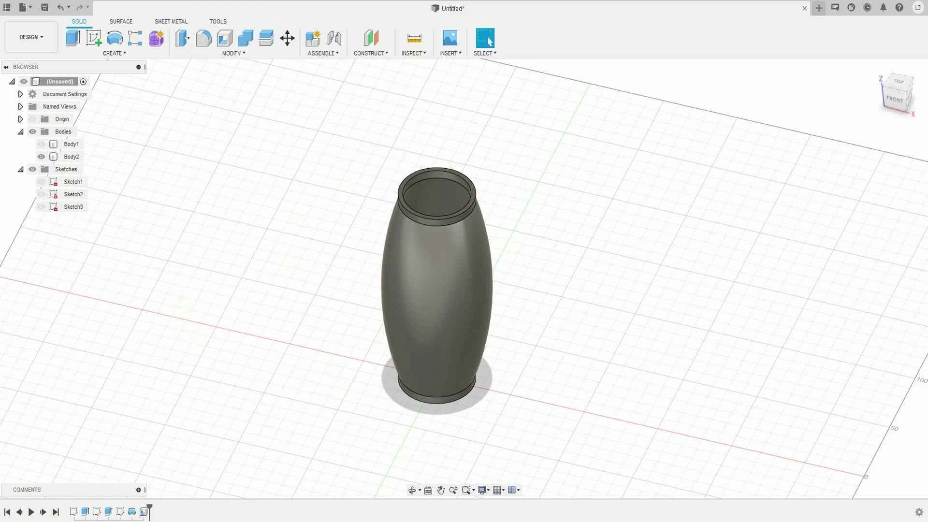
middle_click_drag(306, 363, 300, 294, "shift")
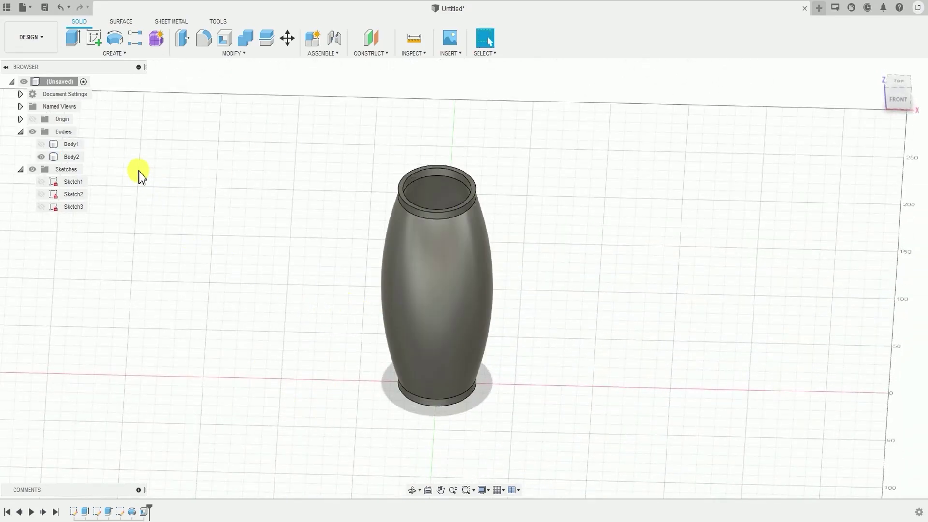
left_click(42, 145)
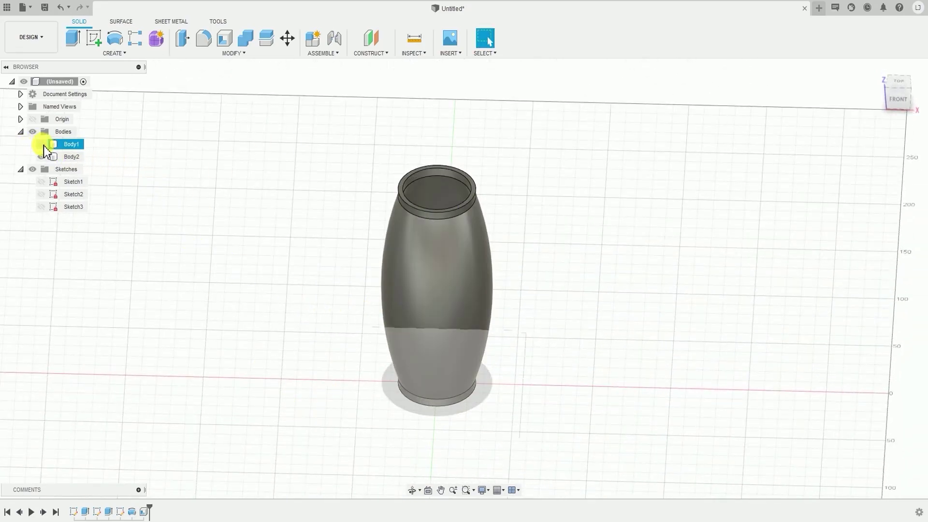
left_click(41, 156)
middle_click_drag(278, 347, 240, 309, "shift")
scroll(410, 323, "down", 2)
scroll(456, 360, "up", 4)
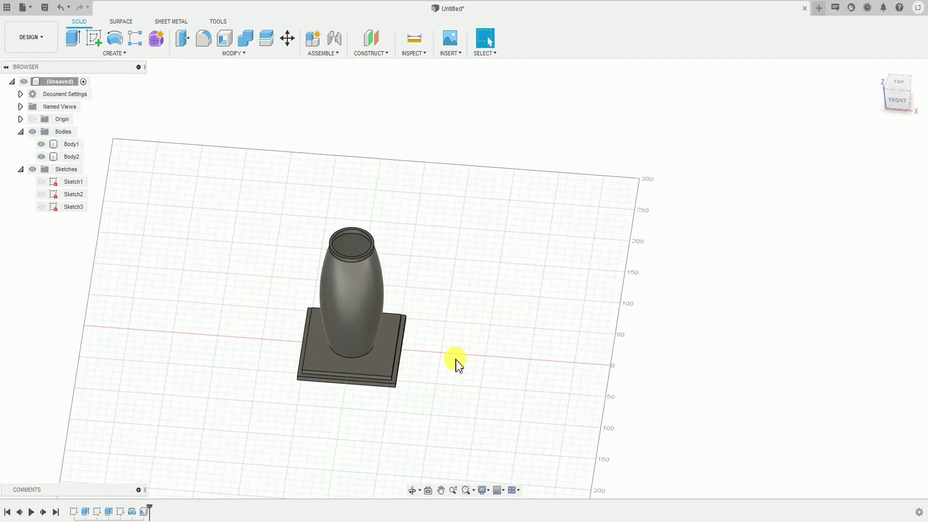
Step: Start a new sketch on the upper face of the stepped base
scroll(291, 382, "up", 3)
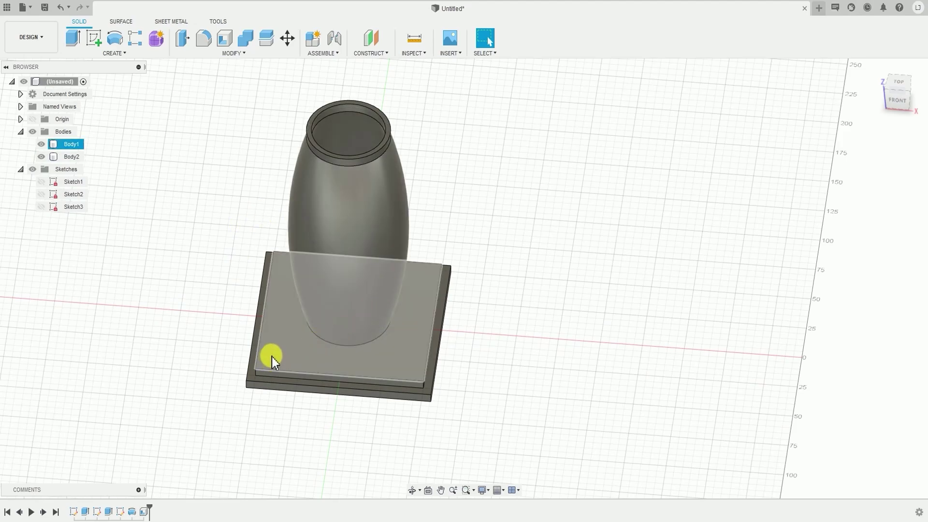
left_click(272, 356)
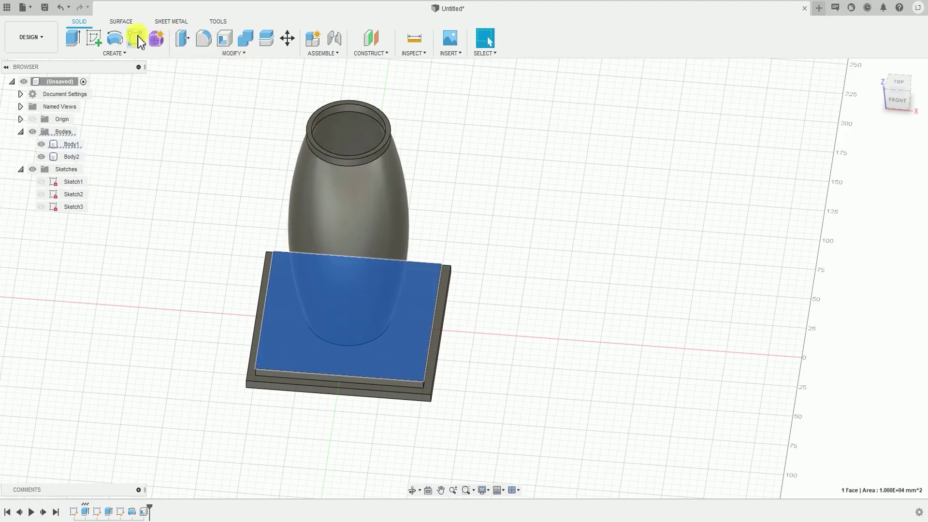
left_click(119, 54)
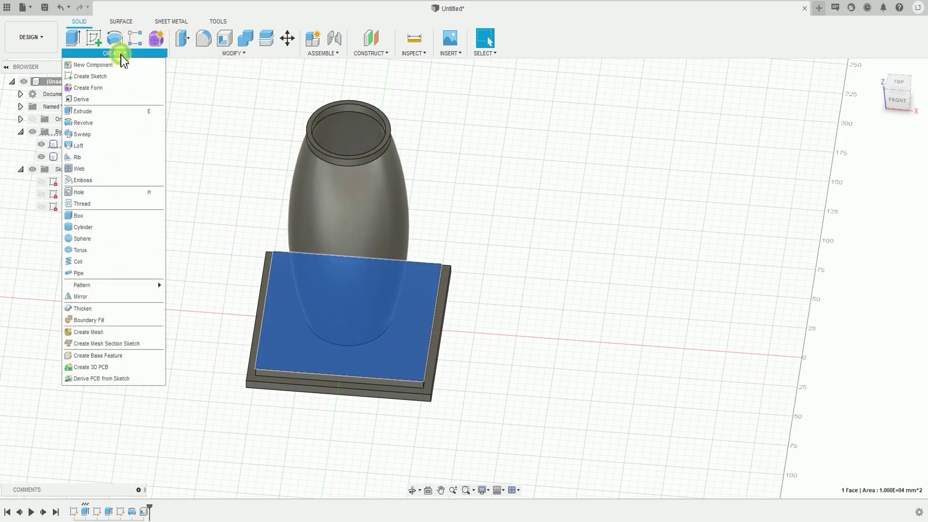
left_click(108, 78)
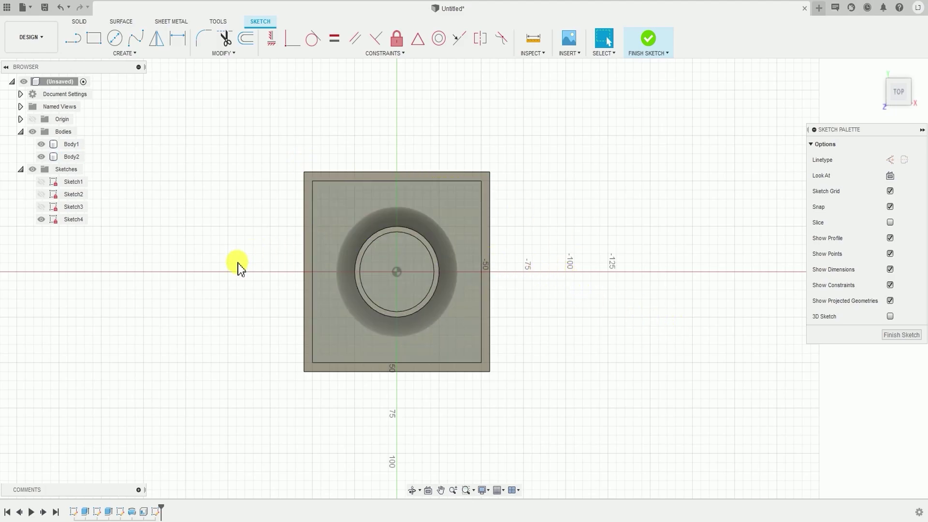
Step: Sketch a two-point rectangle about 15 mm wide and 10 mm high just inside the upper step's back-left corner
left_click(125, 54)
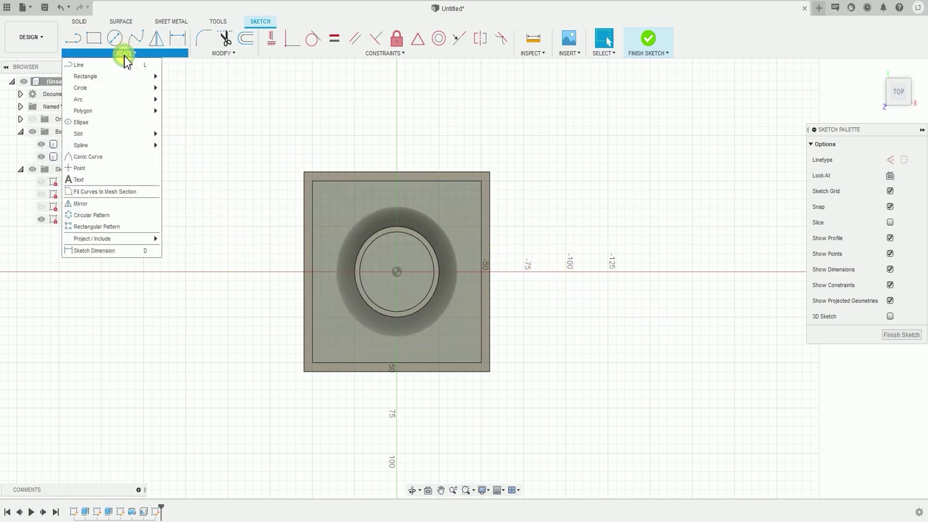
mouse_move(124, 78)
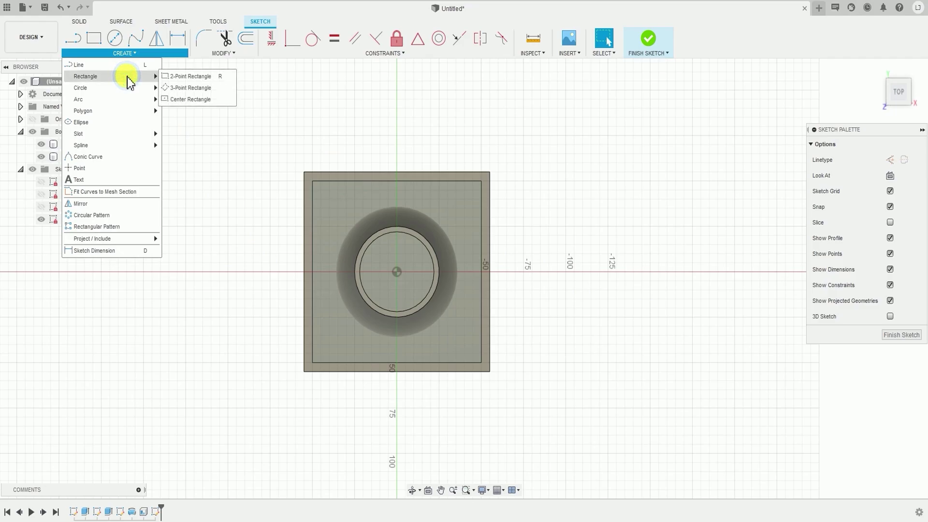
left_click(203, 76)
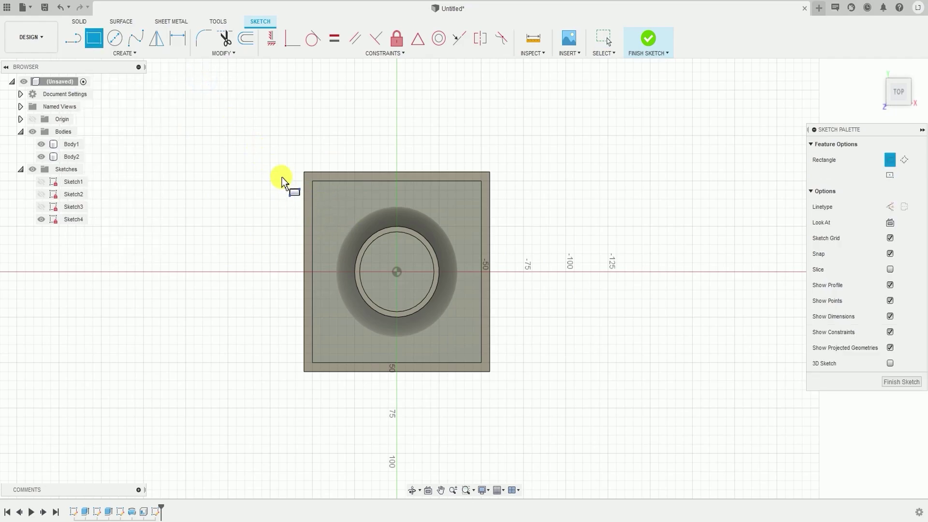
left_click(320, 189)
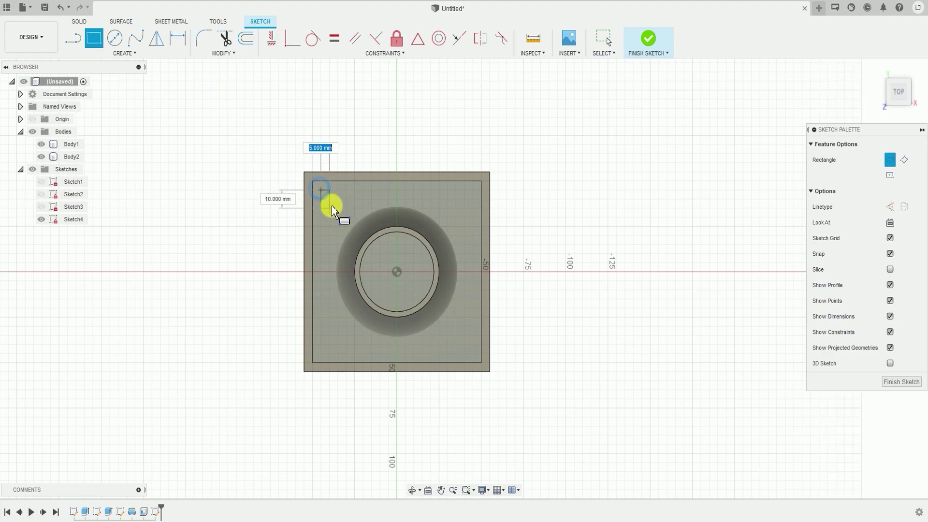
left_click(344, 211)
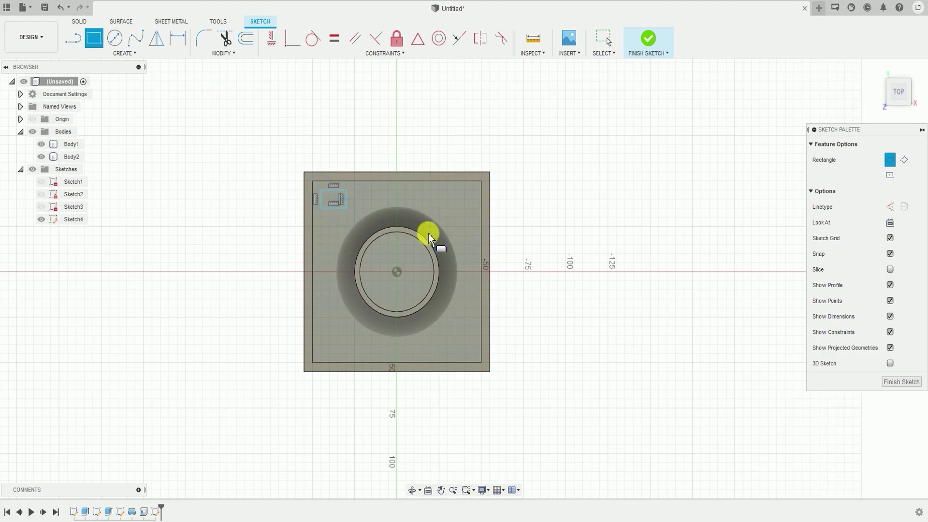
Step: Dimension the corner rectangle as a square, 10 mm wide and 10 mm high
scroll(307, 259, "up", 3)
middle_click_drag(349, 261, 385, 258)
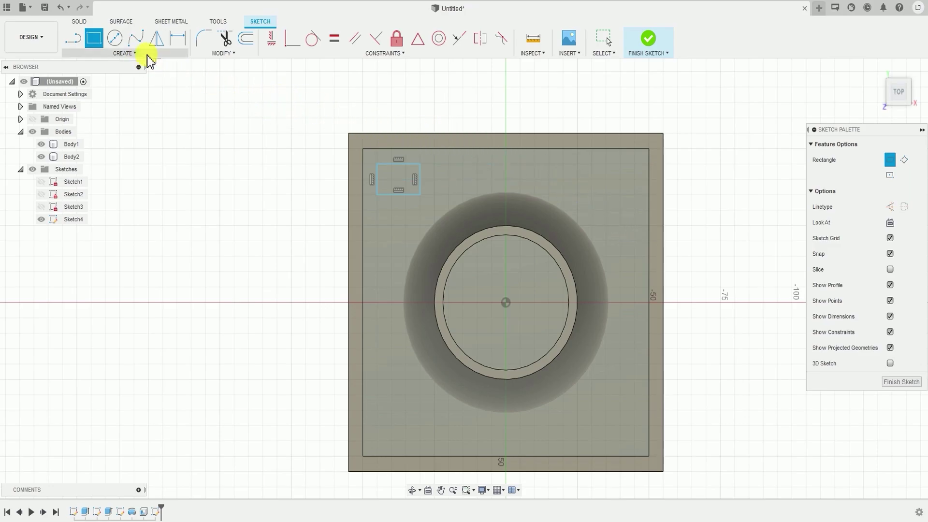
left_click(121, 57)
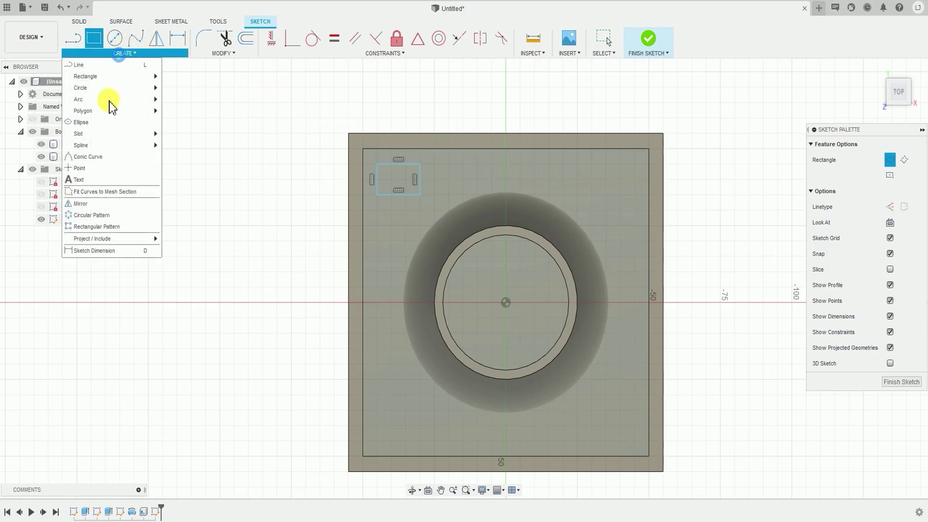
left_click(95, 251)
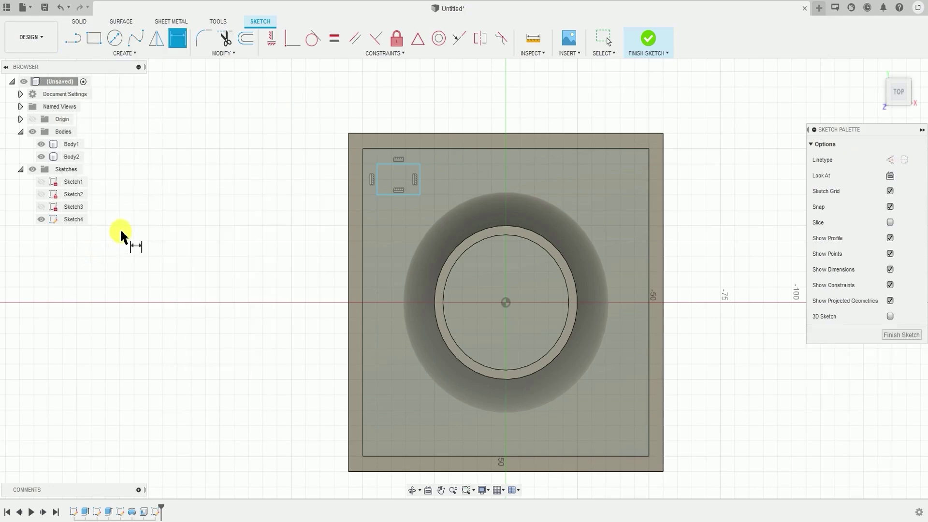
left_click(407, 165)
left_click(401, 115)
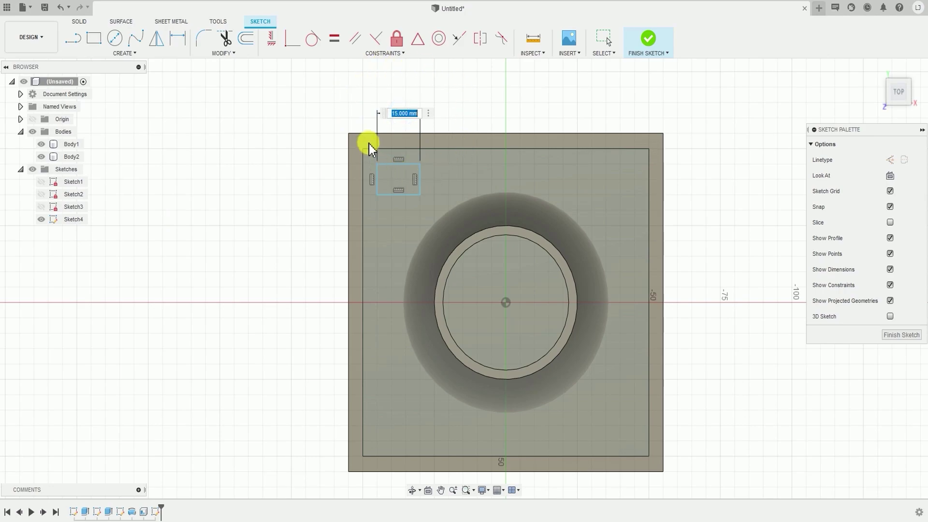
type("5")
key("Return")
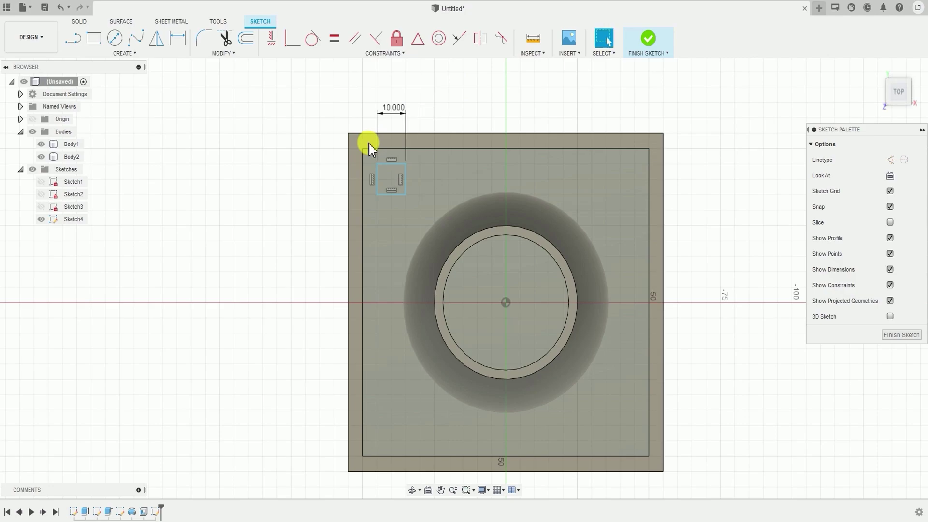
left_click(377, 179)
left_click(284, 183)
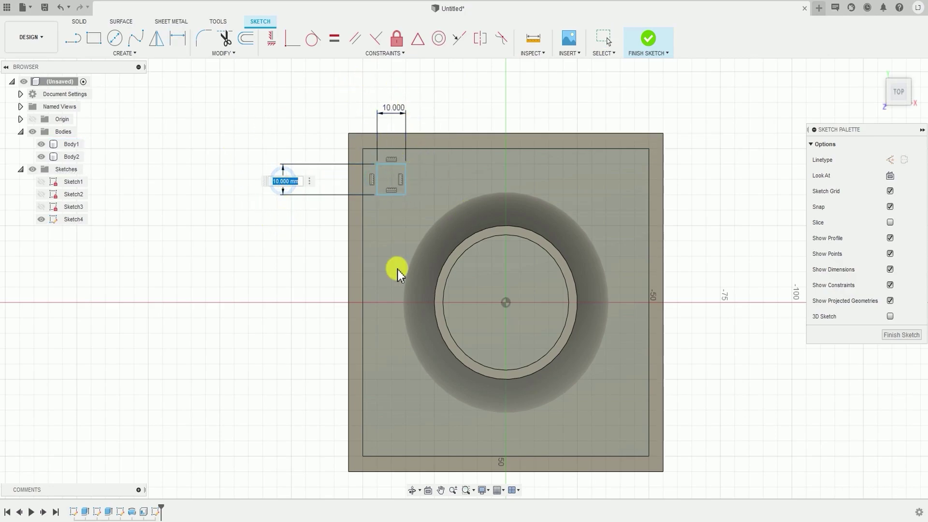
key("Return")
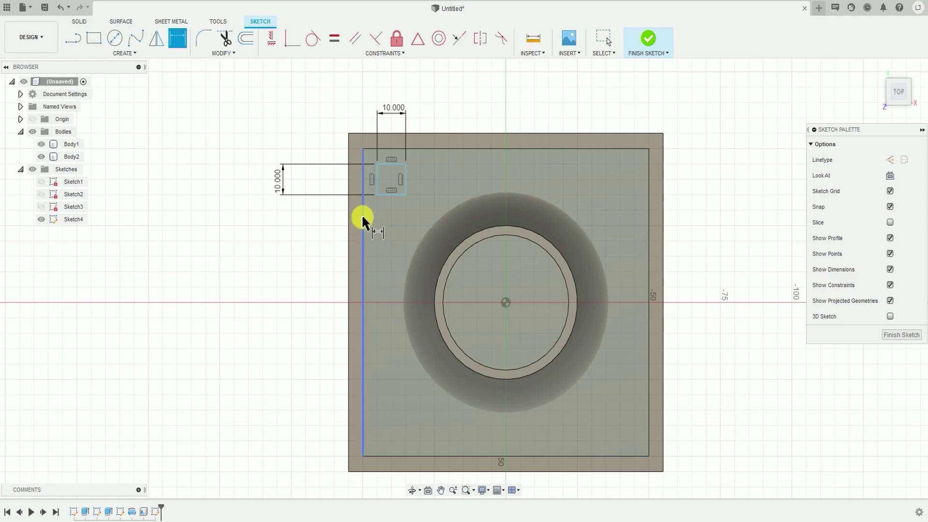
Step: Dimension the square's position at 4 mm from both the back and the left edge of the upper step
left_click(390, 164)
left_click(393, 149)
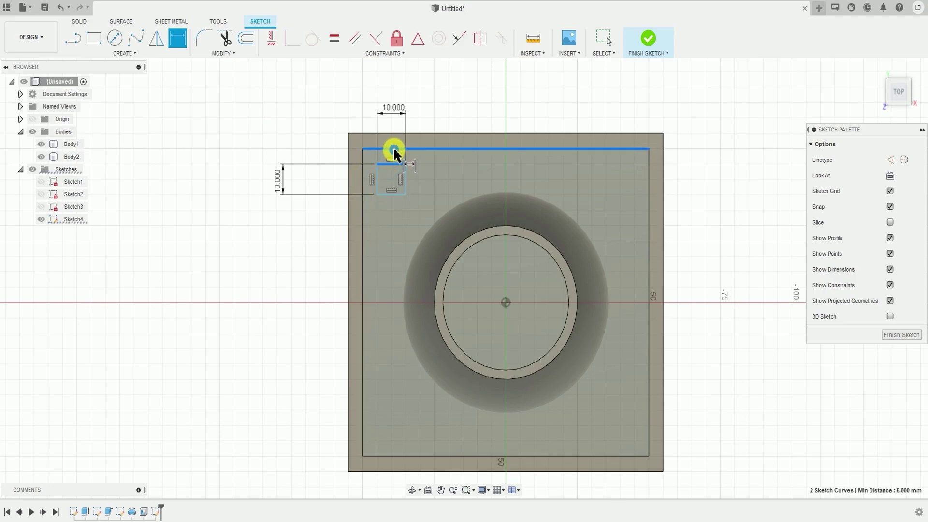
left_click(244, 149)
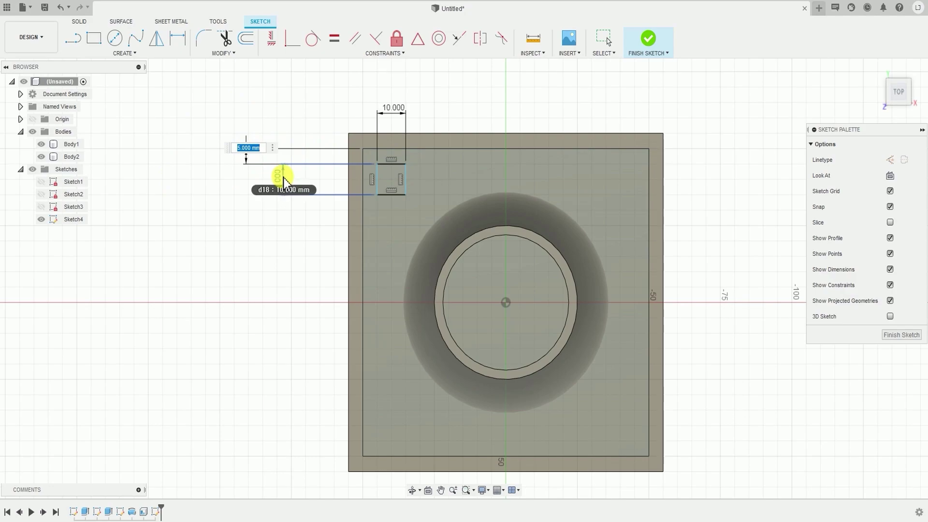
type("4")
key("Return")
left_click(377, 177)
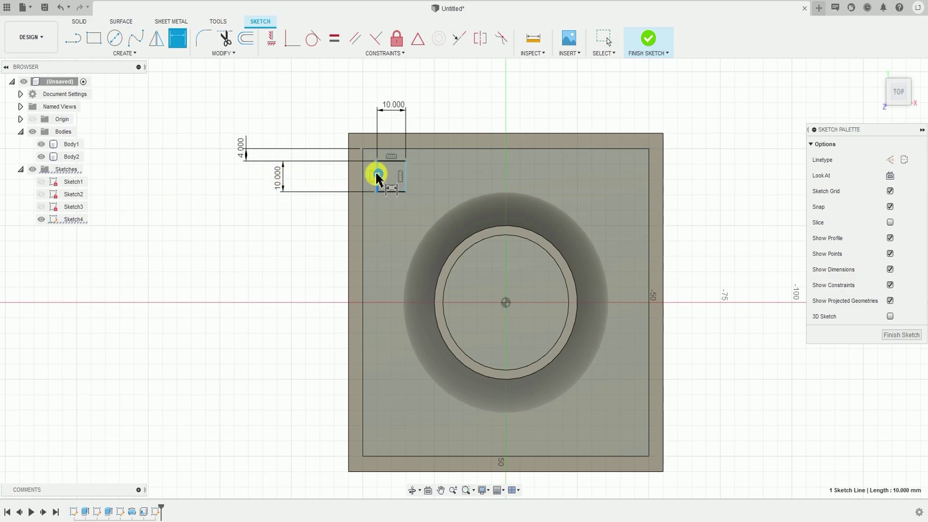
left_click(362, 172)
left_click(369, 114)
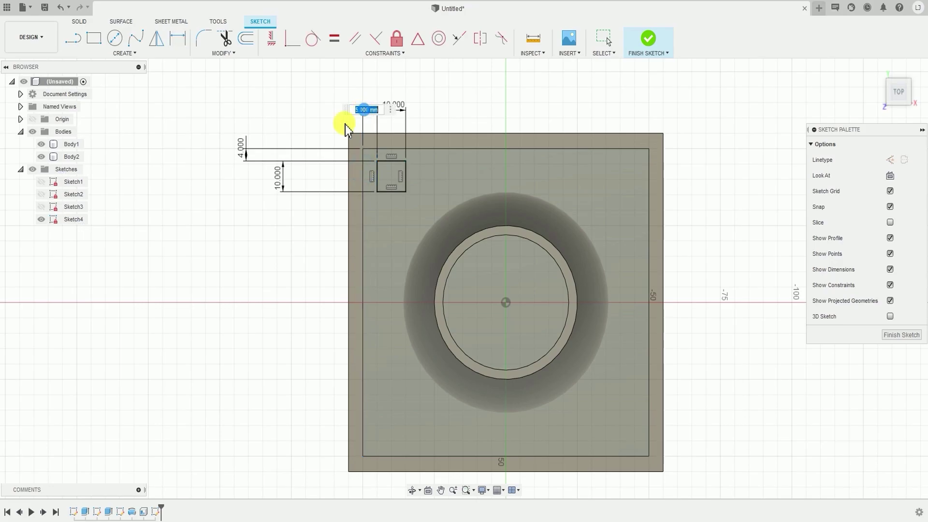
type("4")
key("Return")
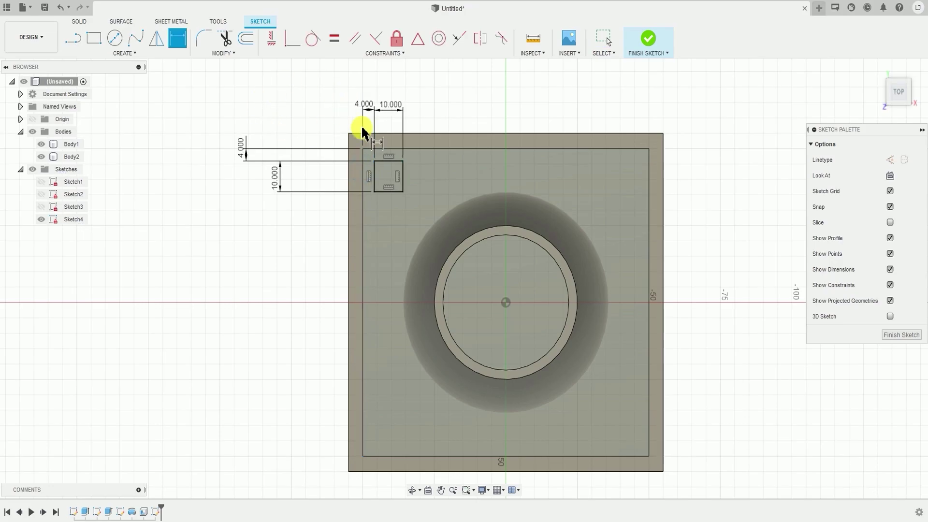
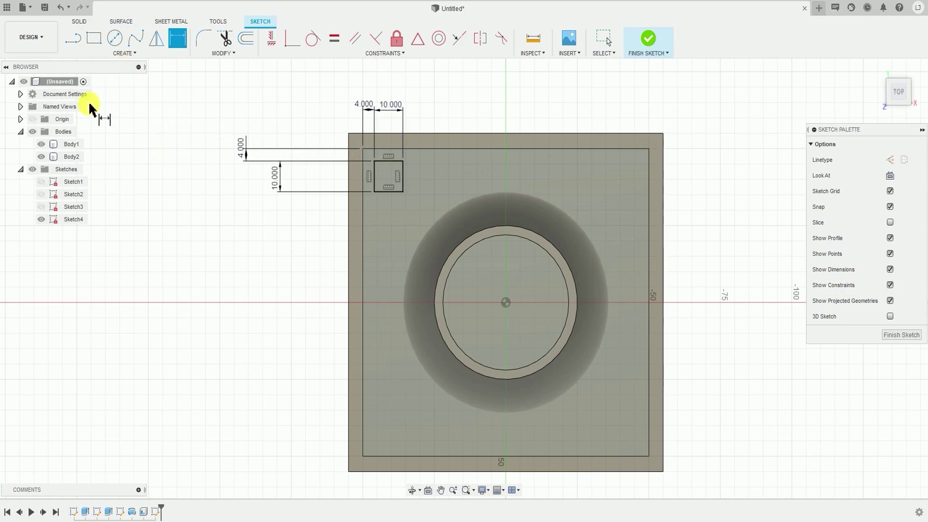
left_click(109, 55)
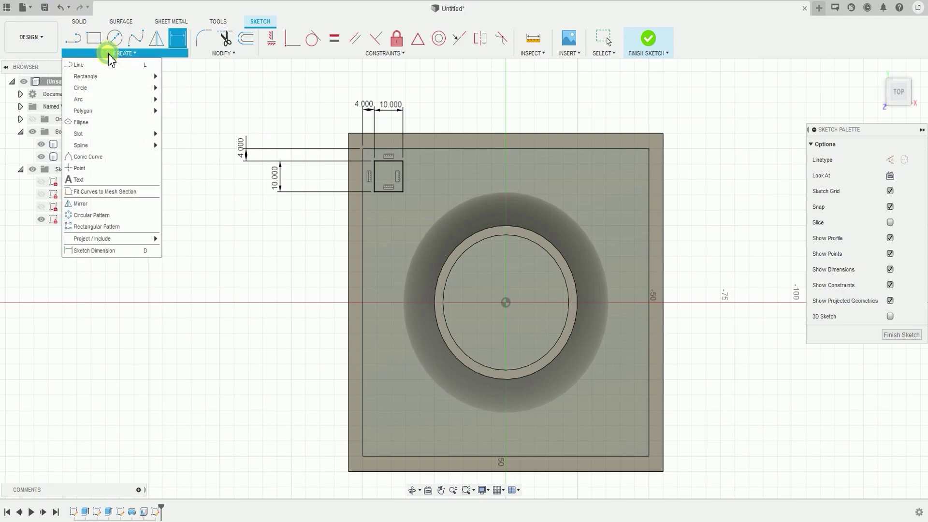
left_click(113, 81)
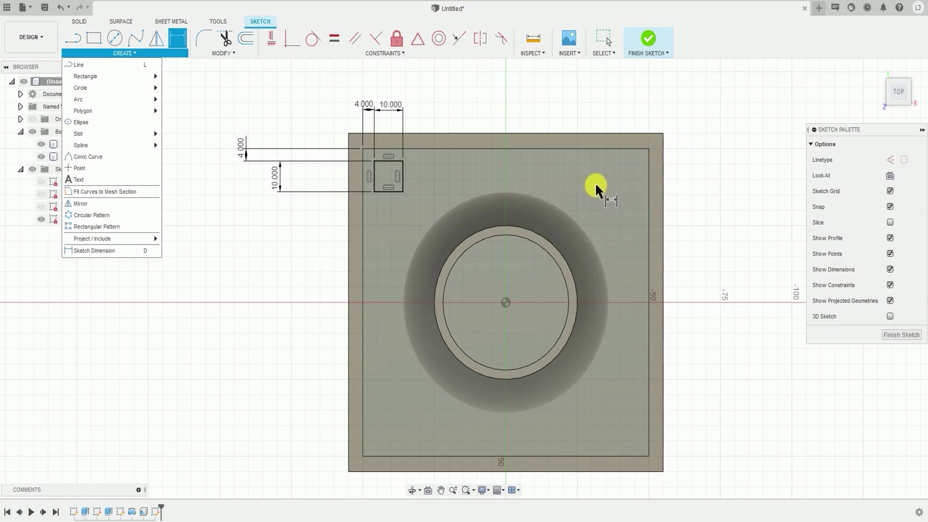
left_click(288, 105)
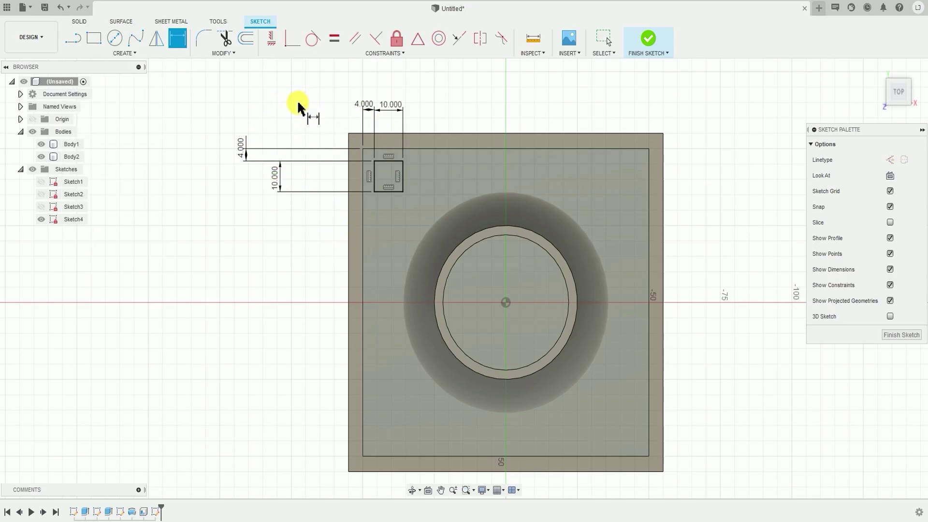
Step: Create a full circular sketch pattern of the corner square about the origin with a quantity of 4
left_click(134, 53)
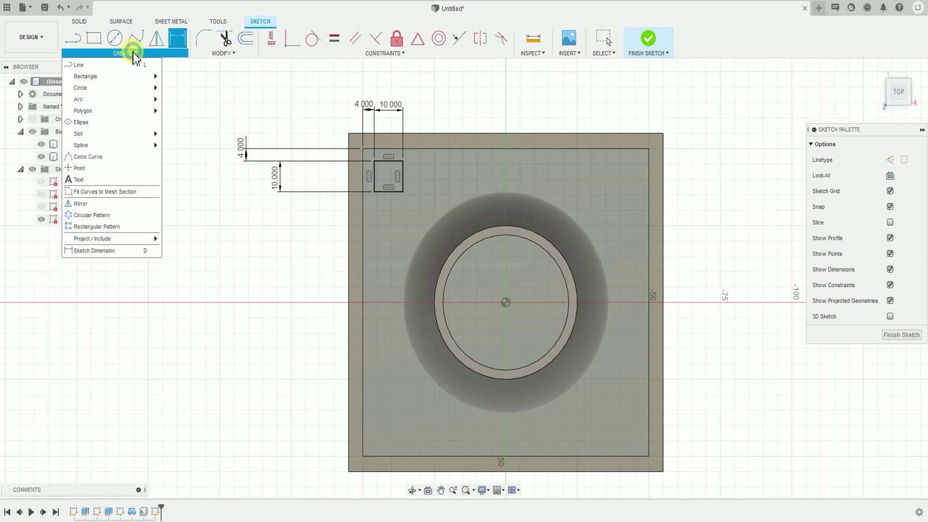
left_click(115, 223)
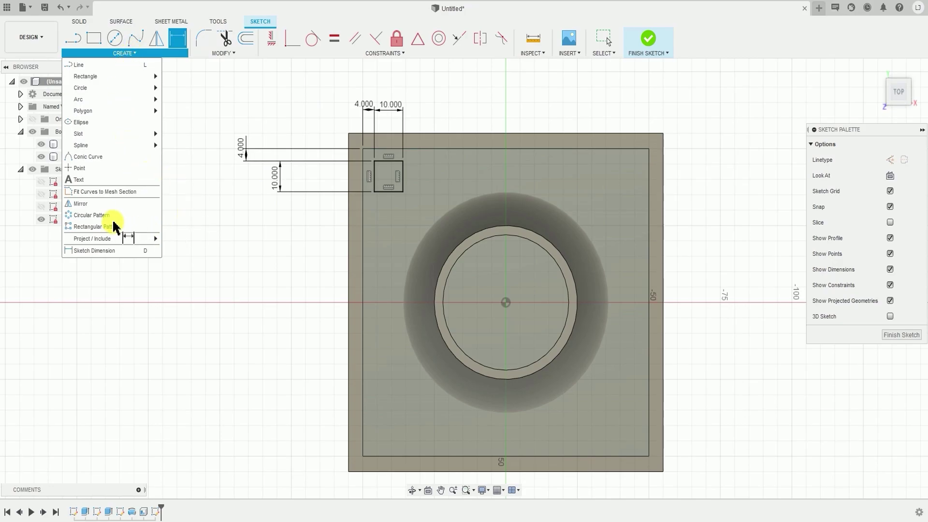
left_click(107, 215)
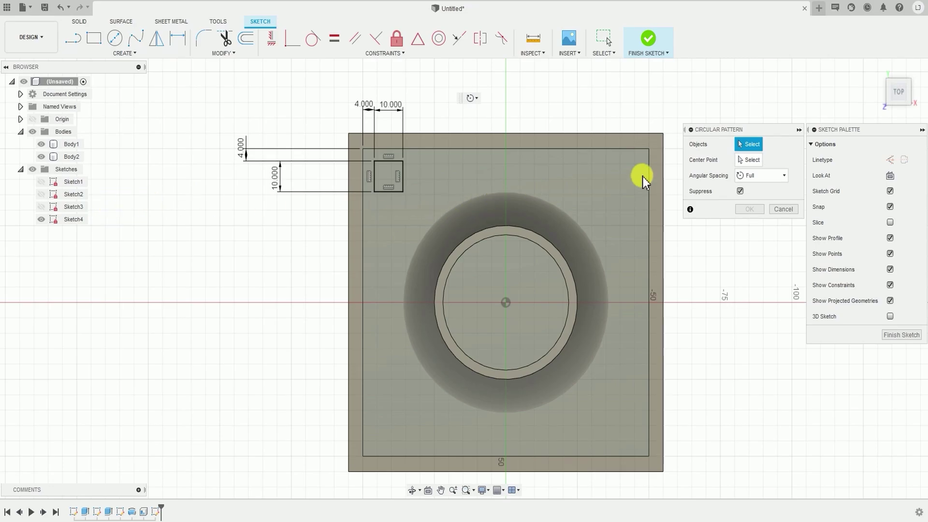
double_click(393, 193)
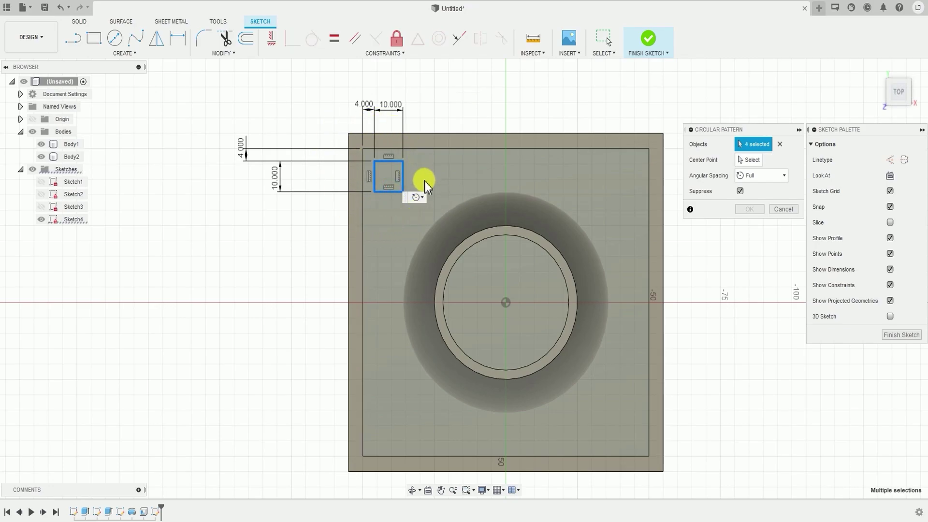
left_click(748, 163)
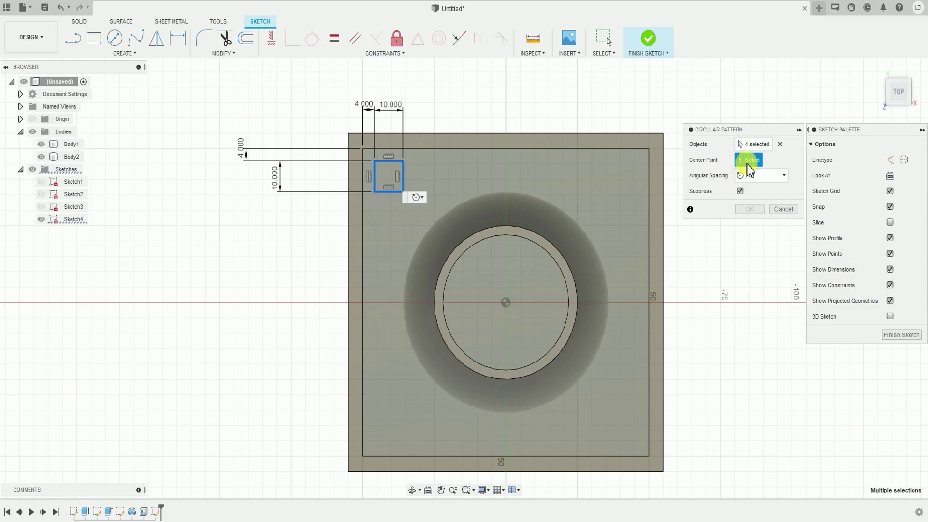
left_click(505, 304)
middle_click_drag(504, 318, 383, 251)
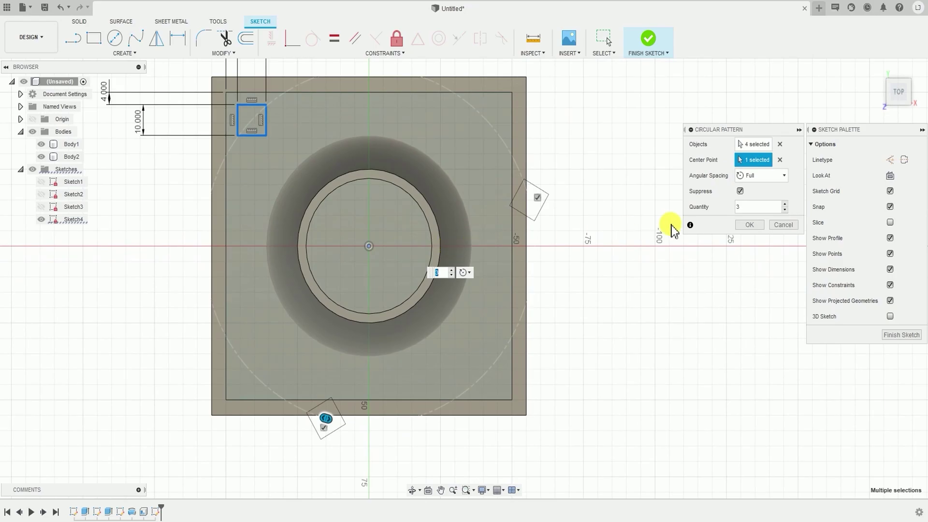
left_click(444, 275)
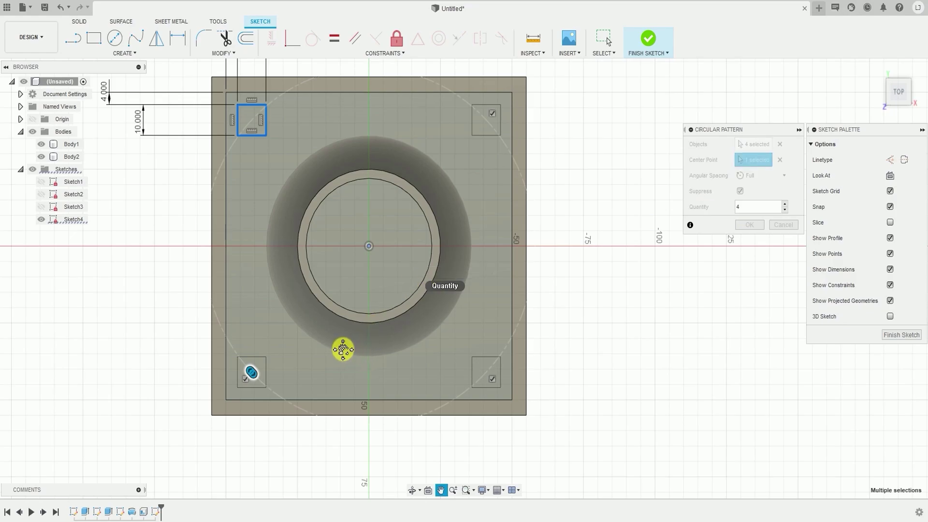
middle_click_drag(344, 348, 358, 360)
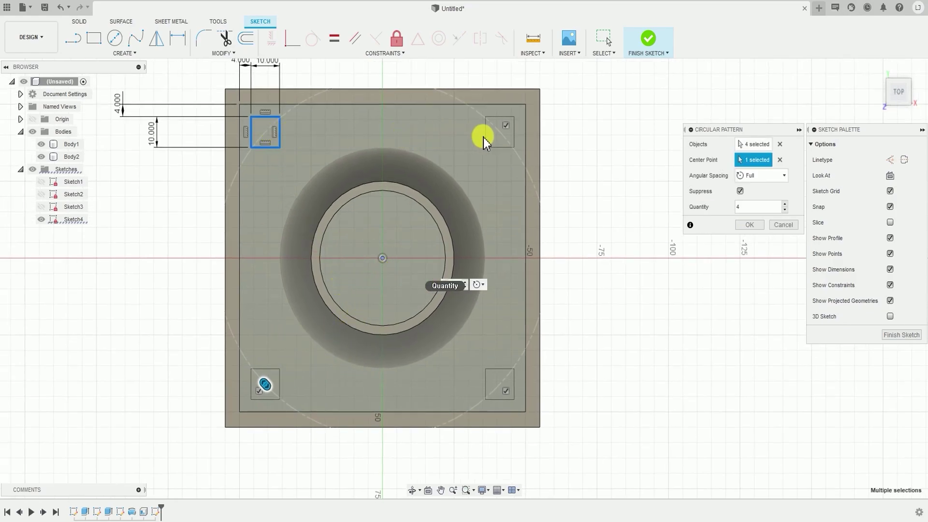
middle_click_drag(306, 164, 324, 188)
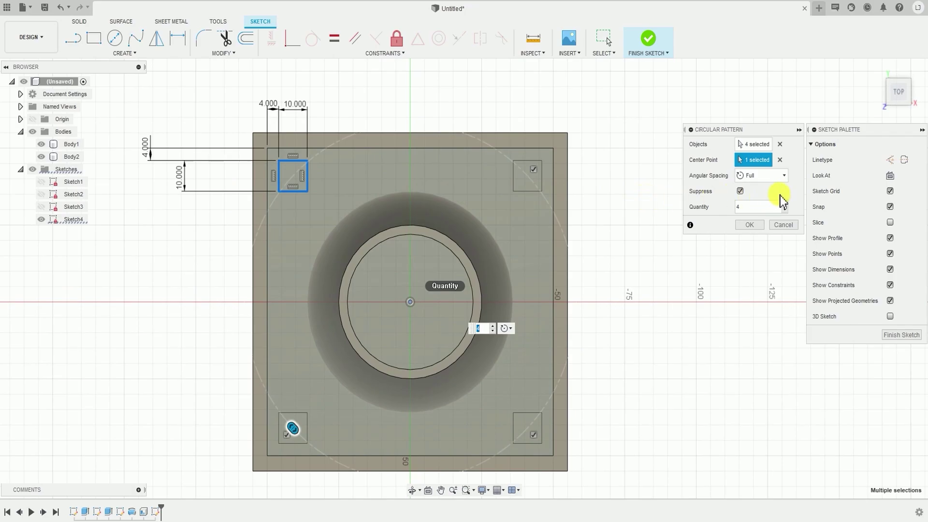
left_click(749, 225)
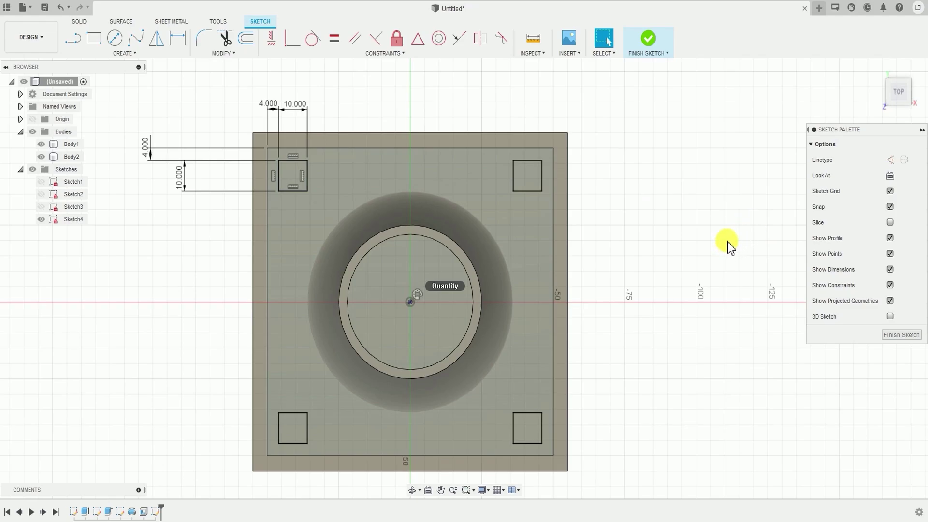
Step: Finish the sketch with the four patterned corner squares on the upper step of the base
scroll(430, 259, "down", 2)
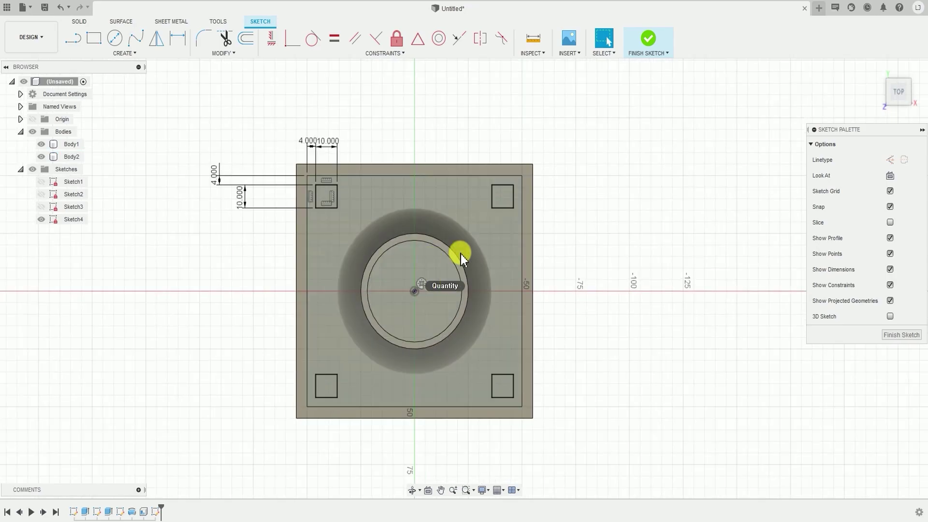
scroll(321, 199, "up", 3)
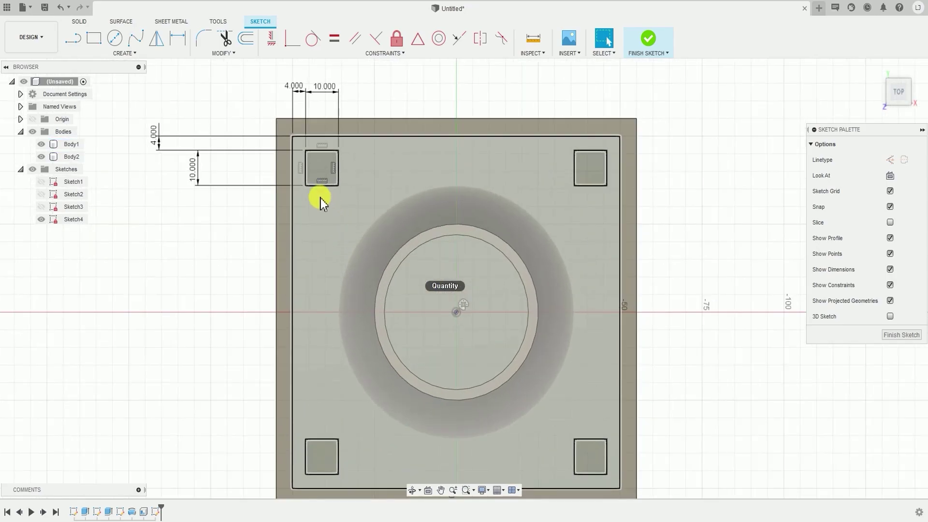
scroll(297, 227, "down", 1)
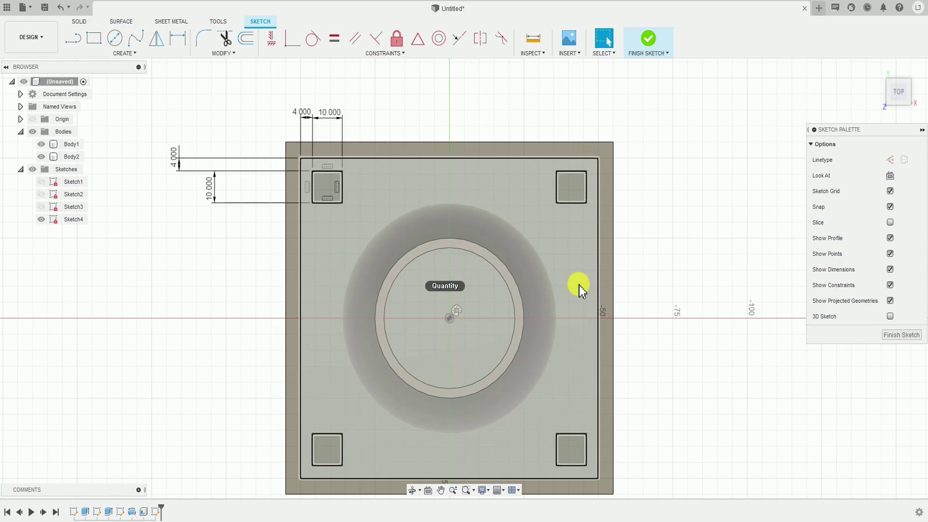
middle_click_drag(579, 286, 582, 213)
scroll(344, 380, "down", 2)
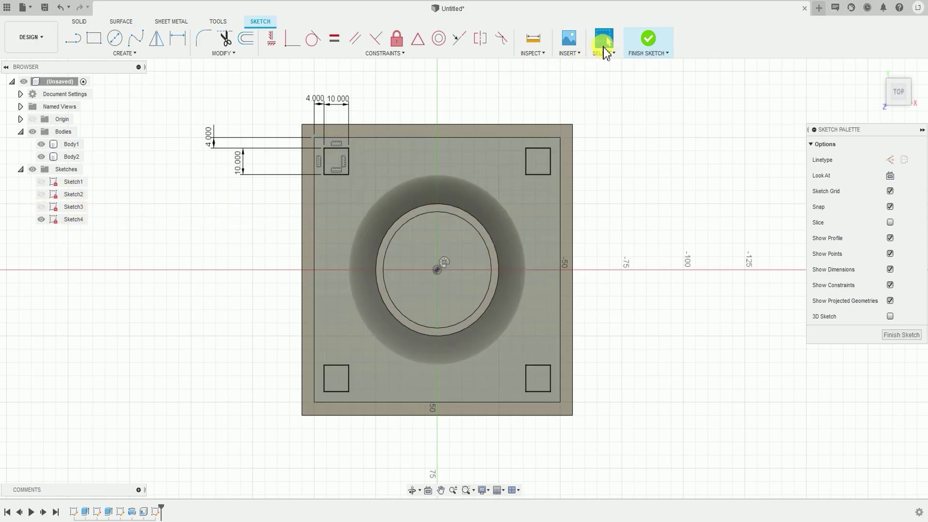
left_click(648, 39)
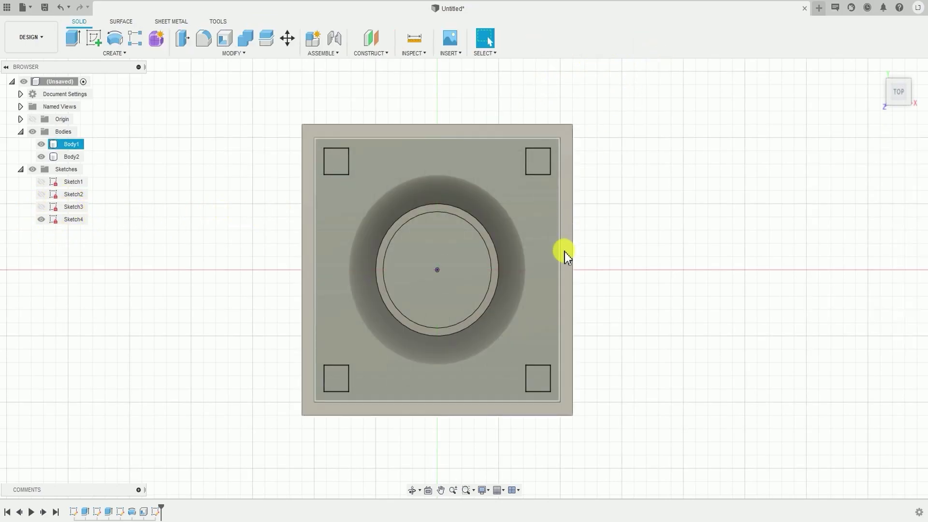
Step: Start an Extrude with all four corner squares on the base's upper step as its profiles
left_click(563, 255)
middle_click_drag(555, 321, 601, 289, "shift")
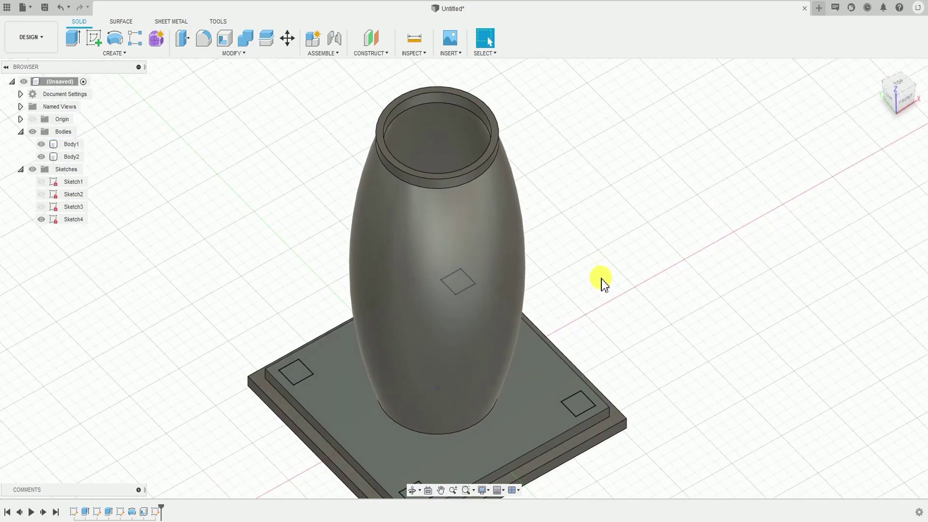
scroll(610, 356, "down", 2)
middle_click_drag(610, 356, 558, 318)
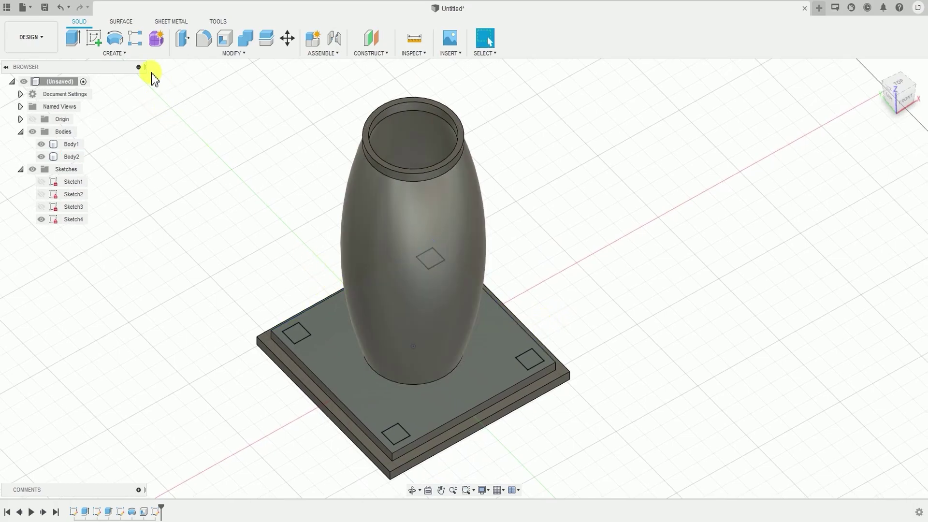
left_click(124, 55)
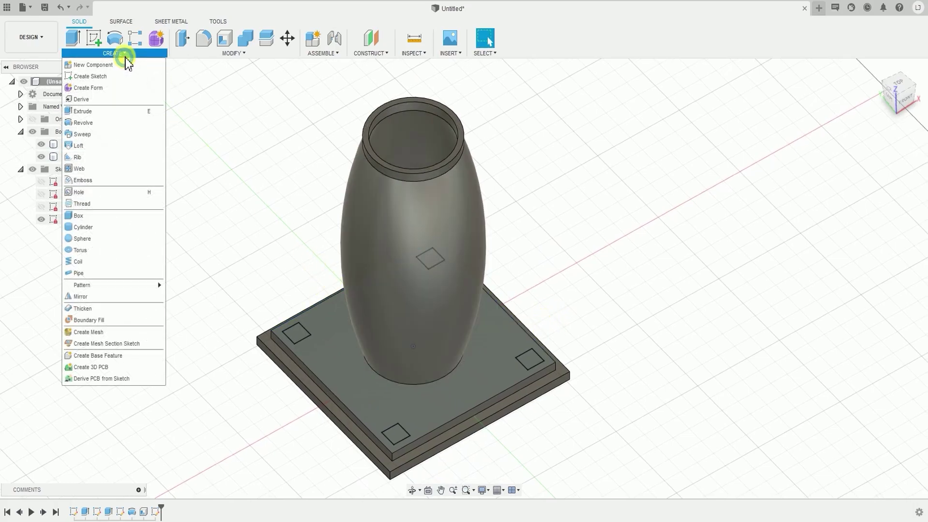
left_click(113, 112)
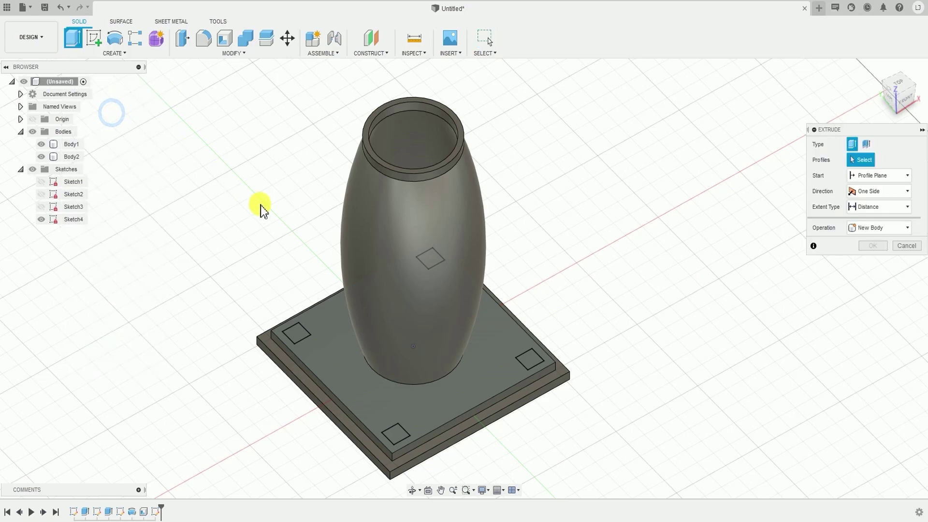
middle_click_drag(431, 269, 416, 280, "shift")
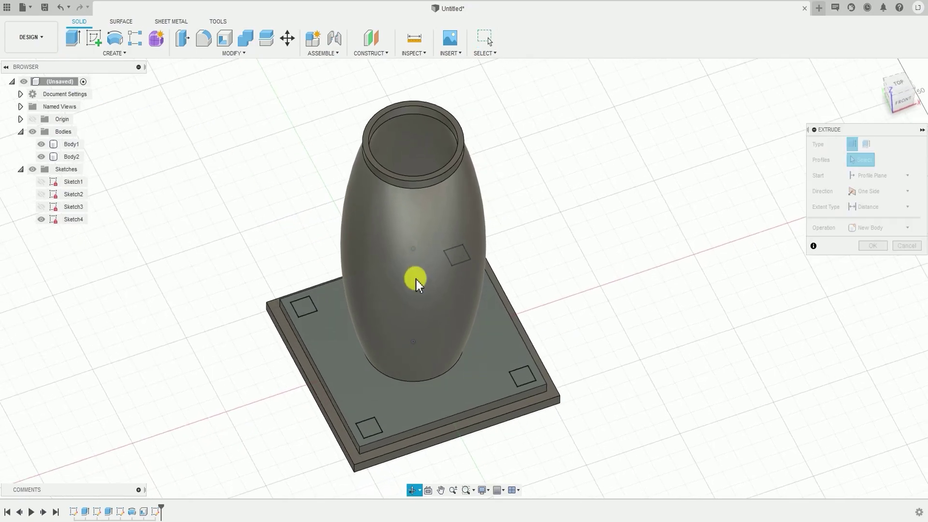
left_click(300, 308)
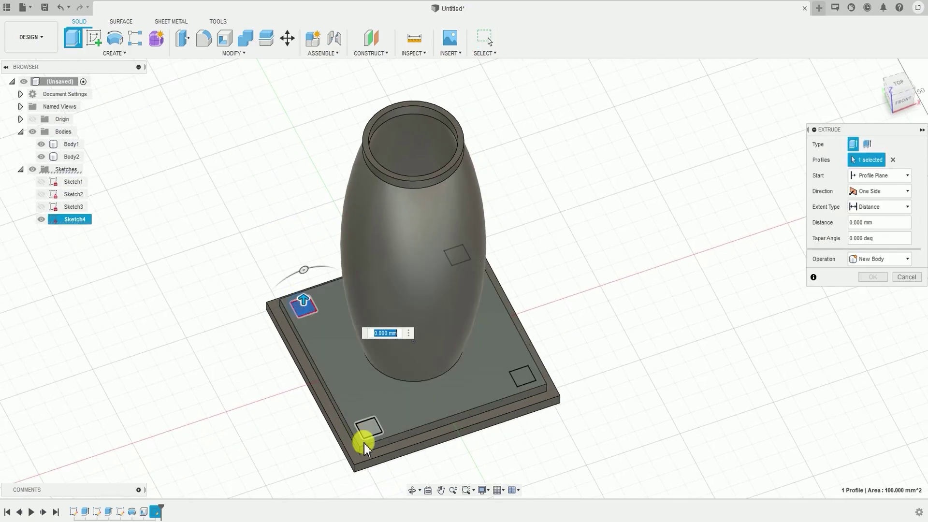
left_click(369, 429)
left_click(523, 382)
middle_click_drag(523, 382, 520, 319, "shift")
left_click(522, 300)
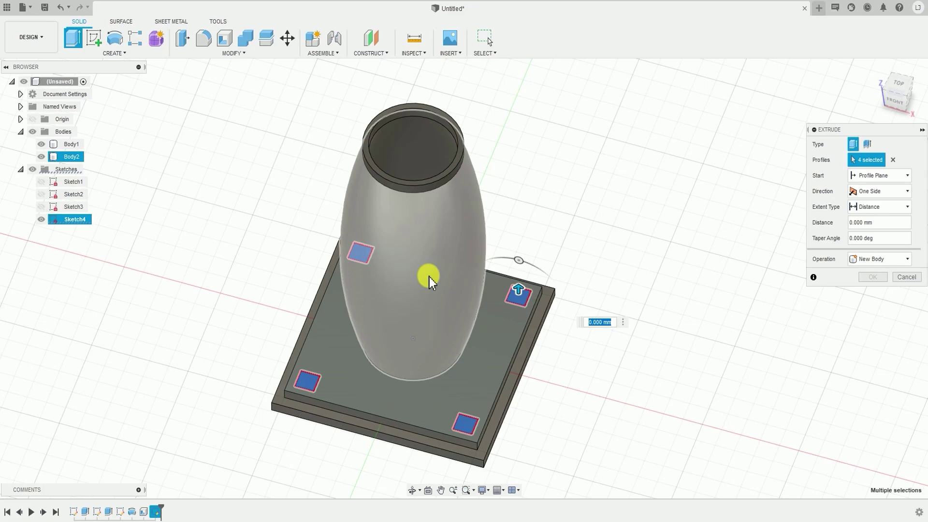
Step: Extrude the four squares 150 mm upward as posts, joined to the base
middle_click_drag(408, 281, 448, 196, "shift")
scroll(528, 217, "down", 2)
scroll(414, 203, "down", 3)
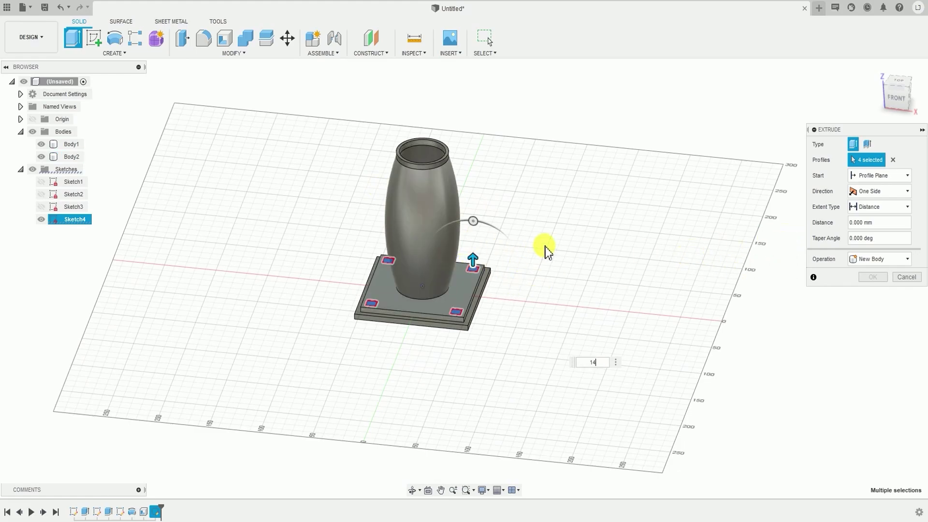
type("0")
middle_click_drag(545, 246, 477, 331, "shift")
type("150")
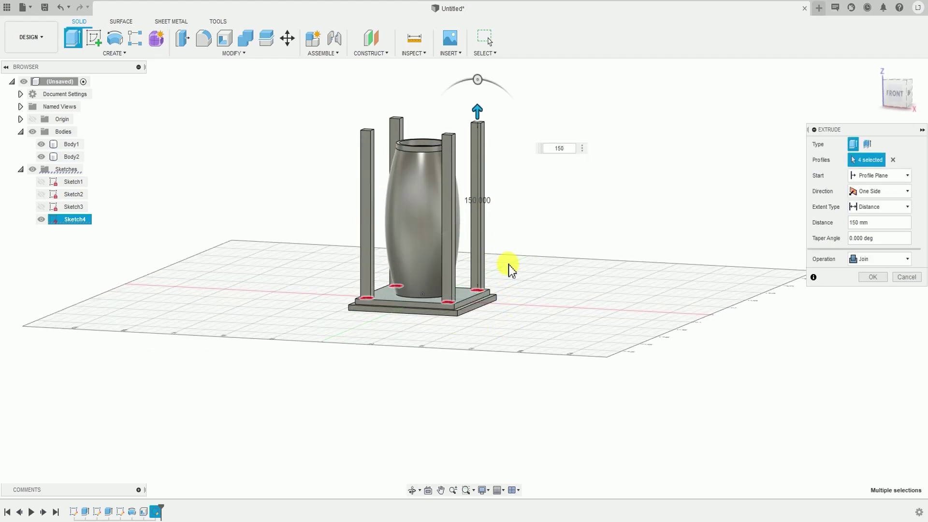
middle_click_drag(509, 265, 441, 161, "shift")
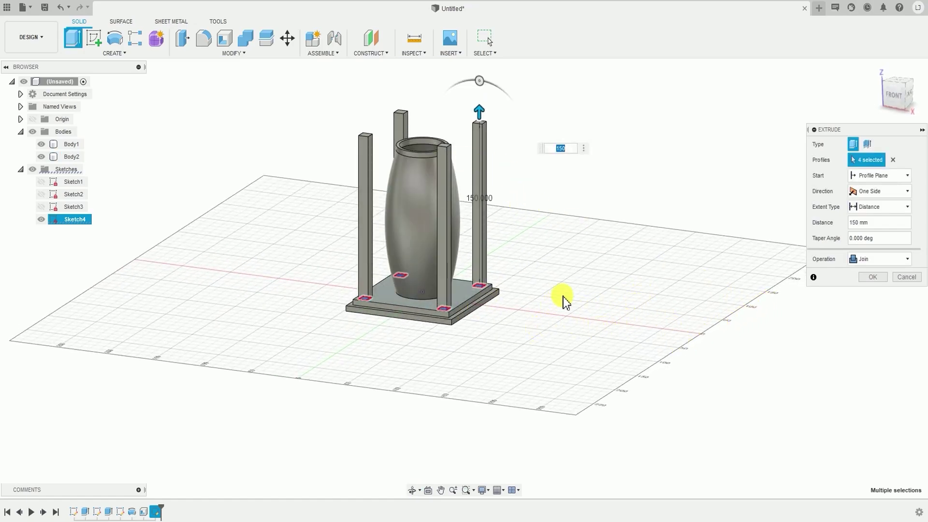
middle_click_drag(537, 282, 609, 278, "shift")
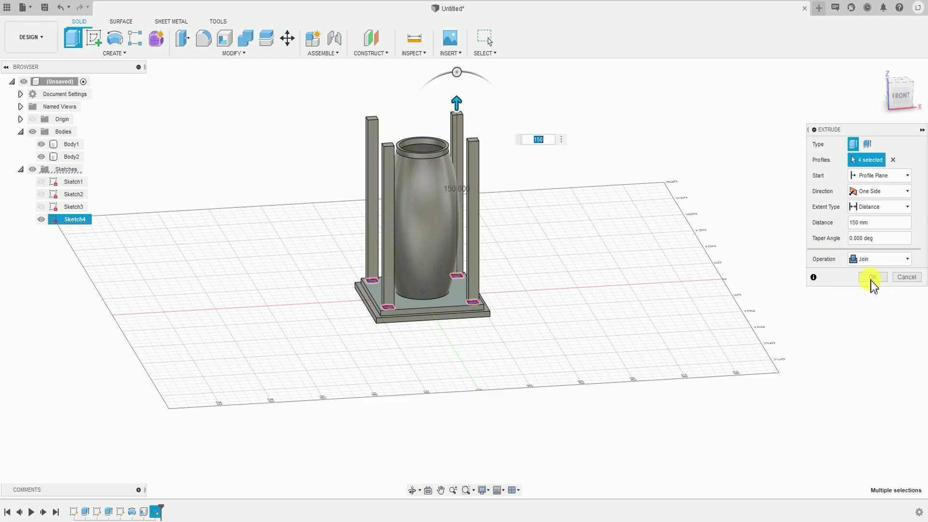
middle_click_drag(575, 294, 530, 201, "shift")
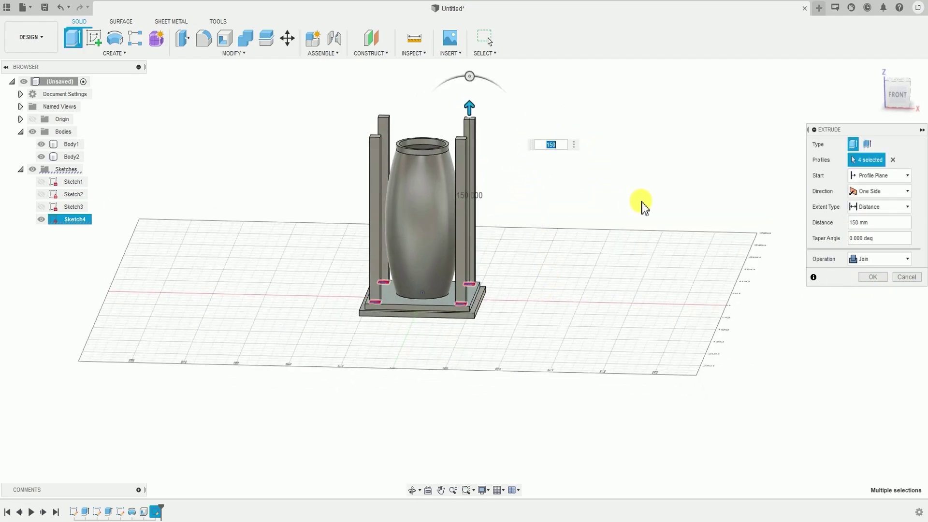
left_click(877, 285)
Step: Examine the base with its four posts from above, the sides and below, highlighting Body1 to check which parts it includes
middle_click_drag(509, 354, 314, 283, "shift")
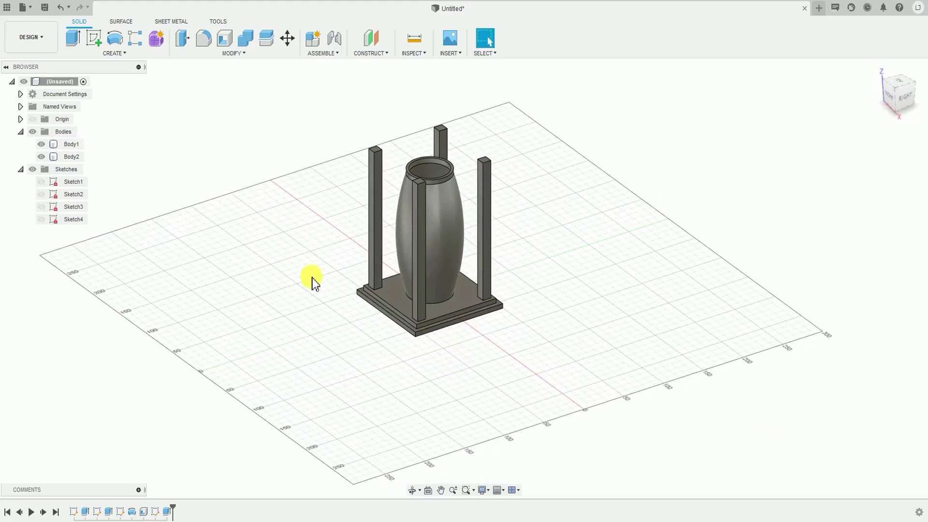
left_click(67, 144)
scroll(421, 262, "up", 5)
middle_click_drag(472, 251, 409, 343)
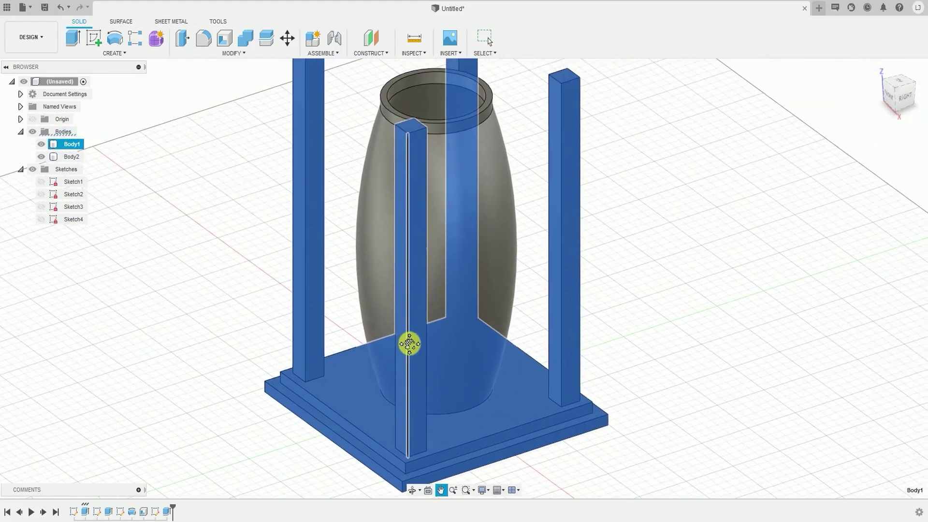
key("Escape")
scroll(400, 325, "down", 8)
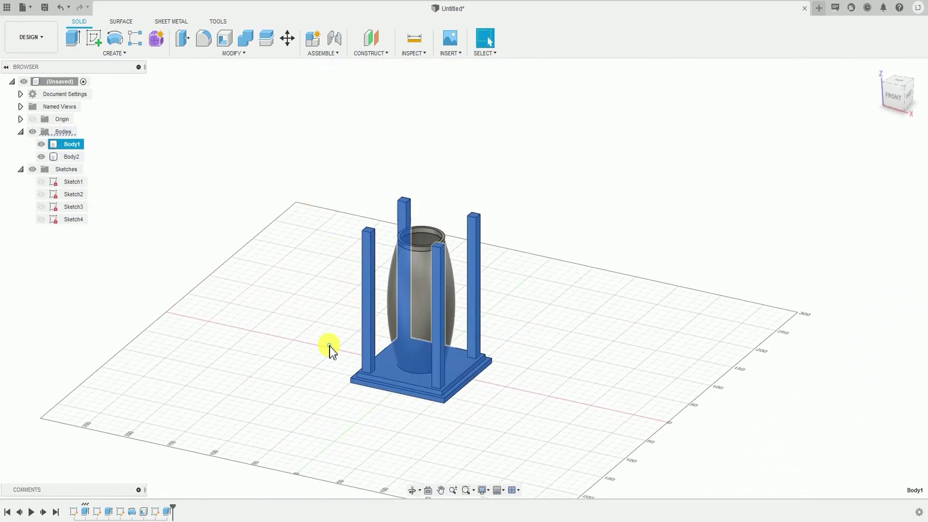
middle_click_drag(329, 346, 379, 311, "shift")
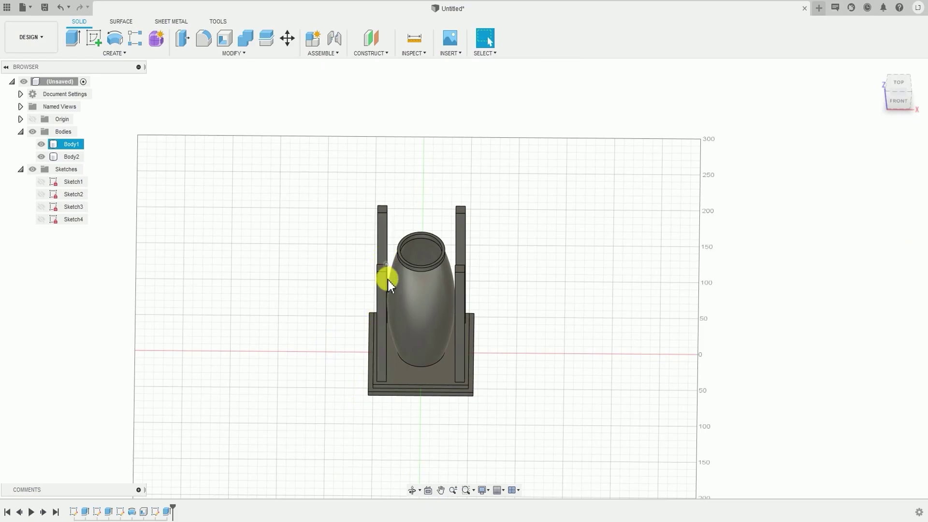
middle_click_drag(457, 285, 528, 368, "shift")
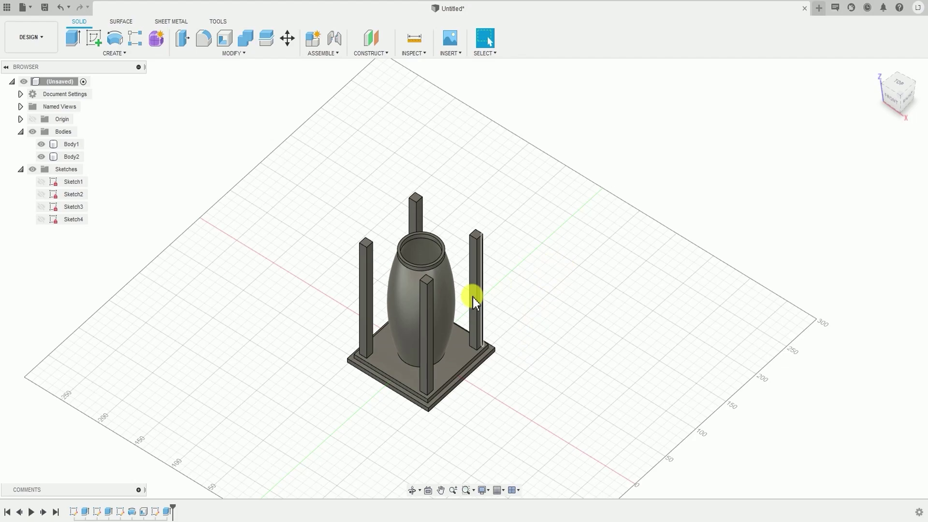
middle_click_drag(473, 297, 669, 324, "shift")
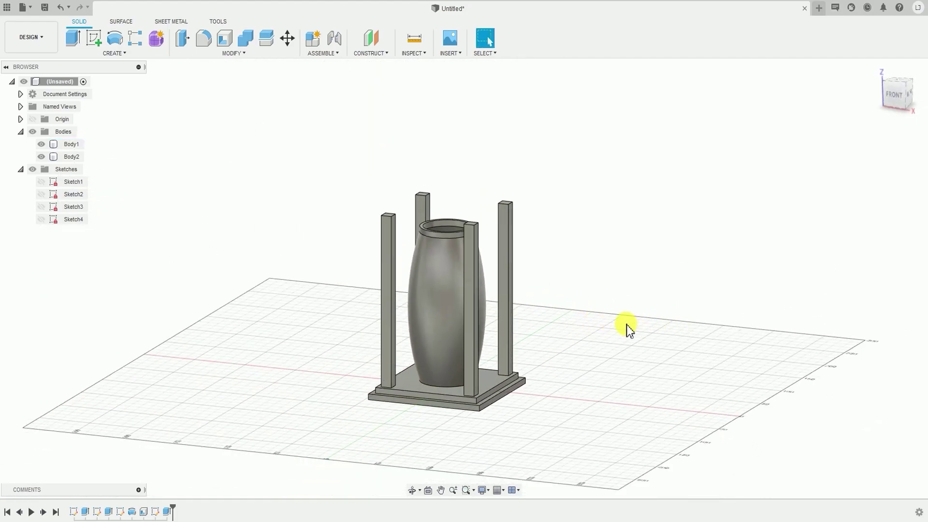
scroll(599, 322, "down", 2)
scroll(524, 353, "up", 5)
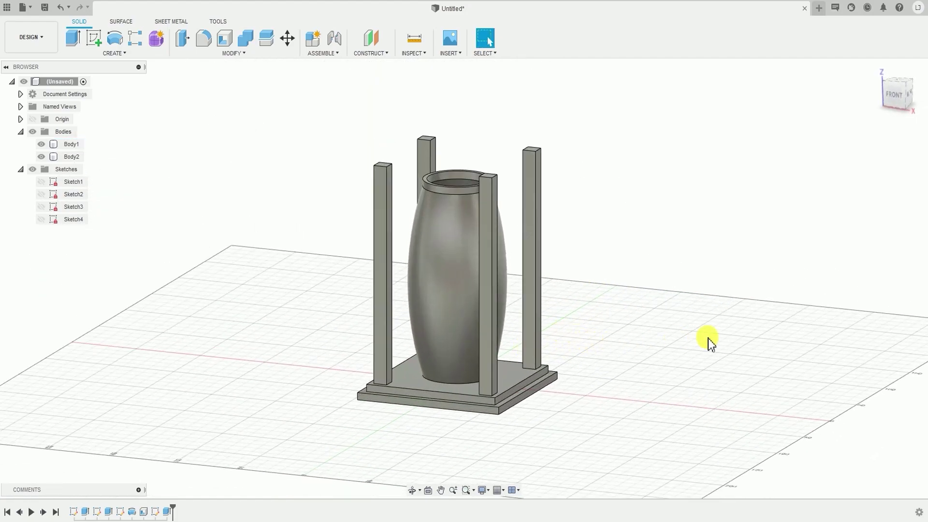
middle_click_drag(479, 332, 481, 297, "shift")
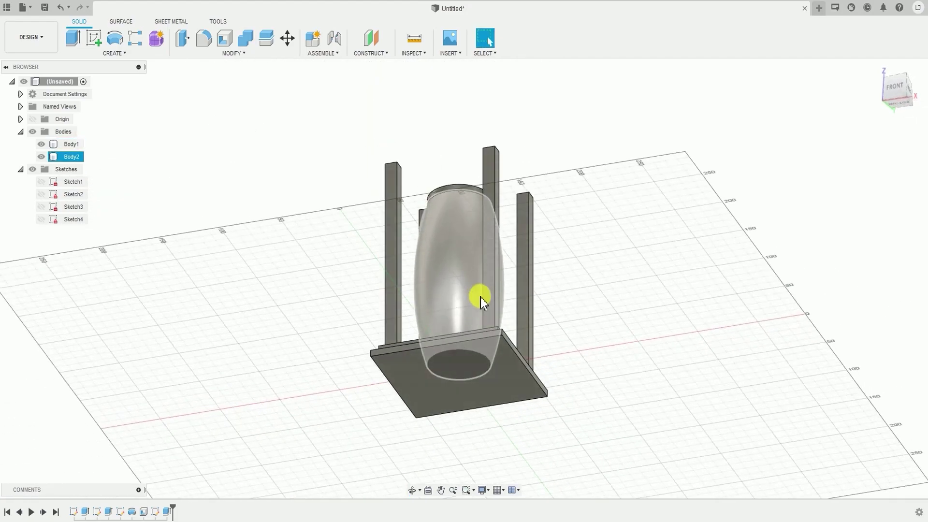
left_click(65, 145)
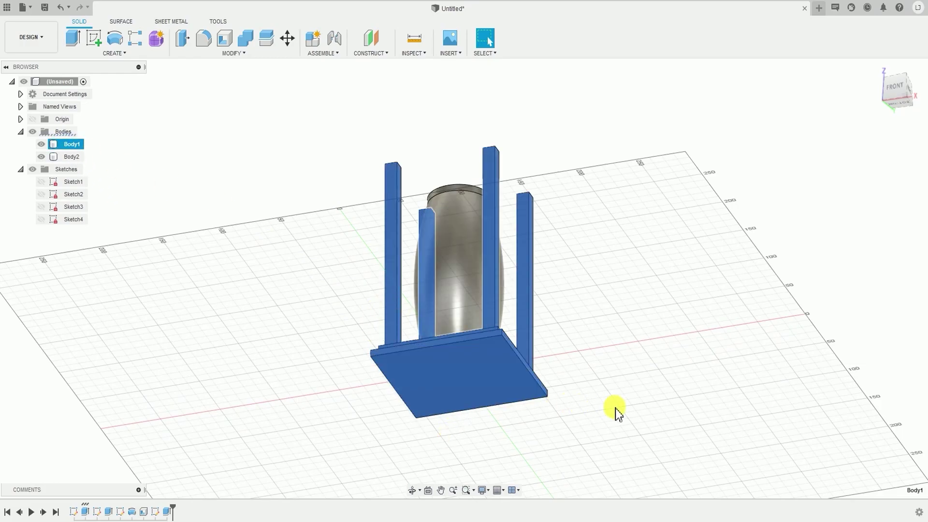
mouse_move(615, 410)
middle_mouse_down("shift")
mouse_move(636, 381)
mouse_move(632, 417)
middle_mouse_up("shift")
left_click(658, 335)
middle_click_drag(658, 335, 491, 332, "shift")
Step: Create a new sketch on the underside face of the base
scroll(575, 276, "up", 3)
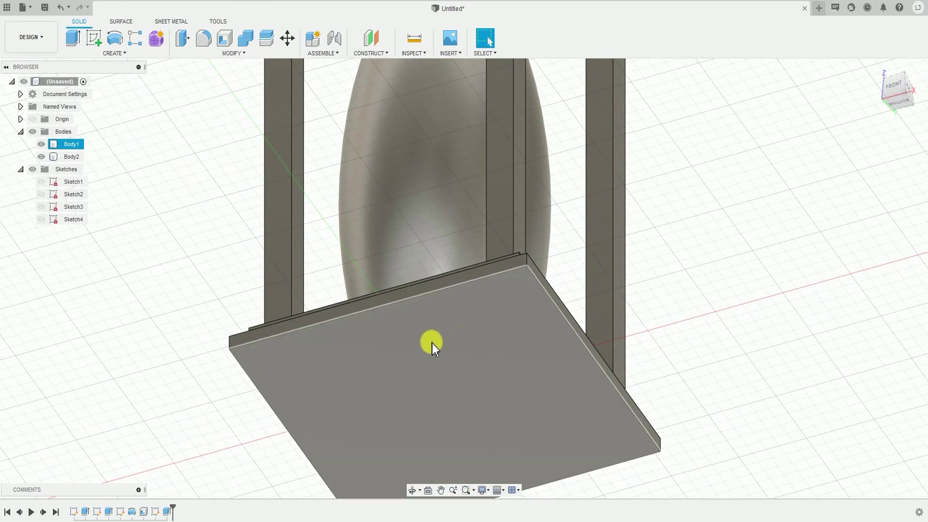
left_click(414, 343)
middle_click_drag(414, 343, 878, 111, "shift")
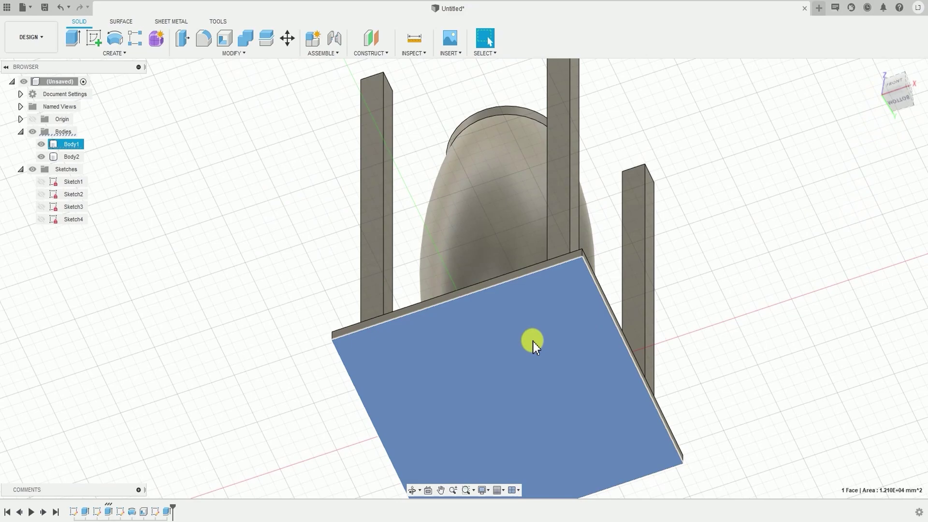
left_click(120, 55)
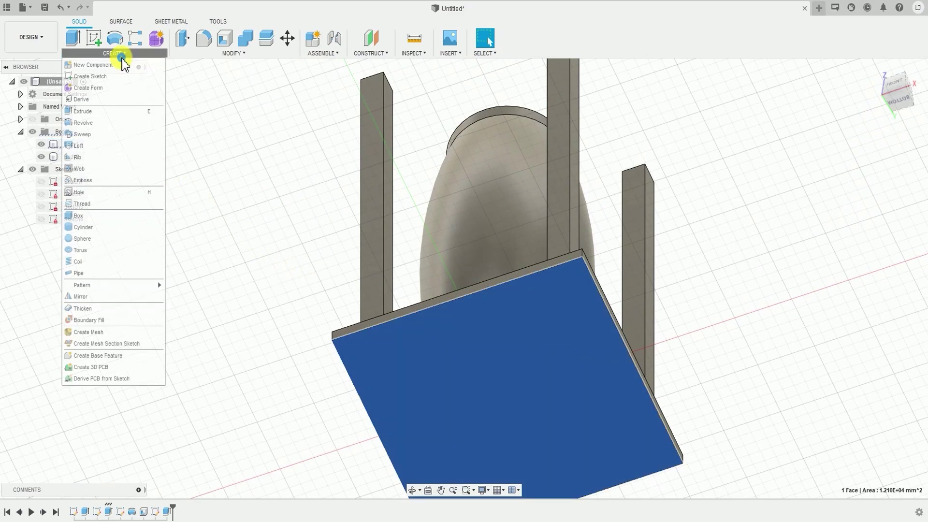
left_click(102, 78)
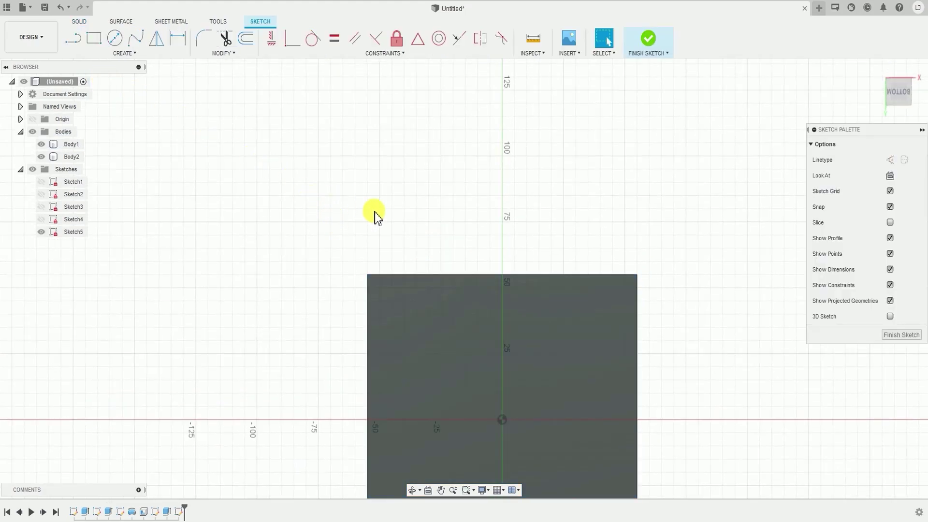
Step: Sketch a center rectangle from the origin that surrounds the base's underside, with side edges about 141 mm long
middle_click_drag(375, 215, 325, 164)
scroll(369, 182, "down", 3)
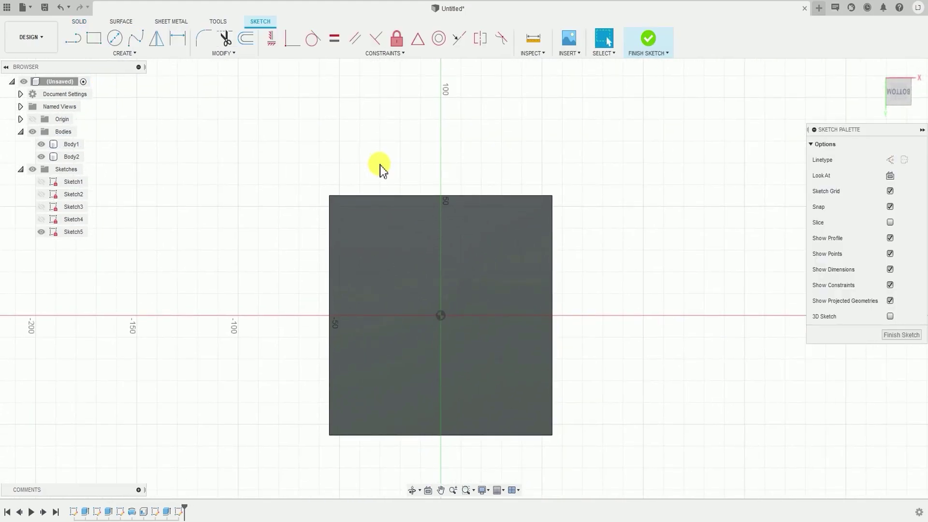
middle_click_drag(387, 203, 386, 165)
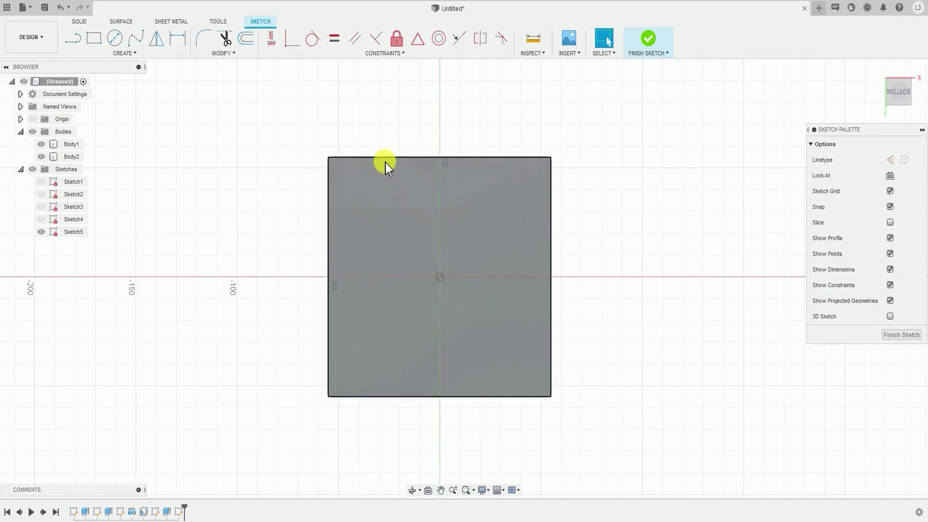
left_click(131, 58)
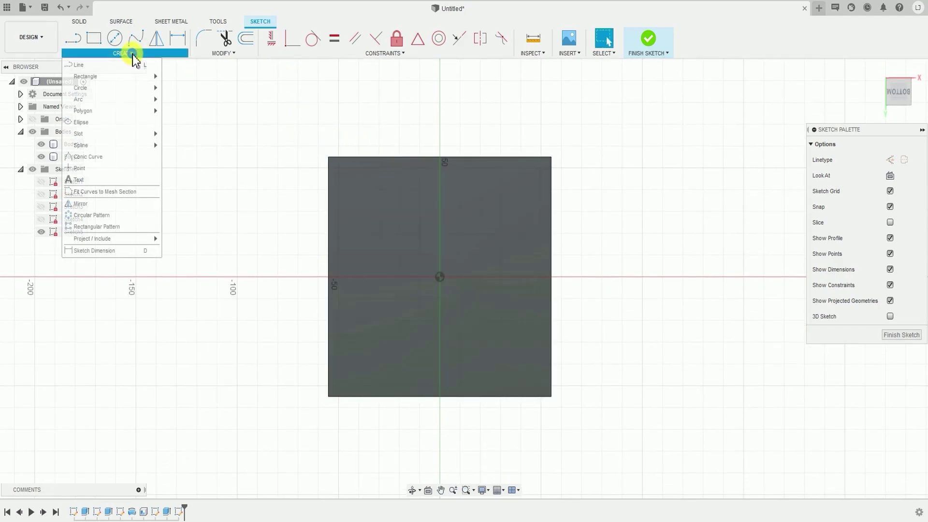
mouse_move(98, 78)
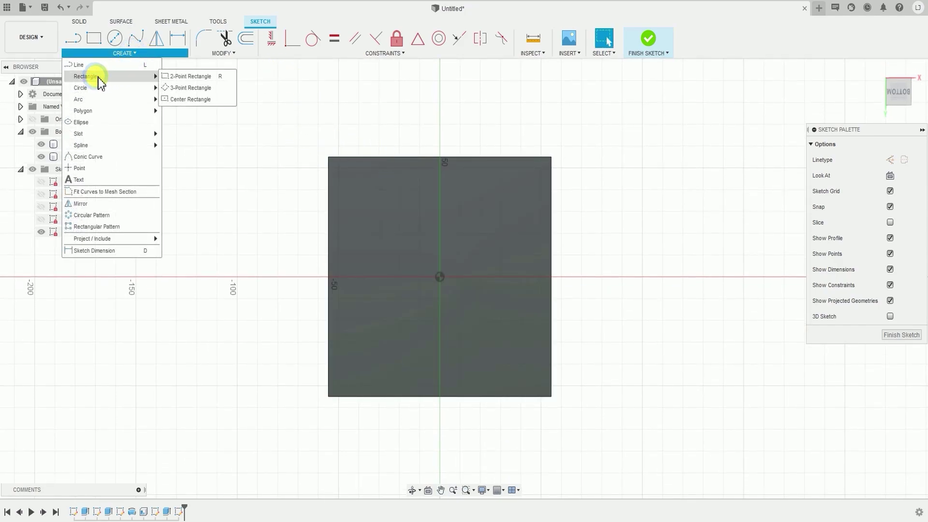
left_click(193, 99)
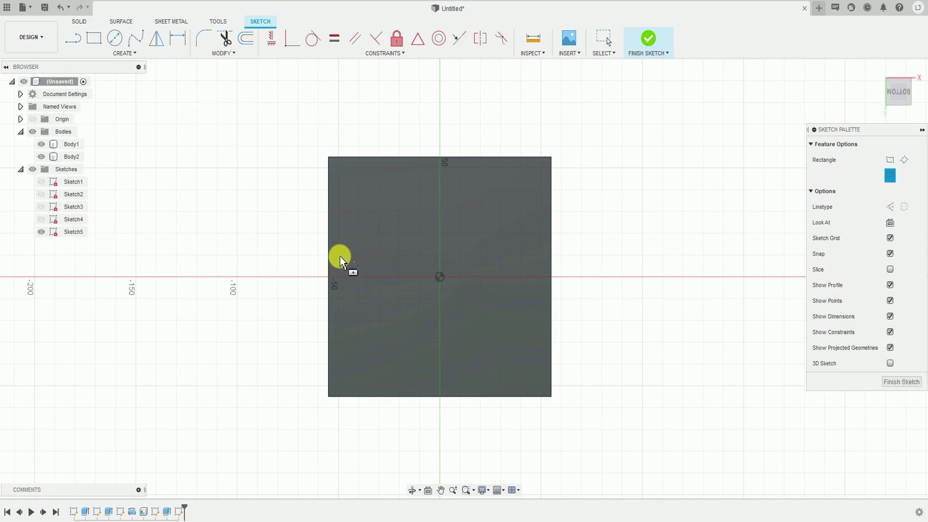
left_click(440, 277)
middle_click_drag(393, 244, 417, 211)
left_click(289, 132)
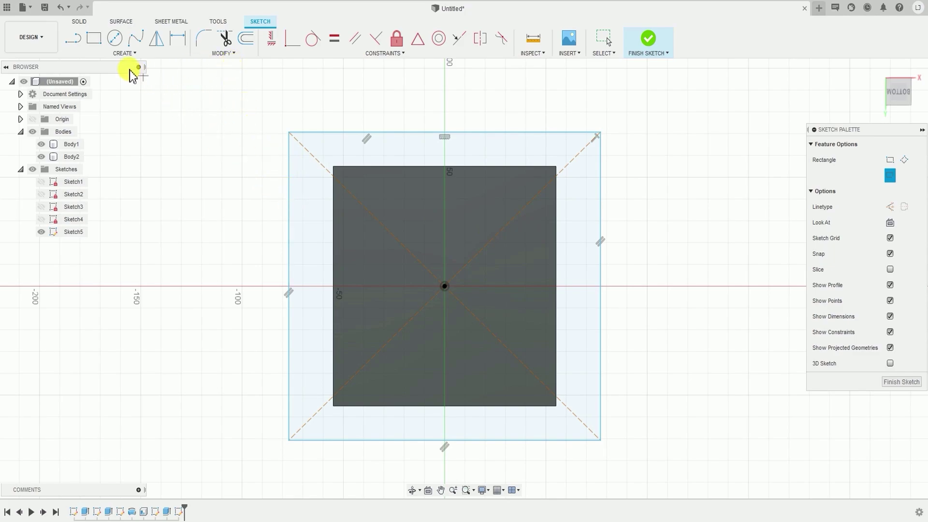
Step: Dimension the gap between the rectangle's left edge and the base's left edge to 5 mm
left_click(123, 53)
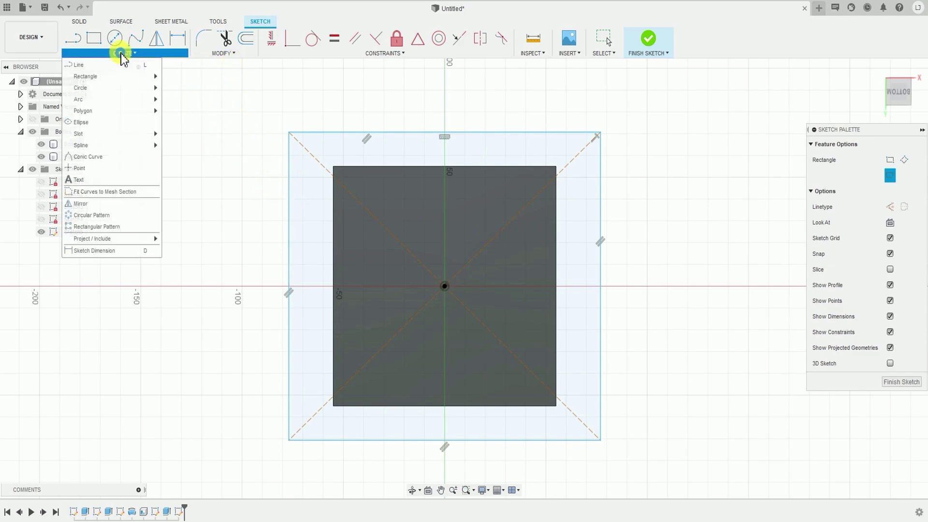
left_click(115, 250)
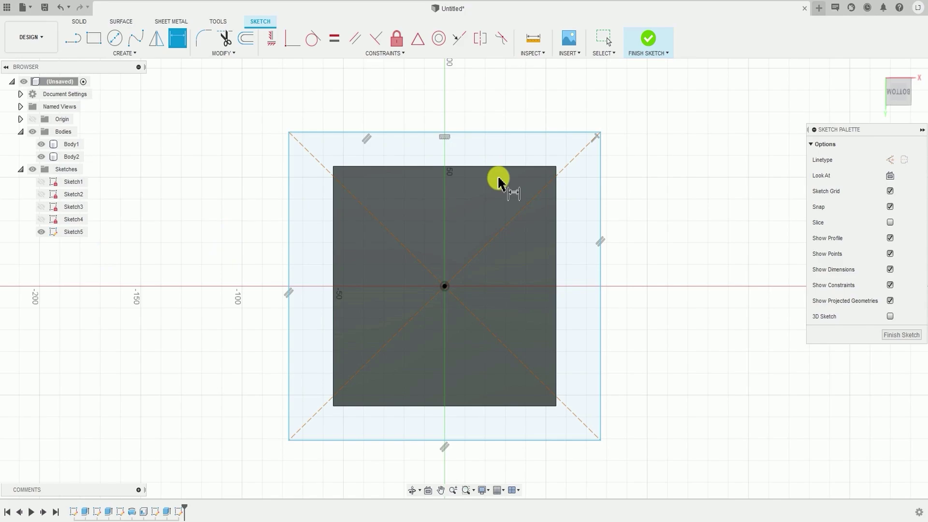
left_click(288, 182)
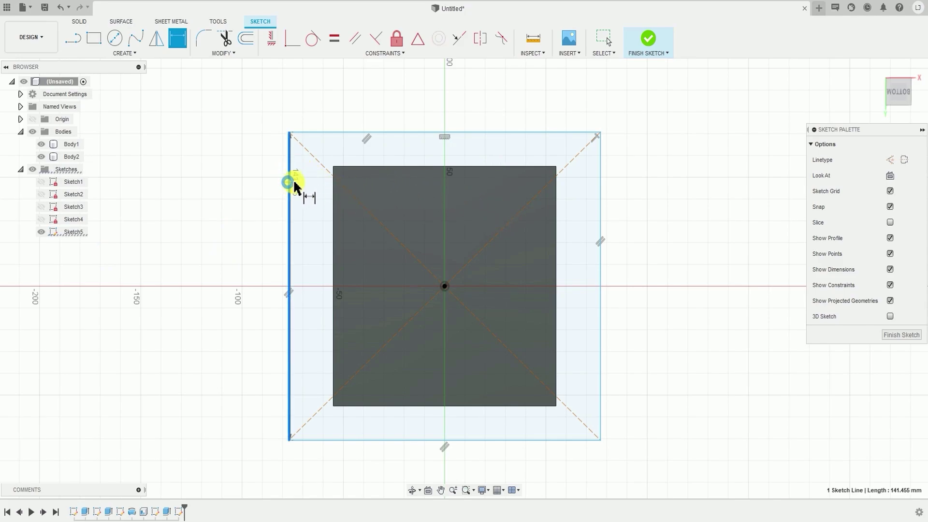
left_click(335, 188)
left_click(329, 112)
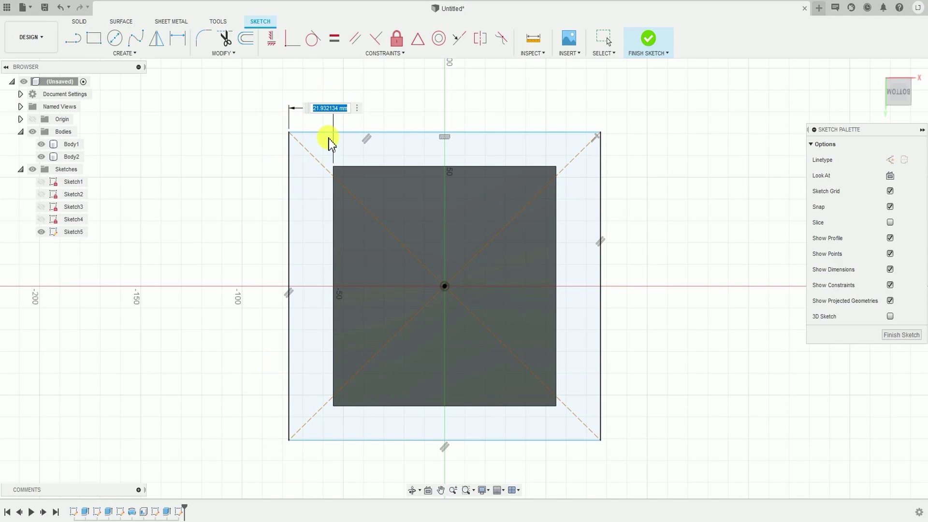
key("Return")
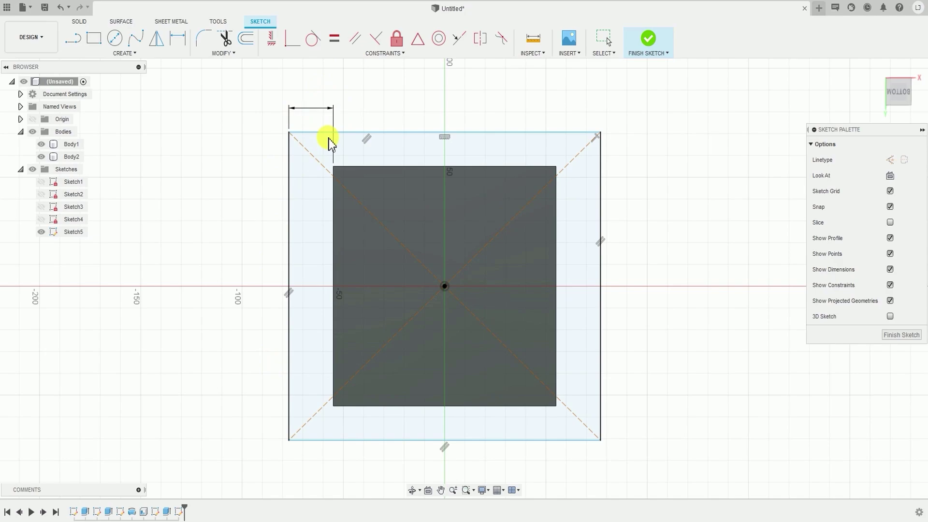
Step: Dimension the gap between the rectangle's lower edge and the base's lower edge to 5 mm
key("d")
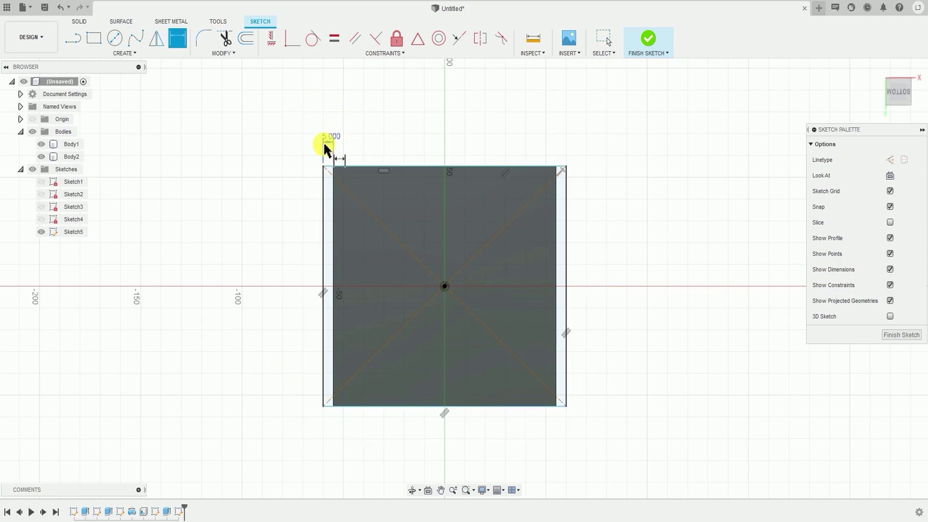
scroll(339, 149, "up", 2)
scroll(325, 171, "down", 3)
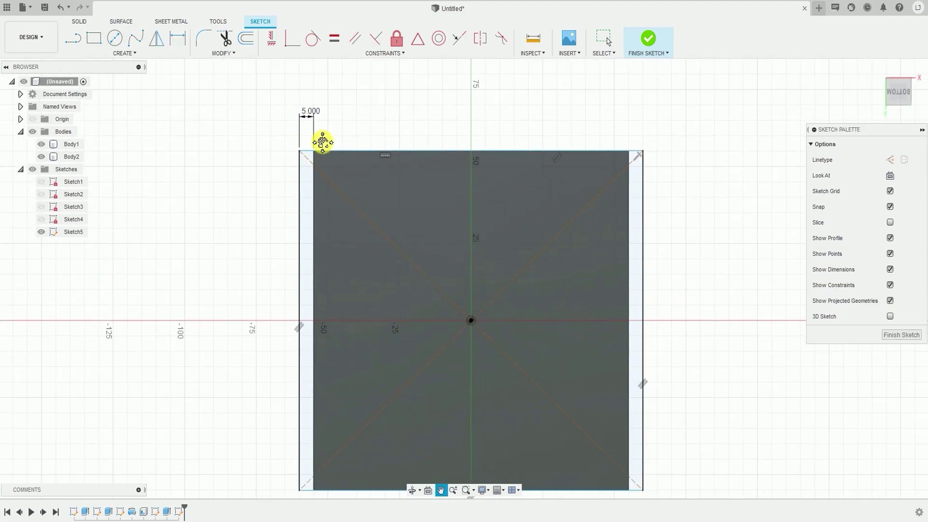
scroll(333, 142, "down", 2)
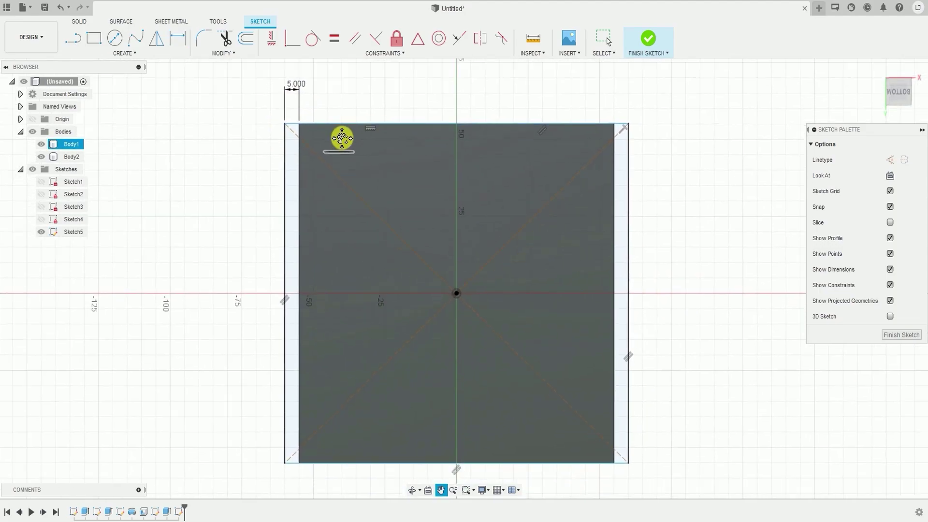
scroll(297, 340, "up", 2)
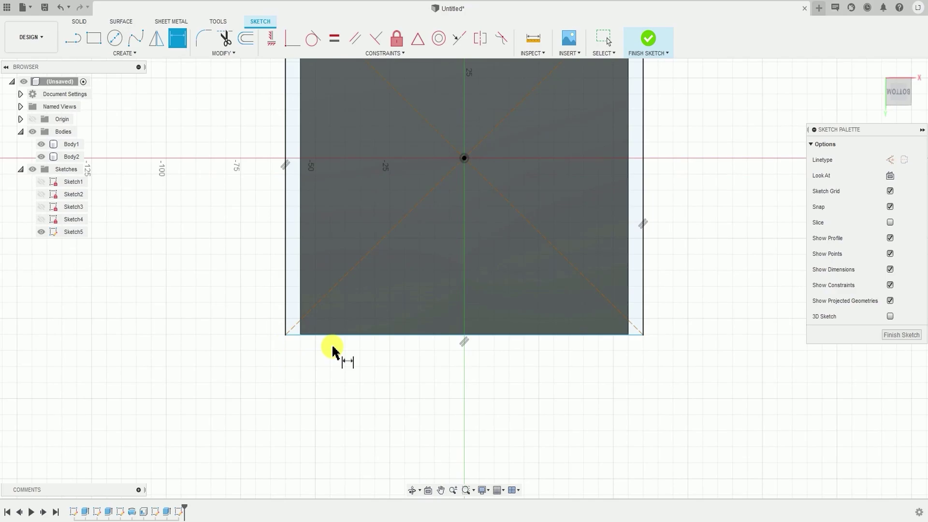
left_click(301, 335)
scroll(305, 337, "up", 5)
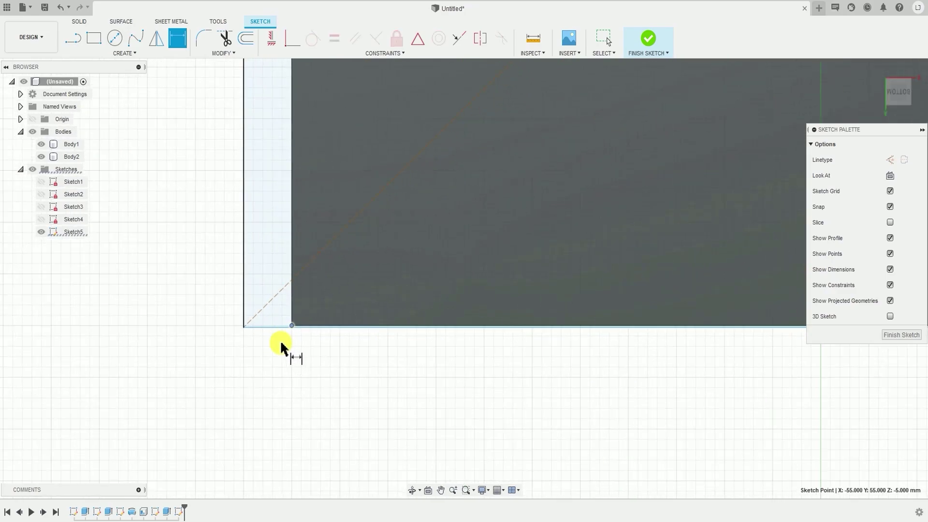
left_click(270, 326)
left_click(167, 321)
type("5")
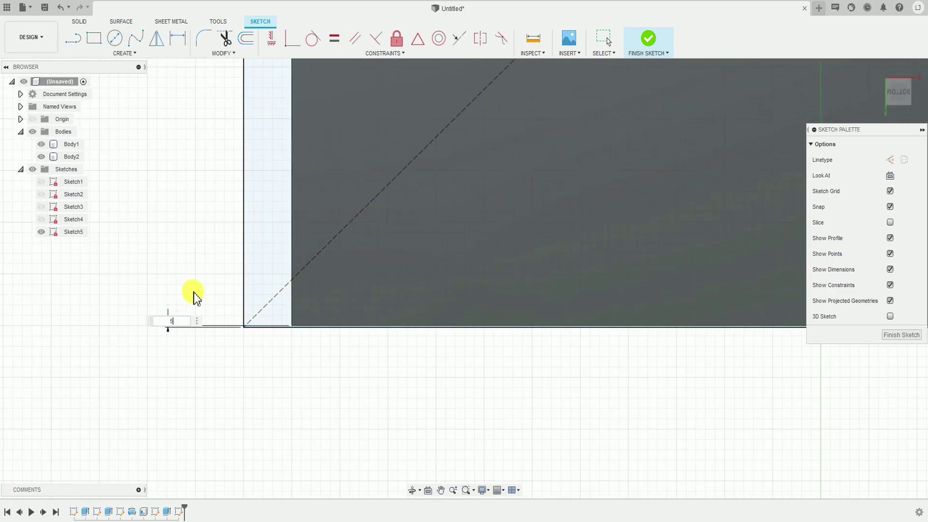
key("Return")
Step: Add a driven dimension between the right edges of the base and the rectangle
scroll(223, 306, "down", 3)
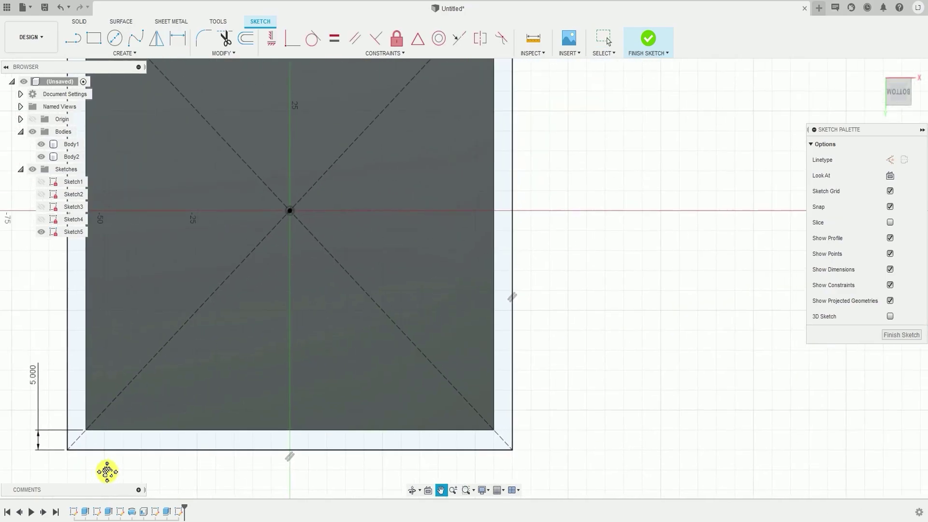
left_click(494, 327)
left_click(511, 324)
left_click(546, 314)
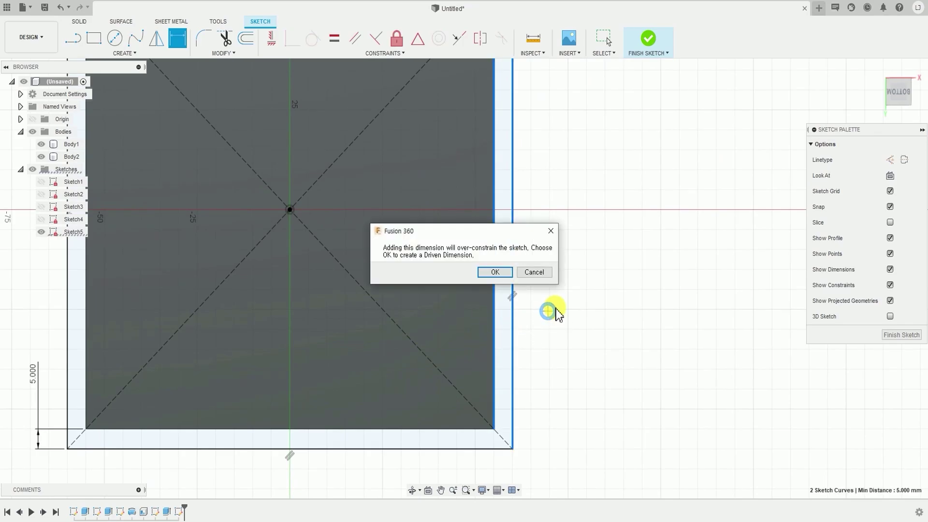
key("Return")
scroll(555, 303, "down", 3)
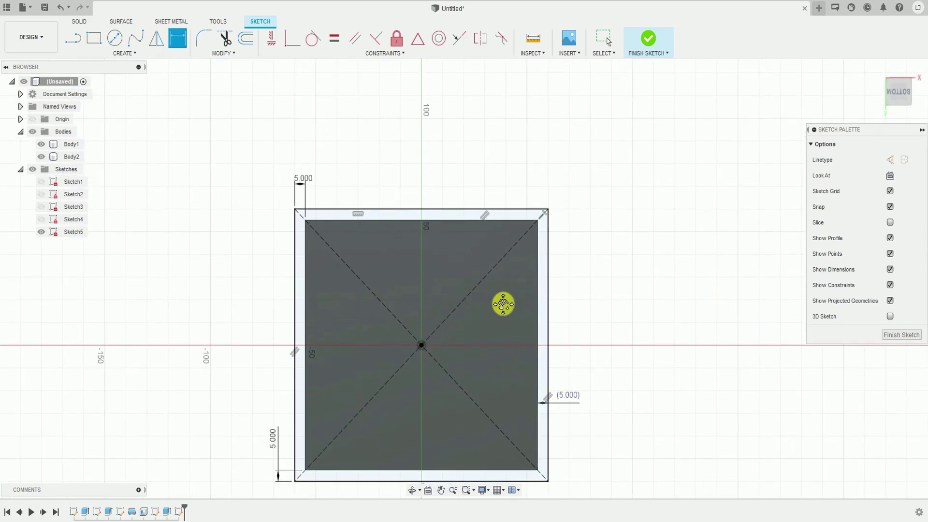
Step: Examine the dimensioned rectangle around the base from a tilted angle and straight on to the sketch plane
scroll(503, 290, "down", 1)
mouse_move(508, 251)
middle_mouse_down("shift")
mouse_move(513, 356)
mouse_move(503, 295)
mouse_move(516, 295)
middle_mouse_up("shift")
key("d")
middle_click_drag(542, 266, 537, 271, "shift")
middle_click_drag(475, 286, 469, 259, "shift")
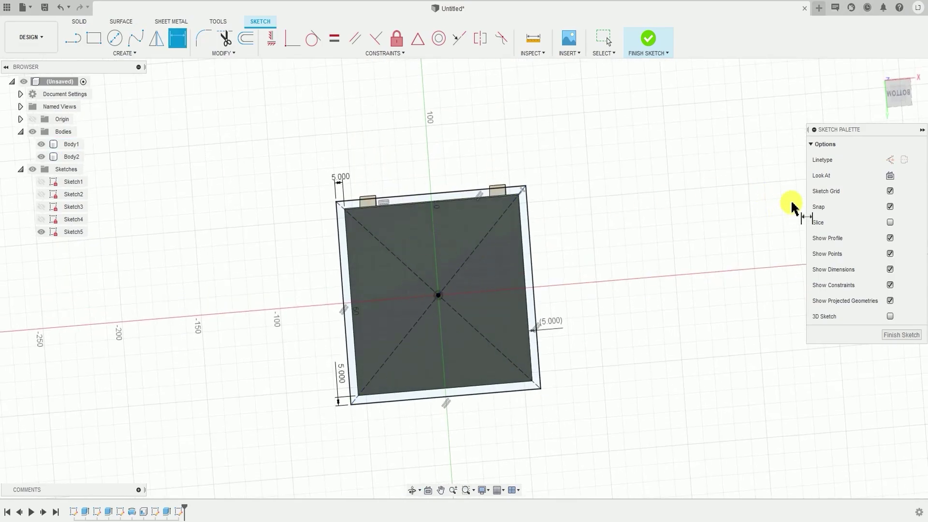
left_click(890, 175)
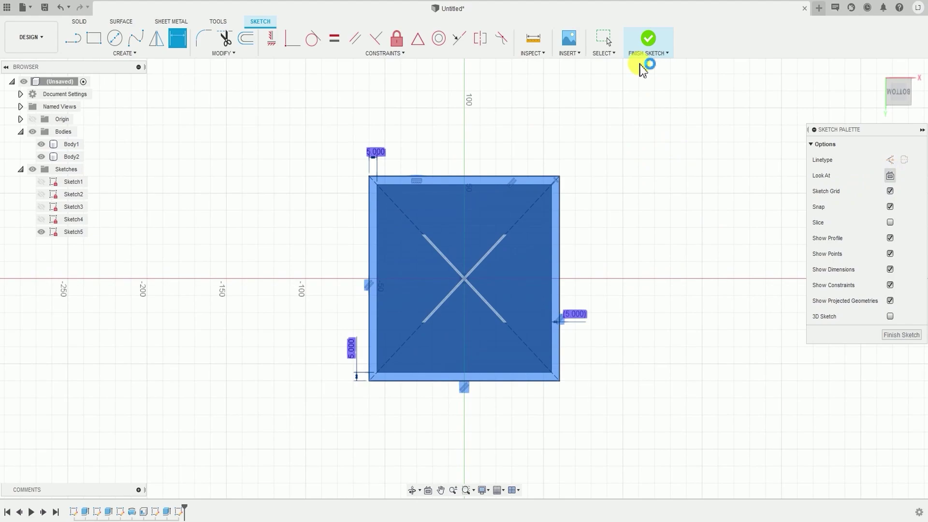
Step: Finish the base sketch and extrude both of its profiles, the inner square and outer border, 50 mm downward as a new body
left_click(648, 40)
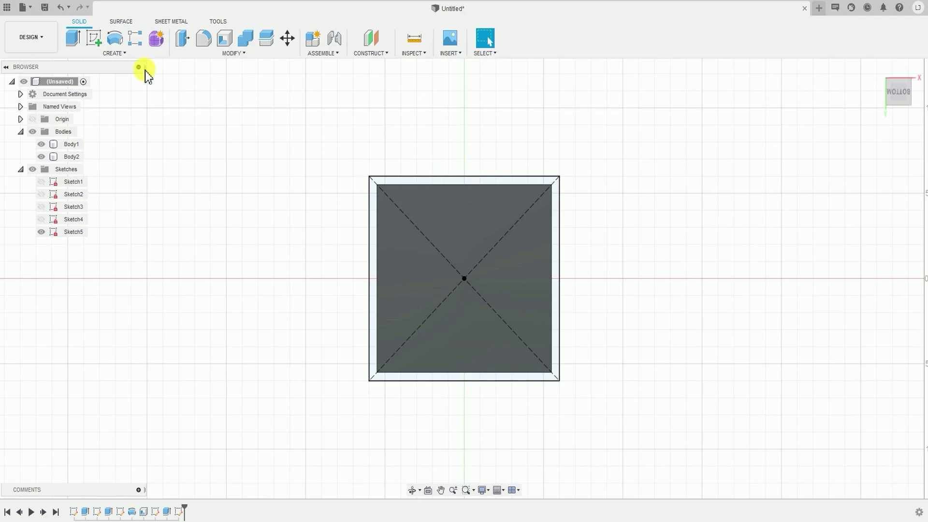
left_click(124, 54)
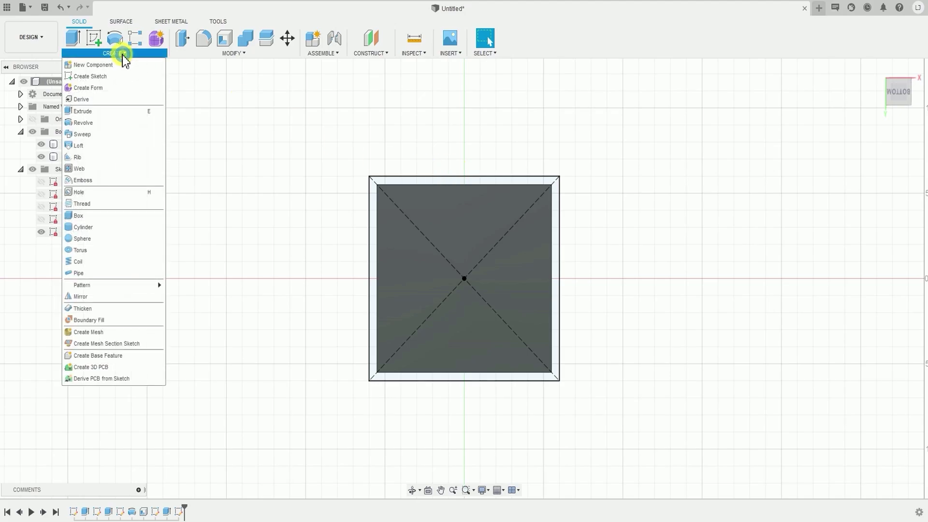
left_click(91, 113)
scroll(383, 186, "up", 3)
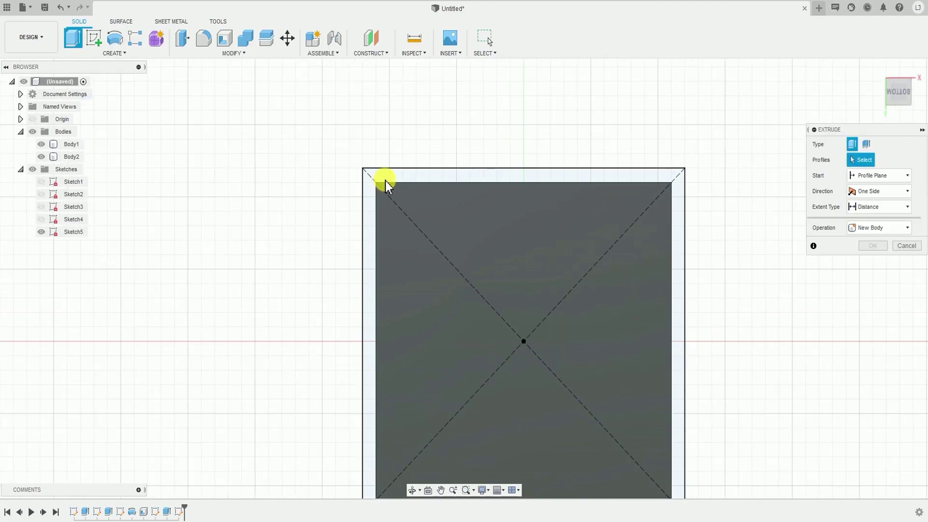
left_click(383, 182)
left_click(404, 228)
scroll(340, 178, "down", 3)
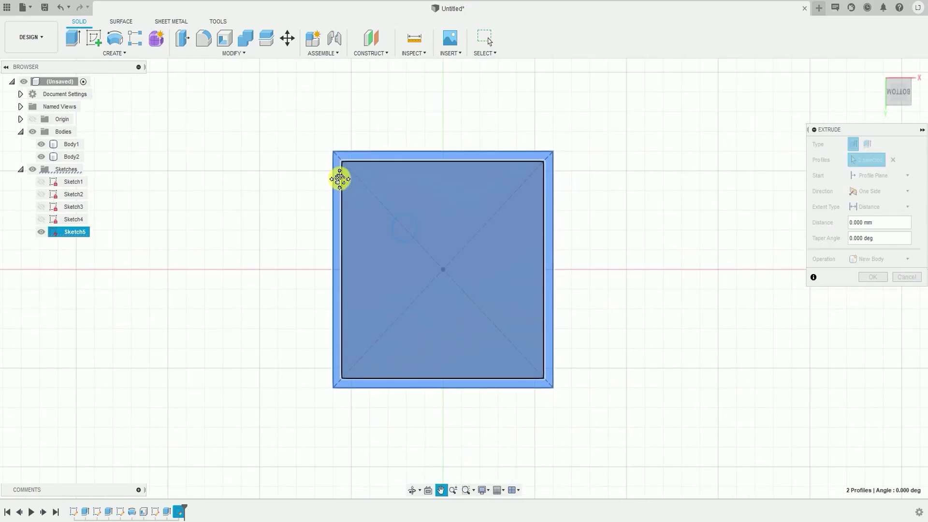
middle_click_drag(511, 221, 545, 251, "shift")
scroll(544, 252, "down", 5)
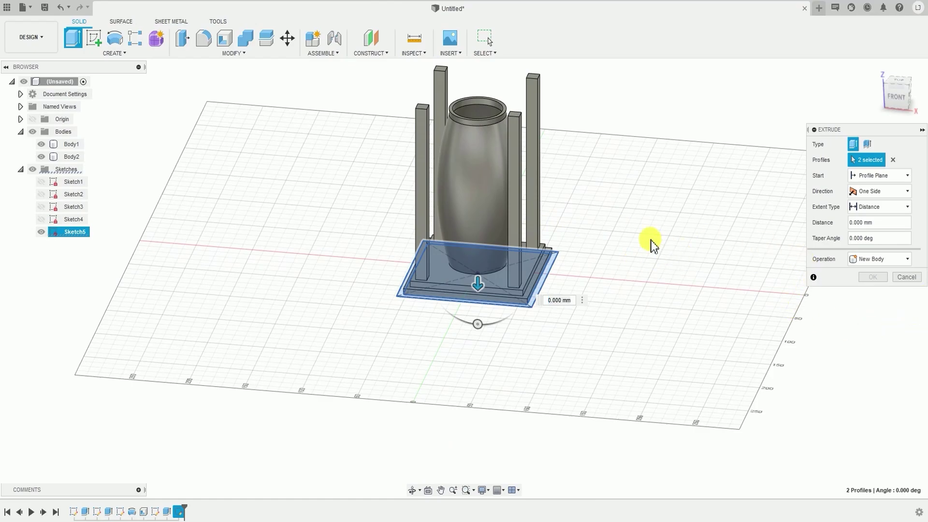
middle_click_drag(665, 312, 665, 285, "shift")
left_click_drag(570, 310, 509, 312)
type("40")
middle_click_drag(505, 308, 483, 362, "shift")
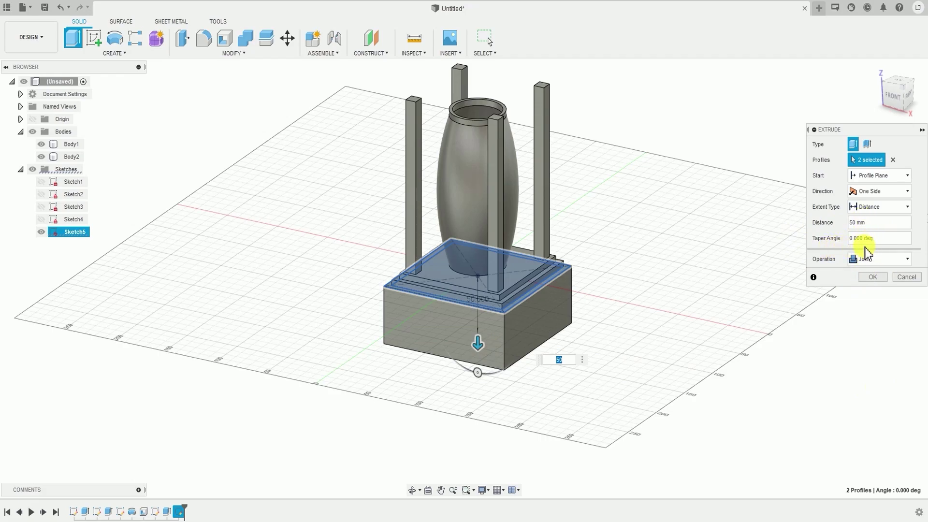
left_click(880, 260)
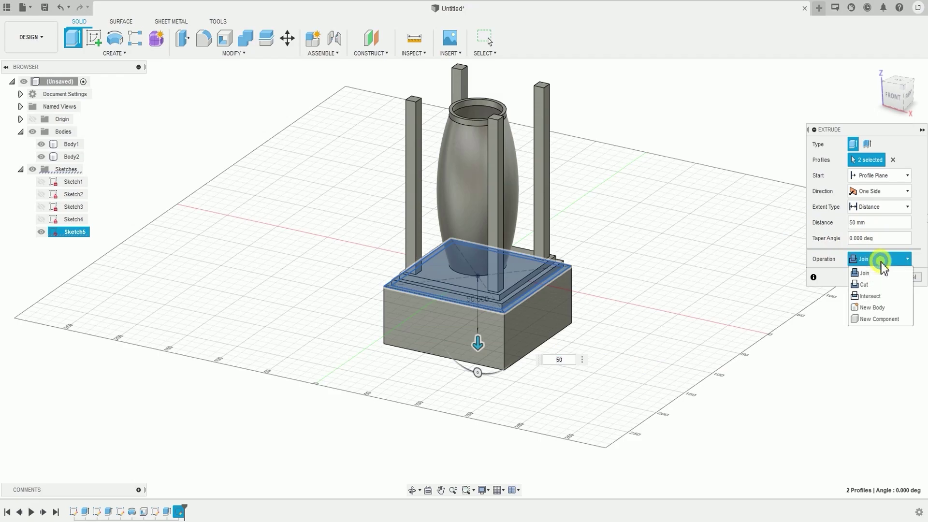
left_click(879, 308)
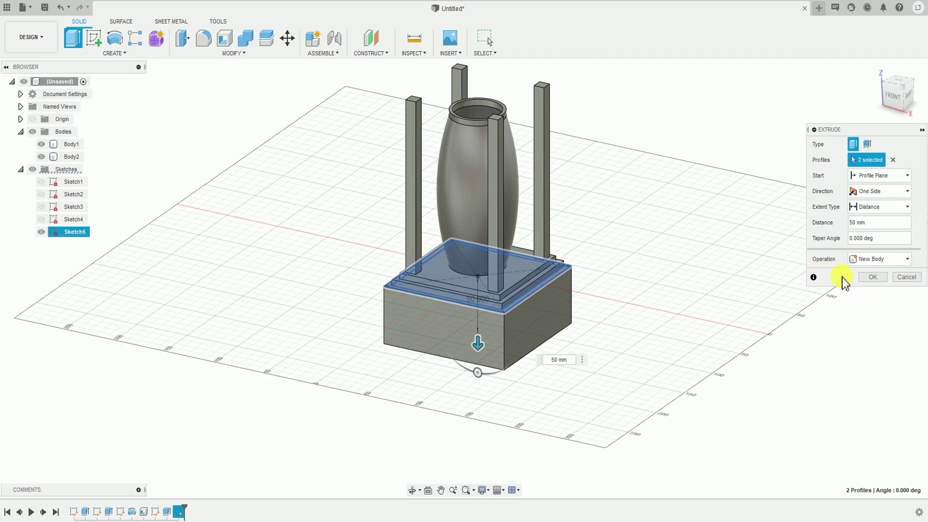
left_click(870, 278)
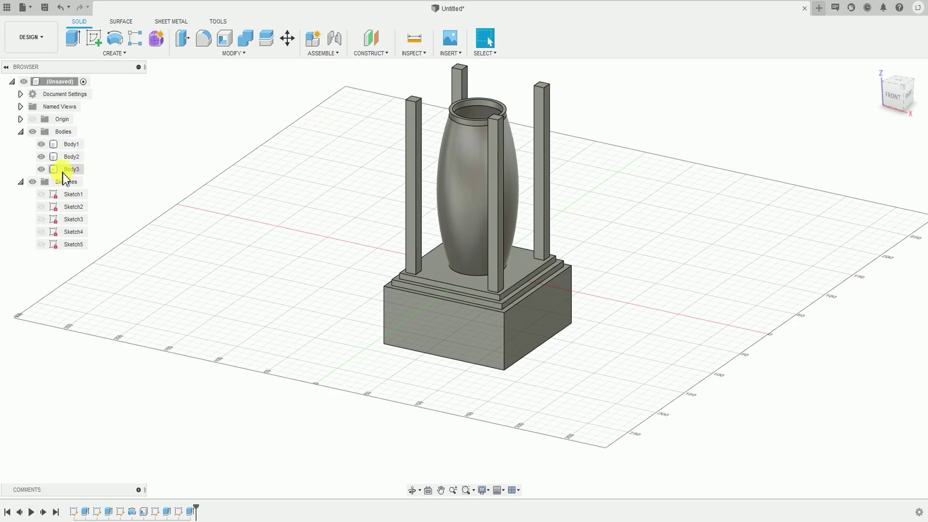
Step: Highlight Body1, Body2 and Body3 in turn to check which part of the model each one covers
scroll(391, 280, "up", 3)
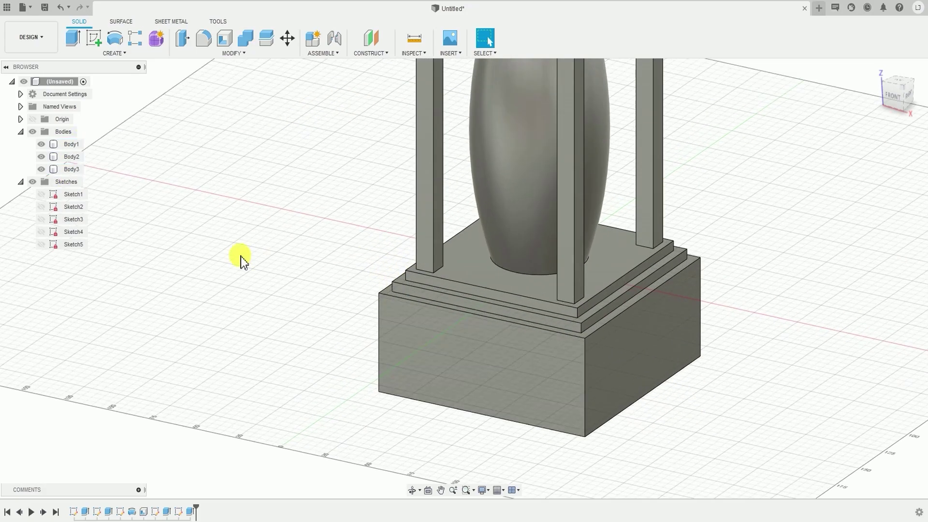
left_click(71, 145)
scroll(218, 250, "down", 4)
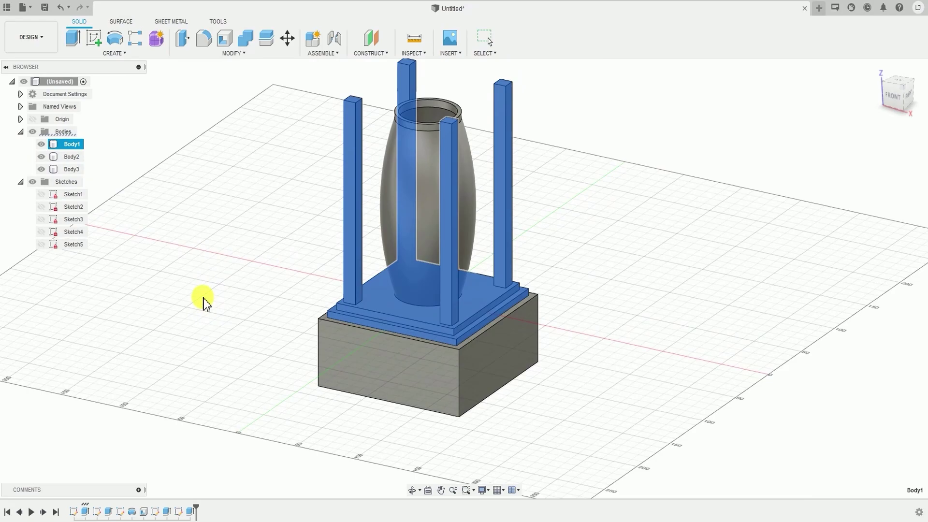
left_click(71, 157)
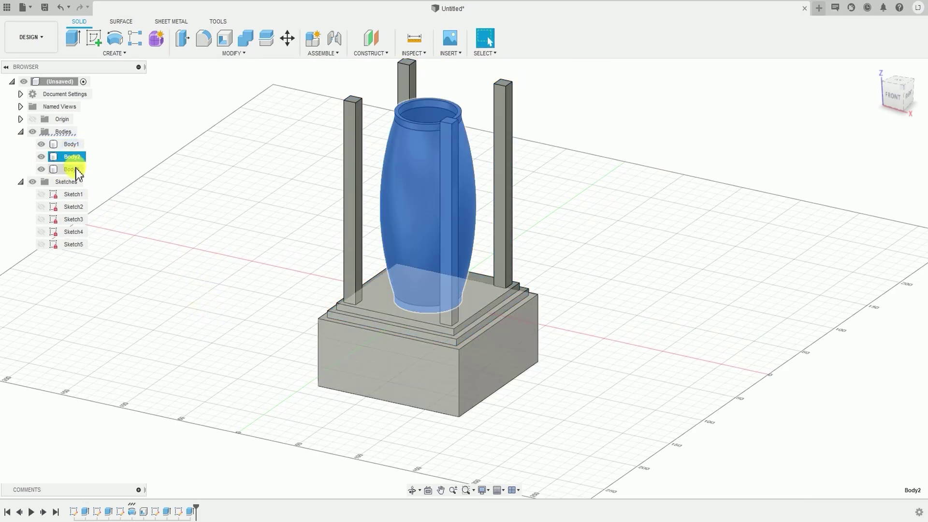
left_click(76, 169)
scroll(373, 269, "down", 3)
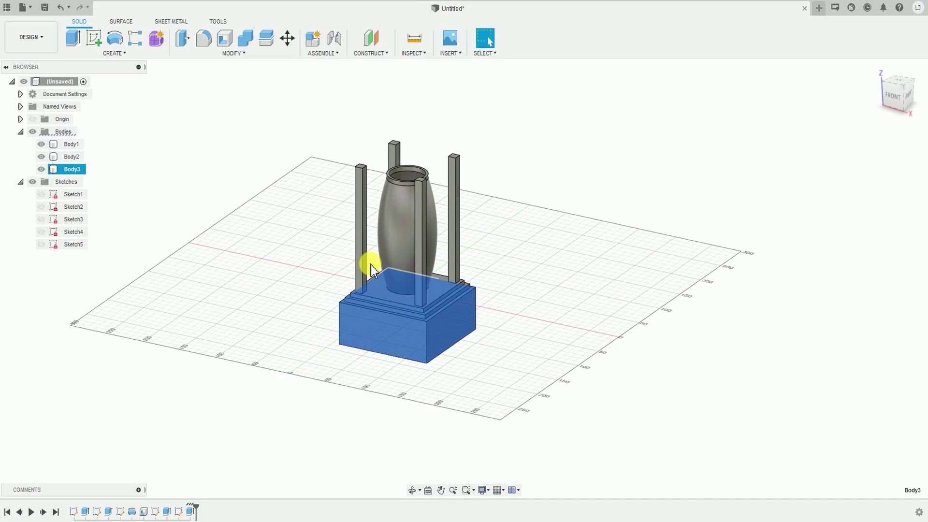
scroll(266, 263, "up", 4)
left_click(269, 271)
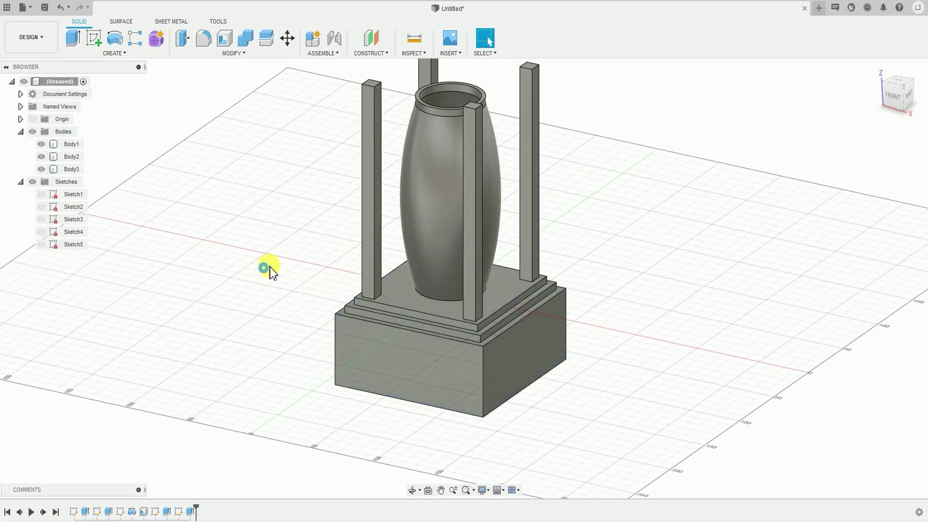
scroll(279, 262, "up", 3)
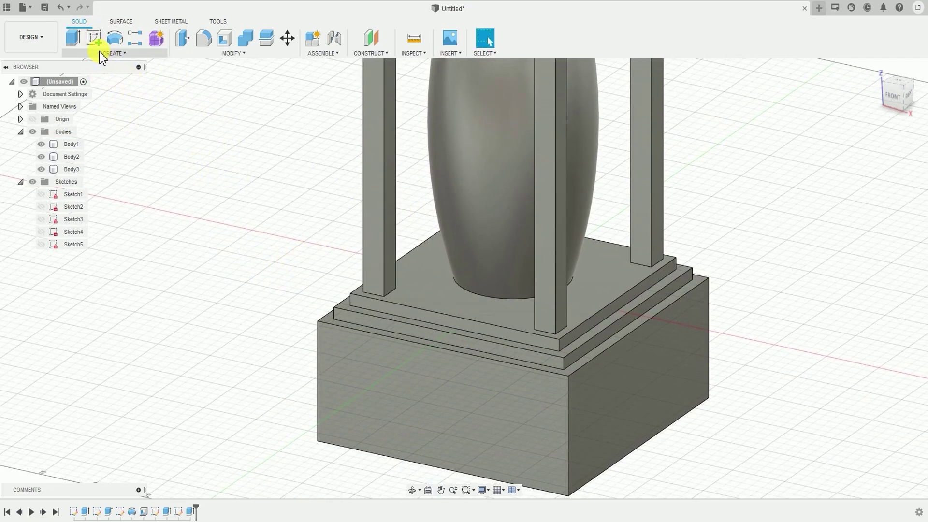
Step: Hide Body1 and Body2 so that only the new base block, Body3, is shown
left_click(77, 171)
left_click(158, 175)
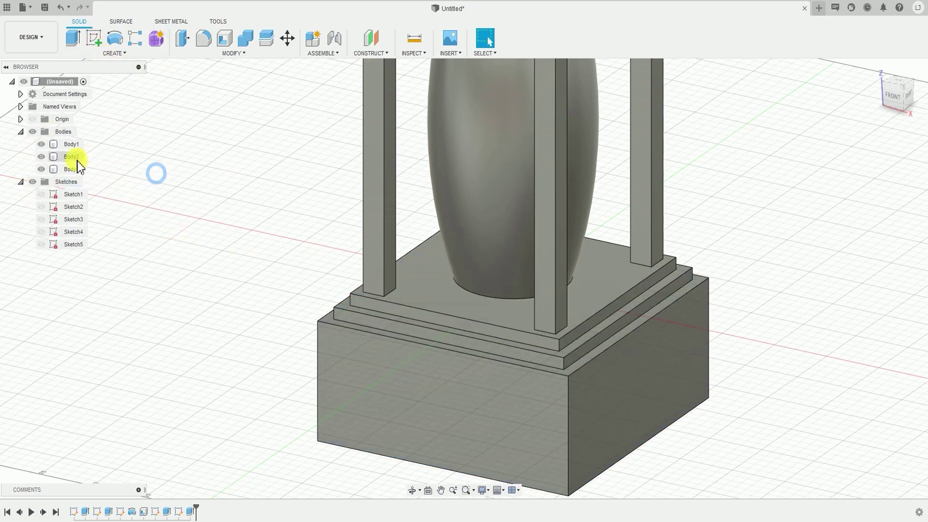
left_click(41, 145)
left_click(41, 157)
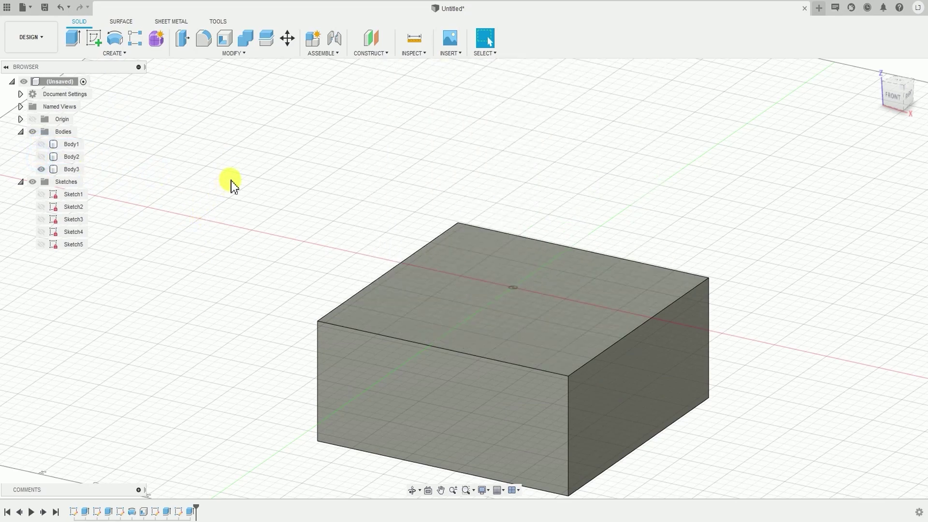
scroll(228, 181, "down", 2)
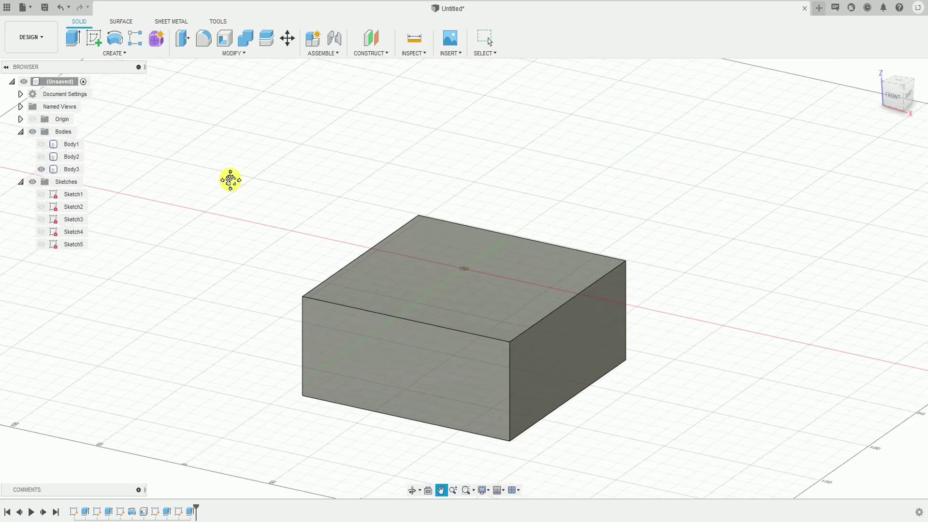
Step: Shell the base block with its top face open, using an inside thickness of 8 mm
left_click(231, 57)
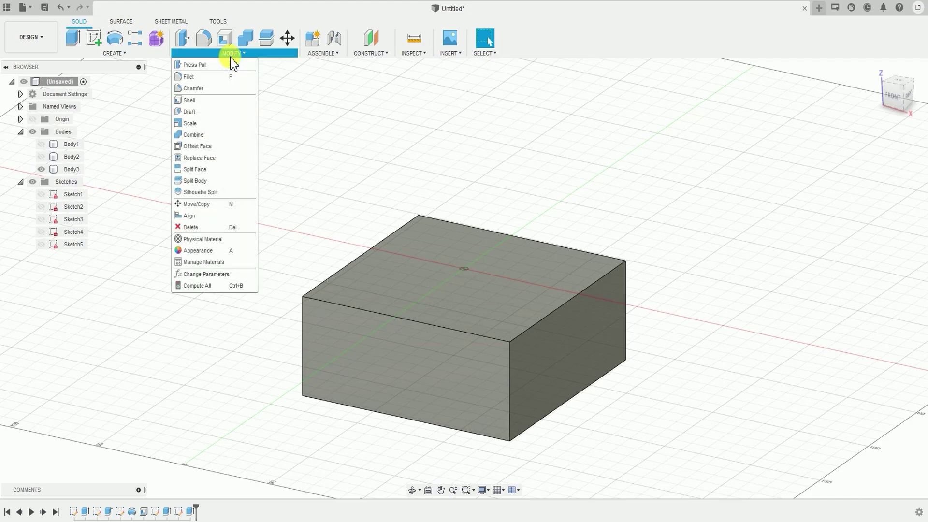
left_click(193, 101)
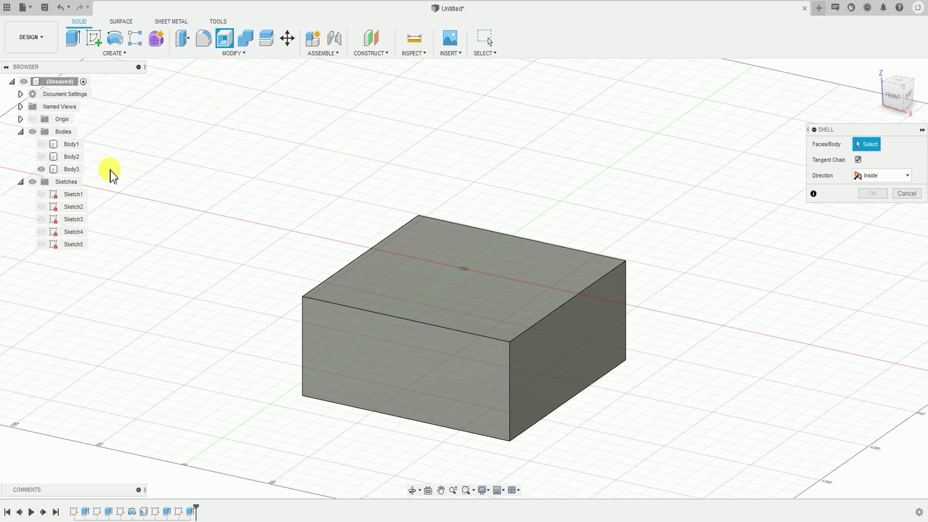
left_click(483, 297)
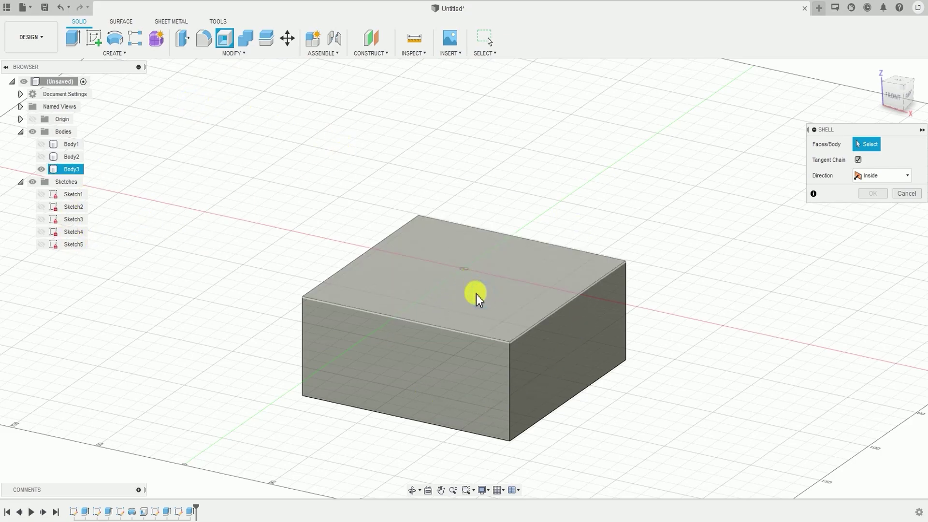
left_click(477, 293)
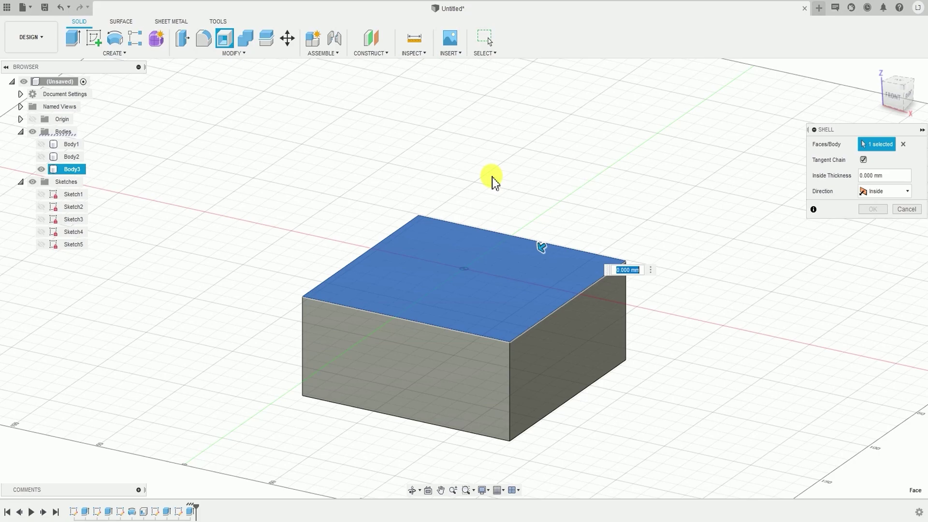
type("8")
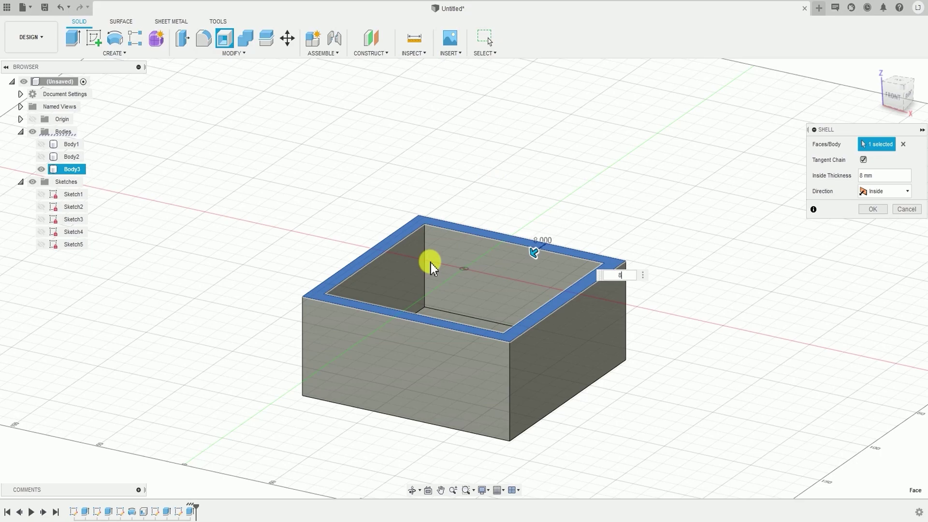
middle_click_drag(465, 288, 435, 323, "shift")
mouse_move(524, 337)
middle_mouse_down("shift")
mouse_move(497, 317)
mouse_move(491, 336)
middle_mouse_up("shift")
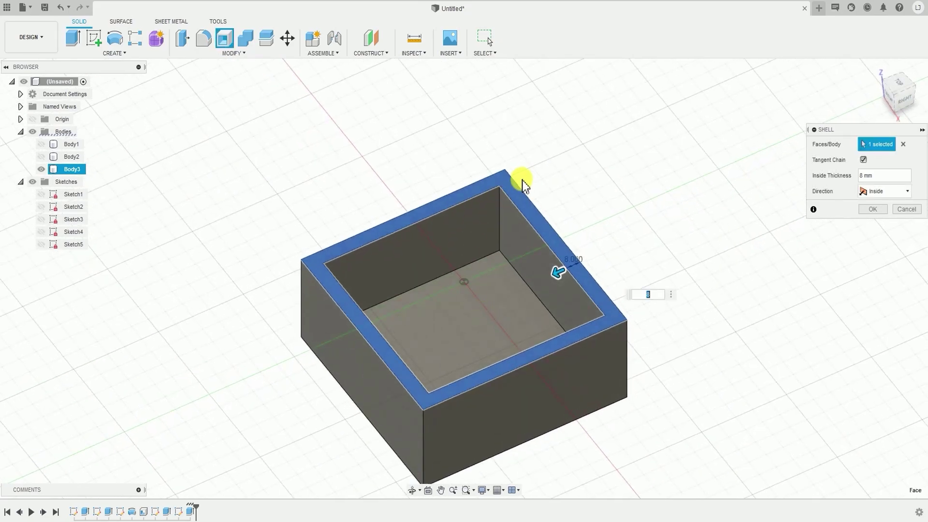
middle_click_drag(482, 396, 489, 385, "shift")
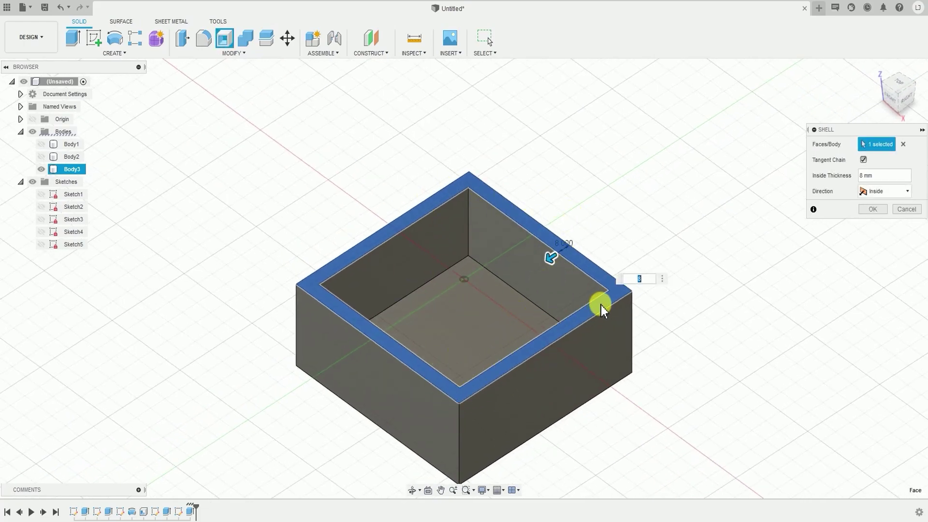
scroll(496, 346, "up", 3)
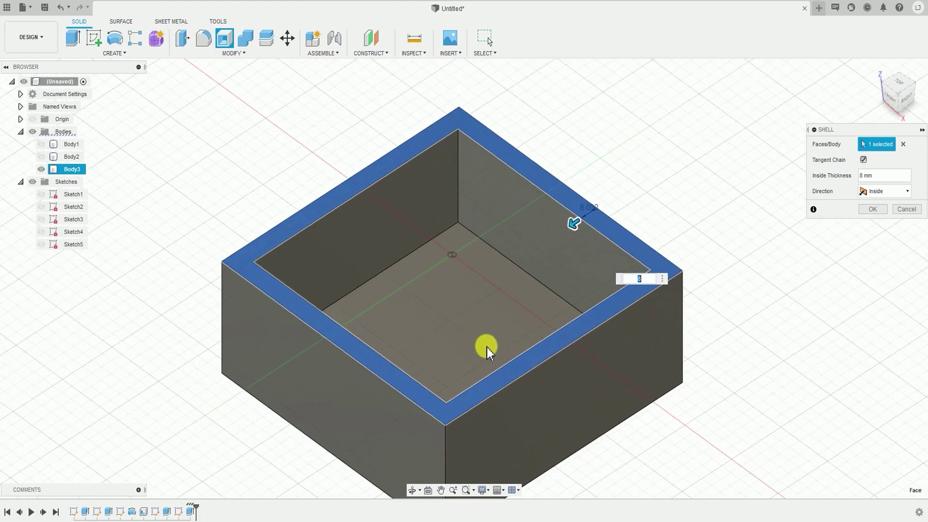
left_click(875, 210)
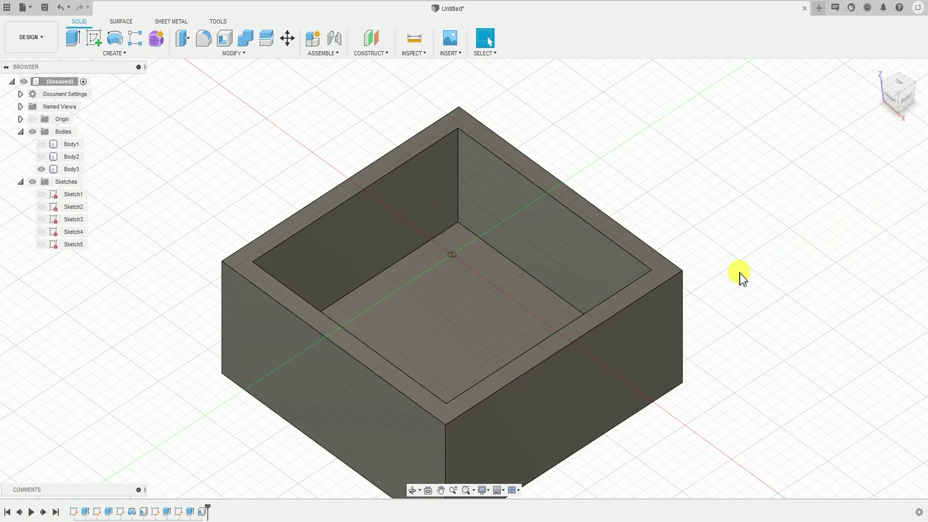
Step: Create a new sketch on the top rim face of the hollow base box
scroll(740, 276, "down", 3)
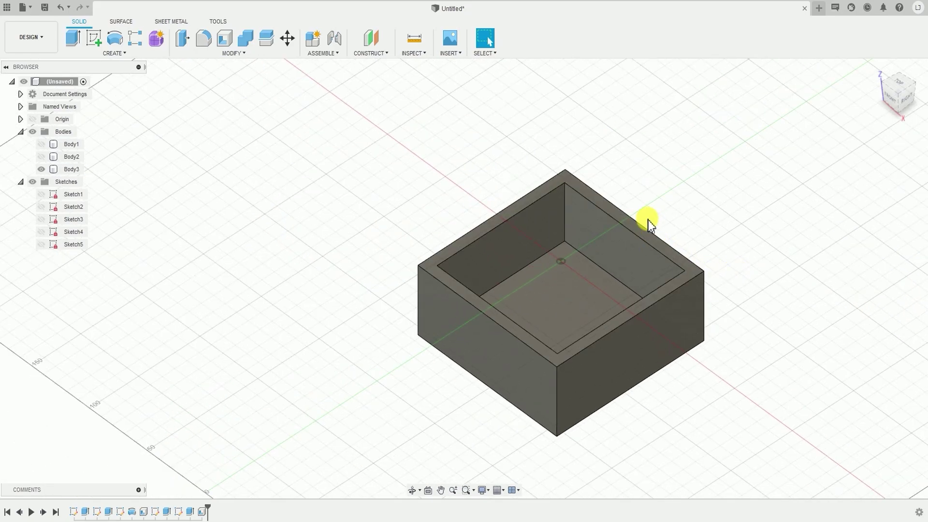
mouse_move(576, 318)
middle_mouse_down("shift")
mouse_move(569, 296)
mouse_move(584, 298)
mouse_move(570, 306)
middle_mouse_up("shift")
middle_click_drag(464, 286, 331, 263)
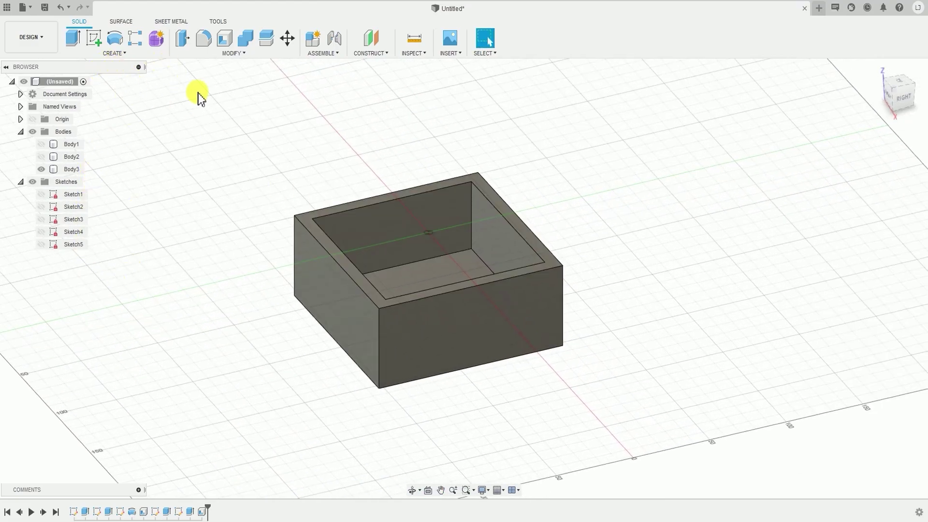
left_click(106, 53)
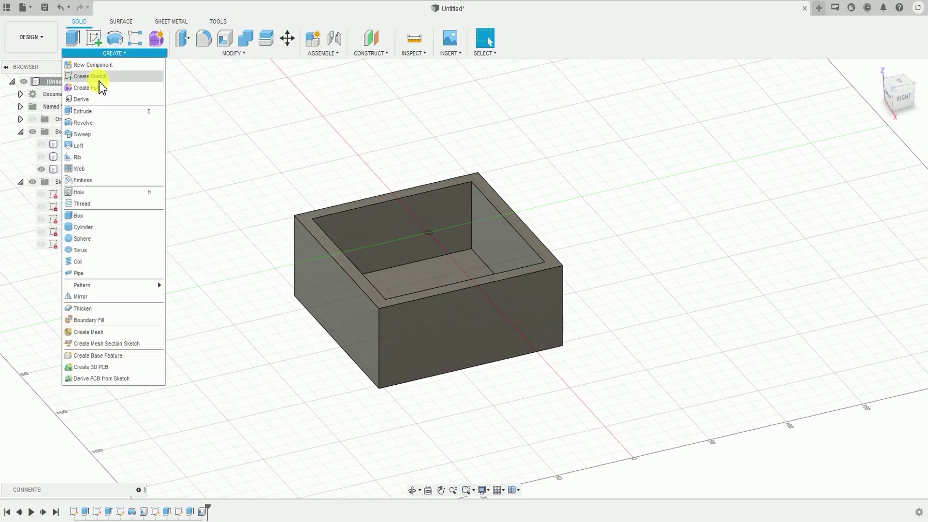
left_click(98, 80)
scroll(297, 154, "up", 2)
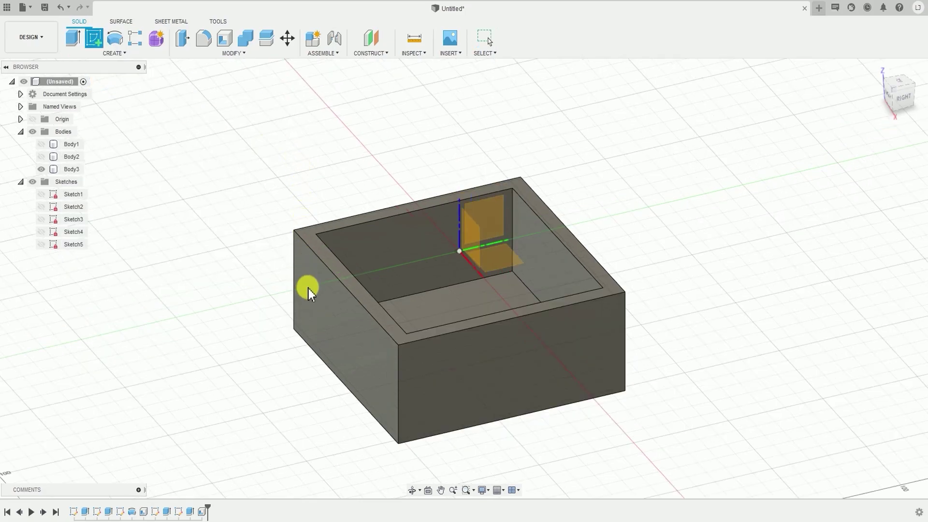
left_click(317, 243)
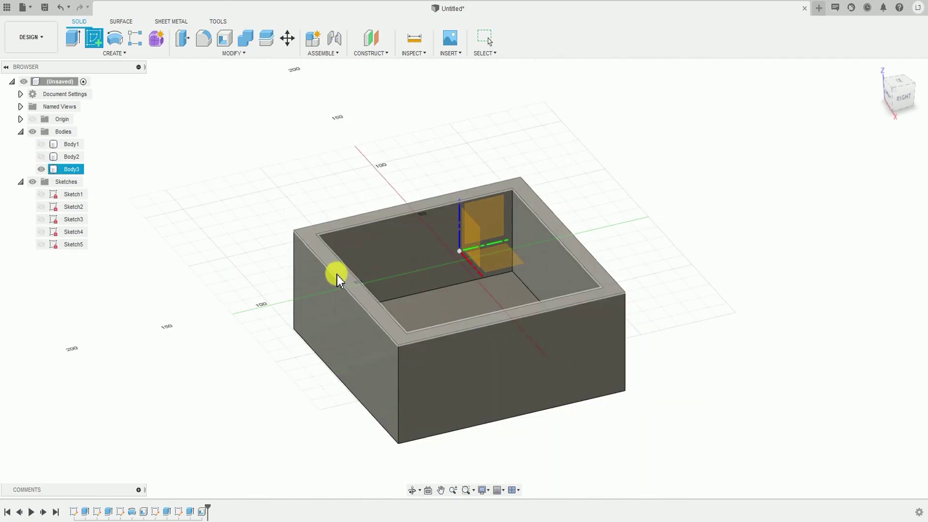
left_click(337, 275)
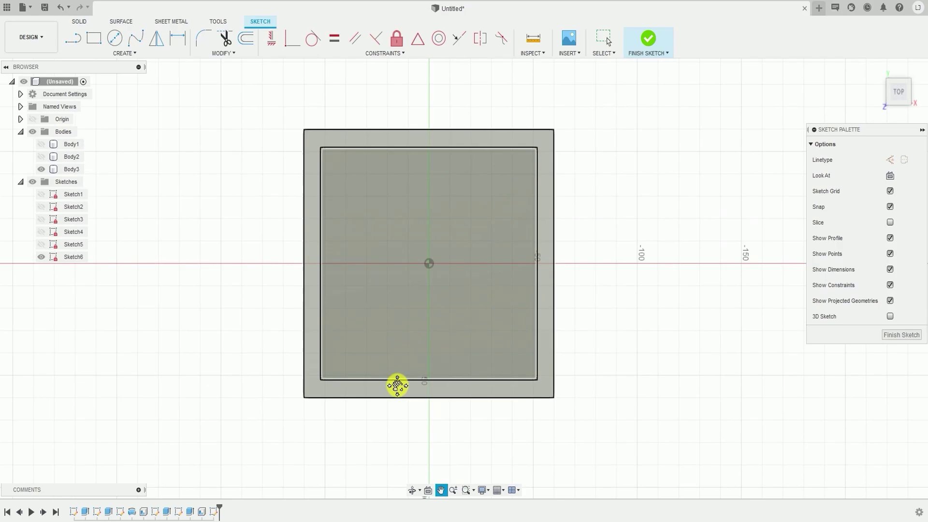
mouse_move(351, 100)
middle_mouse_down("shift")
mouse_move(401, 182)
mouse_move(416, 138)
middle_mouse_up("shift")
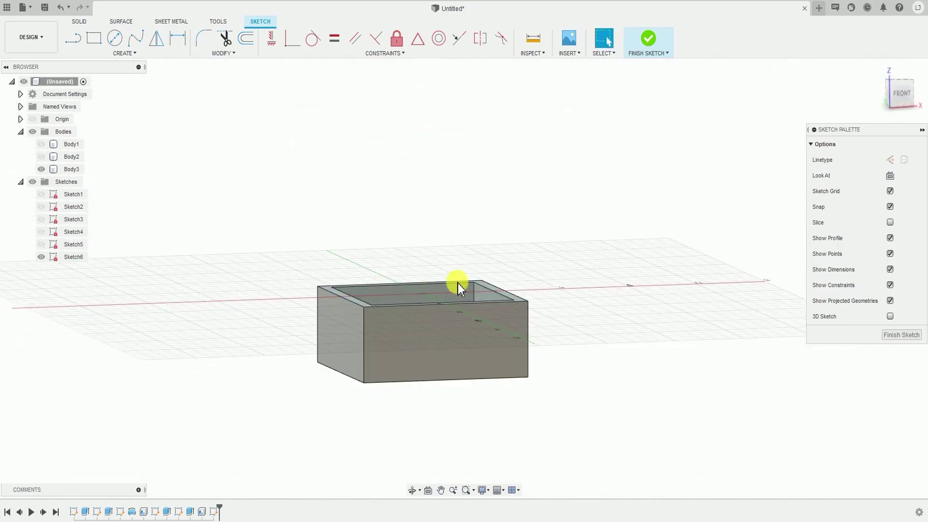
middle_click_drag(377, 321, 363, 310, "shift")
scroll(363, 311, "up", 2)
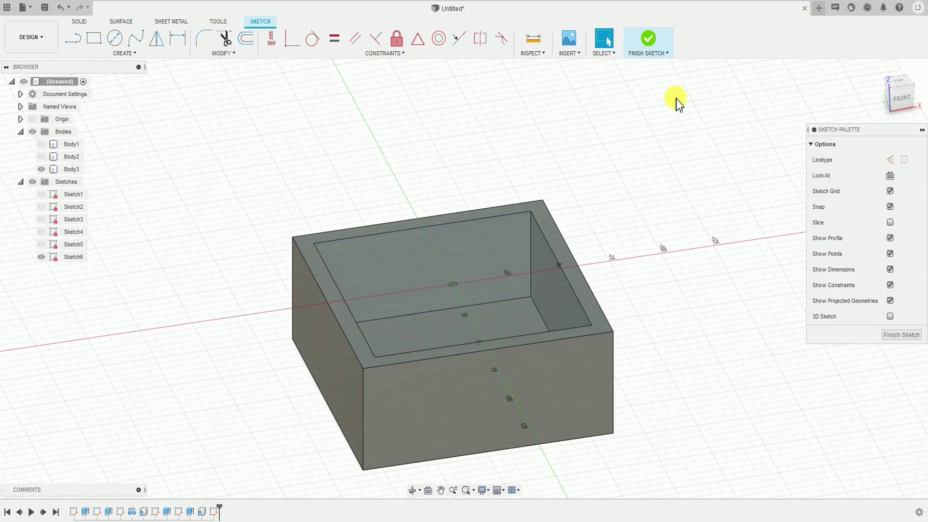
Step: Offset the inner edge of the box rim outward by 3 mm and finish the sketch
left_click(902, 81)
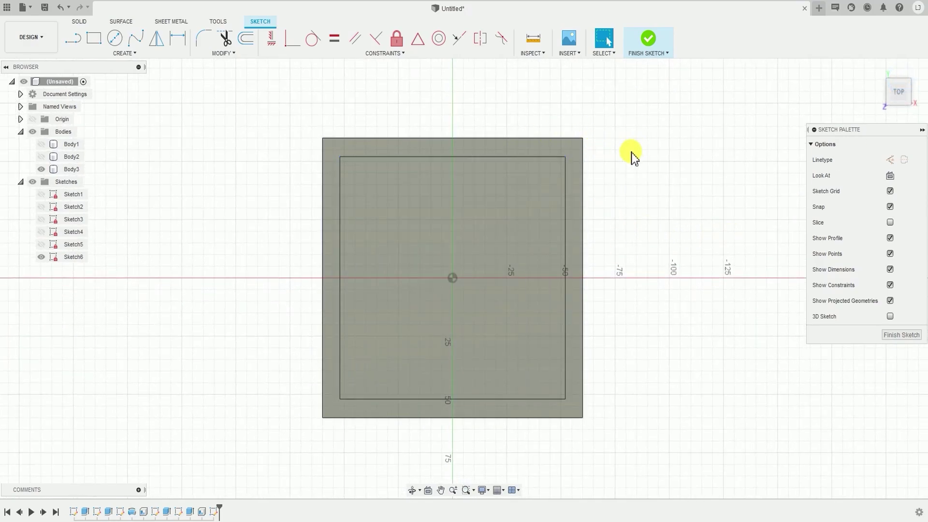
left_click(209, 53)
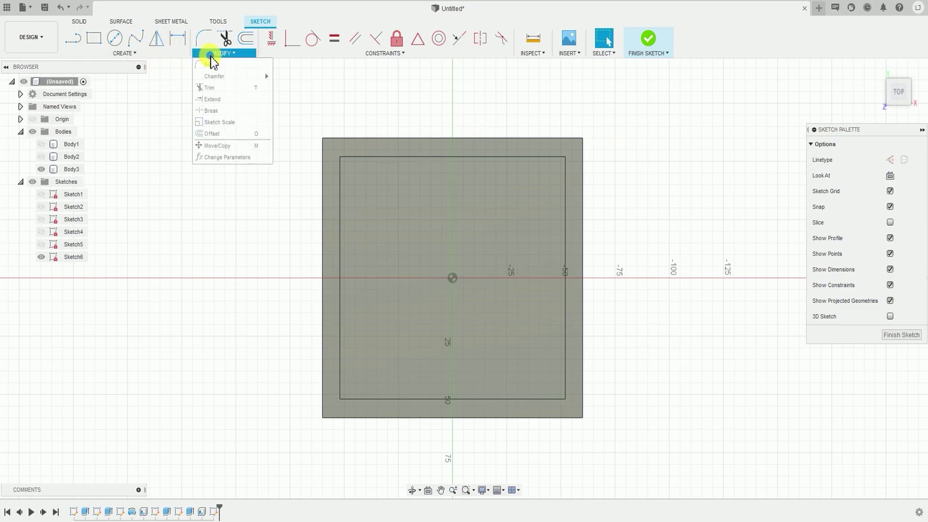
left_click(223, 135)
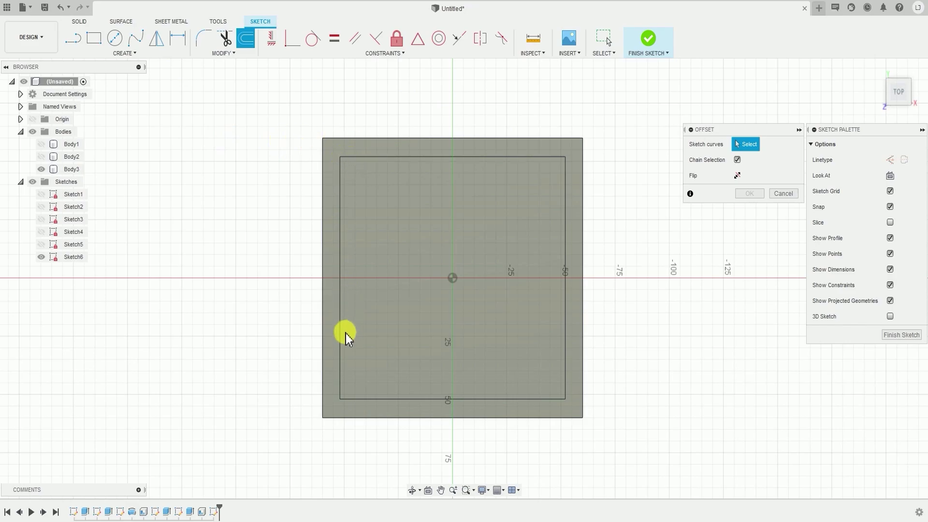
left_click(405, 157)
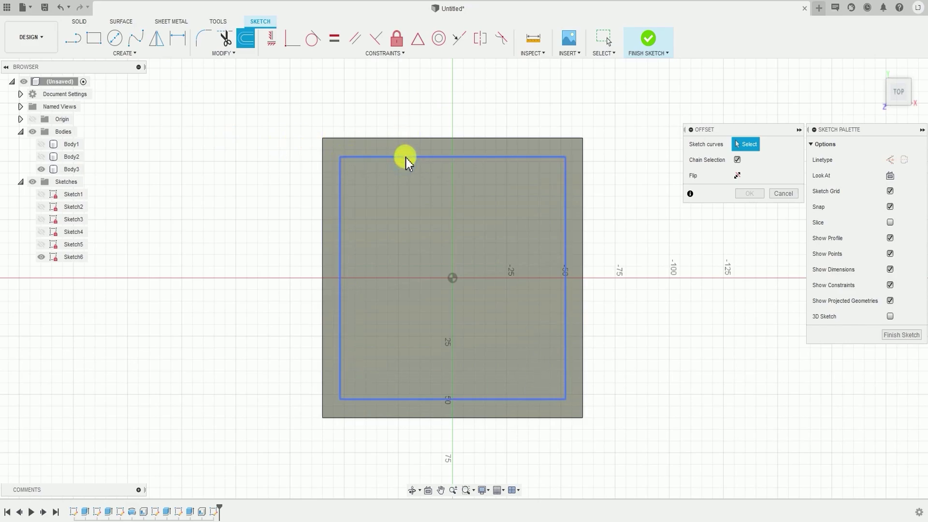
left_click(405, 157)
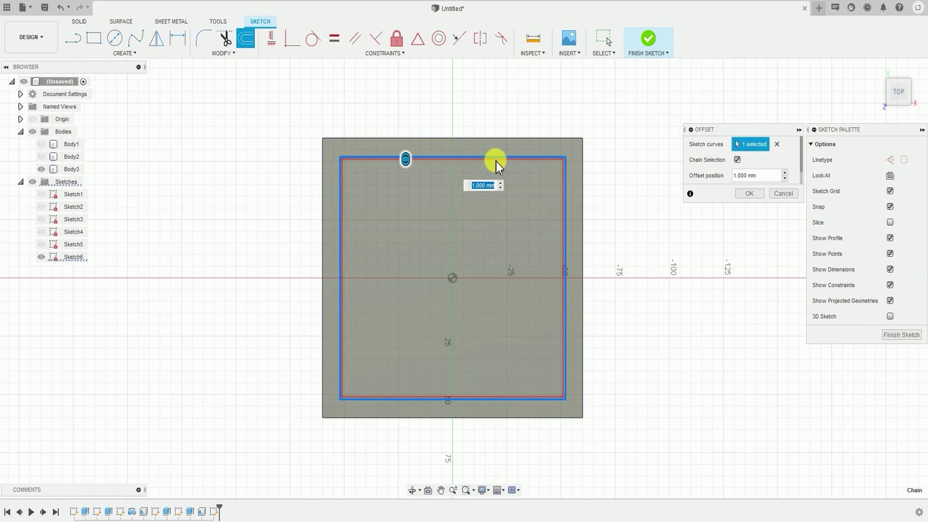
type("3")
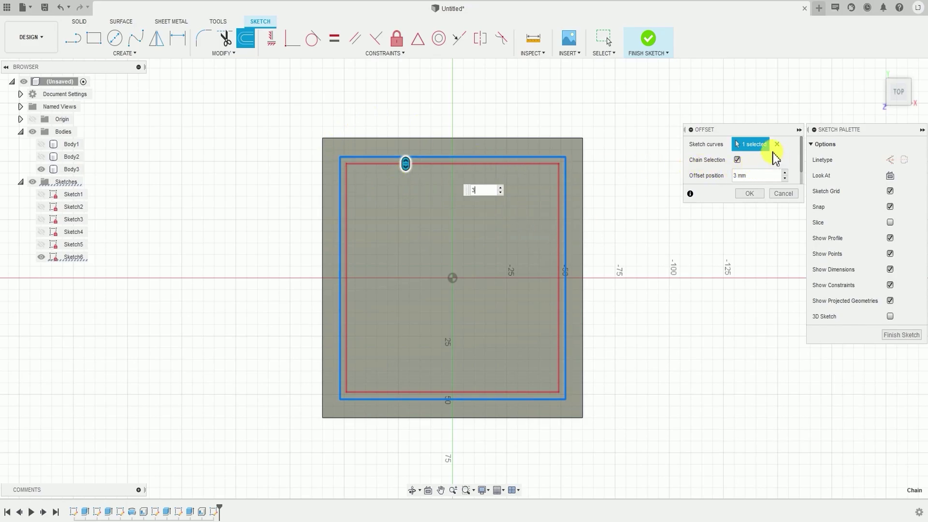
scroll(789, 163, "down", 1)
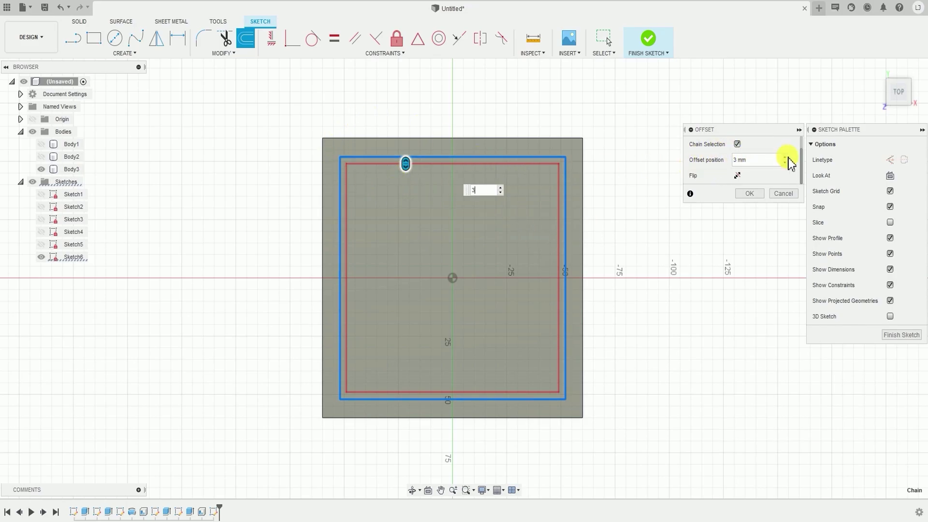
left_click(738, 177)
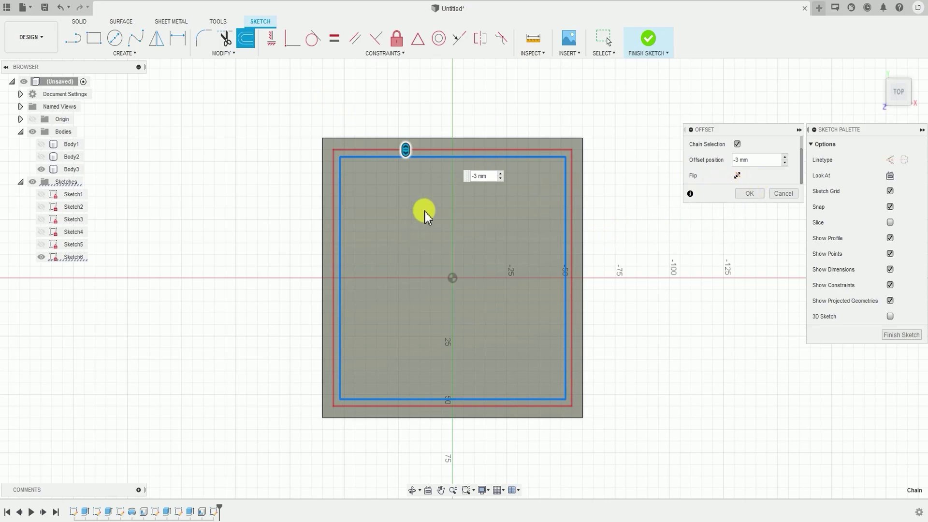
left_click(748, 194)
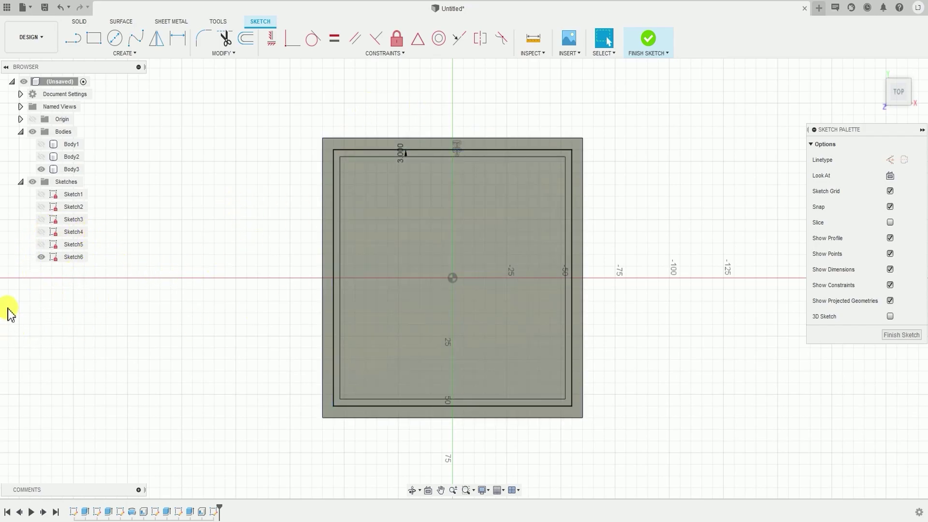
left_click(647, 41)
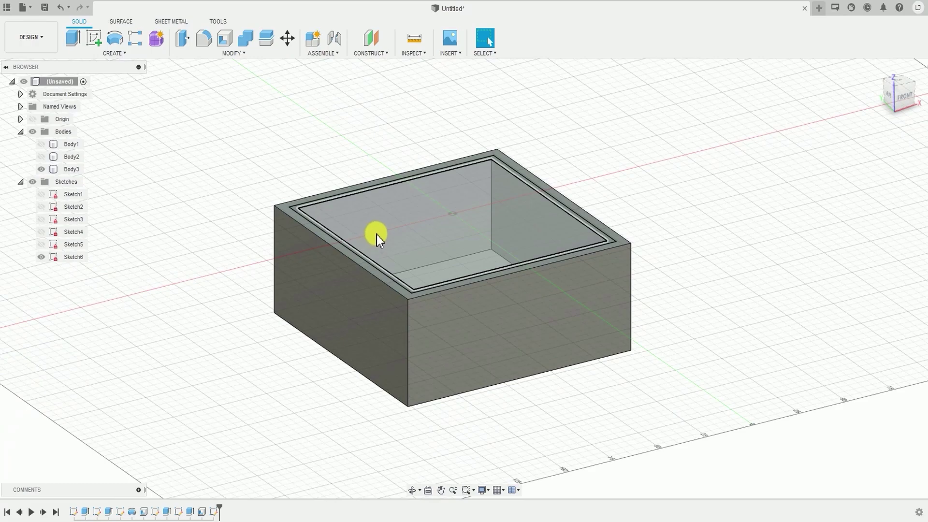
Step: Extrude the 3 mm ring profile around the opening by -5 mm as a cut to form a recessed ledge in the rim
left_click(124, 54)
left_click(109, 116)
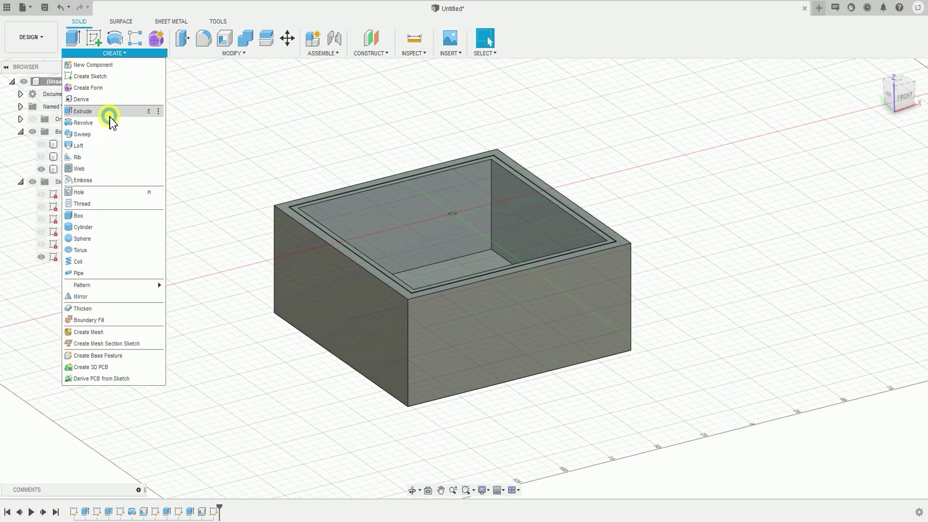
scroll(349, 218, "up", 3)
scroll(278, 222, "down", 2)
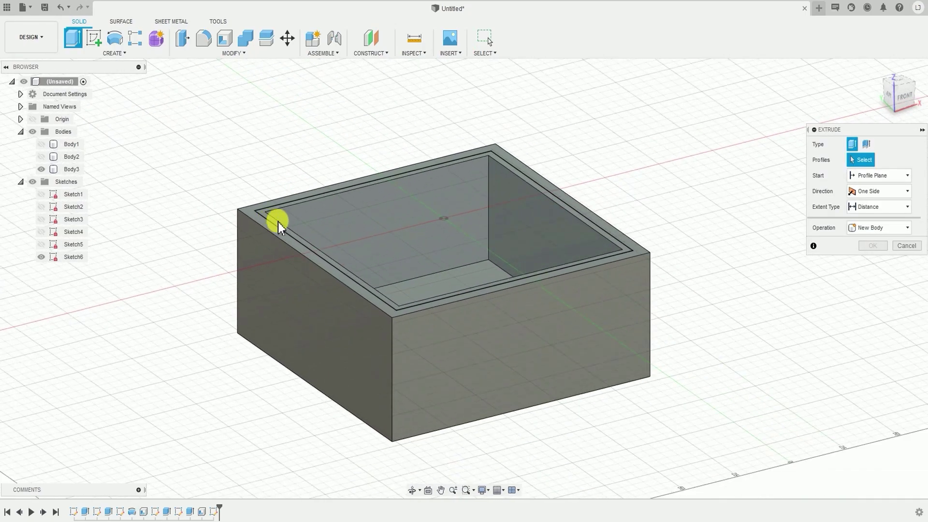
scroll(314, 266, "up", 5)
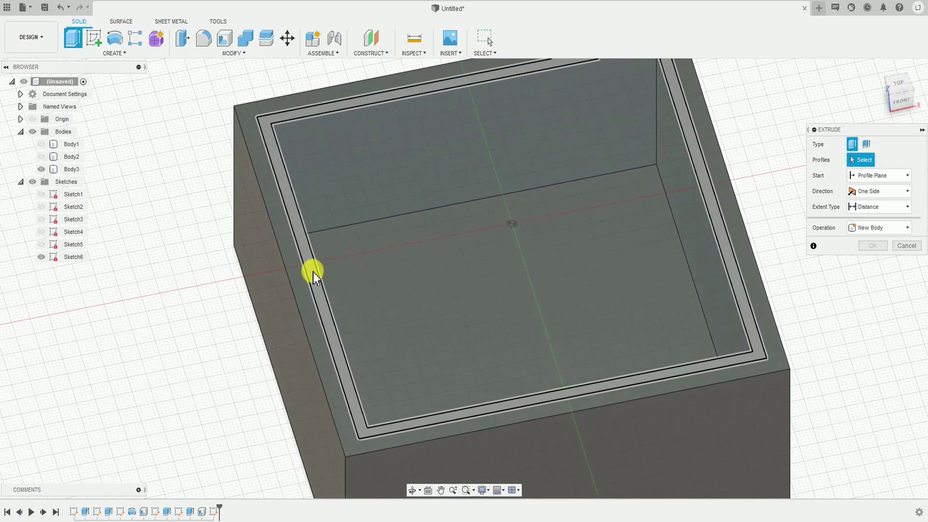
left_click(314, 271)
scroll(512, 363, "down", 2)
middle_click_drag(512, 363, 453, 381)
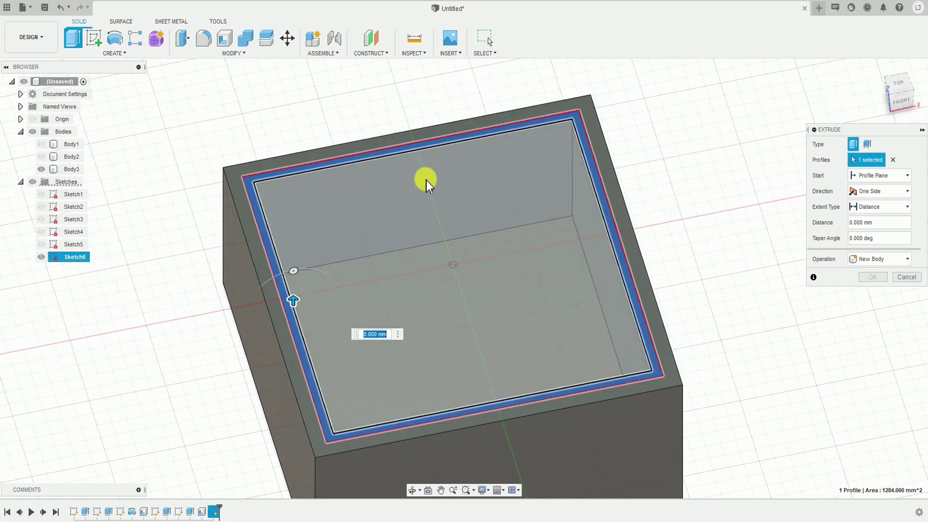
middle_click_drag(411, 234, 393, 196, "shift")
type("-5")
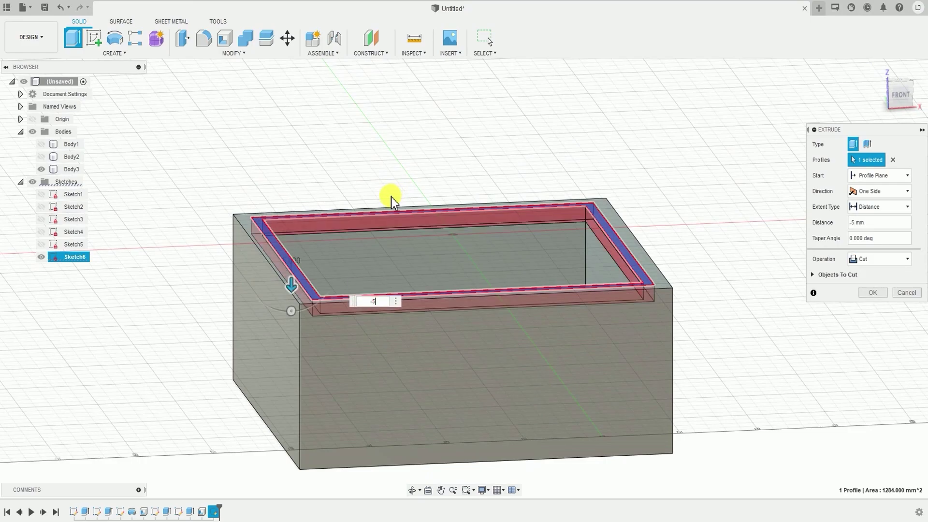
middle_click_drag(355, 261, 350, 239, "shift")
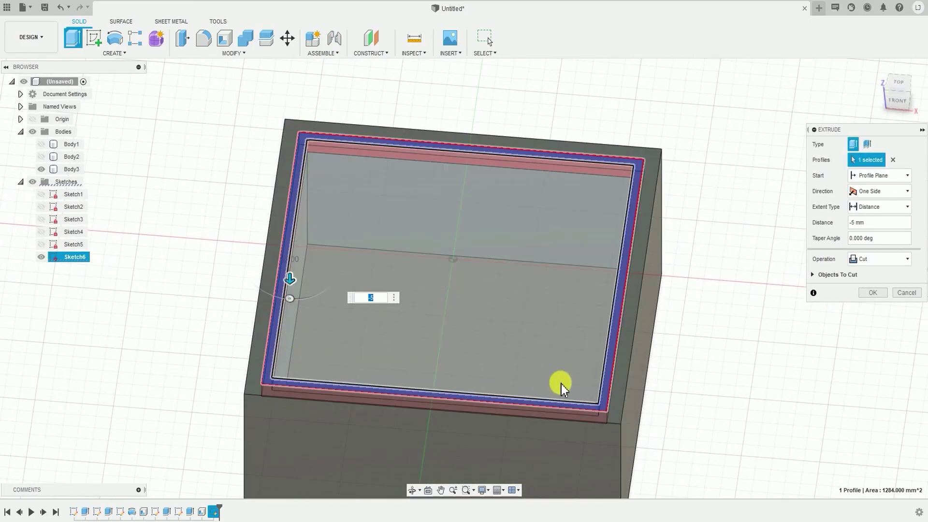
middle_click_drag(311, 176, 311, 161, "shift")
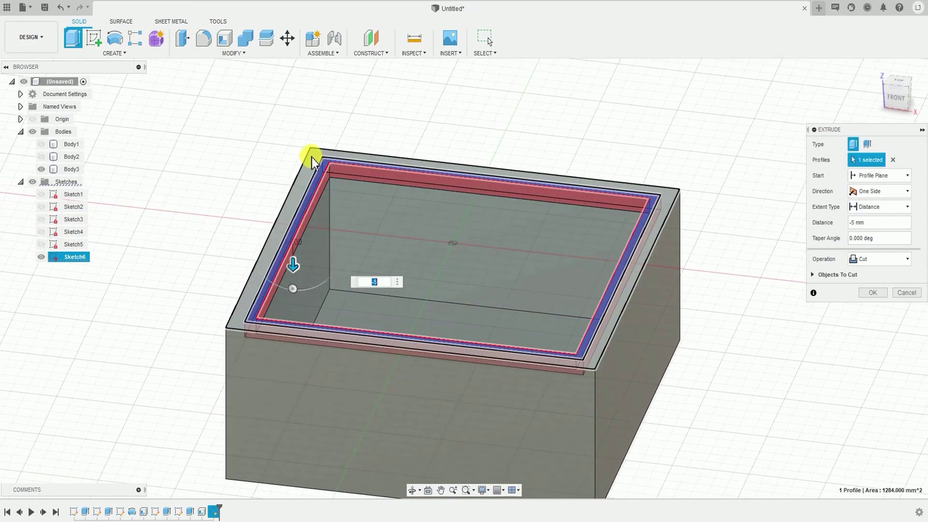
middle_click_drag(564, 375, 602, 363, "shift")
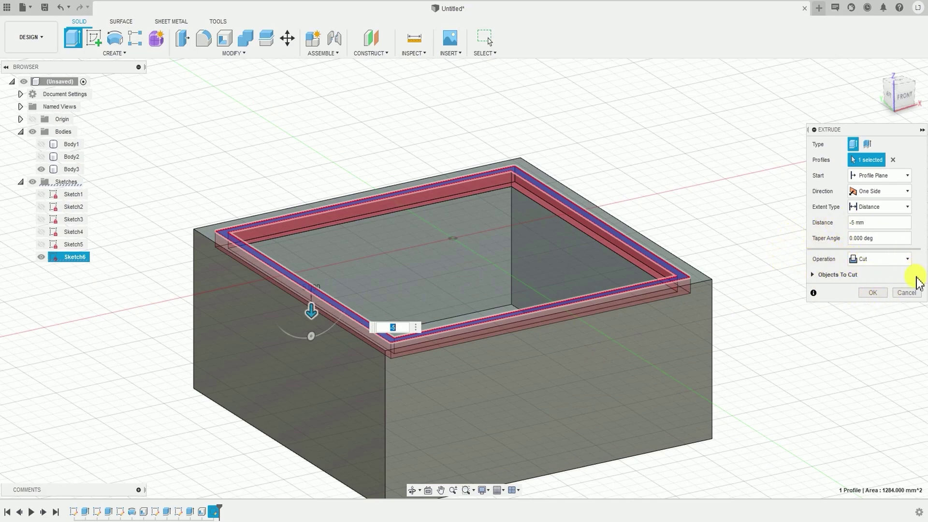
left_click(873, 294)
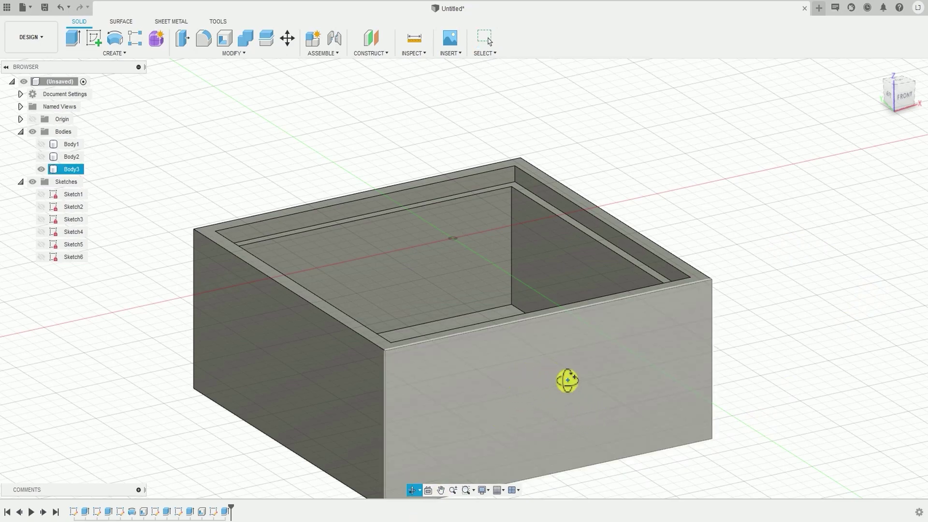
Step: Inspect the recessed rim, then show Body1 to check how the stepped plinth sits in it
middle_click_drag(568, 382, 299, 355, "shift")
scroll(299, 355, "down", 1)
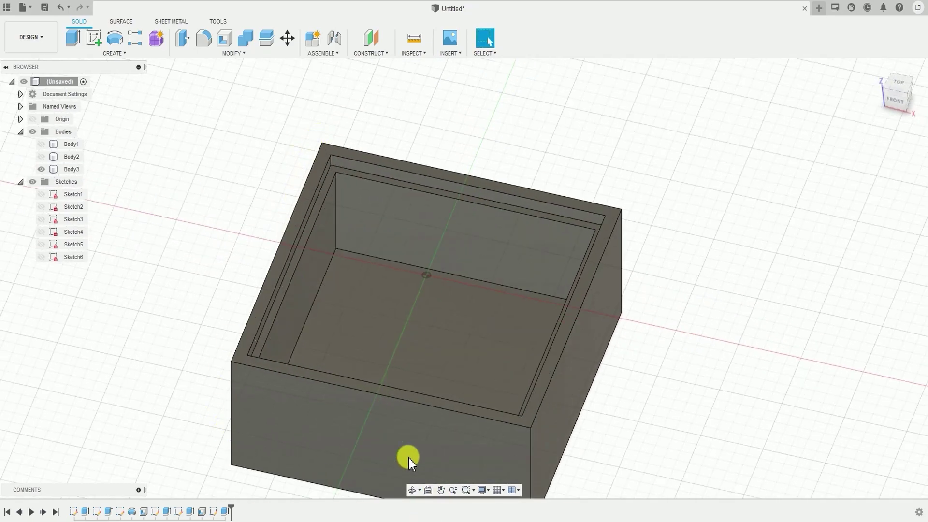
middle_click_drag(579, 399, 629, 394)
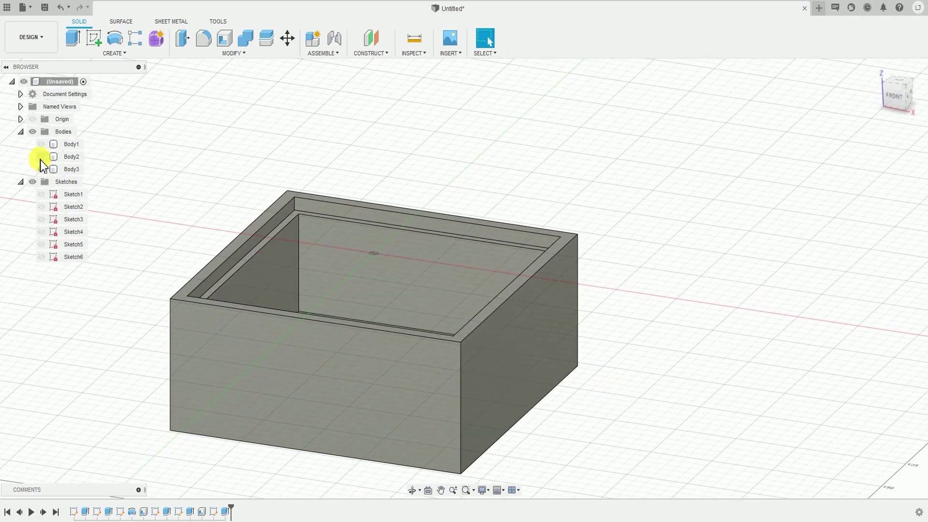
left_click(44, 145)
left_click(42, 144)
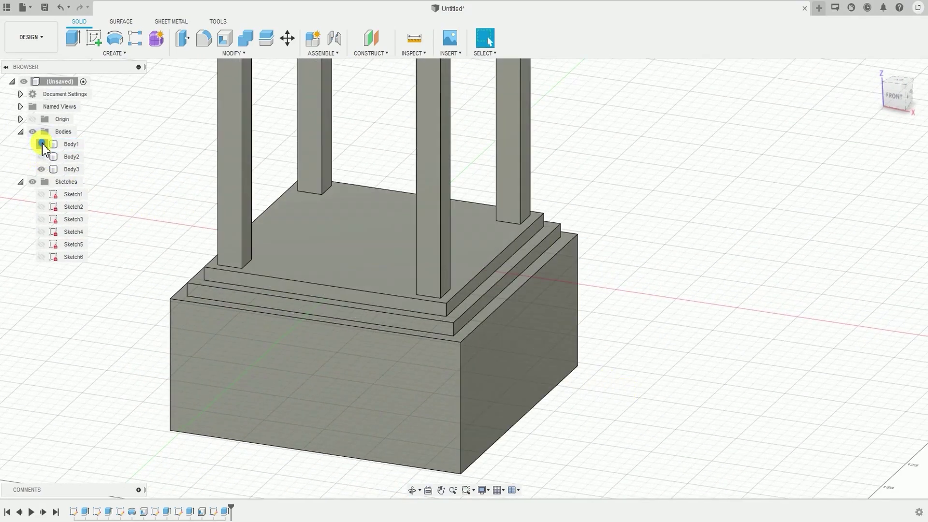
left_click(42, 144)
left_click(41, 144)
left_click(42, 144)
left_click(42, 144)
left_click(41, 144)
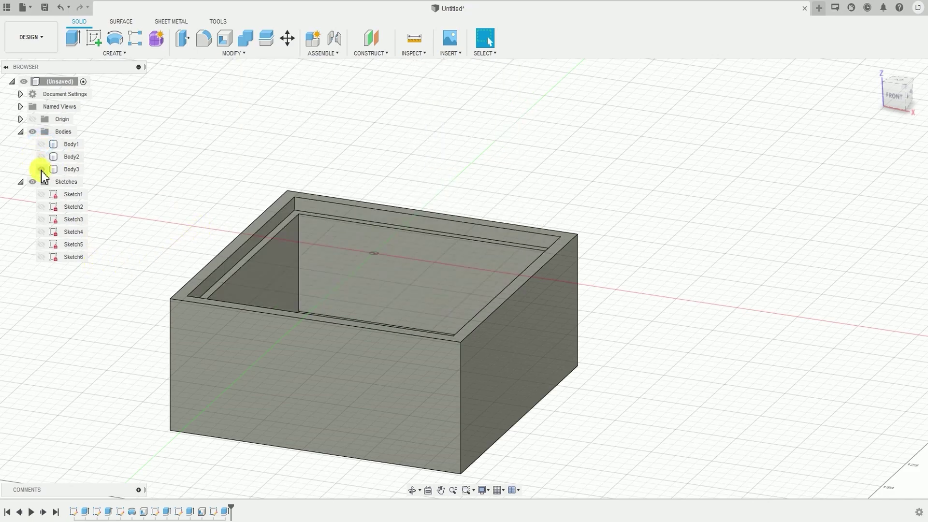
left_click(41, 144)
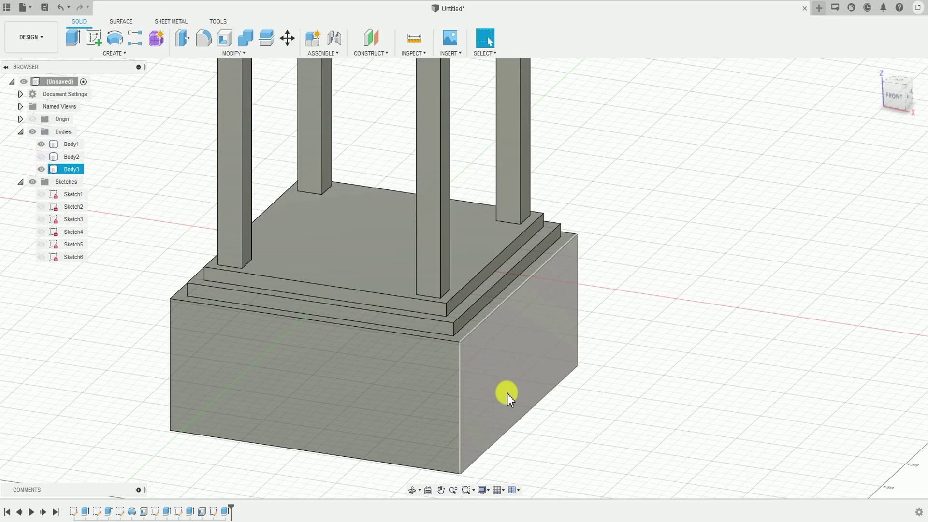
Step: Toggle the visibility of Body3 to compare the plinth with and without the base box beneath it
middle_click_drag(133, 264, 165, 292, "shift")
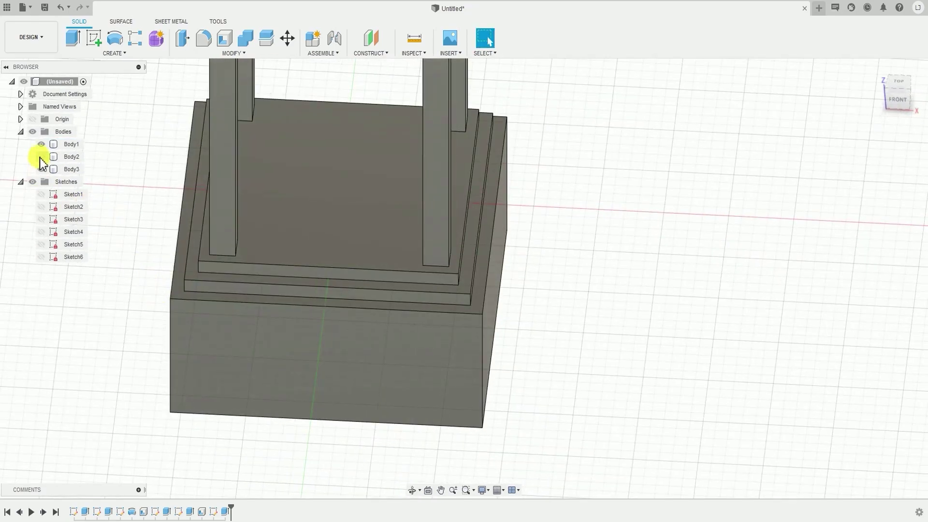
middle_click_drag(216, 235, 271, 311, "shift")
left_click(48, 170)
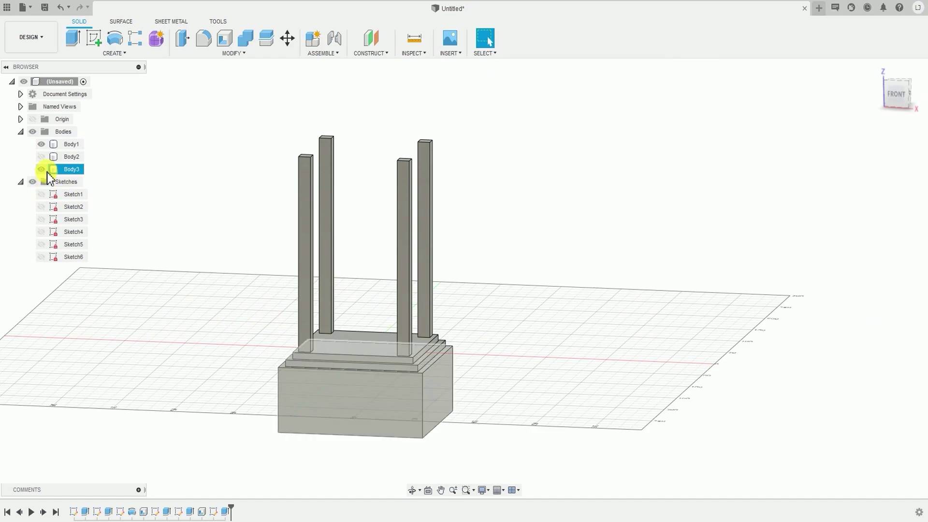
left_click(46, 170)
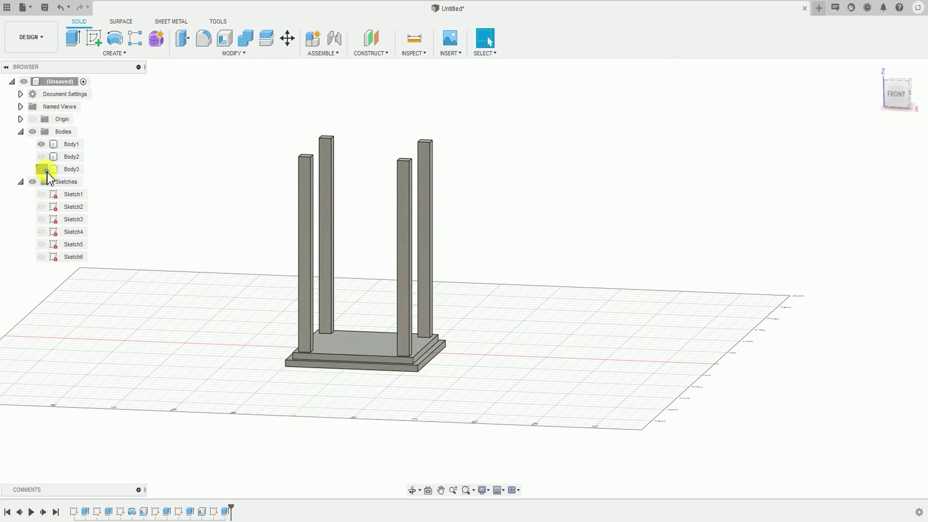
left_click(46, 171)
left_click(46, 171)
left_click(46, 170)
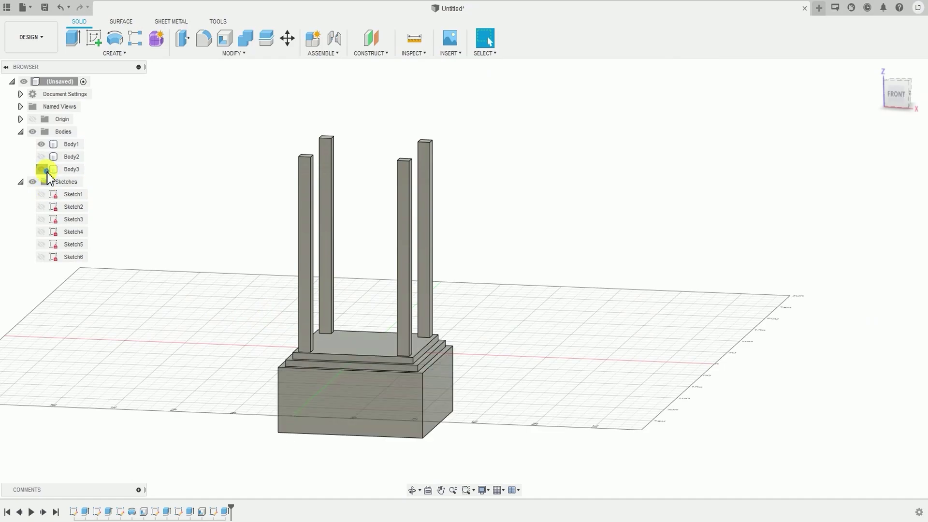
left_click(46, 170)
scroll(290, 358, "up", 3)
middle_click_drag(313, 373, 220, 315)
left_click(43, 171)
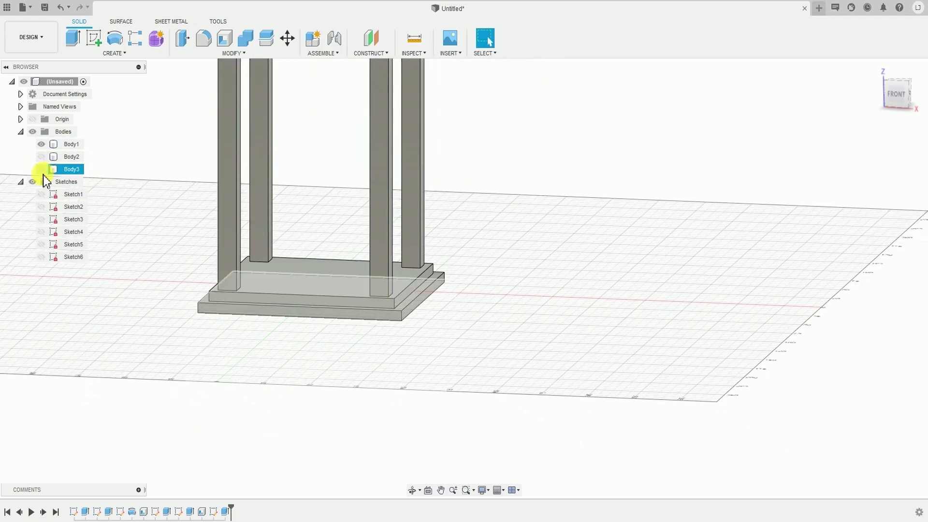
Step: Toggle the visibility of Body1 to compare the open recess of the base box with the plinth in place
middle_click_drag(170, 201, 176, 248, "shift")
left_click(44, 144)
left_click(44, 144)
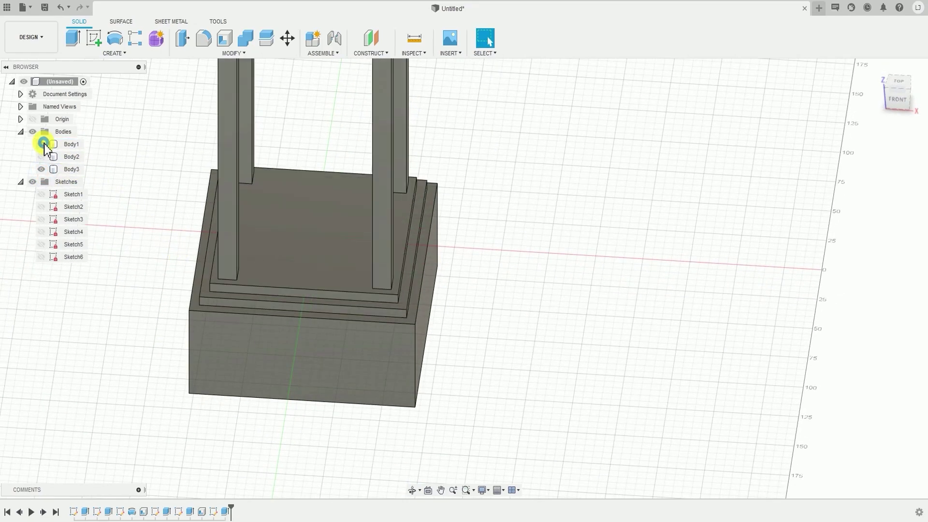
left_click(44, 144)
left_click(44, 144)
left_click(44, 144)
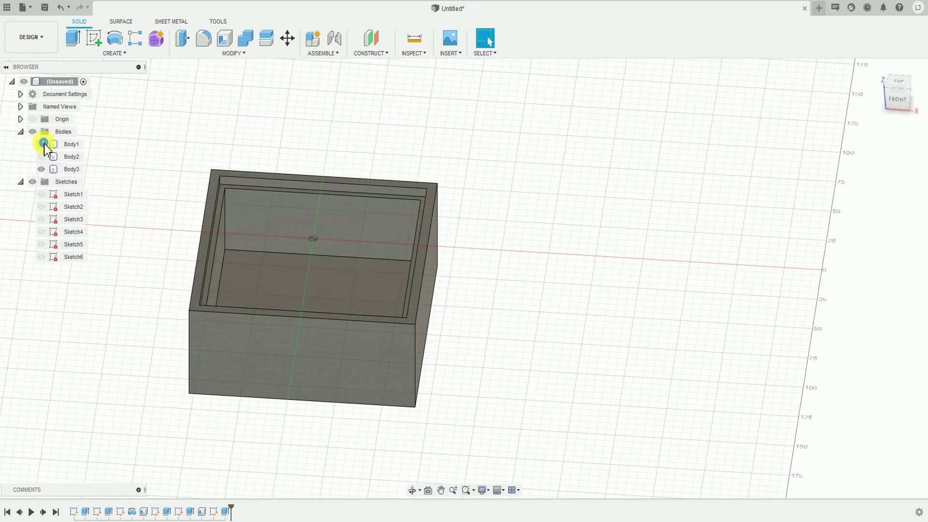
left_click(44, 144)
Step: Hide the base box Body3 so that the underside of the plinth is exposed
scroll(234, 318, "up", 2)
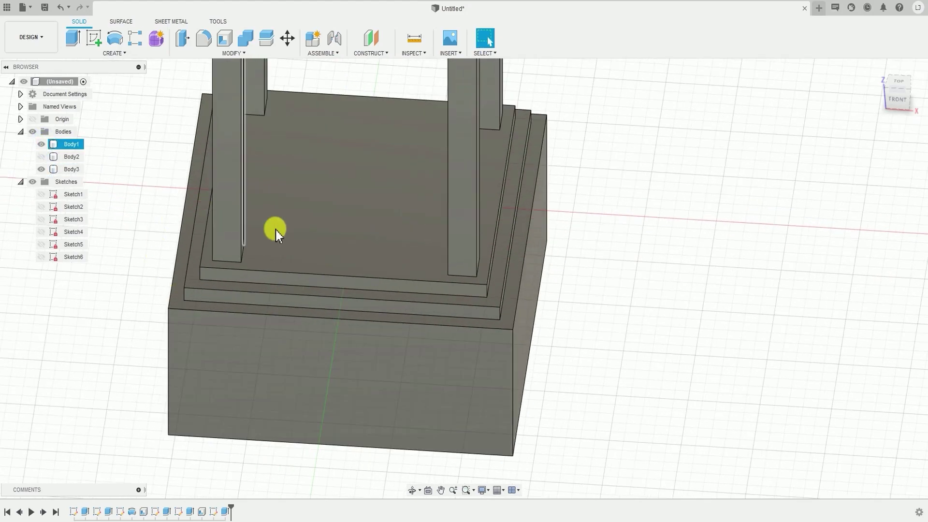
scroll(198, 262, "up", 2)
left_click(42, 169)
scroll(310, 357, "down", 2)
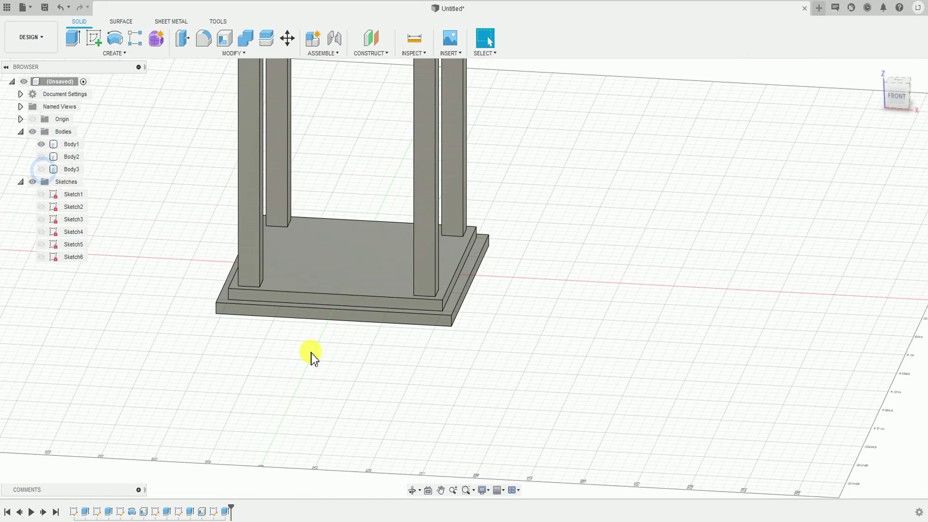
middle_click_drag(417, 367, 450, 401)
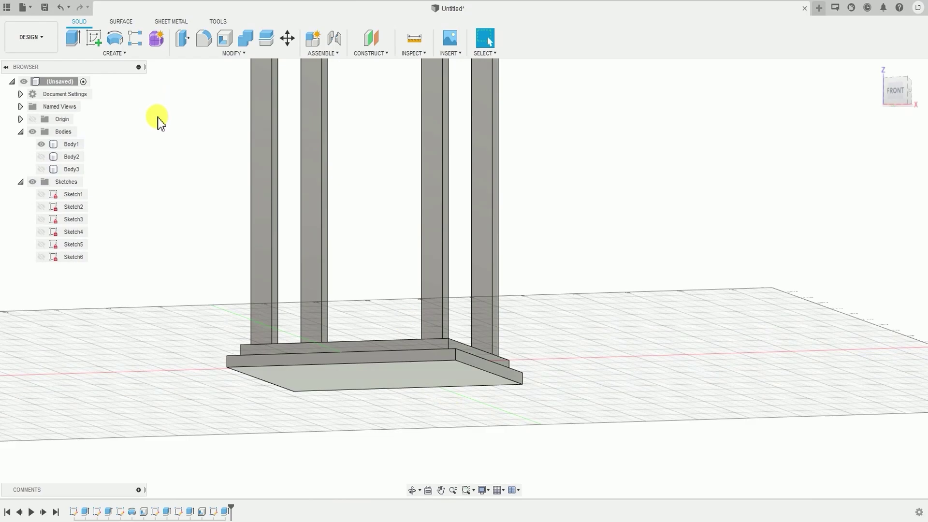
Step: Extrude the underside face of the plinth 5 mm, joined to the existing body
left_click(128, 54)
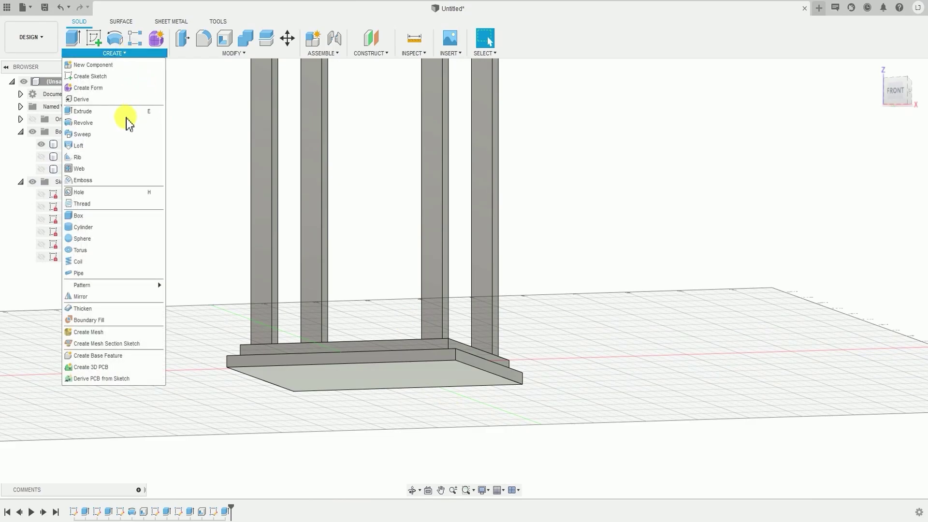
left_click(112, 112)
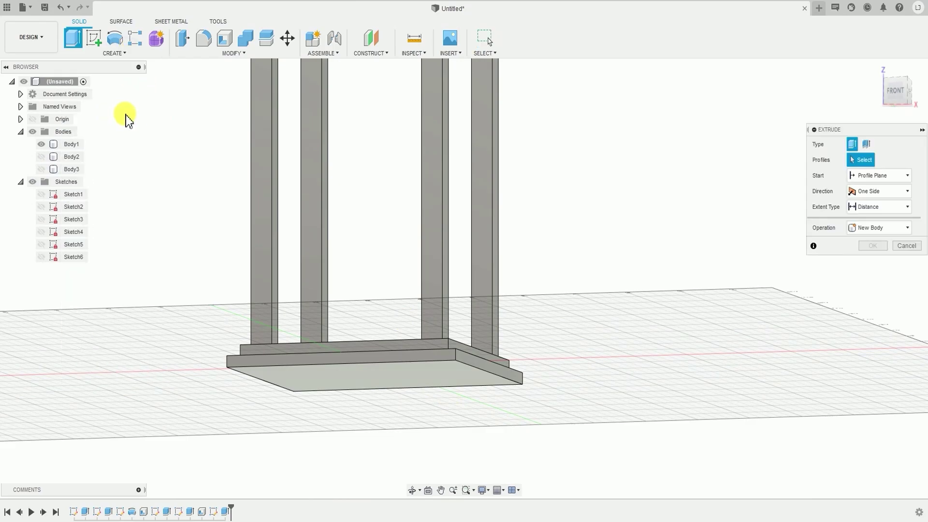
scroll(104, 169, "down", 1)
left_click(54, 147)
middle_click_drag(307, 326, 359, 379, "shift")
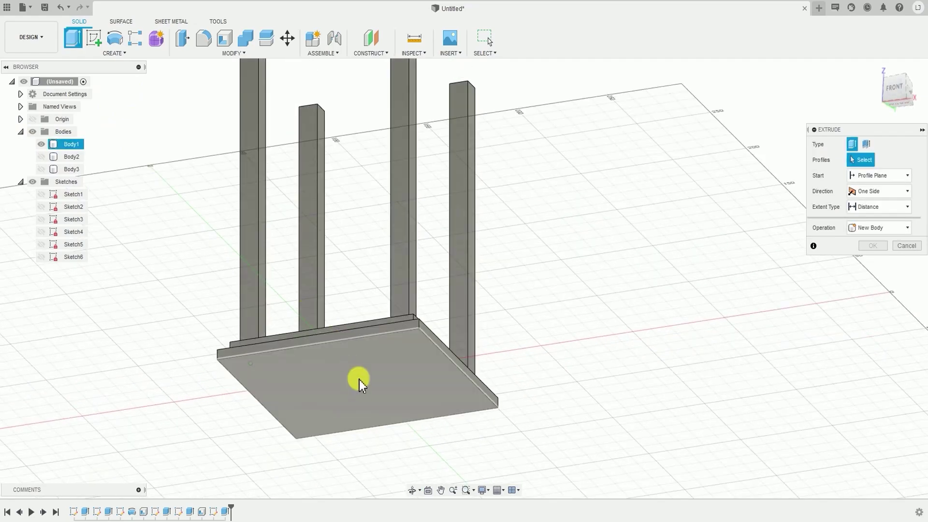
left_click(346, 368)
scroll(346, 362, "down", 2)
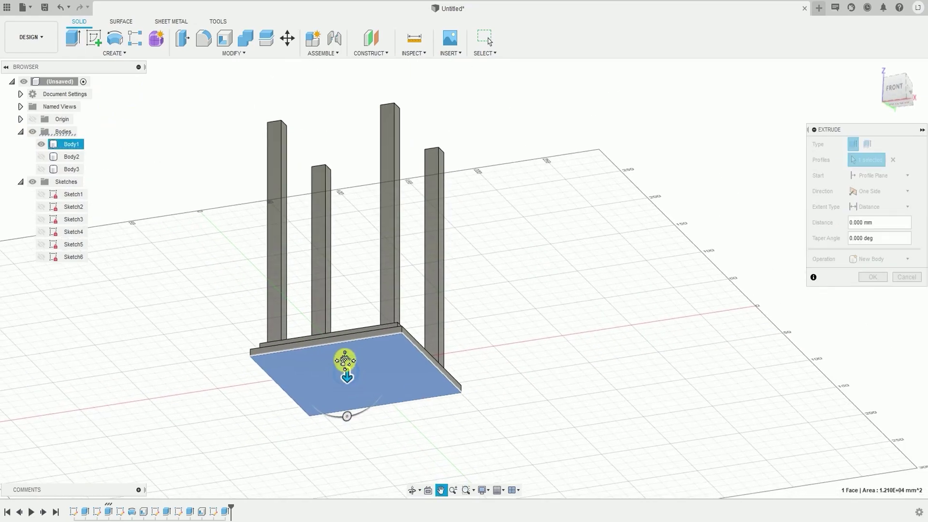
middle_click_drag(321, 293, 325, 306, "shift")
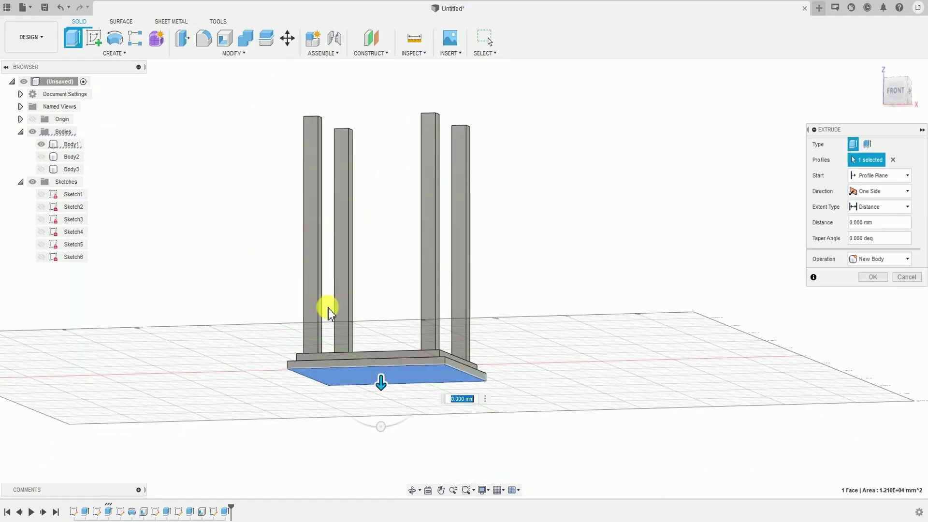
type("5")
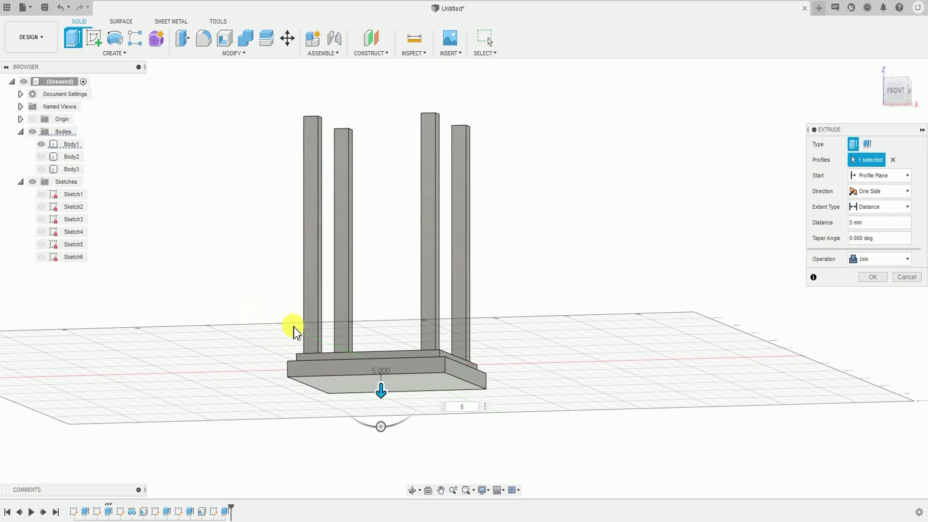
middle_click_drag(294, 371, 291, 379, "shift")
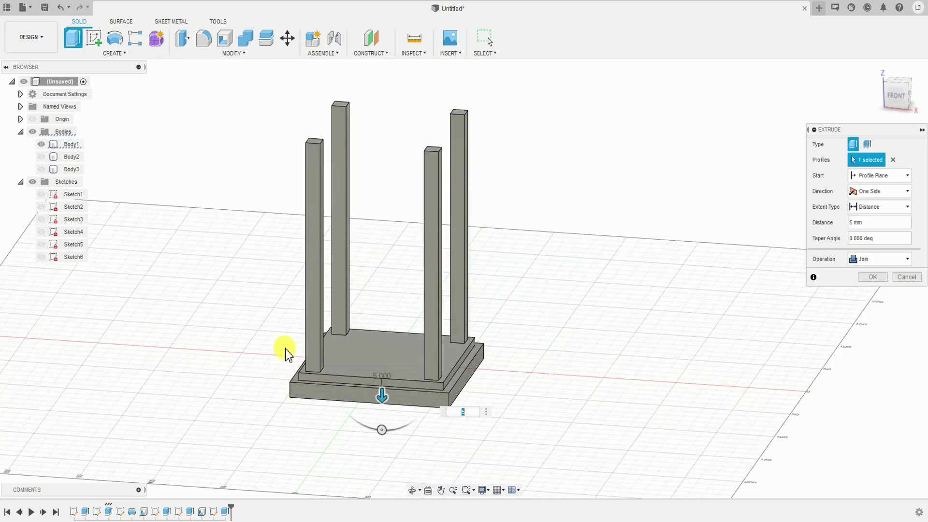
left_click(876, 277)
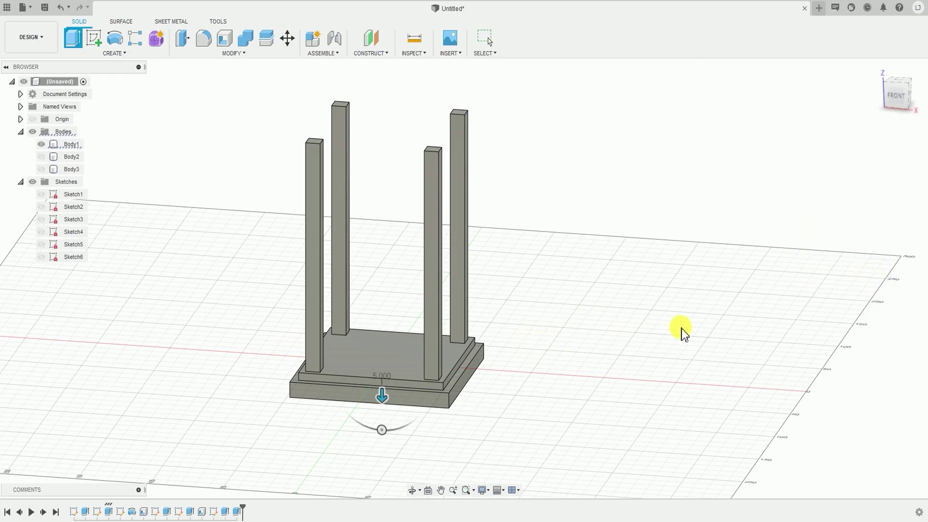
key("Escape")
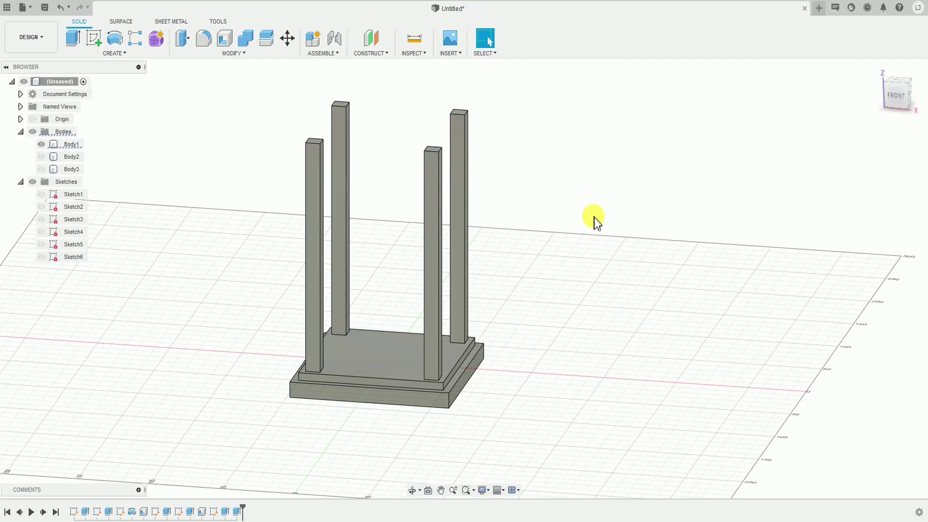
Step: Undo the extrusion of the plinth's underside
middle_click_drag(543, 331, 524, 332, "shift")
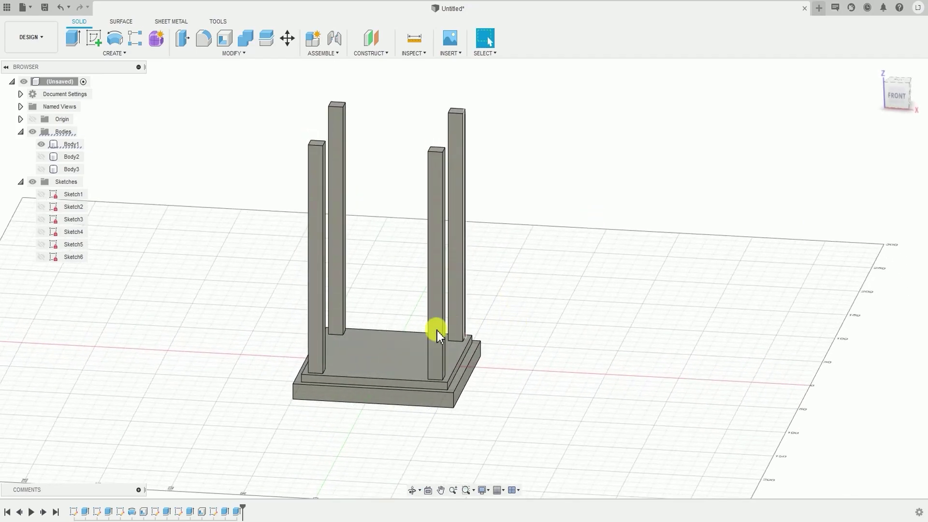
left_click(114, 54)
left_click(628, 284)
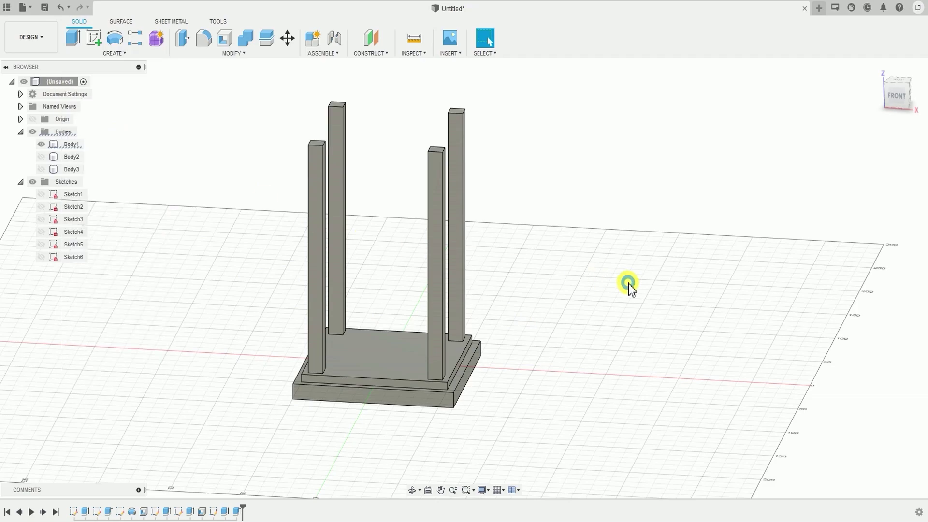
middle_click_drag(570, 325, 445, 311, "shift")
scroll(372, 421, "up", 3)
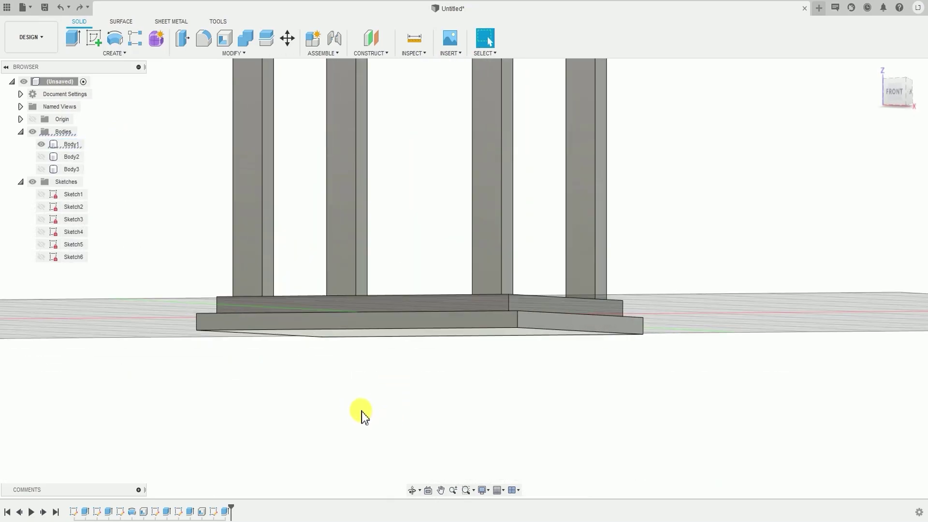
Step: Press Pull the plinth's underside face by 5 mm with the offset type set to New Offset
middle_click_drag(363, 416, 327, 420, "shift")
left_click(237, 189)
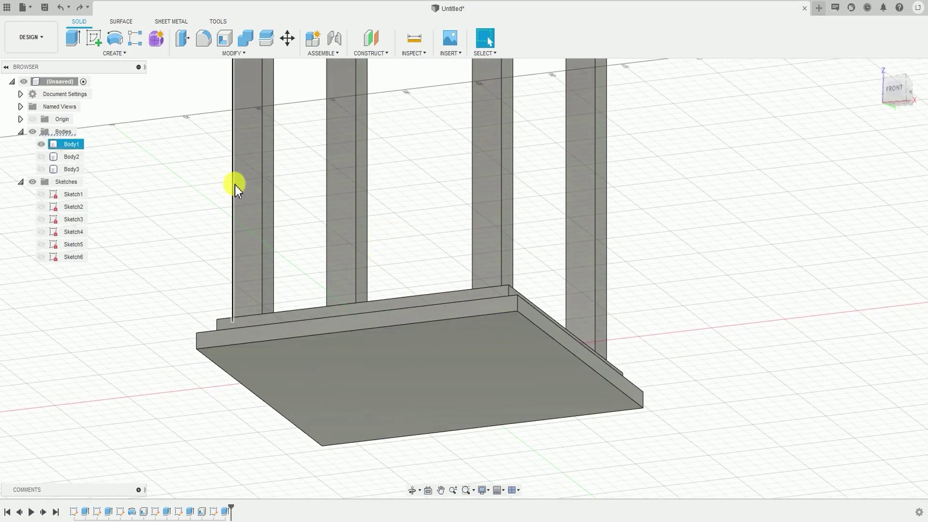
left_click(223, 53)
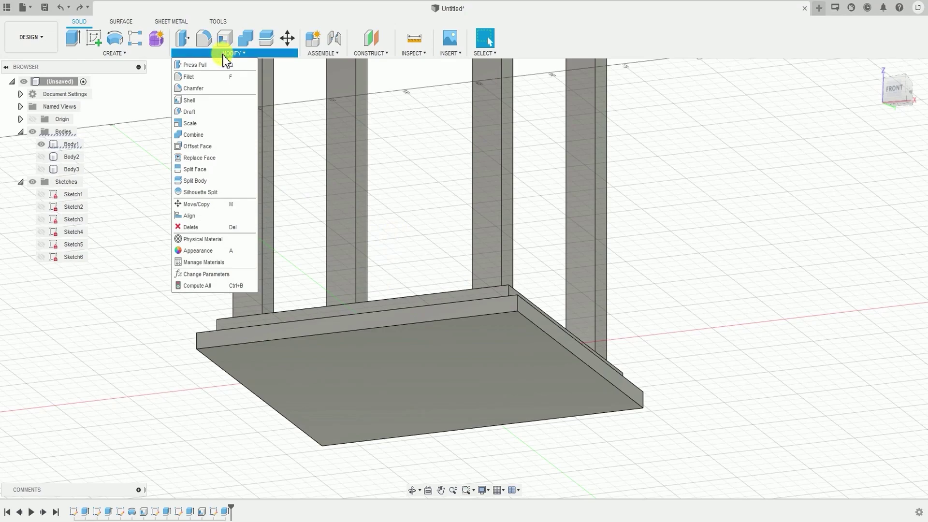
left_click(217, 65)
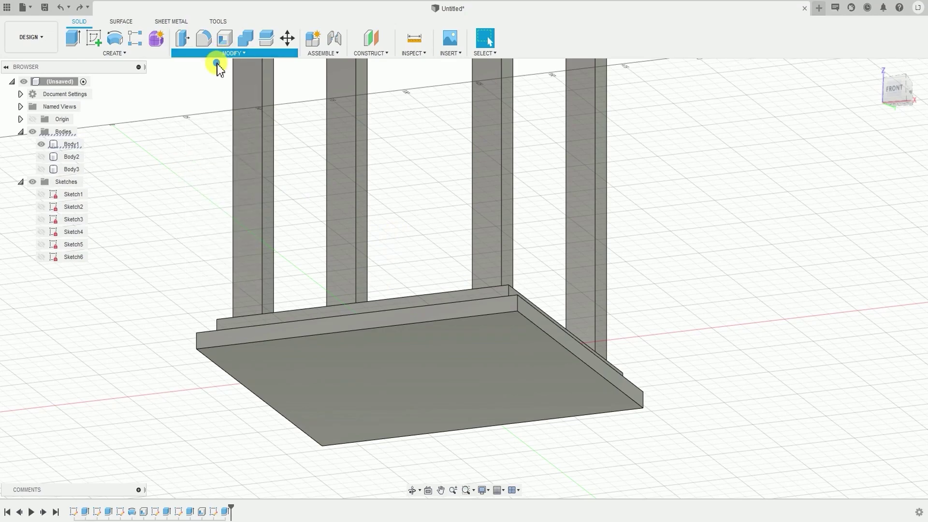
left_click(464, 366)
left_click(464, 366)
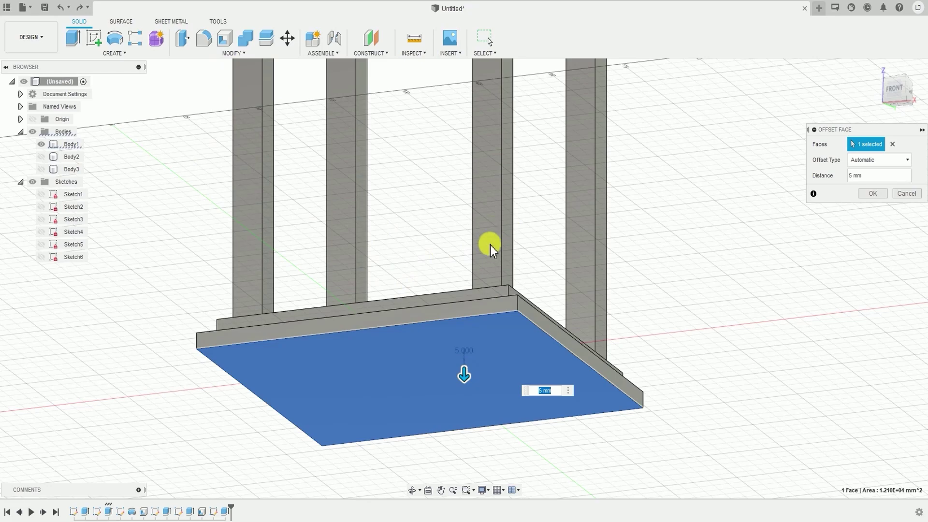
left_click(879, 162)
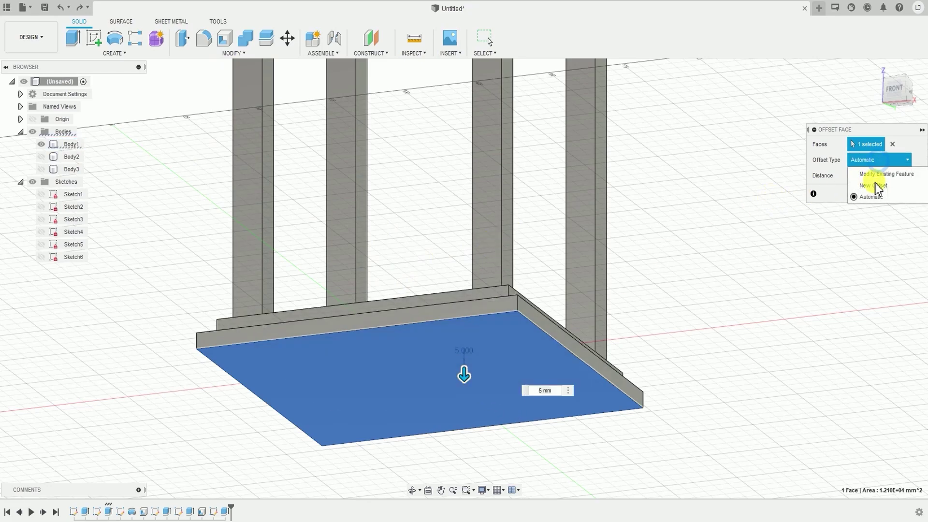
left_click(824, 163)
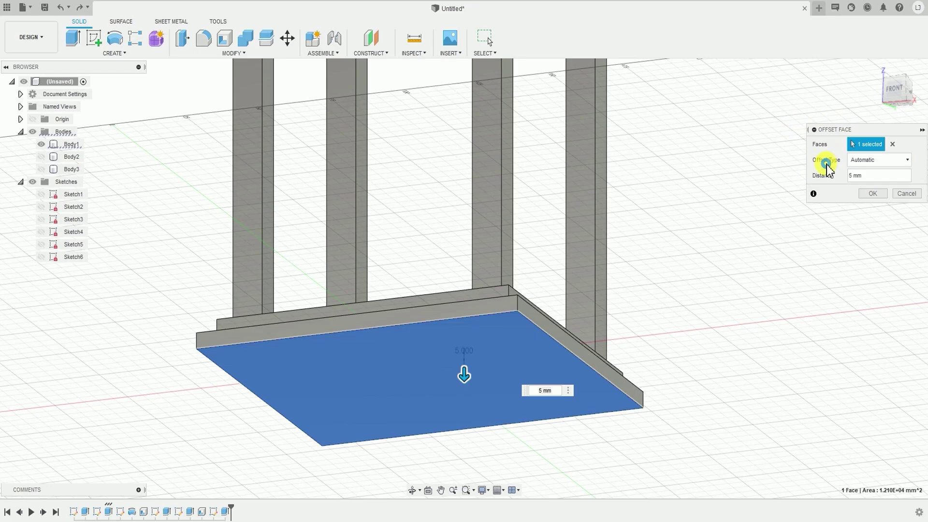
left_click(872, 161)
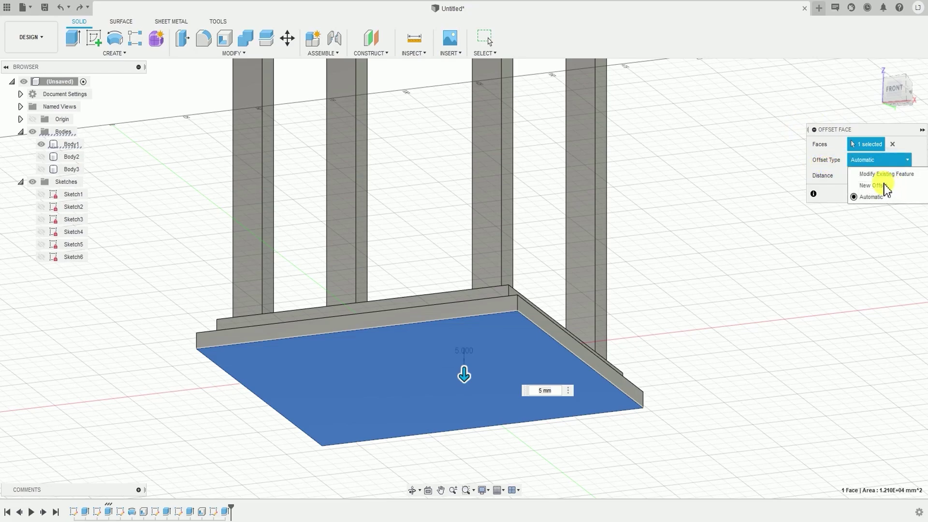
left_click(884, 186)
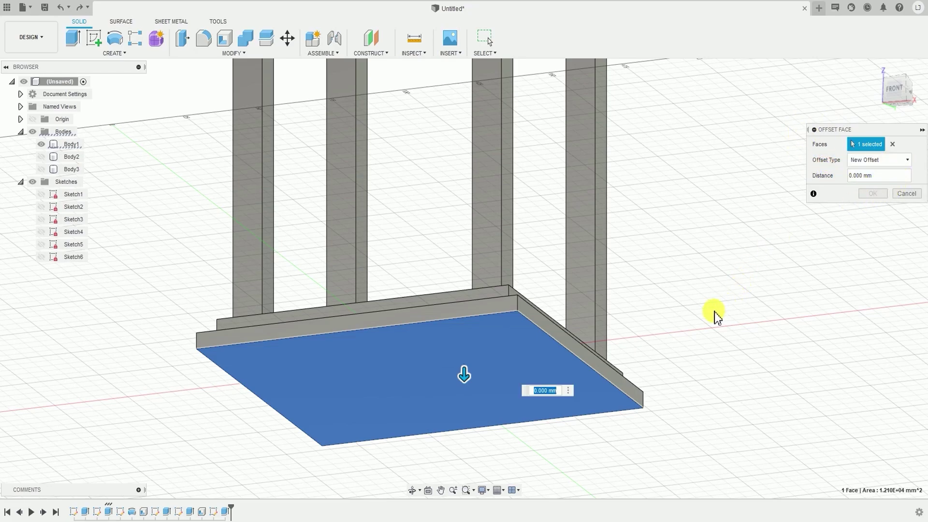
type("5")
middle_click_drag(673, 324, 412, 400, "shift")
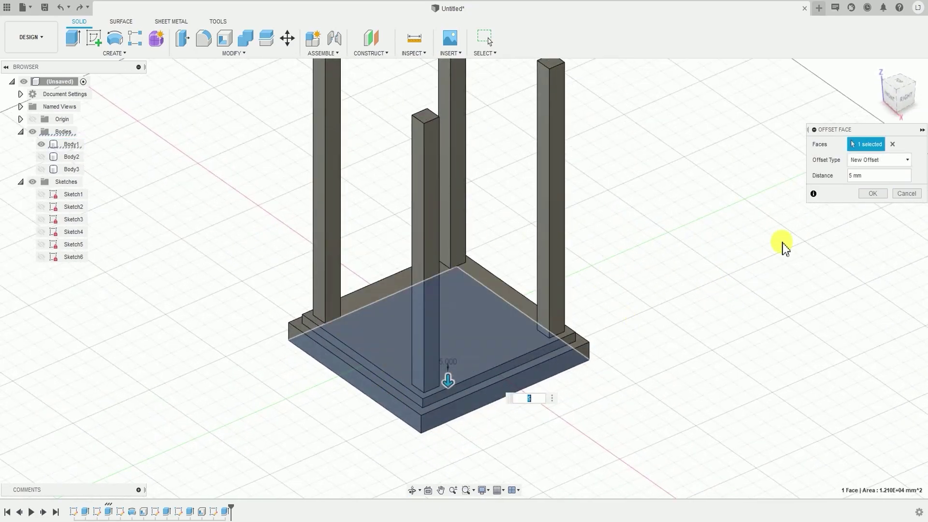
scroll(694, 276, "down", 3)
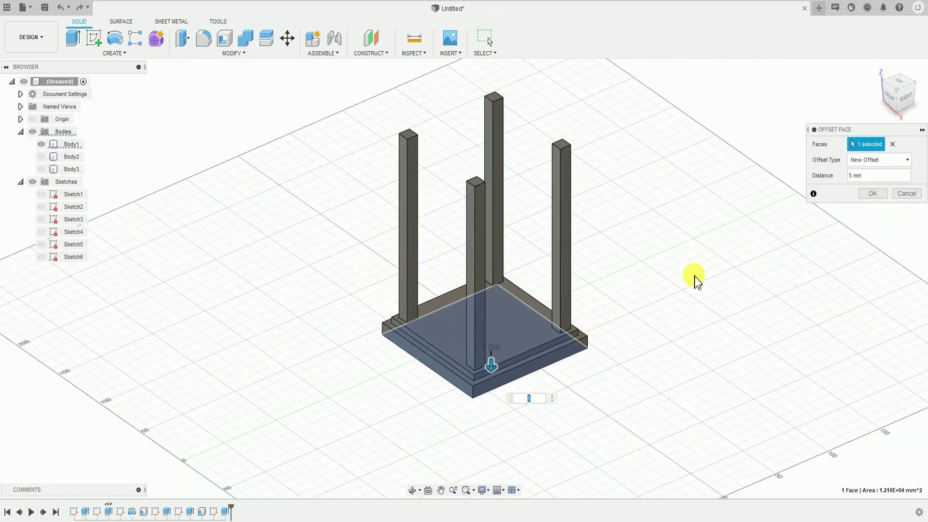
left_click(874, 193)
Step: Show the base box Body3 and the barrel-shaped vessel Body2 together with the plinth, and inspect how they fit
middle_click_drag(397, 296, 396, 358, "shift")
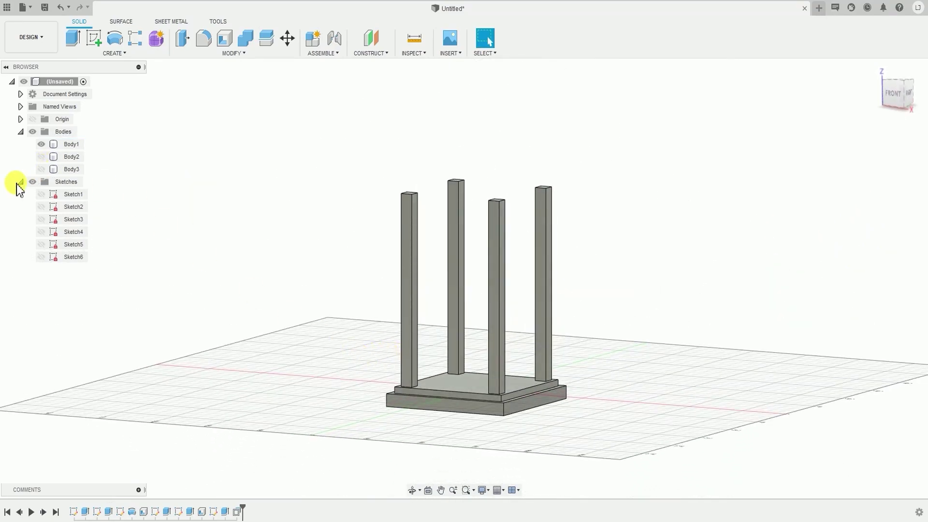
left_click(42, 169)
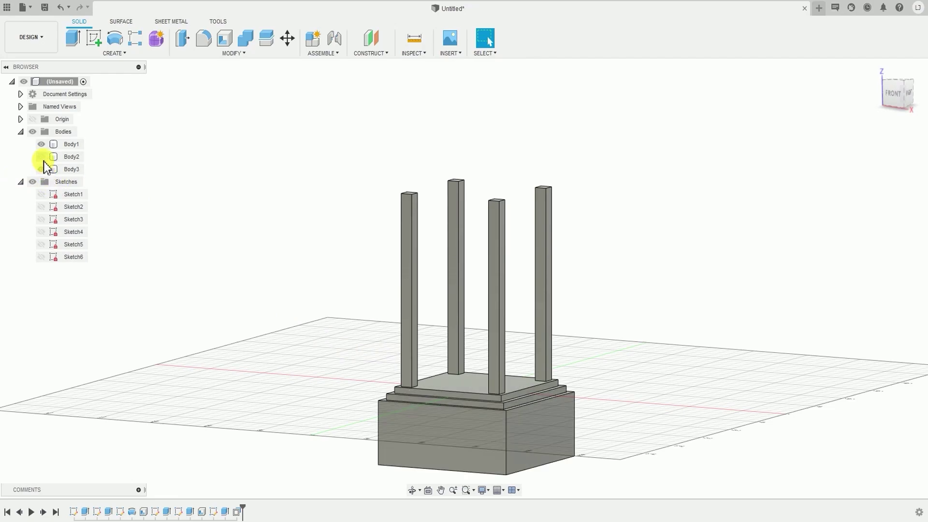
left_click(42, 157)
middle_click_drag(370, 327, 369, 270, "shift")
left_click(390, 312)
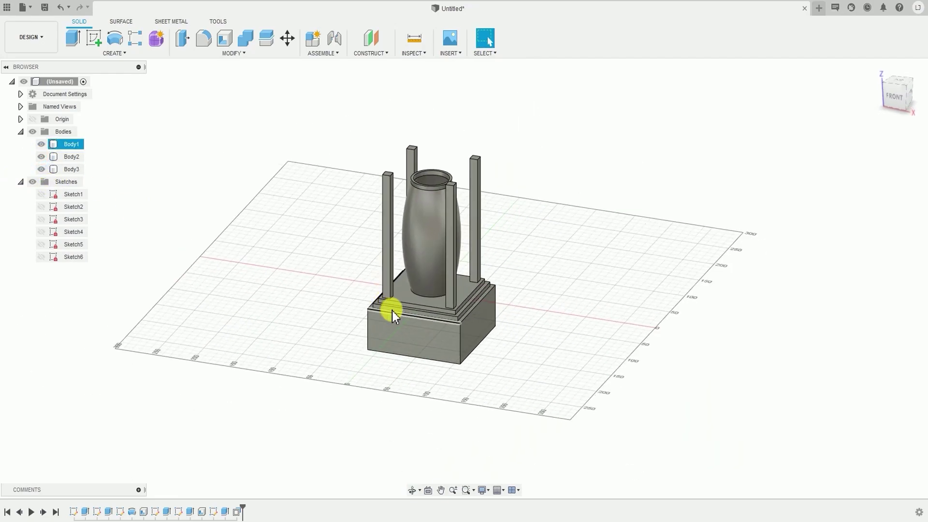
scroll(390, 312, "up", 2)
middle_click_drag(391, 312, 399, 332, "shift")
scroll(398, 333, "down", 3)
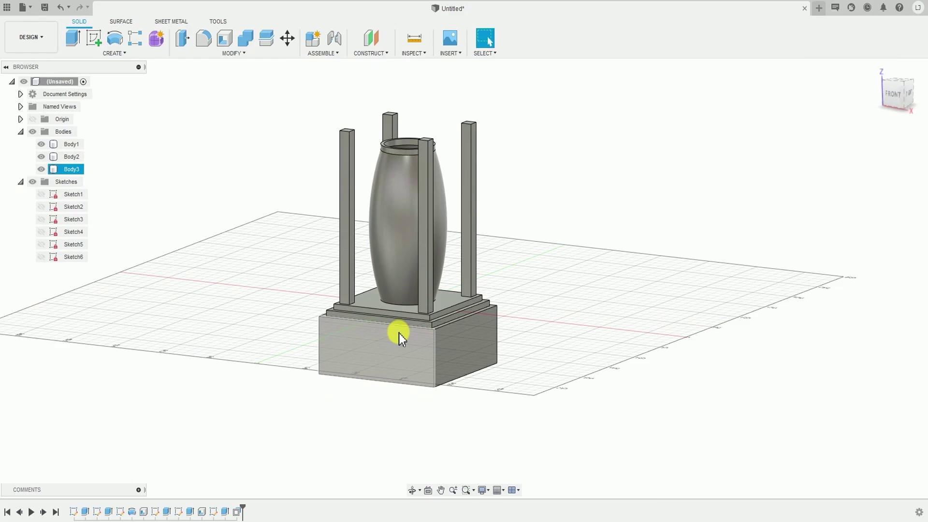
middle_click_drag(267, 312, 396, 372, "shift")
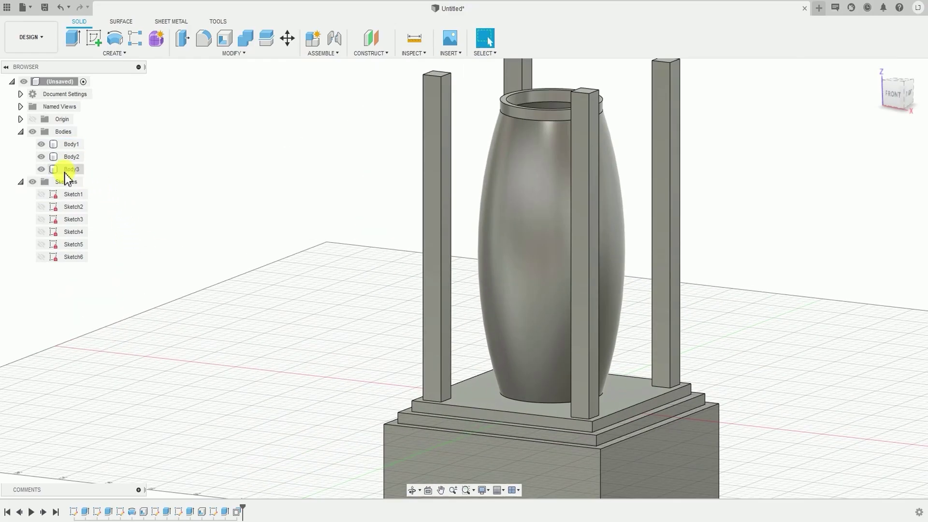
Step: Highlight Body1 and Body3 to tell the parts apart, and examine the complete assembly from several angles
left_click(72, 144)
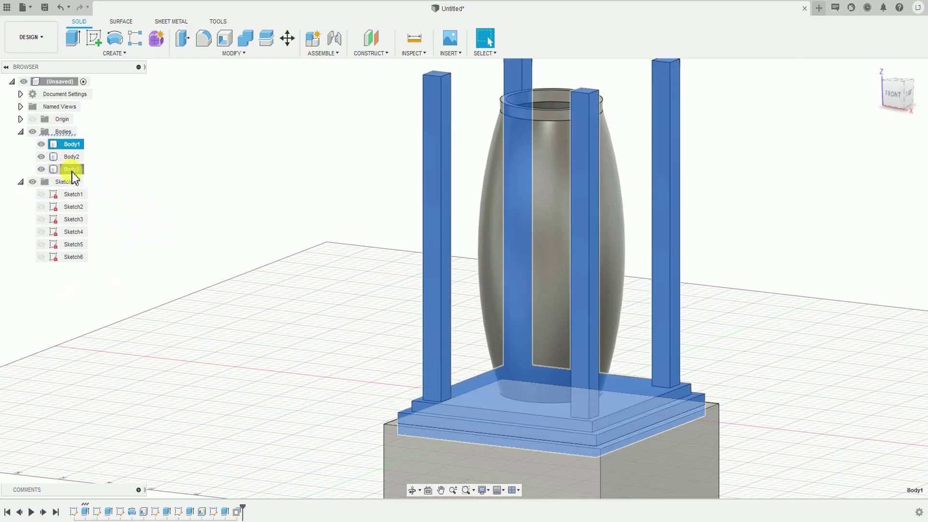
left_click(71, 169)
scroll(323, 299, "down", 5)
left_click(434, 359)
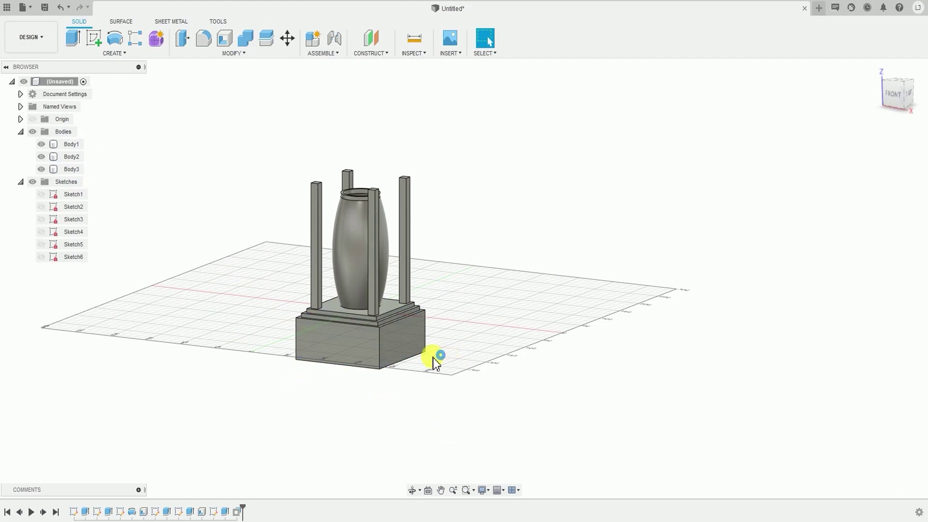
middle_click_drag(433, 359, 414, 352, "shift")
scroll(454, 331, "up", 3)
middle_click_drag(338, 315, 474, 320)
scroll(306, 309, "down", 3)
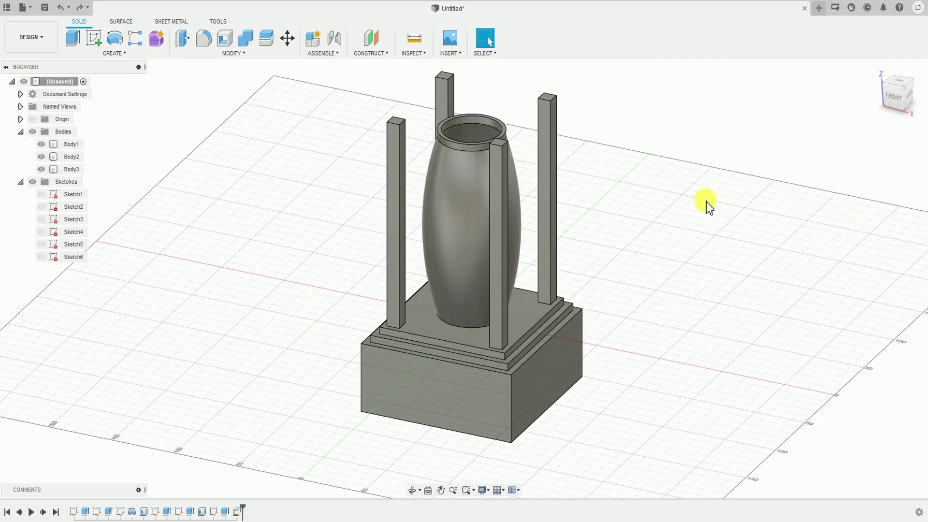
middle_click_drag(302, 193, 448, 202, "shift")
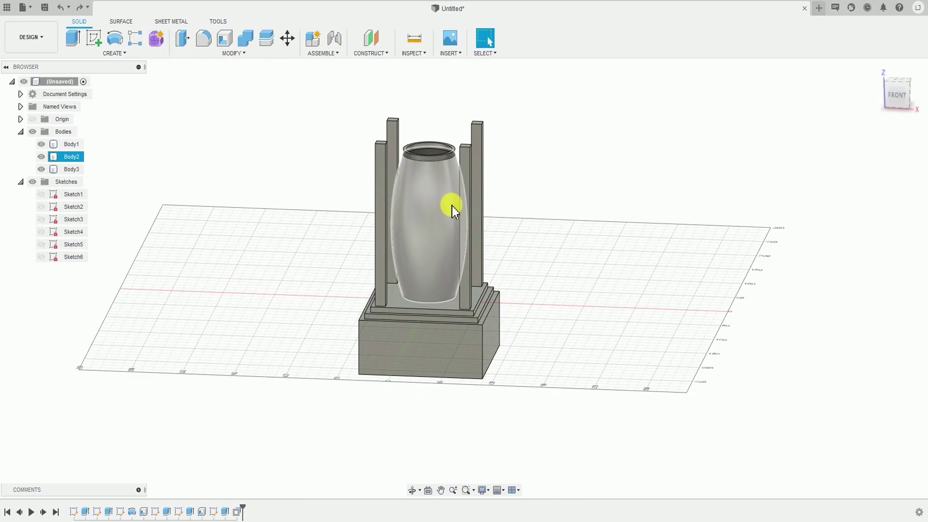
middle_click_drag(477, 155, 462, 184, "shift")
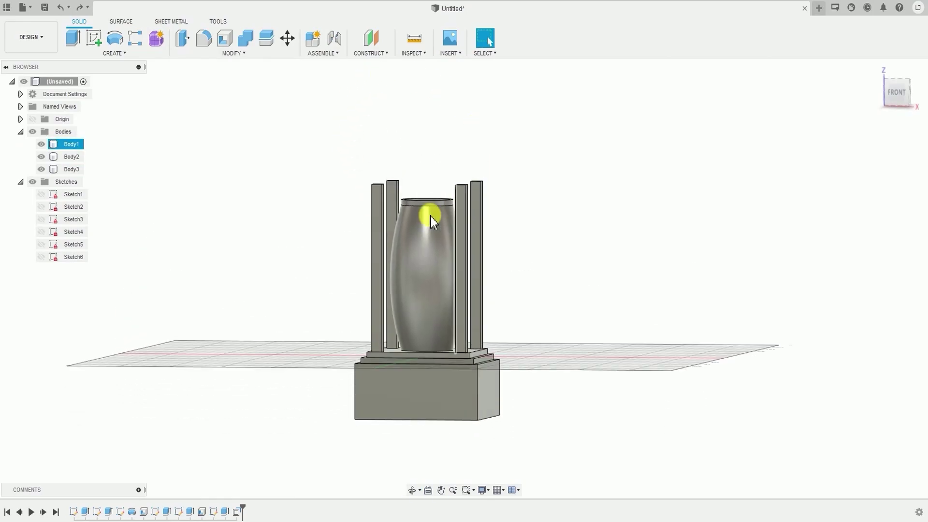
Step: Create an offset plane at -5 mm from the top rim face of the barrel-shaped vessel
scroll(437, 205, "up", 5)
middle_click_drag(542, 235, 538, 248, "shift")
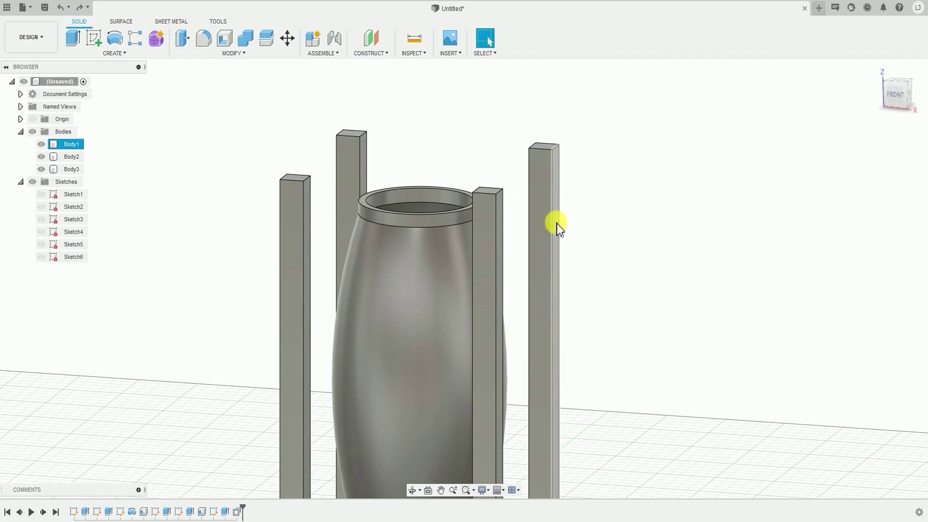
middle_click_drag(559, 233, 560, 215)
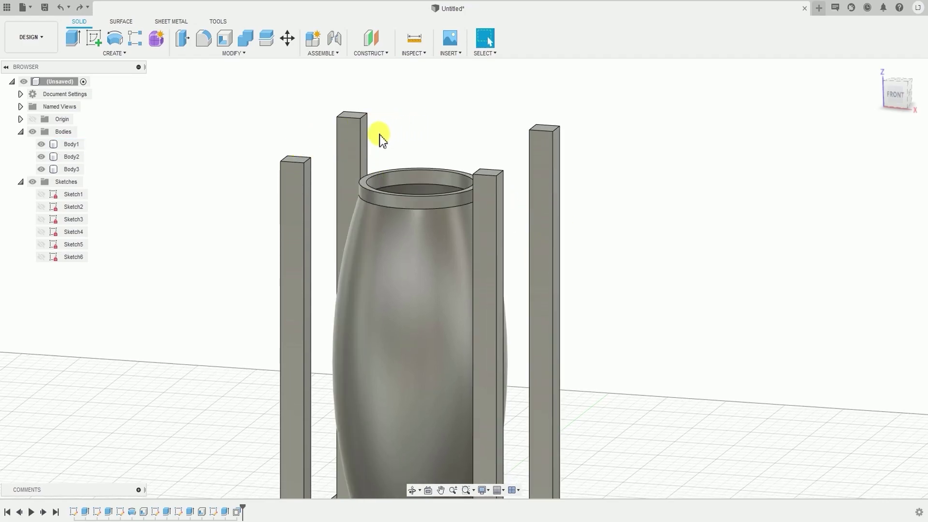
middle_click_drag(379, 135, 398, 112)
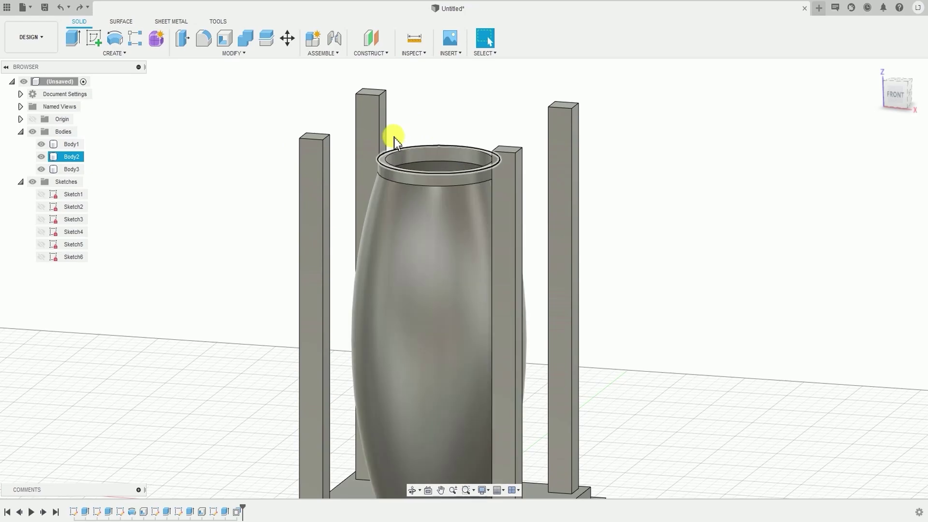
left_click(384, 54)
mouse_move(377, 53)
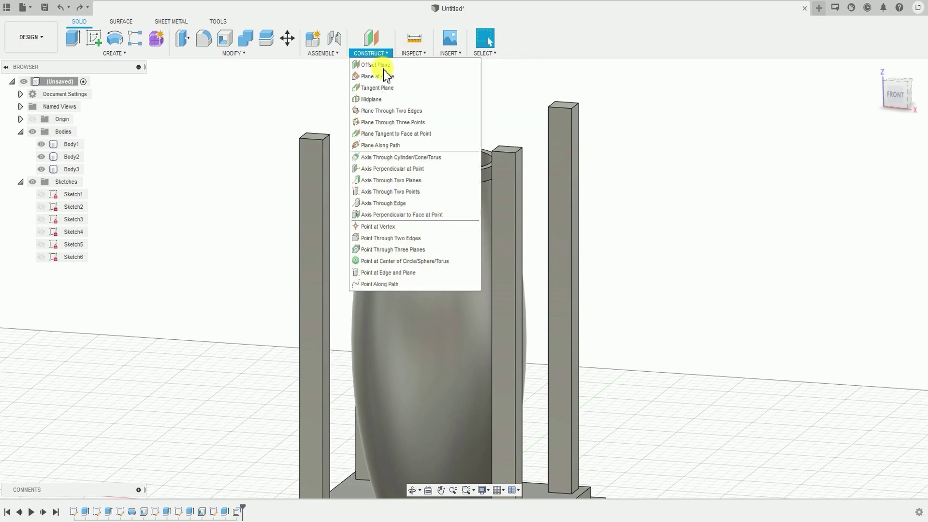
left_click(383, 70)
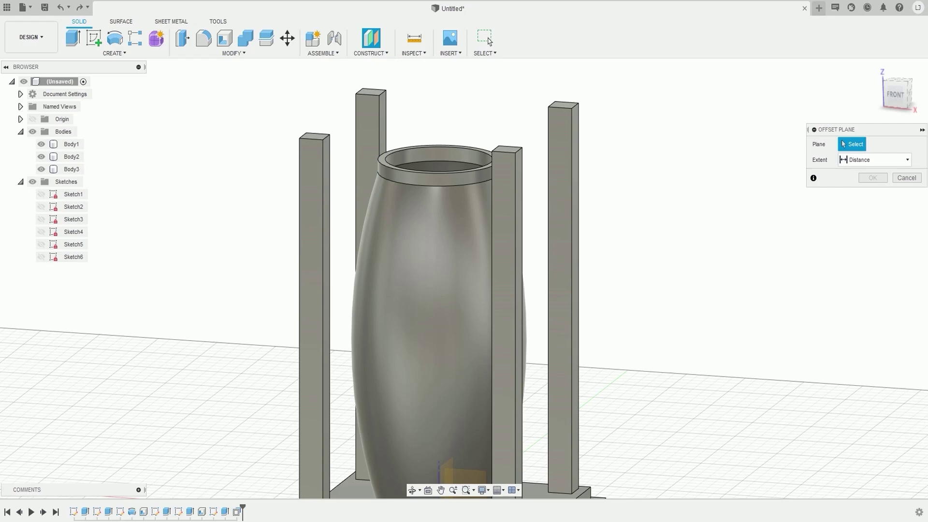
scroll(406, 133, "up", 2)
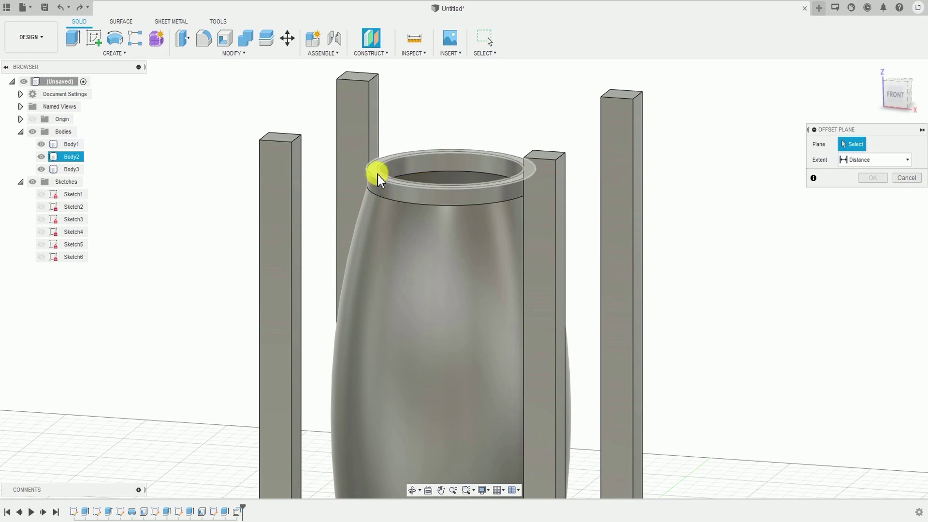
left_click(378, 170)
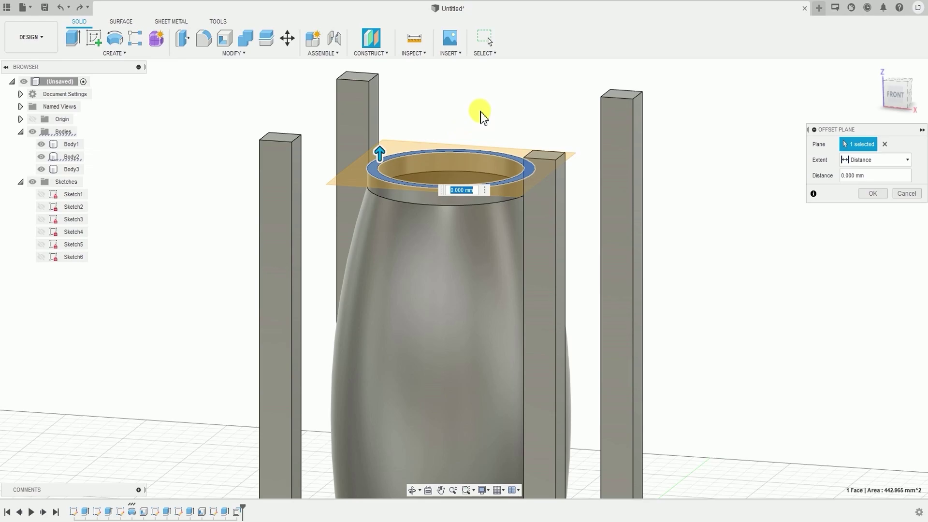
type("-5")
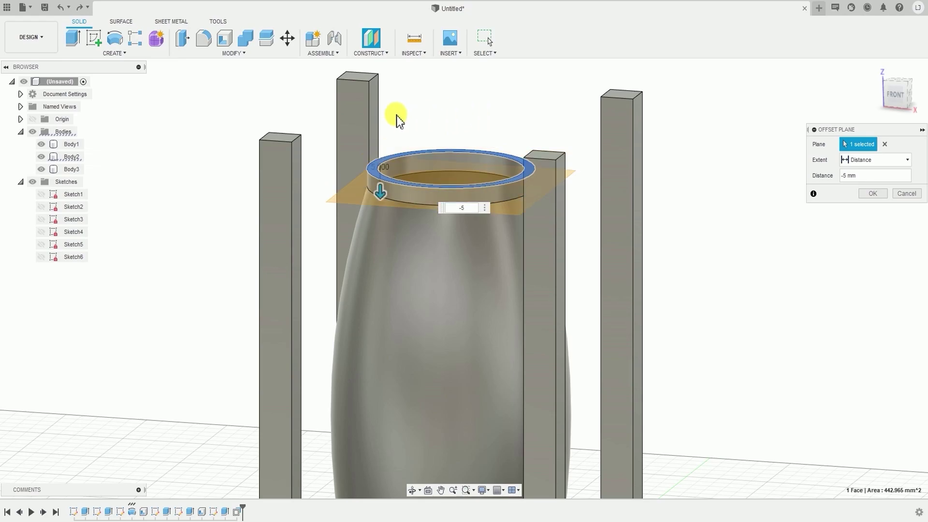
middle_click_drag(393, 160, 426, 143, "shift")
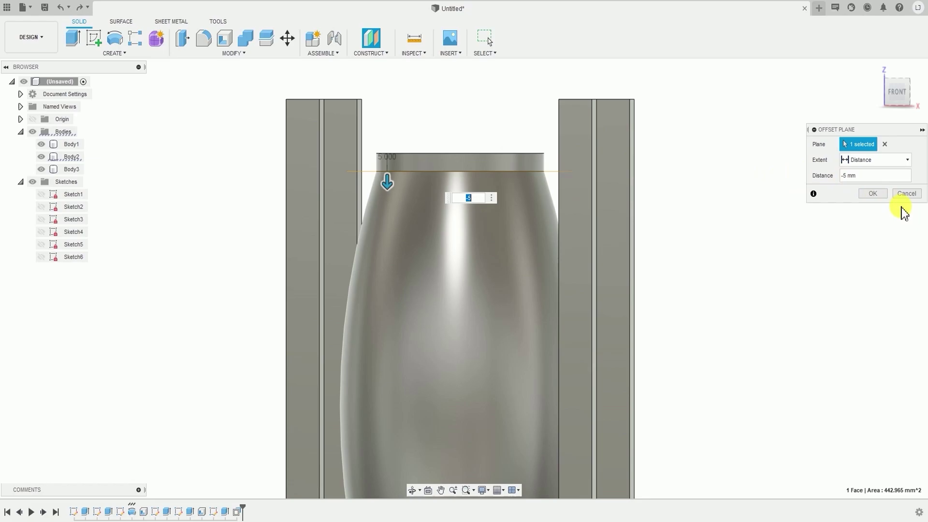
left_click(873, 193)
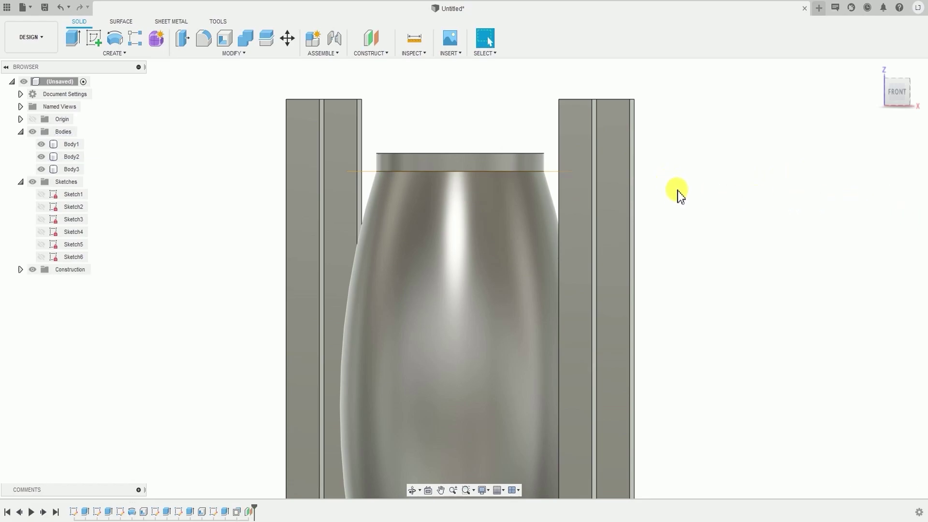
Step: Examine the offset plane's position relative to the vessel's rim and the four posts, highlighting the rim face and the plane
middle_click_drag(678, 191, 676, 215, "shift")
scroll(346, 219, "up", 3)
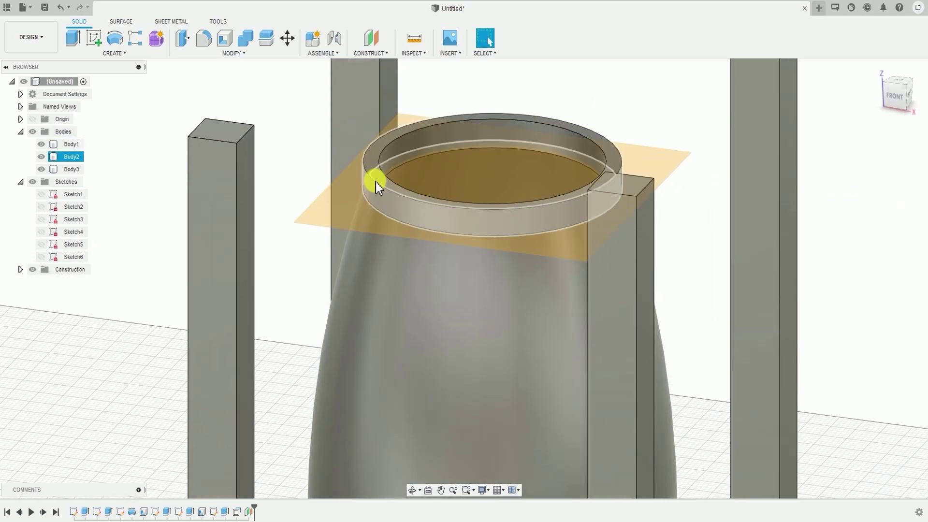
scroll(375, 182, "down", 1)
middle_click_drag(375, 182, 363, 196, "shift")
left_click(371, 164)
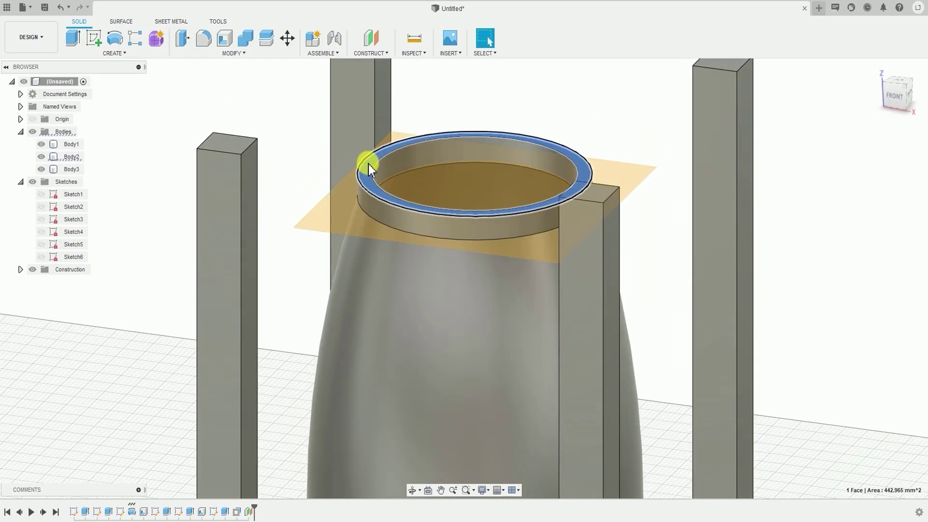
middle_click_drag(404, 228, 357, 226, "shift")
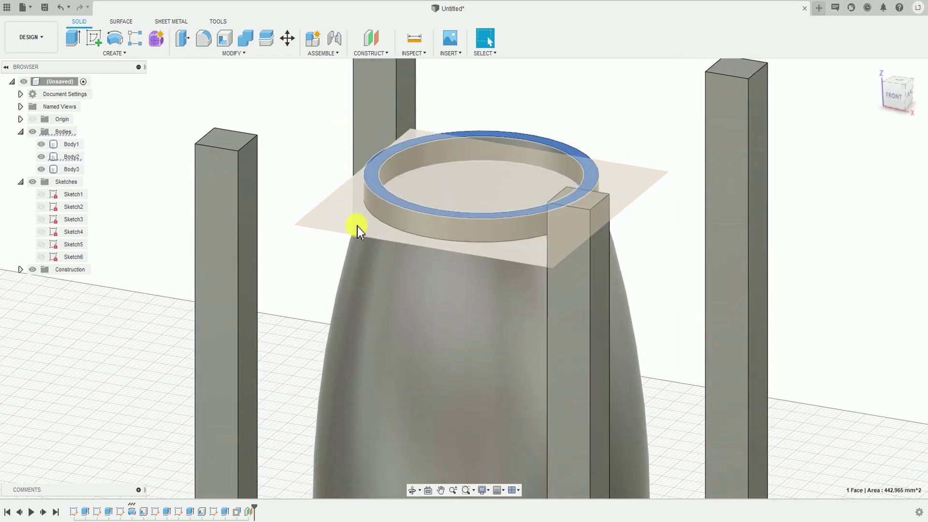
left_click(358, 226)
middle_click_drag(479, 233, 556, 223, "shift")
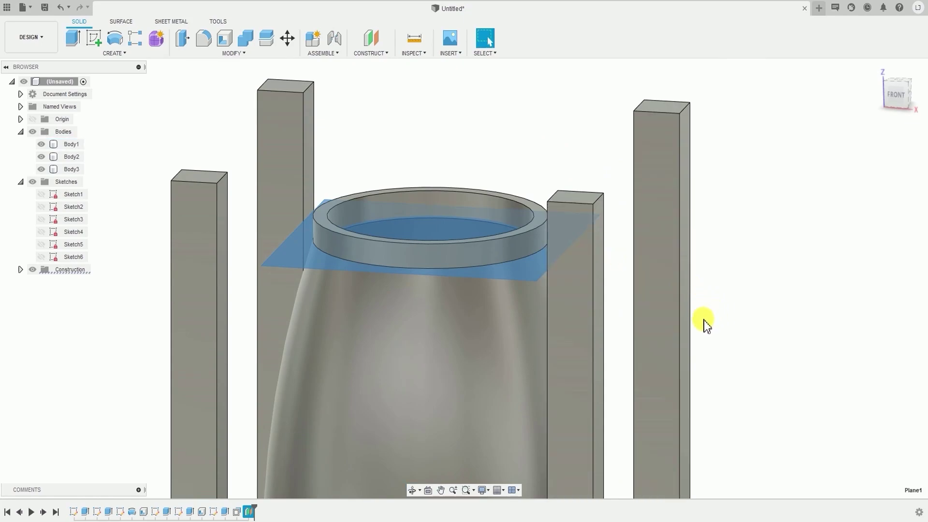
left_click(729, 315)
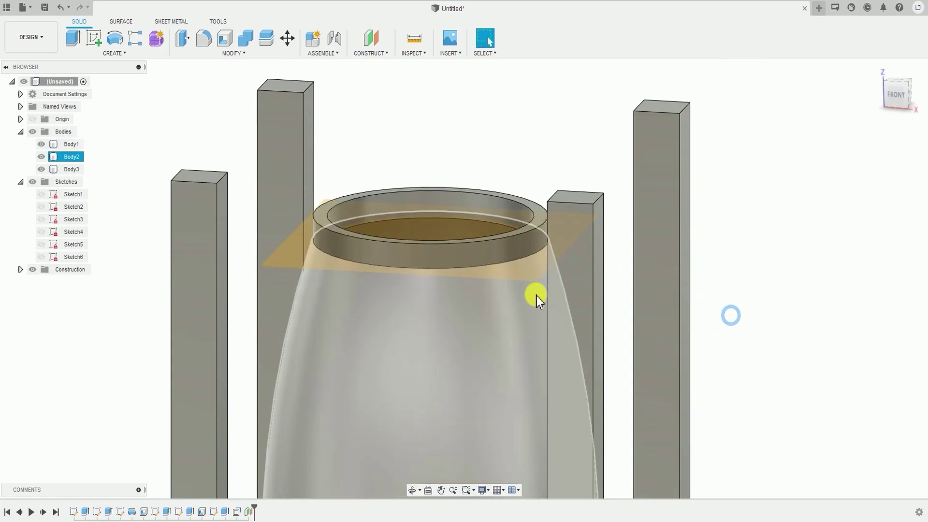
left_click(523, 274)
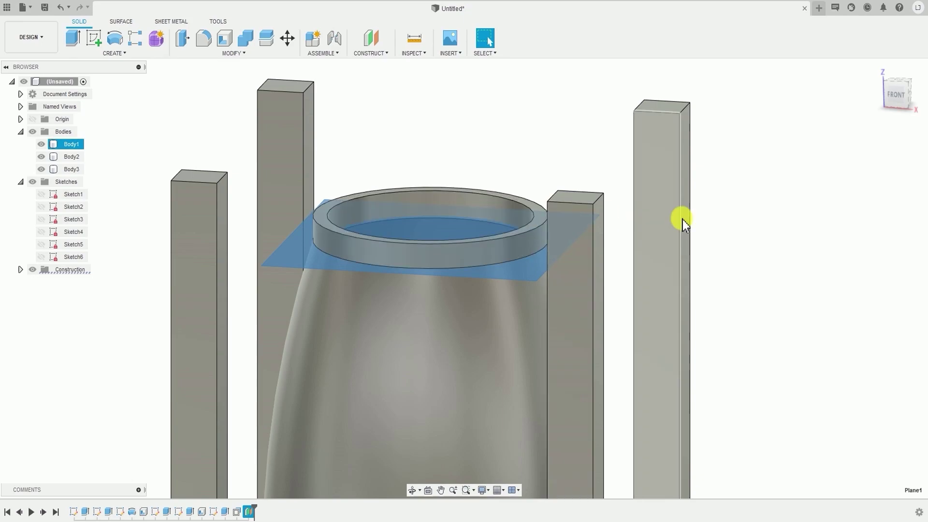
left_click(718, 276)
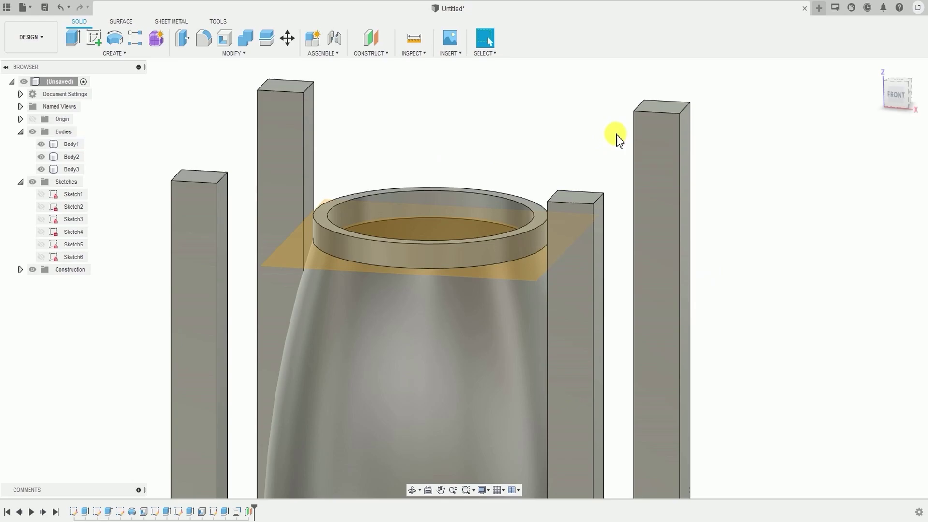
left_click(138, 53)
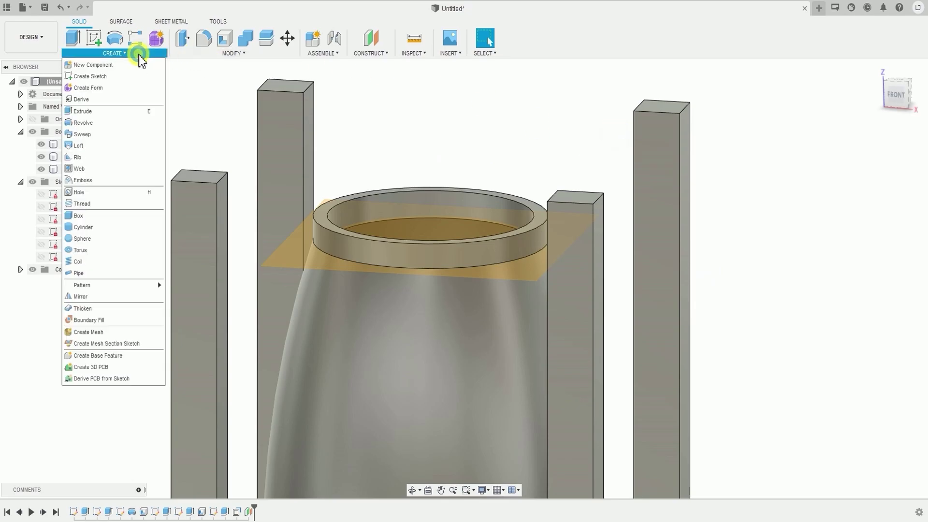
left_click(91, 77)
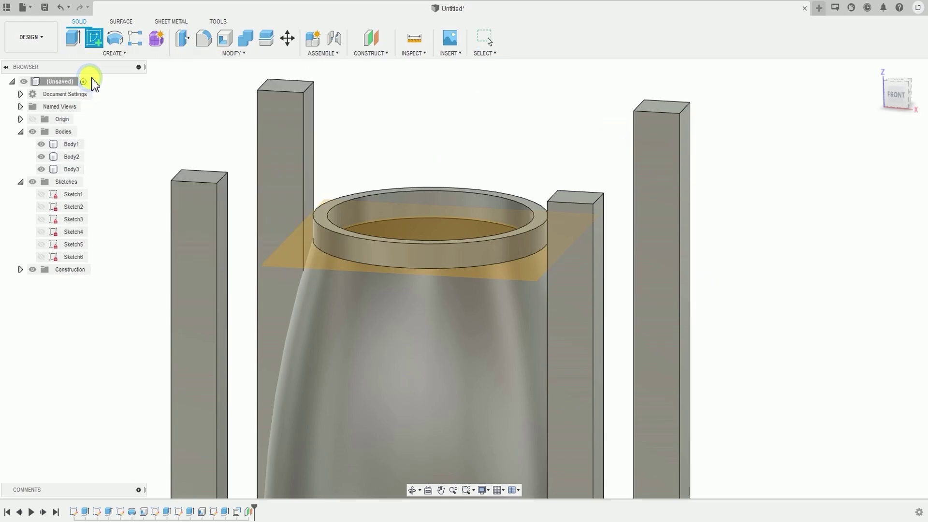
left_click(290, 254)
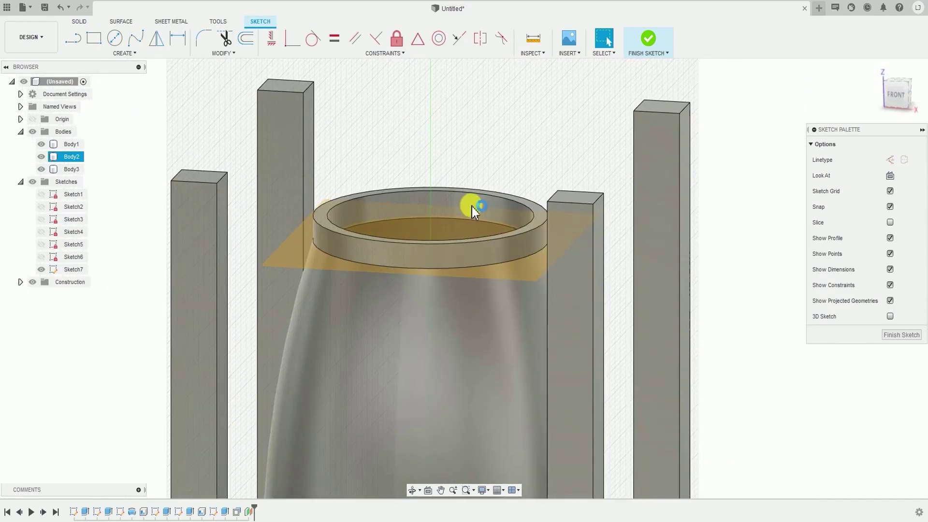
key("ctrl+z")
Step: Create a sketch on the offset plane below the vessel's rim, inspect its level against the posts, and orient the view to the sketch
left_click(115, 53)
left_click(115, 78)
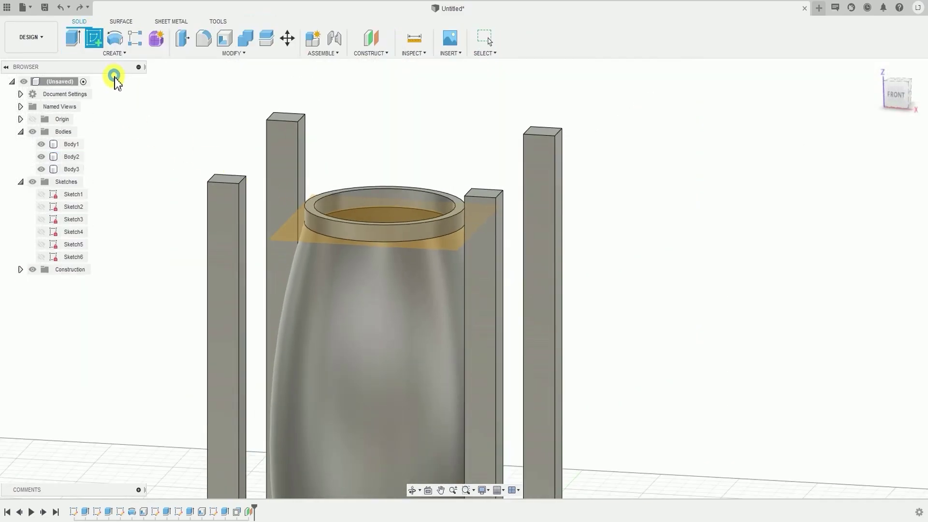
left_click(286, 236)
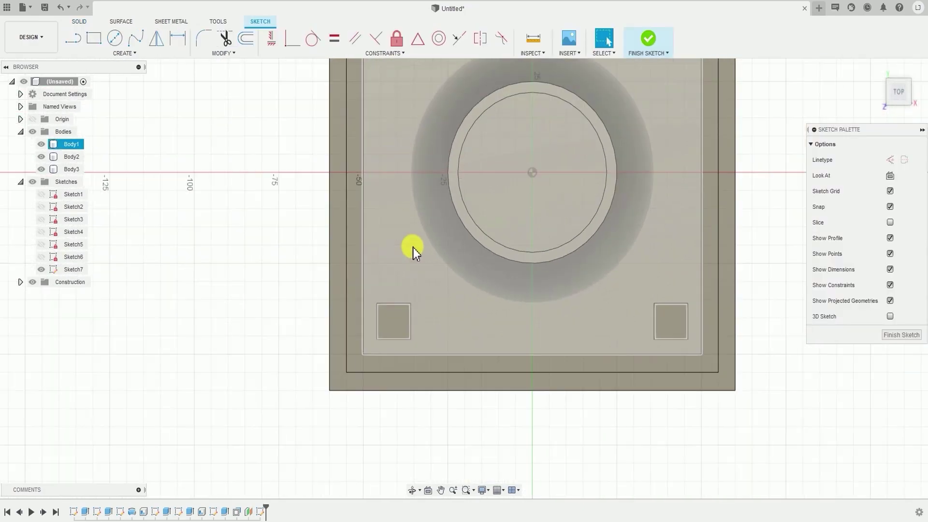
scroll(277, 288, "down", 3)
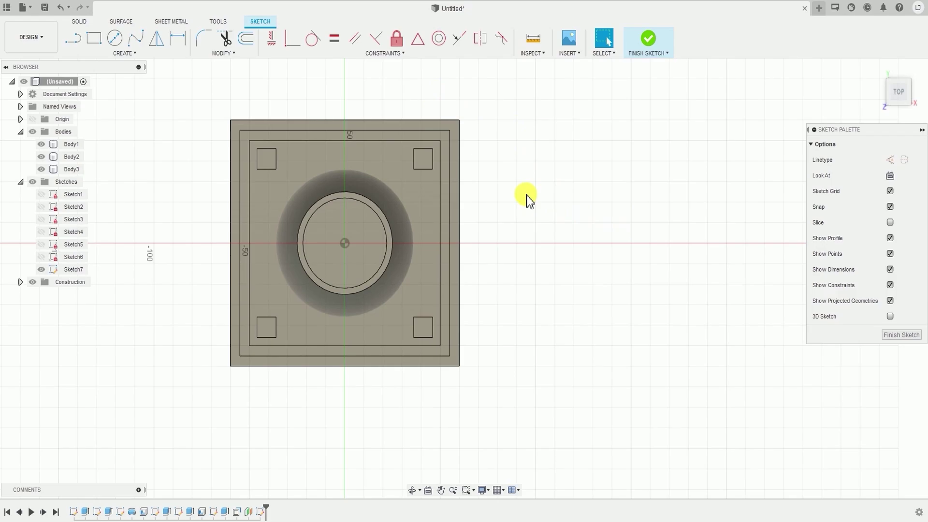
mouse_move(519, 247)
middle_mouse_down("shift")
mouse_move(522, 165)
mouse_move(518, 213)
mouse_move(542, 185)
middle_mouse_up("shift")
scroll(449, 219, "up", 5)
mouse_move(447, 220)
middle_mouse_down("shift")
mouse_move(410, 224)
mouse_move(387, 213)
middle_mouse_up("shift")
mouse_move(387, 212)
middle_mouse_down()
mouse_move(370, 203)
mouse_move(493, 156)
middle_mouse_up()
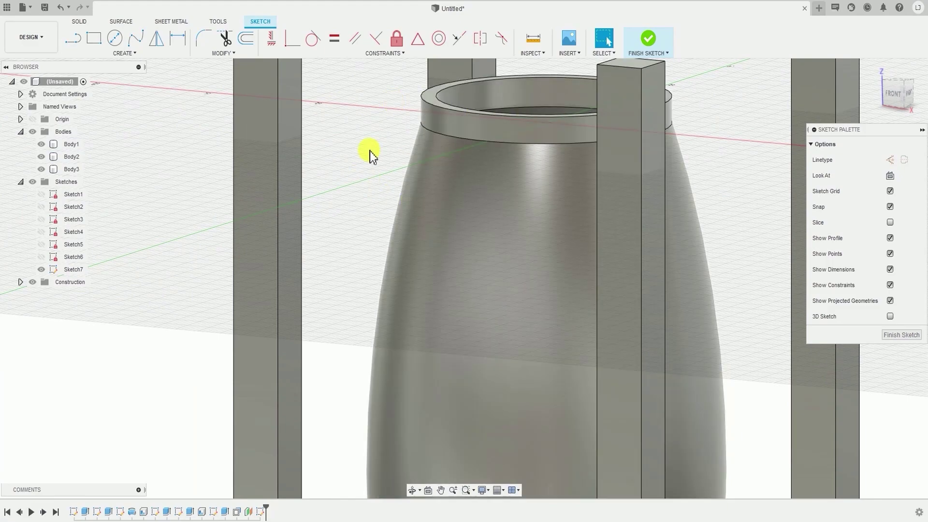
scroll(491, 213, "down", 5)
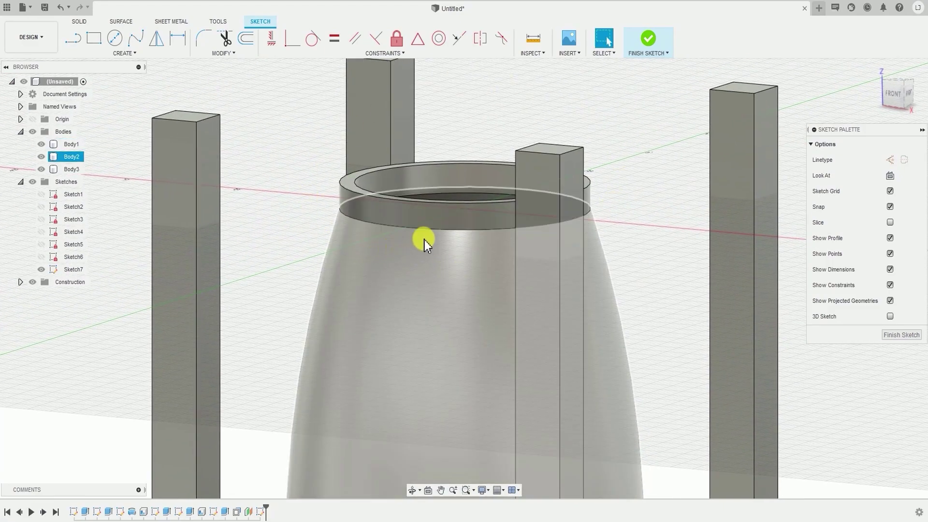
scroll(378, 315, "down", 5)
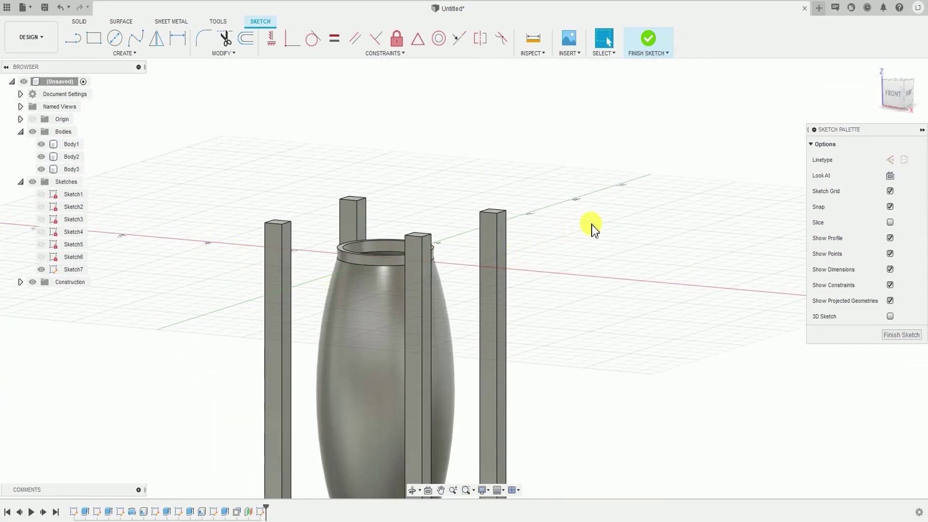
left_click(890, 176)
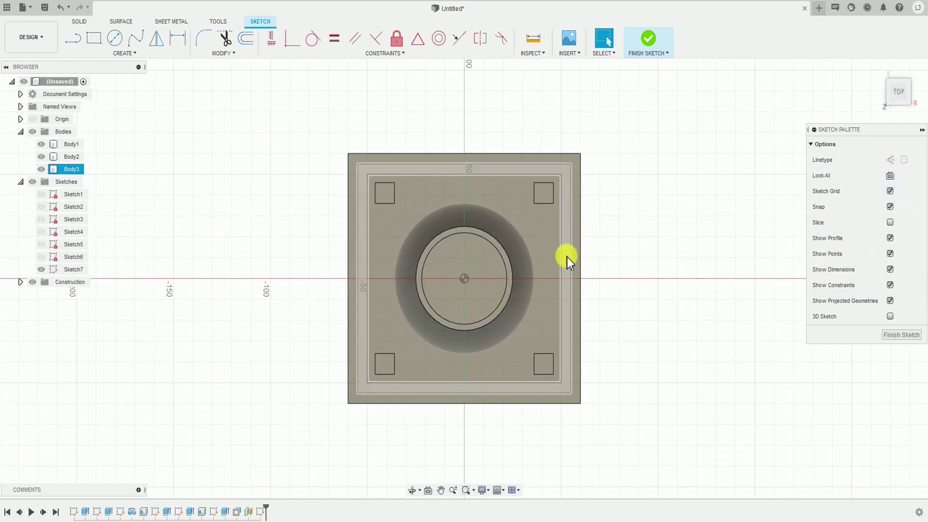
Step: Sketch a center rectangle from the origin, extending slightly beyond the outer edges of the base box on all sides
scroll(567, 257, "up", 3)
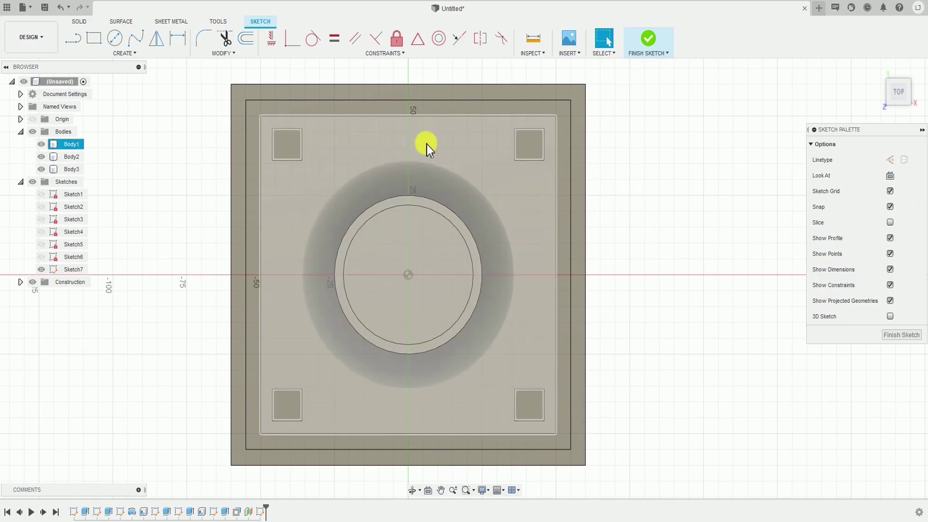
left_click(122, 53)
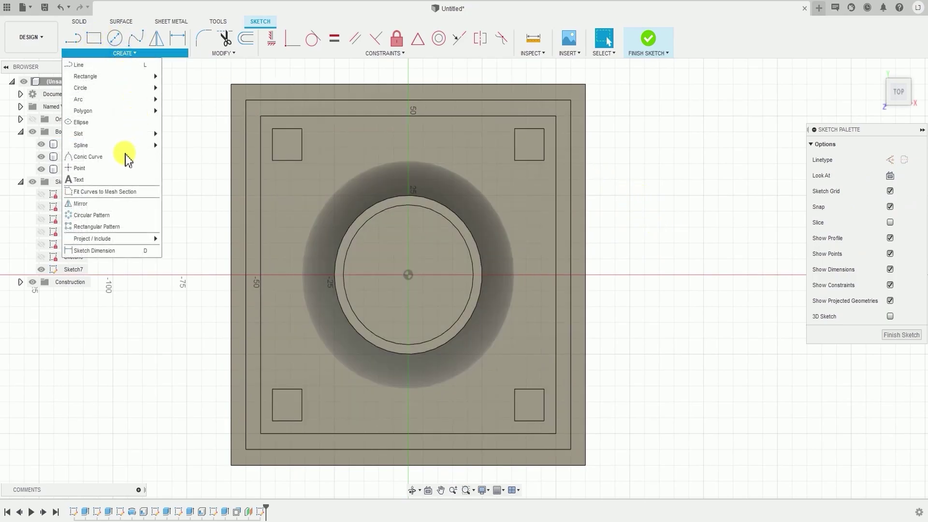
left_click(115, 76)
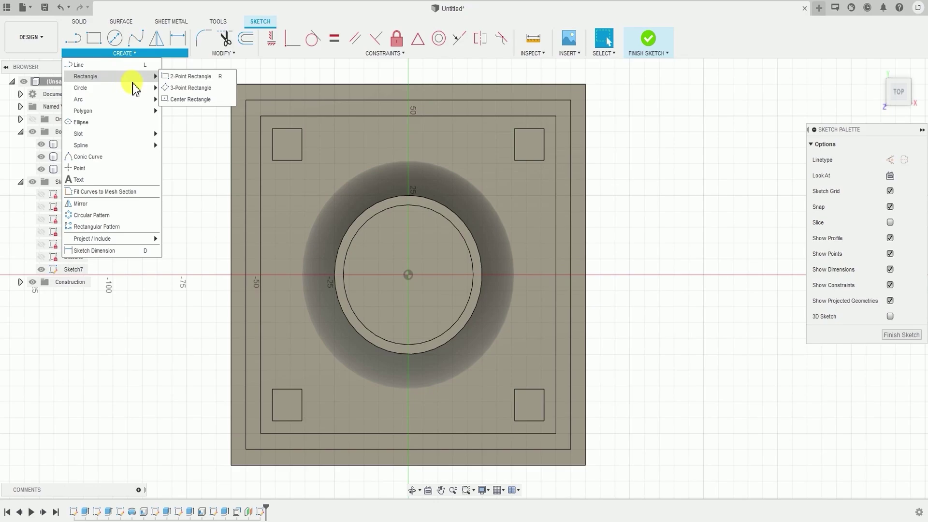
left_click(200, 100)
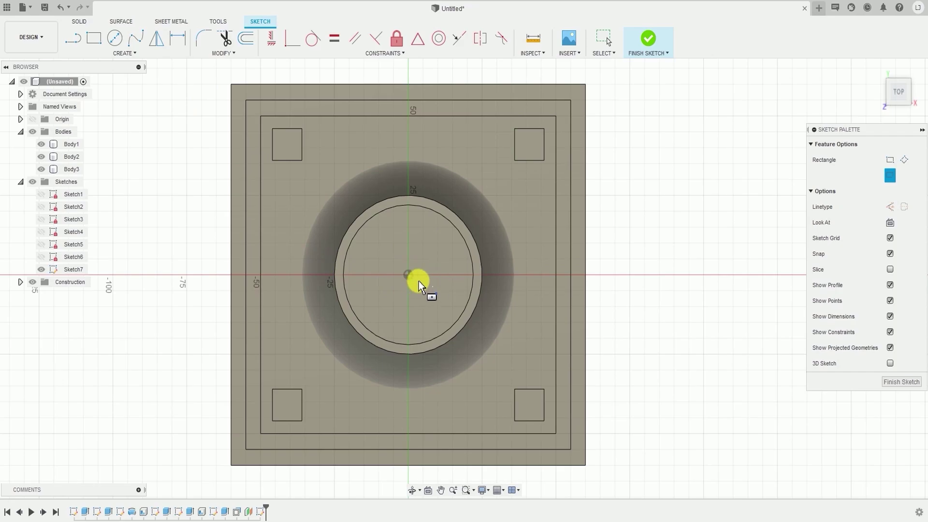
middle_click_drag(418, 280, 431, 287)
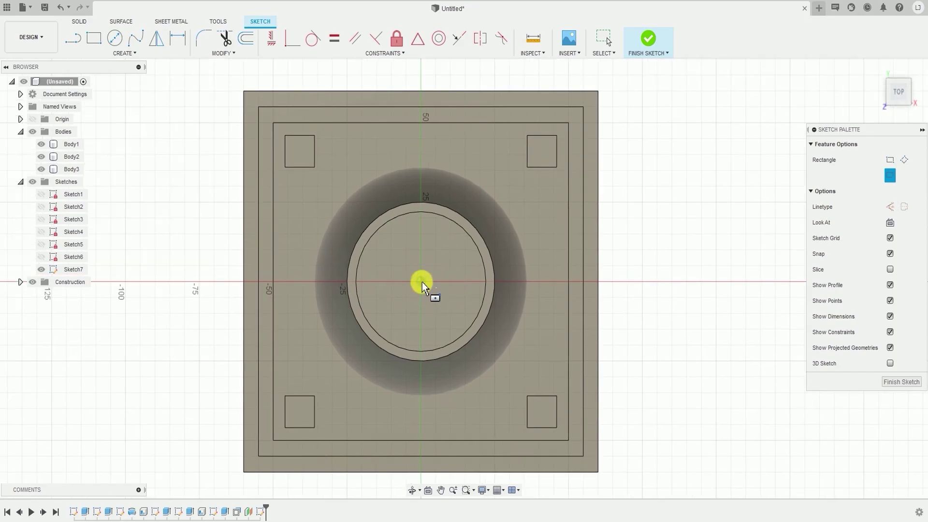
left_click(422, 282)
scroll(422, 283, "down", 3)
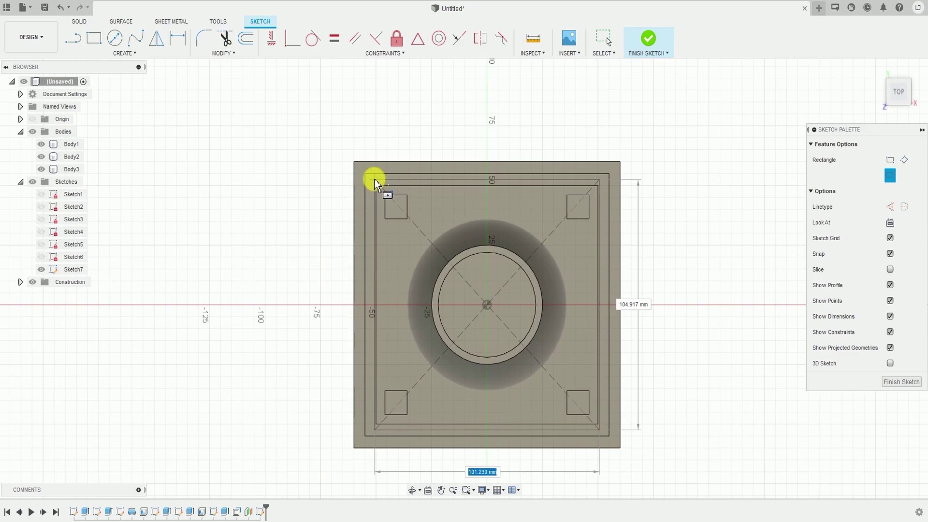
left_click(345, 153)
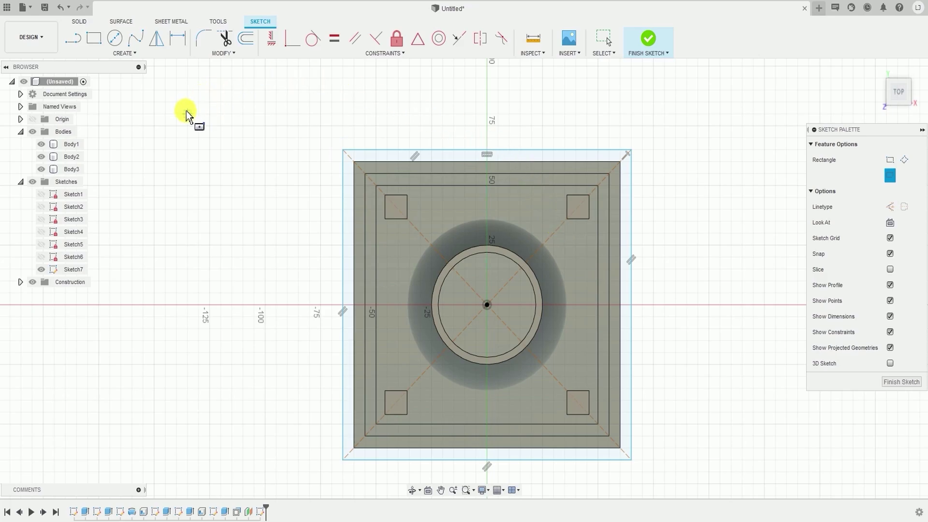
left_click(121, 55)
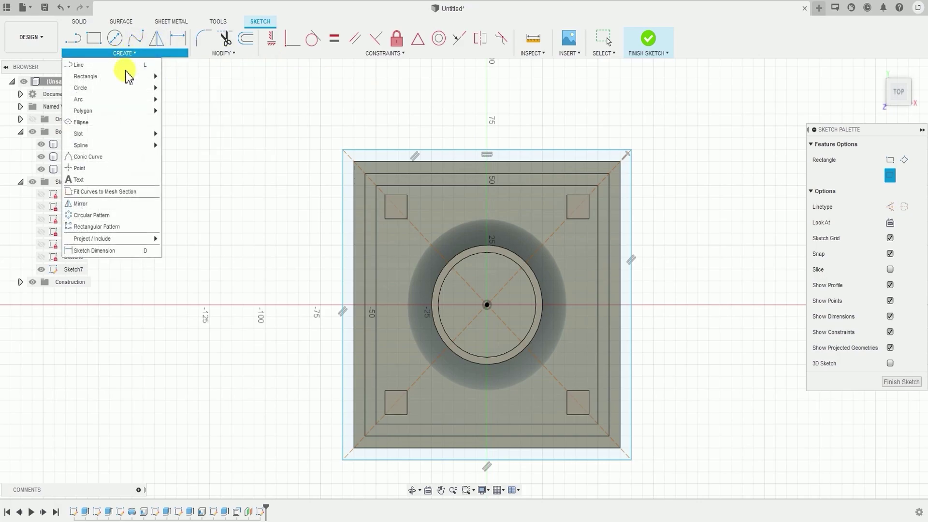
Step: Dimension the horizontal edge of the center rectangle on the offset plane to 100 mm
left_click(109, 253)
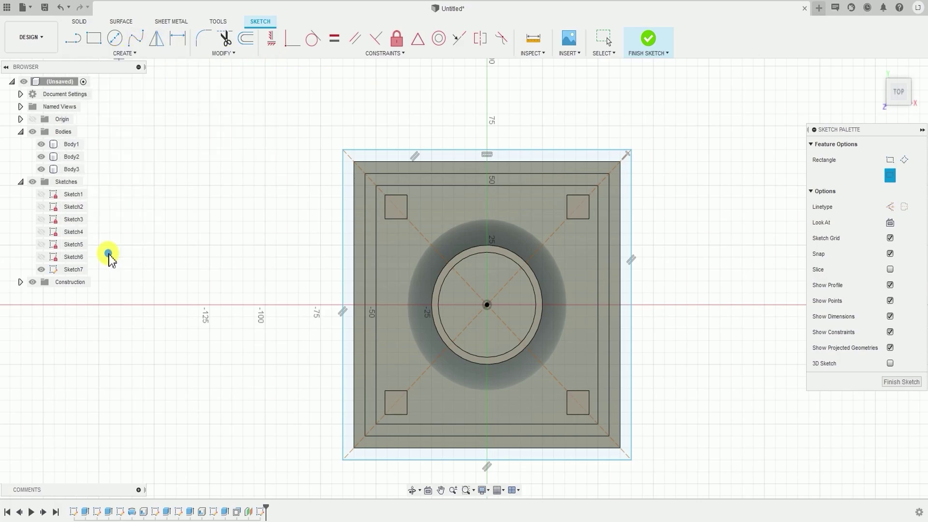
left_click(485, 151)
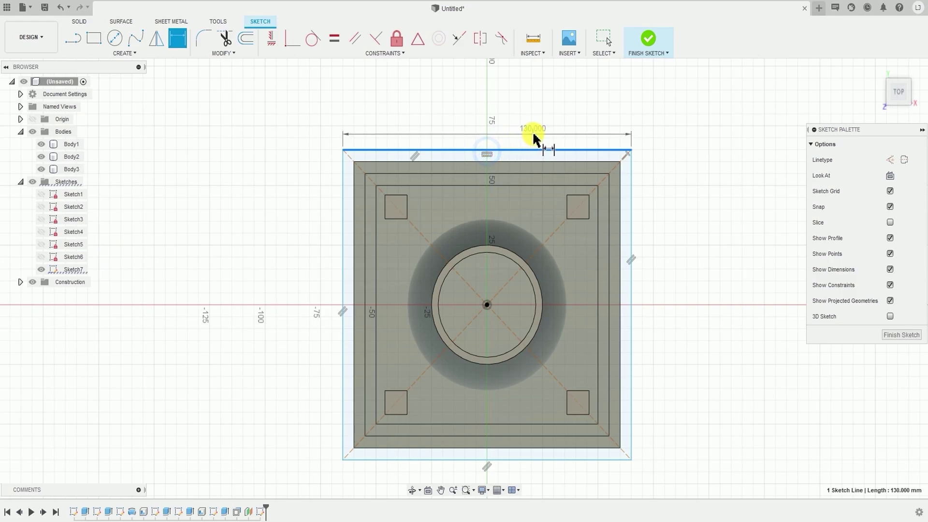
left_click(535, 138)
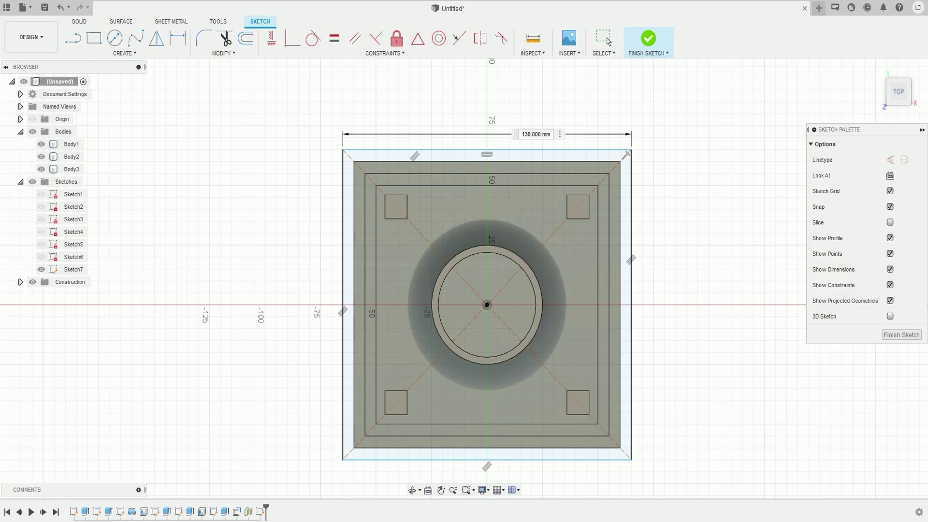
left_click(541, 135)
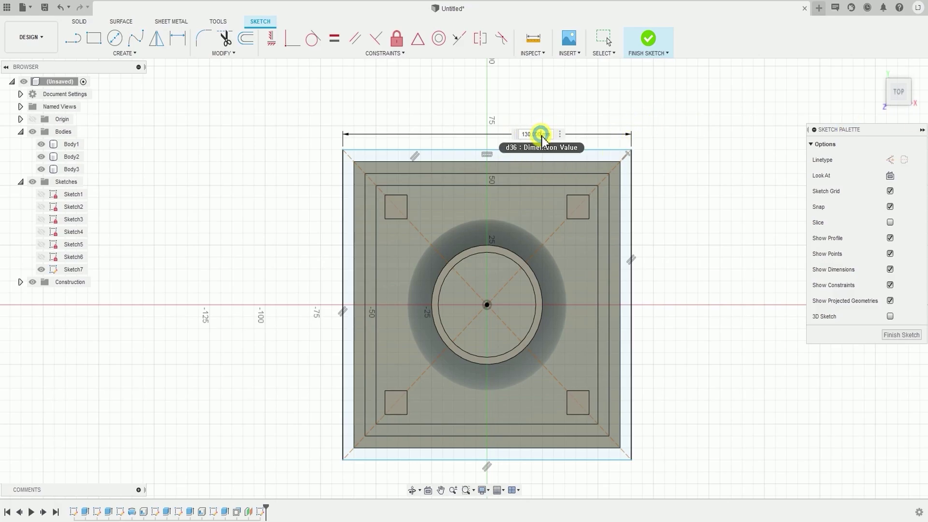
double_click(537, 136)
left_click(526, 134)
key("Delete")
key("Delete")
key("Delete")
type("100")
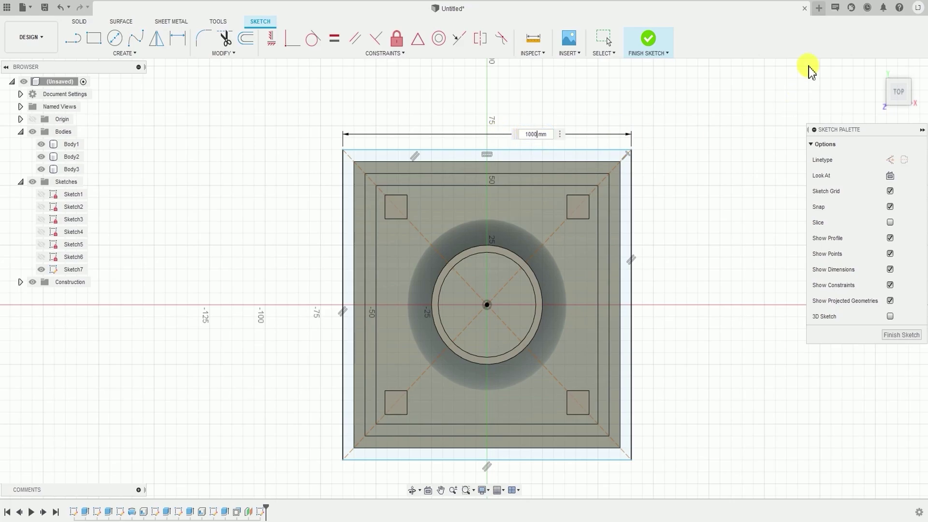
key("Return")
Step: Dimension the rectangle's vertical edge at 100 mm and finish the sketch
key("d")
scroll(435, 207, "up", 3)
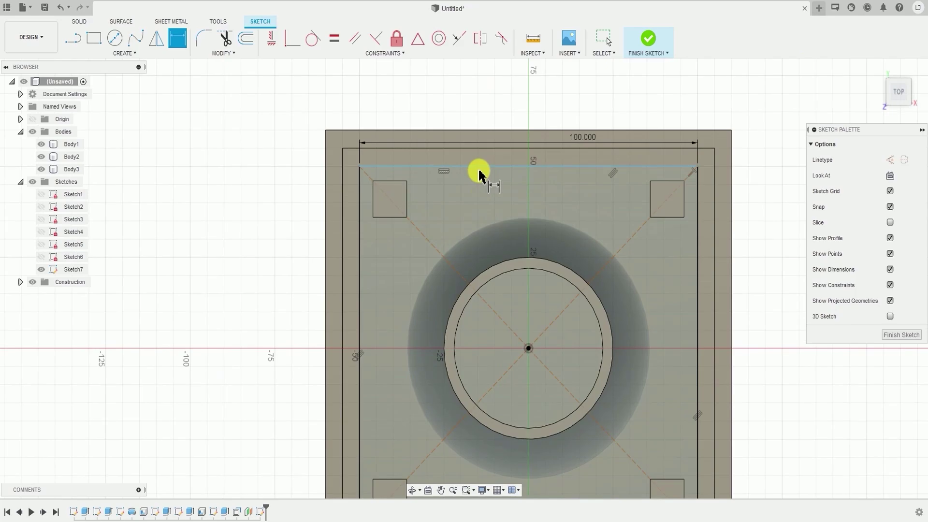
left_click(358, 245)
left_click(271, 249)
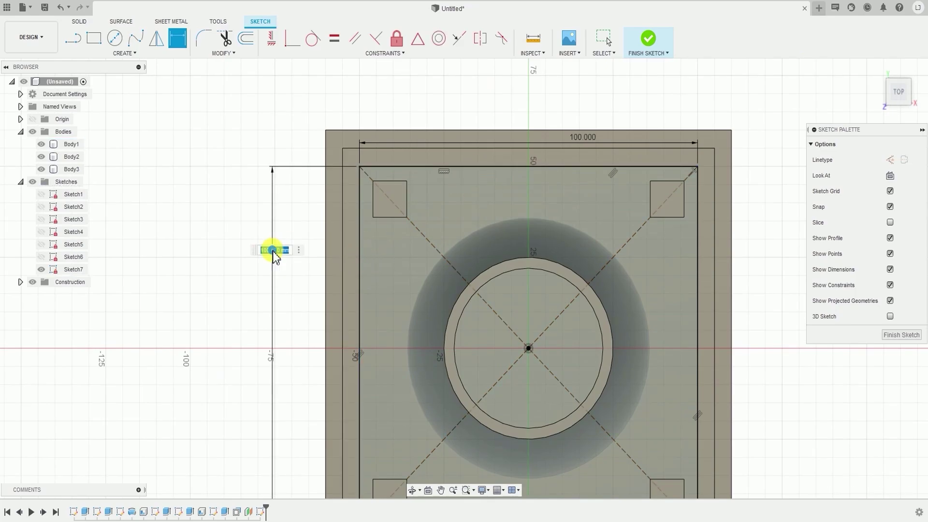
key("Return")
scroll(263, 228, "down", 2)
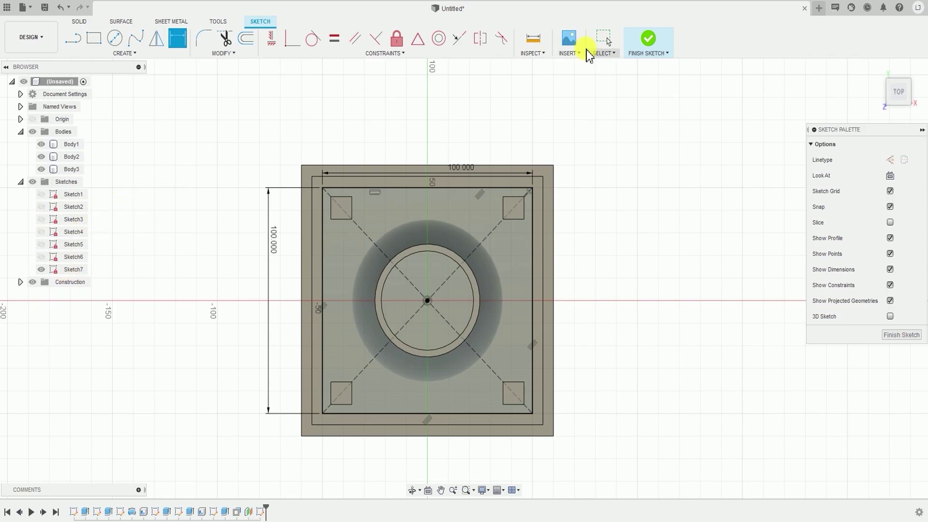
left_click(648, 38)
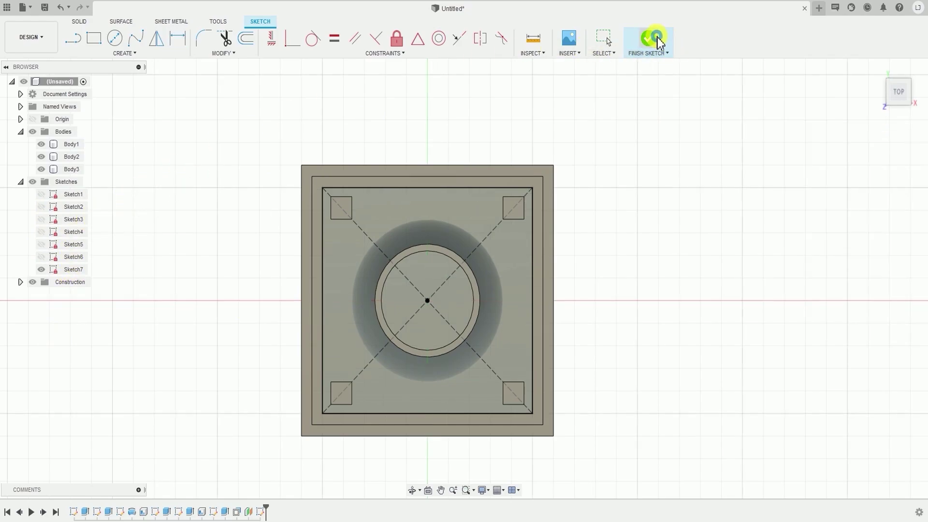
Step: Examine the square sketch from several angles against the four posts, the vessel's rim and the base
mouse_move(422, 363)
middle_mouse_down("shift")
mouse_move(452, 259)
mouse_move(427, 234)
mouse_move(510, 315)
mouse_move(455, 234)
middle_mouse_up("shift")
left_click(426, 234)
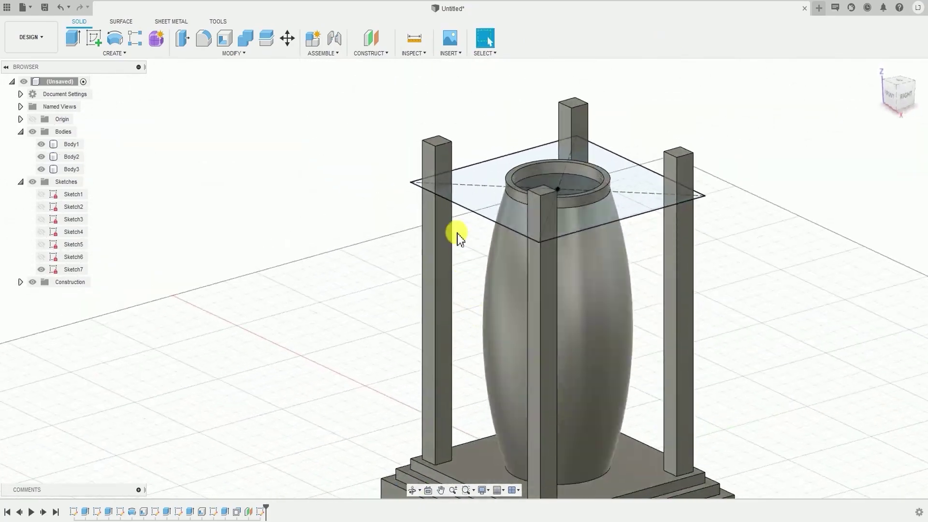
middle_click_drag(640, 213, 448, 289, "shift")
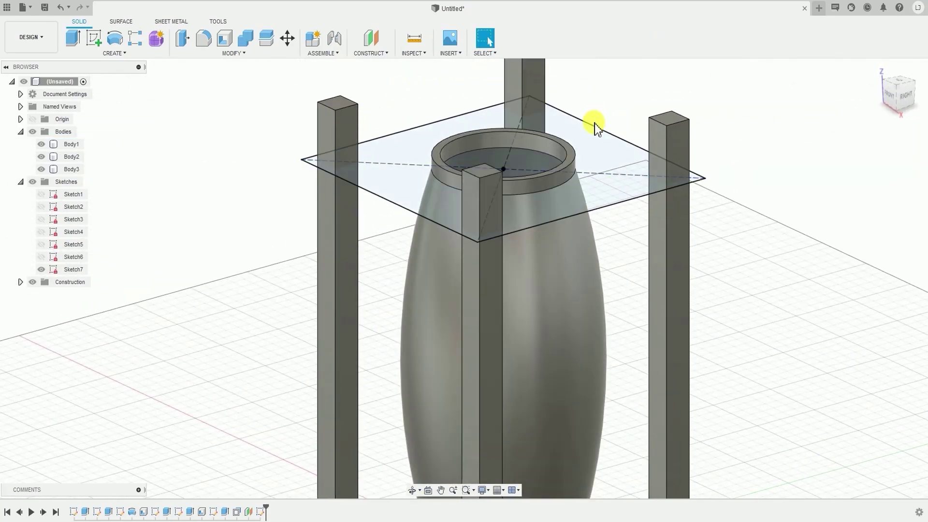
scroll(594, 128, "down", 1)
middle_click_drag(595, 128, 572, 226)
middle_click_drag(397, 212, 439, 269, "shift")
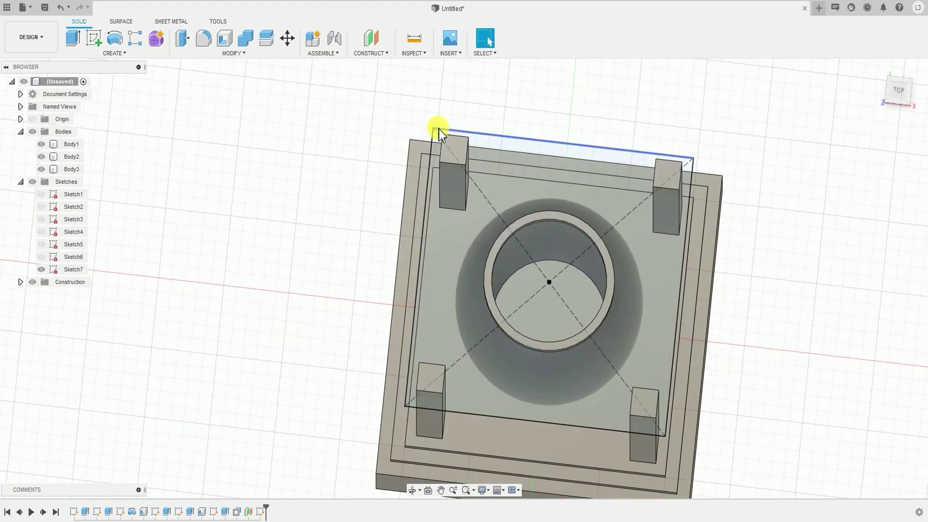
left_click(451, 365)
left_click(450, 102)
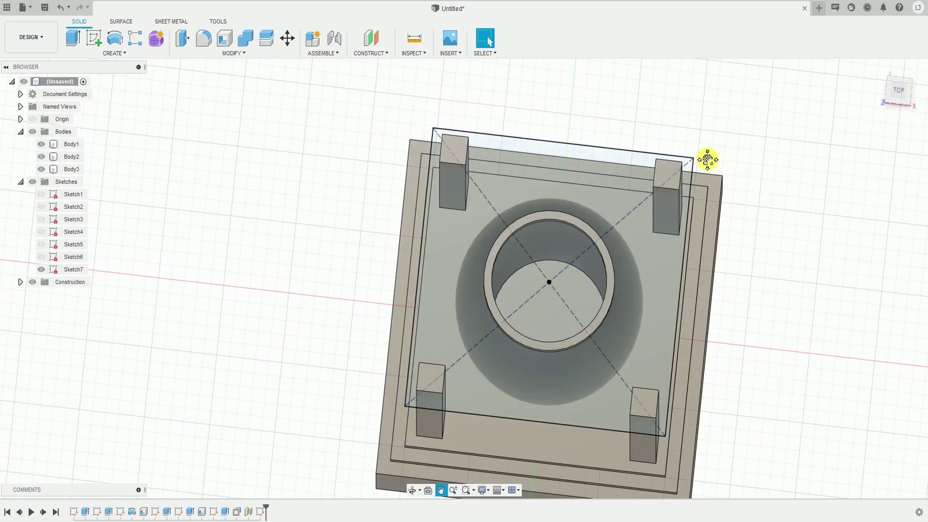
middle_click_drag(707, 159, 596, 79)
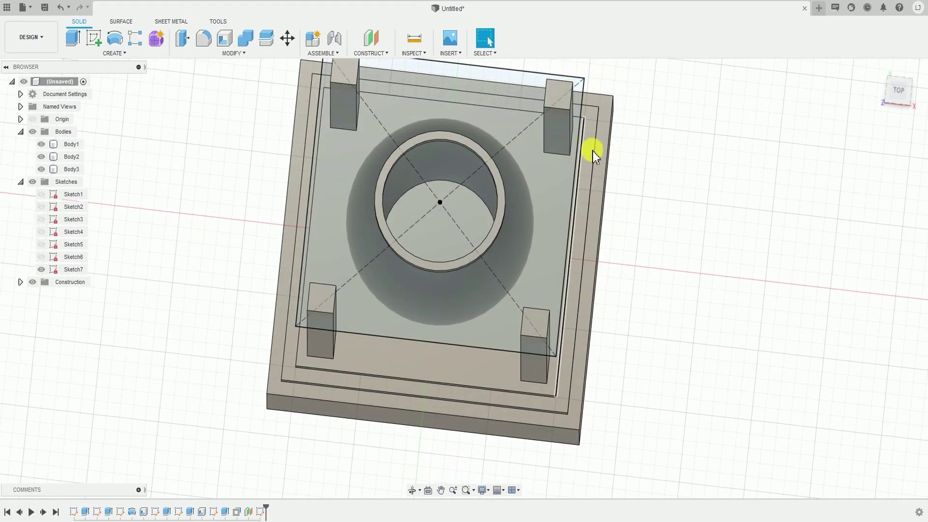
middle_click_drag(604, 161, 615, 207)
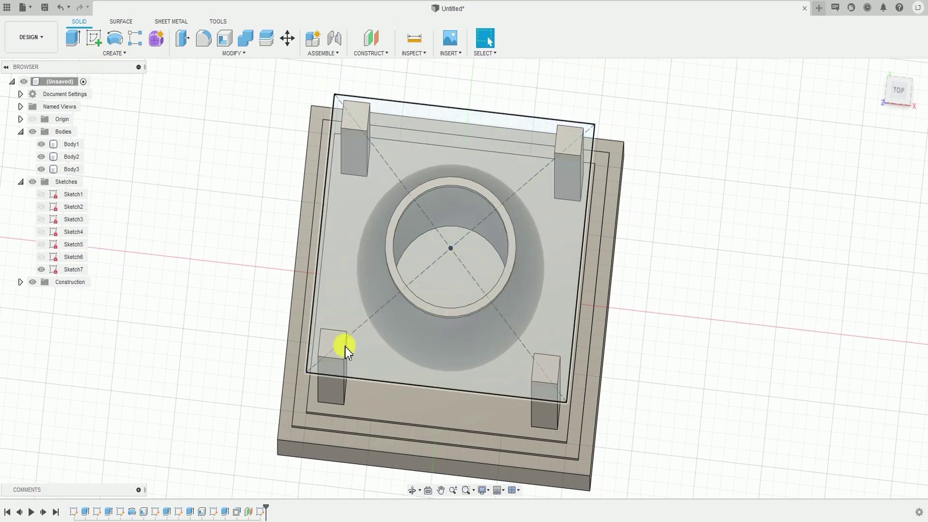
Step: Preview a 5 mm upward extrusion of the square profile and check its thickness against the posts and vessel
left_click(97, 53)
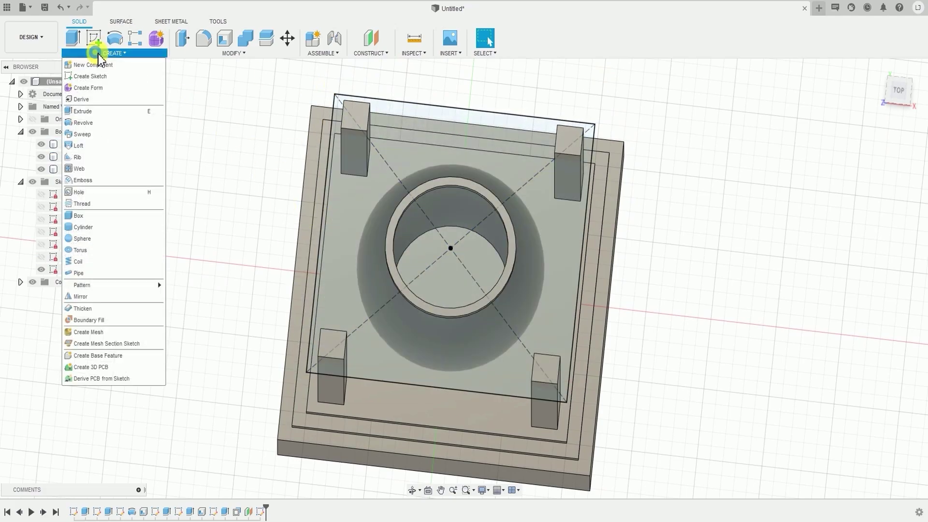
left_click(114, 111)
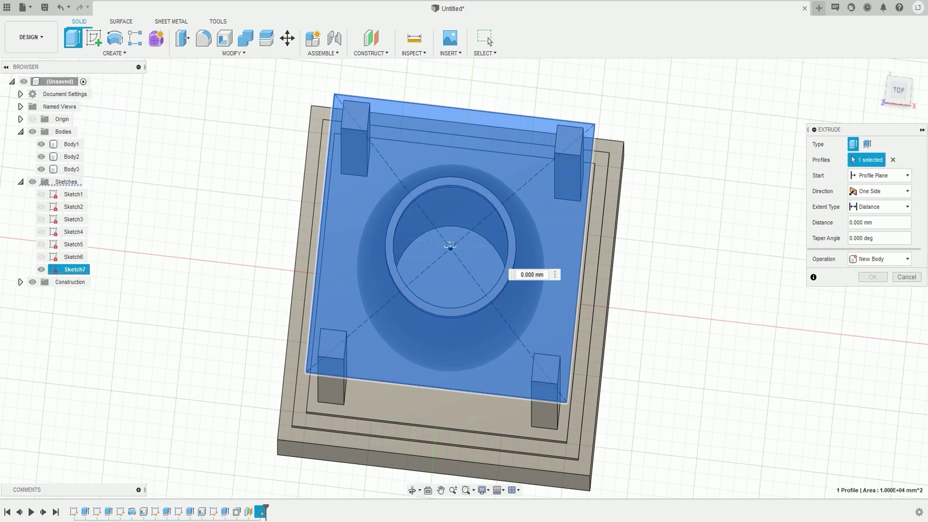
middle_click_drag(554, 227, 568, 295, "shift")
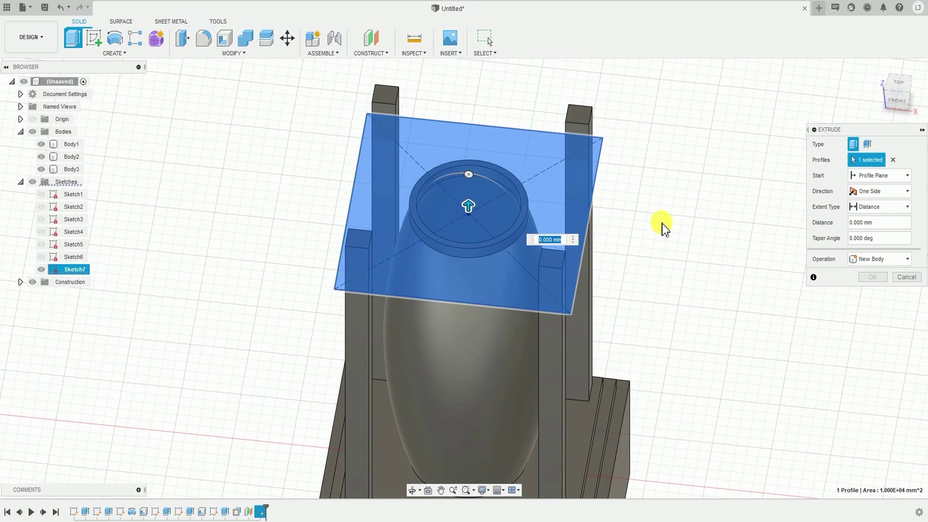
key("Return")
middle_click_drag(698, 305, 692, 265, "shift")
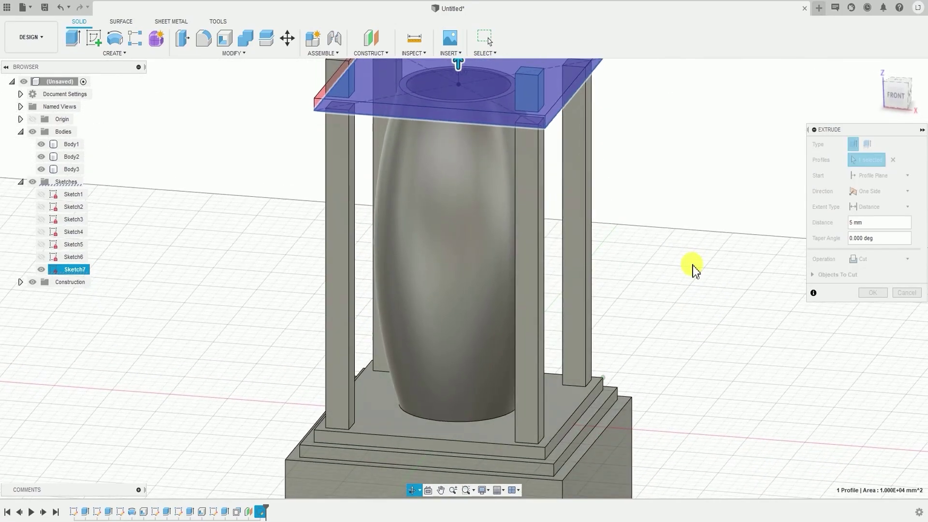
middle_click_drag(667, 201, 654, 251, "shift")
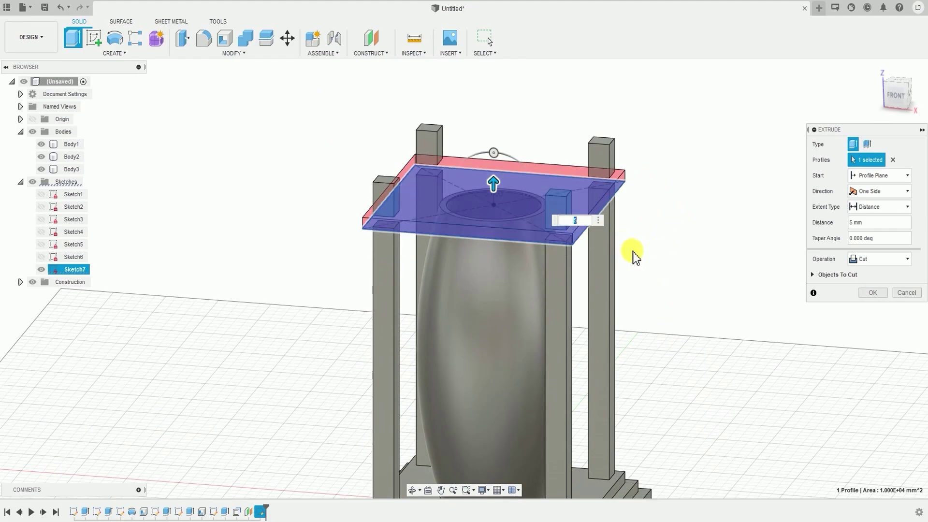
mouse_move(633, 252)
middle_mouse_down("shift")
mouse_move(648, 224)
mouse_move(657, 259)
mouse_move(637, 233)
mouse_move(645, 257)
middle_mouse_up("shift")
scroll(656, 256, "down", 2)
scroll(645, 249, "up", 3)
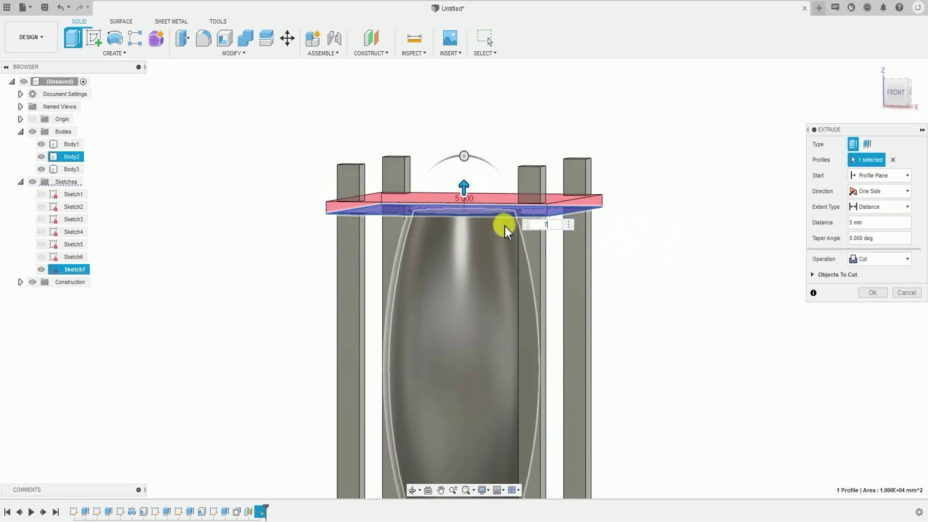
Step: Set the square's extrusion distance to 7 mm and create it as a new body
type("7")
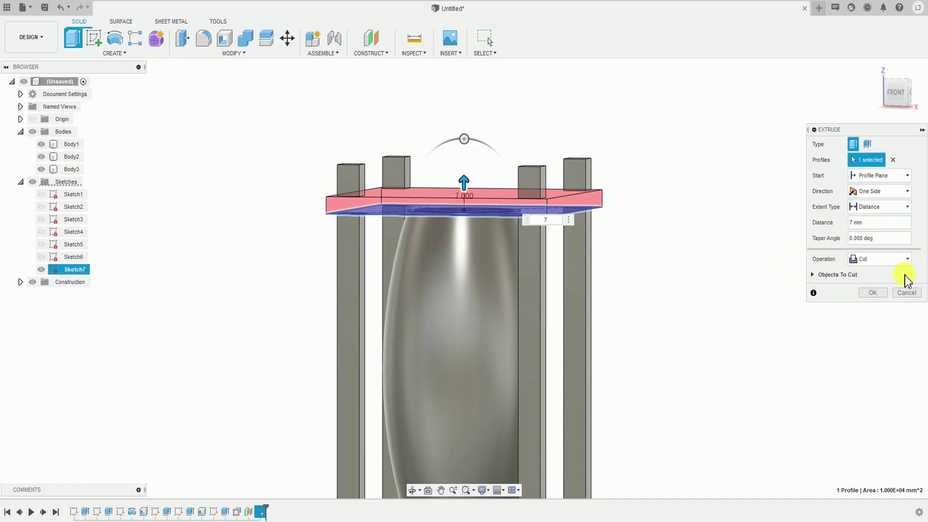
left_click(884, 260)
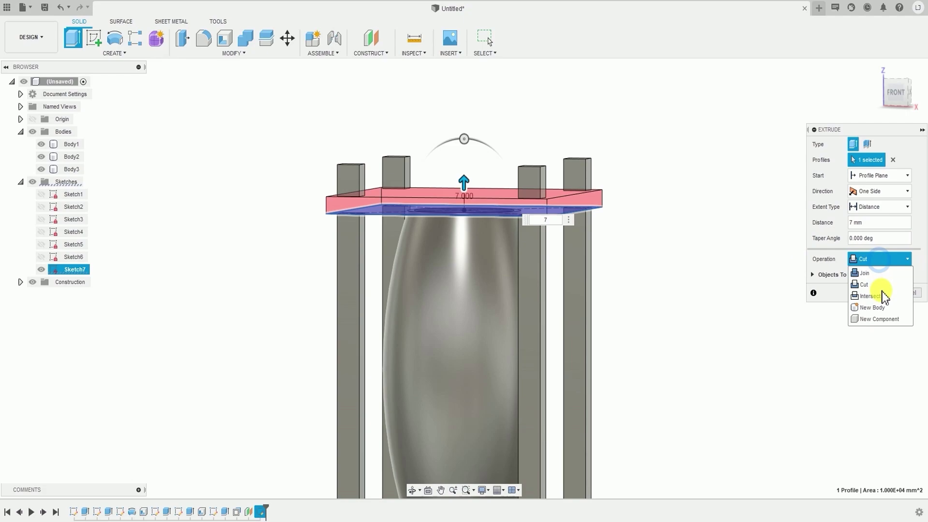
left_click(873, 308)
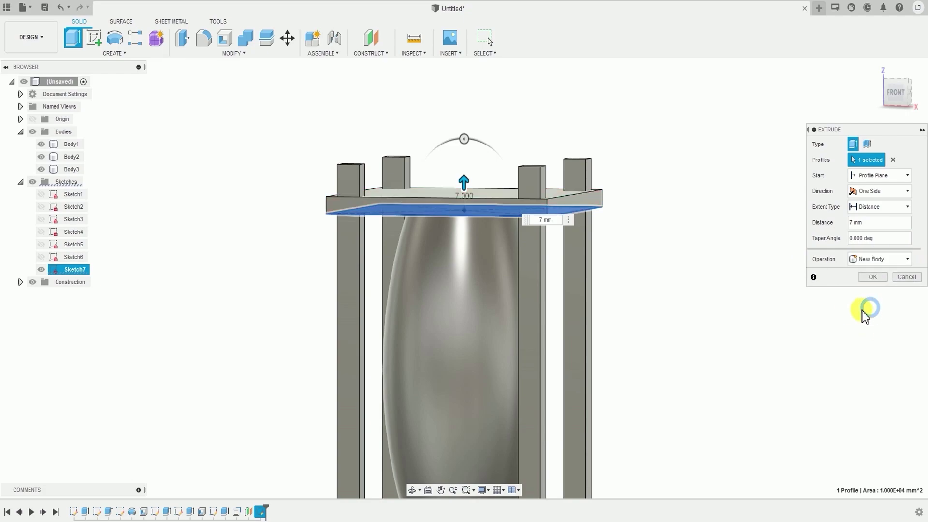
left_click(872, 277)
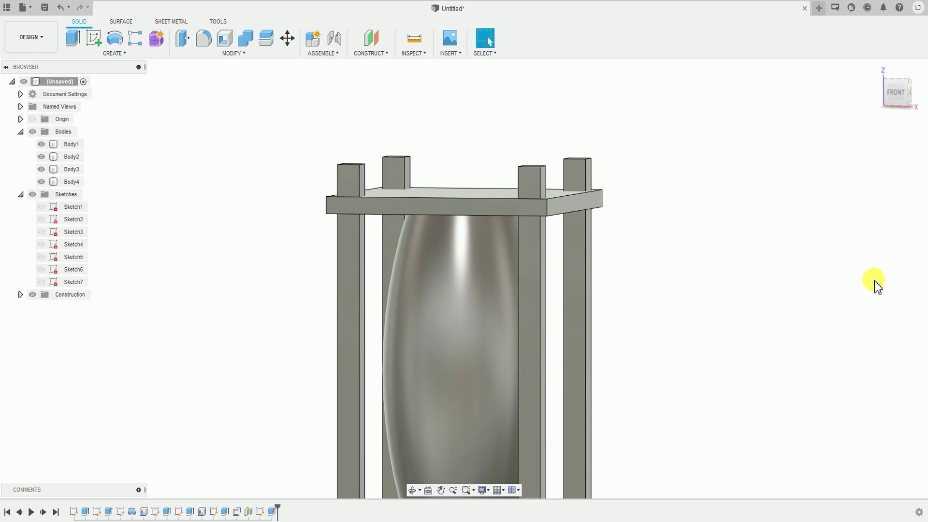
Step: Highlight the new plate body and inspect it together with the posts, vessel and base
left_click(71, 182)
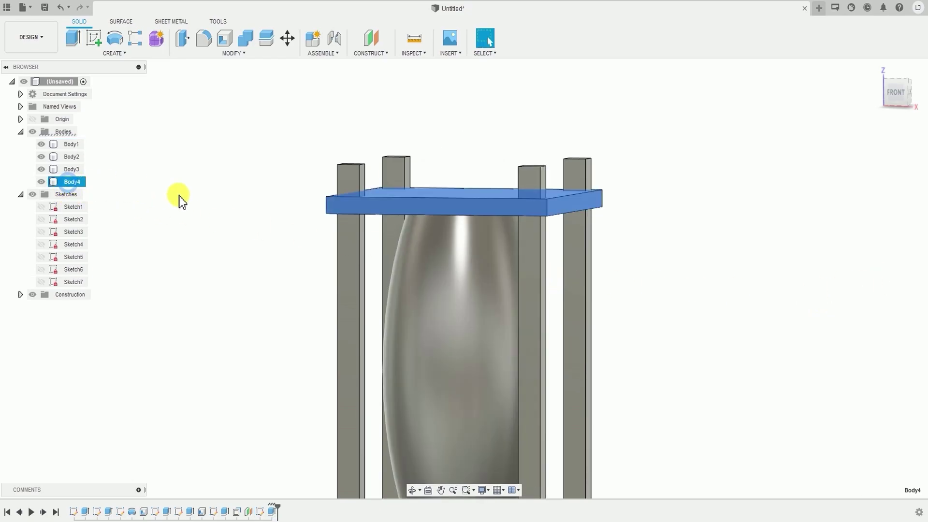
middle_click_drag(120, 162, 218, 279, "shift")
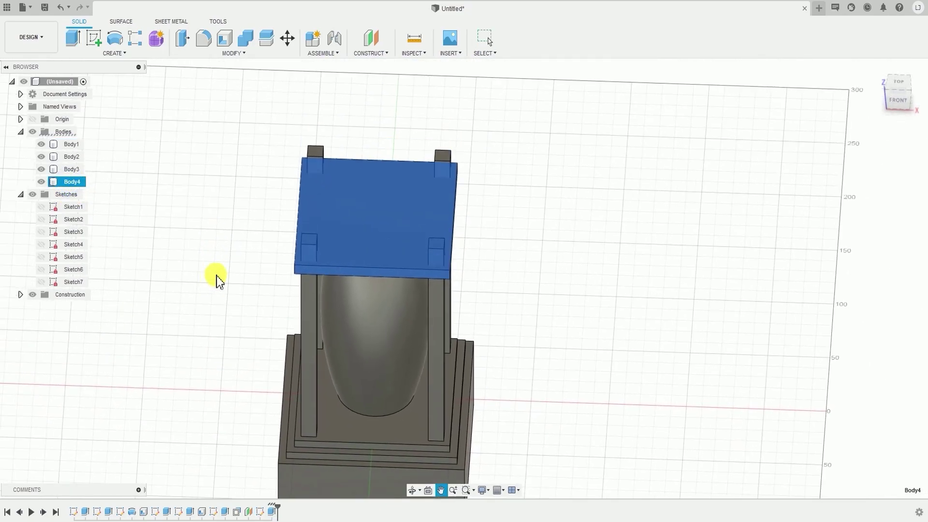
left_click(545, 215)
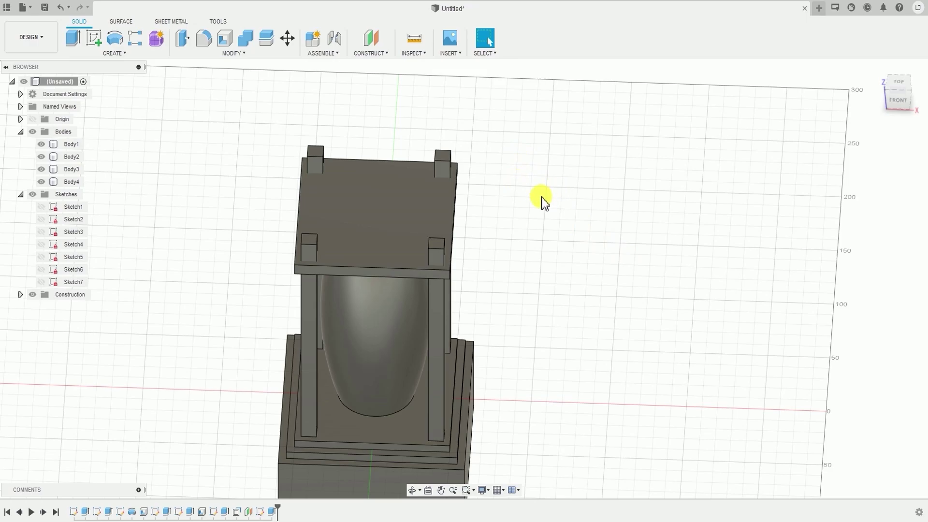
mouse_move(558, 248)
middle_mouse_down("shift")
mouse_move(572, 241)
mouse_move(510, 247)
mouse_move(567, 261)
middle_mouse_up("shift")
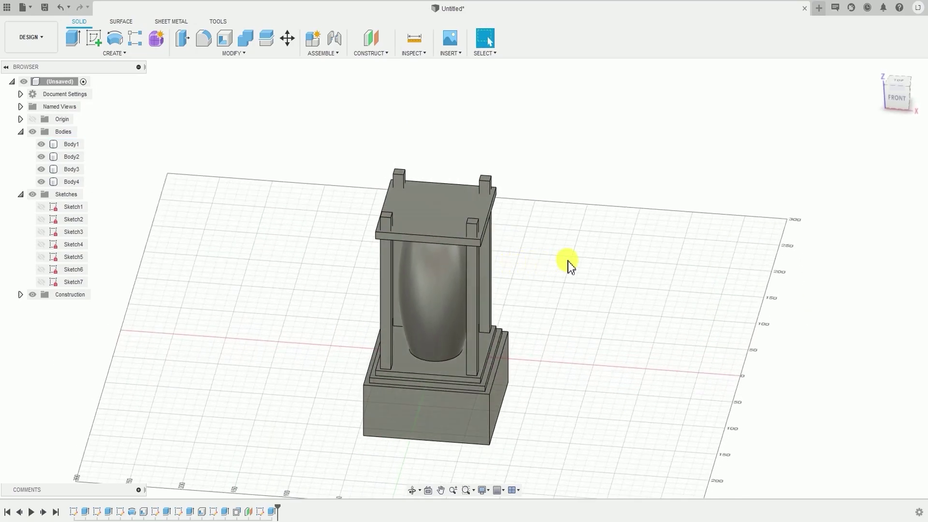
left_click(402, 202)
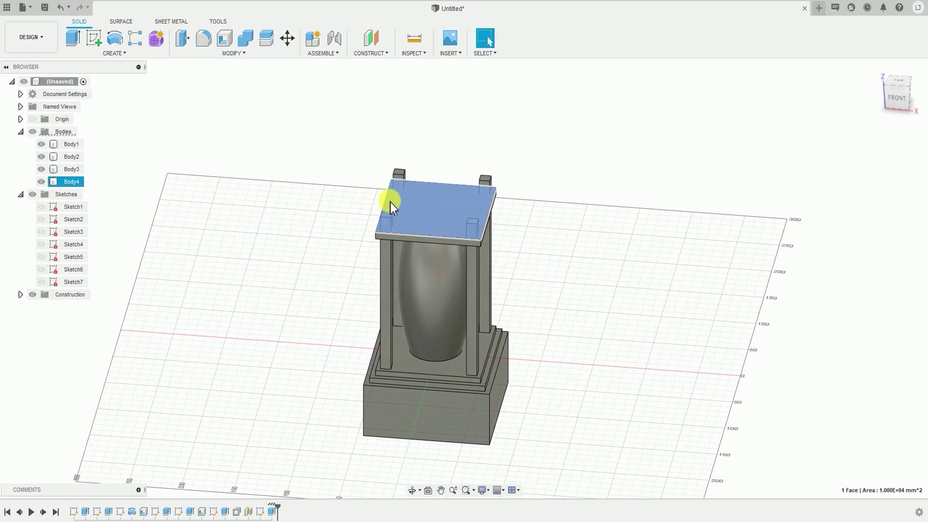
left_click(108, 55)
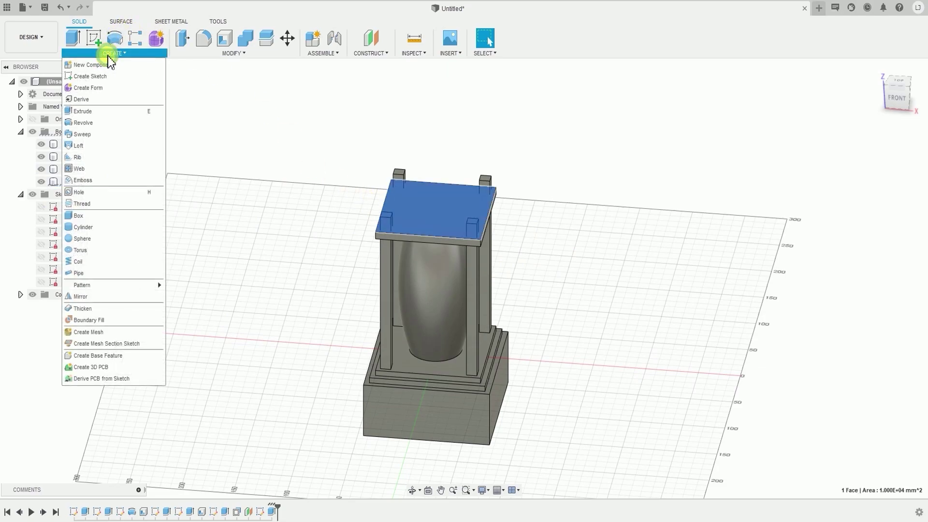
left_click(312, 106)
left_click(599, 158)
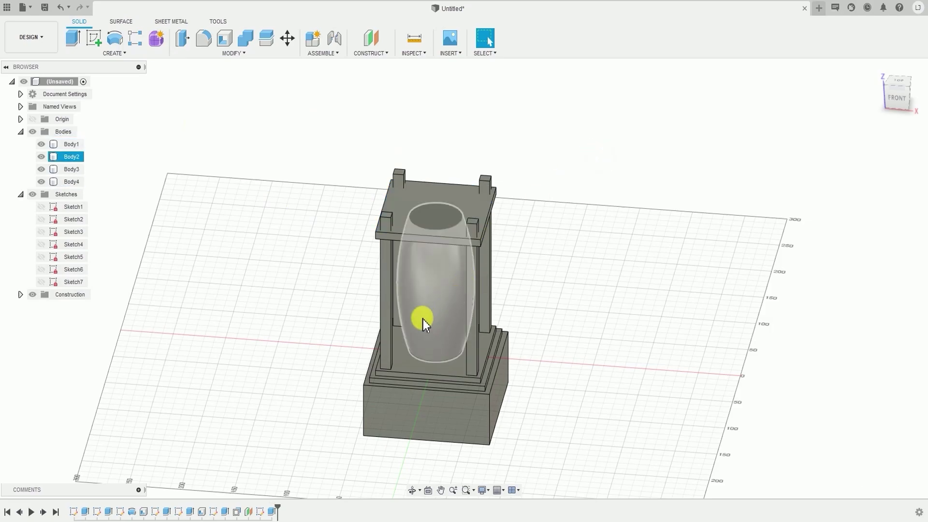
Step: Compare the model with and without the four-post plinth body, ending with that body hidden
left_click(41, 145)
left_click(41, 144)
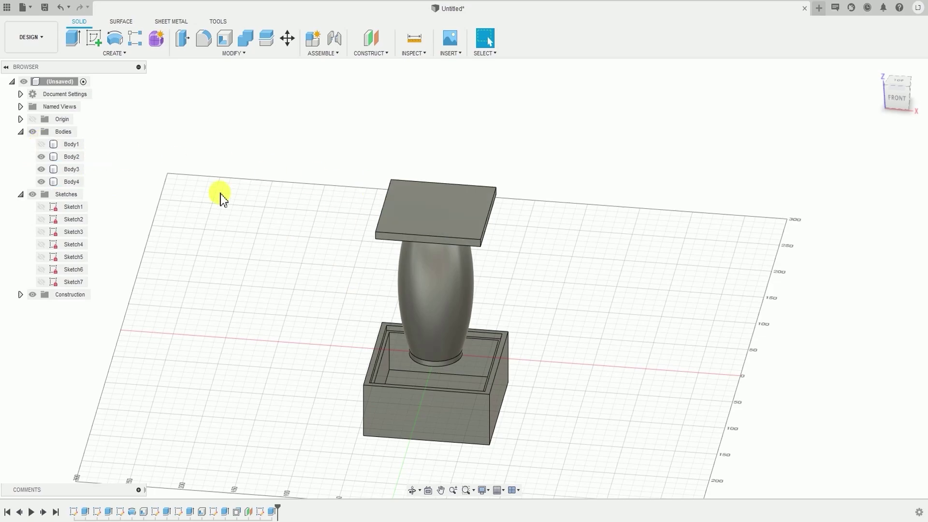
left_click(40, 144)
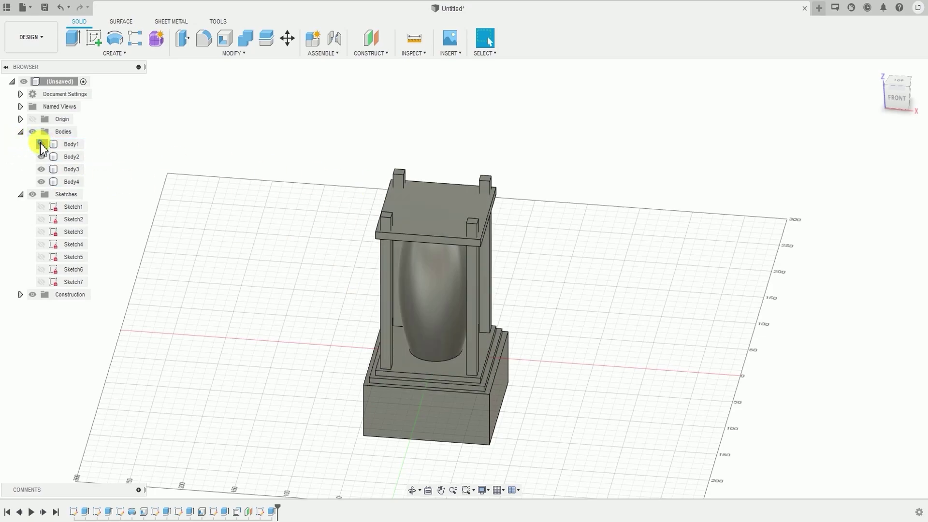
left_click(41, 144)
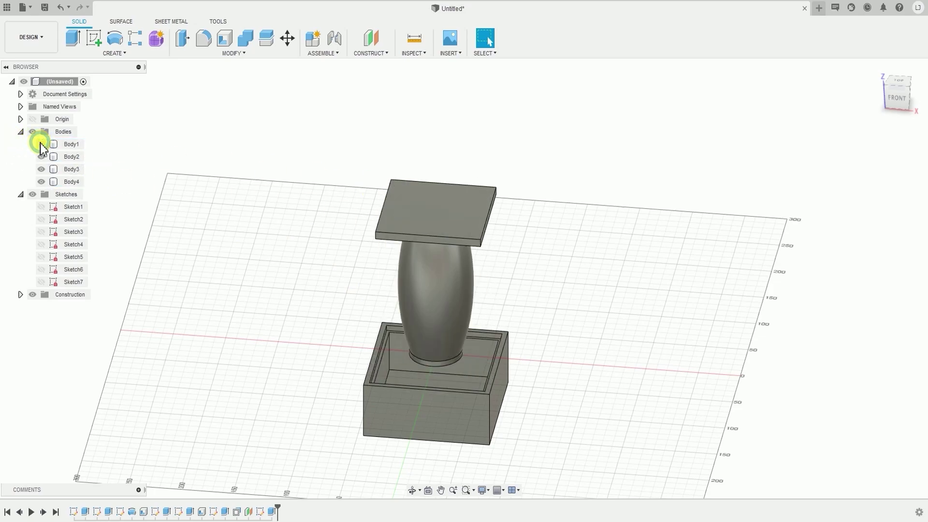
Step: Start a sketch on the square plate's upper face and draw a center rectangle about 149 mm wide around the origin
left_click(113, 54)
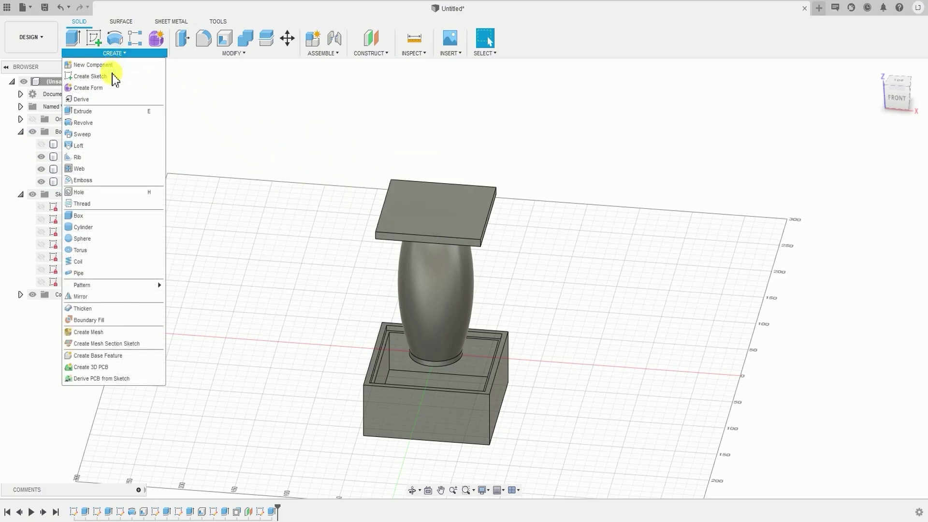
left_click(114, 77)
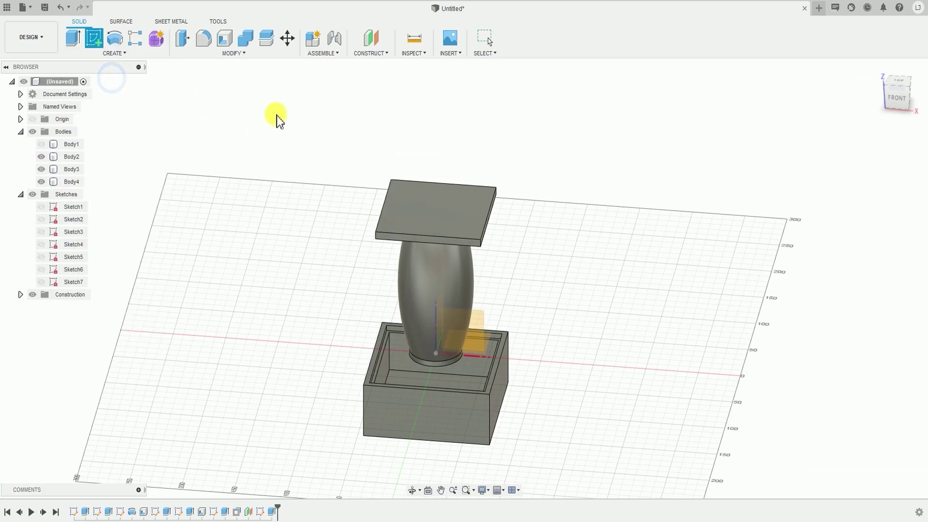
left_click(429, 215)
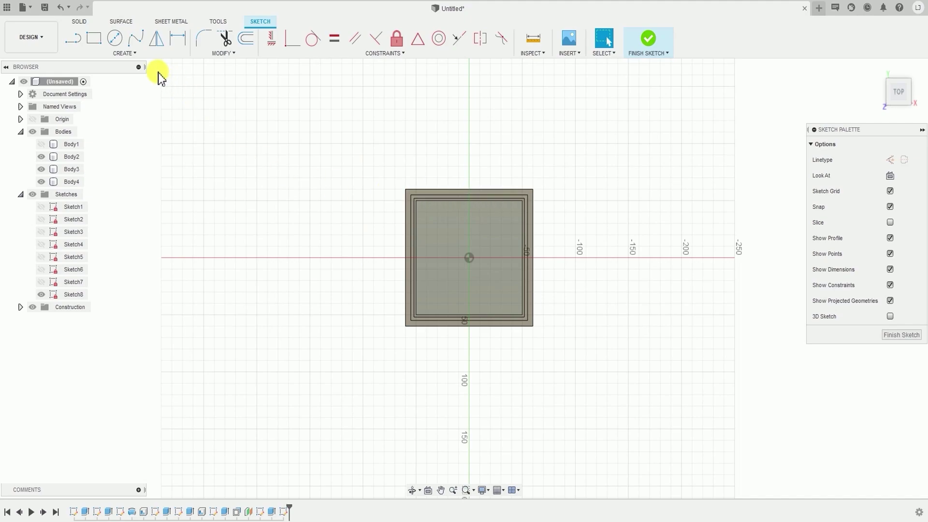
left_click(135, 54)
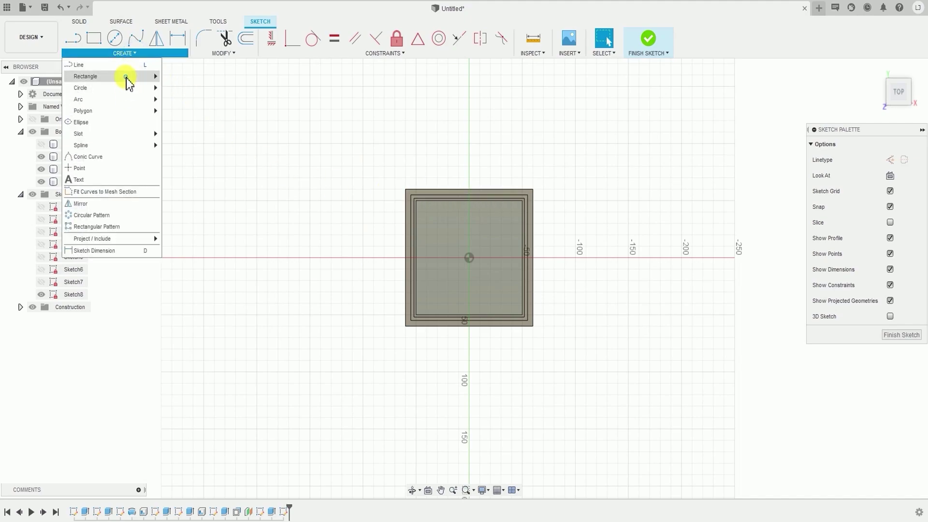
mouse_move(124, 76)
left_click(188, 100)
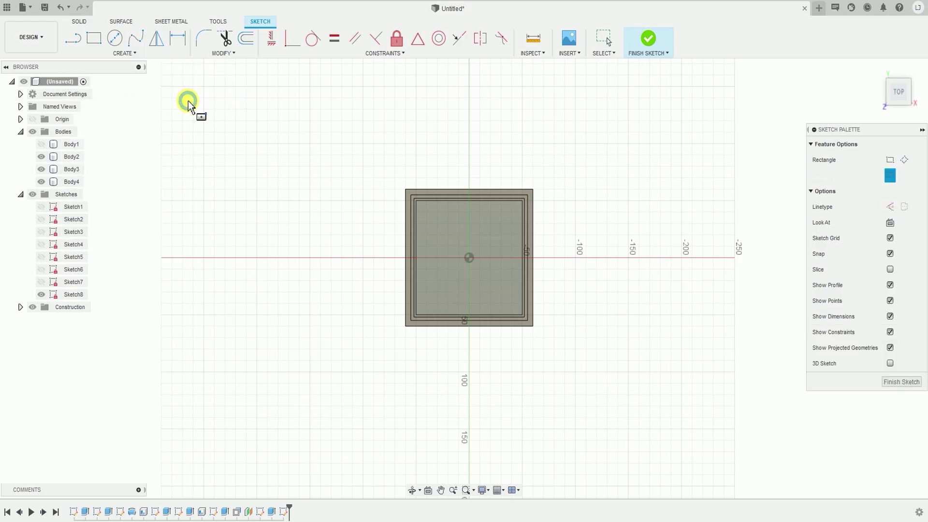
scroll(519, 267, "up", 5)
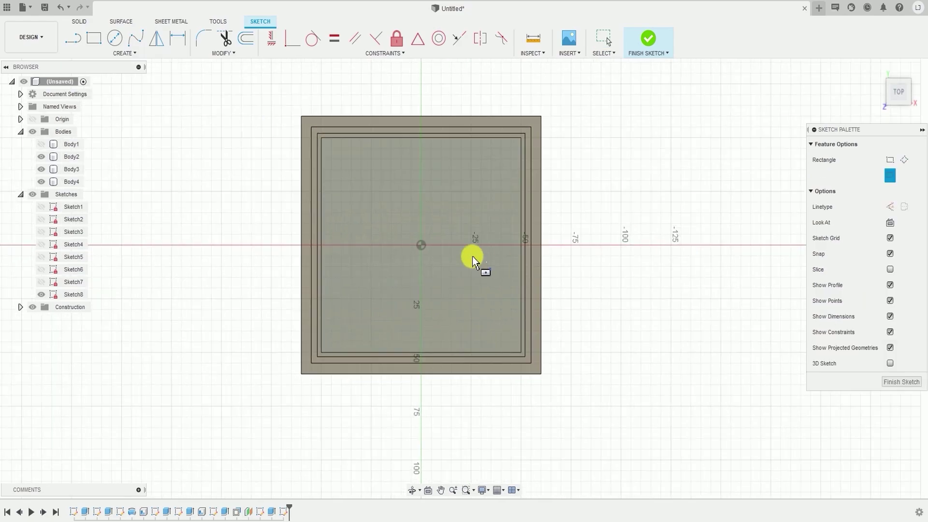
left_click(417, 242)
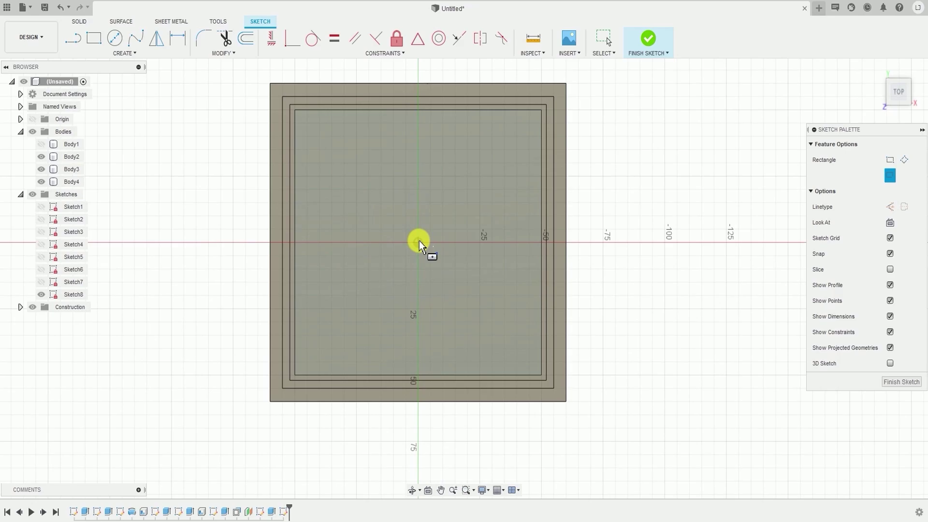
scroll(435, 251, "down", 3)
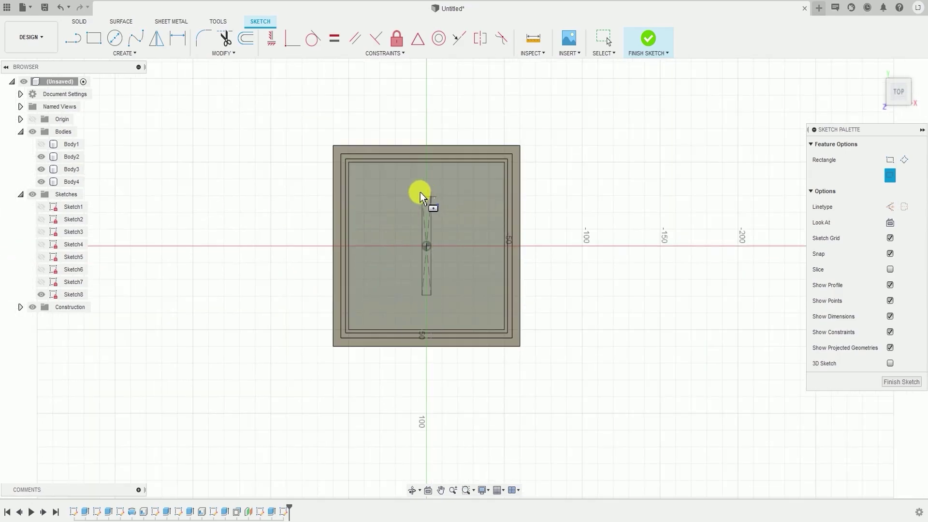
left_click(311, 116)
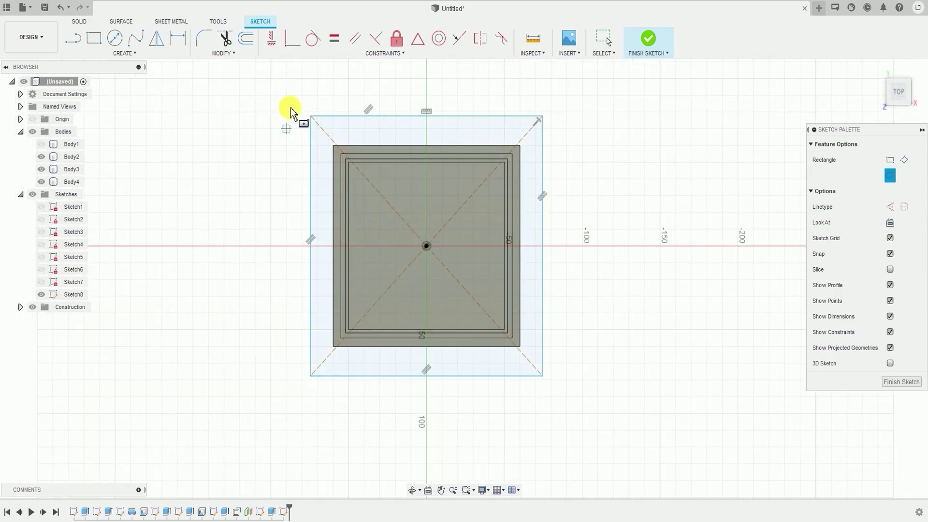
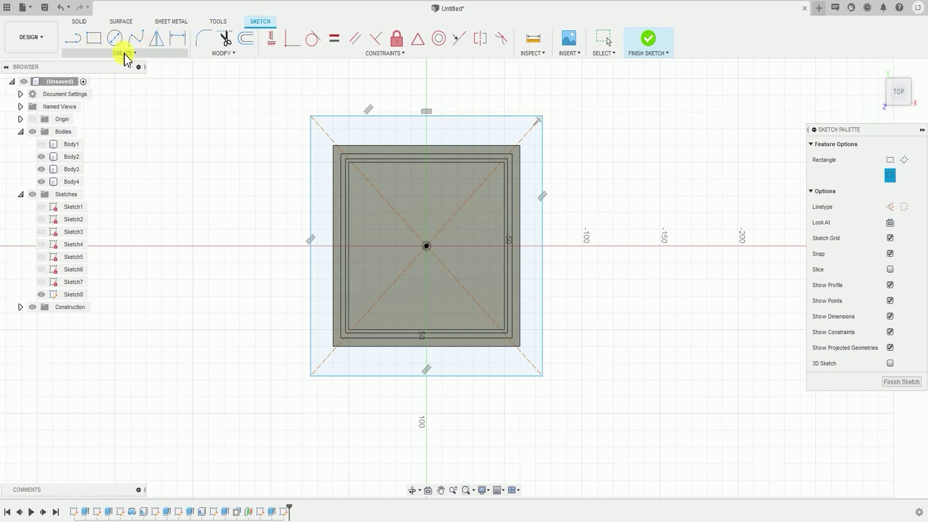
Step: Dimension the center rectangle's horizontal side and set its width to 110 mm
left_click(141, 54)
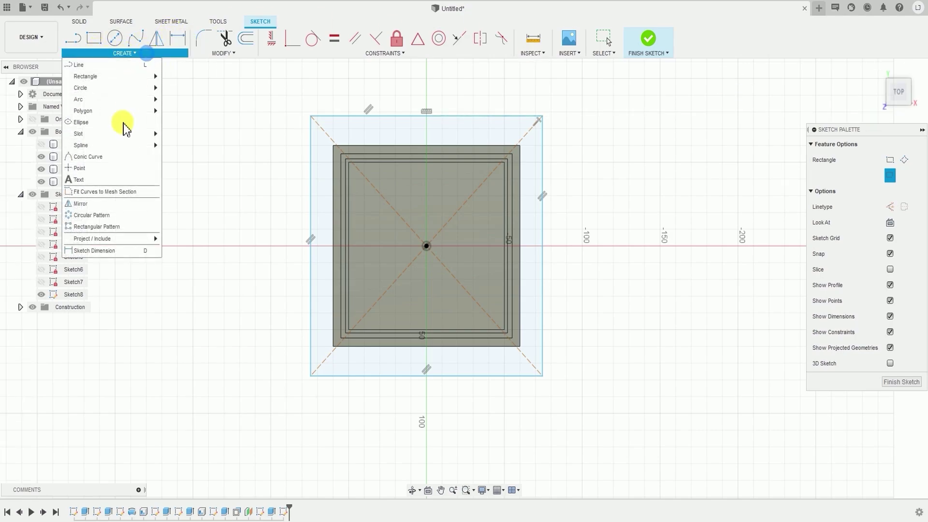
left_click(104, 251)
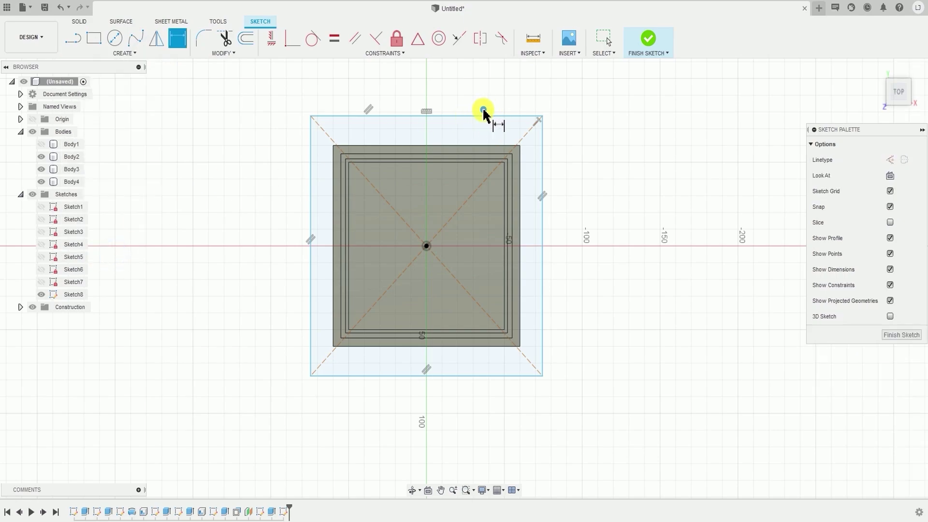
left_click(483, 117)
left_click(496, 95)
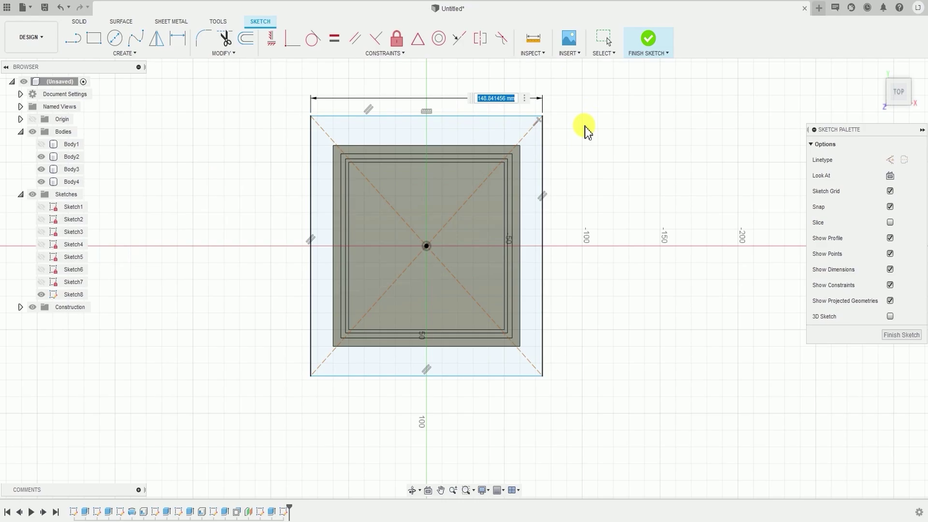
type("110")
key("Return")
Step: Dimension the rectangle's vertical side at 110 mm and finish the sketch
scroll(449, 110, "up", 5)
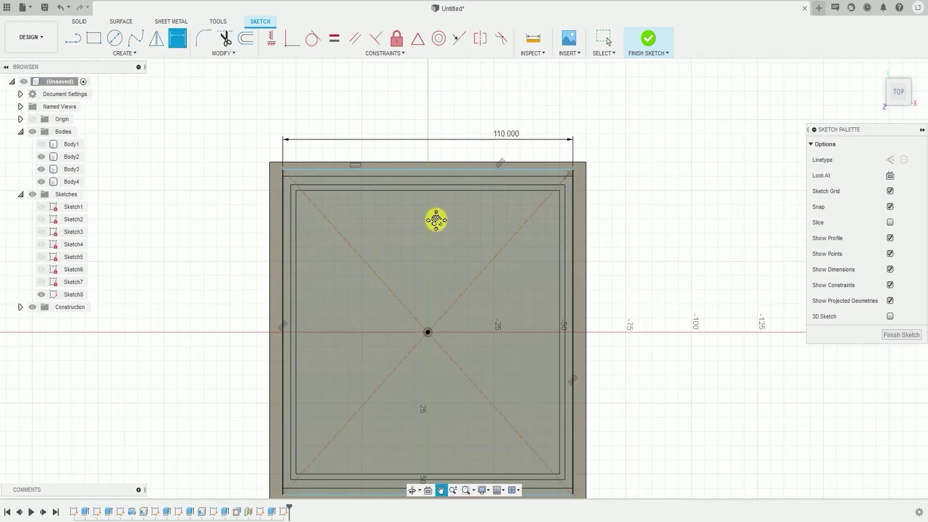
middle_click_drag(436, 220, 450, 150)
left_click(296, 183)
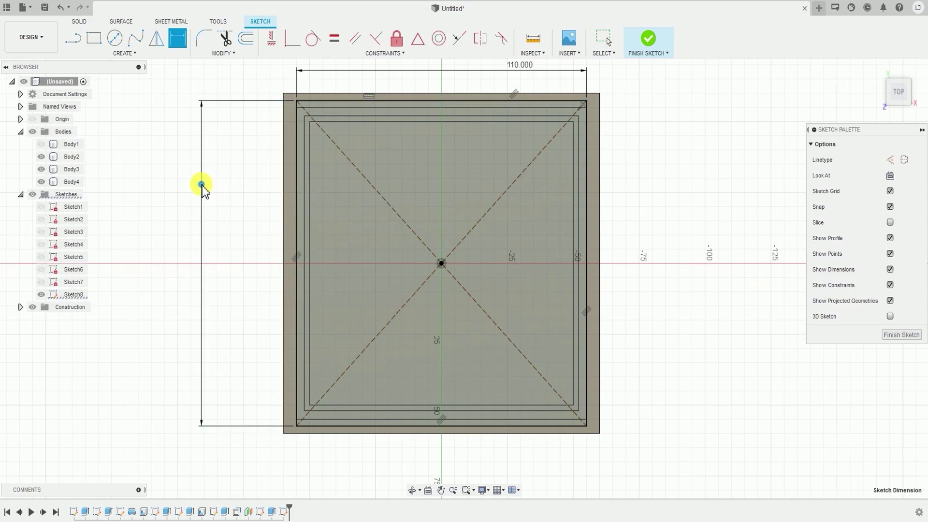
left_click(202, 185)
type("110")
key("Return")
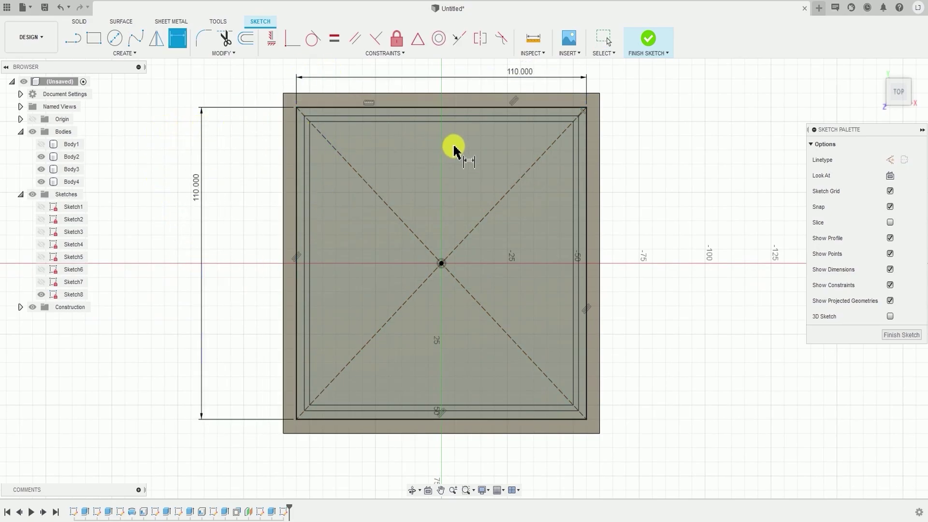
scroll(433, 271, "up", 2)
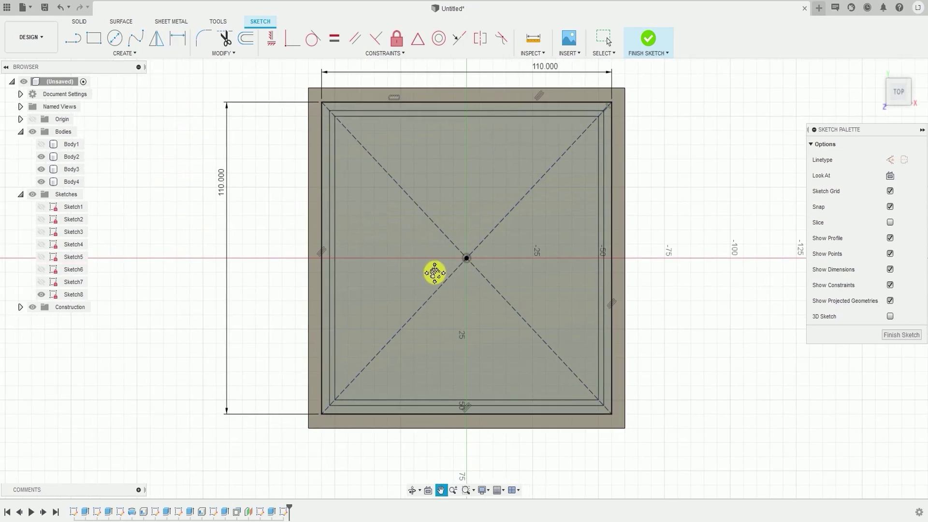
left_click(649, 39)
scroll(509, 242, "down", 4)
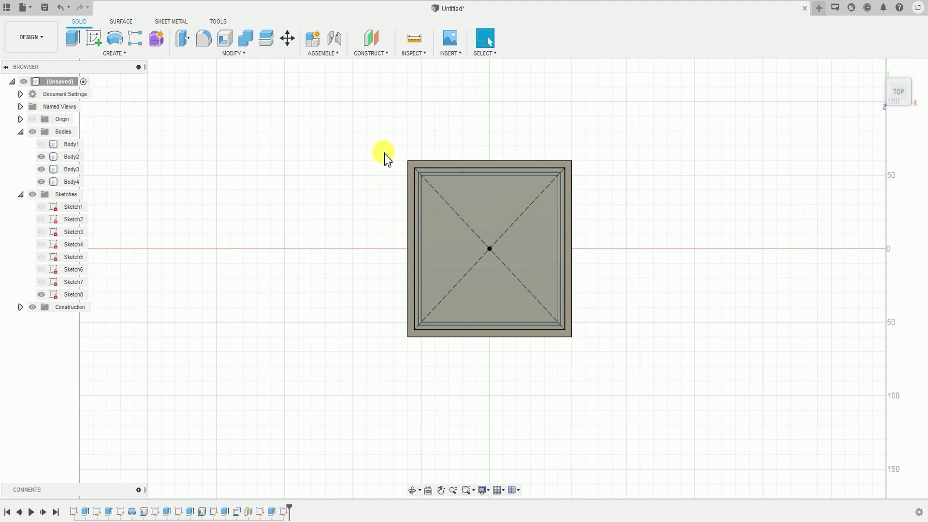
Step: Start an Extrude with both regions of the 110 mm square selected as profiles, including the strip outside the smaller plate
left_click(116, 53)
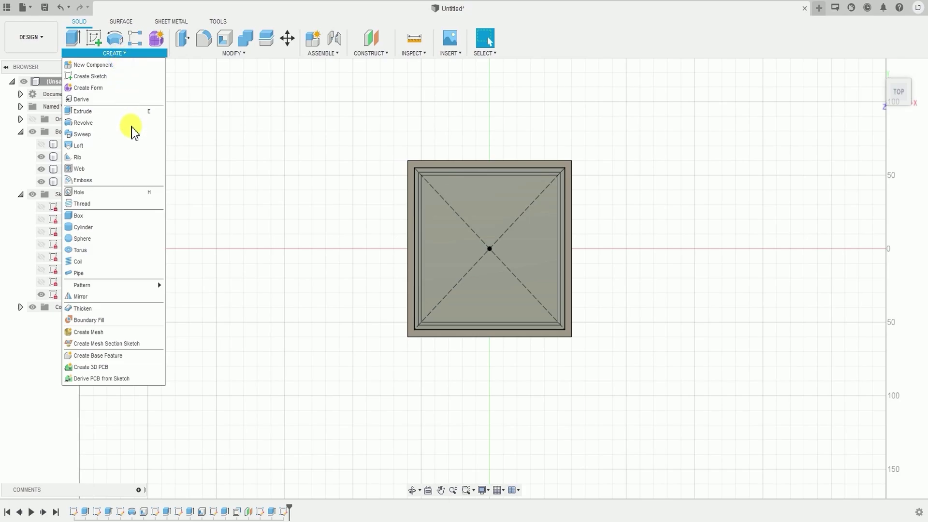
left_click(131, 112)
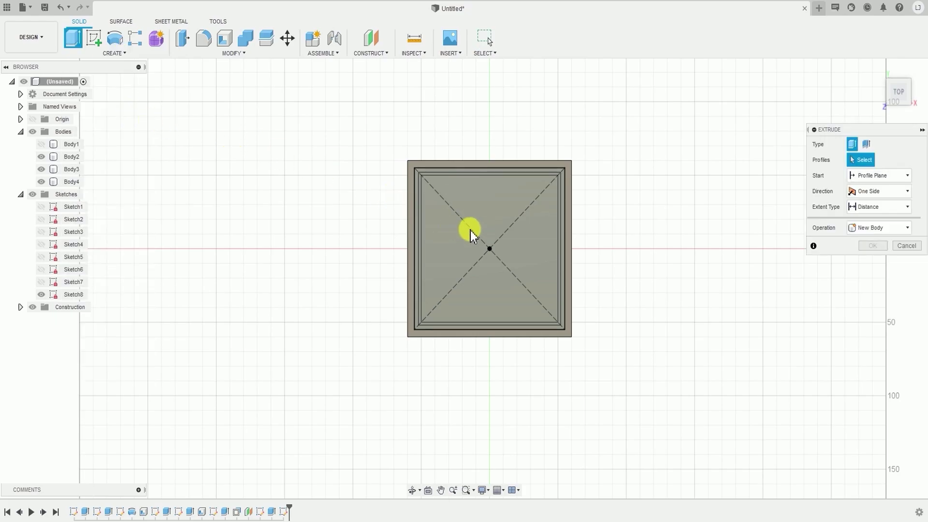
scroll(435, 227, "up", 5)
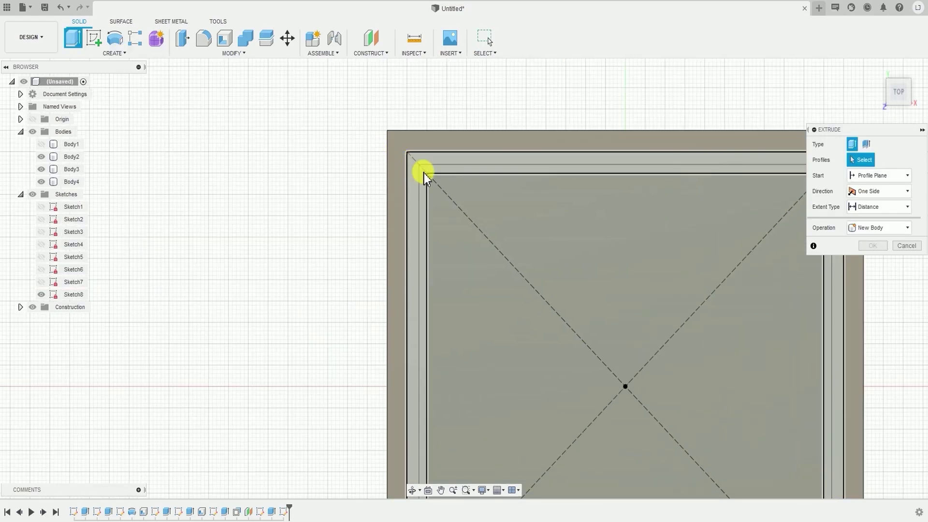
left_click(421, 167)
left_click(454, 261)
scroll(213, 211, "down", 5)
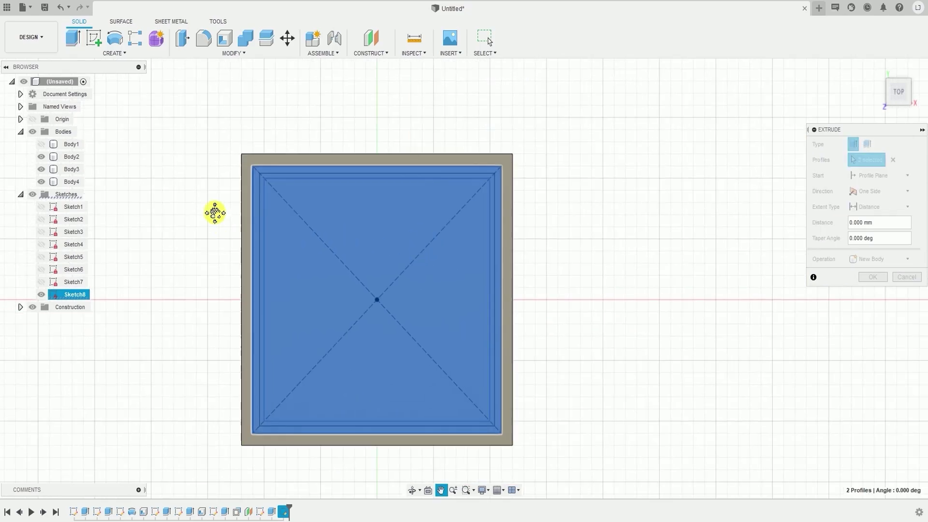
middle_click_drag(214, 211, 377, 181, "shift")
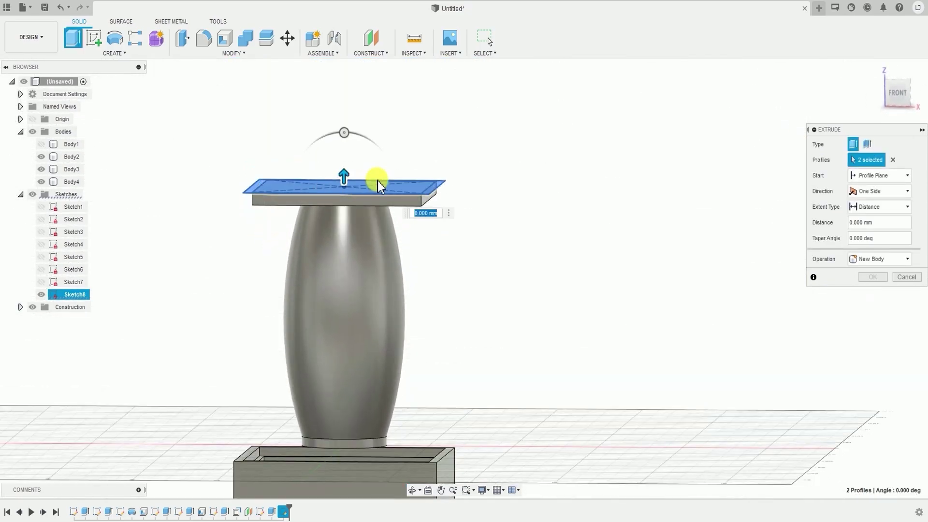
Step: Extrude the 110 mm square 7 mm upward as a new body
type("7")
middle_click_drag(298, 217, 336, 209, "shift")
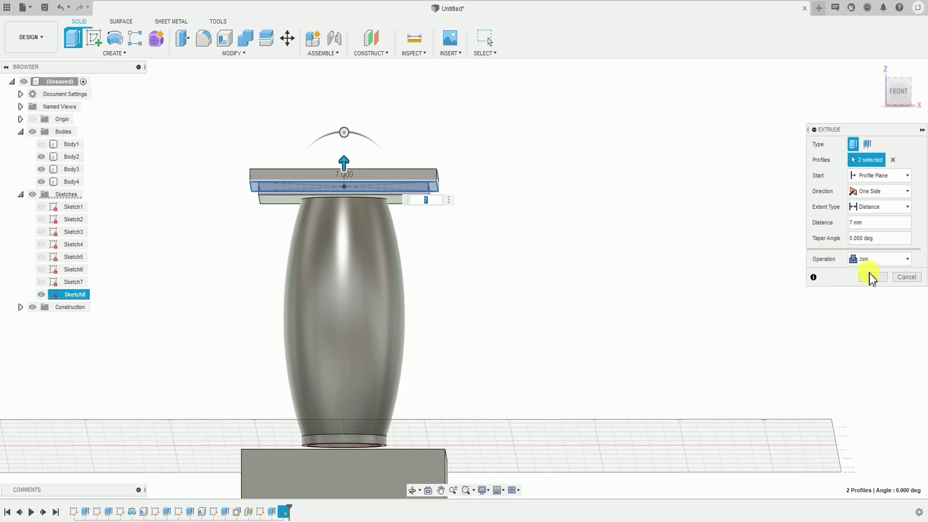
left_click(885, 259)
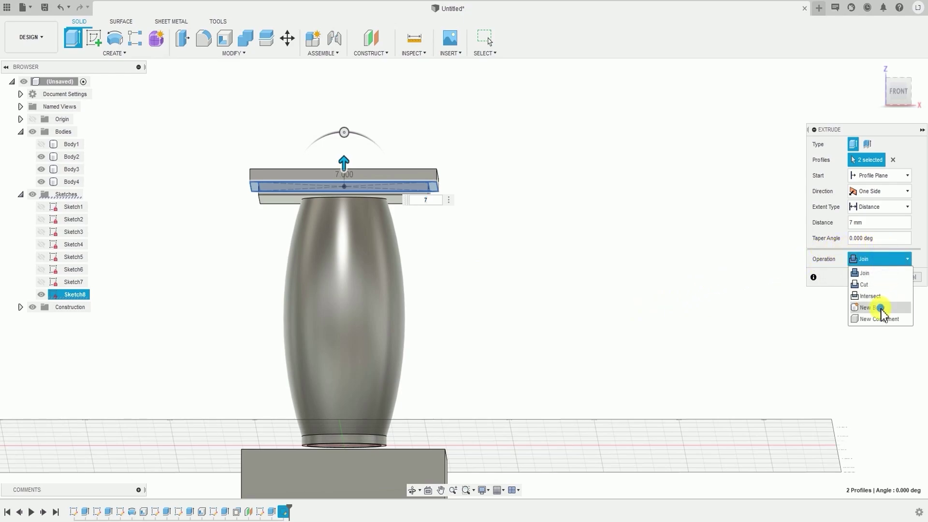
key("Escape")
middle_click_drag(547, 307, 582, 304)
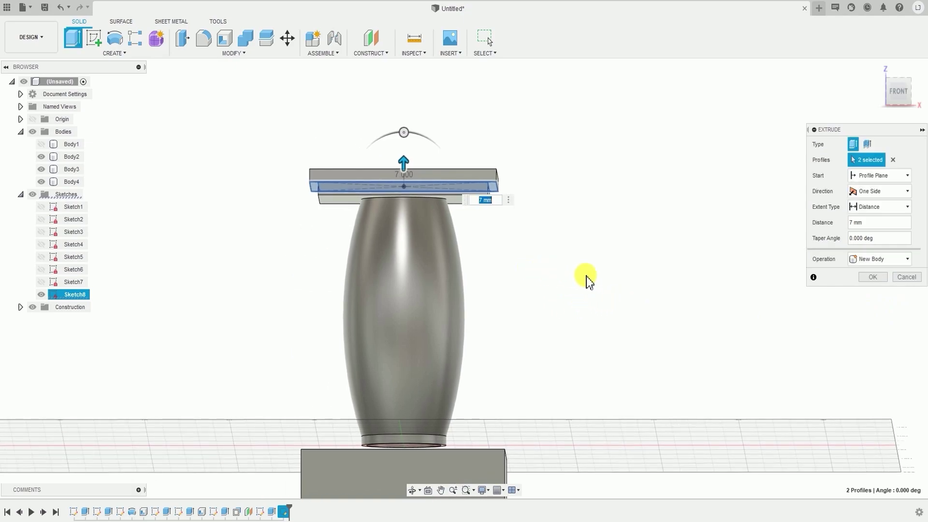
left_click(871, 277)
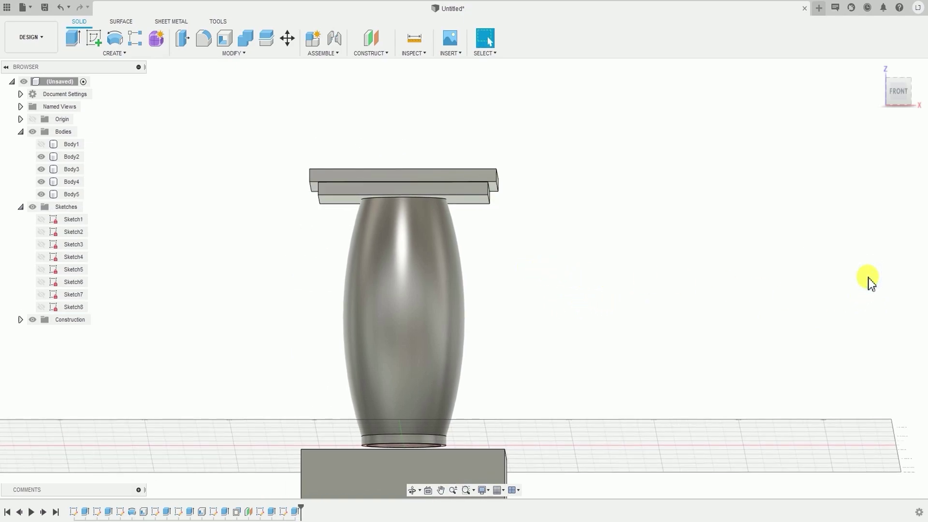
Step: Examine the upper face of the new 110 mm plate together with the smaller plate, vessel and base box
middle_click_drag(614, 228, 583, 269, "shift")
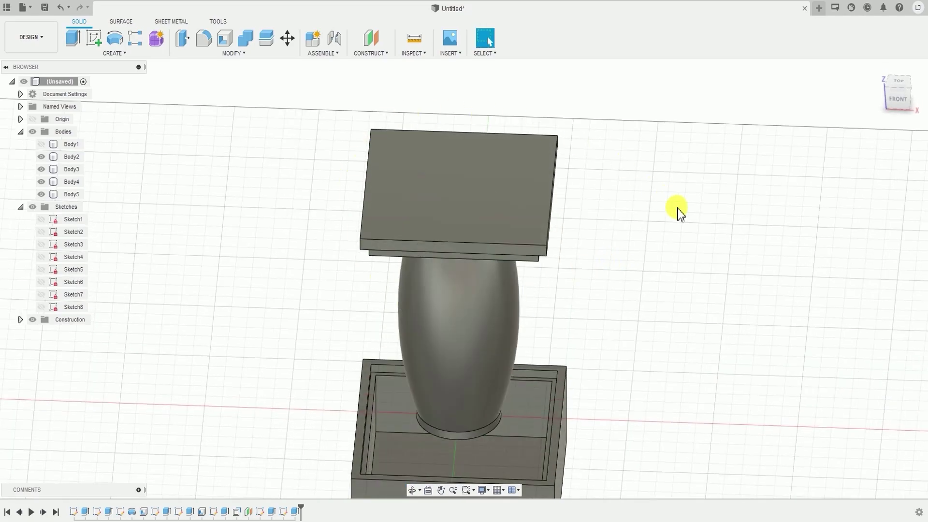
left_click(507, 230)
left_click(476, 222)
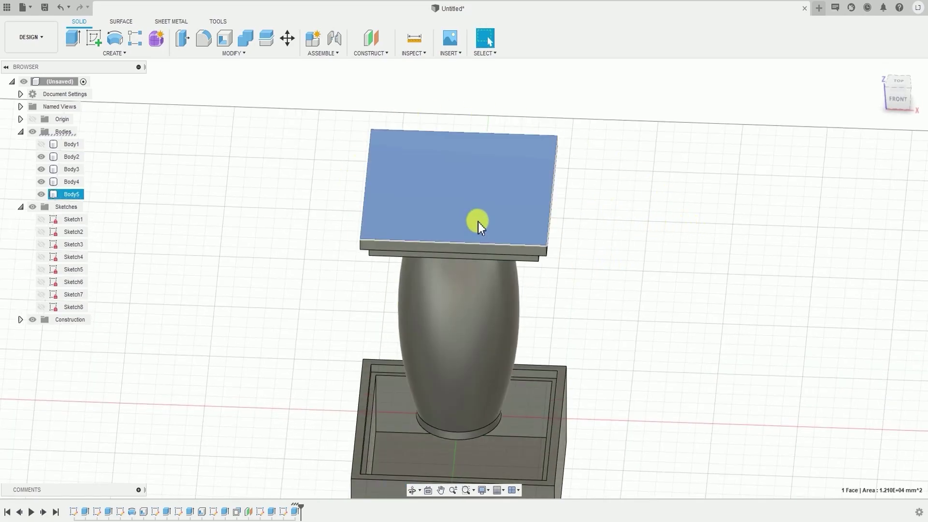
left_click(622, 236)
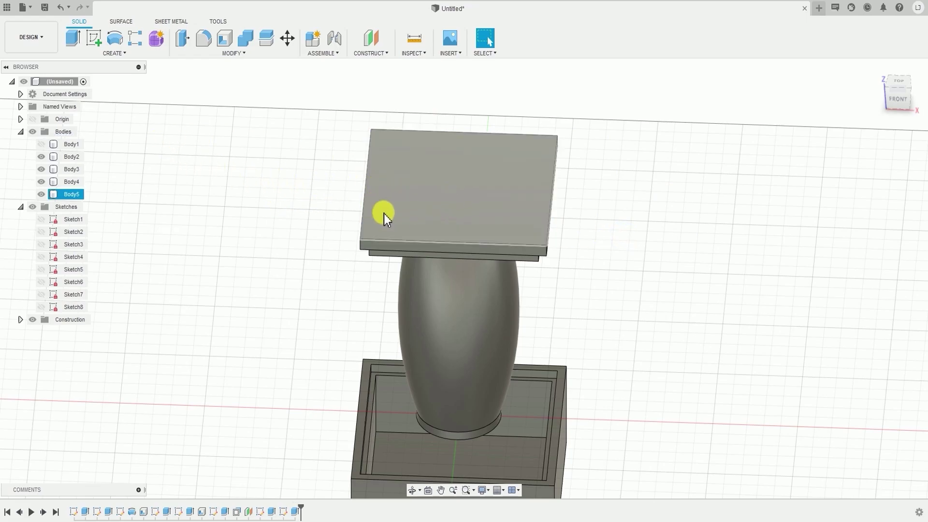
left_click(453, 203)
left_click(411, 187)
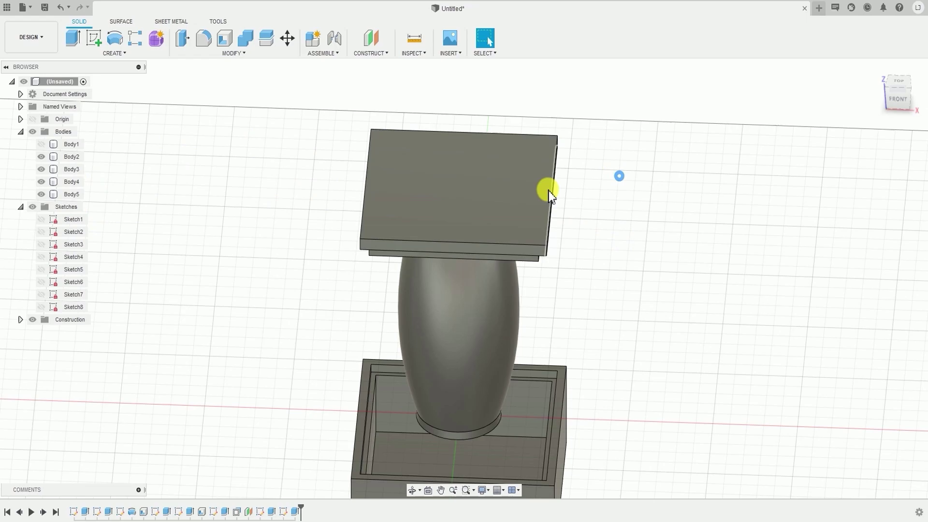
Step: Start a new sketch on the upper face of the 110 mm square plate
left_click(491, 191)
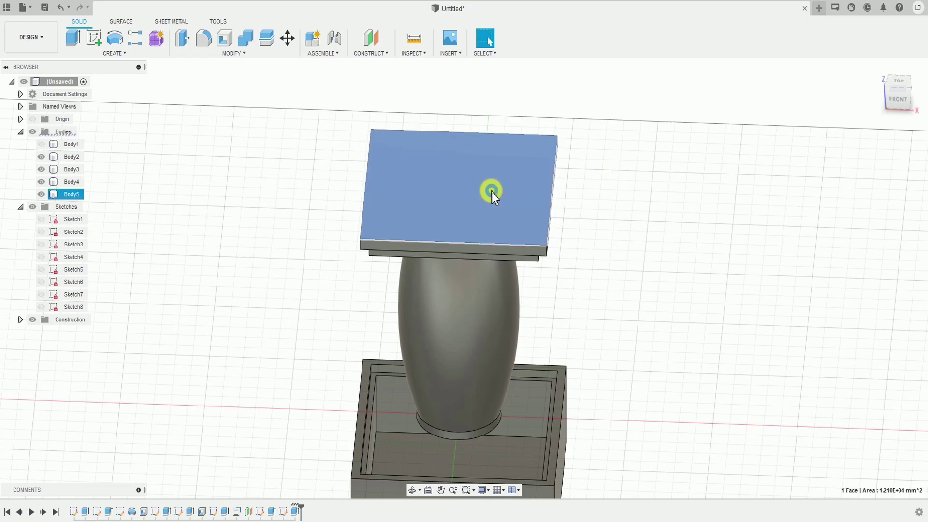
left_click(115, 54)
left_click(116, 77)
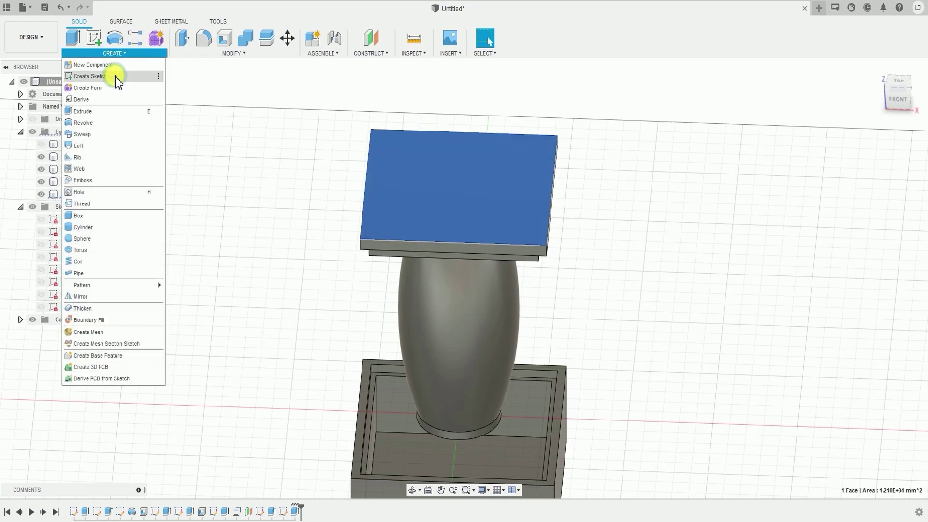
middle_click_drag(495, 293, 455, 203)
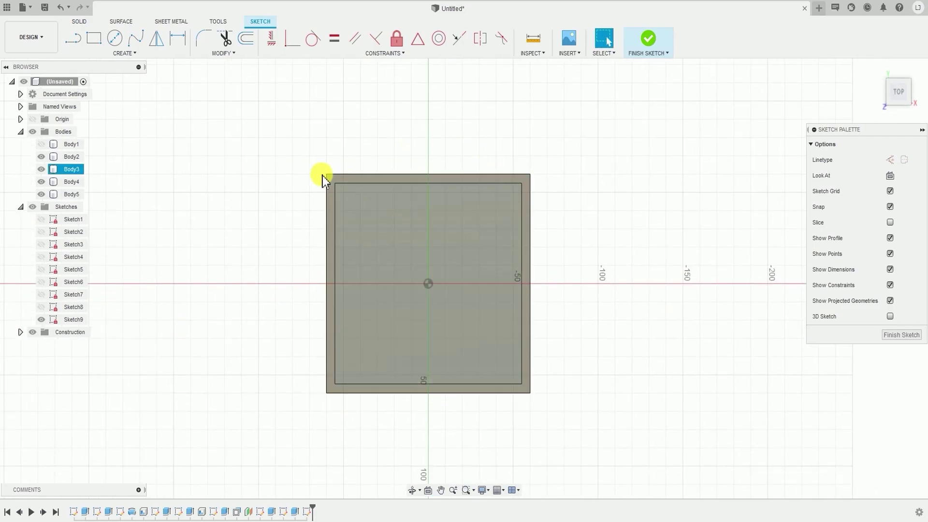
Step: Sketch a center rectangle from the origin, extending beyond all four sides of the 110 mm plate
left_click(107, 53)
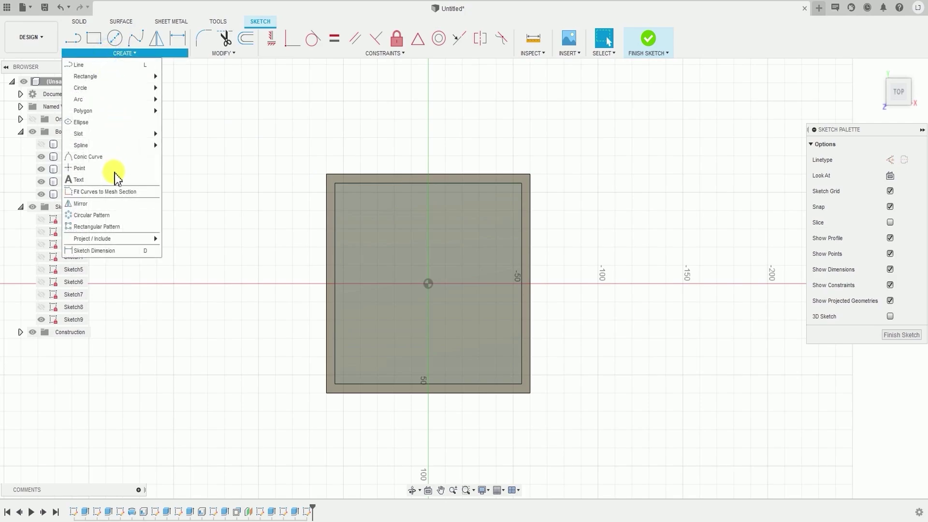
mouse_move(110, 77)
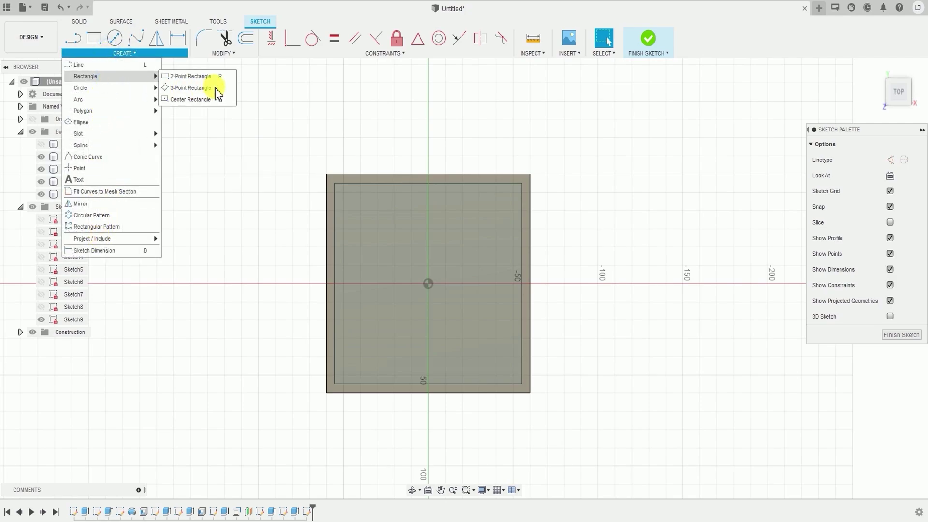
left_click(207, 76)
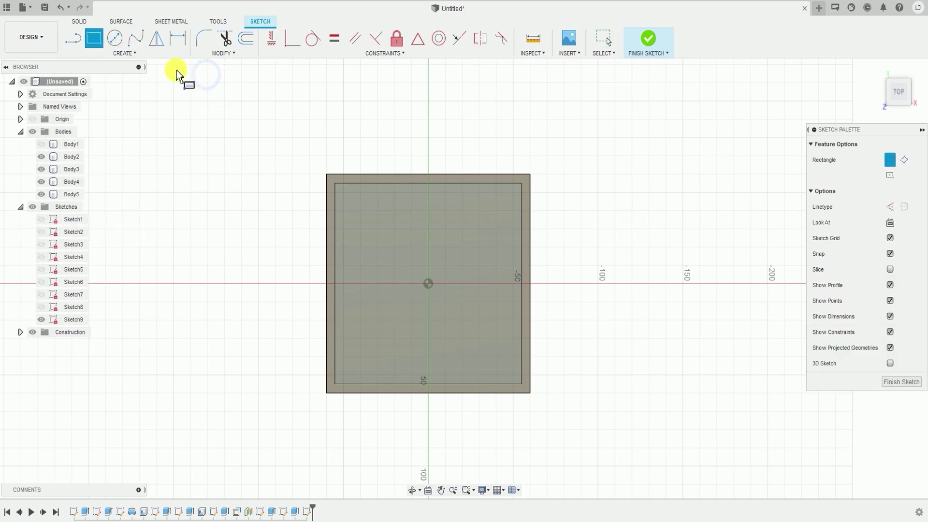
left_click(124, 53)
mouse_move(139, 83)
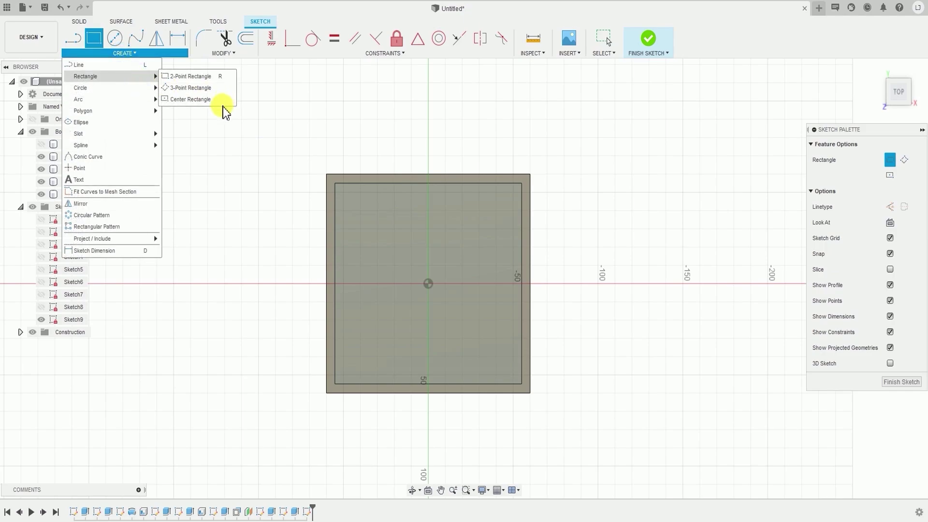
left_click(214, 98)
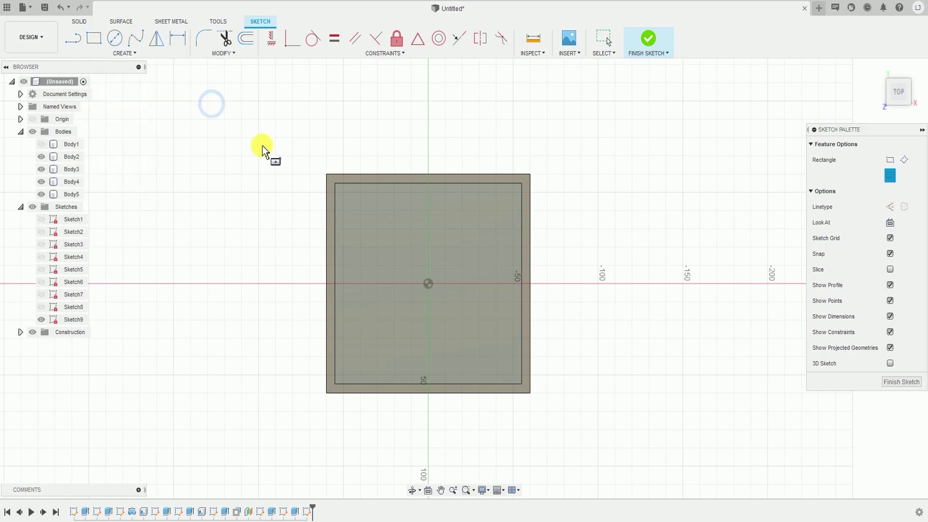
left_click(428, 283)
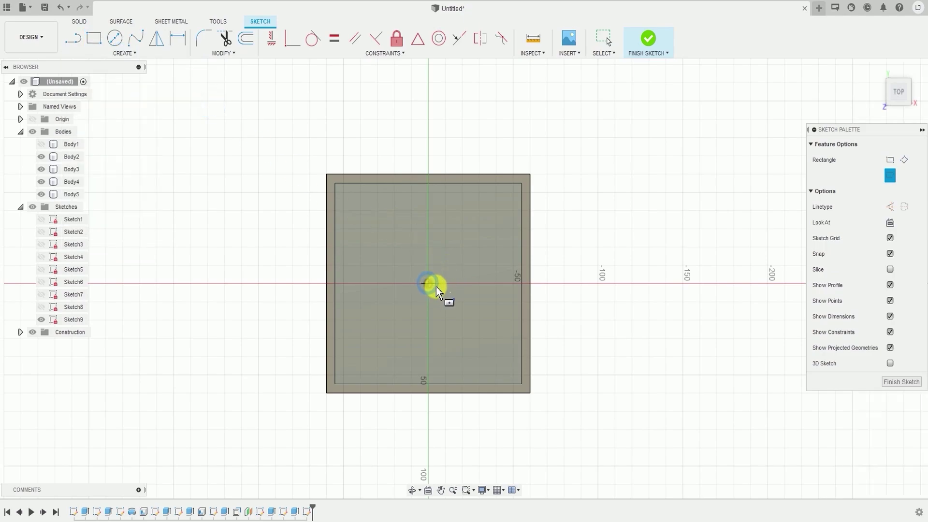
left_click(300, 128)
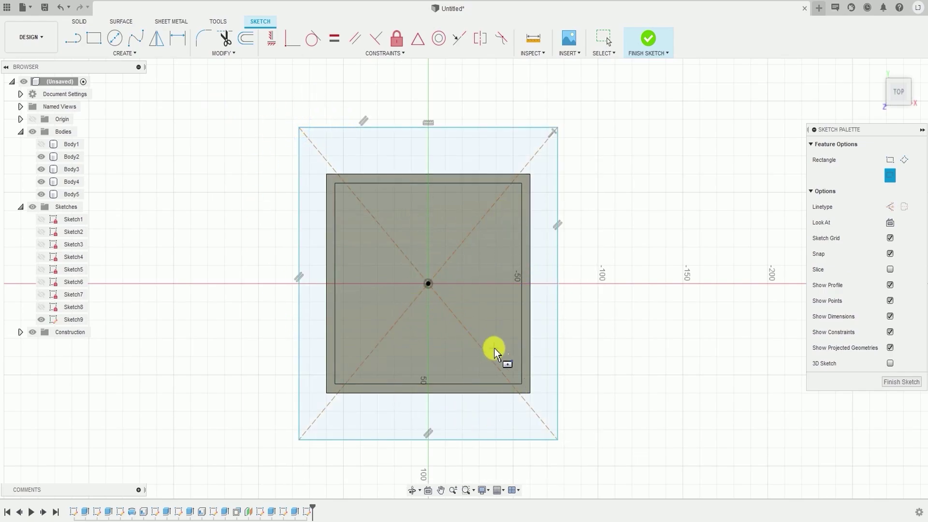
Step: Dimension the new rectangle's horizontal side at 120 mm
scroll(552, 361, "down", 3)
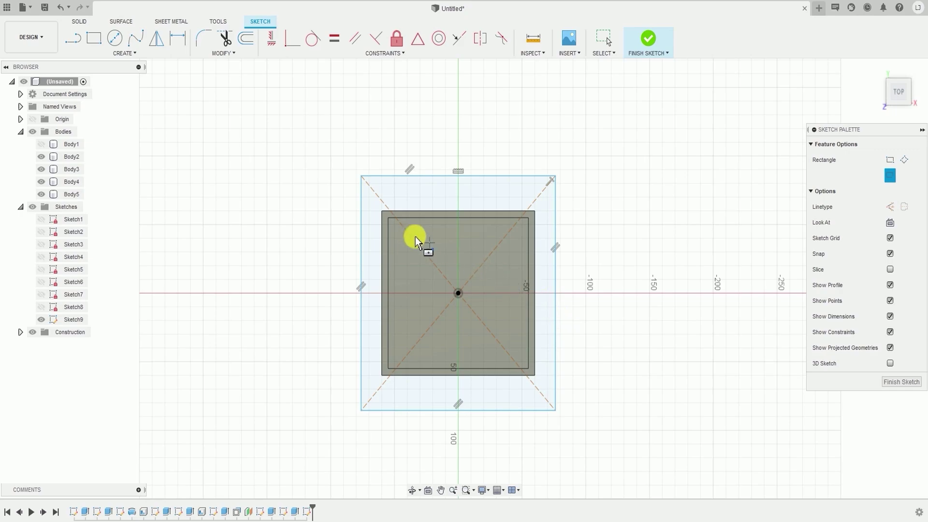
left_click(141, 53)
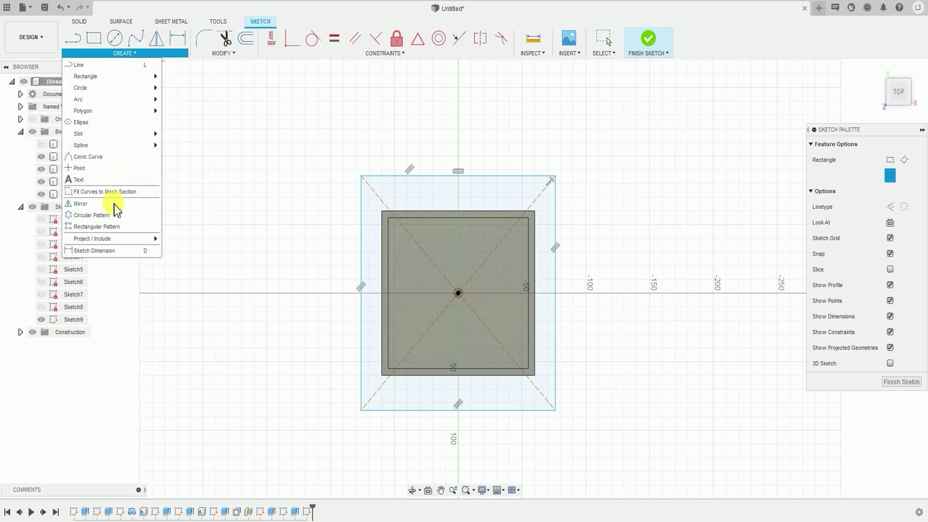
left_click(116, 251)
scroll(495, 199, "up", 2)
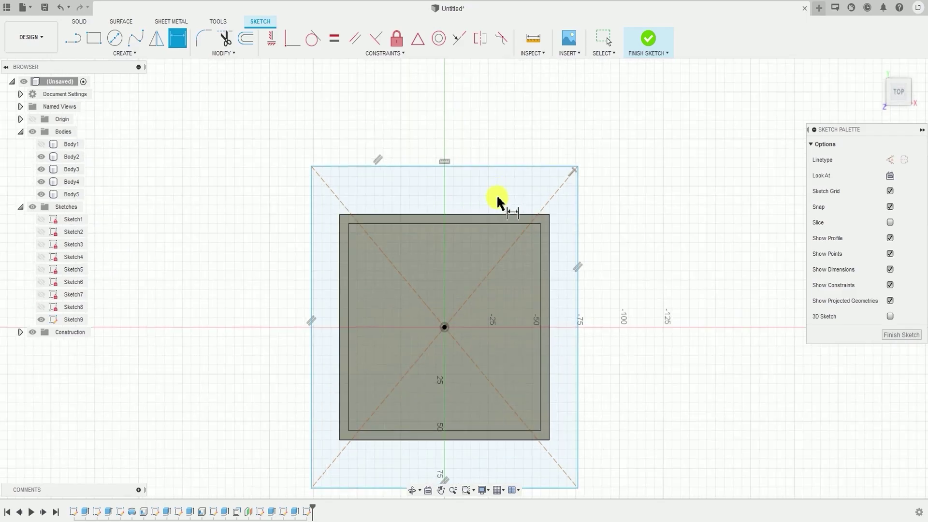
left_click(497, 166)
left_click(497, 154)
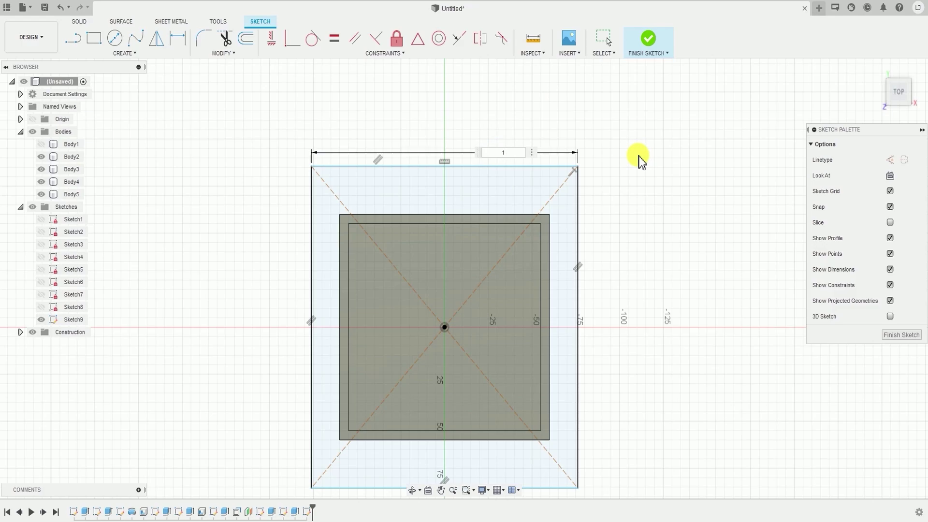
type("120")
key("Return")
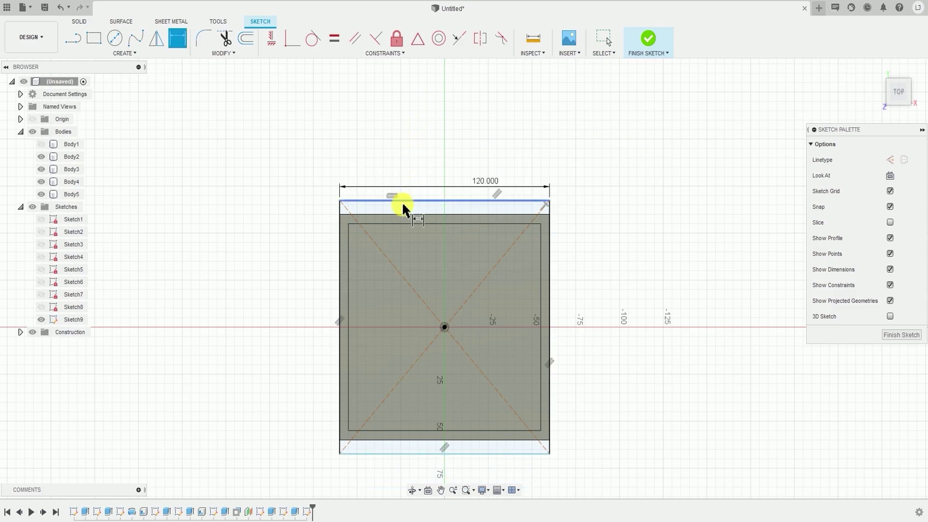
Step: Dimension the rectangle's vertical side at 120 mm and finish the sketch
middle_click_drag(404, 205, 401, 161)
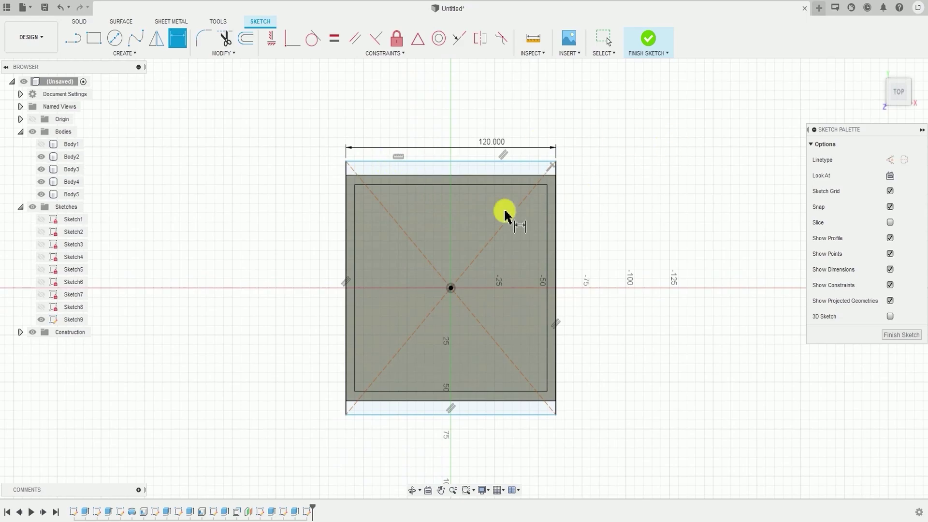
left_click(346, 194)
left_click(253, 213)
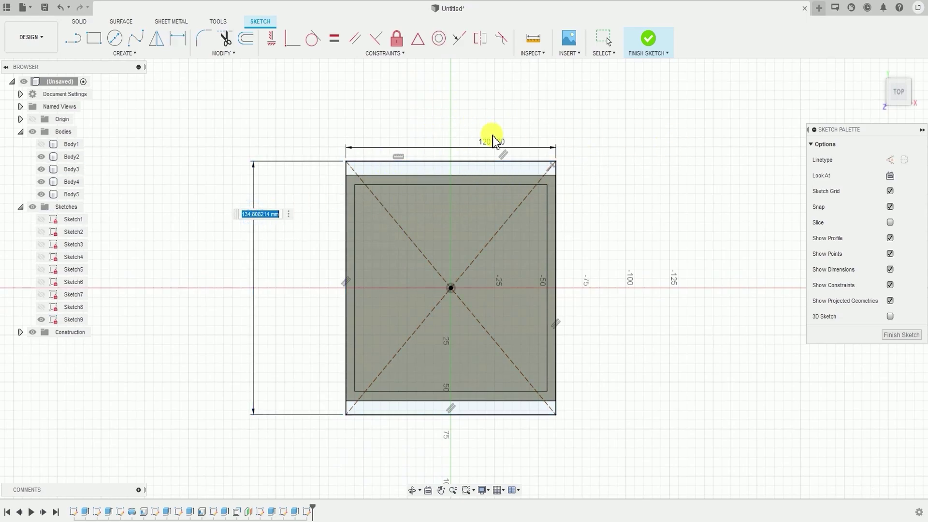
type("120")
key("Return")
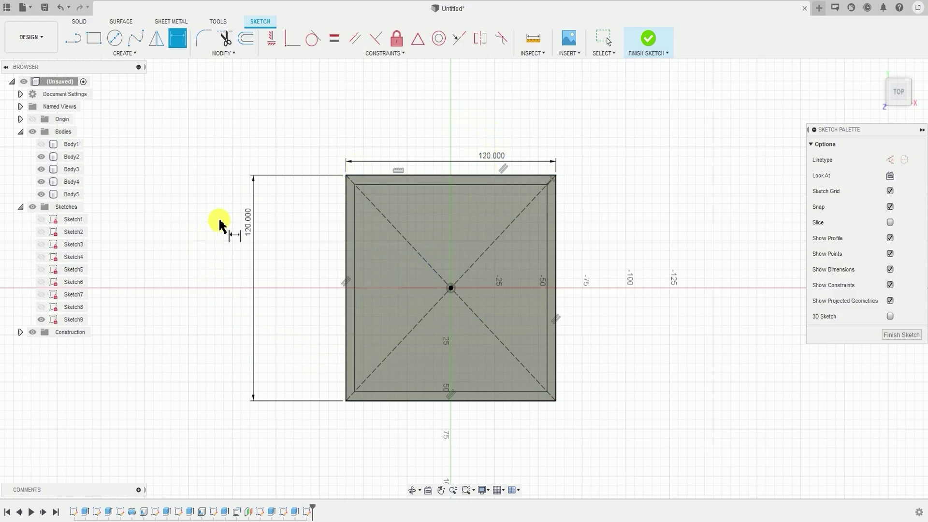
middle_click_drag(560, 364, 592, 358)
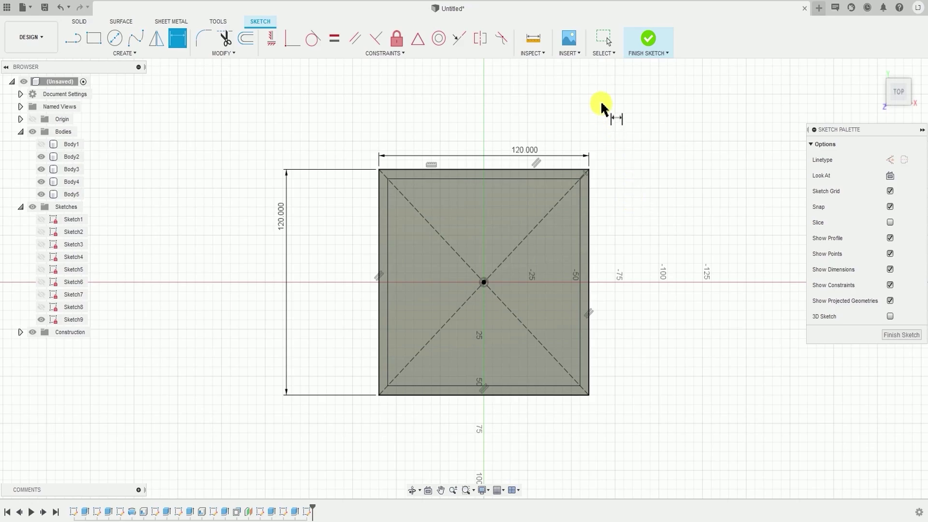
left_click(650, 39)
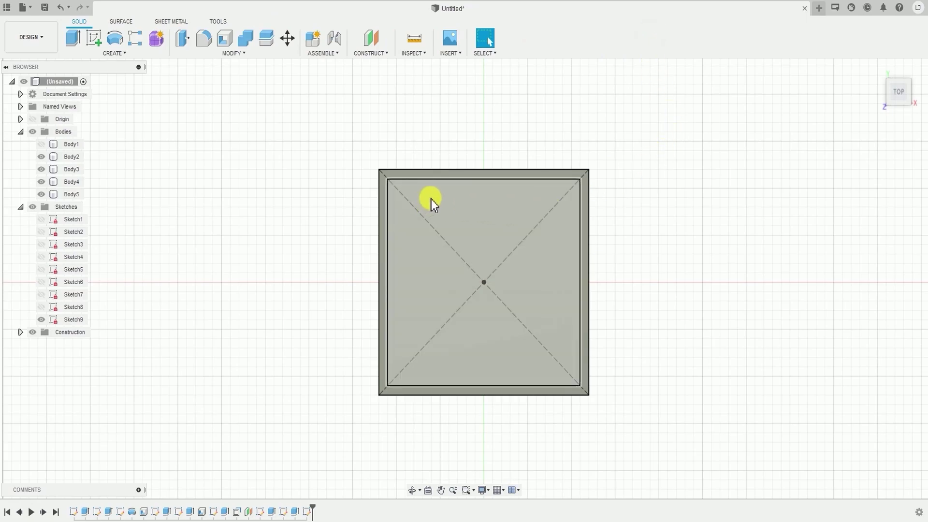
Step: Extrude both regions of the 120 mm square, including the strip outside the smaller plate, 7 mm upward as a new body
left_click(117, 55)
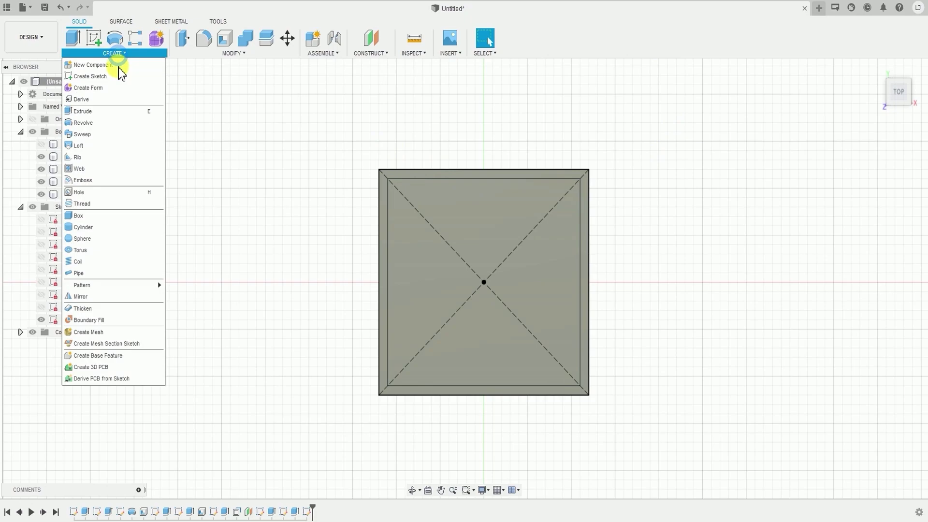
left_click(101, 113)
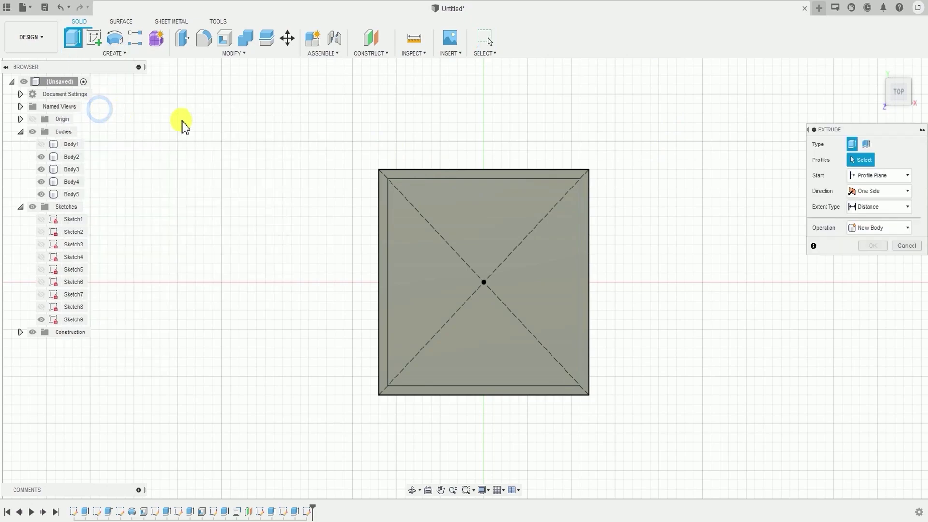
left_click(450, 220)
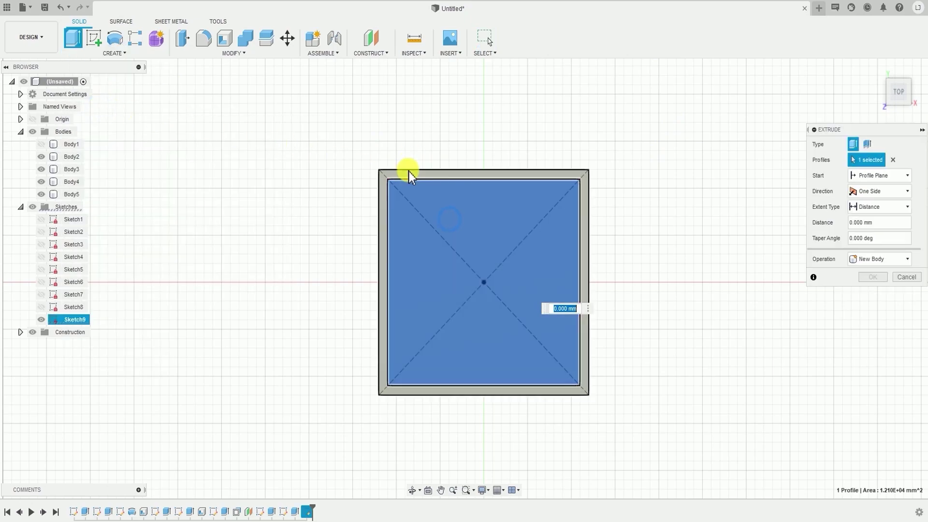
left_click(408, 170)
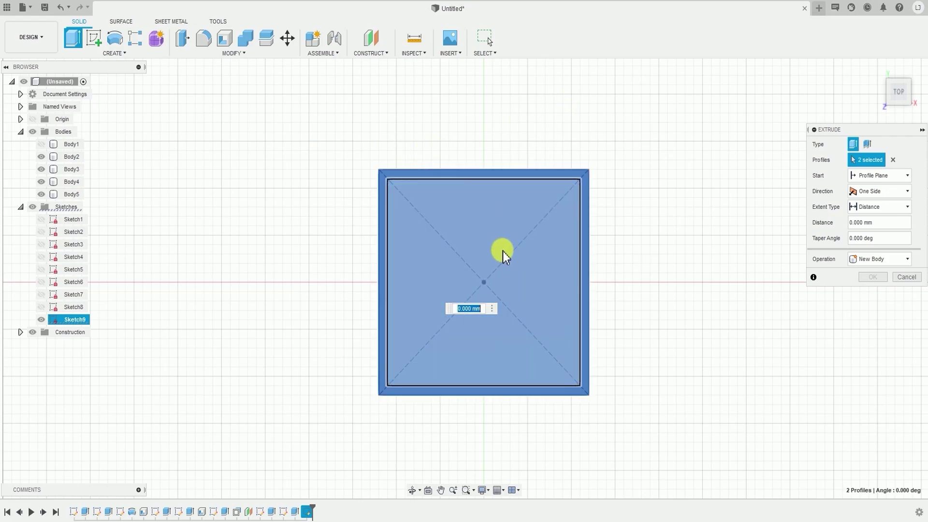
middle_click_drag(503, 251, 469, 239, "shift")
type("7")
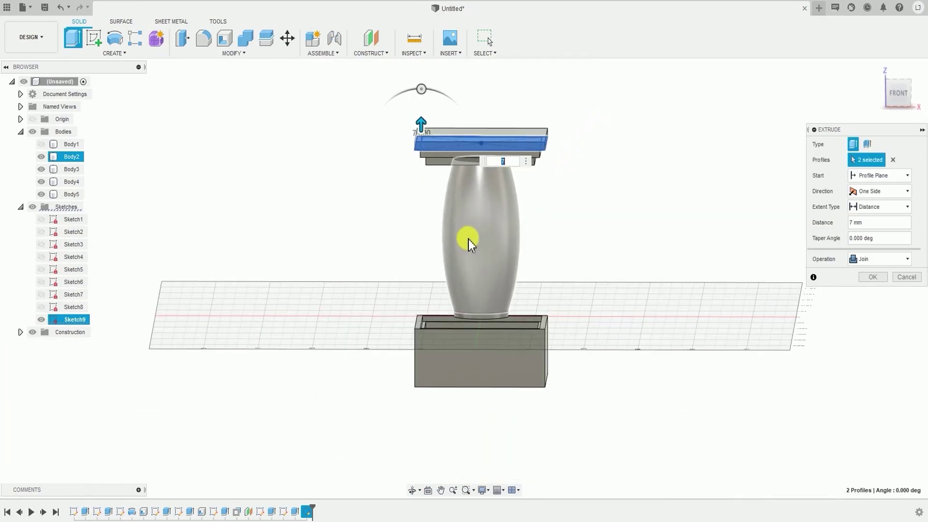
left_click(884, 260)
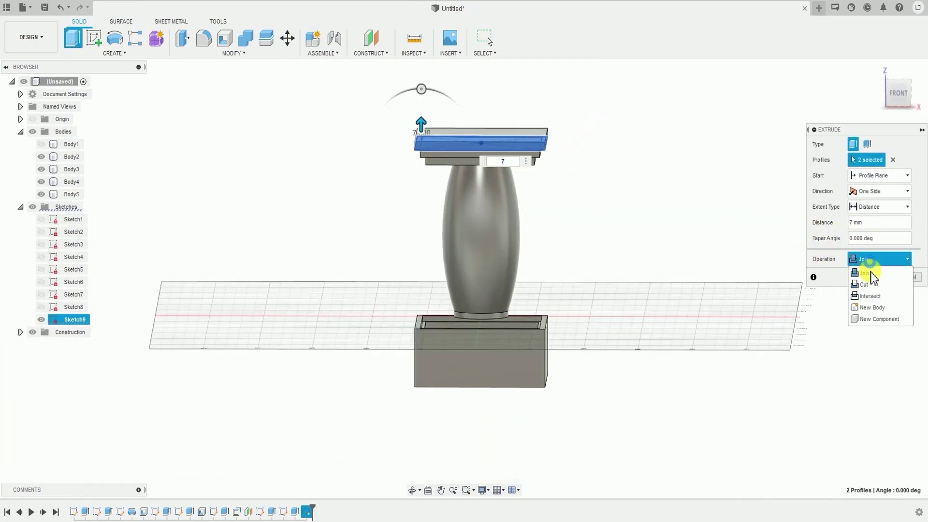
left_click(870, 302)
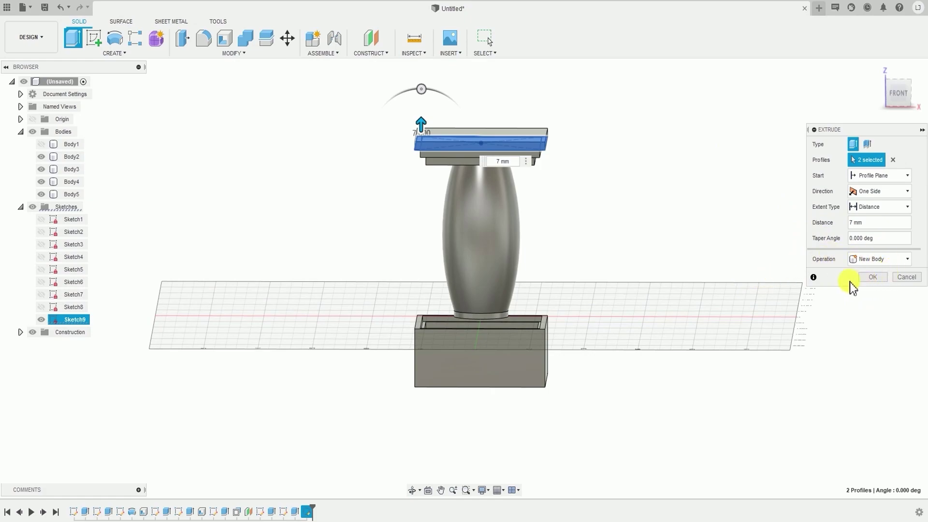
left_click(874, 277)
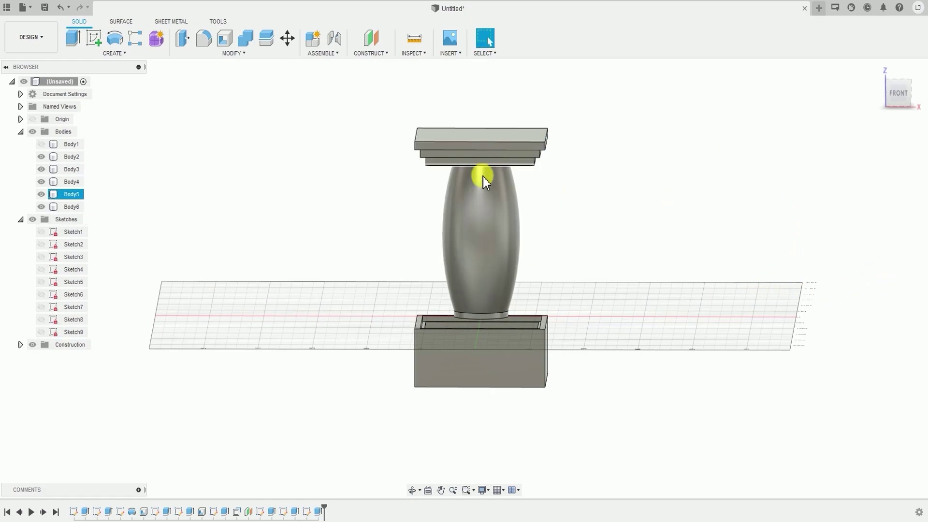
Step: Show the hidden four-post plinth, Body1, between the base box and the stacked plates
left_click(71, 206)
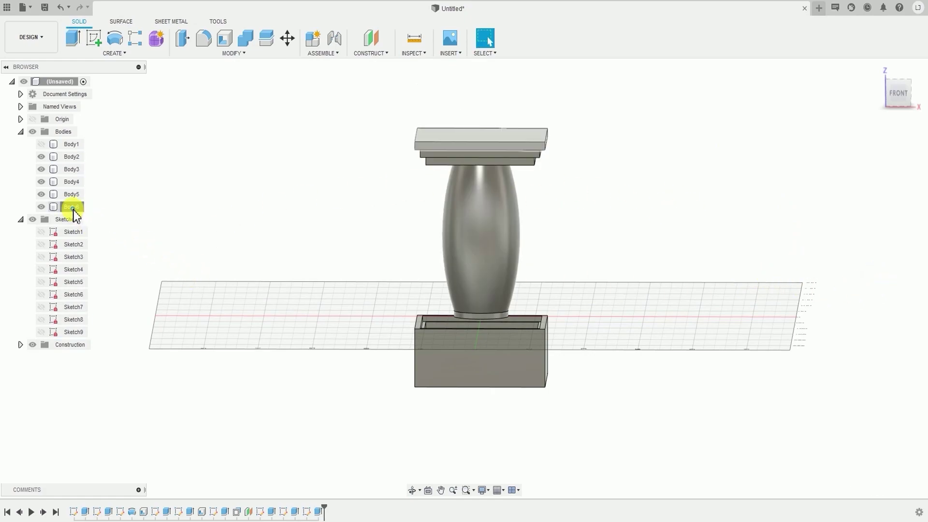
left_click(637, 268)
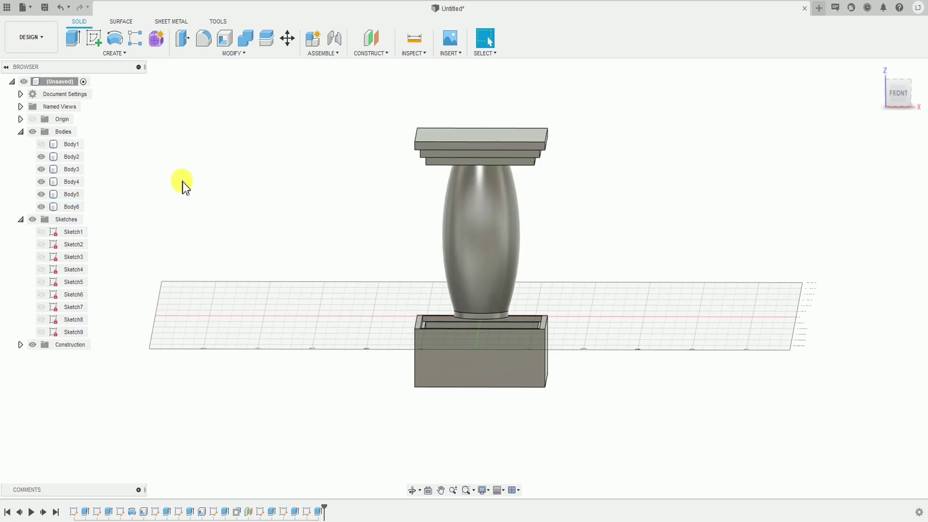
middle_click_drag(341, 315, 367, 312, "shift")
scroll(488, 296, "down", 1)
middle_click_drag(487, 297, 413, 314)
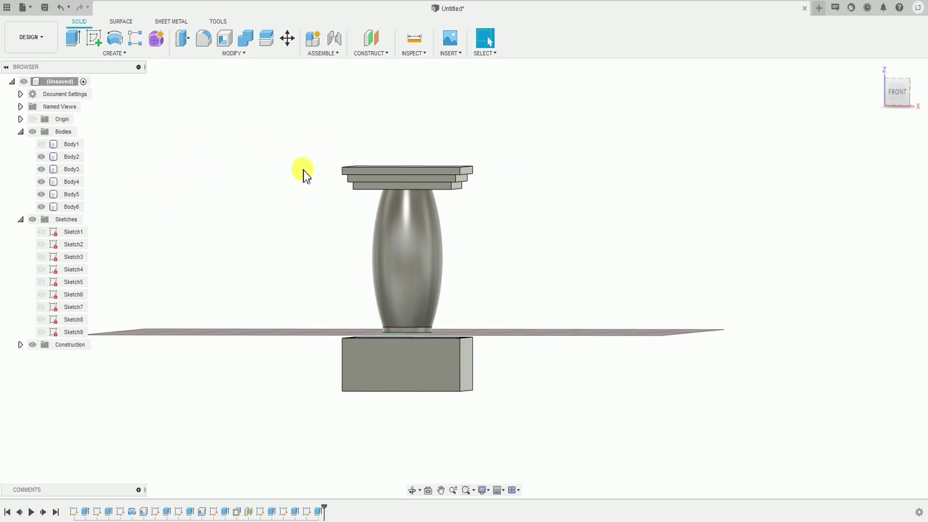
mouse_move(305, 172)
middle_mouse_down("shift")
mouse_move(309, 190)
mouse_move(309, 174)
mouse_move(309, 183)
middle_mouse_up("shift")
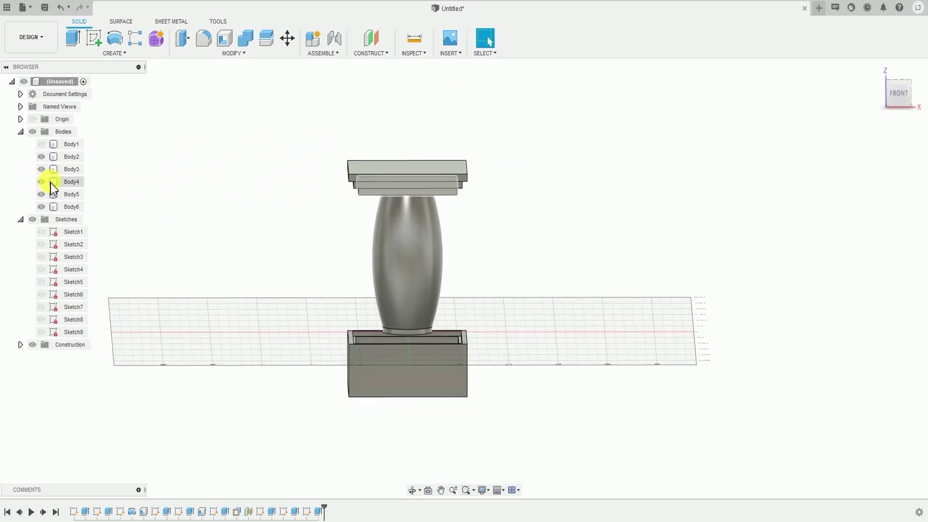
left_click(51, 145)
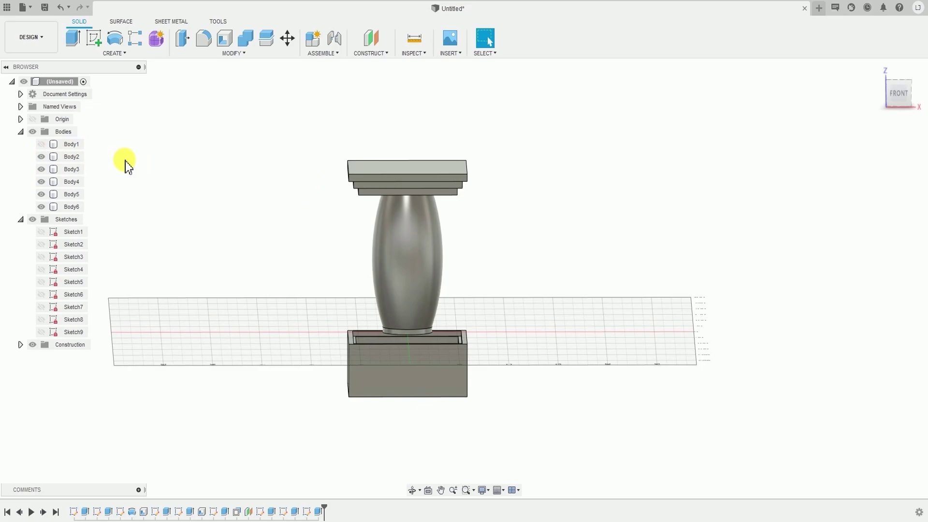
middle_click_drag(399, 292, 262, 249, "shift")
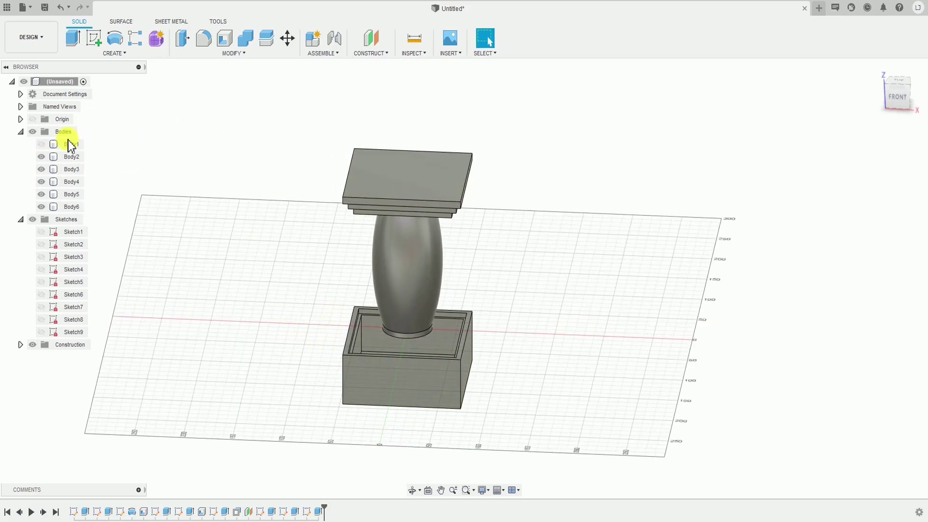
left_click(42, 144)
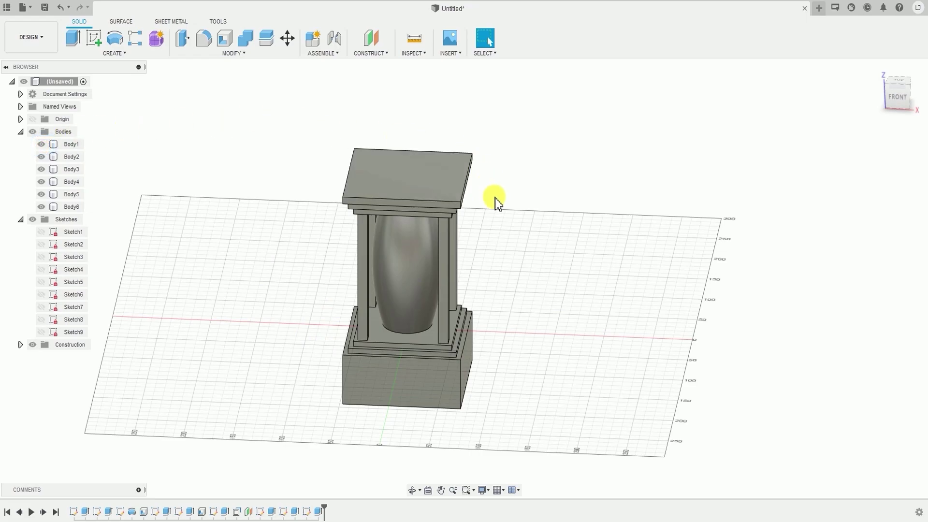
Step: Combine the three stacked square plates, Body4, Body5 and Body6, into a single body with the Join operation
middle_click_drag(450, 166, 521, 201, "shift")
scroll(517, 195, "up", 3)
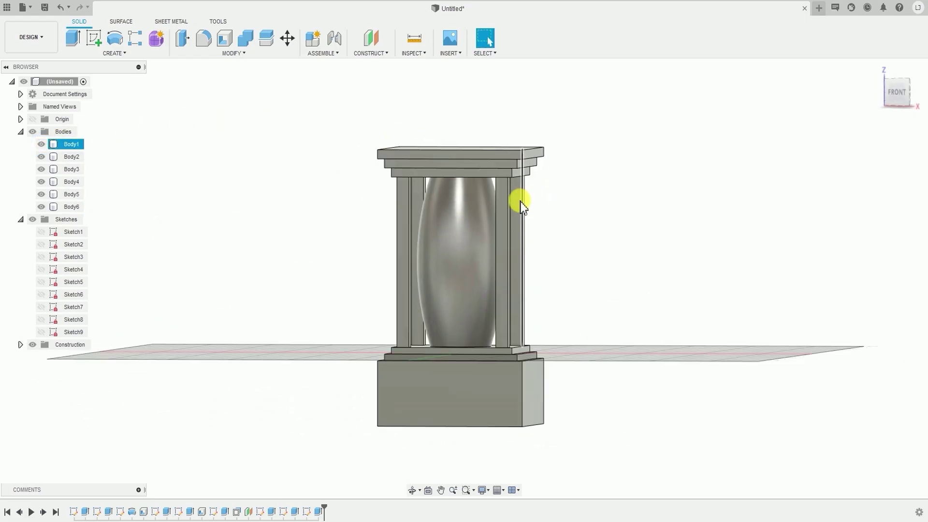
left_click(68, 207)
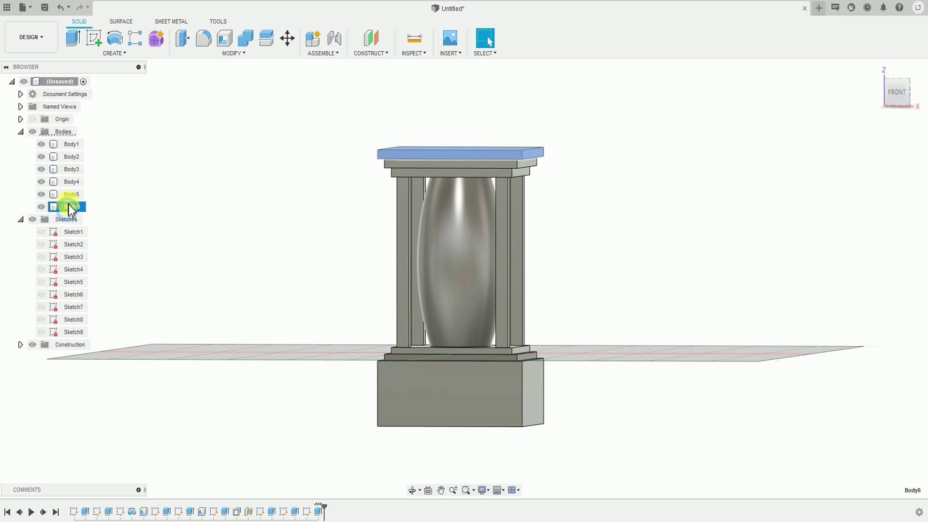
left_click(176, 169)
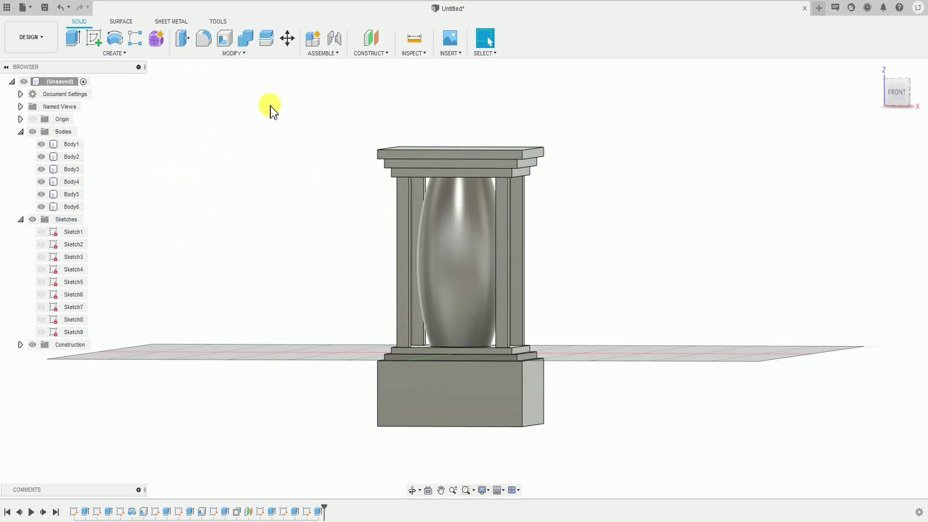
left_click(250, 57)
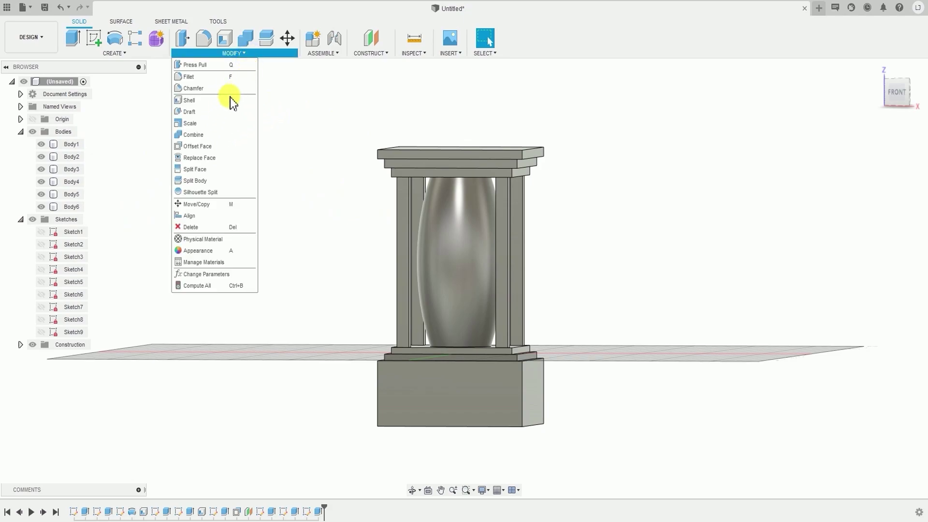
left_click(192, 135)
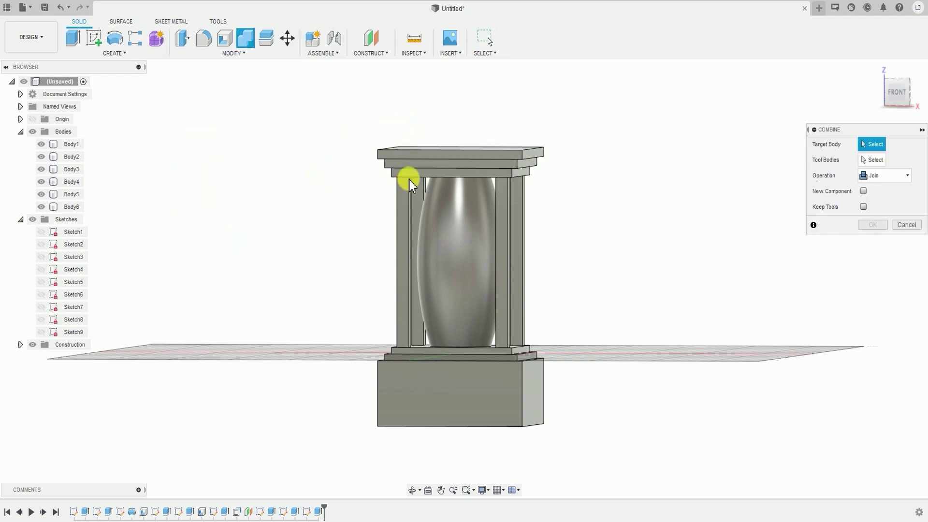
left_click(461, 175)
left_click(463, 166)
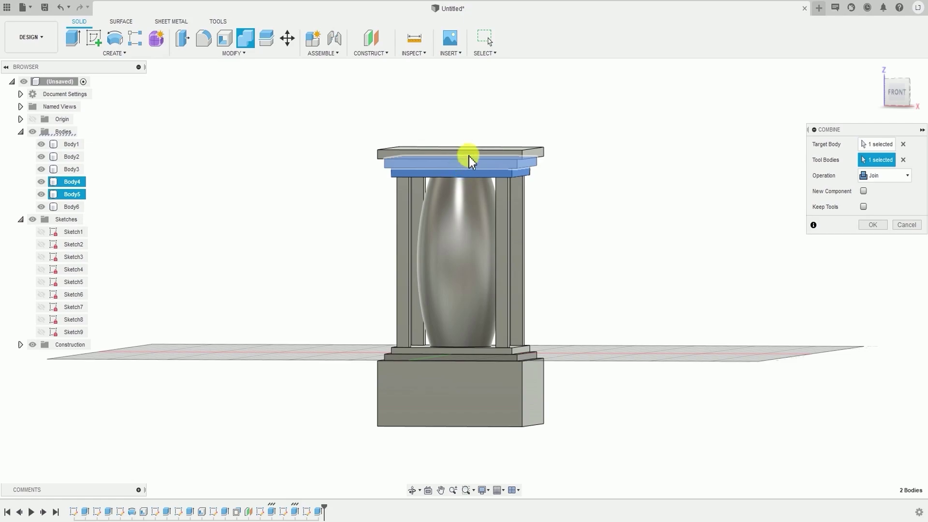
left_click(469, 154)
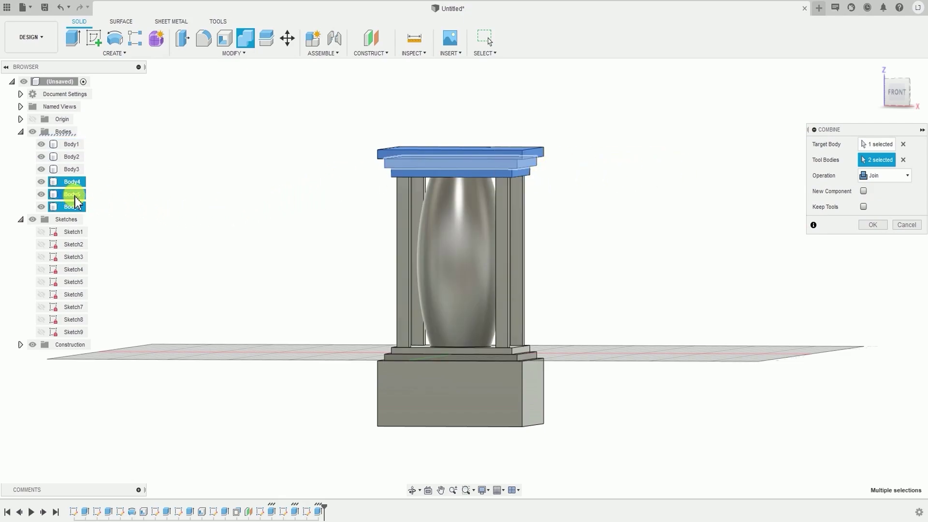
left_click(457, 162)
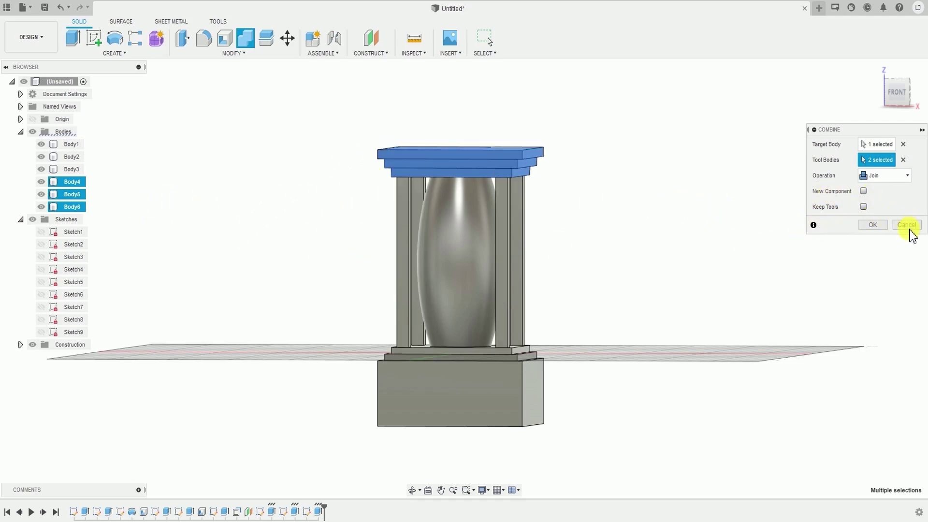
scroll(608, 205, "up", 3)
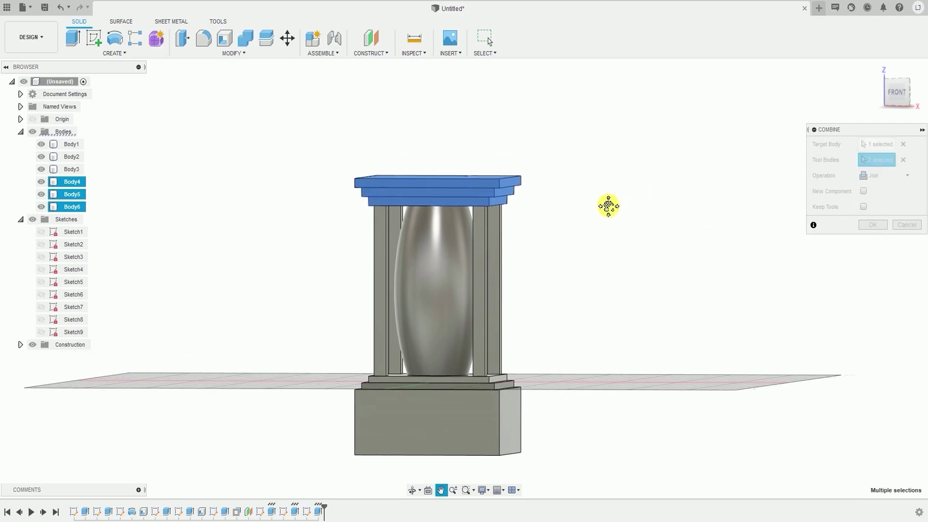
scroll(545, 196, "down", 1)
middle_click_drag(545, 196, 561, 182)
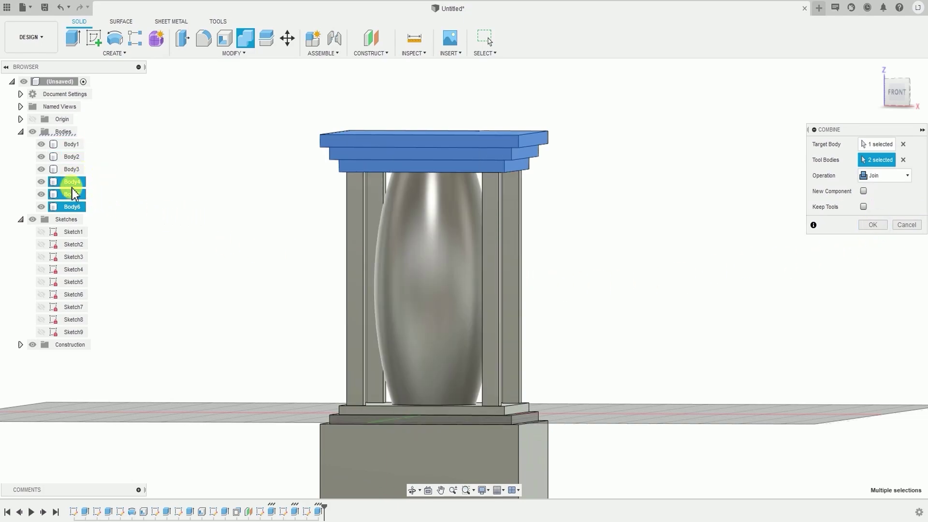
left_click(870, 224)
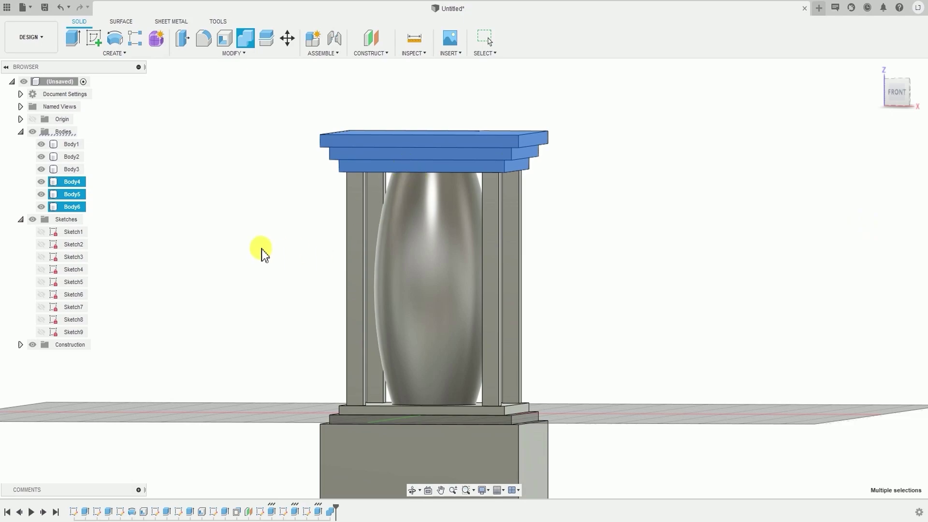
Step: Hide and show Body4 repeatedly to check whether the three stacked plates behave as one body
left_click(72, 185)
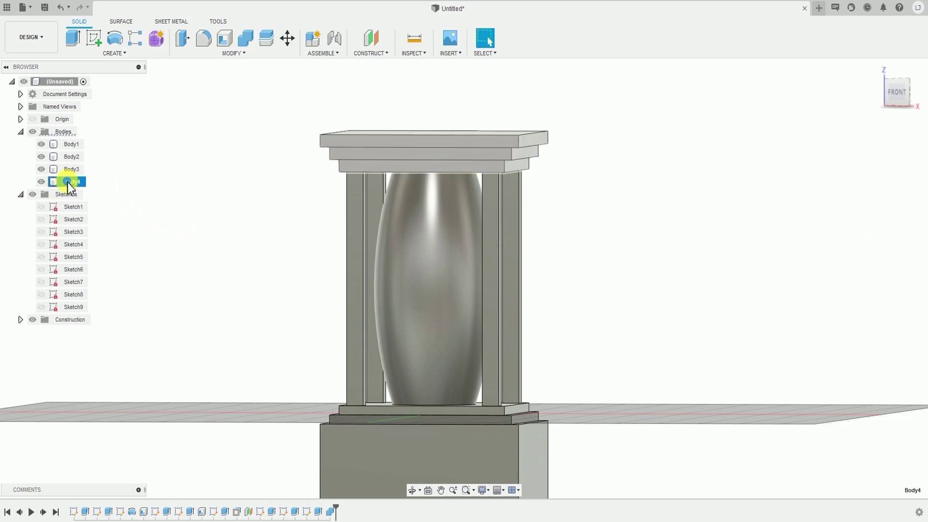
left_click(41, 182)
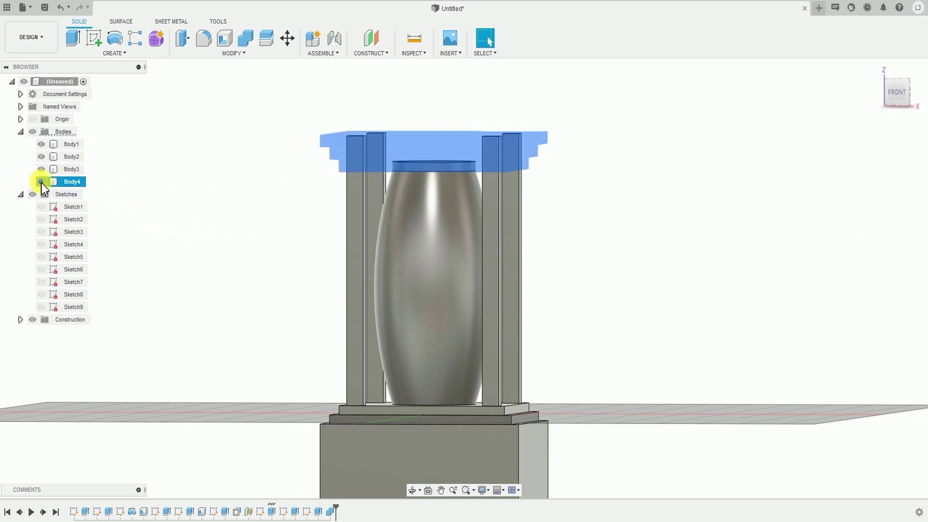
left_click(41, 182)
left_click(41, 182)
left_click(41, 182)
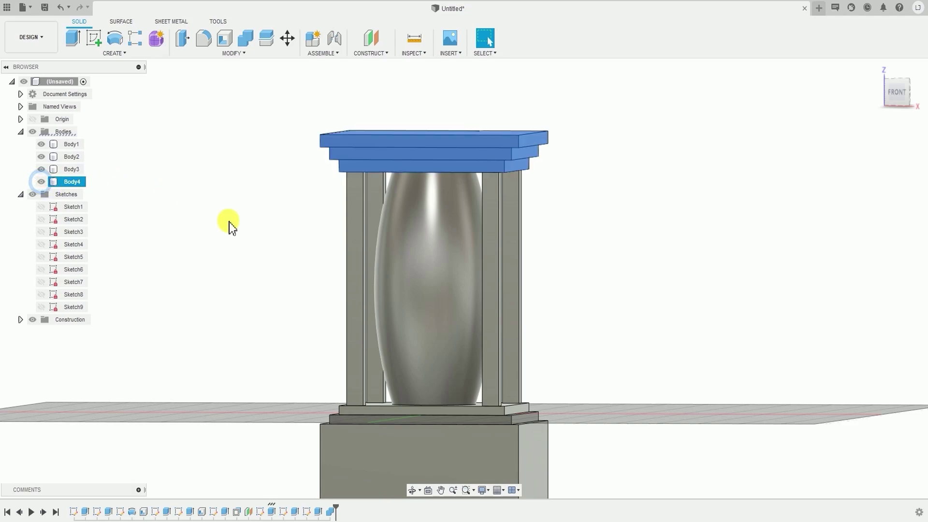
Step: Edit the plates' Combine feature to enable Keep Tools
double_click(331, 511)
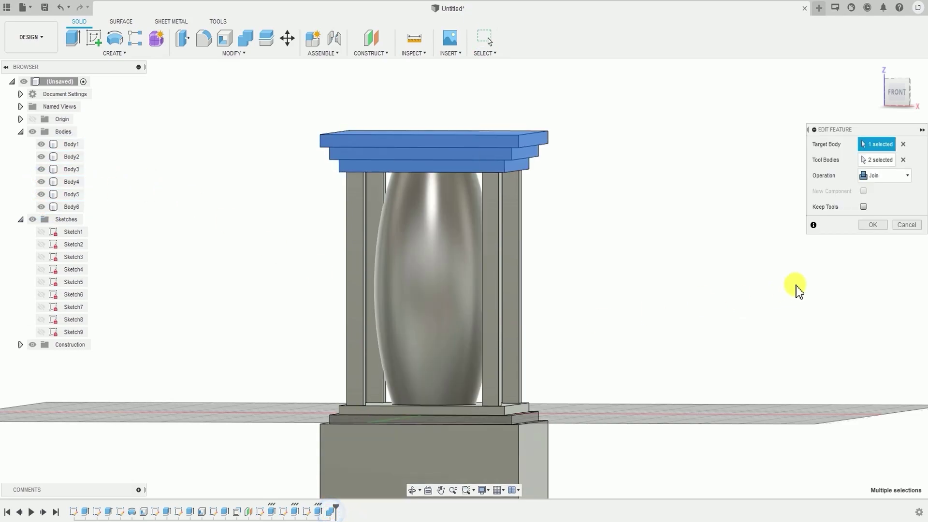
left_click(863, 207)
left_click(877, 224)
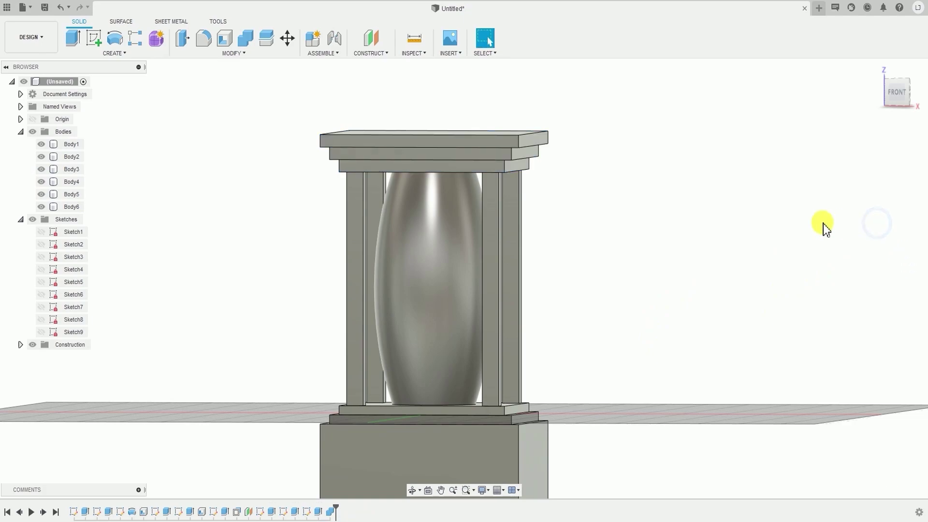
Step: Highlight Body4 and hide it to expose the kept plates above the vessel
left_click(66, 182)
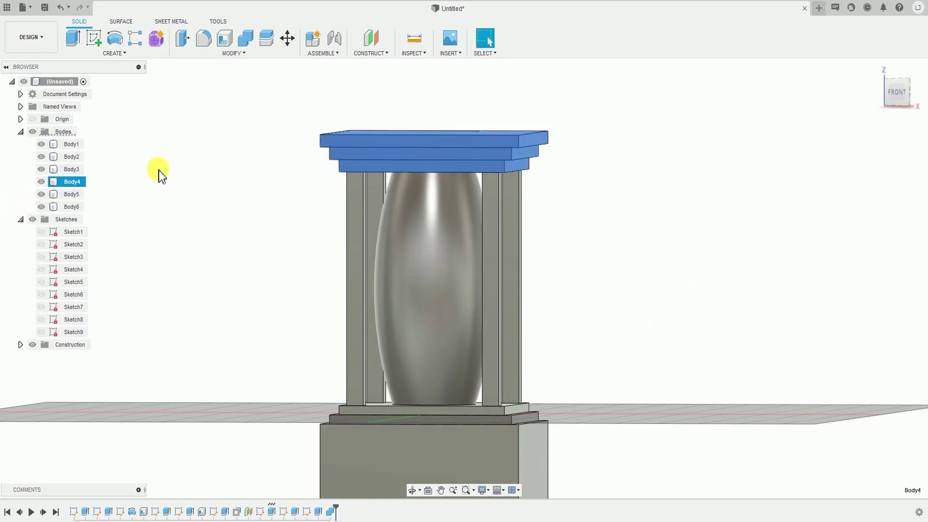
left_click(184, 190)
left_click(70, 185)
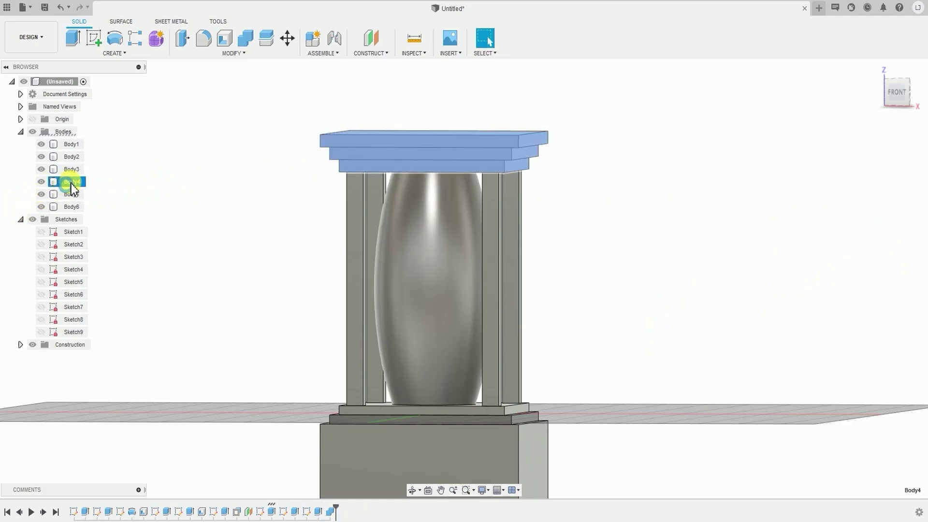
left_click(42, 183)
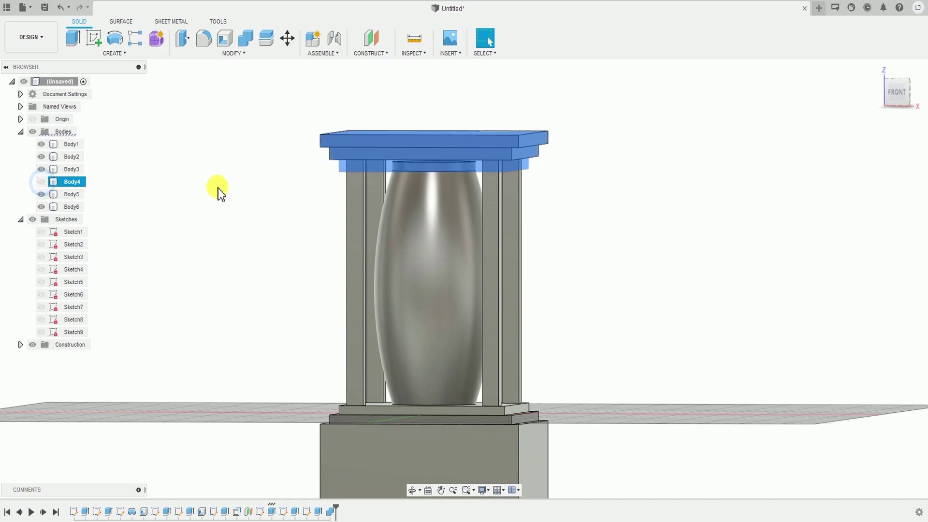
left_click(215, 181)
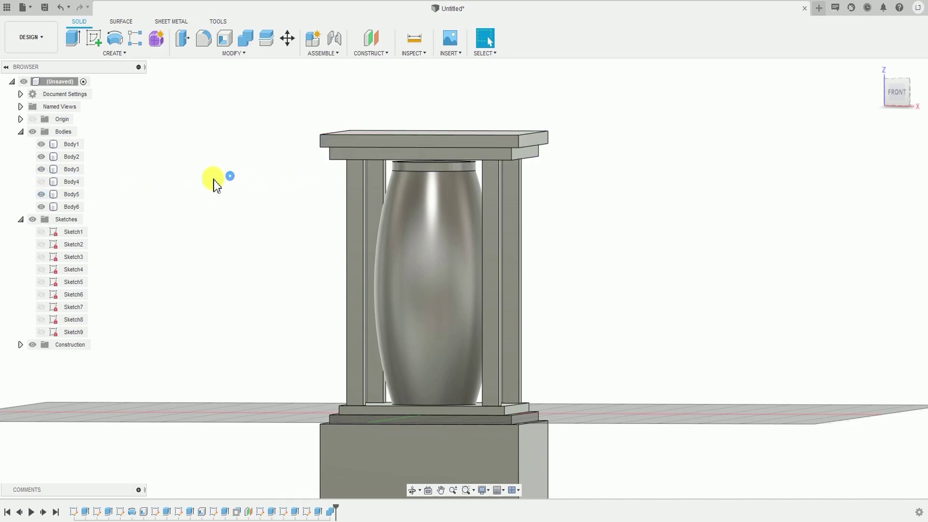
Step: Examine the kept plates by highlighting Body5 and Body6 in turn
left_click(72, 194)
left_click(74, 208)
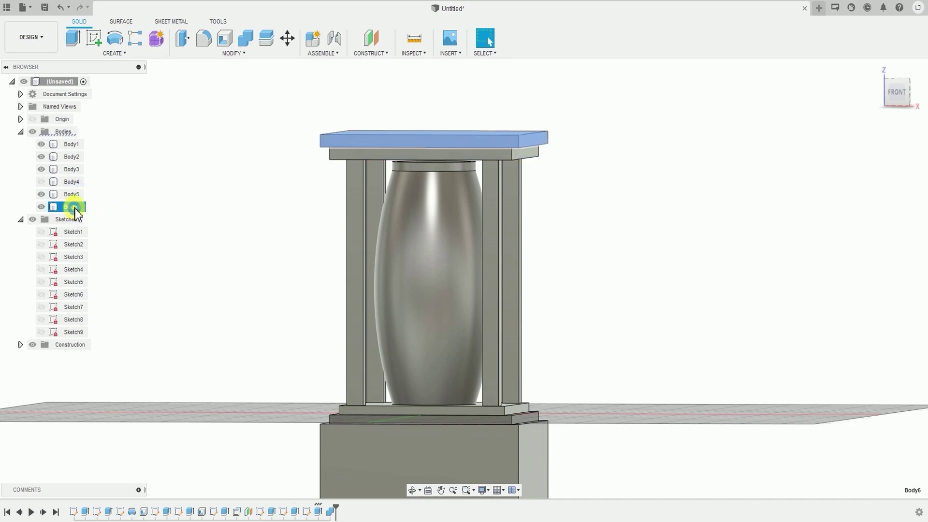
left_click(187, 188)
left_click(61, 195)
left_click(74, 208)
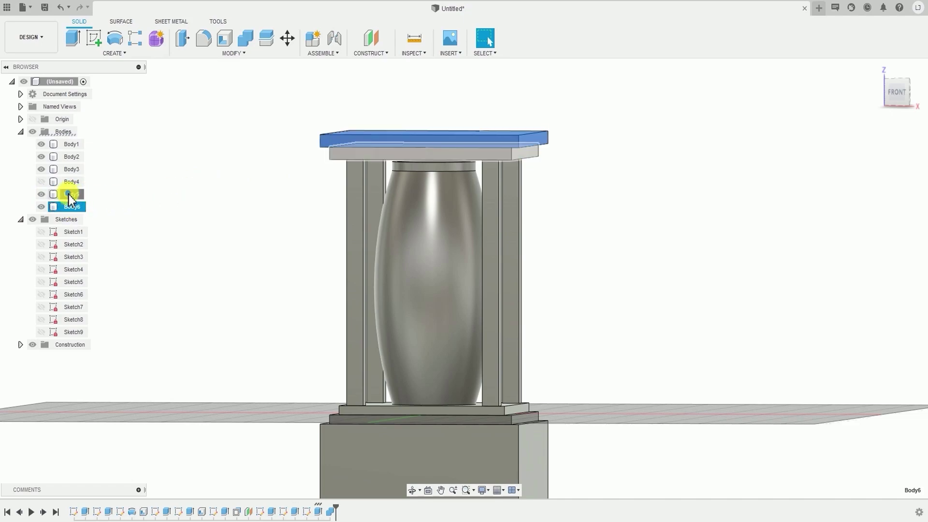
left_click(67, 194)
left_click(71, 206)
left_click(70, 194)
left_click(135, 201)
left_click(68, 207)
left_click(70, 195)
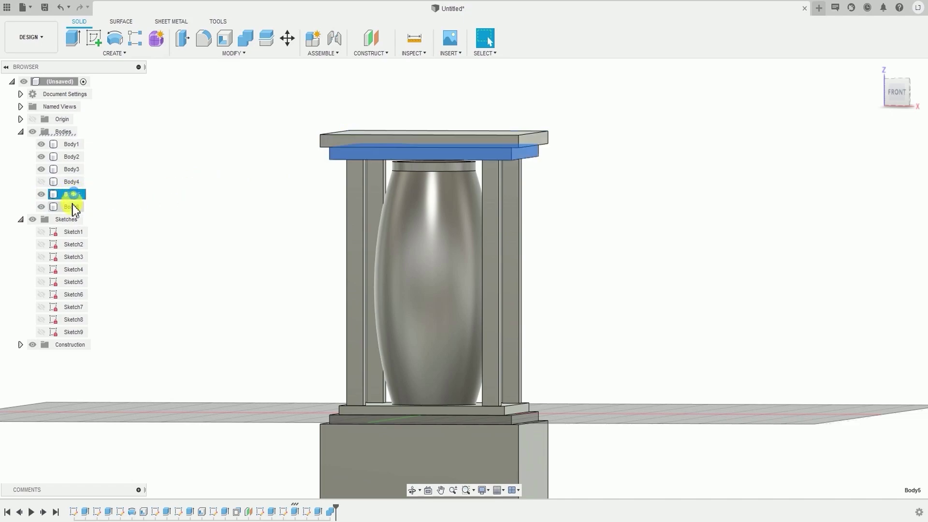
left_click(71, 206)
left_click(158, 207)
Step: Show Body4 again and disable Keep Tools in the plates' Combine feature
left_click(333, 512)
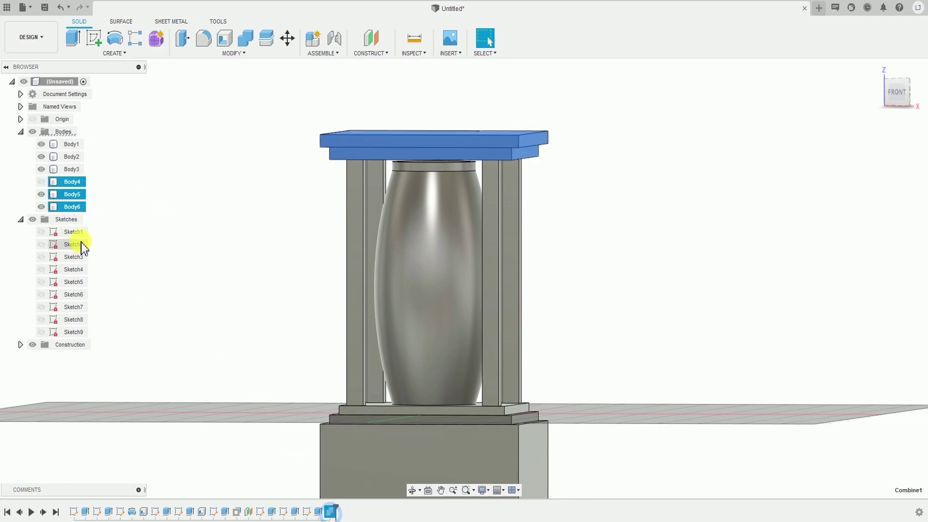
left_click(42, 181)
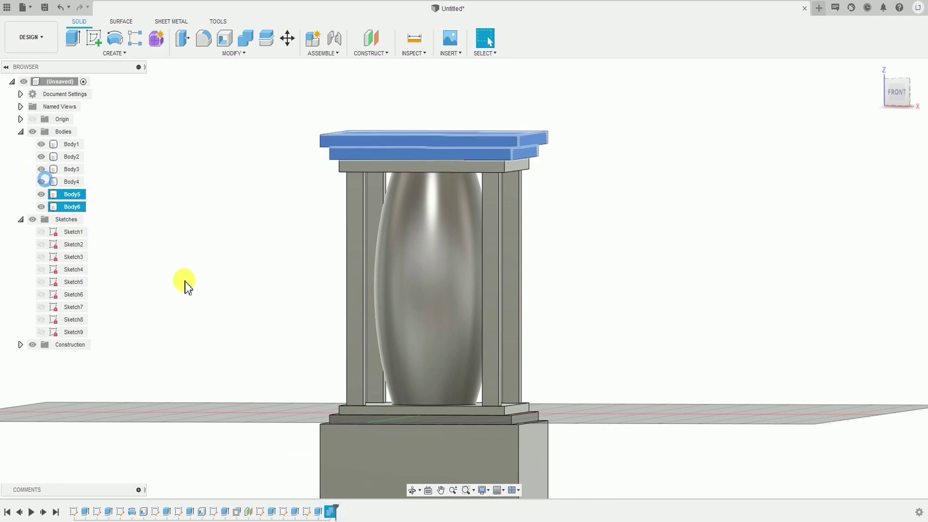
left_click(332, 513)
double_click(333, 512)
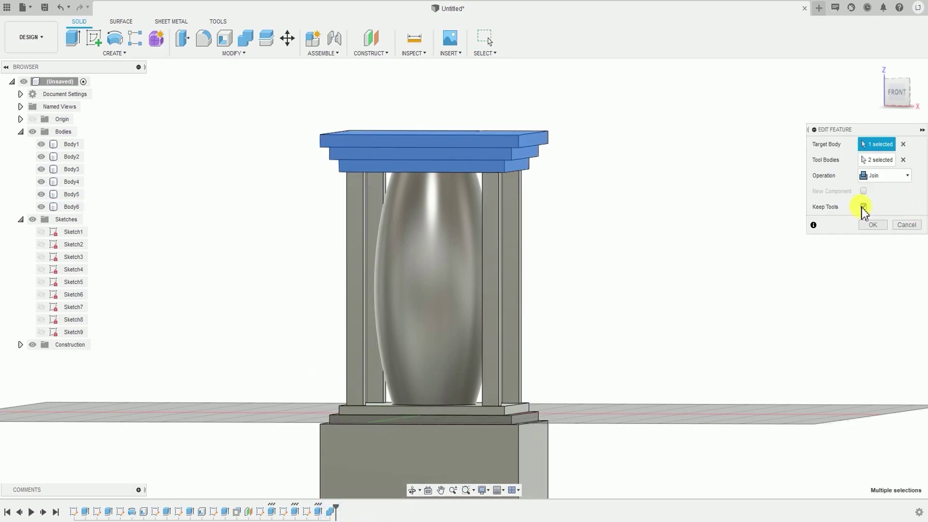
left_click(863, 207)
left_click(874, 225)
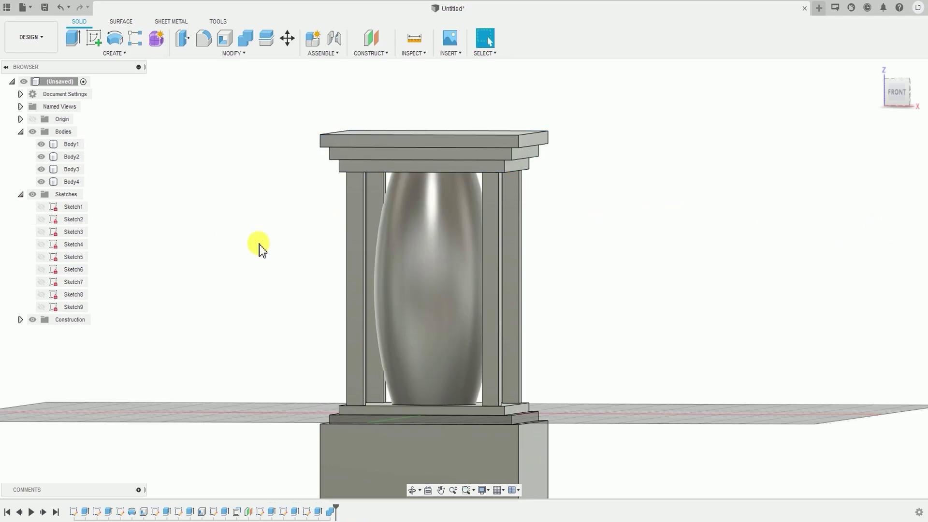
Step: Examine the four bodies one by one, checking the vessel against the combined top plates from several angles
left_click(75, 145)
left_click(77, 158)
left_click(72, 169)
left_click(72, 182)
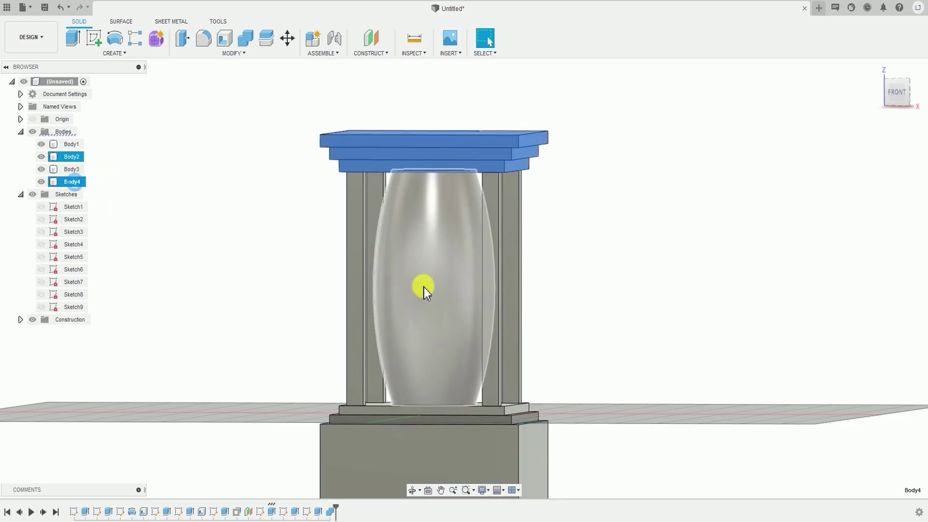
left_click(388, 300, "ctrl")
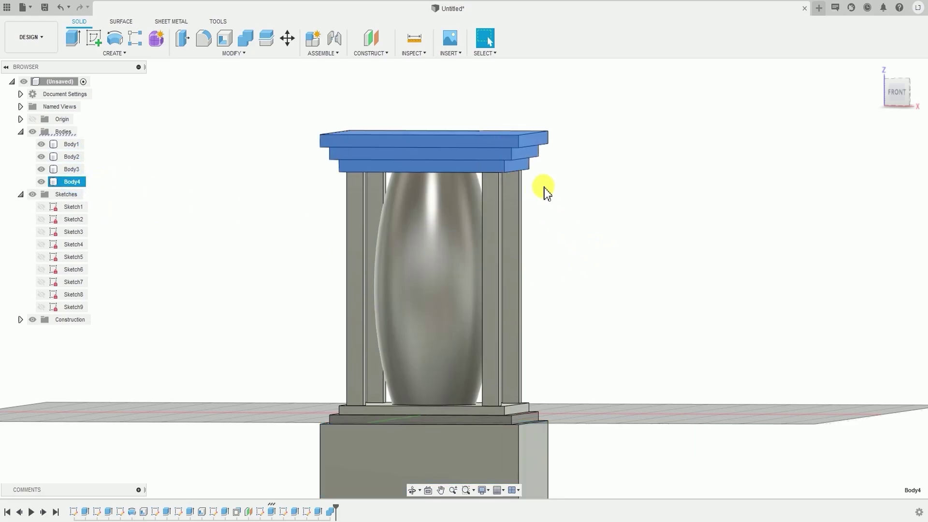
middle_click_drag(582, 198, 549, 176, "shift")
left_click(456, 199, "ctrl")
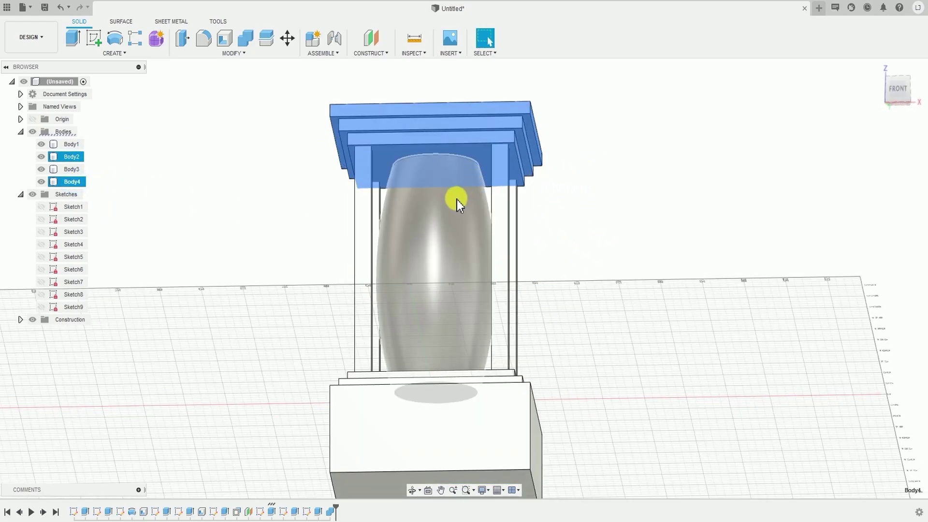
middle_click_drag(456, 199, 556, 246, "shift")
middle_click_drag(419, 270, 425, 249, "shift")
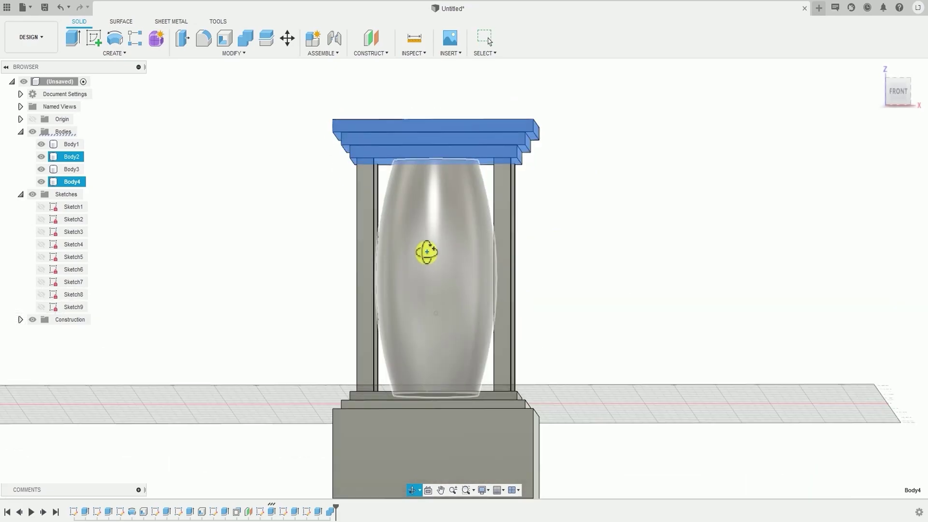
left_click(524, 259)
left_click(171, 182)
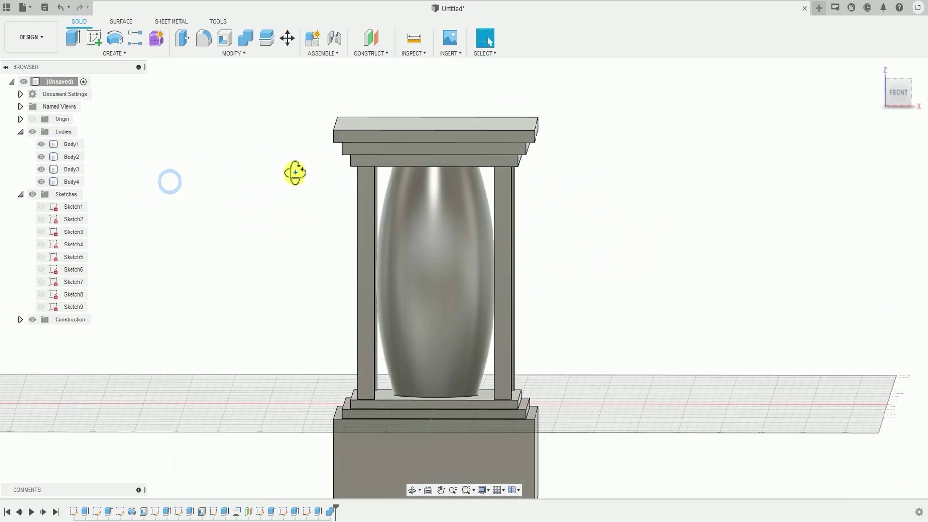
Step: Inspect the whole assembly from above and the front, highlighting the vessel, Body2, and Body3
middle_click_drag(294, 172, 228, 205, "shift")
left_click(68, 156)
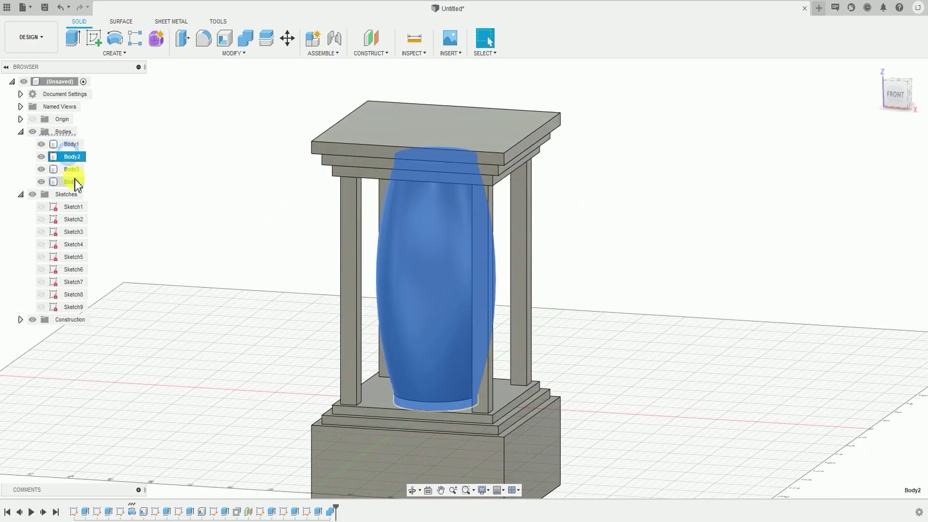
left_click(71, 169)
middle_click_drag(211, 265, 193, 188, "shift")
left_click(194, 187)
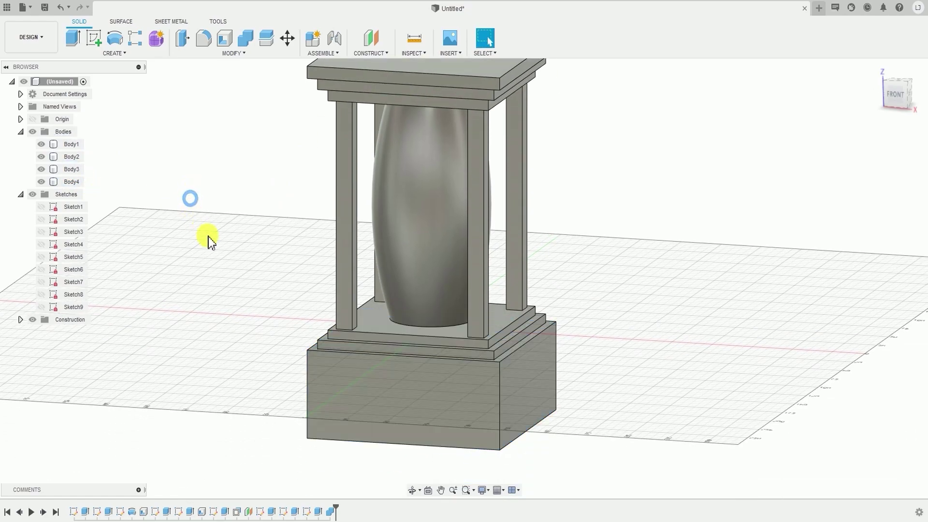
scroll(213, 238, "down", 2)
mouse_move(220, 239)
middle_mouse_down("shift")
mouse_move(220, 213)
mouse_move(227, 224)
middle_mouse_up("shift")
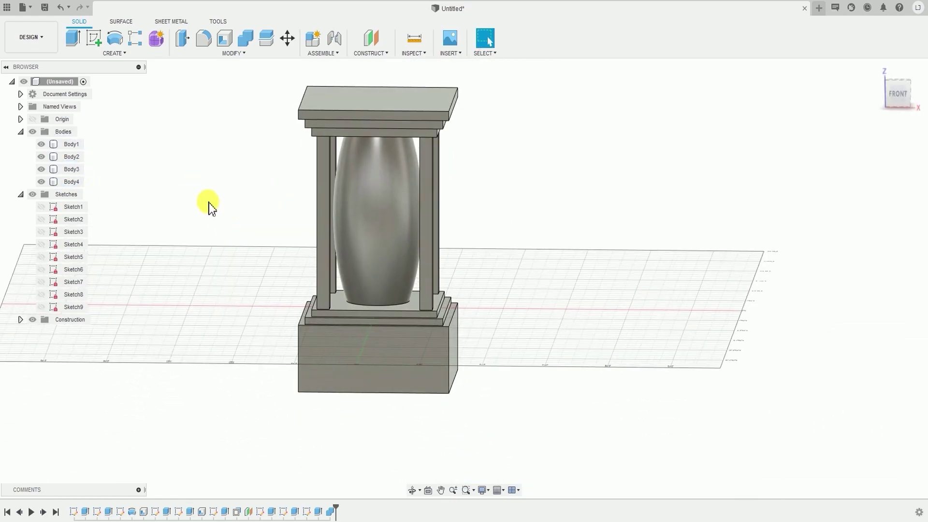
Step: Examine how the front post meets the combined top plates, highlighting the post face, the uppermost plate face and Body4
left_click(323, 160)
middle_click_drag(324, 160, 406, 145, "shift")
left_click(324, 156)
scroll(450, 111, "up", 6)
scroll(406, 145, "down", 5)
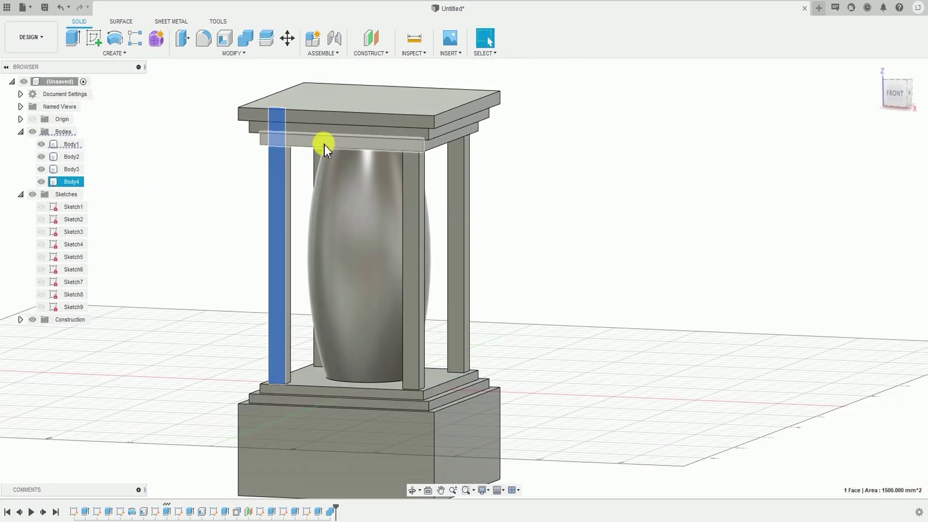
middle_click_drag(303, 123, 334, 145, "shift")
left_click(353, 121)
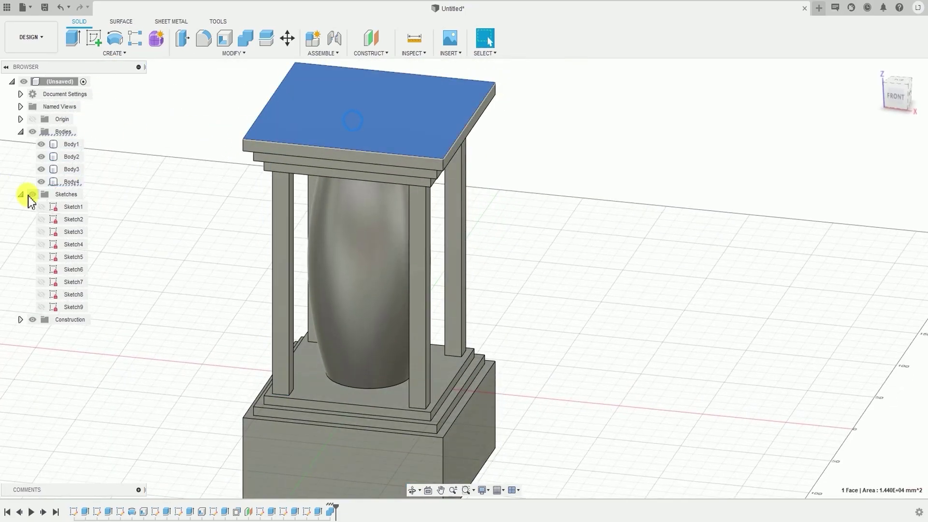
left_click(67, 182)
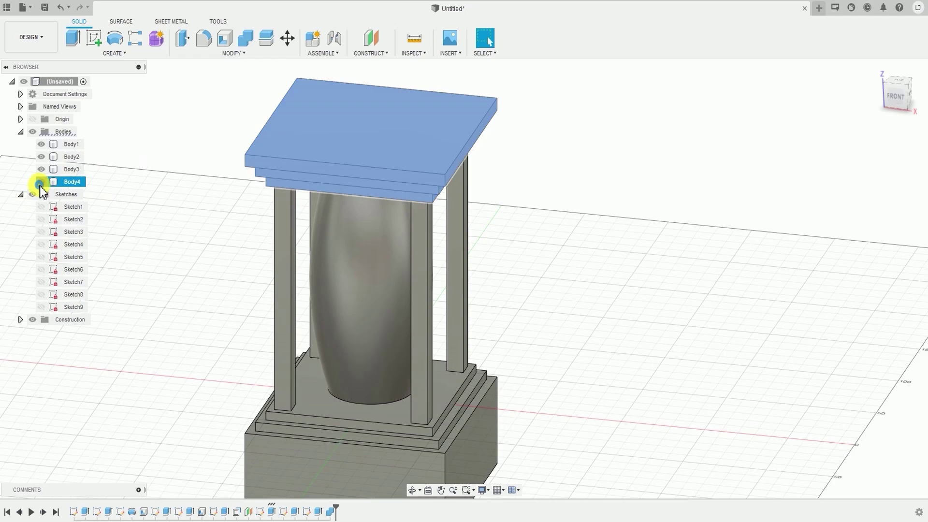
Step: Hide Body4 and examine the exposed top faces of the plinth's four posts
left_click(39, 184)
mouse_move(177, 189)
middle_mouse_down("shift")
mouse_move(192, 159)
mouse_move(182, 188)
middle_mouse_up("shift")
left_click(182, 189)
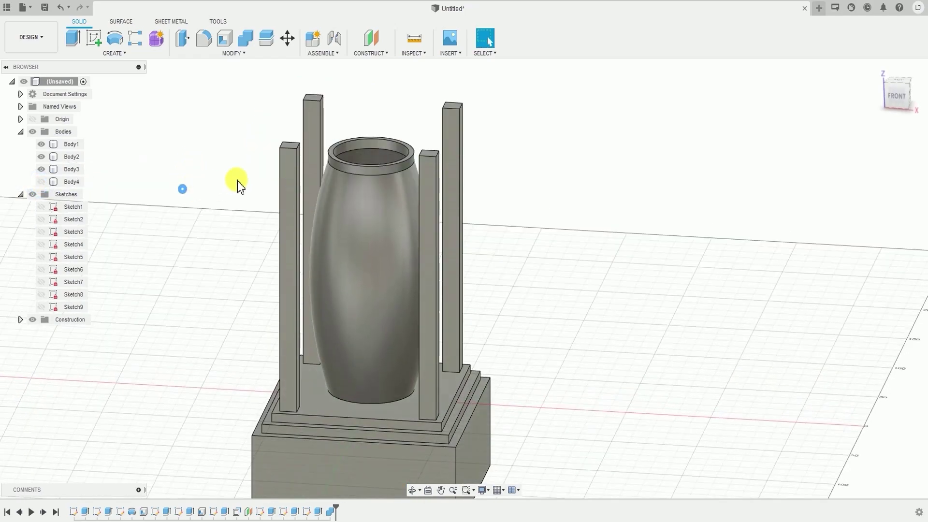
scroll(267, 150, "up", 3)
left_click(272, 146)
scroll(281, 147, "down", 3)
middle_click_drag(291, 156, 232, 203)
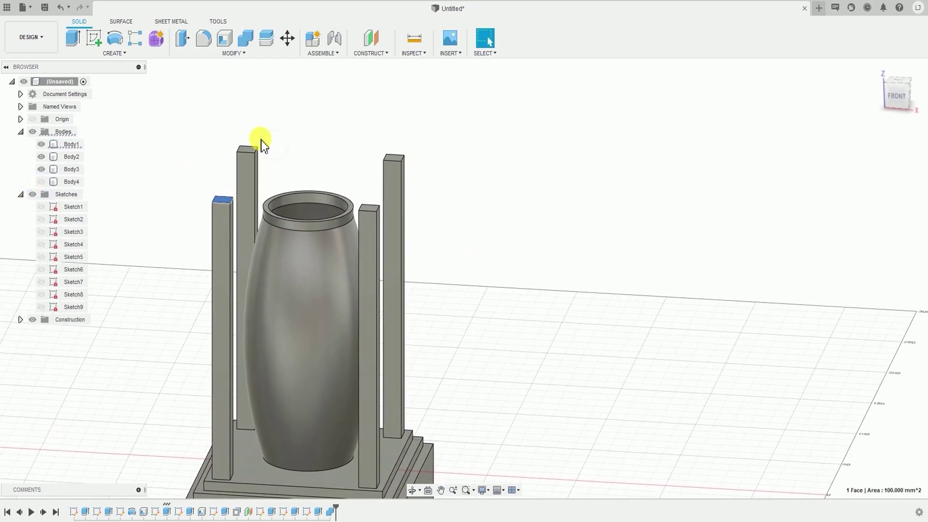
middle_click_drag(261, 140, 250, 157, "shift")
scroll(247, 143, "up", 4)
left_click(247, 143)
left_click(518, 168)
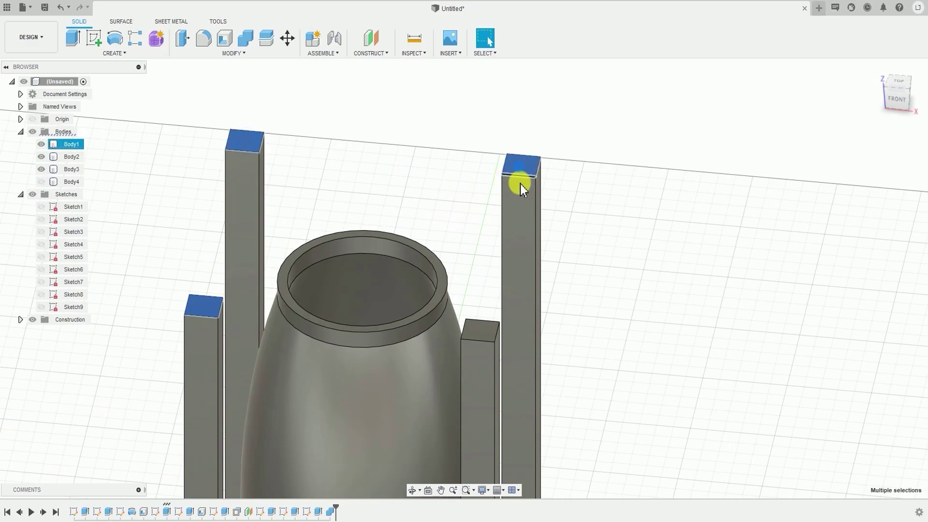
left_click(487, 338)
middle_click_drag(369, 321, 338, 295, "shift")
left_click(389, 137)
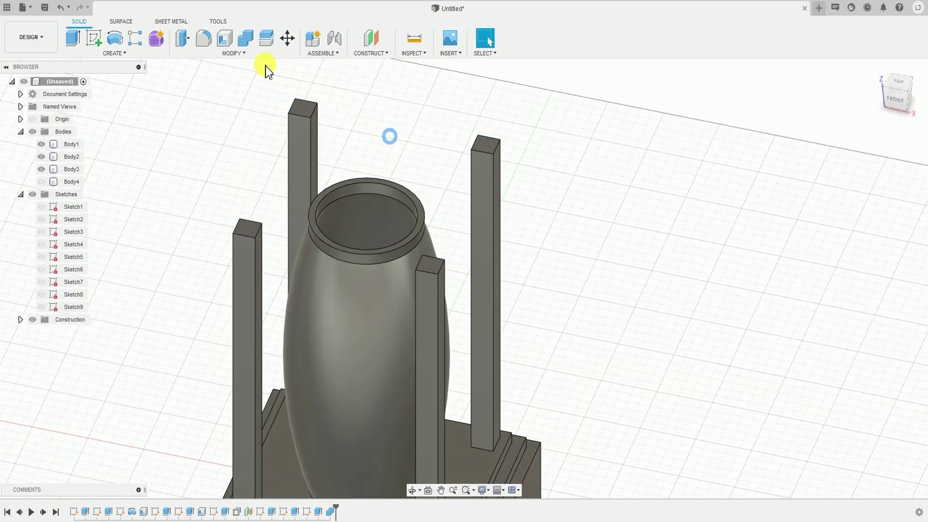
Step: Offset the top faces of all four plinth posts by -5 mm using Press Pull
left_click(236, 54)
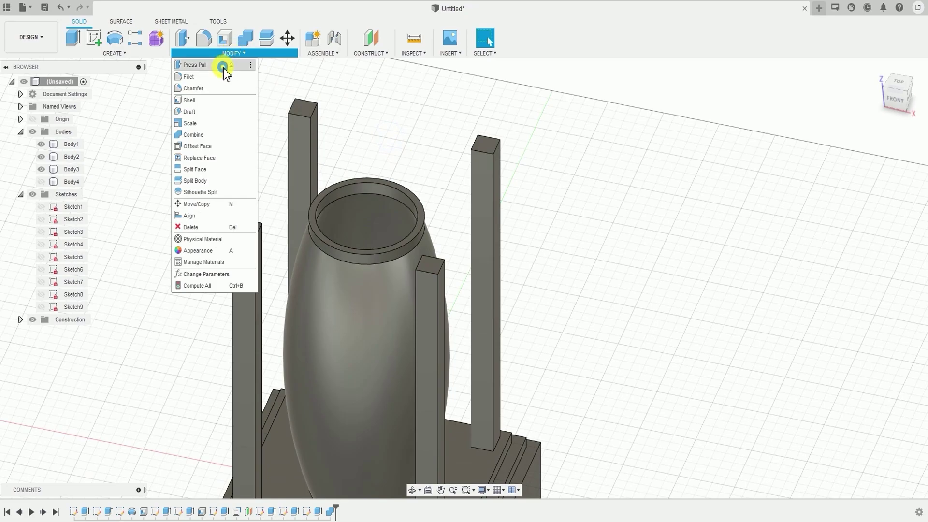
left_click(223, 67)
scroll(545, 189, "up", 3)
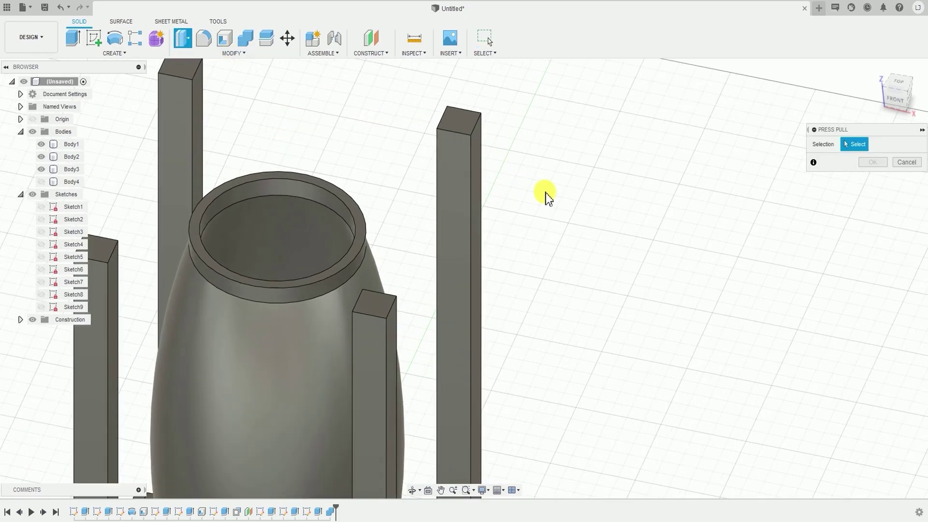
left_click(461, 125)
middle_click_drag(268, 70, 333, 124)
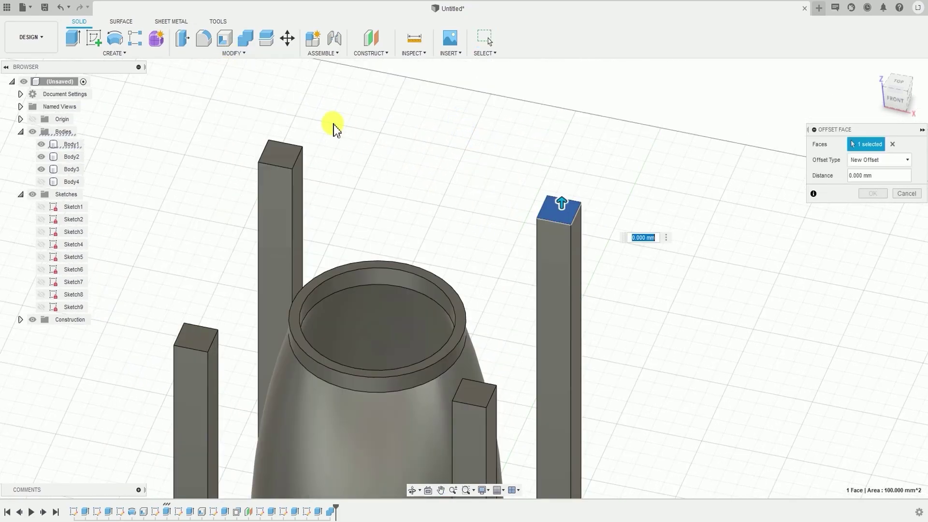
left_click(277, 156)
middle_click_drag(325, 244, 312, 133)
left_click(180, 224)
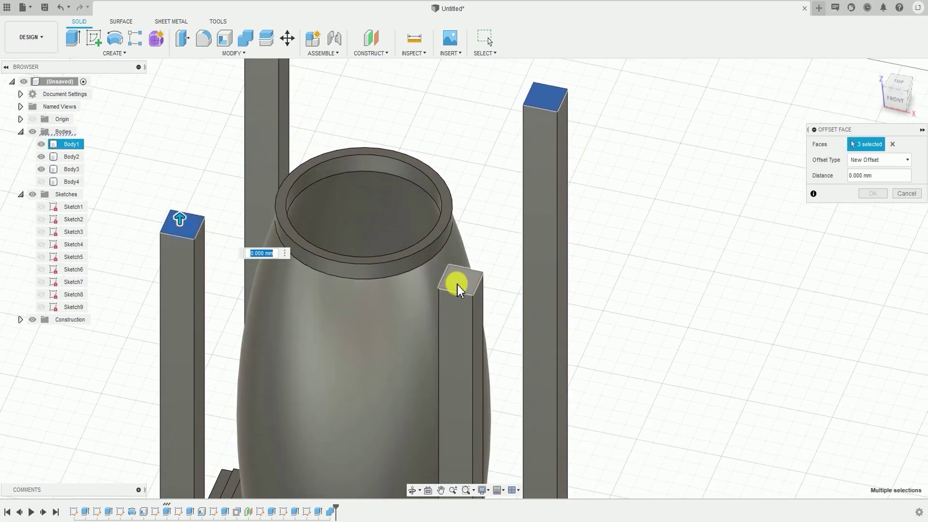
left_click(458, 288)
middle_click_drag(338, 266, 321, 240, "shift")
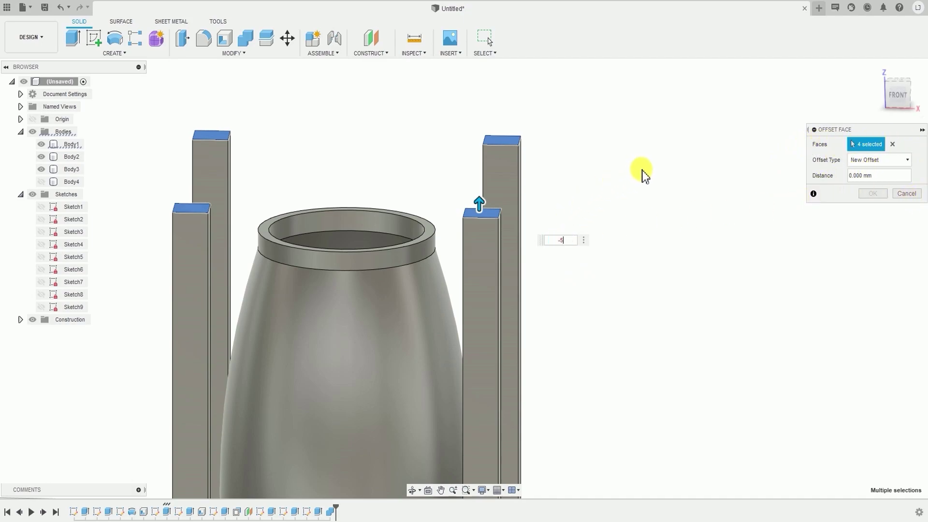
key("Return")
middle_click_drag(477, 201, 479, 187, "shift")
middle_click_drag(544, 221, 528, 224, "shift")
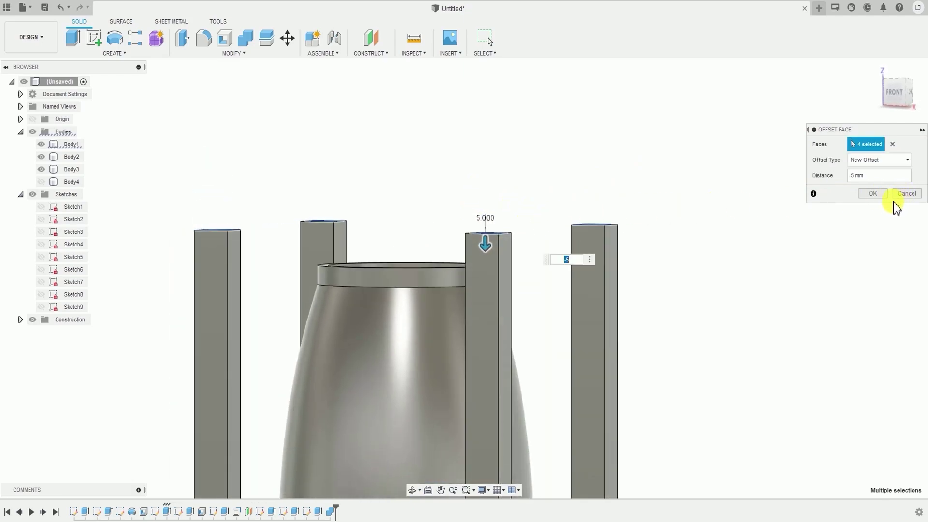
left_click(879, 195)
Step: Show the combined top plates, Body4, again above the shortened posts
middle_click_drag(466, 221, 363, 196, "shift")
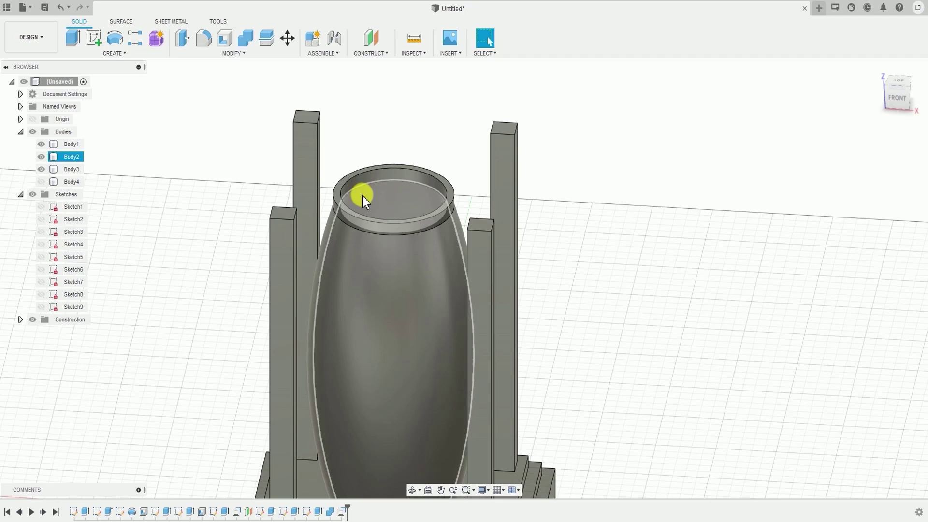
left_click(489, 196)
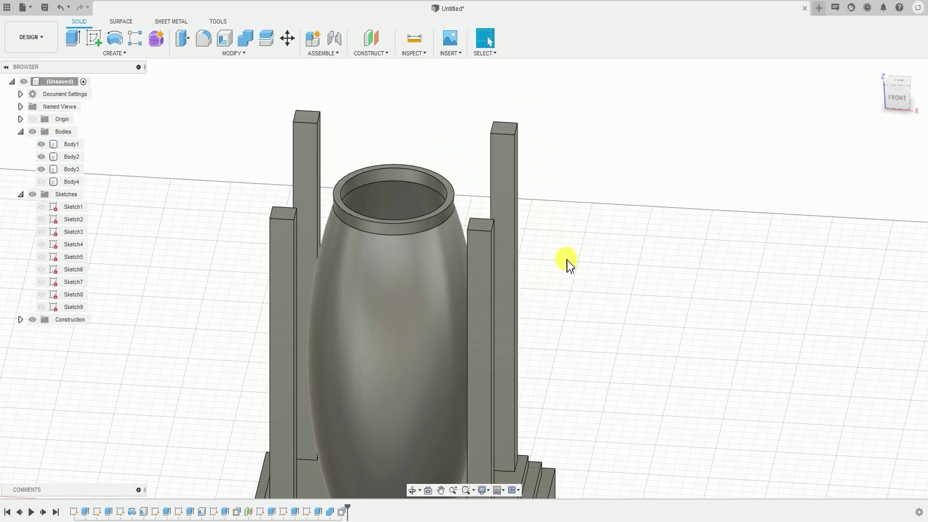
middle_click_drag(567, 260, 552, 247, "shift")
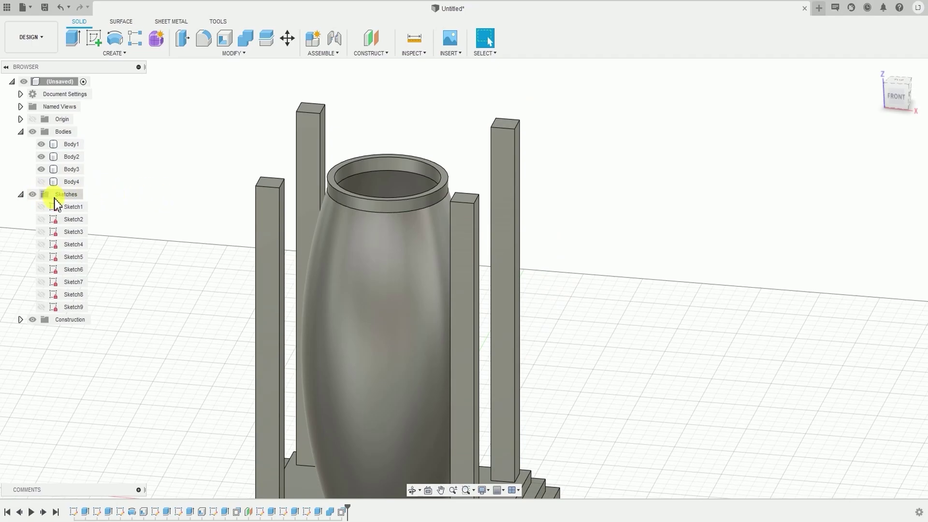
left_click(41, 182)
Step: Examine the overlap between posts and top plates by highlighting a front post, Body1 and Body4
left_click(263, 256)
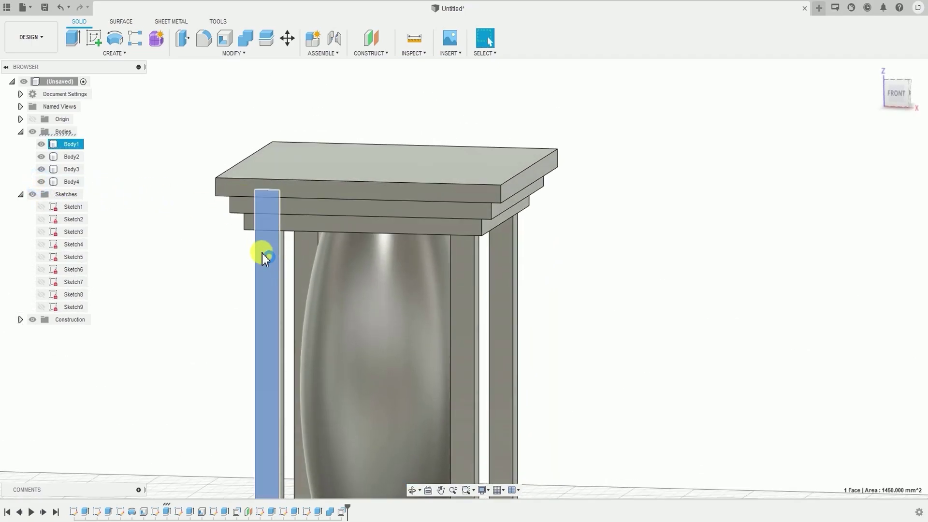
mouse_move(261, 253)
middle_mouse_down("shift")
mouse_move(269, 224)
mouse_move(272, 247)
middle_mouse_up("shift")
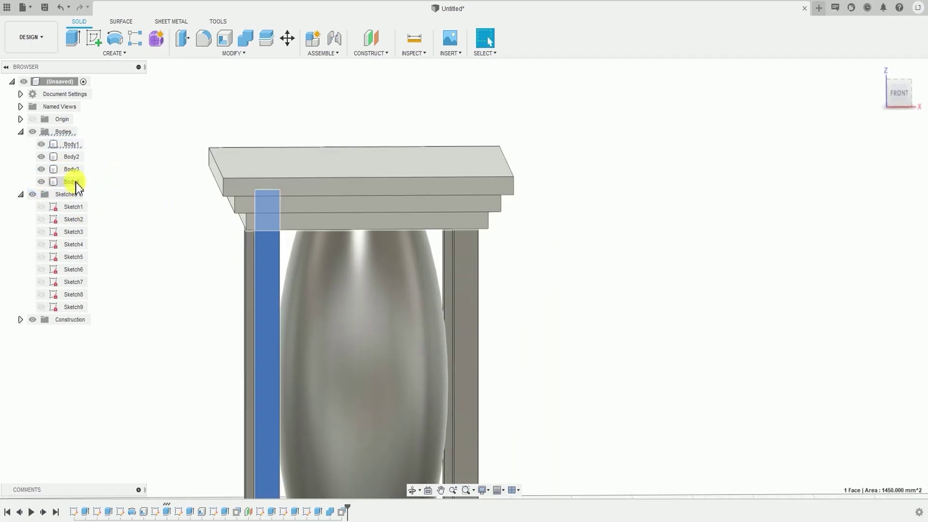
left_click(71, 144)
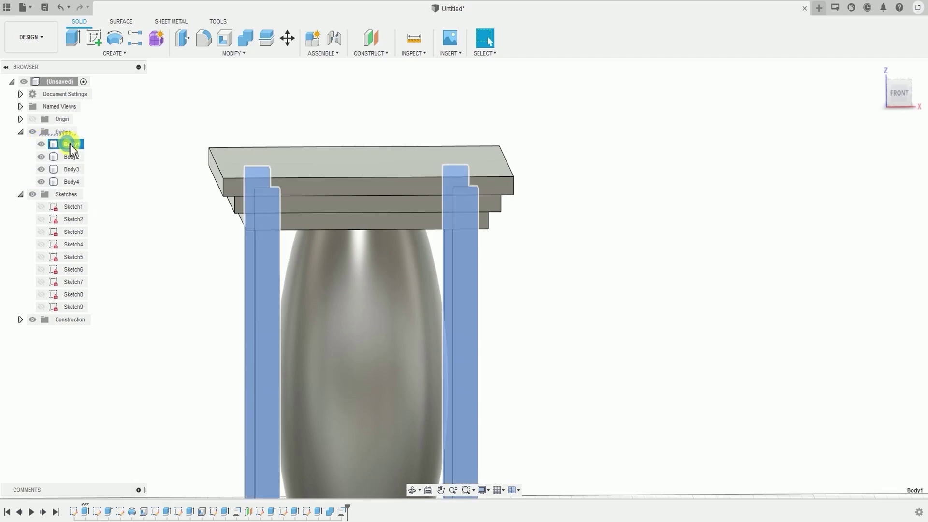
left_click(76, 180, "ctrl")
middle_click_drag(292, 163, 291, 157, "shift")
left_click(321, 114)
Step: Check how far the individual posts reach into the top plates by highlighting their side faces from the front and right
left_click(263, 262)
left_click(464, 253, "ctrl")
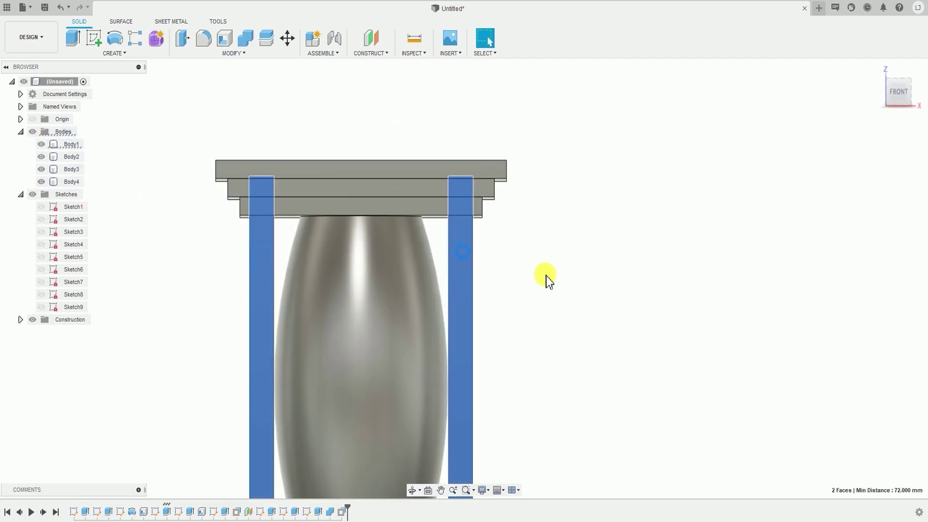
middle_click_drag(546, 276, 348, 251, "shift")
scroll(349, 251, "down", 2)
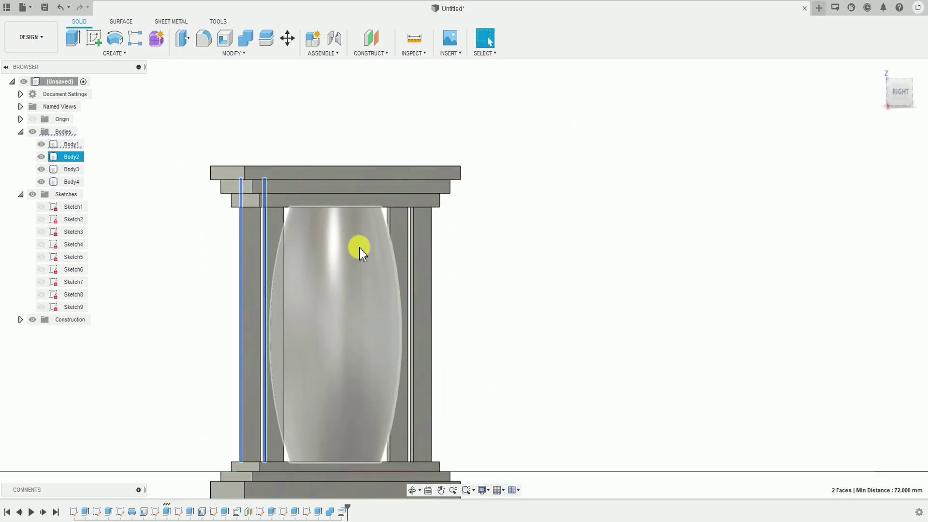
left_click(424, 236, "ctrl")
middle_click_drag(452, 244, 421, 271, "shift")
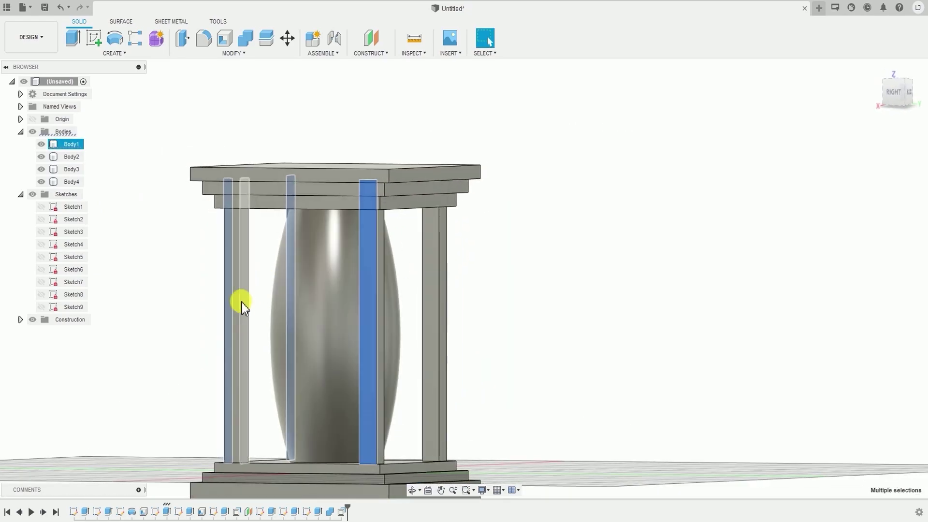
left_click(530, 331)
middle_click_drag(502, 282, 466, 294, "shift")
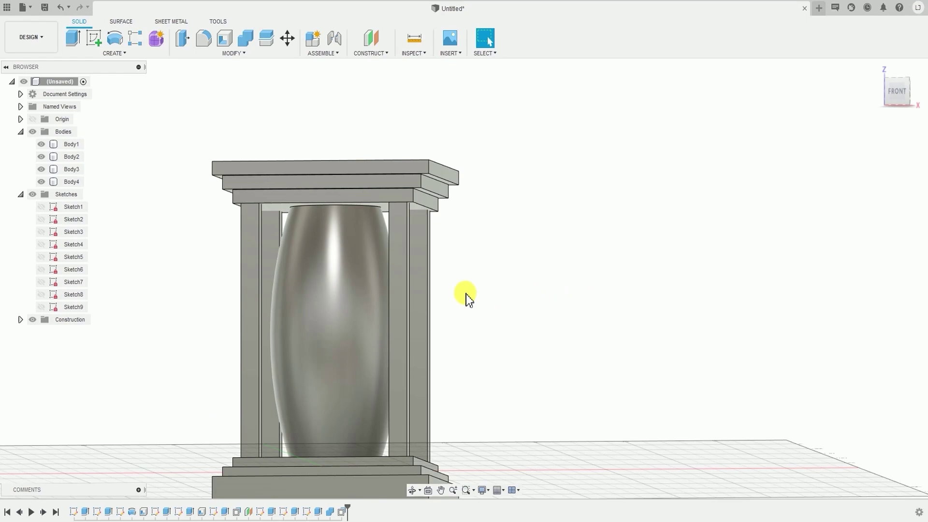
Step: Cut the four-post plinth Body1 out of the combined top plates Body4 with Combine, leaving Keep Tools disabled
scroll(344, 98, "down", 1)
middle_click_drag(345, 99, 369, 102)
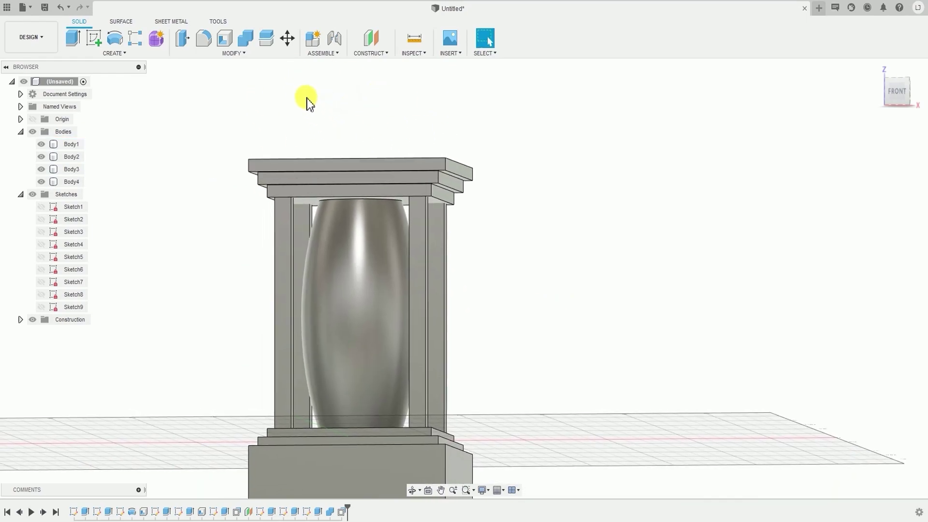
left_click(251, 57)
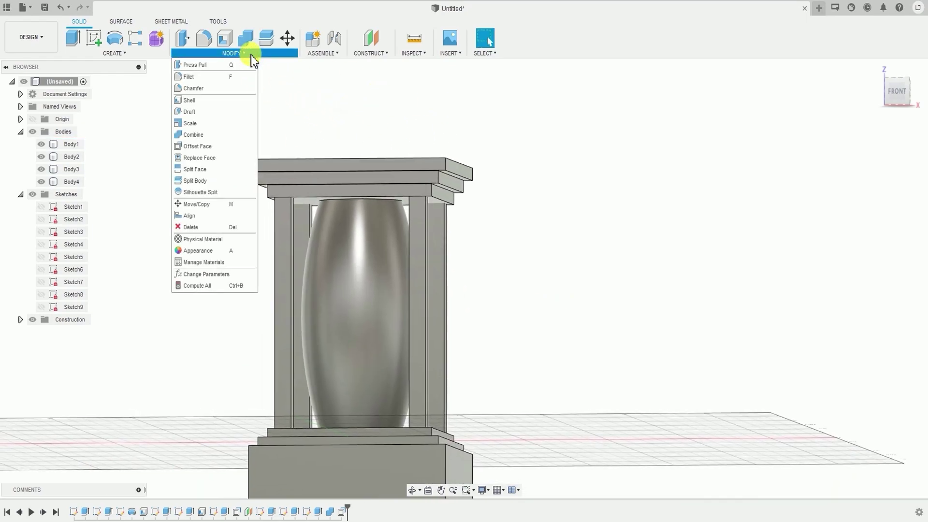
left_click(208, 135)
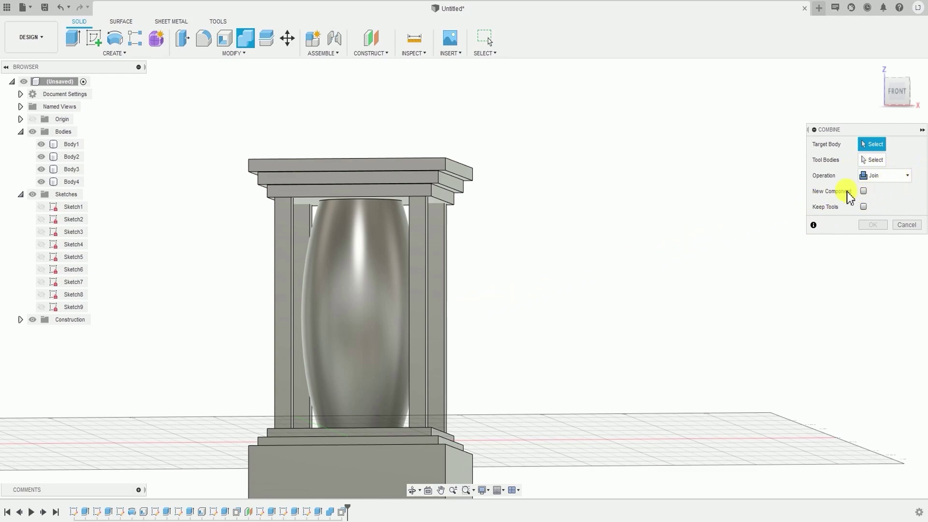
left_click(905, 182)
left_click(873, 199)
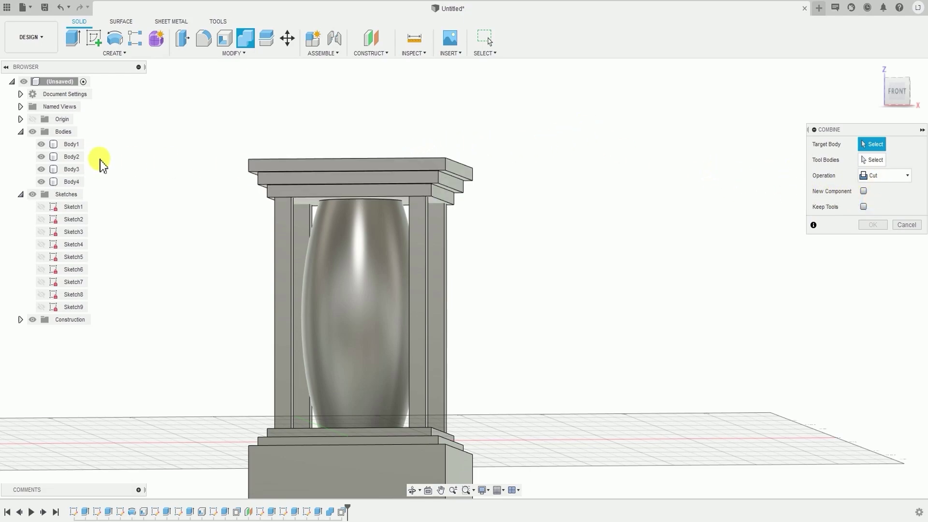
left_click(367, 183)
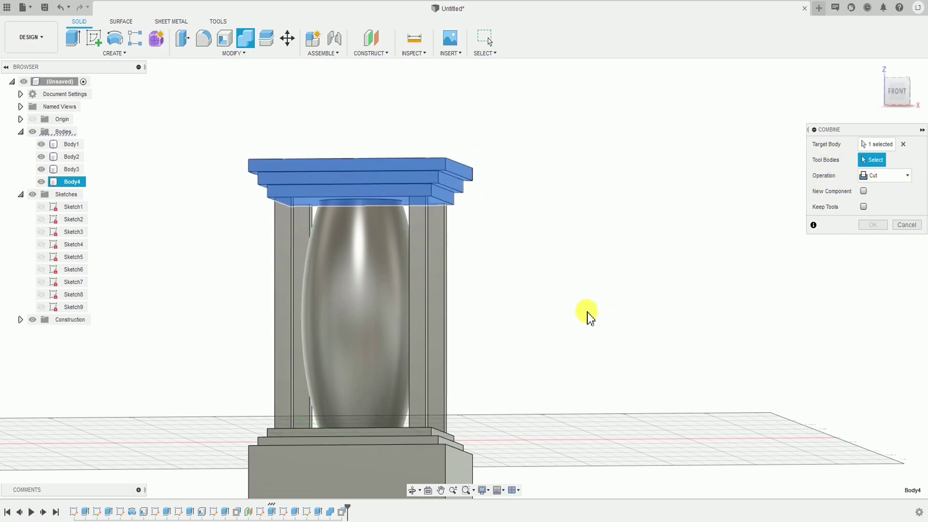
middle_click_drag(539, 329, 213, 283, "shift")
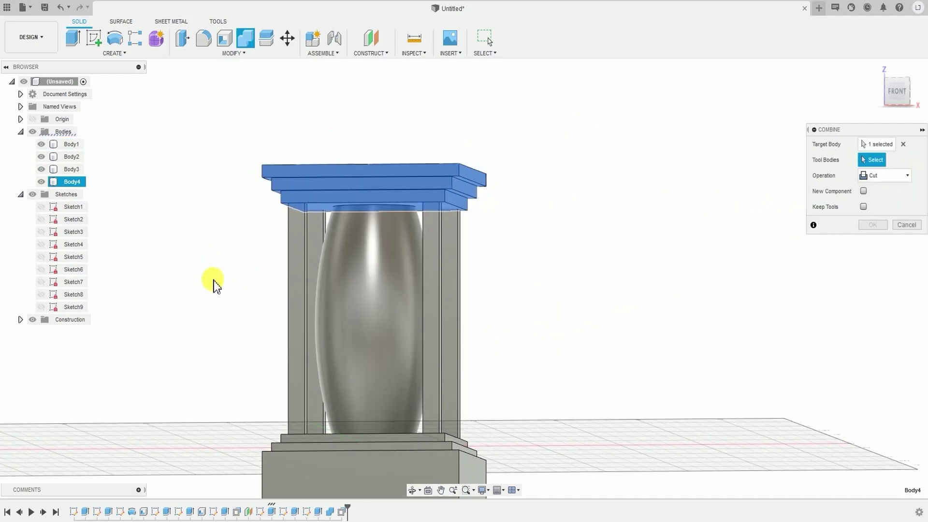
left_click(293, 358)
left_click(296, 381)
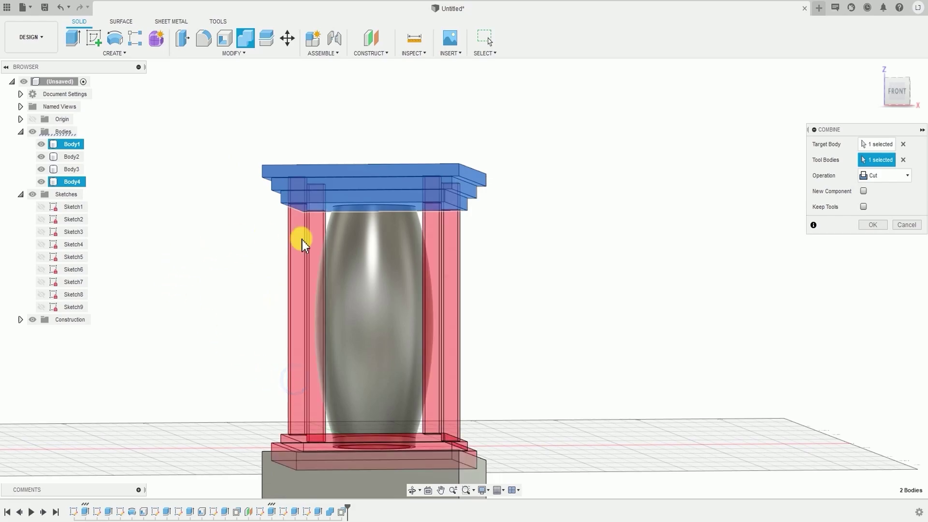
middle_click_drag(507, 152, 528, 176, "shift")
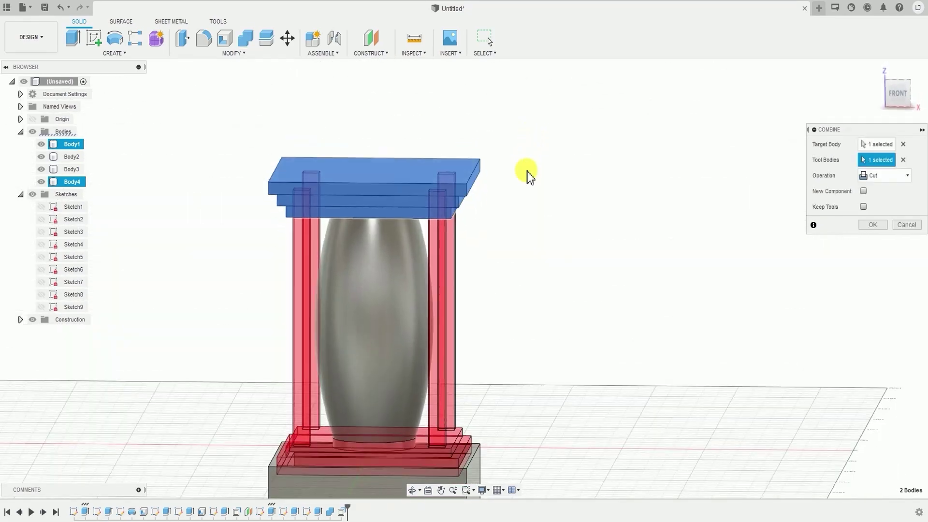
scroll(367, 193, "up", 3)
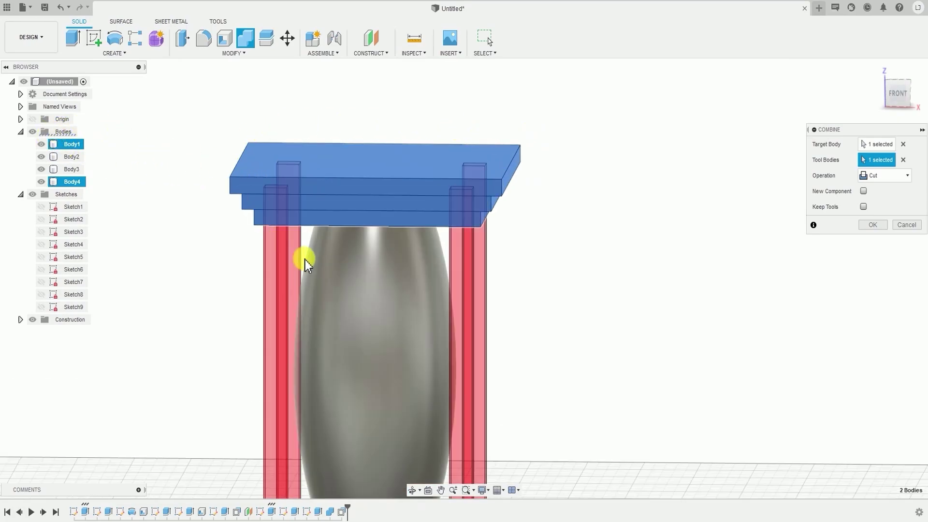
middle_click_drag(306, 260, 302, 249, "shift")
middle_click_drag(473, 199, 384, 220, "shift")
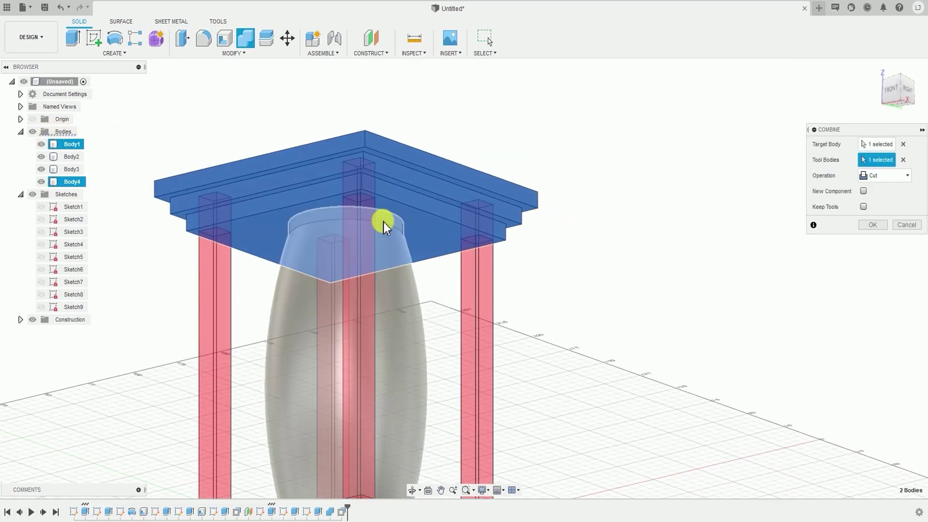
middle_click_drag(571, 245, 496, 198, "shift")
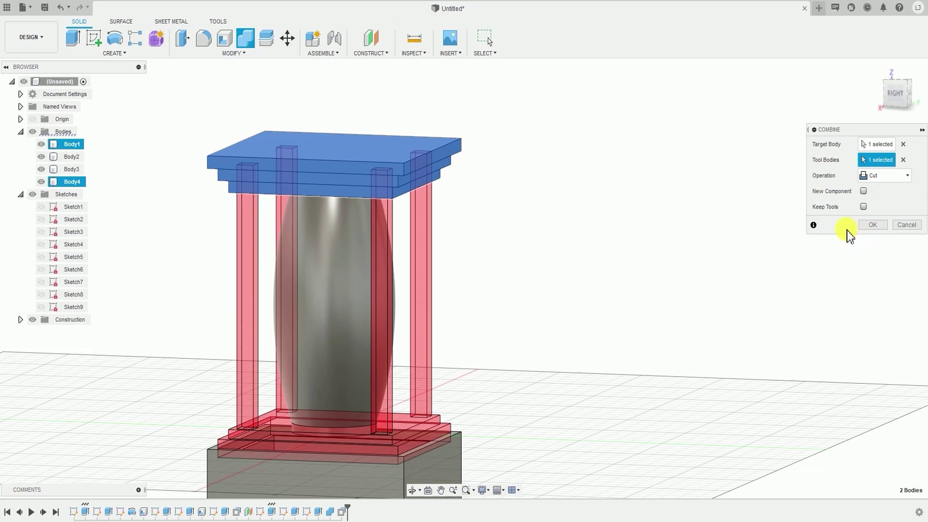
left_click(863, 207)
left_click(874, 225)
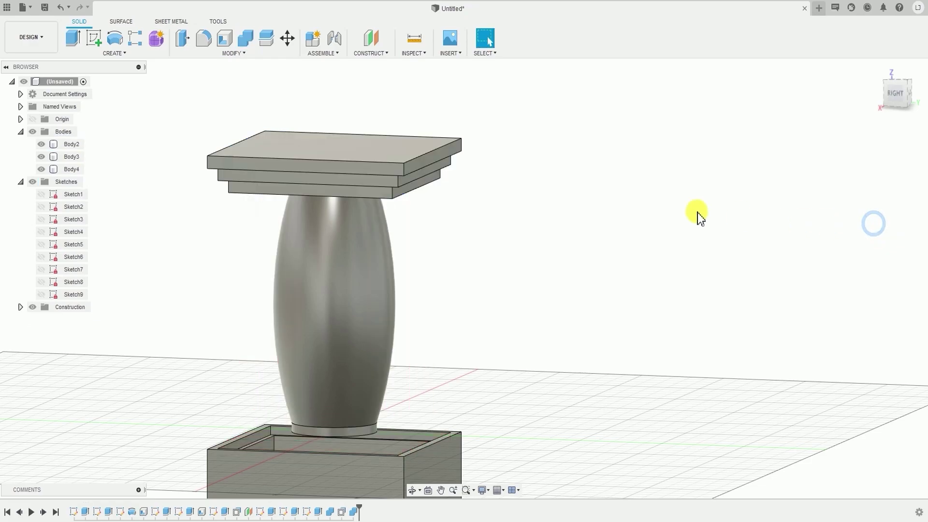
middle_click_drag(245, 155, 312, 260, "shift")
left_click(254, 395)
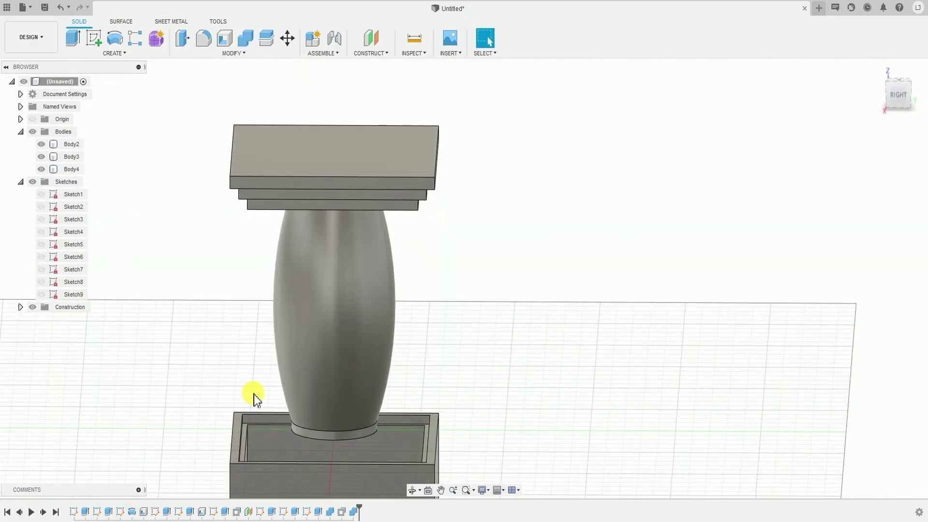
Step: Edit the last Combine cut feature to keep its tool body, and move the restored Body1 above Body2 in the bodies list
double_click(353, 513)
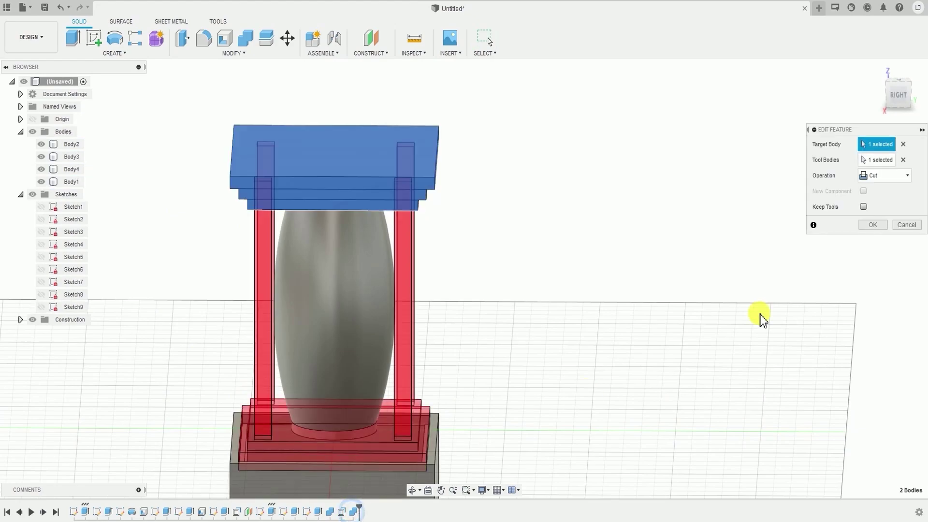
left_click(865, 207)
left_click(881, 227)
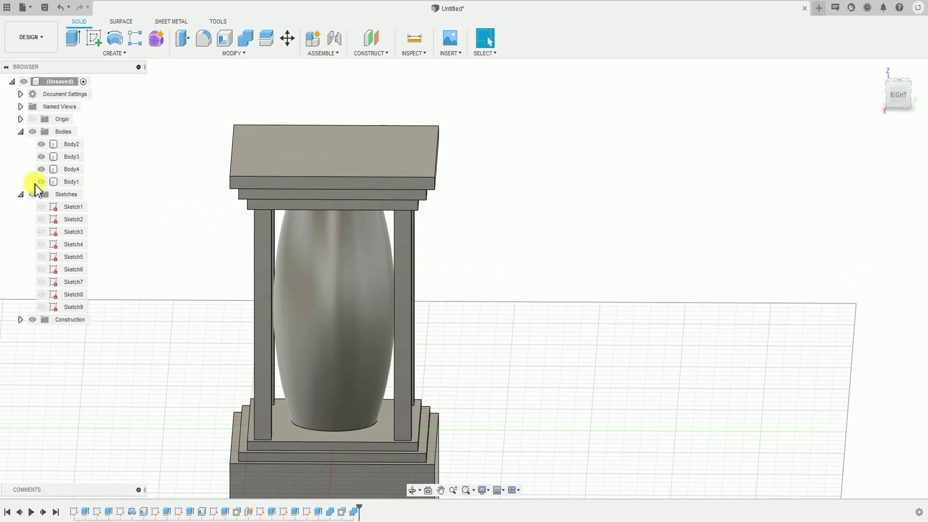
left_click_drag(66, 183, 69, 145)
Step: Hide Body1 to examine the square column pockets in the roof's underside, and show the body again
middle_click_drag(435, 195, 435, 195, "shift")
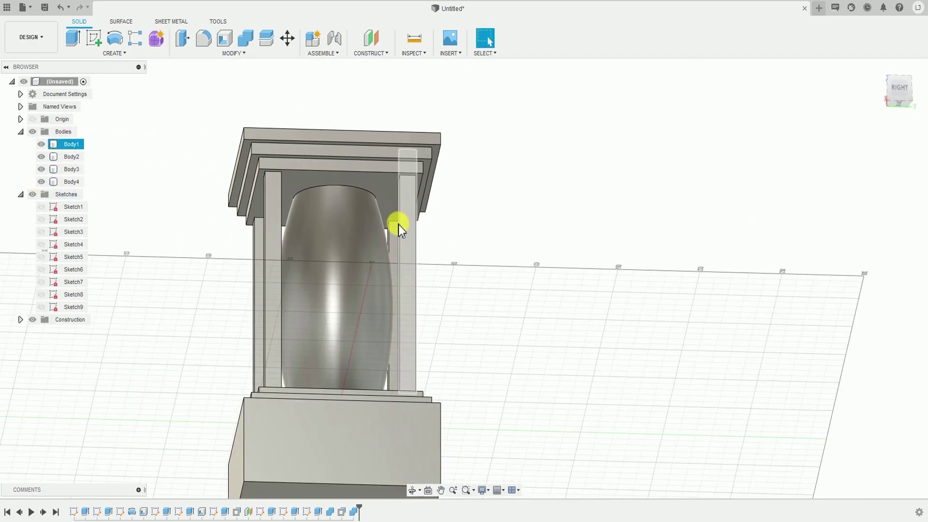
left_click(41, 144)
middle_click_drag(511, 244, 481, 201, "shift")
scroll(357, 173, "up", 5)
middle_click_drag(350, 179, 344, 202, "shift")
scroll(344, 202, "down", 5)
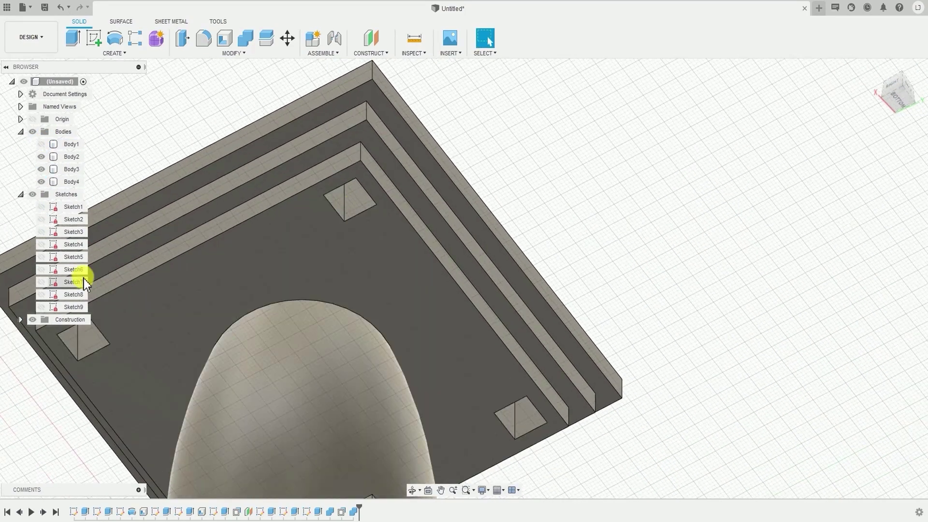
left_click(71, 181)
scroll(175, 211, "down", 3)
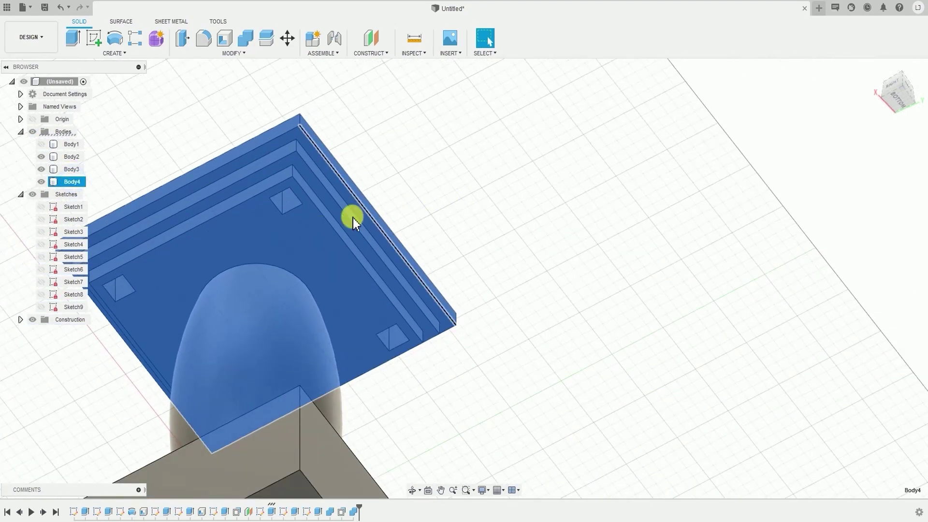
middle_click_drag(339, 188, 209, 255, "shift")
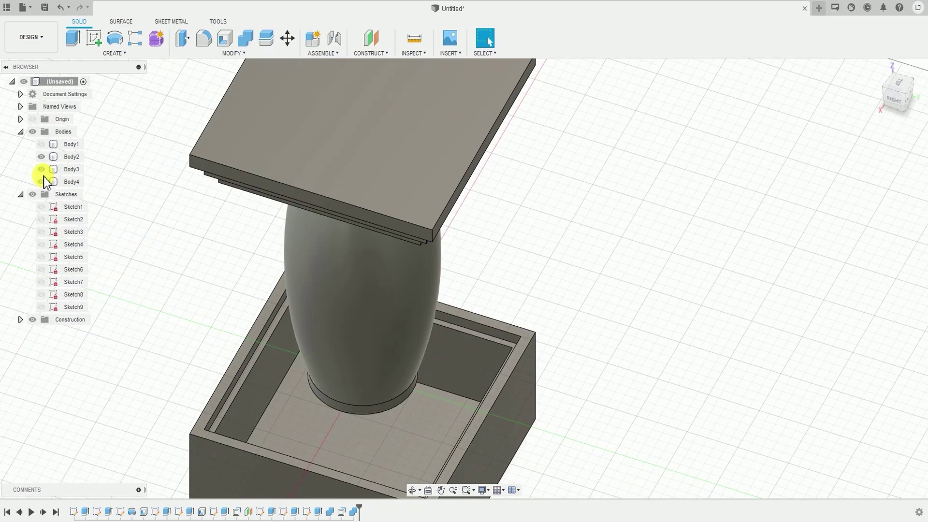
left_click(41, 144)
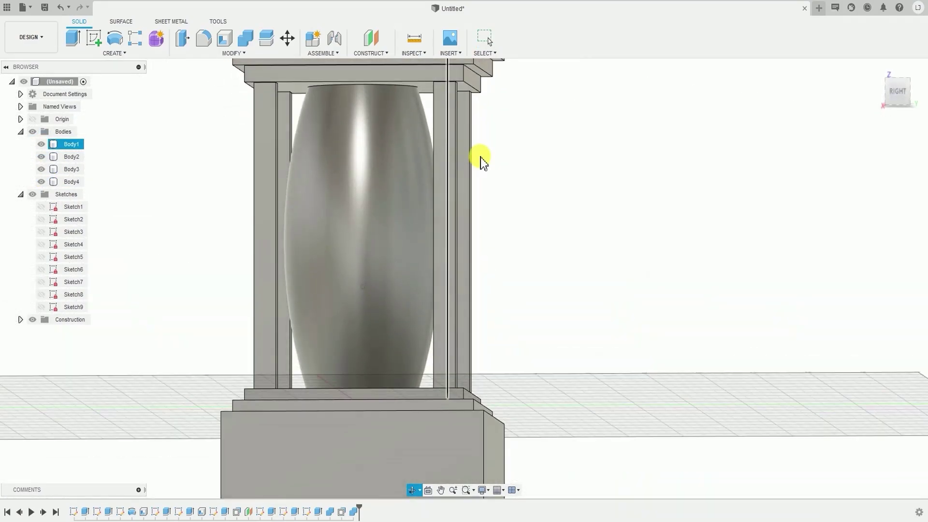
left_click(357, 230)
scroll(356, 230, "down", 3)
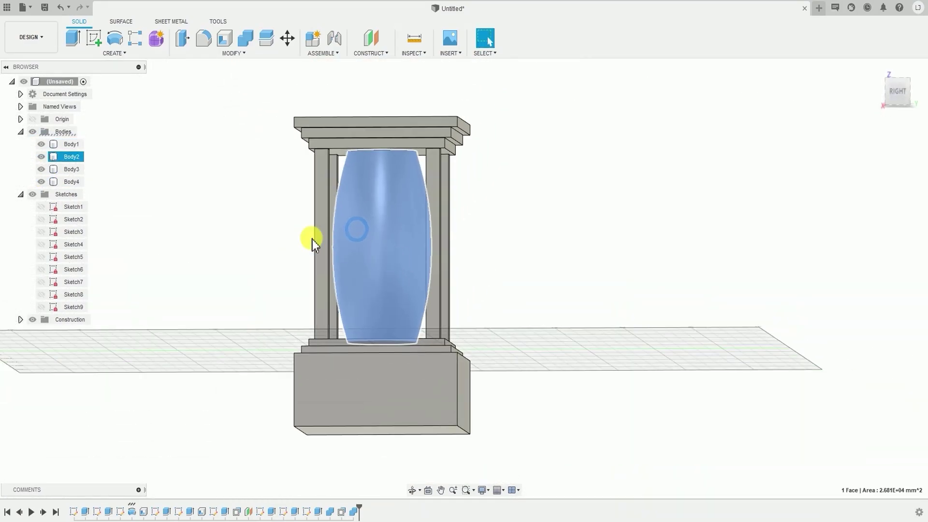
left_click(73, 158)
middle_click_drag(201, 123, 232, 180, "shift")
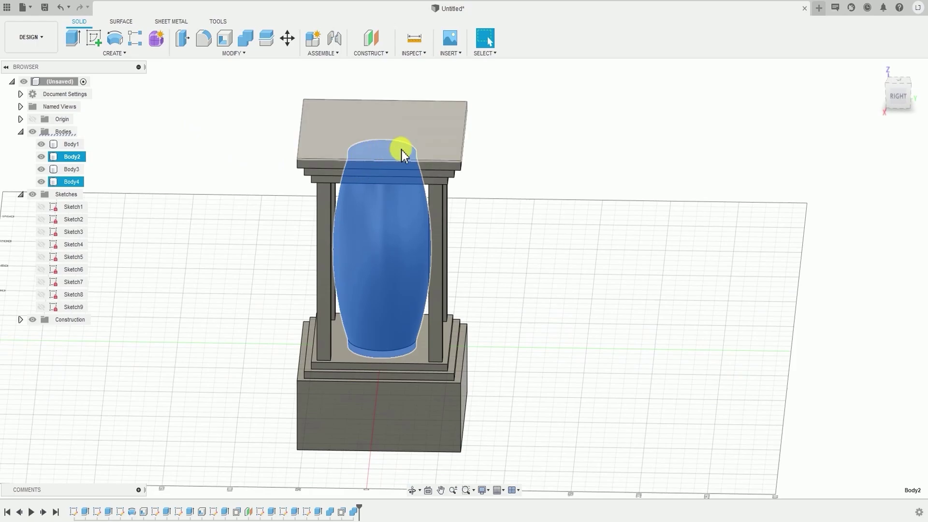
middle_click_drag(347, 208, 373, 138, "shift")
left_click(373, 137)
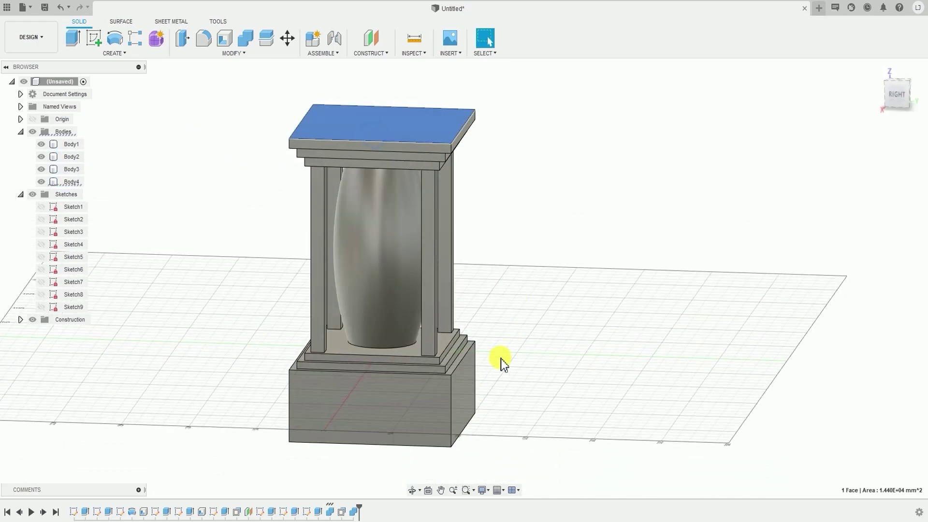
left_click(401, 355)
left_click(592, 283)
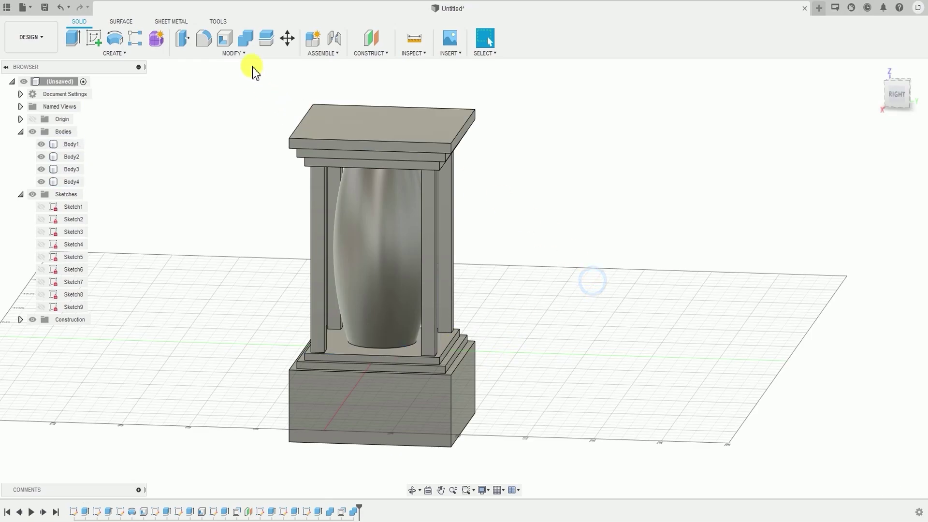
Step: Cut the barrel-shaped Body2 out of the stepped roof Body4 with Combine, keeping the tool body
left_click(248, 54)
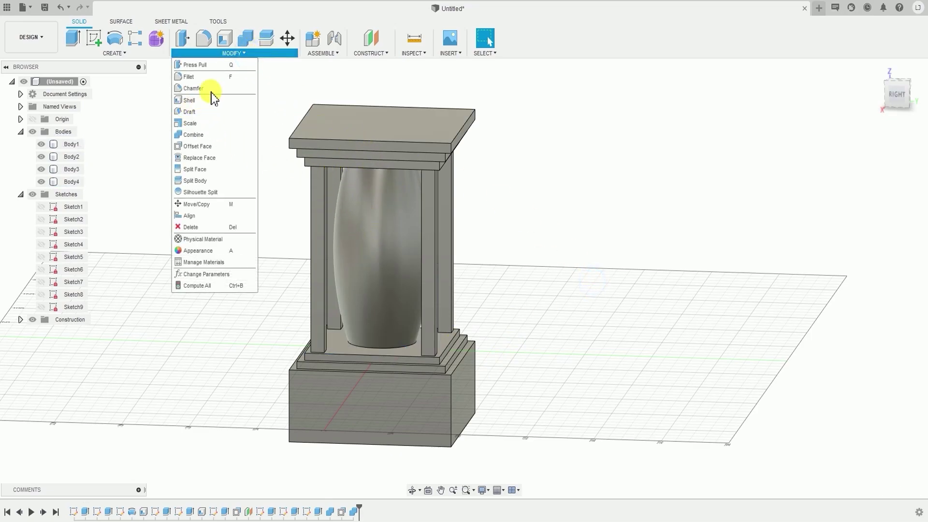
left_click(132, 163)
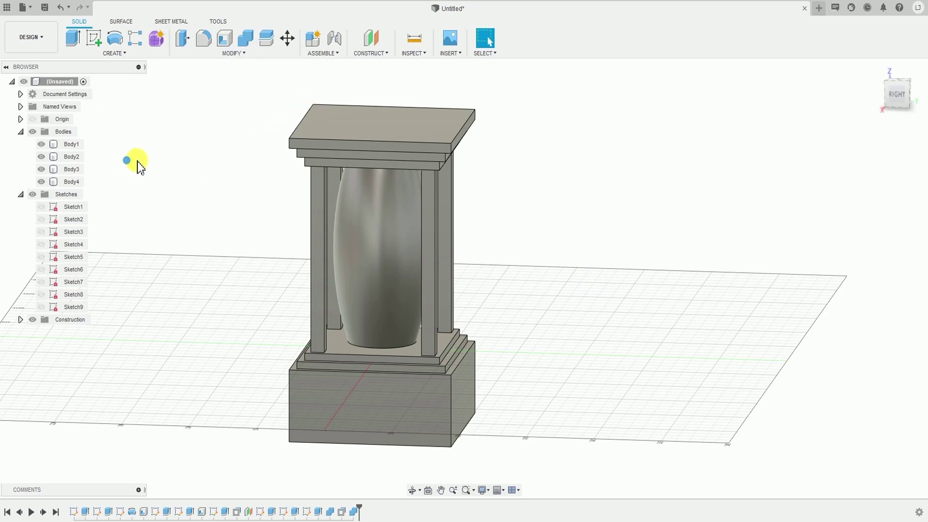
left_click(221, 55)
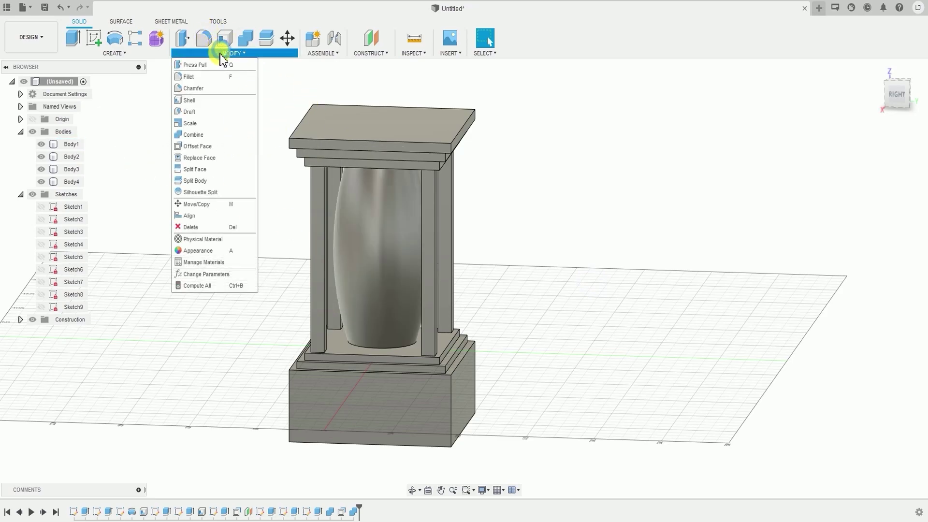
left_click(207, 134)
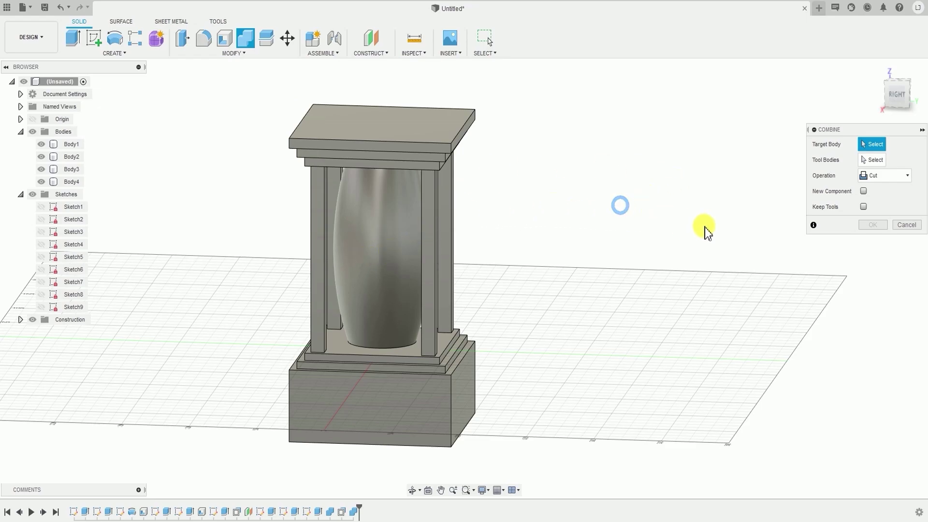
left_click(409, 140)
middle_click_drag(409, 140, 458, 149, "shift")
middle_click_drag(575, 178, 561, 160, "shift")
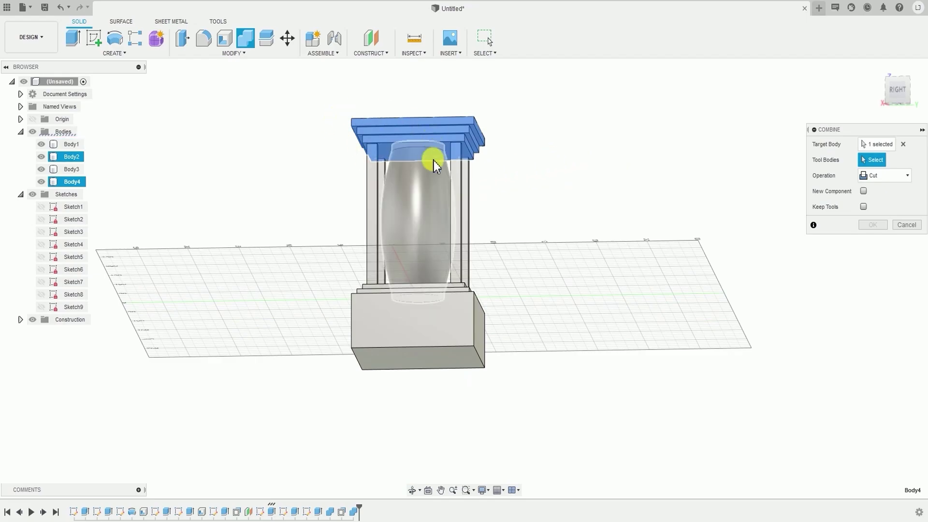
scroll(436, 176, "up", 3)
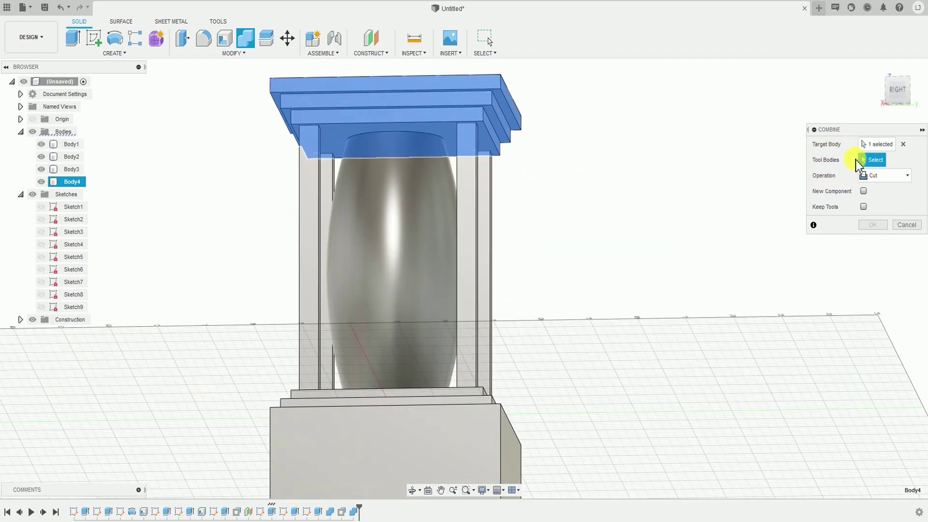
left_click(370, 233)
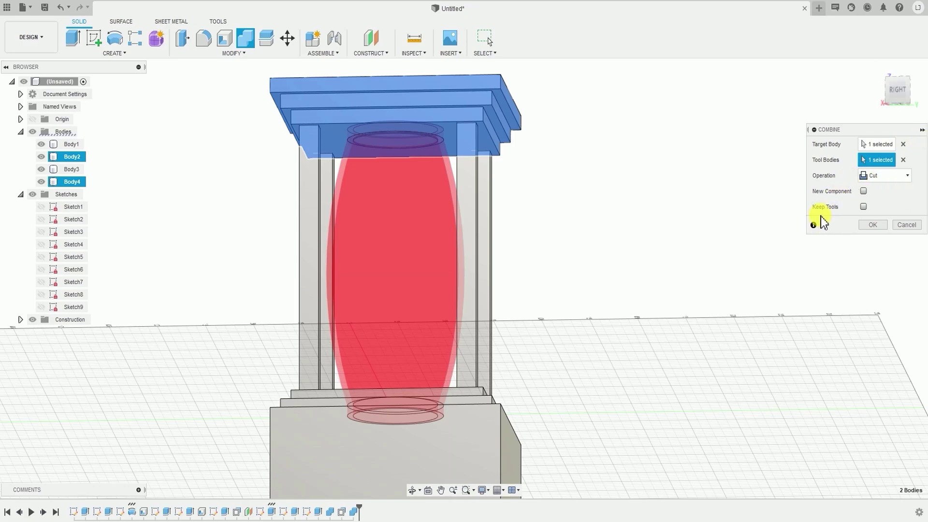
left_click(864, 207)
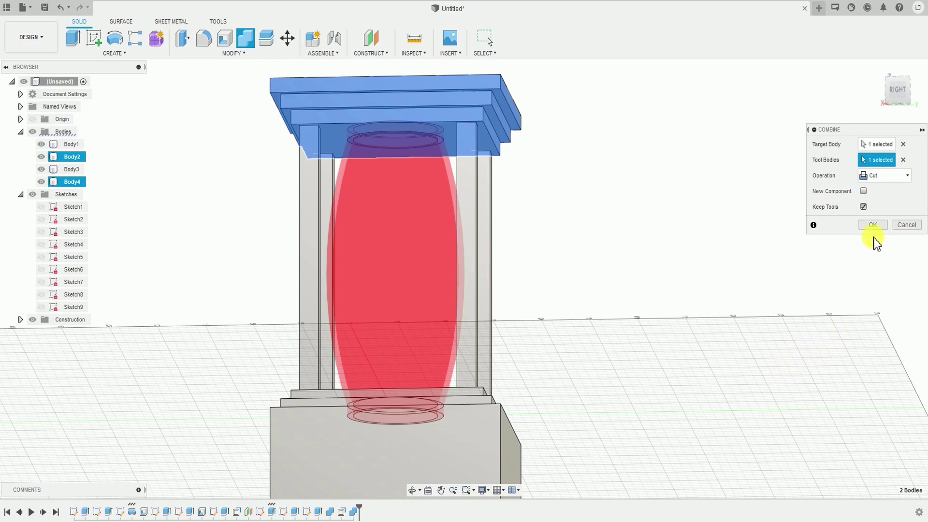
left_click(880, 225)
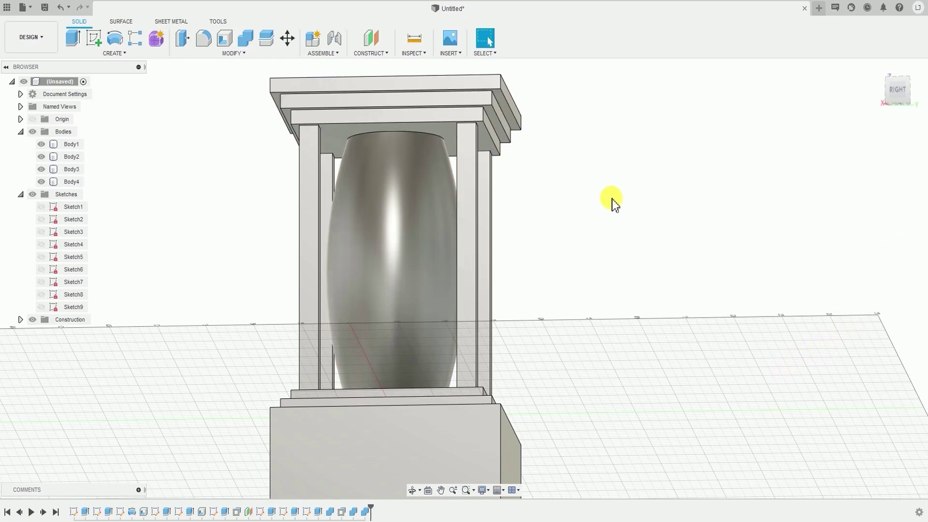
Step: Hide Body2 to examine the round recess cut into the roof's underside, and show the body again
middle_click_drag(622, 201, 625, 212, "shift")
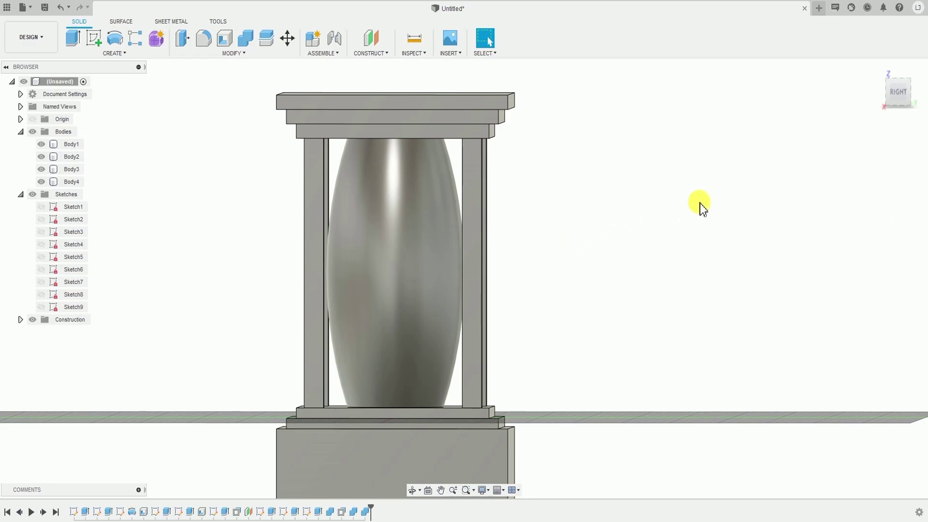
left_click(425, 202)
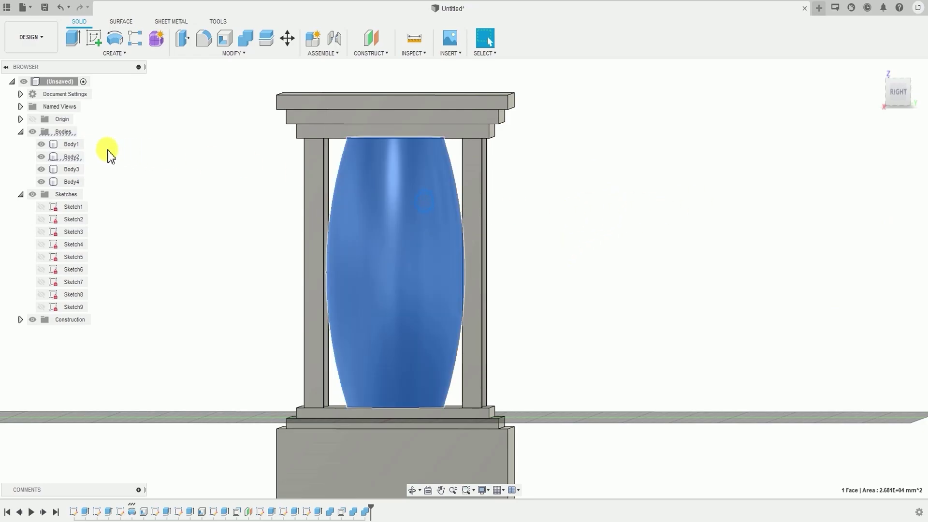
left_click(42, 157)
middle_click_drag(221, 207, 244, 153, "shift")
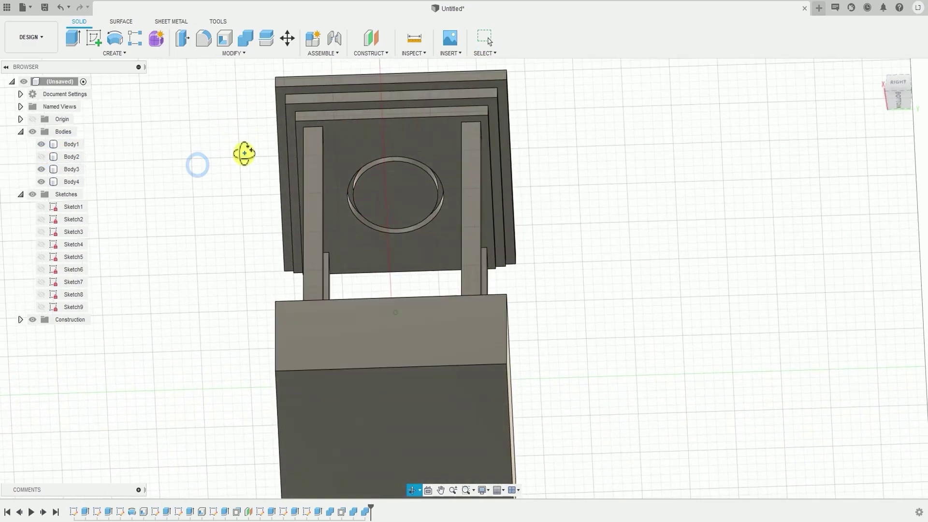
left_click(72, 181)
scroll(402, 199, "up", 4)
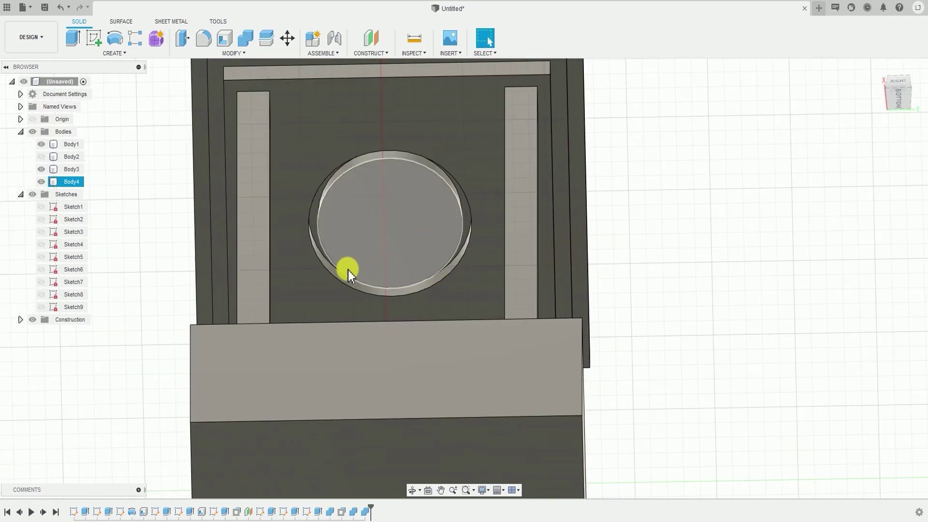
middle_click_drag(348, 273, 384, 289, "shift")
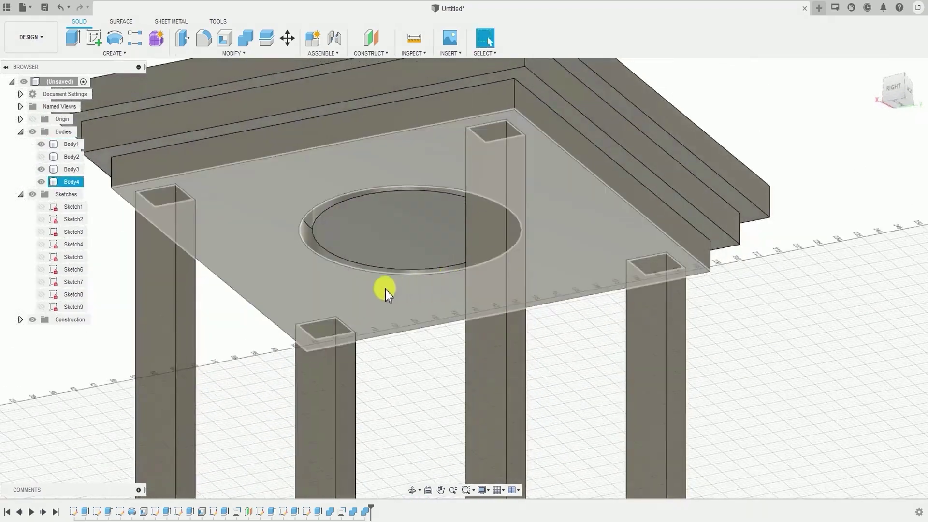
scroll(406, 281, "down", 4)
middle_click_drag(651, 251, 683, 236, "shift")
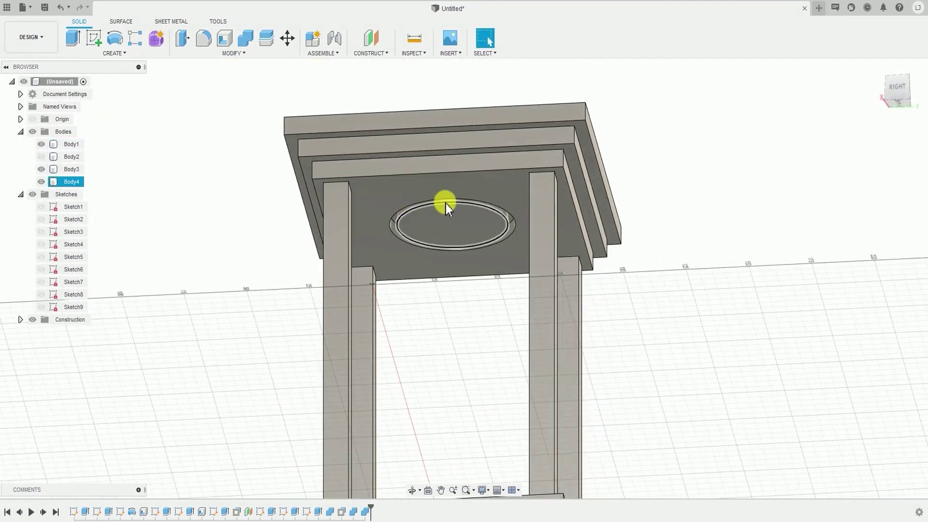
middle_click_drag(477, 284, 495, 180, "shift")
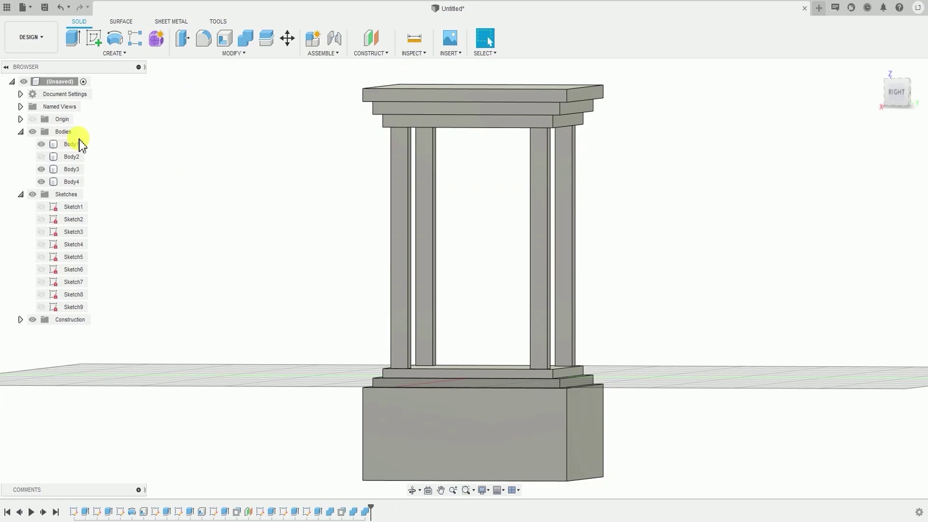
middle_click_drag(210, 75, 216, 159, "shift")
left_click(41, 157)
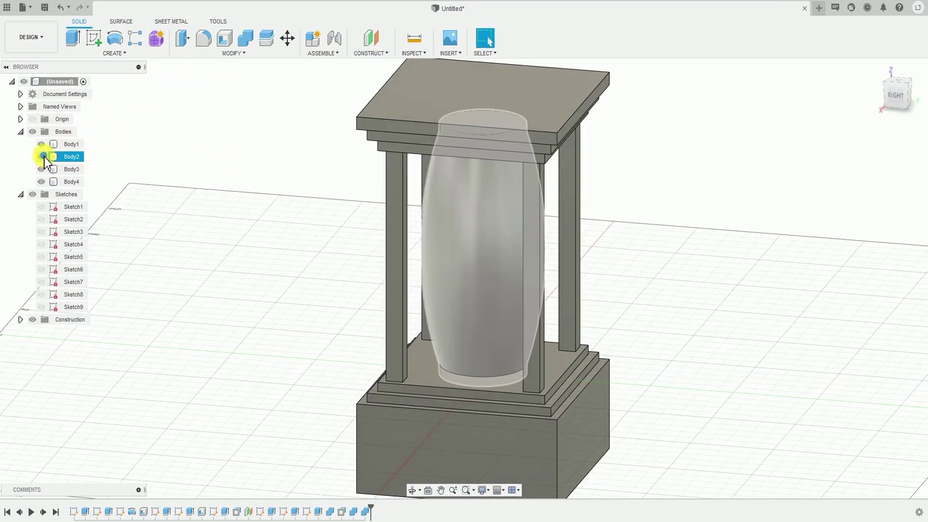
Step: Cut the barrel-shaped Body2 out of the columned base Body1 with Combine, keeping the tool body
middle_click_drag(309, 184, 221, 126)
left_click(233, 54)
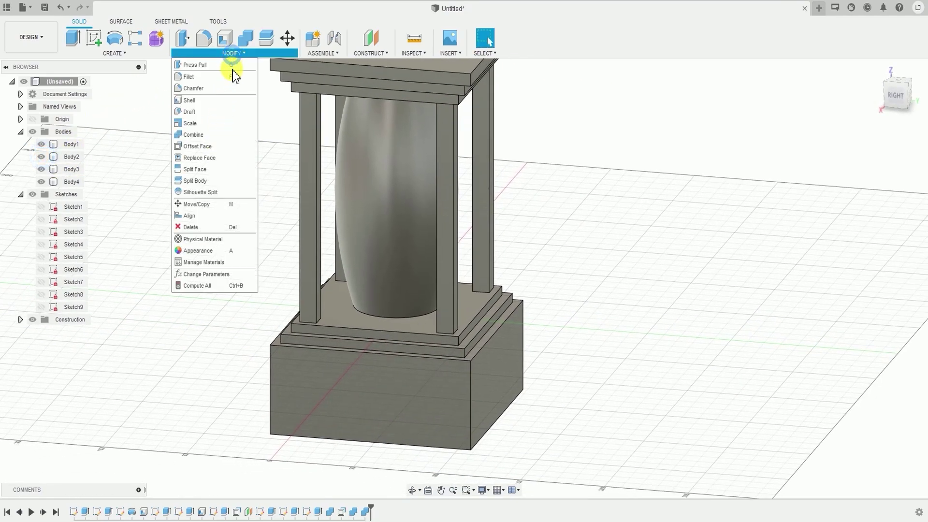
left_click(196, 135)
scroll(428, 280, "down", 3)
left_click(401, 314)
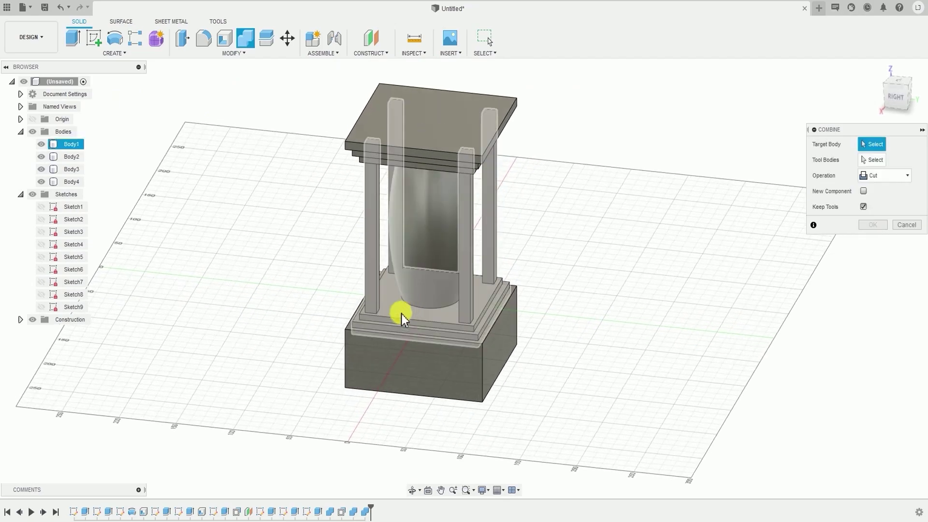
scroll(398, 312, "up", 3)
left_click(397, 311)
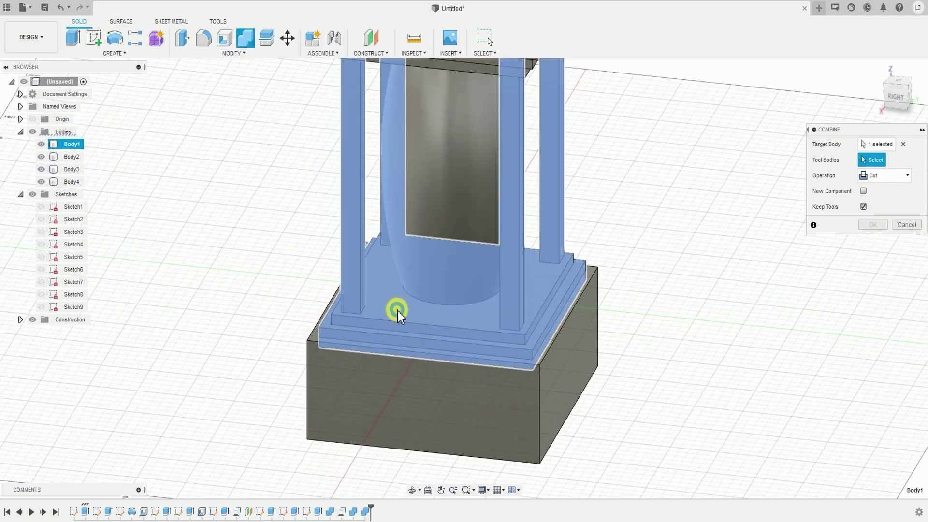
middle_click_drag(621, 337, 484, 388)
scroll(599, 292, "down", 1)
middle_click_drag(599, 292, 562, 290, "shift")
middle_click_drag(562, 290, 694, 267)
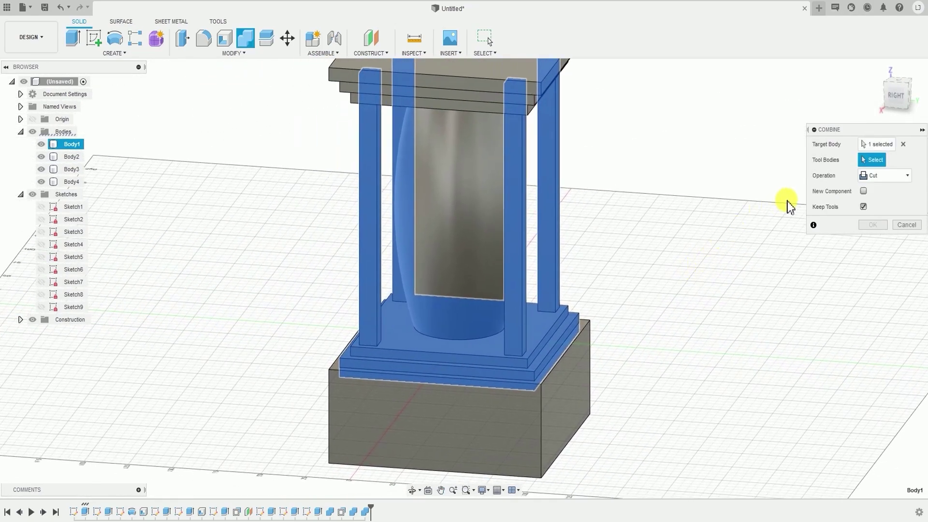
left_click(463, 248)
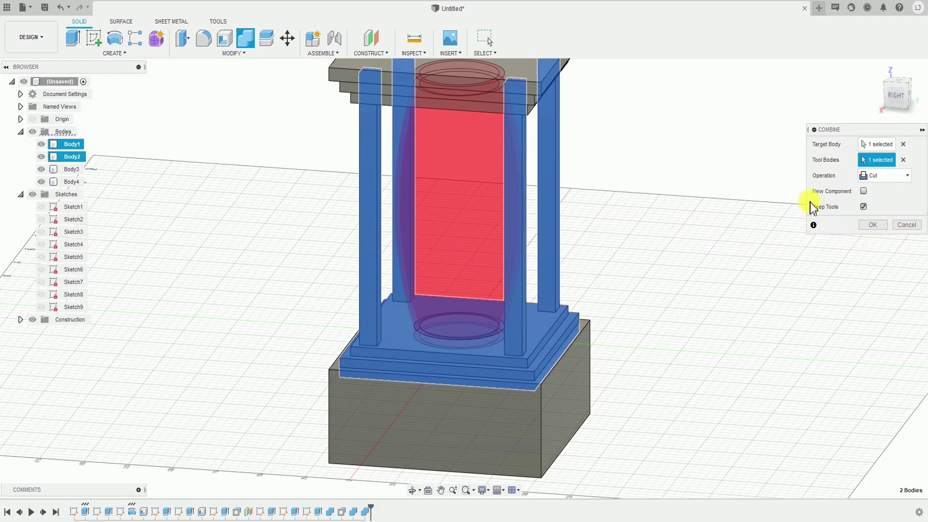
left_click(876, 225)
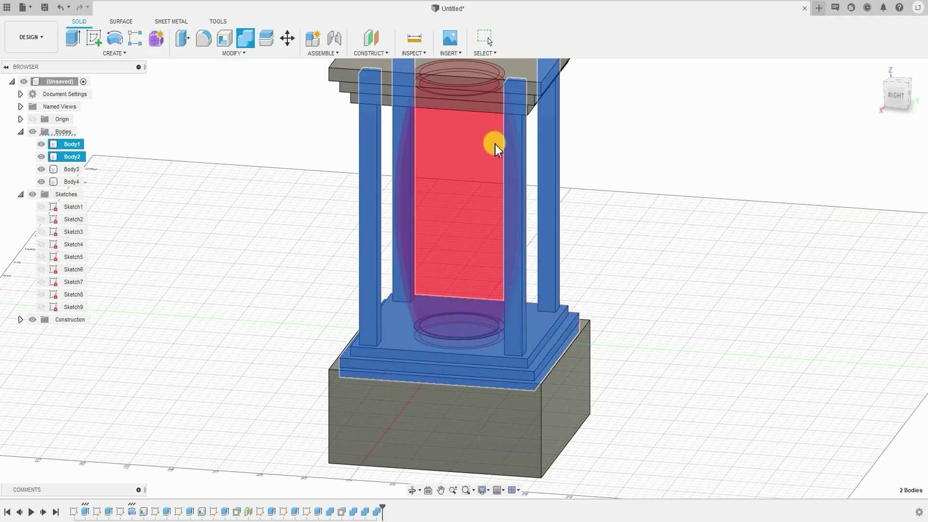
left_click(614, 286)
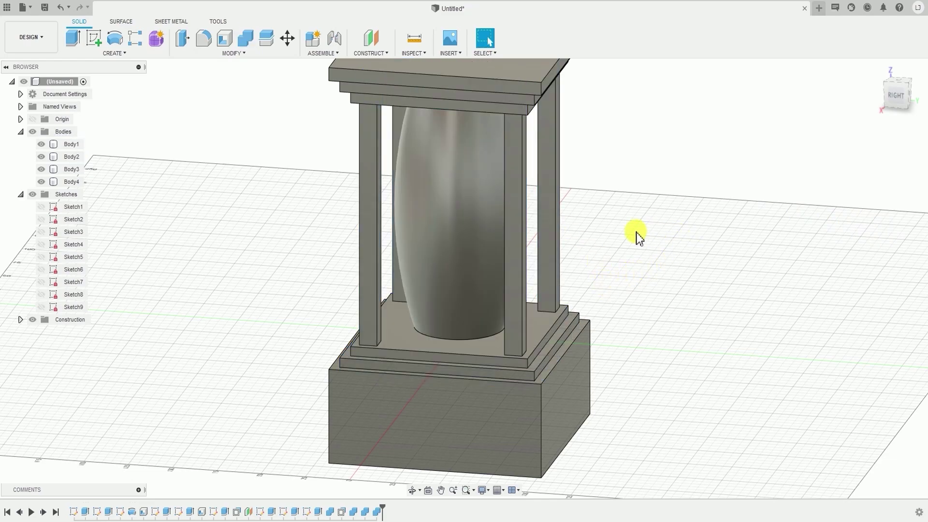
Step: Hide the barrel-shaped Body2 to examine the round recess in the columned base, and show the body again
scroll(638, 237, "down", 5)
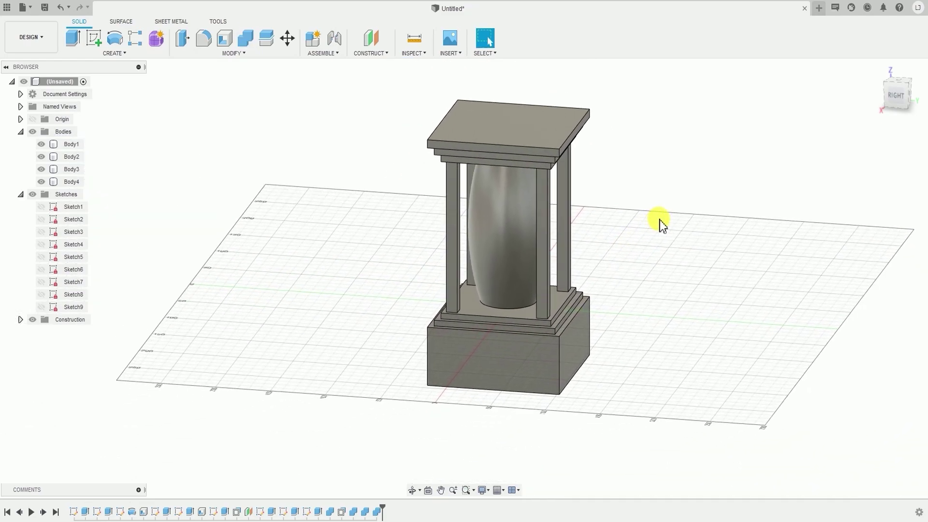
middle_click_drag(646, 209, 632, 224, "shift")
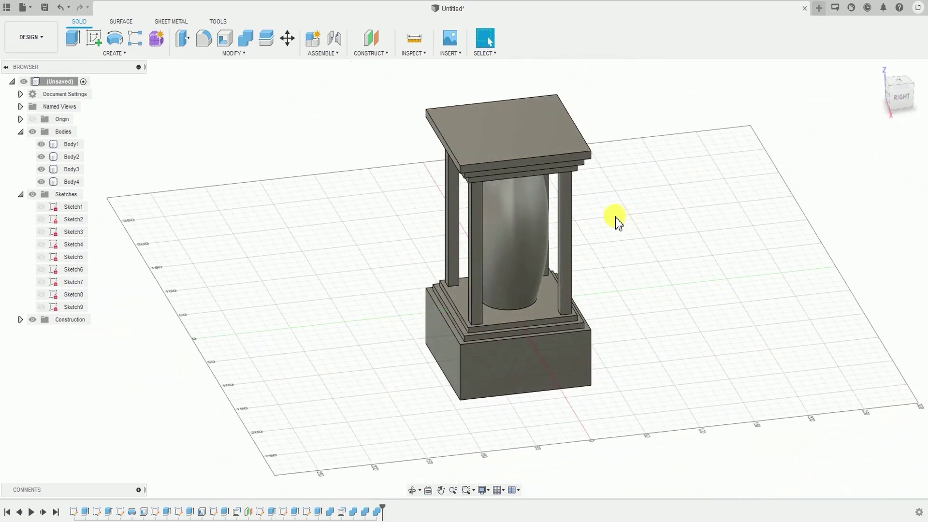
scroll(522, 268, "up", 3)
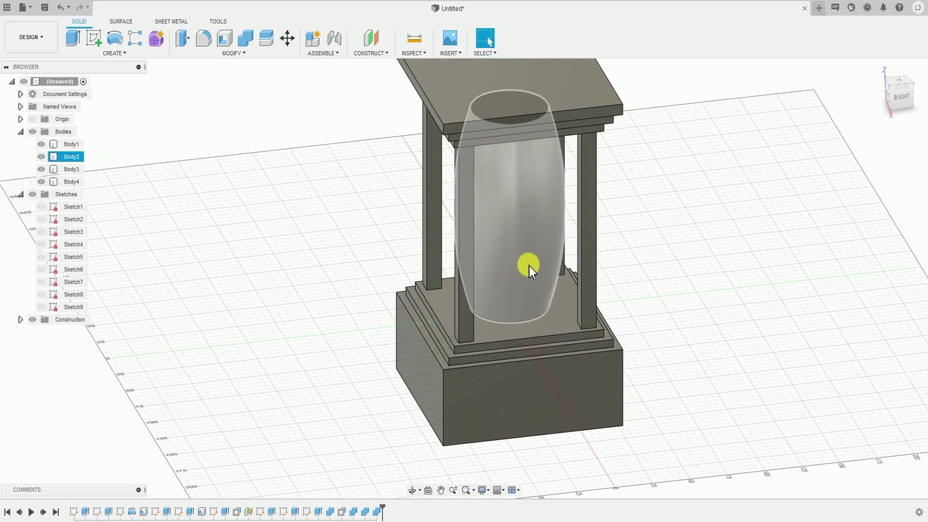
left_click(42, 156)
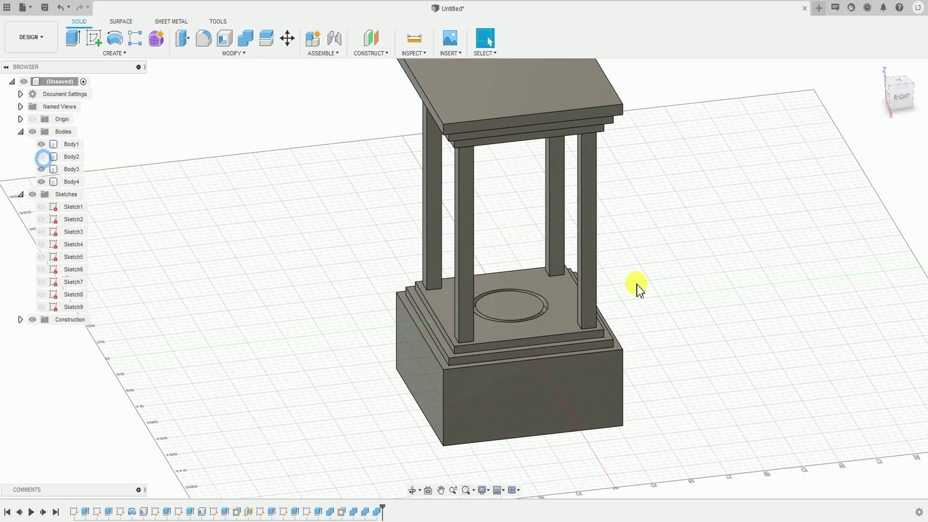
middle_click_drag(636, 285, 590, 300, "shift")
scroll(477, 301, "up", 3)
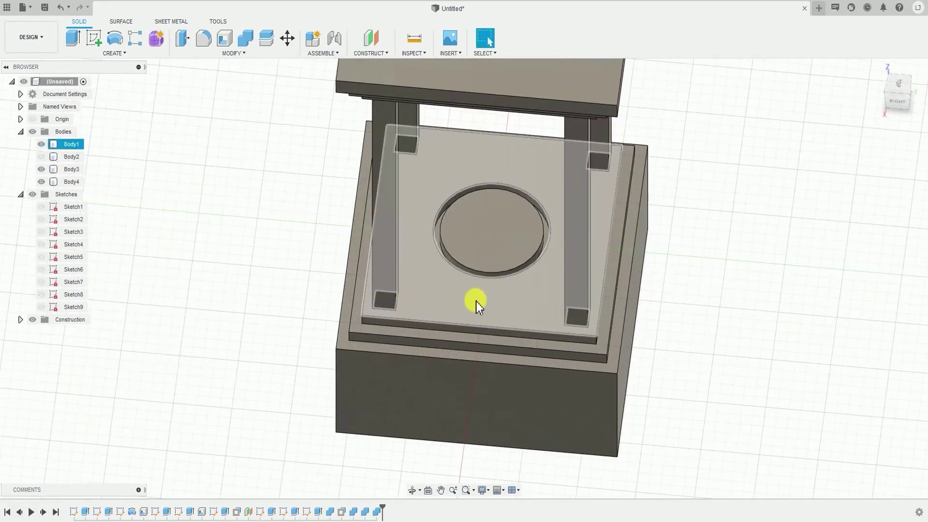
scroll(476, 300, "up", 1)
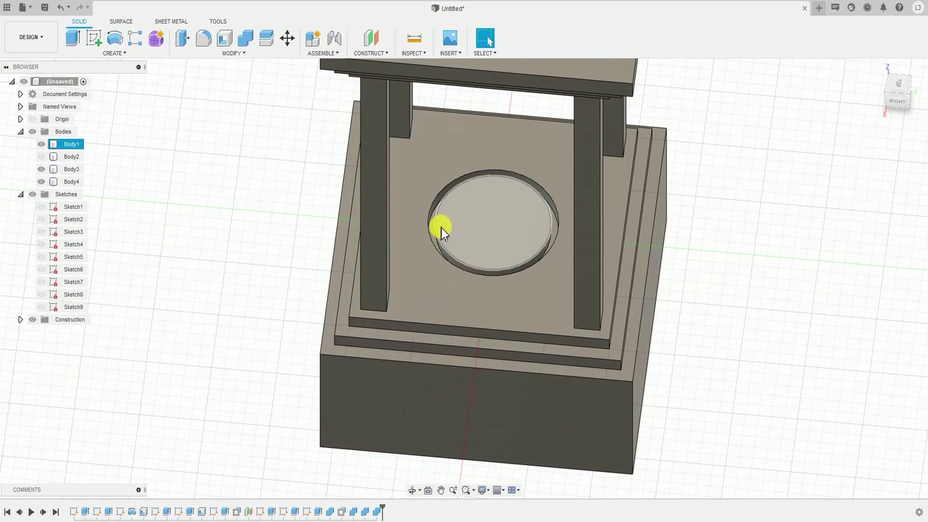
scroll(440, 228, "up", 3)
left_click(33, 158)
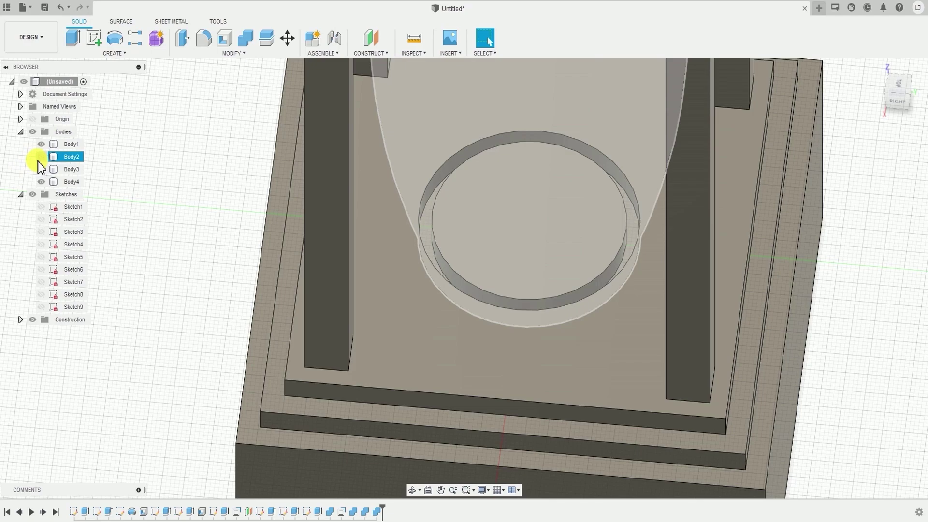
left_click(38, 160)
Step: Examine how the roof, columns, barrel-shaped body and base fit together from above and below
scroll(370, 195, "down", 5)
mouse_move(375, 223)
middle_mouse_down()
mouse_move(384, 279)
mouse_move(389, 213)
middle_mouse_up()
left_click(482, 206)
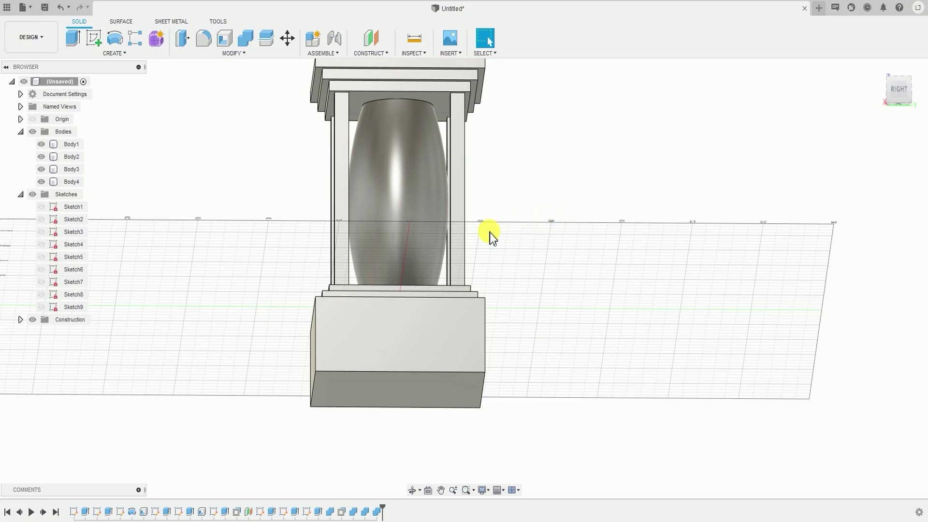
middle_click_drag(526, 244, 543, 271, "shift")
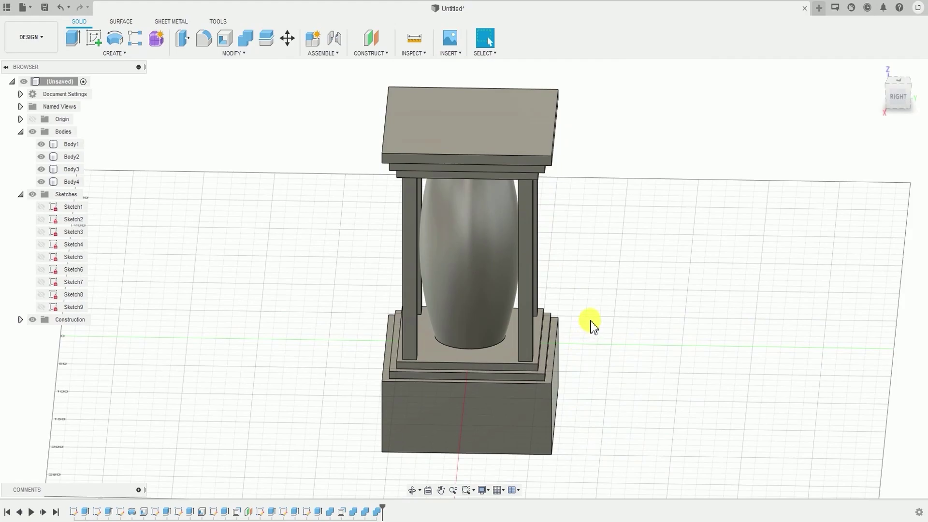
left_click(480, 223)
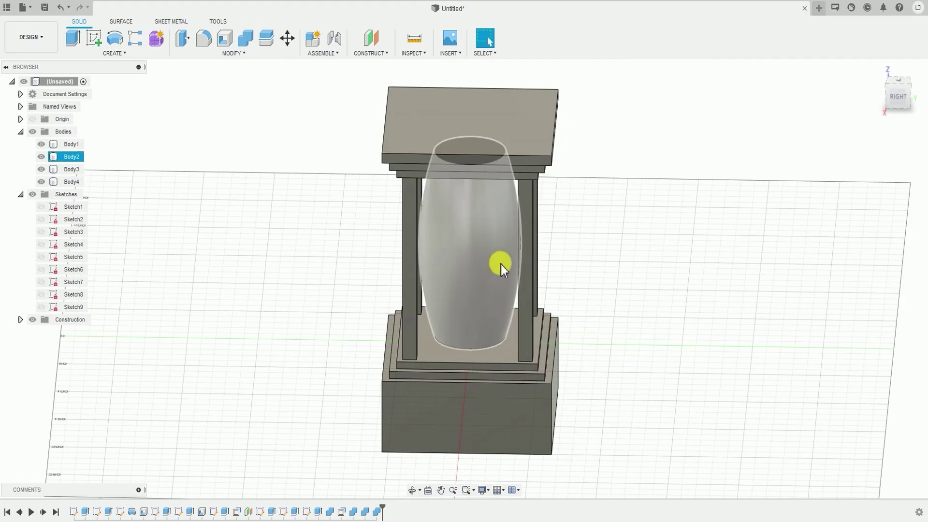
middle_click_drag(615, 295, 601, 260, "shift")
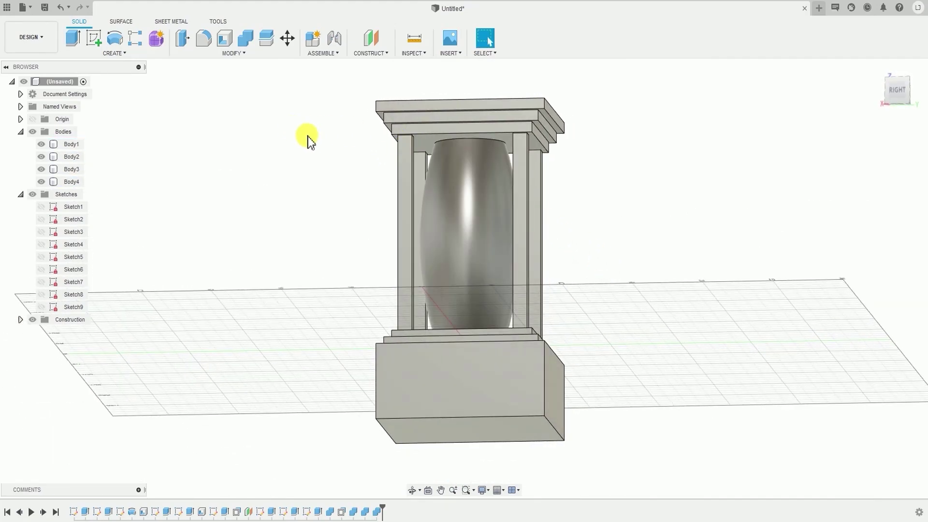
scroll(400, 174, "up", 3)
scroll(400, 174, "down", 2)
middle_click_drag(401, 174, 432, 170, "shift")
scroll(441, 181, "down", 1)
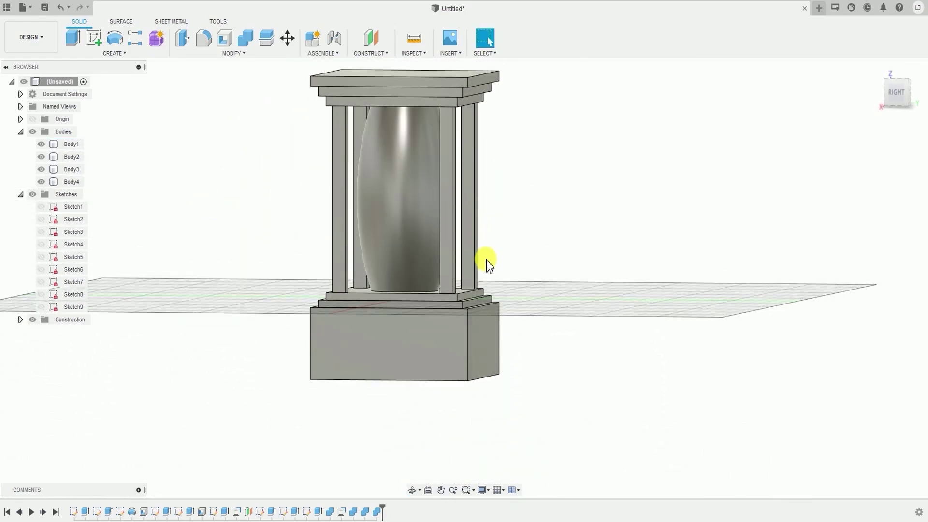
middle_click_drag(487, 260, 407, 172, "shift")
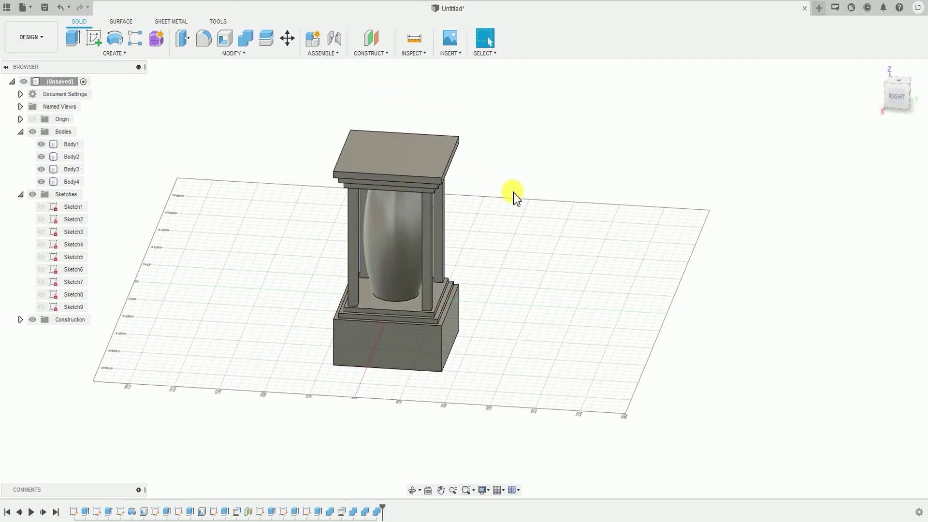
scroll(437, 192, "up", 2)
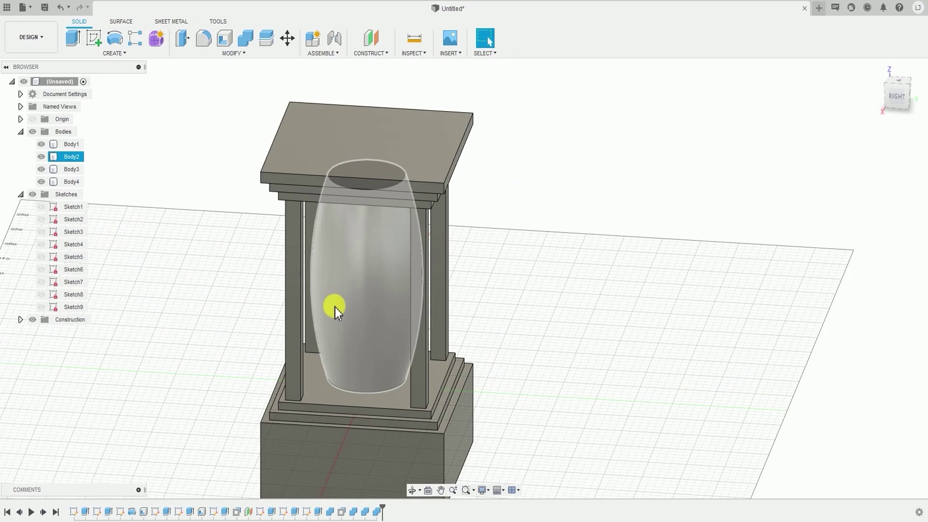
Step: Hide the roof Body4, the barrel-shaped Body2 and the base block Body3 to isolate the columned Body1
left_click(42, 182)
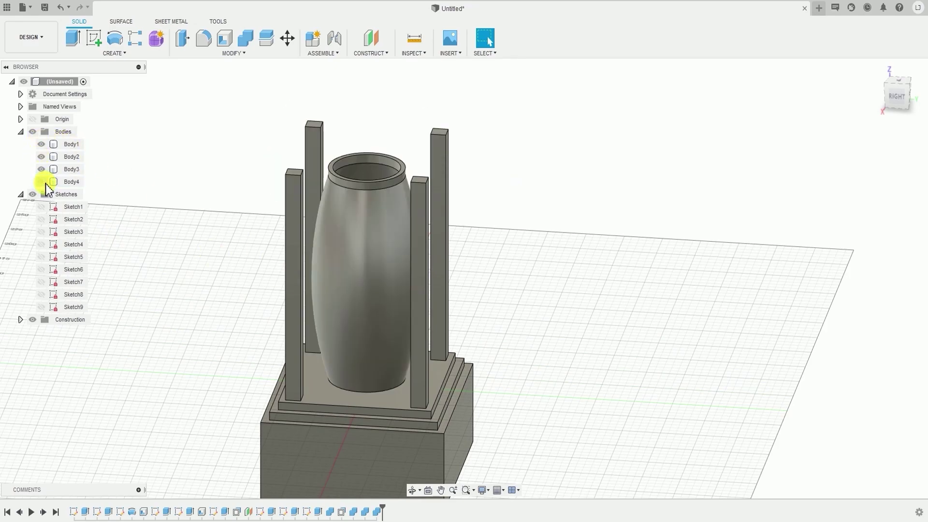
left_click(41, 144)
left_click(42, 144)
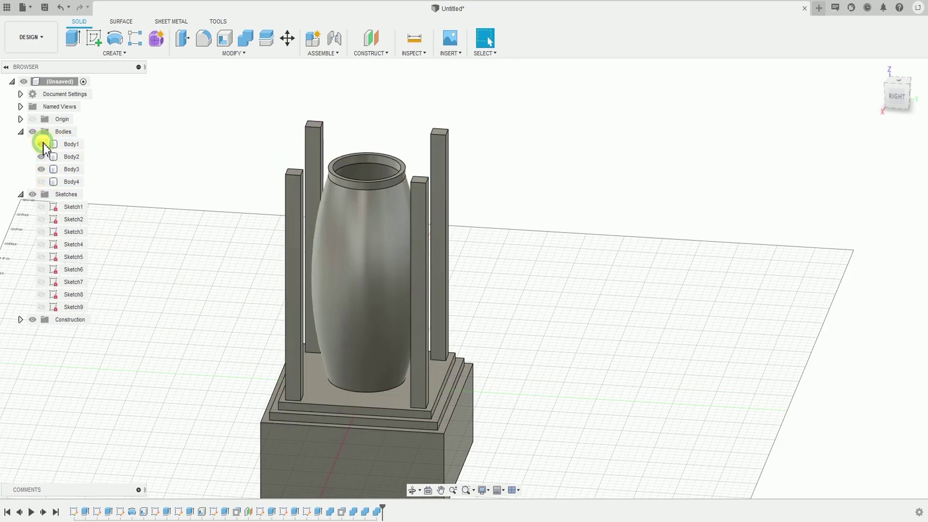
left_click(43, 160)
left_click(41, 157)
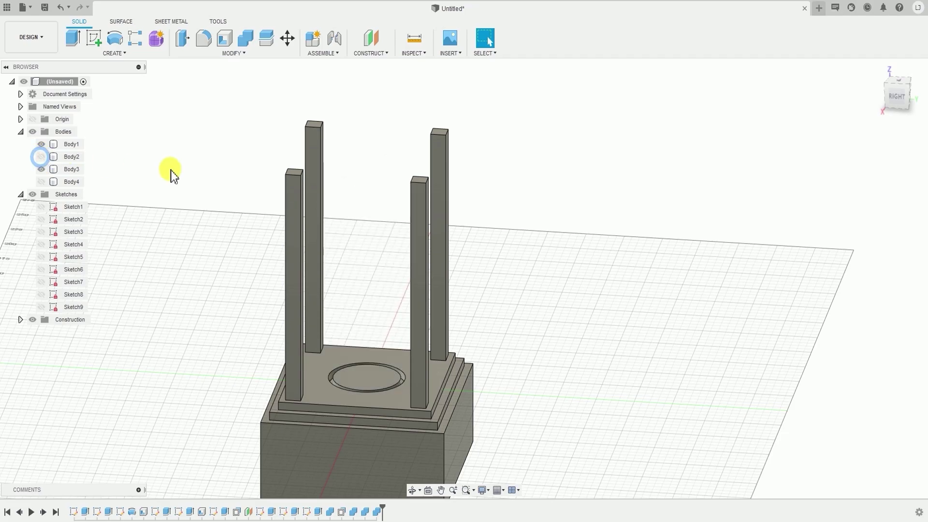
scroll(408, 160, "down", 4)
left_click(340, 242)
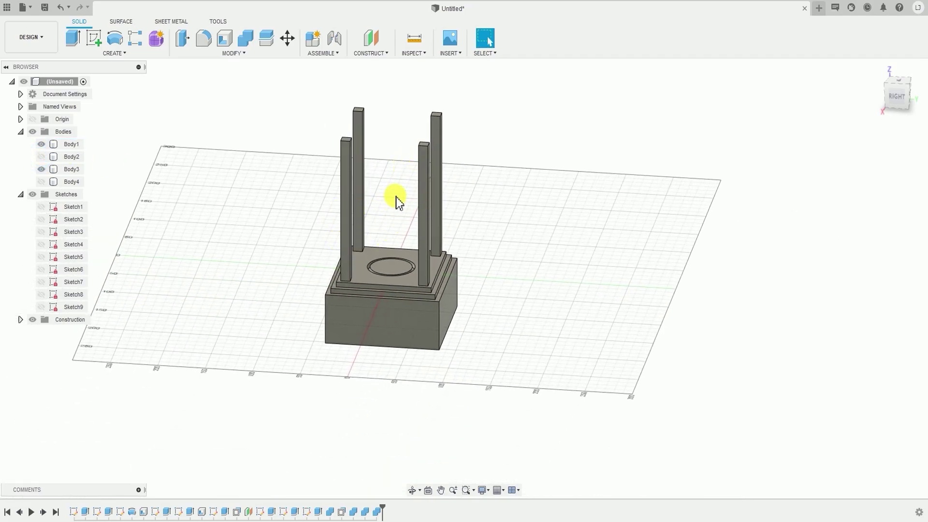
middle_click_drag(395, 200, 440, 261, "shift")
scroll(440, 259, "up", 3)
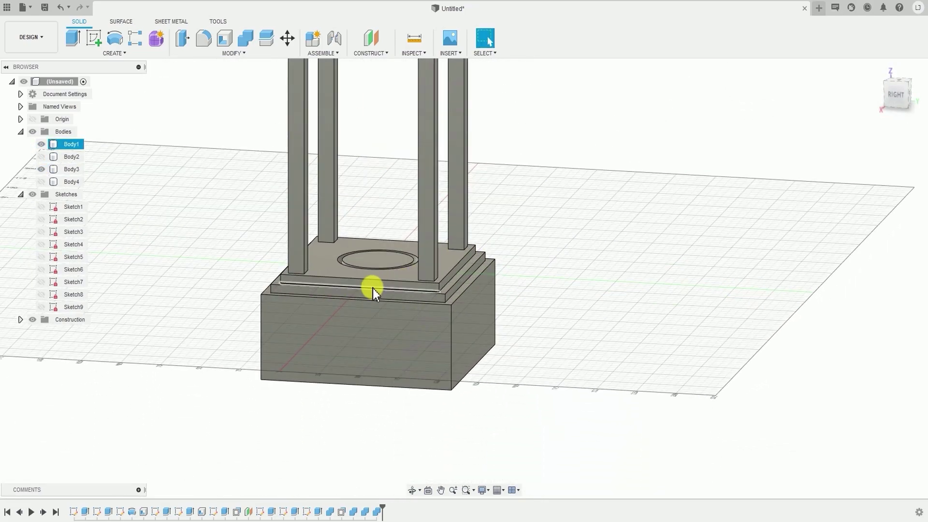
left_click(41, 170)
middle_click_drag(417, 288, 359, 295)
left_click(257, 202)
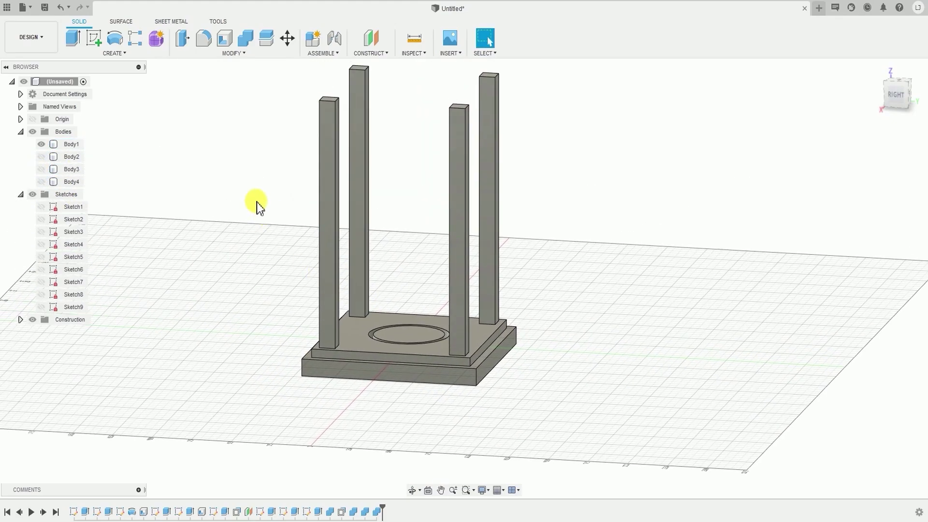
Step: Examine the isolated columned base, its four columns and the round recess from several angles
middle_click_drag(439, 366, 443, 265, "shift")
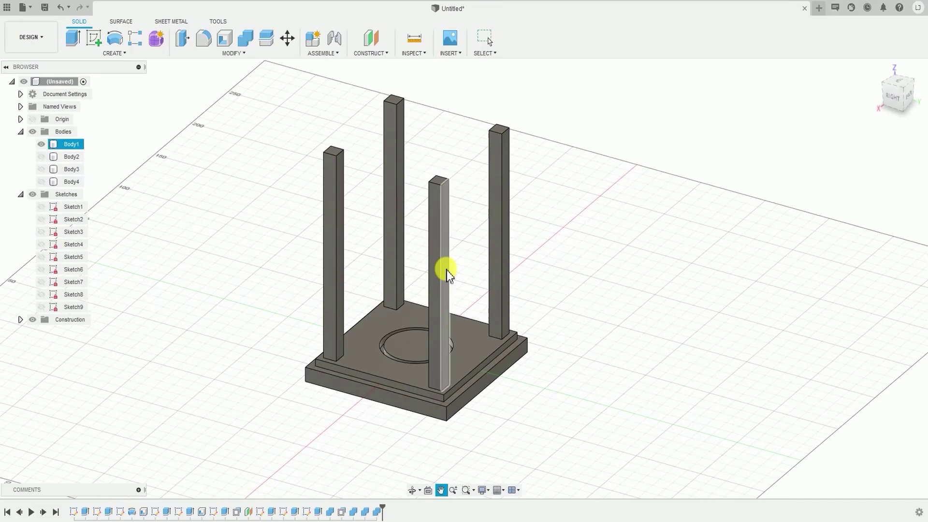
left_click(433, 221)
middle_click_drag(532, 297, 410, 353, "shift")
scroll(411, 353, "up", 3)
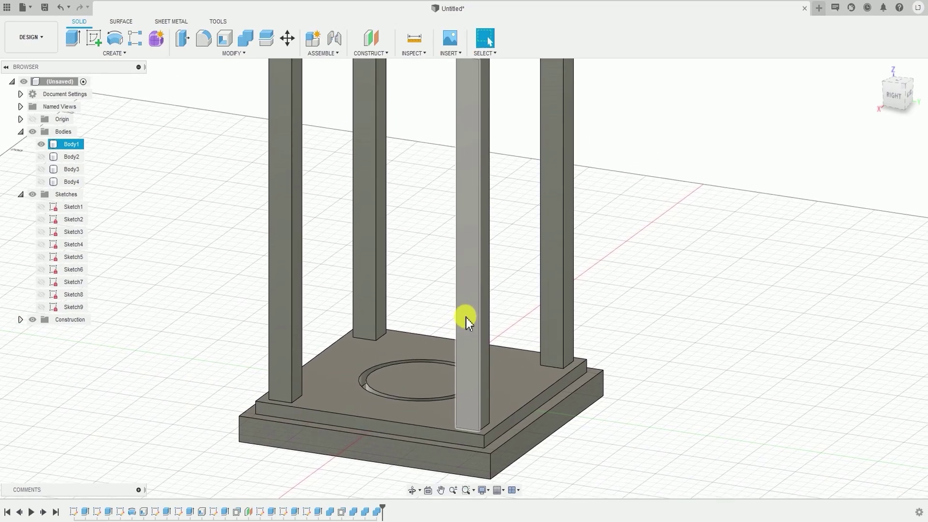
scroll(431, 349, "down", 4)
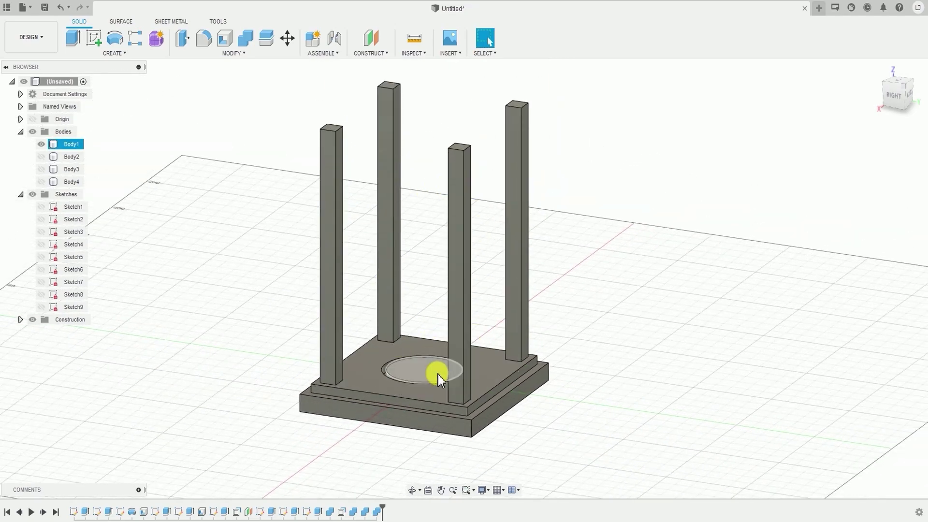
middle_click_drag(442, 372, 377, 375, "shift")
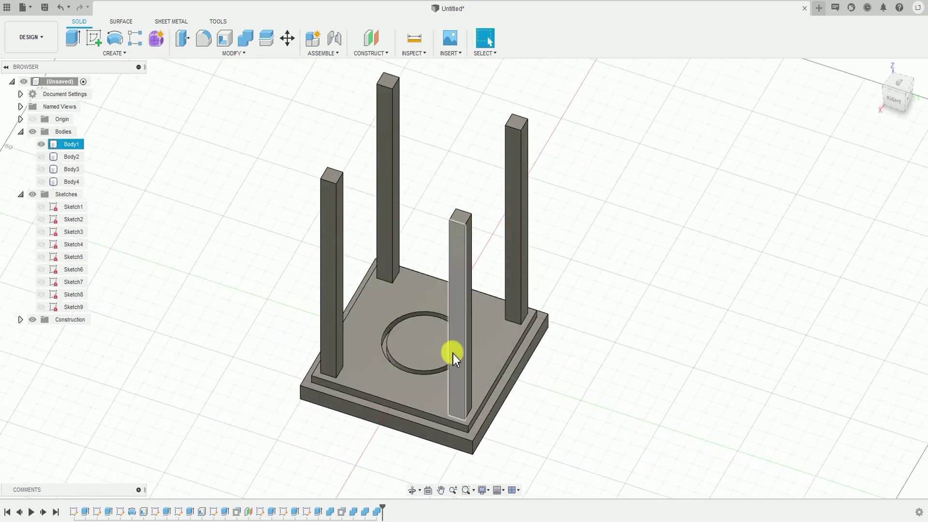
scroll(467, 337, "up", 3)
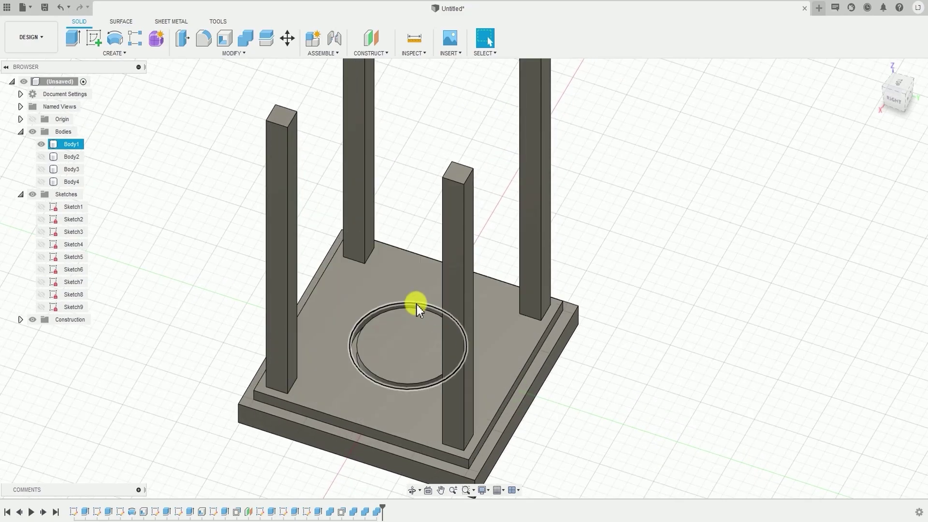
middle_click_drag(402, 338, 402, 336, "shift")
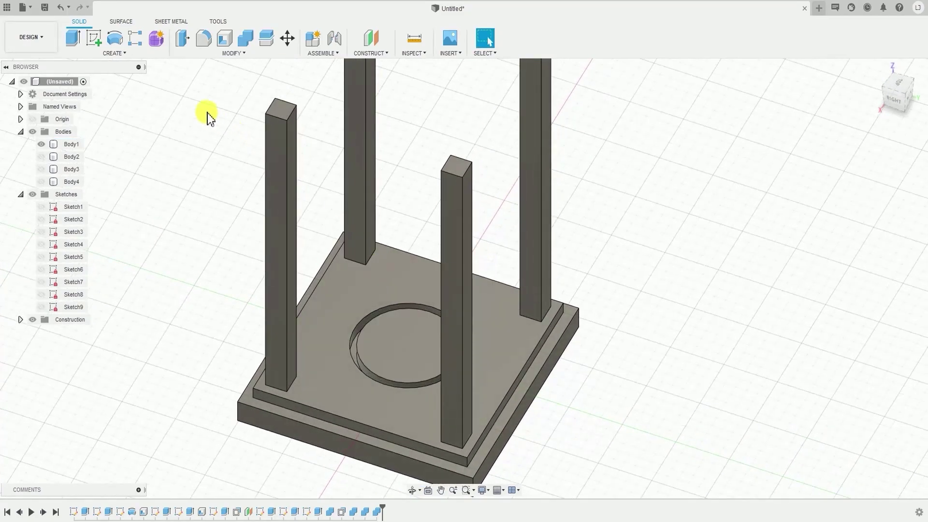
Step: Extrude the circular floor of the round recess in Body1 as a Cut with extent All, opening it through the plate
left_click(119, 51)
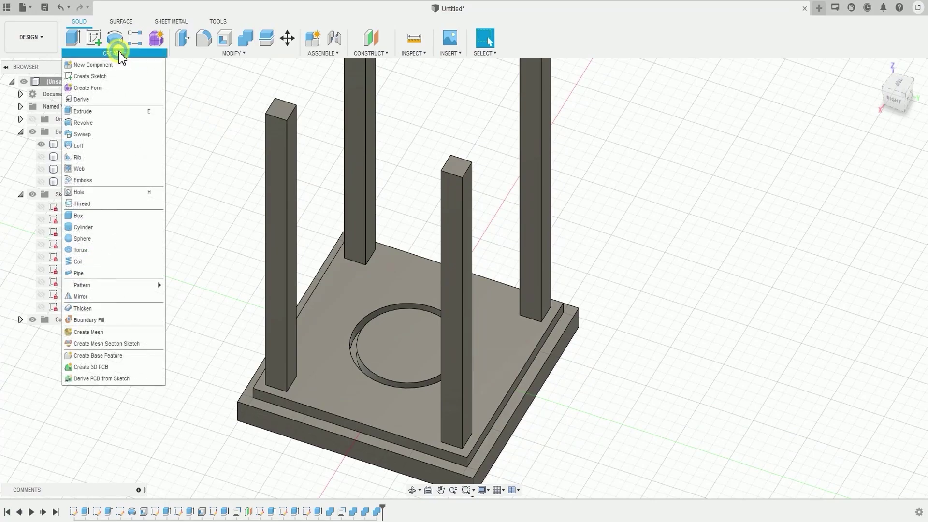
left_click(107, 111)
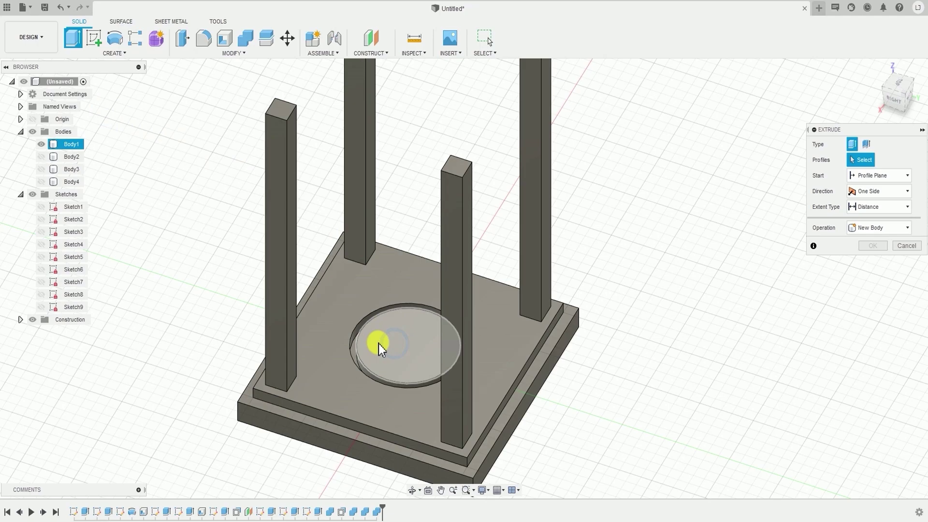
middle_click_drag(387, 349, 428, 329, "shift")
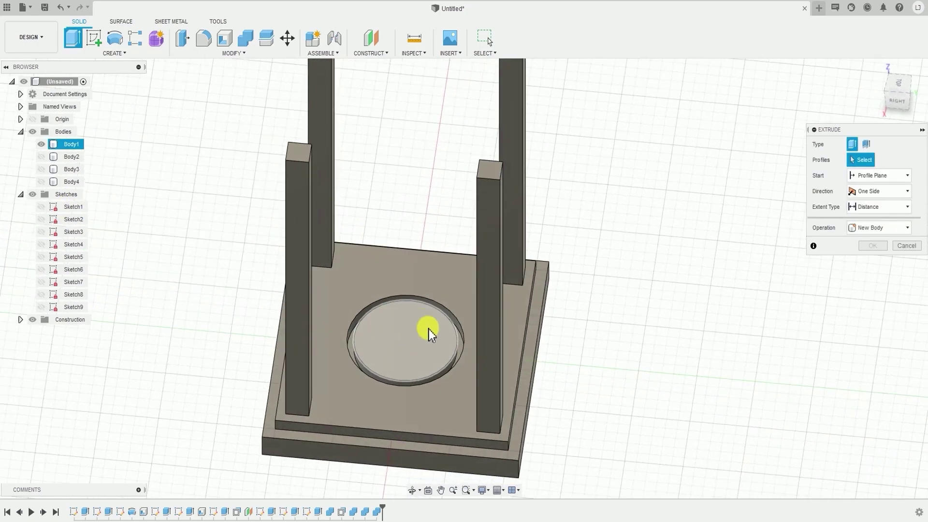
left_click(419, 355)
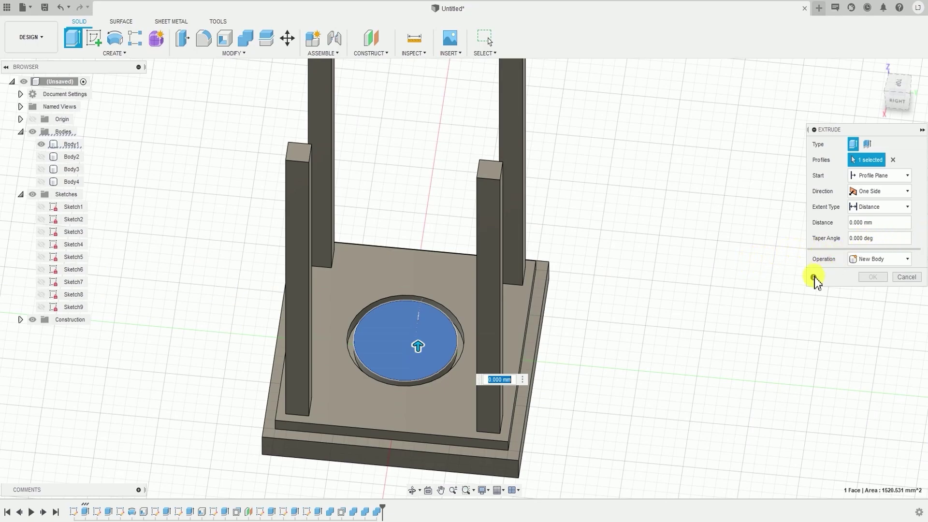
left_click(874, 208)
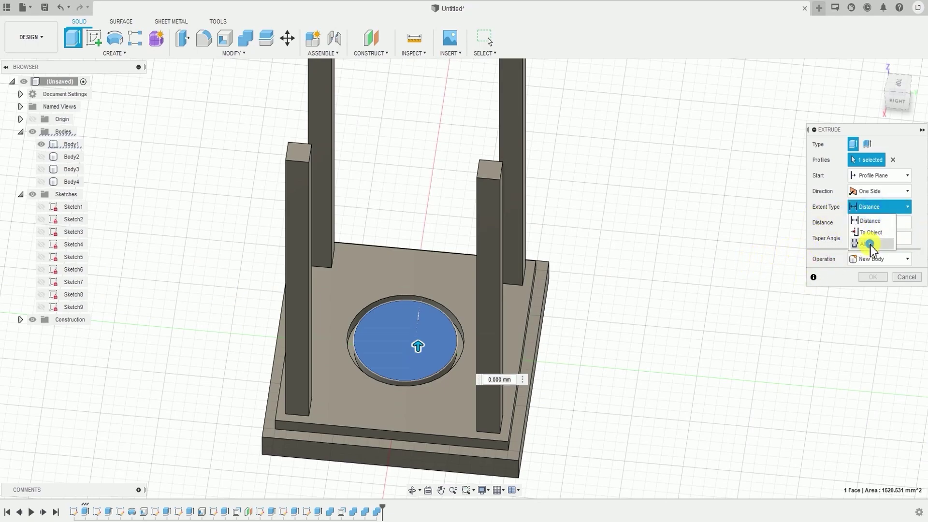
left_click(870, 244)
left_click_drag(662, 294, 730, 286)
scroll(459, 342, "up", 3)
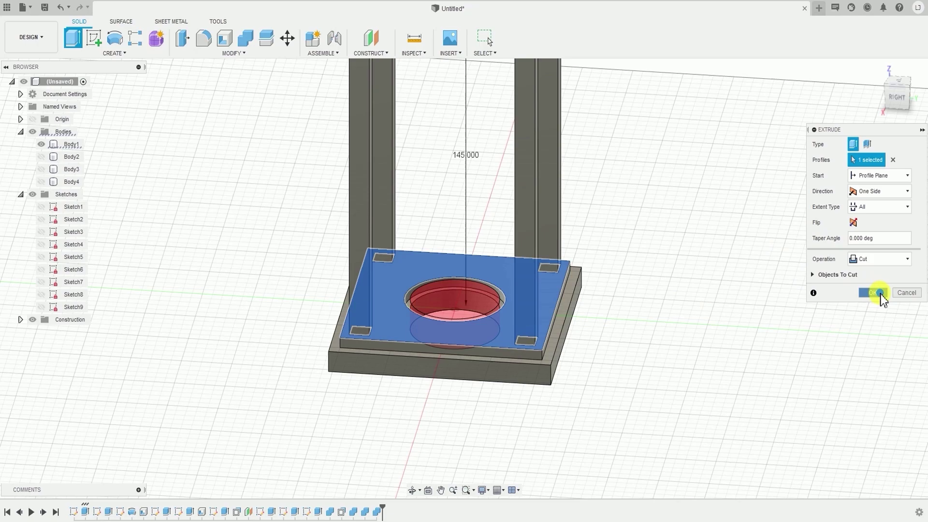
left_click(875, 293)
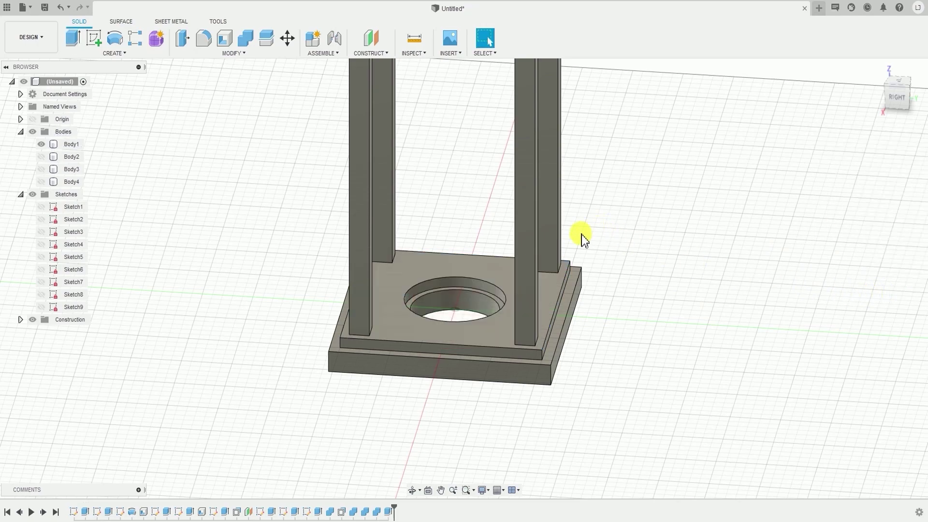
middle_click_drag(489, 295, 483, 321, "shift")
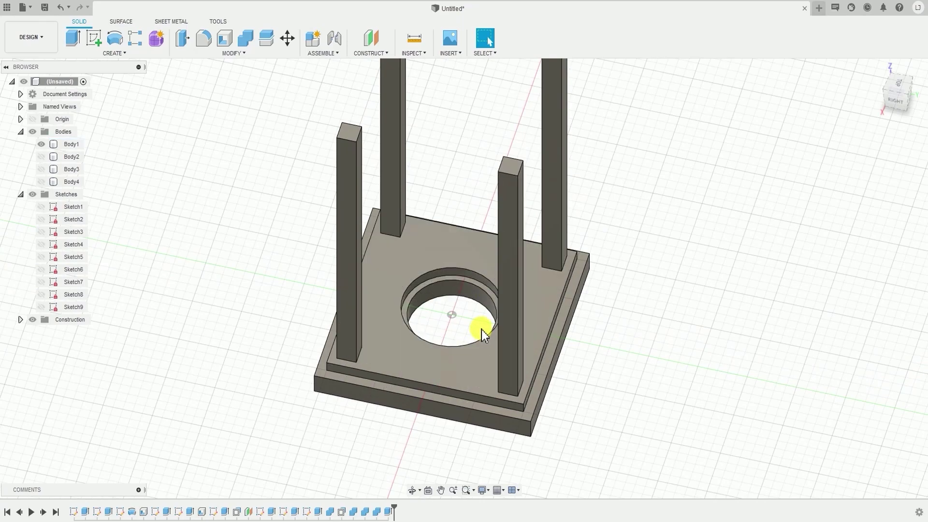
middle_click_drag(482, 330, 536, 332, "shift")
left_click(538, 330)
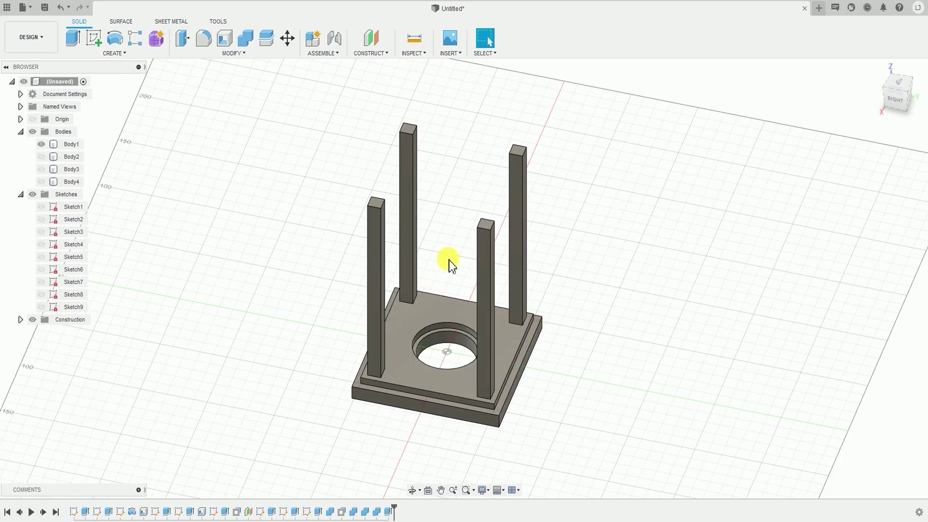
Step: Chamfer the four top edges of the raised upper tier of the columned base Body1 with an equal distance of 3 mm
left_click(219, 205)
middle_click_drag(315, 234, 434, 252, "shift")
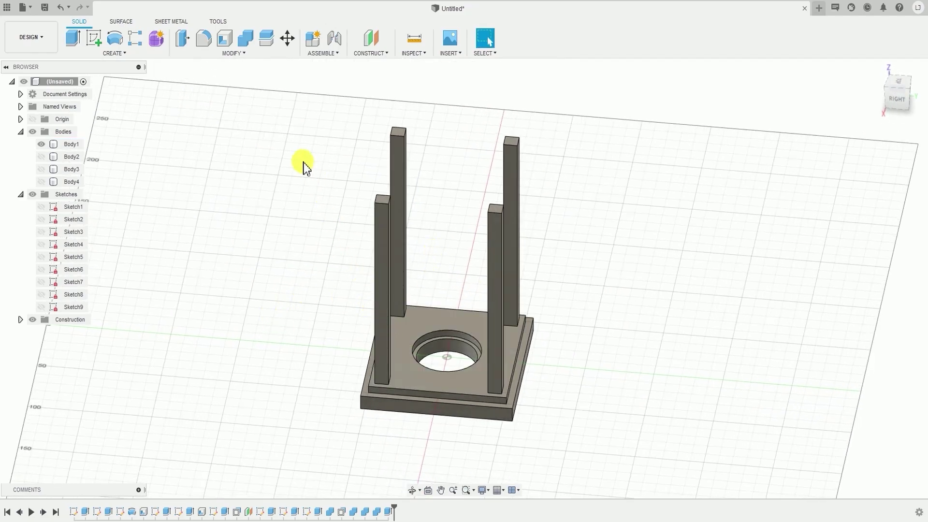
left_click(234, 54)
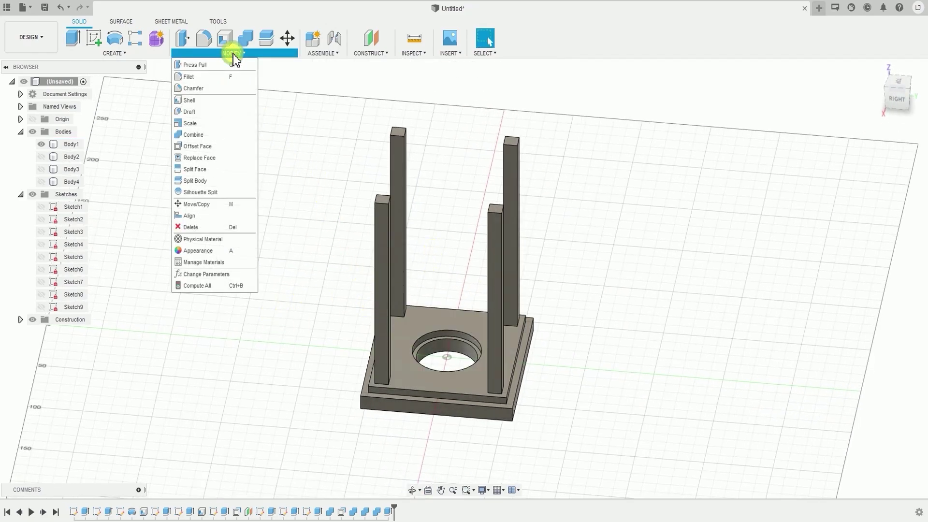
left_click(206, 89)
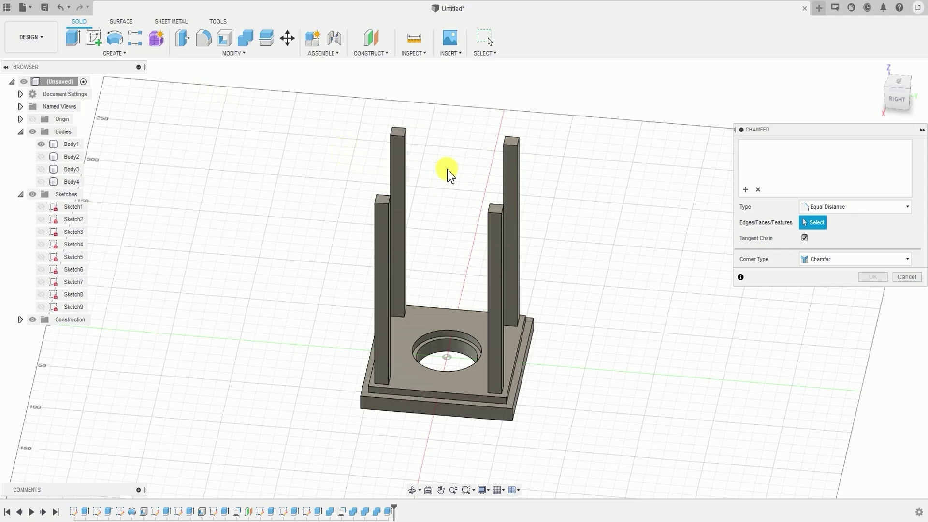
middle_click_drag(338, 245, 264, 171)
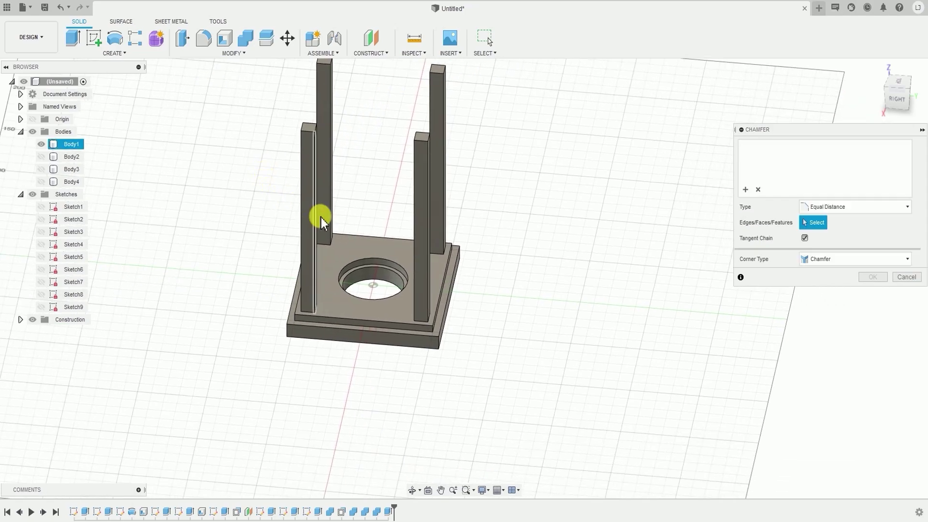
scroll(261, 266, "down", 1)
middle_click_drag(321, 218, 282, 257)
scroll(283, 319, "up", 4)
scroll(280, 318, "up", 2)
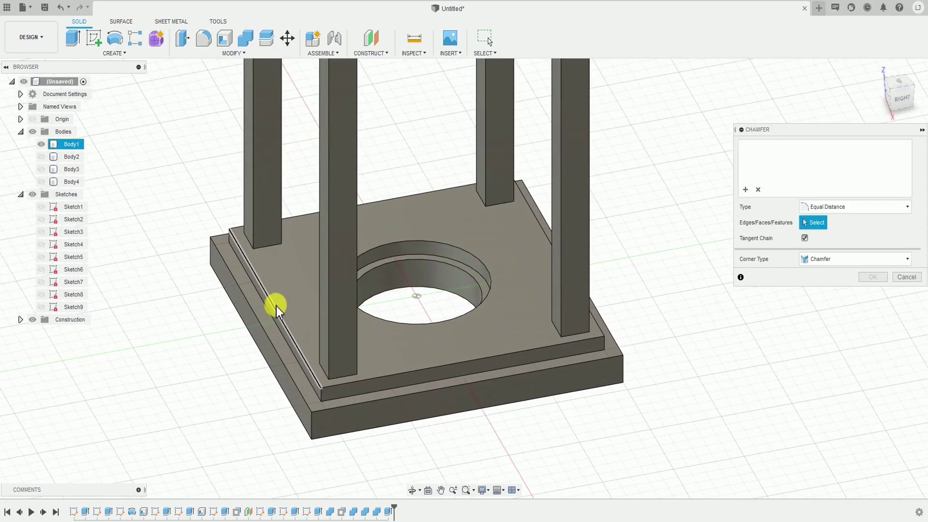
left_click(277, 307)
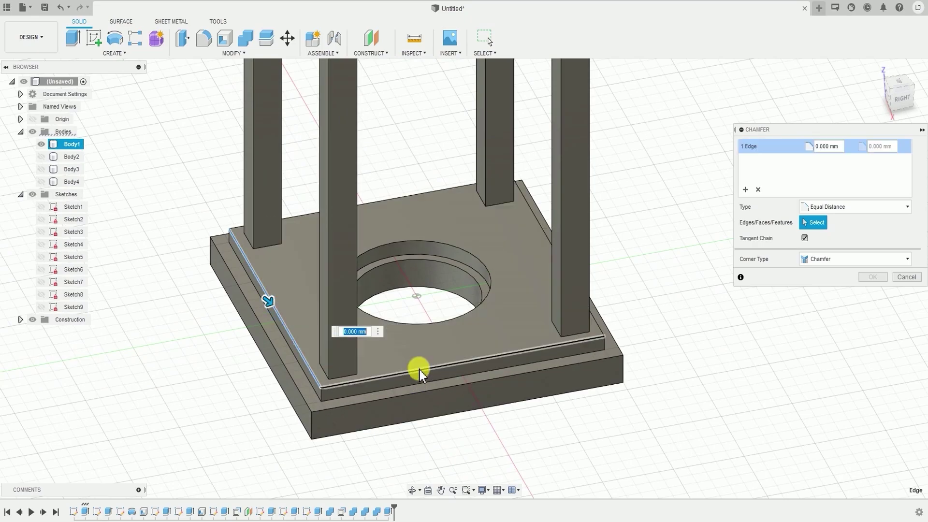
left_click(419, 370)
middle_click_drag(564, 336, 491, 368)
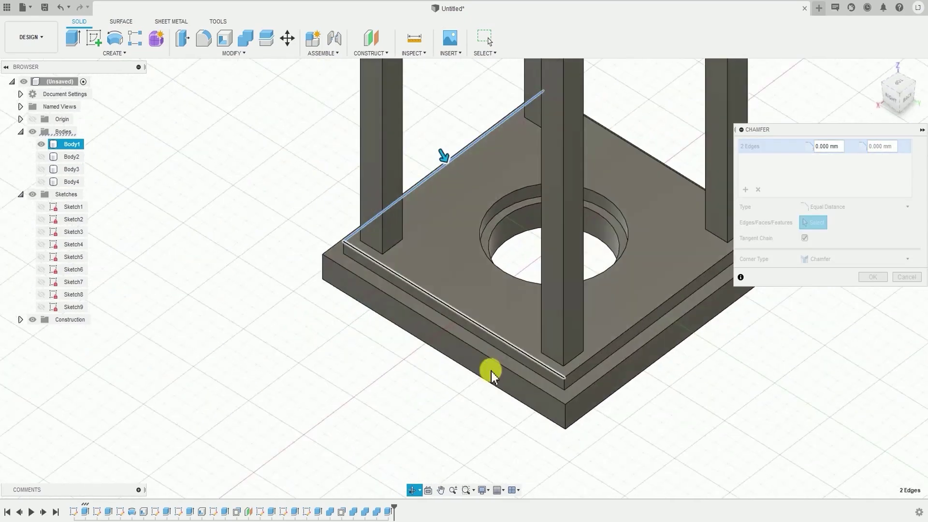
left_click(598, 360)
middle_click_drag(598, 352, 508, 360, "shift")
left_click(650, 414)
scroll(714, 393, "down", 2)
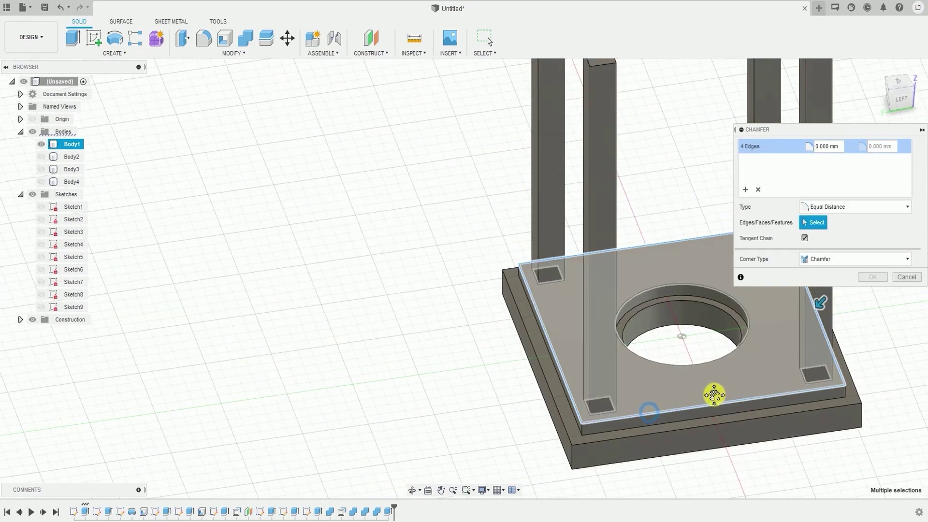
middle_click_drag(714, 394, 500, 349)
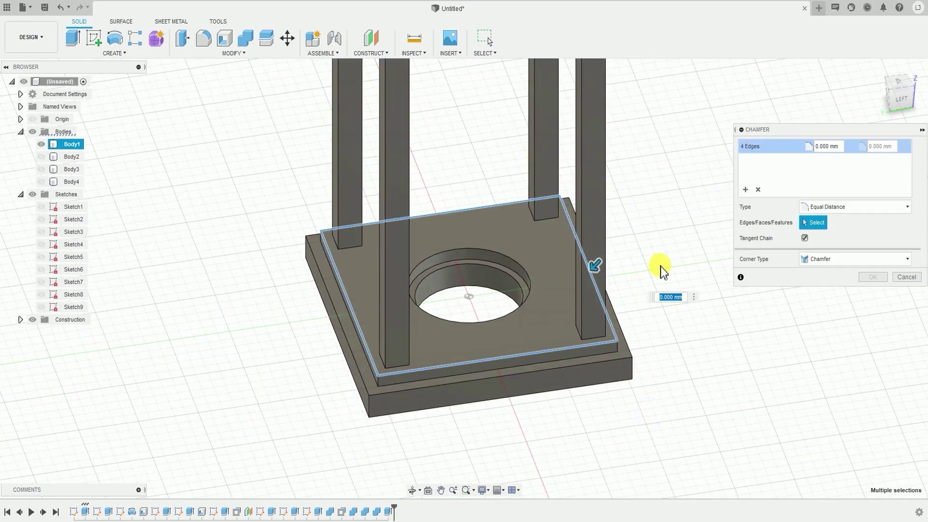
type("5")
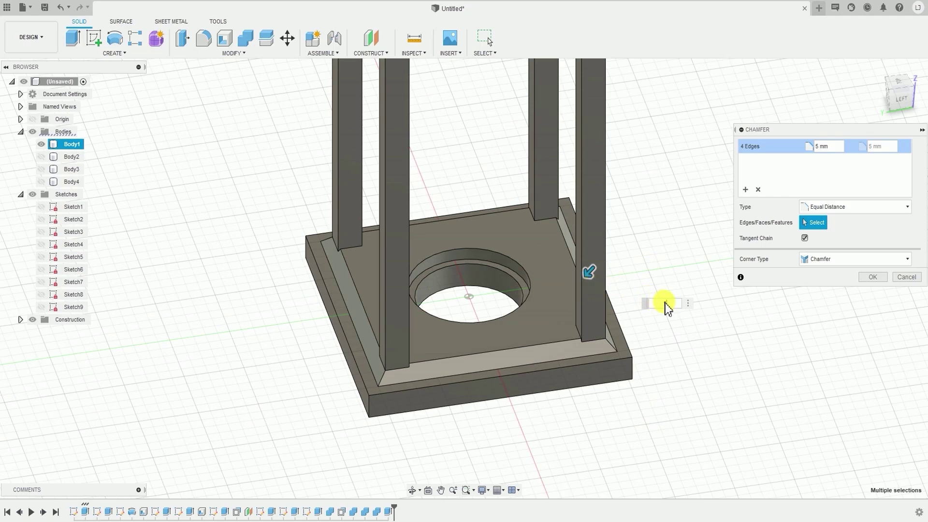
left_click(665, 303)
type("3")
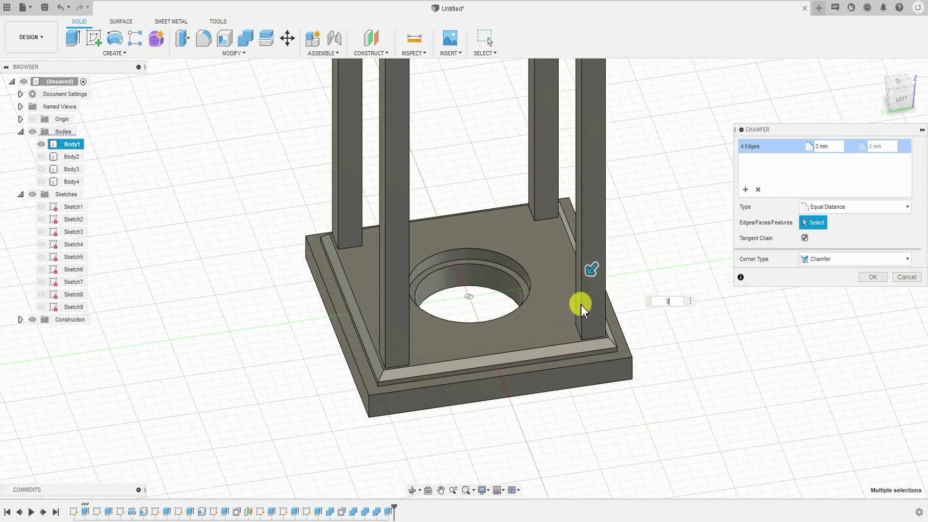
middle_click_drag(486, 313, 508, 306, "shift")
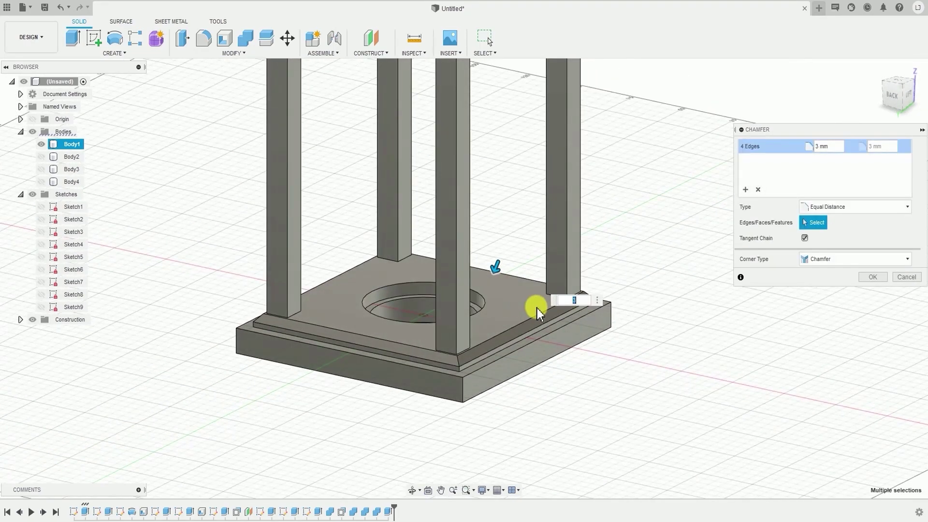
middle_click_drag(551, 285, 524, 306, "shift")
scroll(542, 314, "down", 3)
scroll(524, 306, "up", 3)
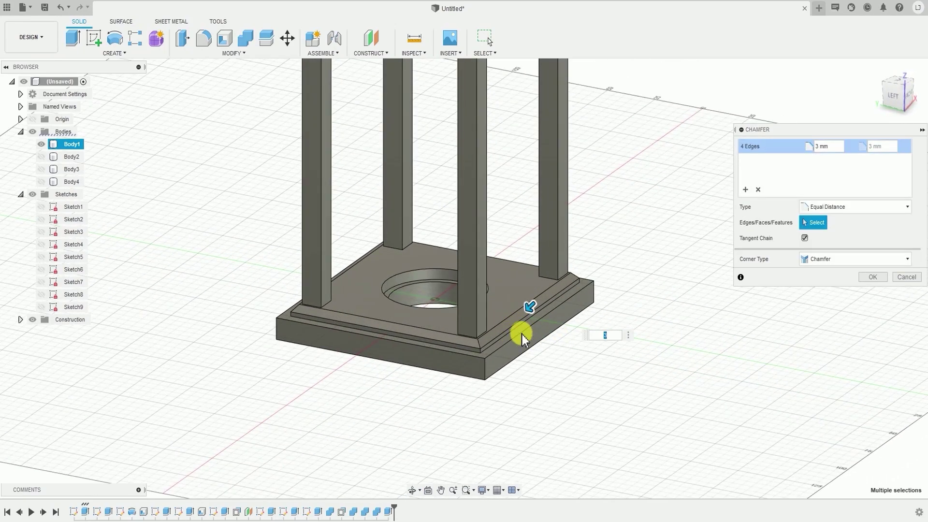
left_click(873, 277)
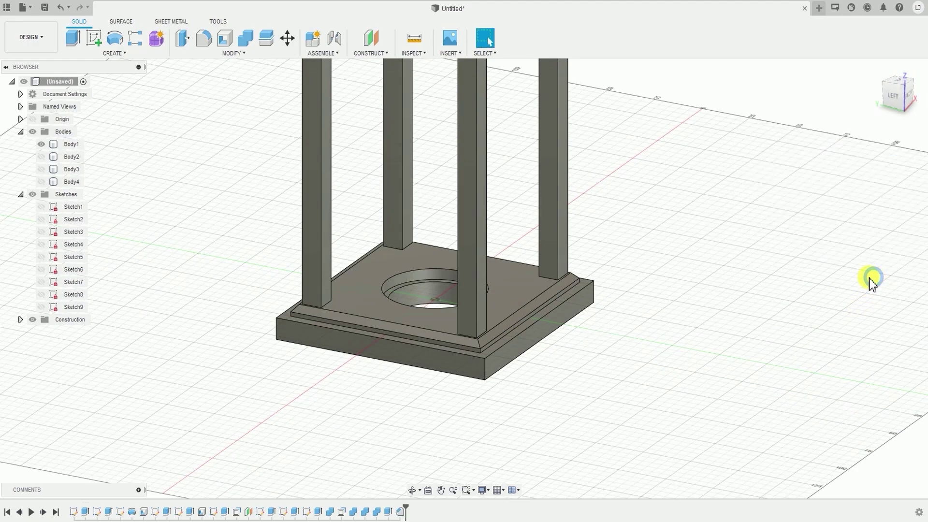
Step: Chamfer the four top edges of the lower plate of the columned base Body1 with an equal distance of 3 mm
scroll(599, 271, "down", 5)
scroll(566, 300, "up", 2)
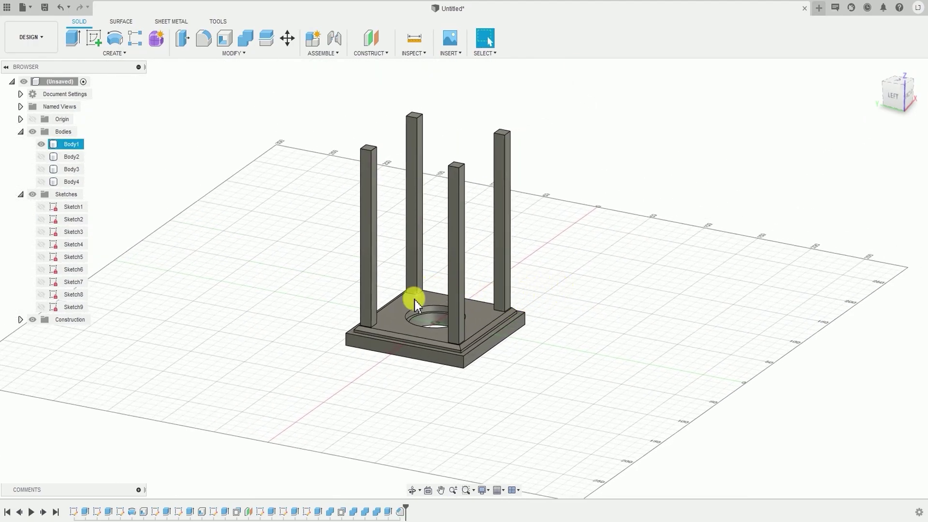
scroll(415, 300, "up", 4)
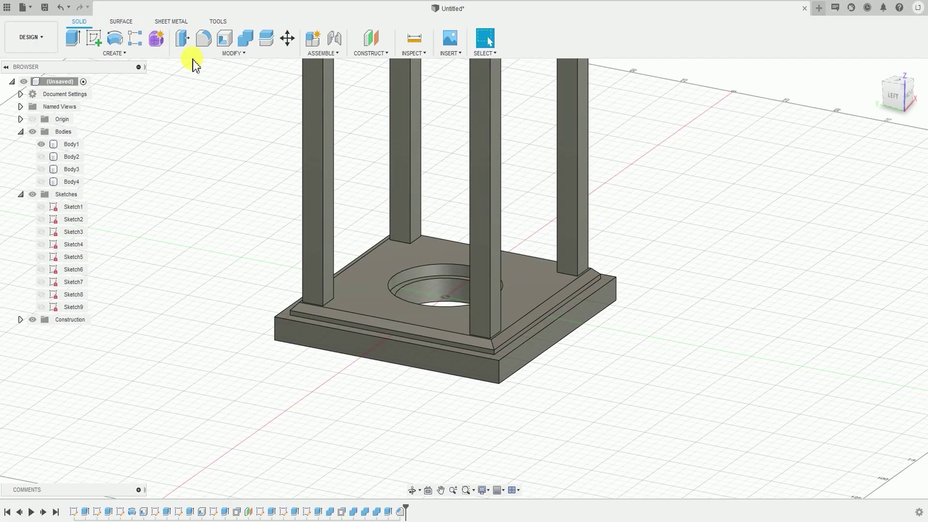
left_click(234, 54)
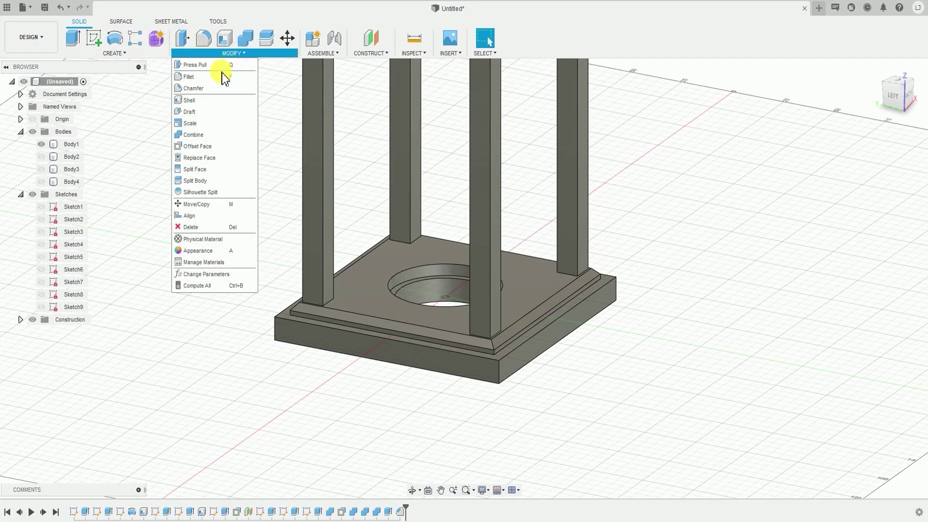
left_click(193, 88)
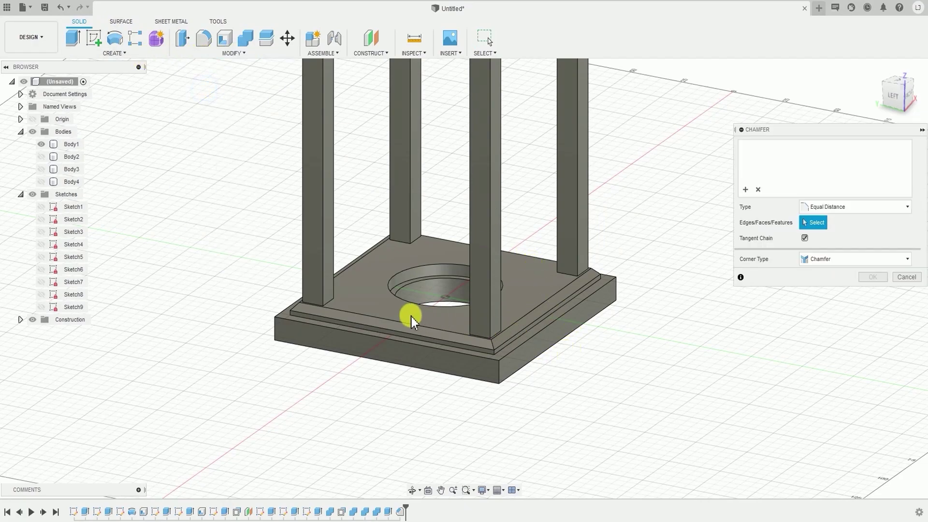
scroll(410, 317, "up", 3)
left_click(366, 333)
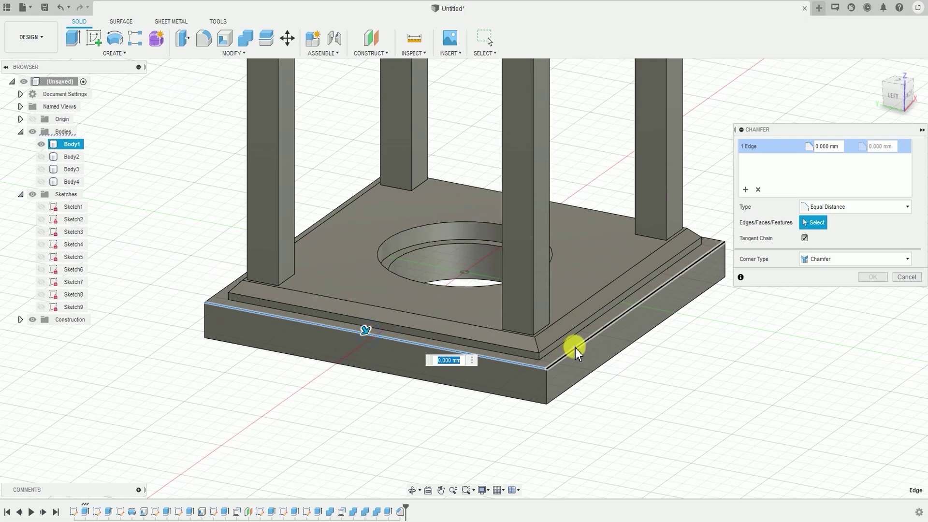
left_click(575, 348)
scroll(580, 353, "down", 3)
middle_click_drag(683, 373, 479, 355)
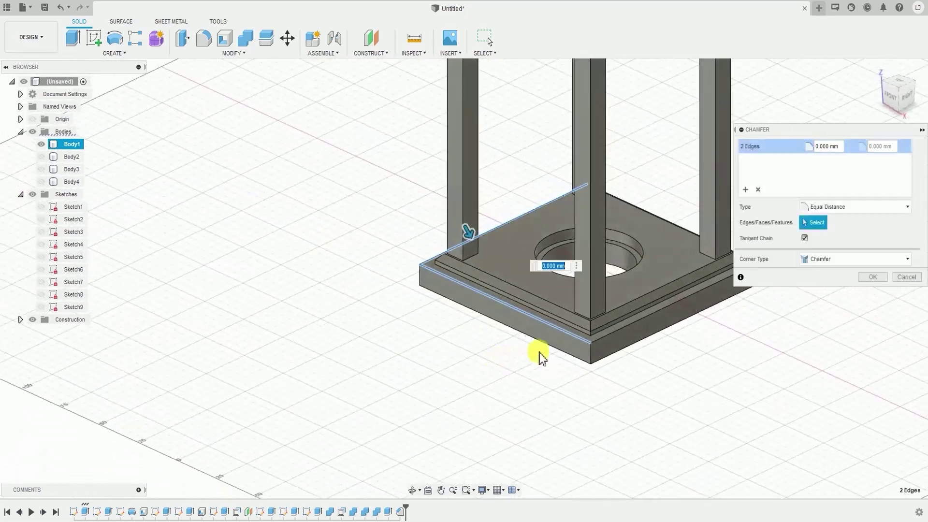
left_click(623, 325)
middle_click_drag(623, 326, 538, 383)
left_click(667, 364)
middle_click_drag(667, 364, 509, 381)
key("Return")
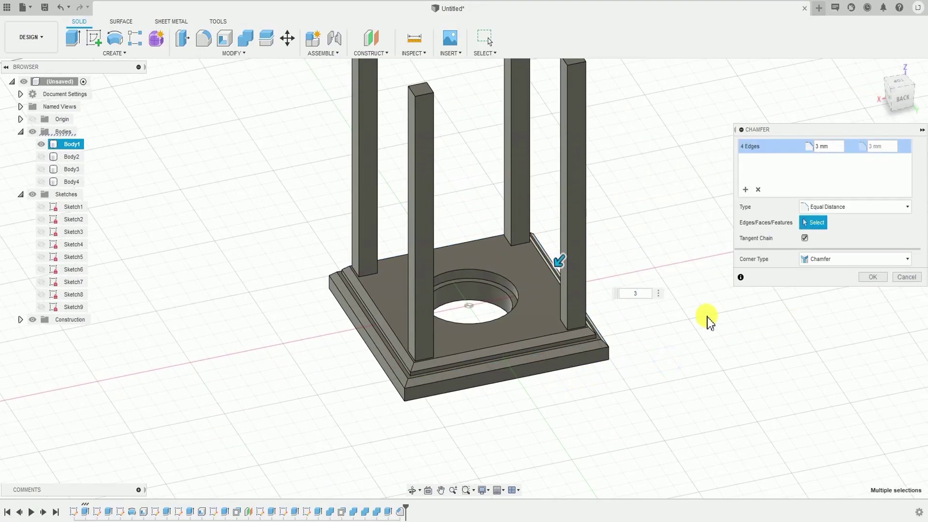
middle_click_drag(462, 319, 518, 298, "shift")
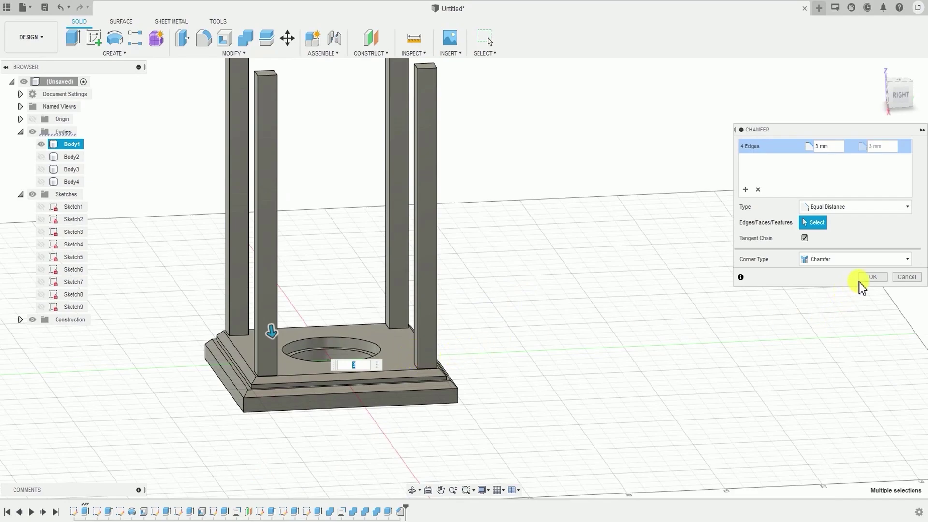
left_click(870, 276)
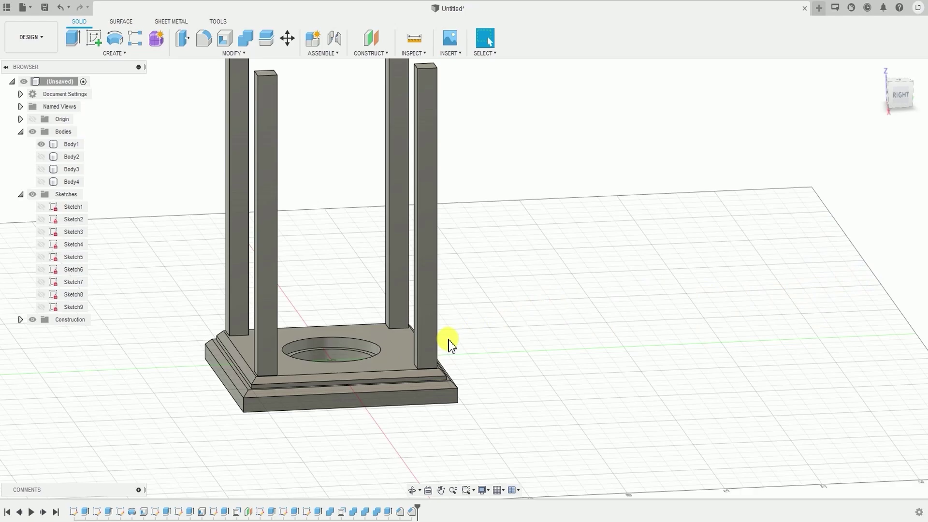
Step: Show the barrel-shaped Body2, the base block Body3 and the roof Body4 again
scroll(448, 340, "down", 2)
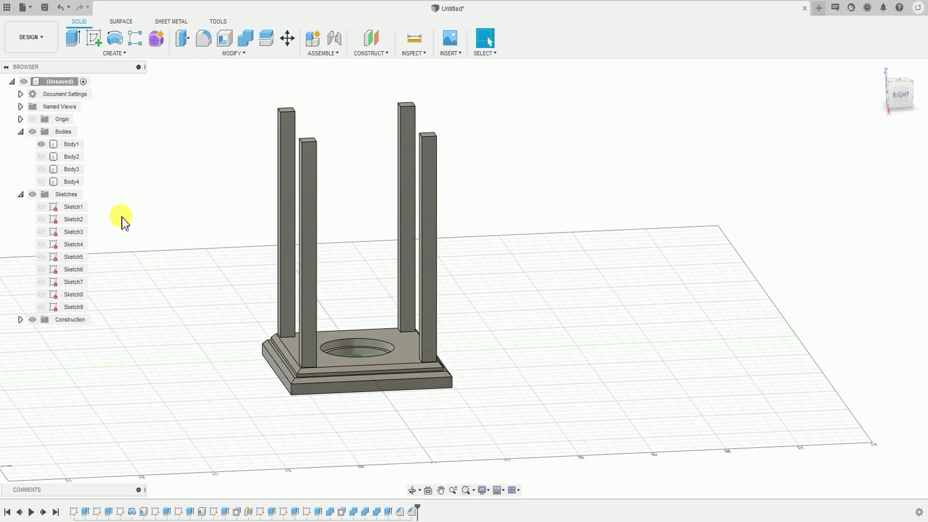
left_click(41, 156)
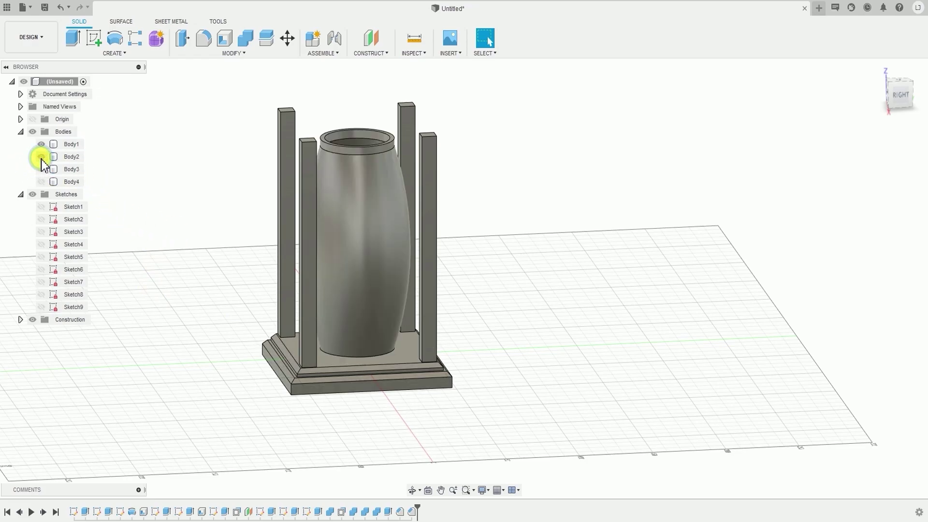
left_click(41, 170)
left_click(41, 169)
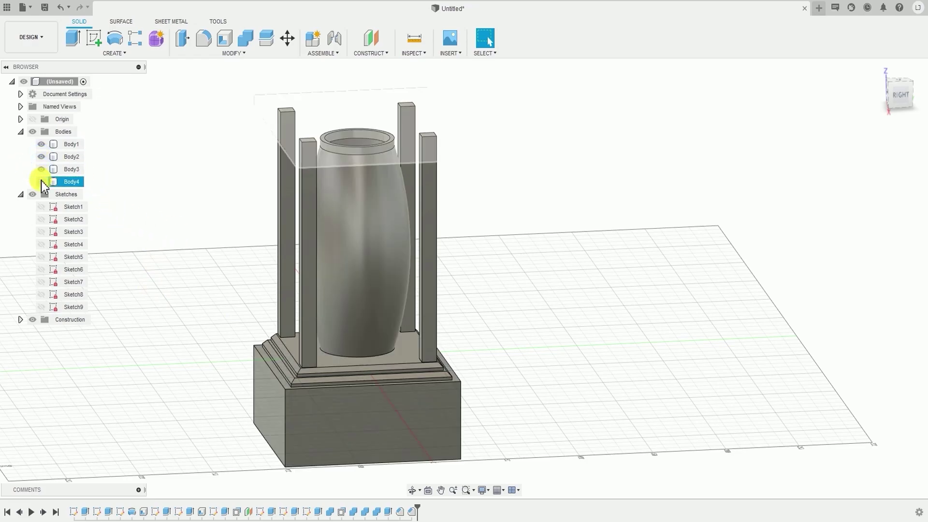
left_click(41, 182)
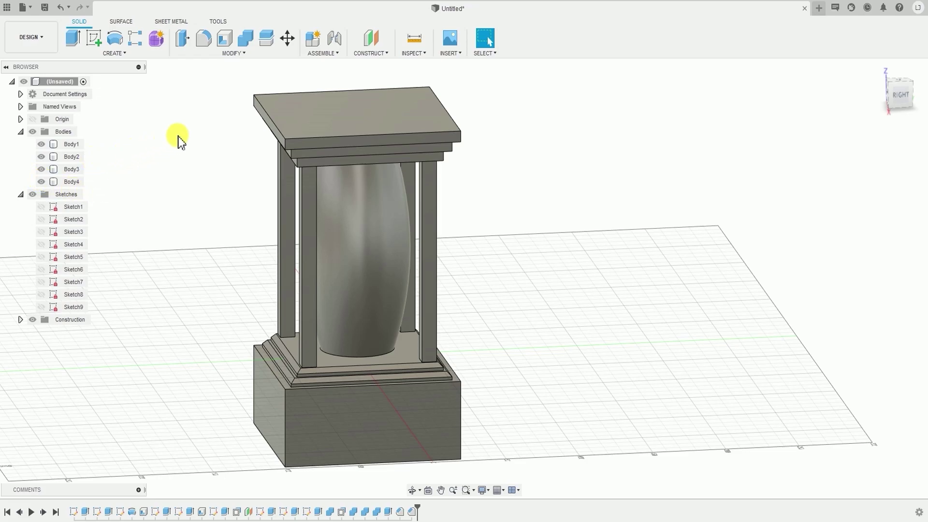
Step: Start an equal-distance chamfer on the roof Body4 and select the four lower edges of its lowest tier
mouse_move(441, 234)
middle_mouse_down("shift")
mouse_move(320, 227)
mouse_move(414, 238)
mouse_move(427, 227)
middle_mouse_up("shift")
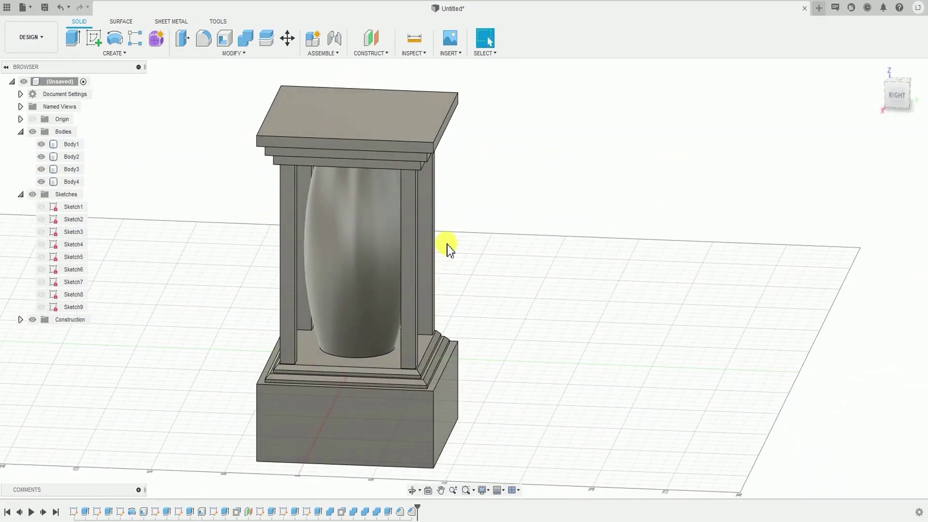
middle_click_drag(472, 248, 503, 243, "shift")
middle_click_drag(560, 218, 557, 197, "shift")
middle_click_drag(547, 152, 353, 155)
scroll(379, 174, "up", 3)
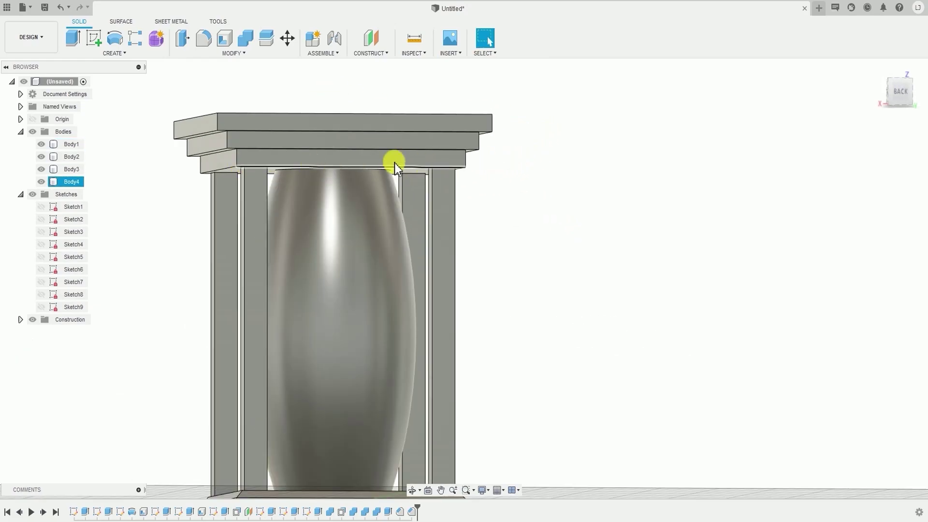
left_click(232, 53)
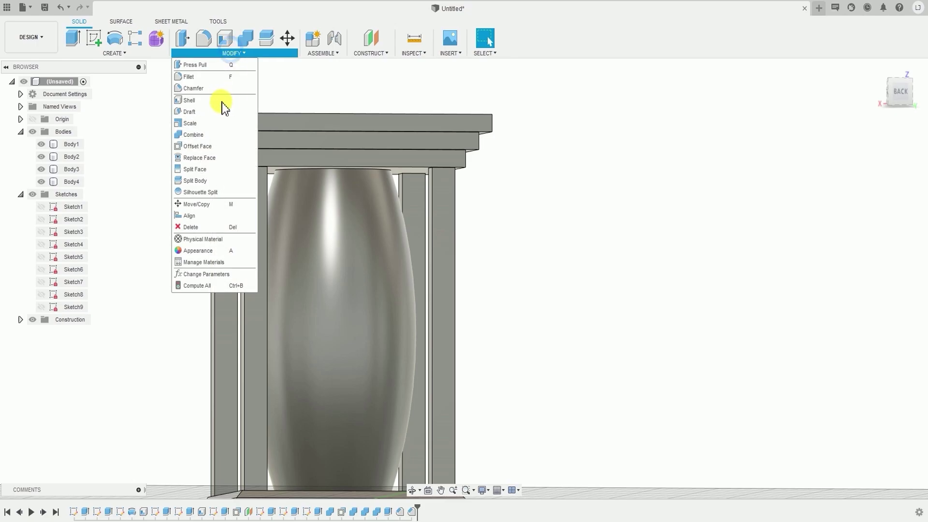
left_click(194, 89)
scroll(302, 164, "up", 4)
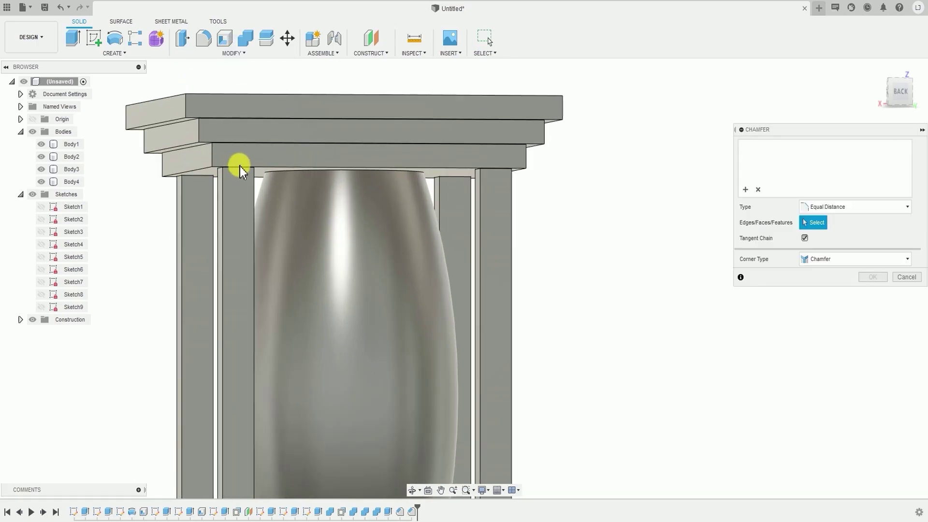
left_click(242, 171)
middle_click_drag(149, 203, 269, 193, "shift")
left_click(139, 173)
middle_click_drag(187, 186, 432, 206)
middle_click_drag(204, 192, 295, 199, "shift")
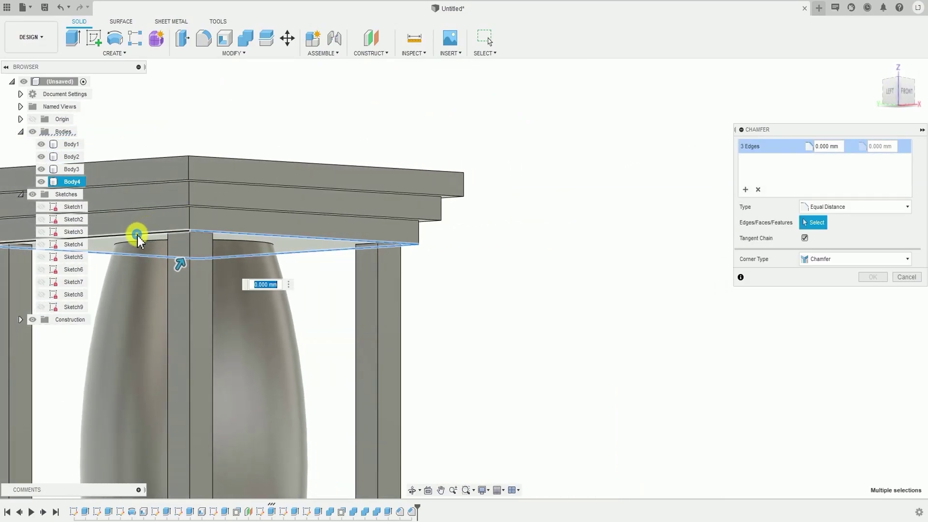
left_click(137, 235)
middle_click_drag(394, 321, 485, 260)
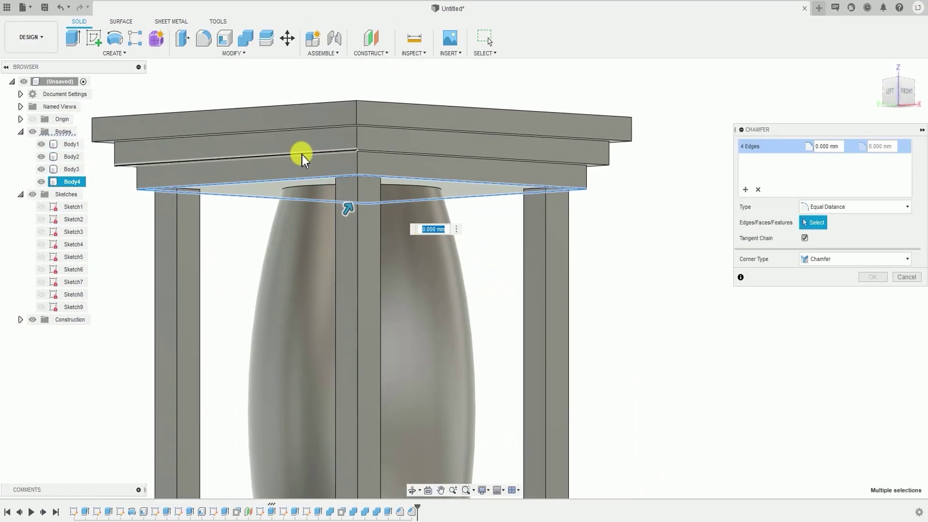
Step: Add the four lower edges of the roof's middle tier to the chamfer selection
left_click(304, 156)
left_click(387, 150)
middle_click_drag(589, 182, 570, 170, "shift")
left_click(599, 164)
middle_click_drag(628, 249, 452, 207)
left_click(535, 170)
middle_click_drag(535, 170, 610, 222, "shift")
left_click(567, 130)
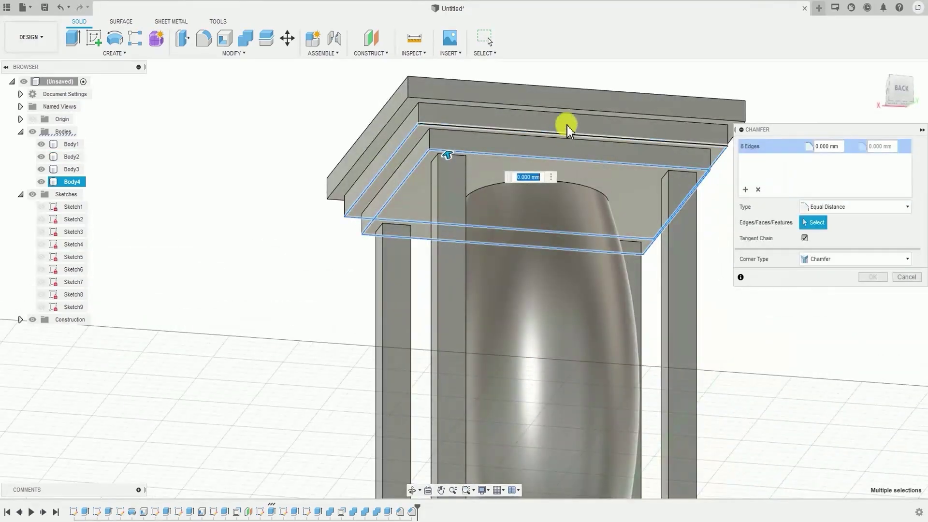
Step: Add the four lower edges of the roof's top tier to the chamfer selection
left_click(483, 103)
middle_click_drag(396, 112, 394, 206, "shift")
left_click(255, 165)
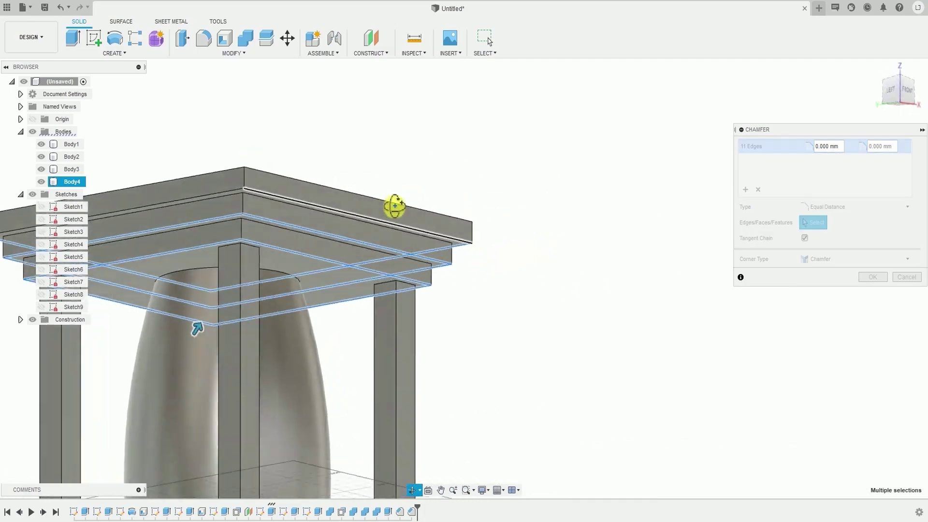
left_click(228, 189)
middle_click_drag(201, 208, 416, 322, "shift")
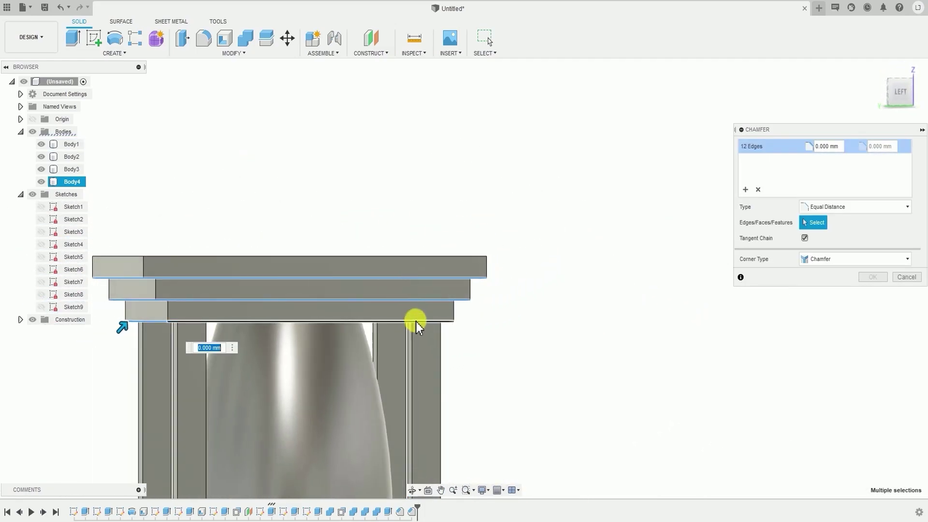
Step: Set the equal distance to 3 mm and apply the chamfer to the selected edges of the roof Body4
mouse_move(369, 302)
middle_mouse_down("shift")
mouse_move(305, 313)
mouse_move(357, 338)
mouse_move(364, 288)
middle_mouse_up("shift")
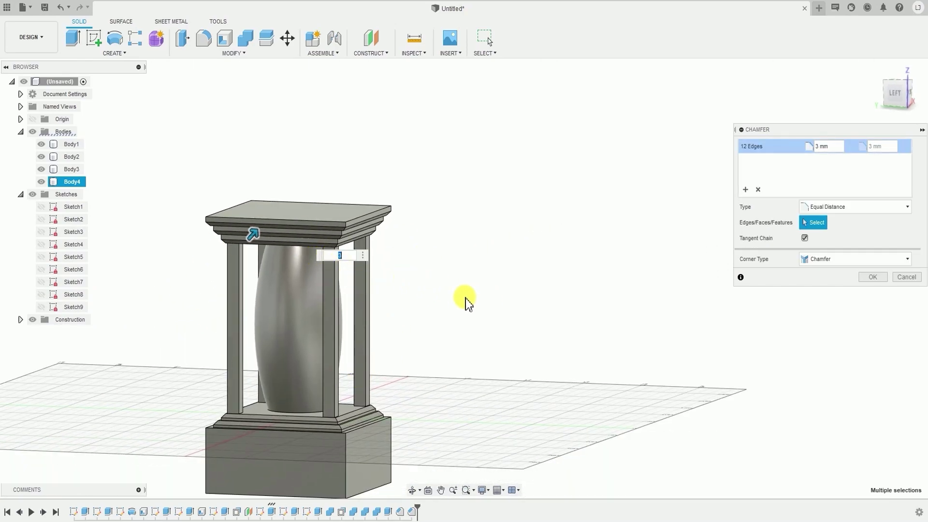
middle_click_drag(466, 299, 338, 295, "shift")
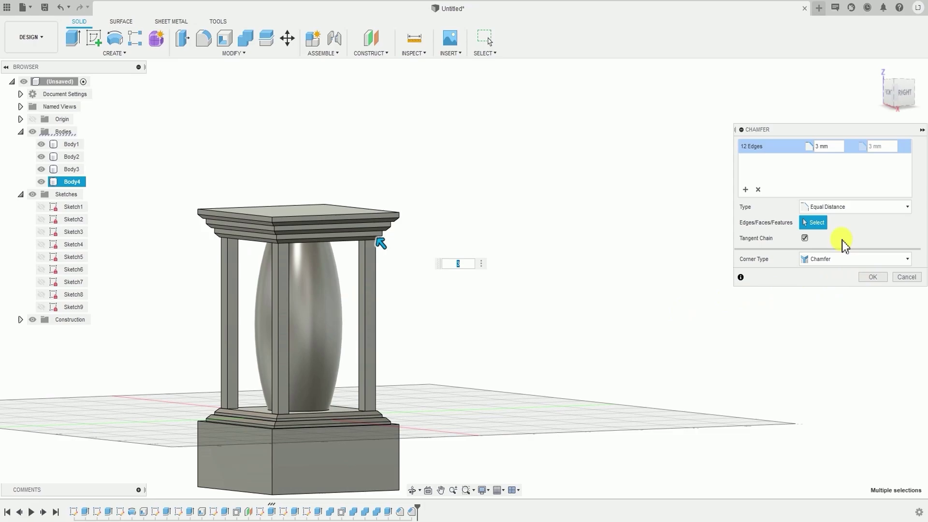
left_click(874, 277)
Step: Start a constant-radius fillet and select the four vertical edges of Body1's column at the back-right corner
middle_click_drag(546, 279, 528, 234, "shift")
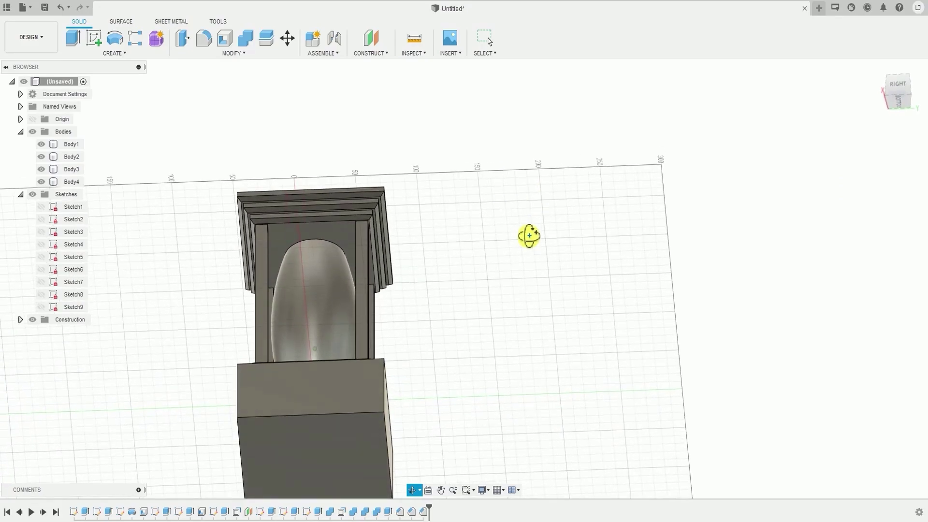
scroll(366, 244, "up", 5)
scroll(545, 298, "down", 5)
middle_click_drag(546, 298, 499, 214, "shift")
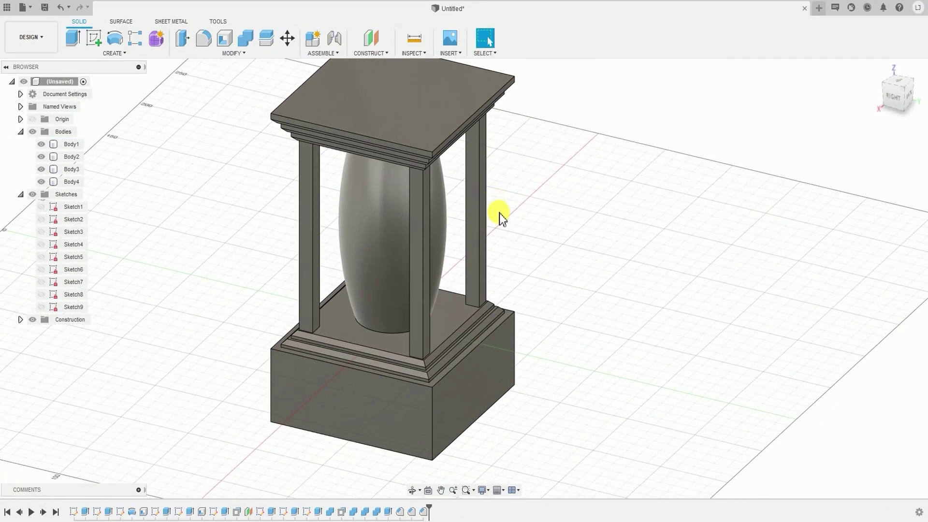
left_click(234, 53)
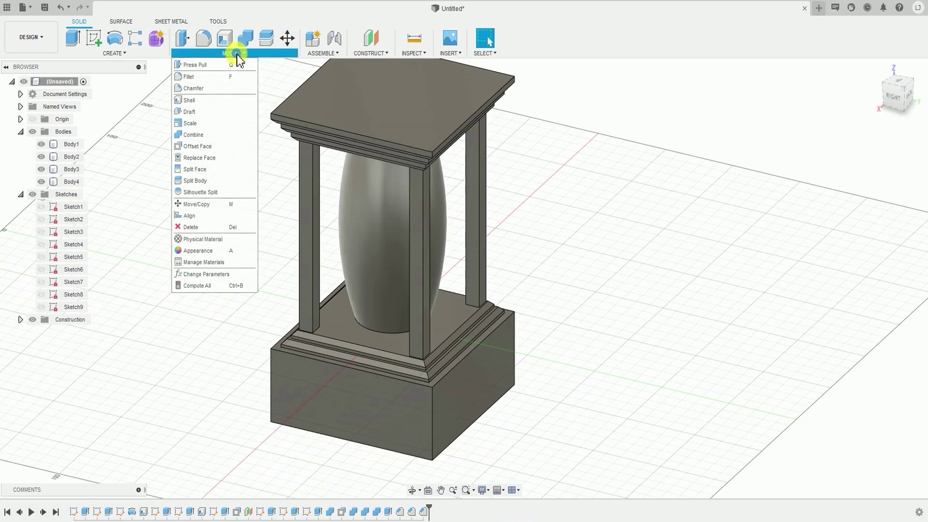
left_click(199, 77)
scroll(331, 239, "up", 4)
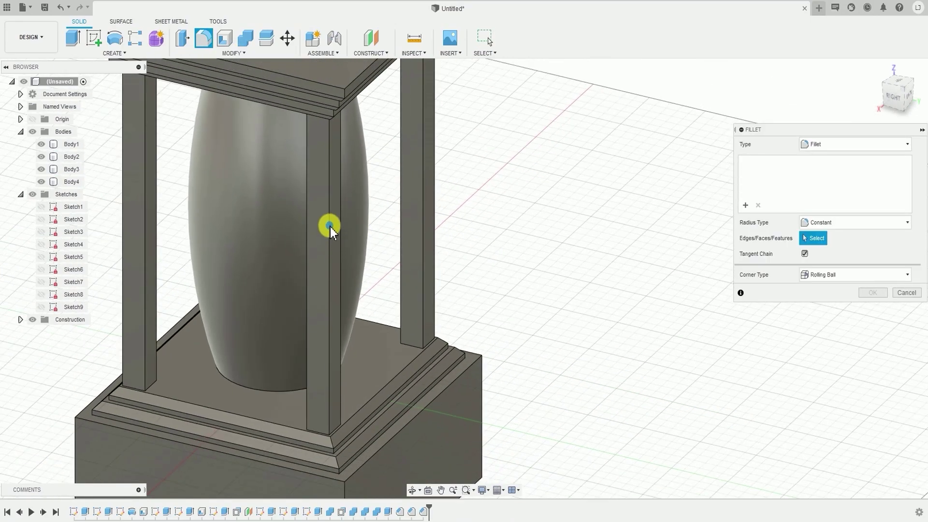
left_click(329, 224)
middle_click_drag(433, 211, 328, 209, "shift")
left_click(247, 179)
middle_click_drag(247, 179, 321, 334)
left_click(287, 238)
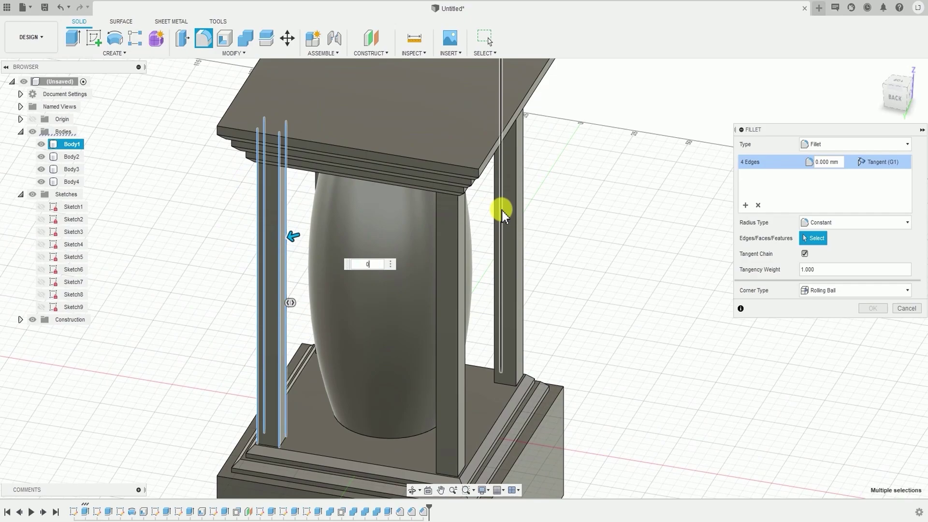
Step: Set the fillet radius to 0.5 mm and apply it to the four edges of the back-right column
middle_click_drag(320, 305, 314, 324, "shift")
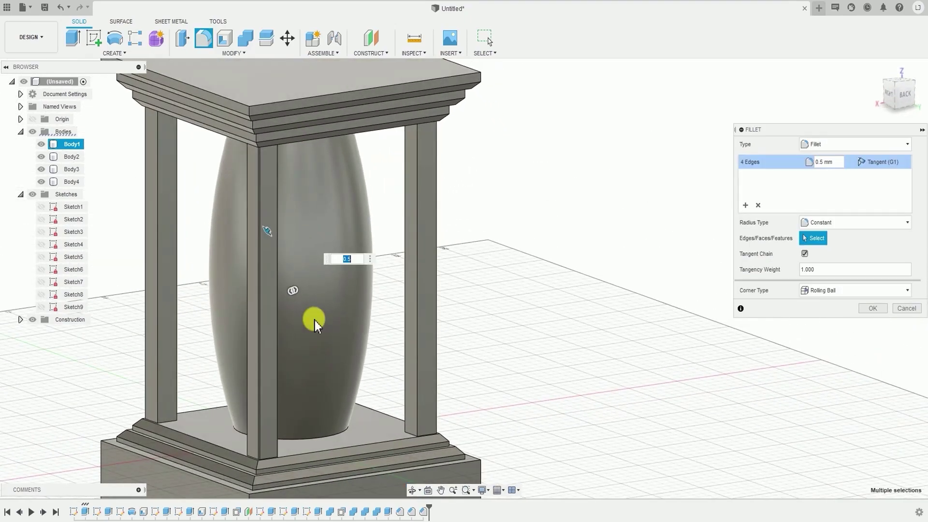
middle_click_drag(389, 295, 422, 273, "shift")
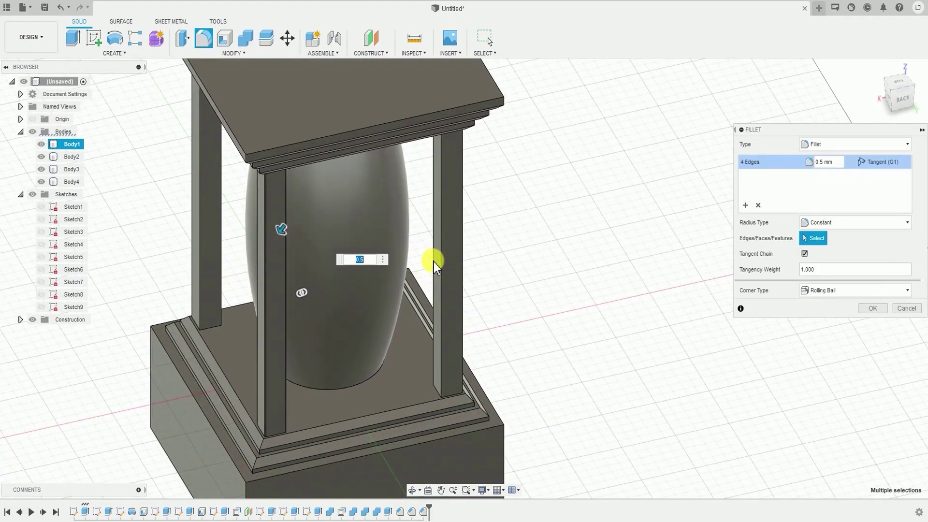
key("Return")
scroll(454, 305, "down", 3)
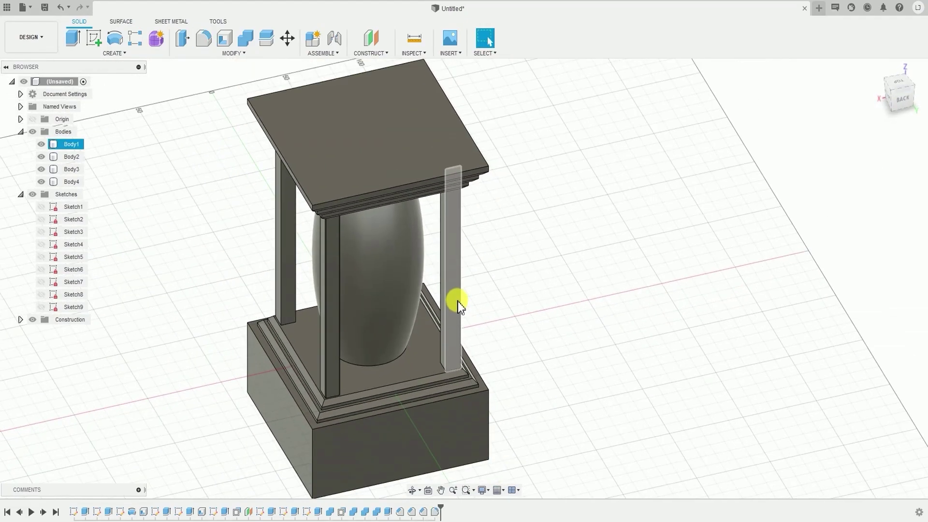
Step: Fillet the four vertical edges of Body1's back-left column with a constant radius of 0.5 mm
middle_click_drag(458, 301, 493, 249, "shift")
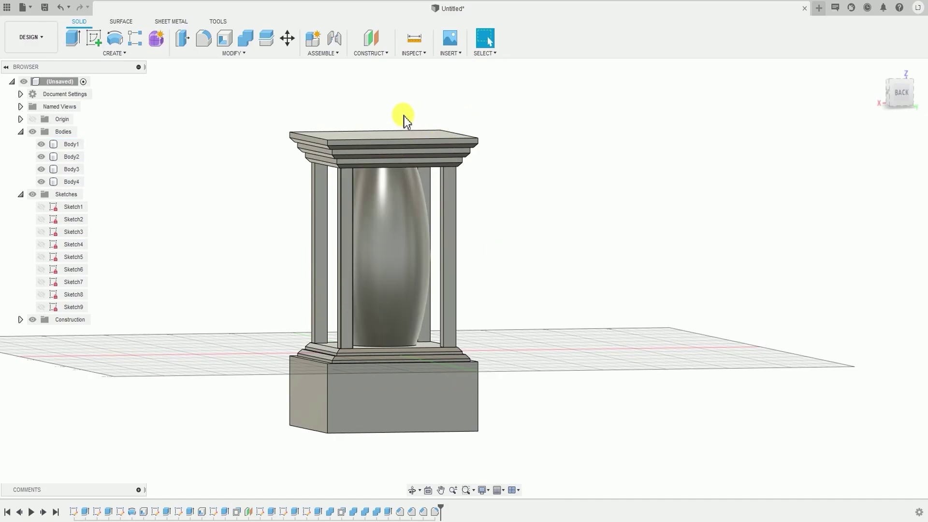
middle_click_drag(452, 169, 440, 241, "shift")
middle_click_drag(381, 297, 359, 326, "shift")
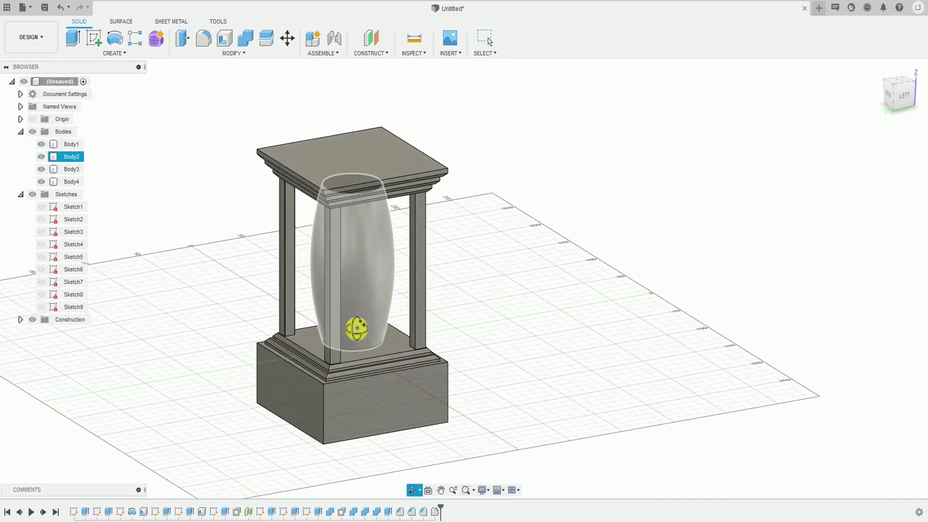
left_click(236, 53)
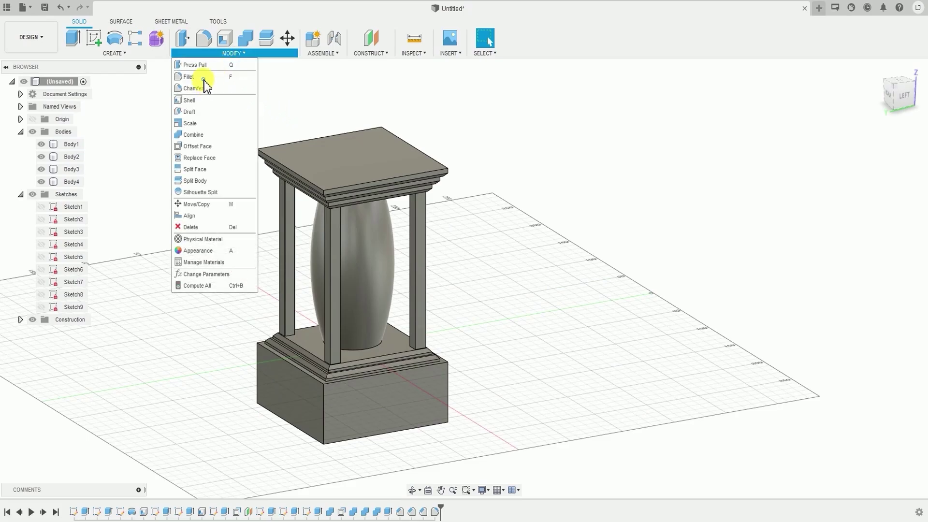
left_click(205, 81)
scroll(333, 242, "up", 5)
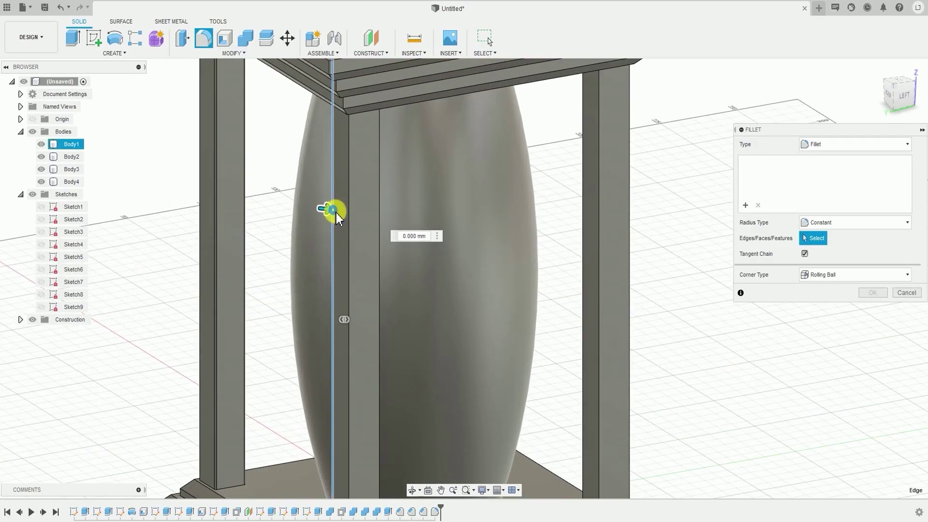
left_click(334, 210)
left_click(350, 208)
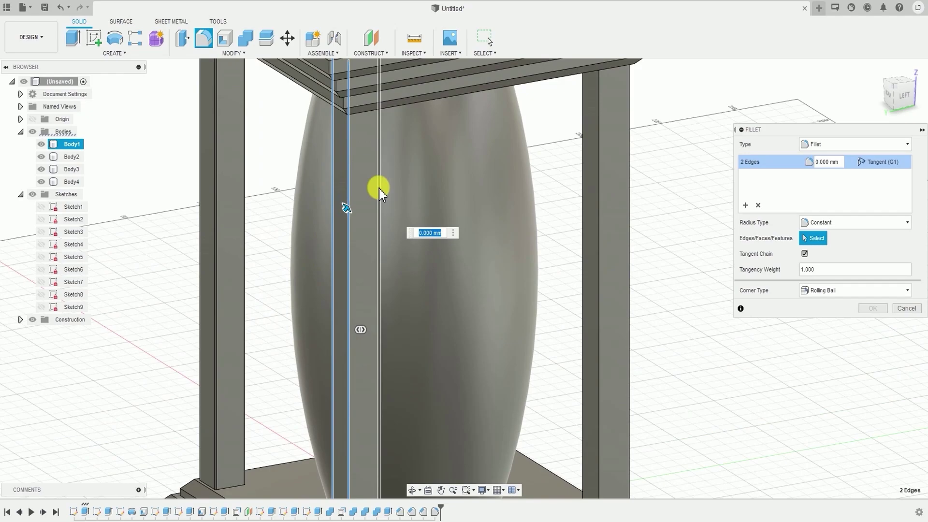
left_click(379, 188)
middle_click_drag(375, 237, 404, 170, "shift")
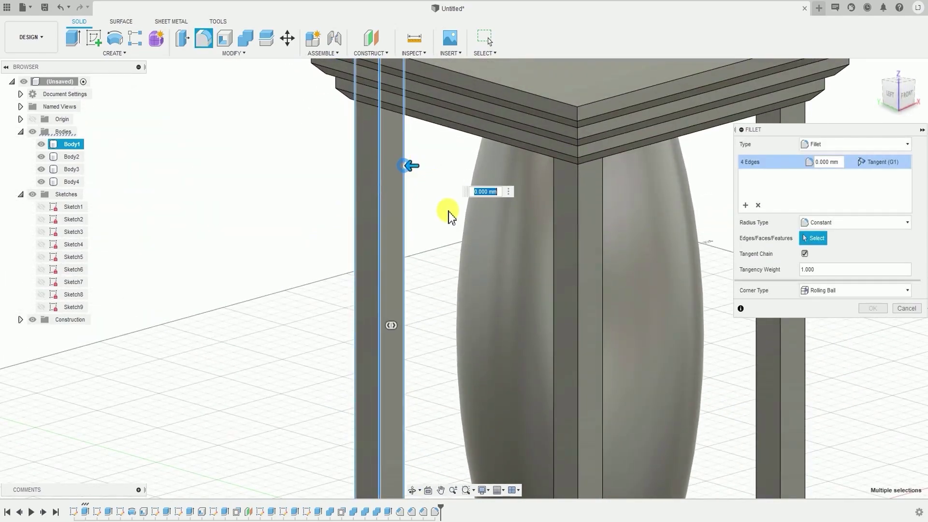
left_click(522, 149)
type("0.5")
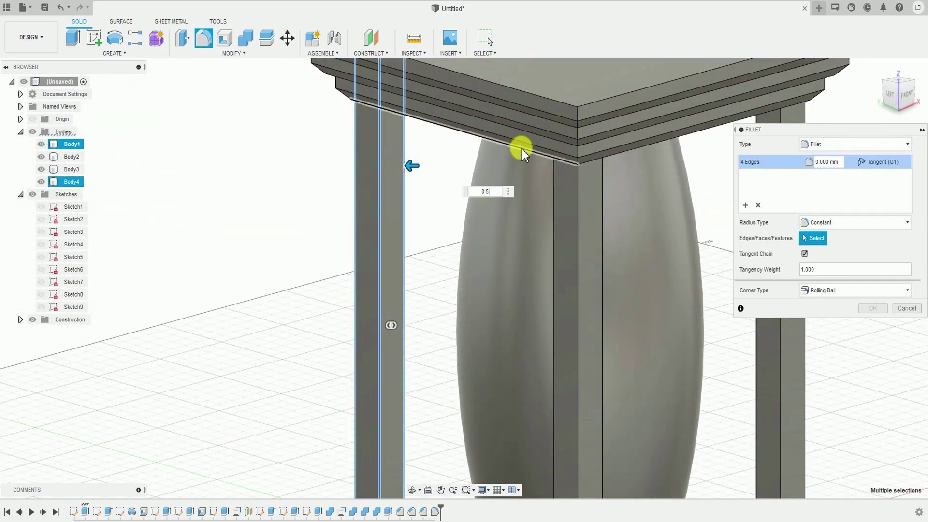
left_click(873, 309)
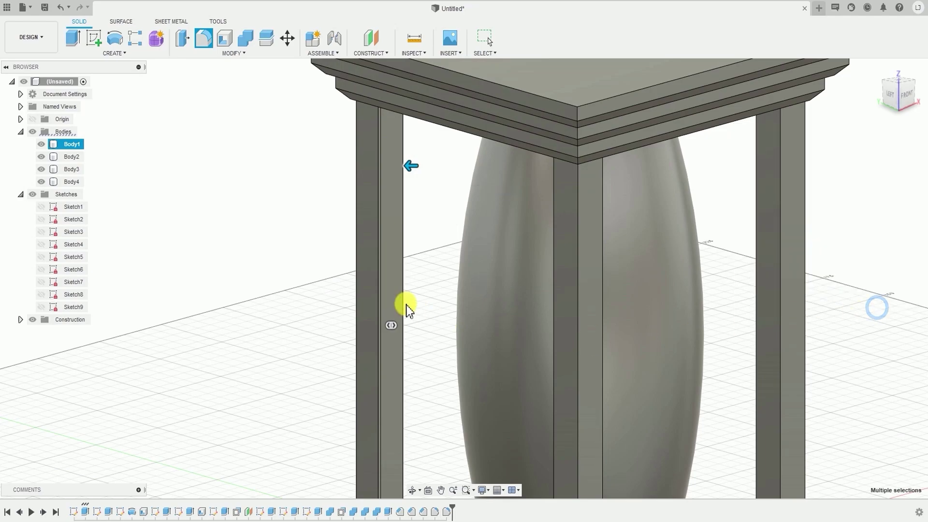
Step: Round the four vertical edges of Body1's front-left column with a constant-radius fillet
scroll(447, 298, "down", 5)
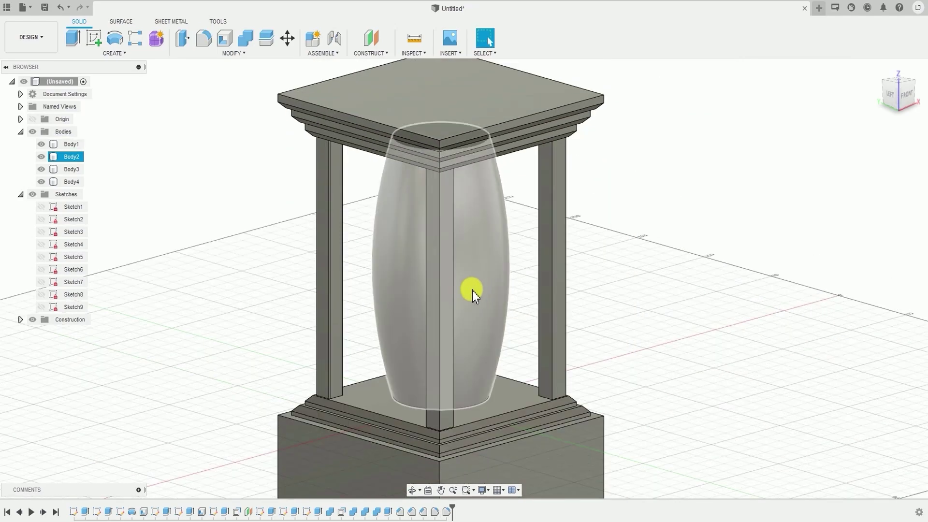
left_click(242, 54)
left_click(219, 79)
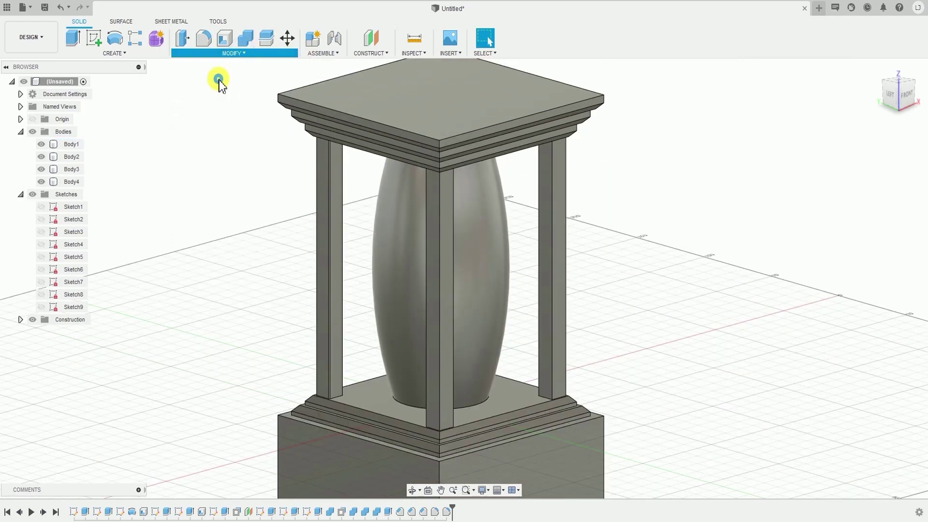
scroll(442, 202, "up", 3)
left_click(396, 164)
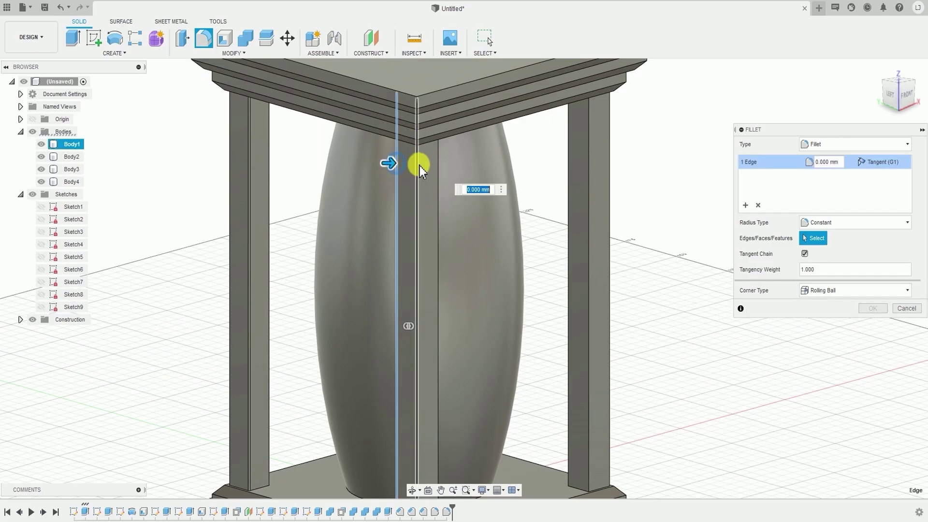
left_click(419, 164)
left_click(437, 177)
middle_click_drag(437, 177, 399, 171, "shift")
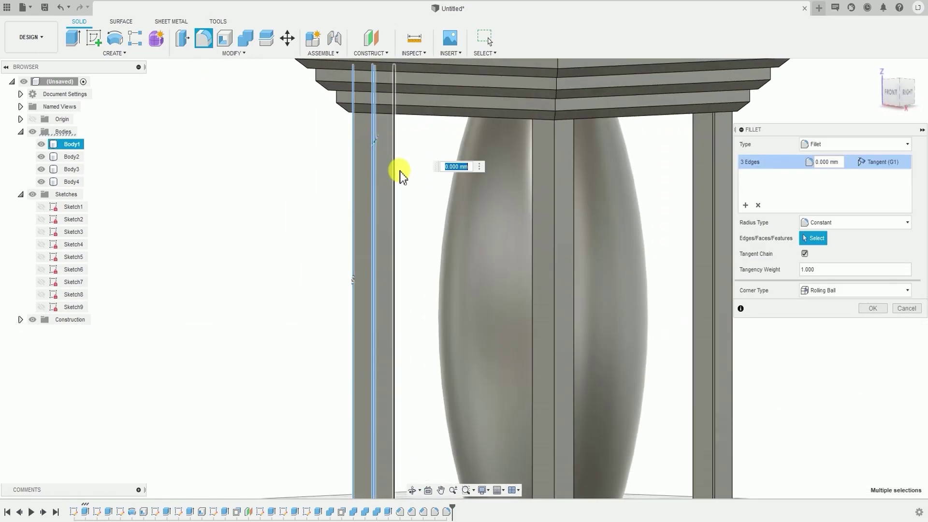
left_click(396, 167)
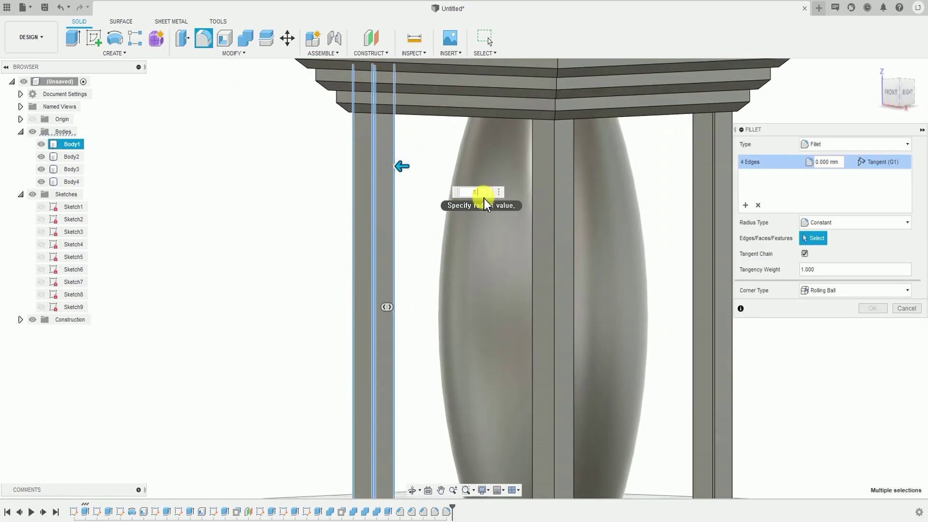
key("Return")
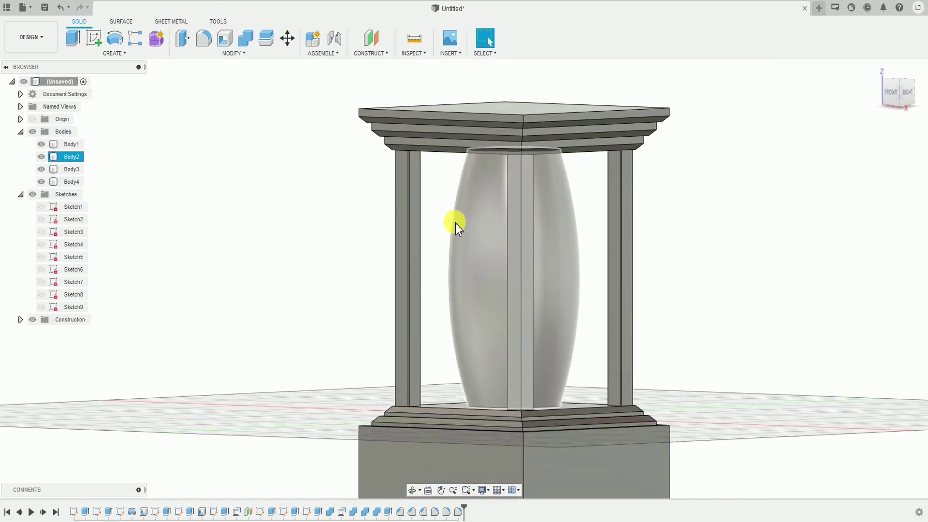
Step: Fillet the four vertical edges of Body1's front-right column with a constant radius of 0.5 mm
scroll(455, 222, "down", 3)
middle_click_drag(455, 223, 366, 188)
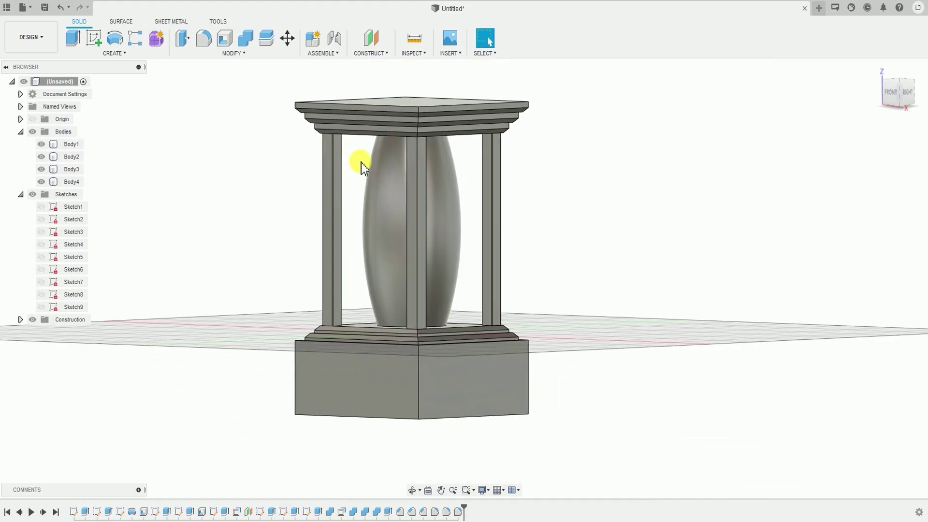
middle_click_drag(487, 191, 429, 205, "shift")
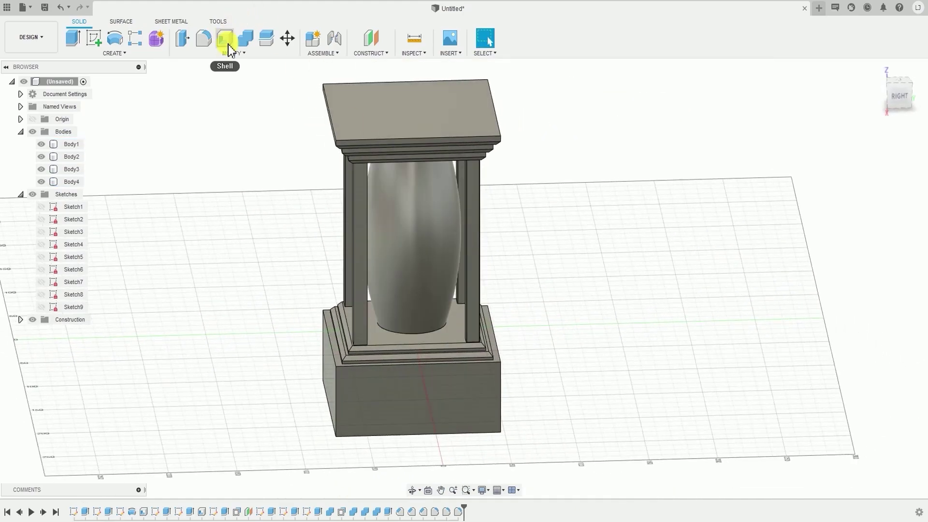
left_click(201, 42)
scroll(338, 169, "up", 5)
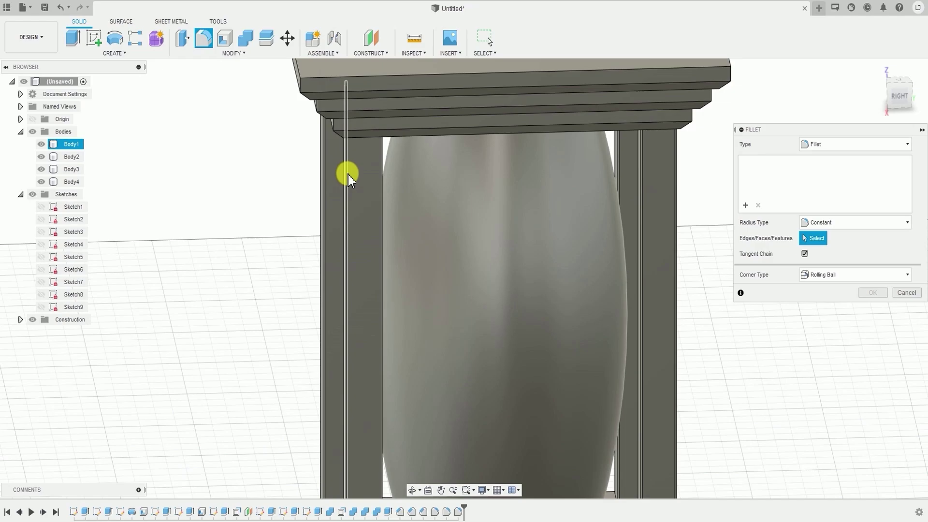
left_click(347, 173)
left_click(378, 158)
middle_click_drag(379, 157, 364, 199, "shift")
left_click(295, 167)
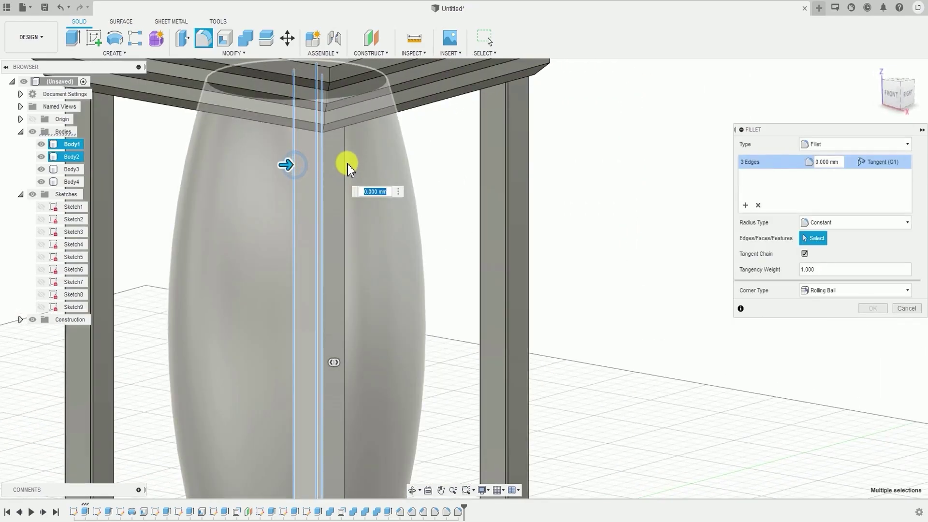
left_click(345, 164)
middle_click_drag(345, 163, 280, 196, "shift")
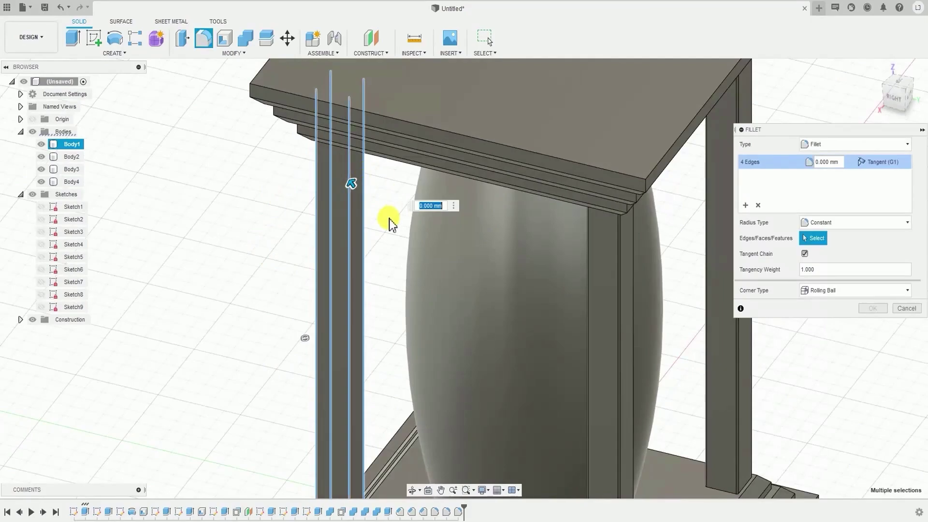
type("0.5")
key("Return")
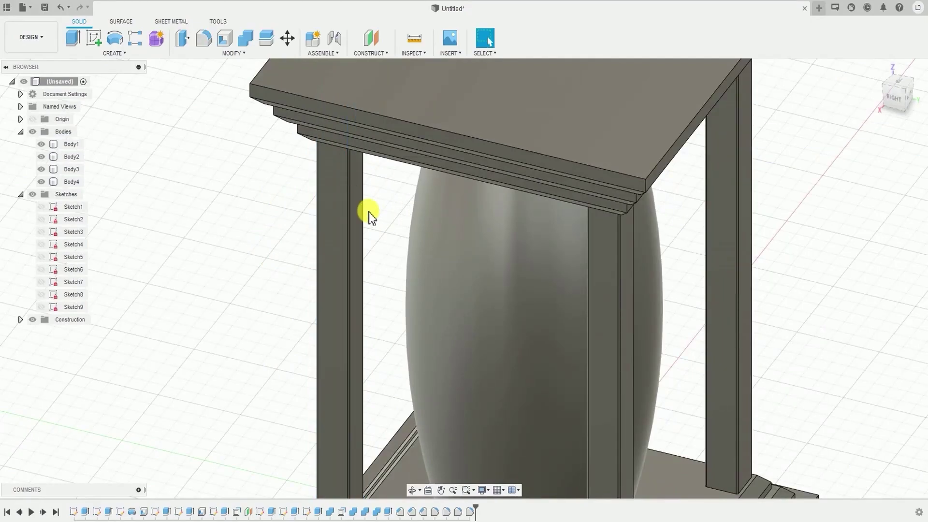
scroll(381, 215, "down", 5)
middle_click_drag(537, 255, 535, 233, "shift")
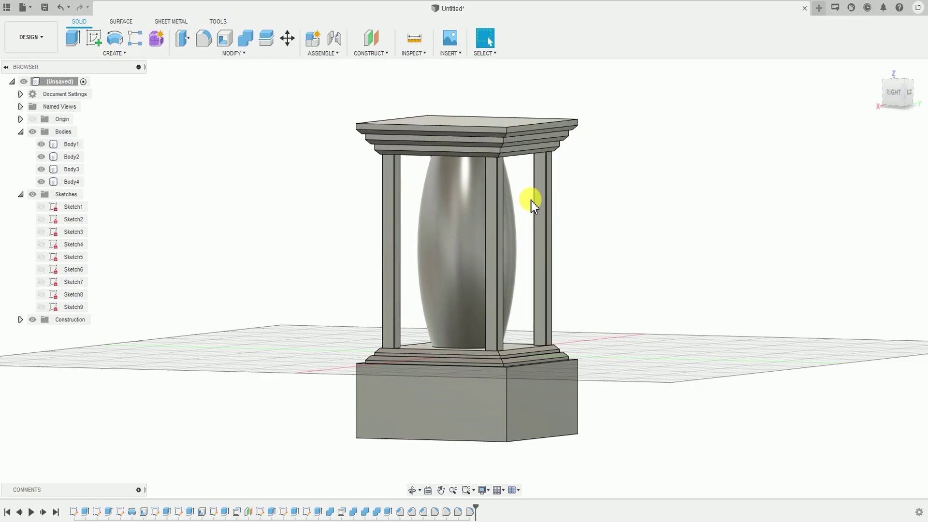
middle_click_drag(549, 248, 549, 258, "shift")
middle_click_drag(652, 274, 609, 195)
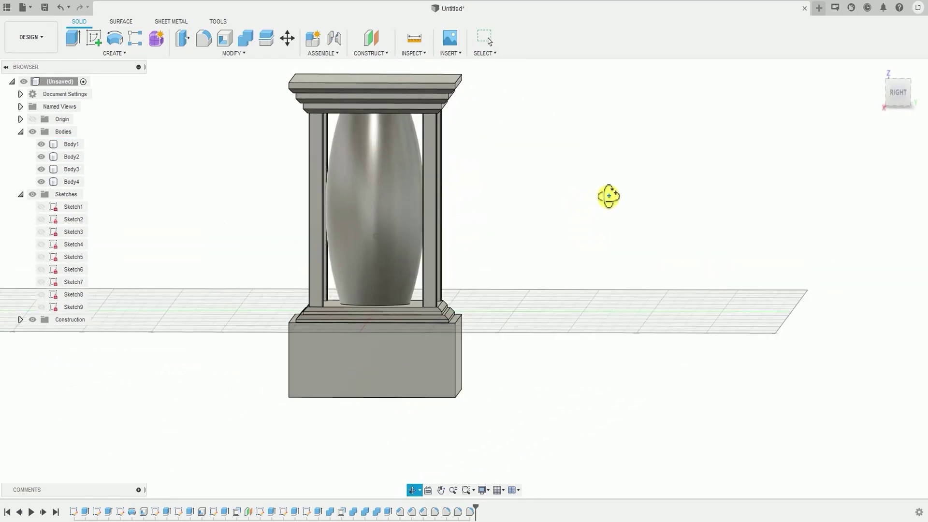
middle_click_drag(547, 219, 567, 217)
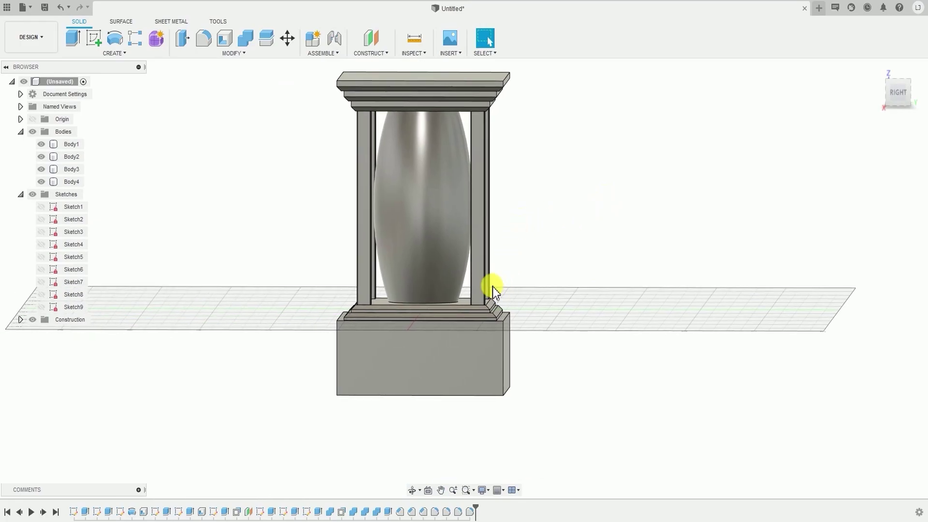
Step: Hide Body1, Body2 and Body4 so that only the open box Body3 is displayed
middle_click_drag(492, 286, 698, 302, "shift")
left_click(334, 363)
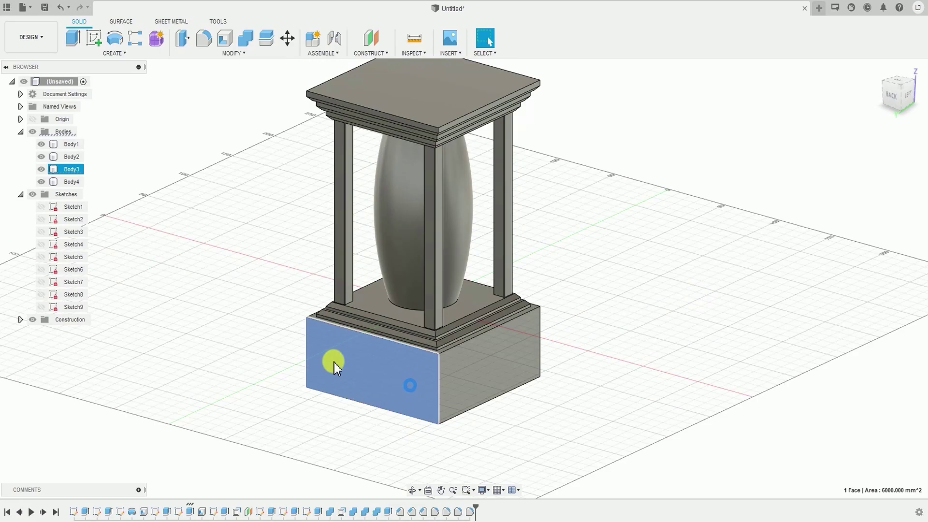
middle_click_drag(334, 364, 398, 379, "shift")
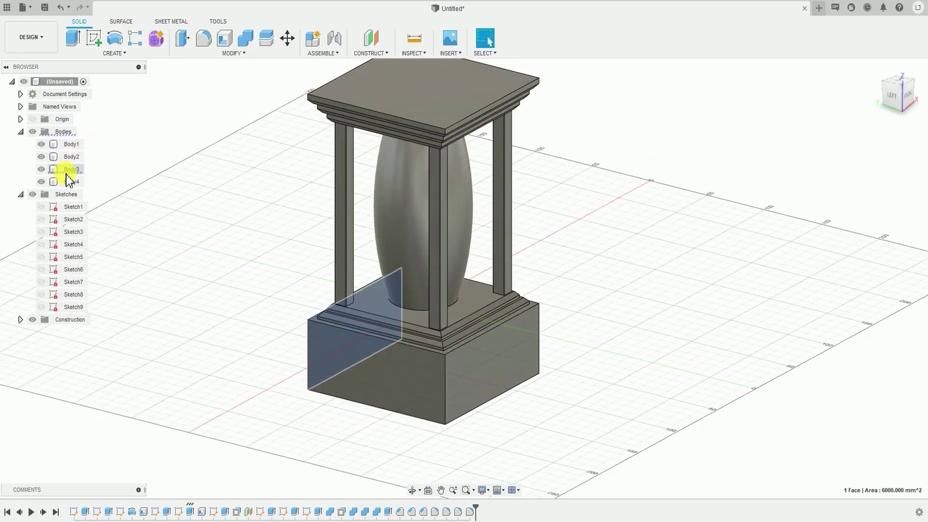
left_click(41, 157)
left_click(41, 144)
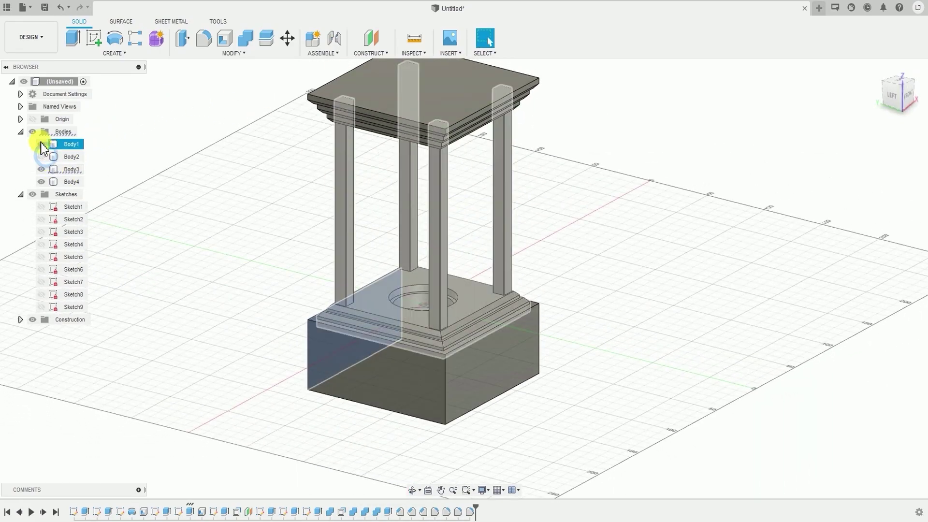
left_click(42, 182)
middle_click_drag(415, 308, 613, 182, "shift")
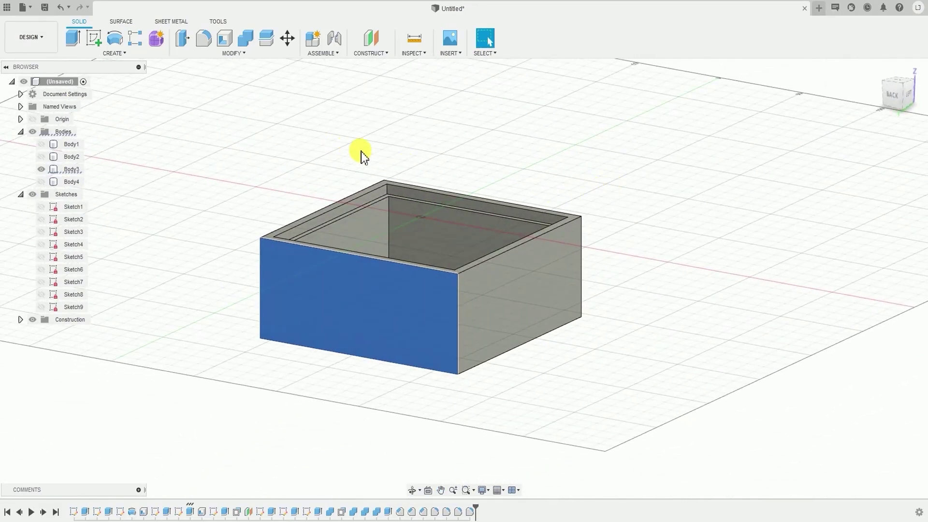
left_click(499, 245)
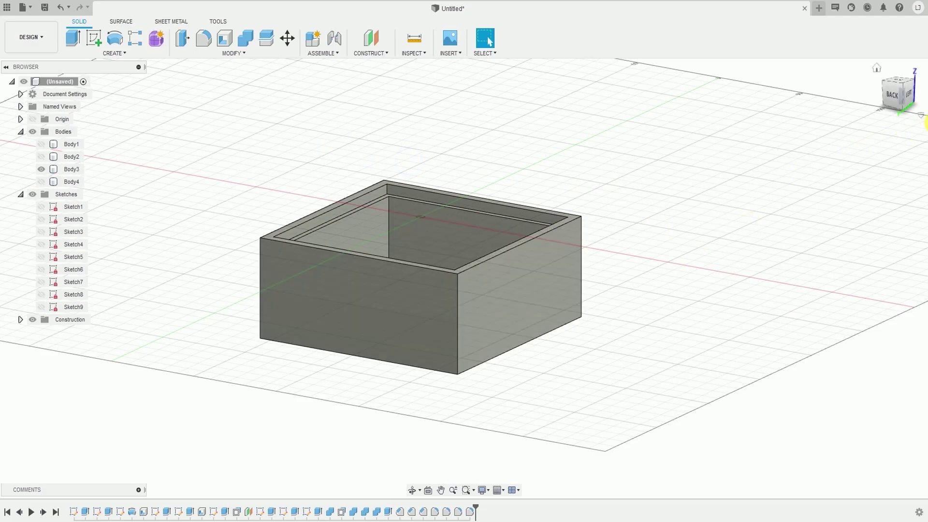
Step: Start a new sketch on the back outer face of Body3, viewed straight on from the back
left_click(894, 104)
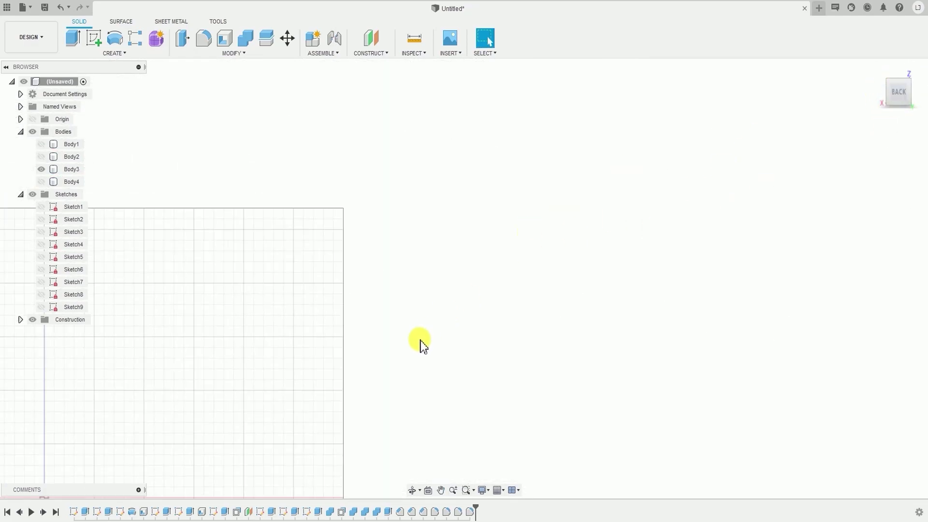
scroll(427, 341, "up", 2)
middle_click_drag(338, 352, 543, 247)
scroll(544, 246, "up", 7)
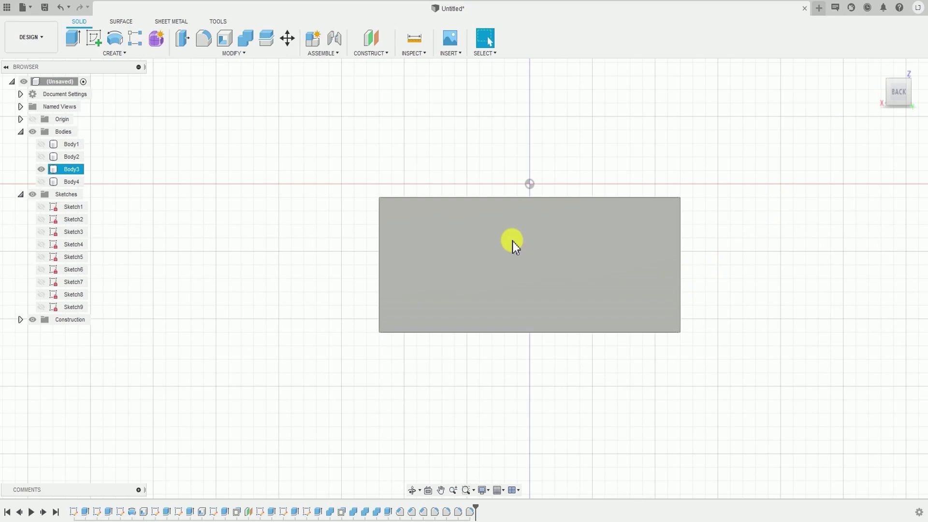
left_click(512, 242)
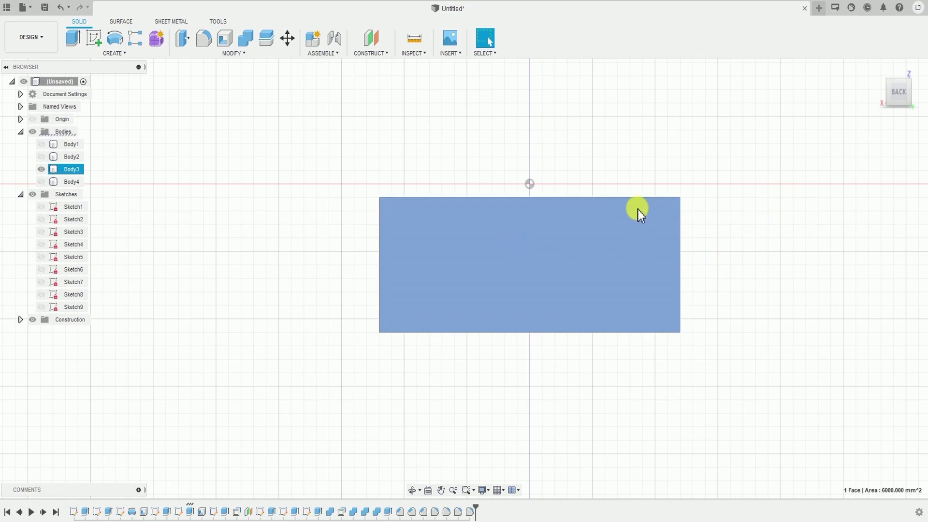
left_click(114, 53)
left_click(103, 77)
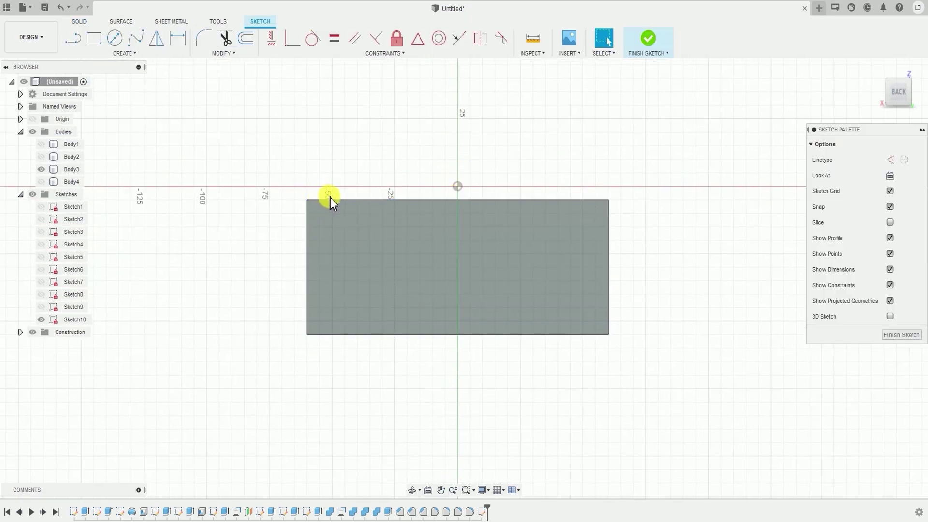
Step: Sketch a center-diameter circle about 18.7 mm across in the right half of Body3's back face
left_click(135, 53)
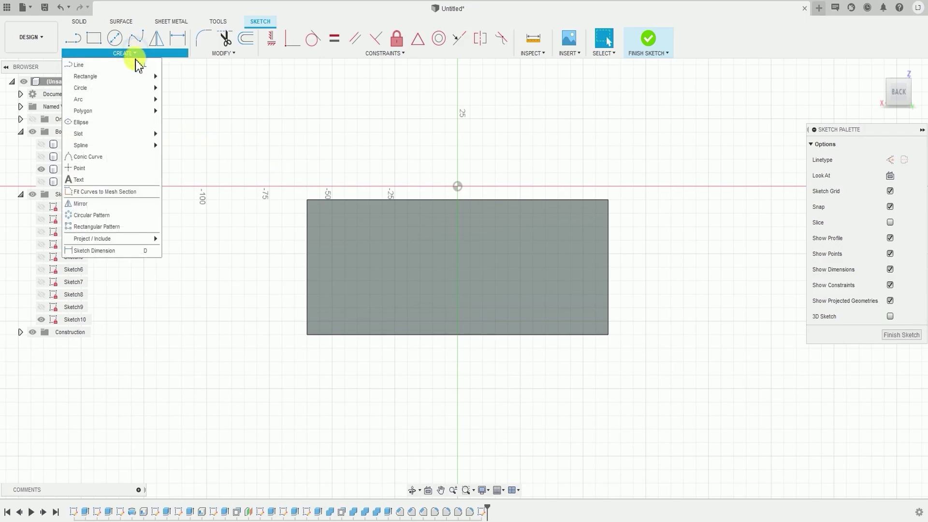
mouse_move(116, 92)
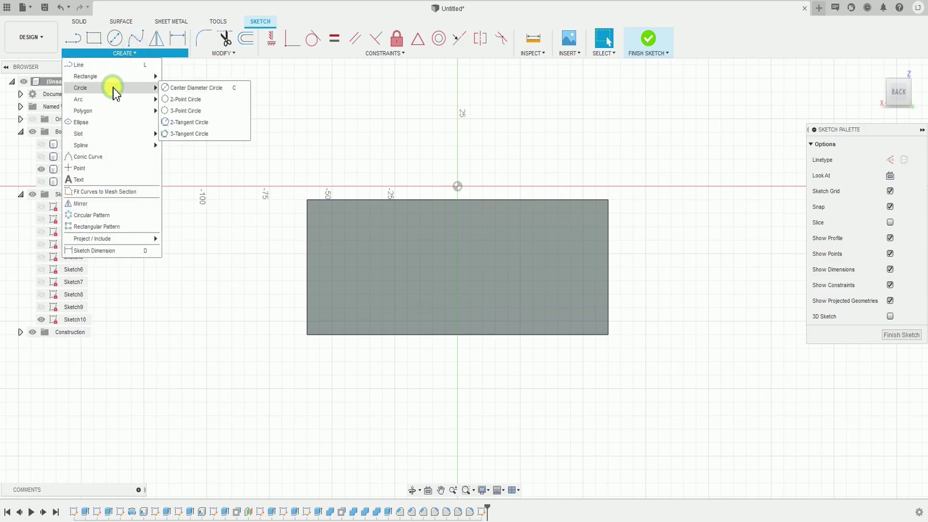
left_click(211, 88)
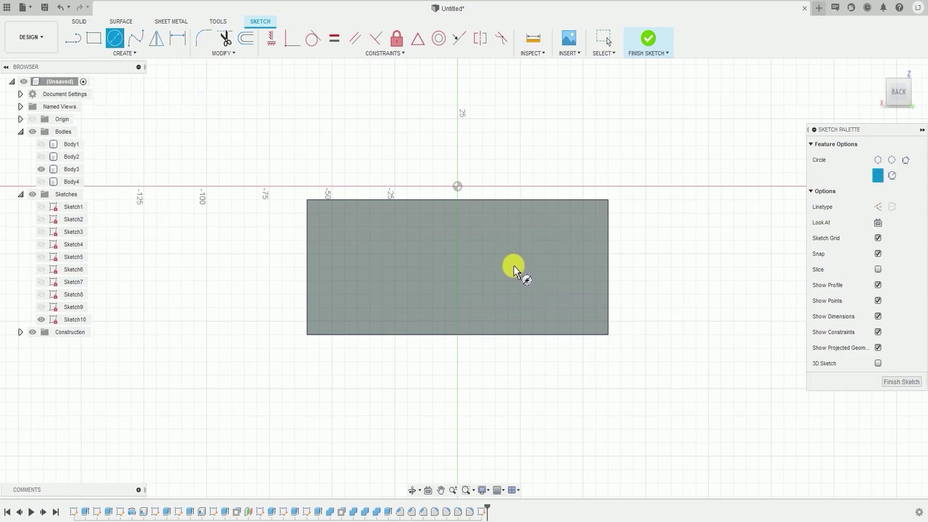
left_click(513, 266)
left_click(529, 285)
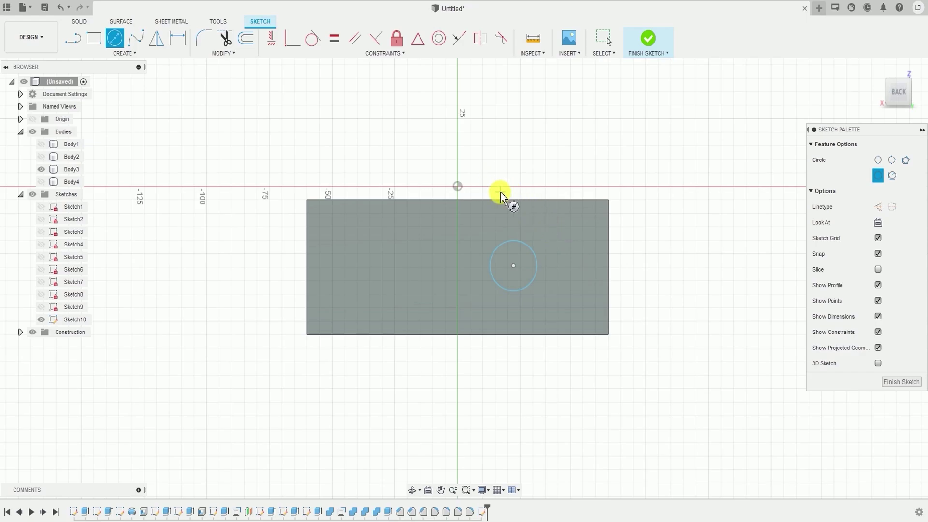
Step: Dimension the circle on Body3's back face to a diameter of 10 mm
left_click(125, 54)
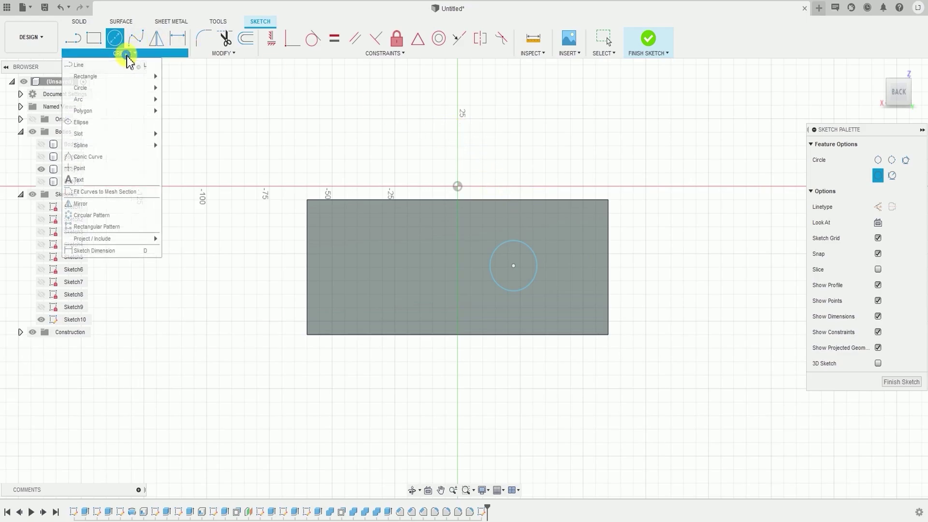
left_click(92, 250)
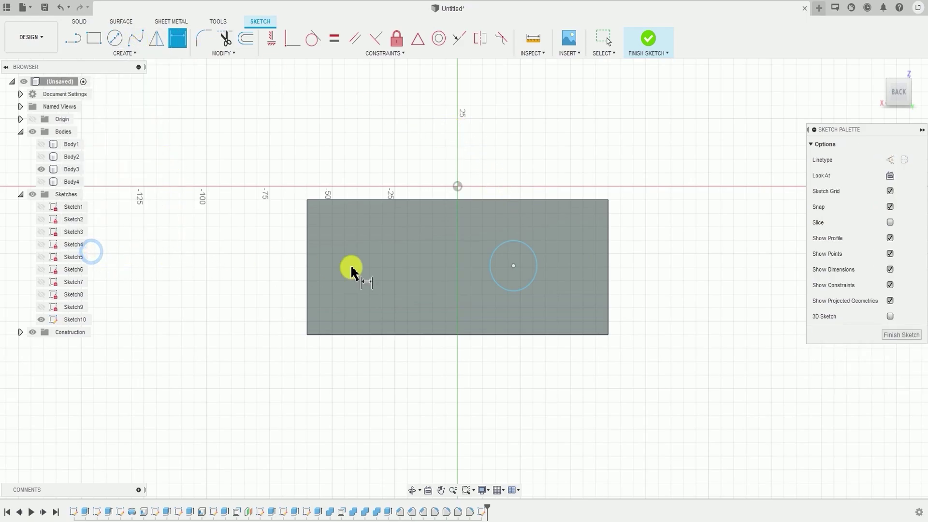
left_click(530, 249)
left_click(526, 175)
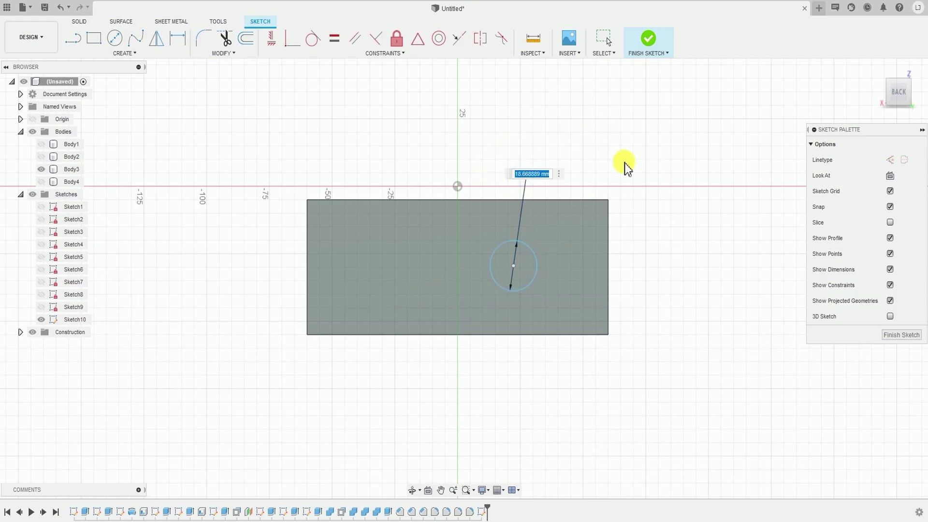
type("10")
key("Return")
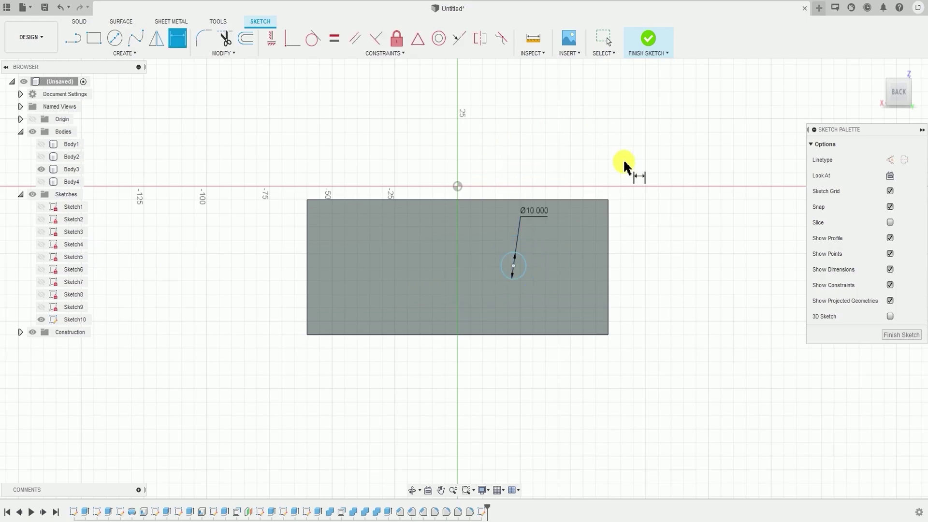
Step: Dimension the circle's center 20 mm from the face's right edge and 15 mm from its bottom edge, and finish the sketch
scroll(612, 188, "up", 2)
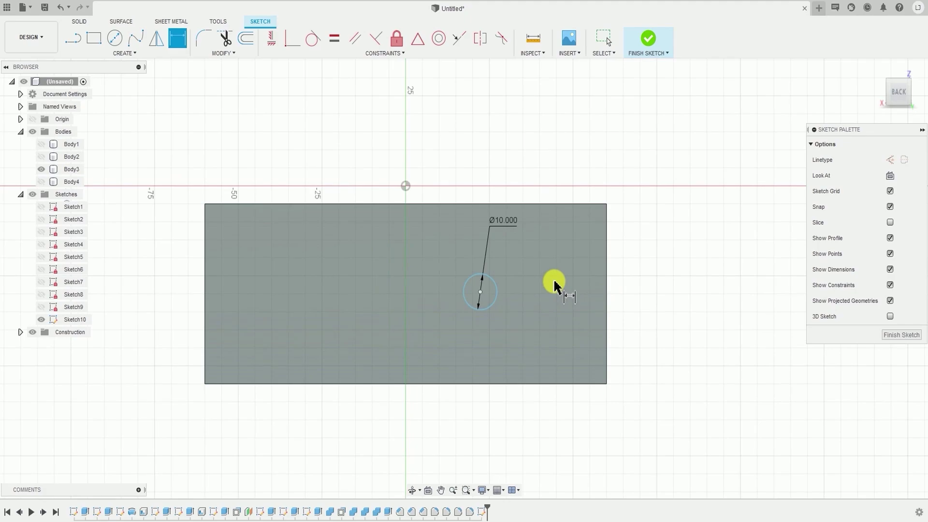
left_click(479, 292)
left_click(607, 280)
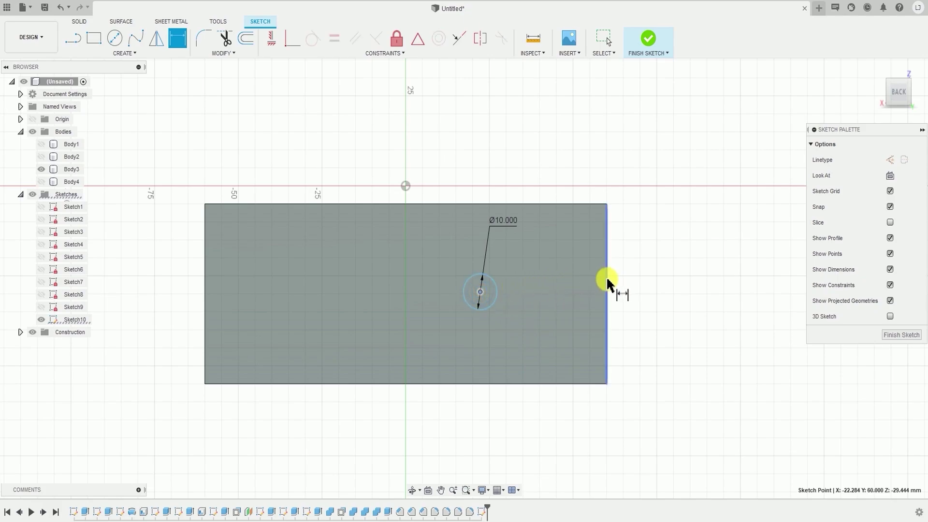
left_click(566, 160)
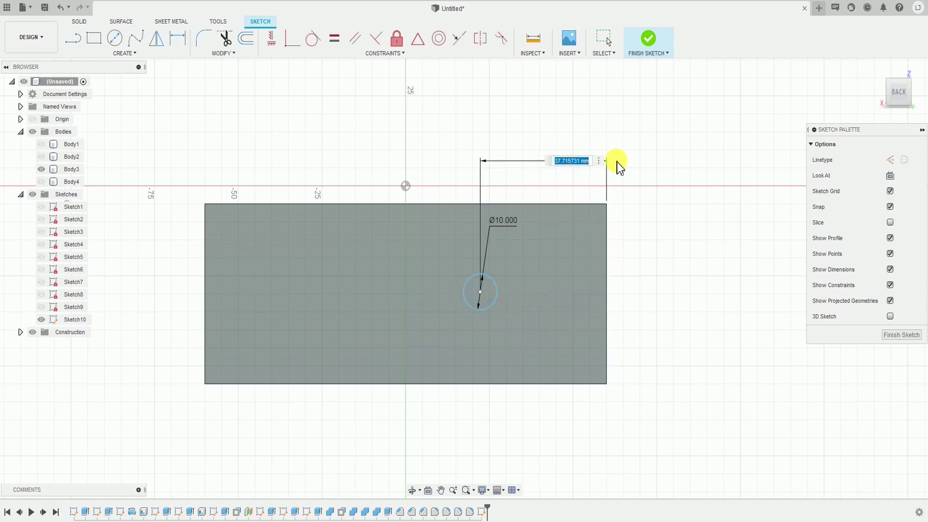
key("Return")
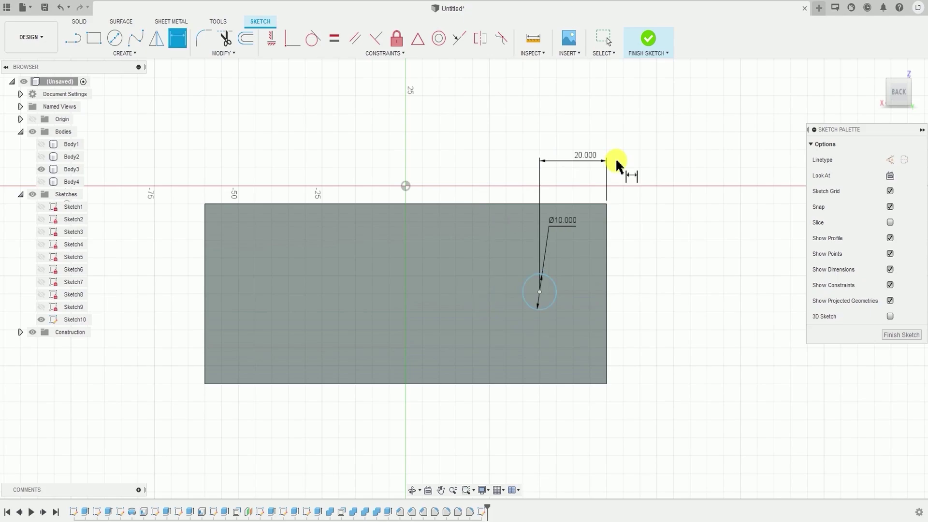
left_click(539, 292)
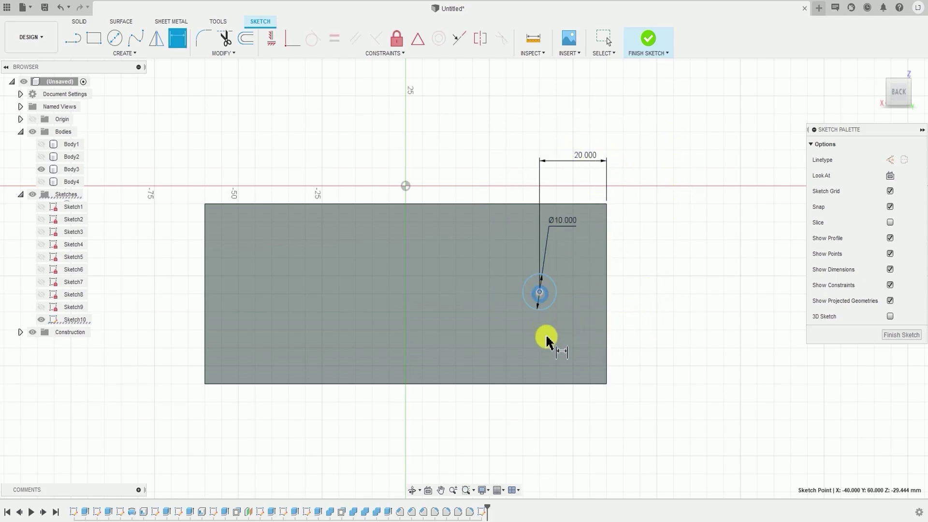
left_click(552, 385)
left_click(664, 355)
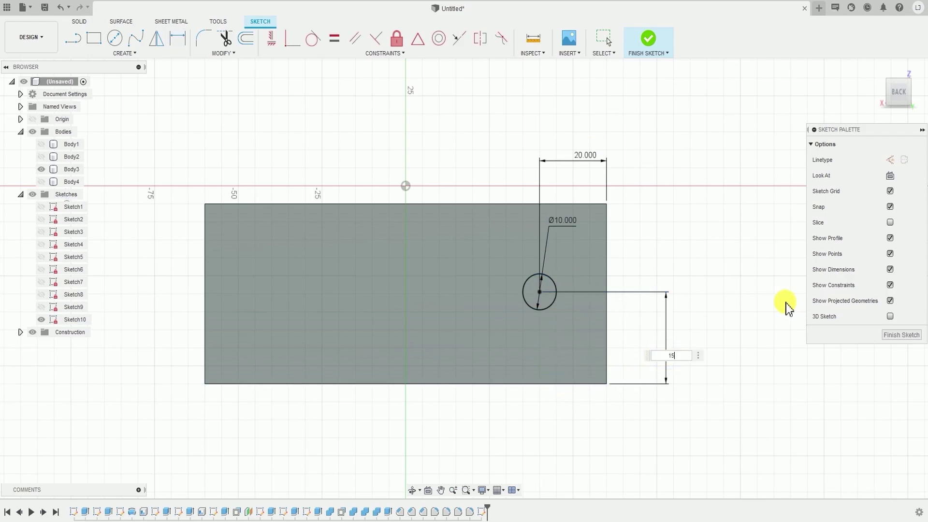
key("Return")
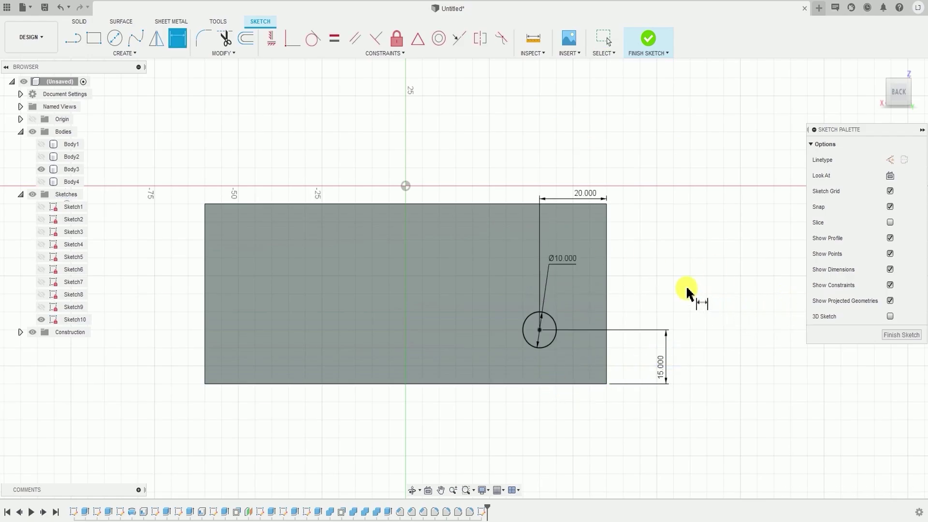
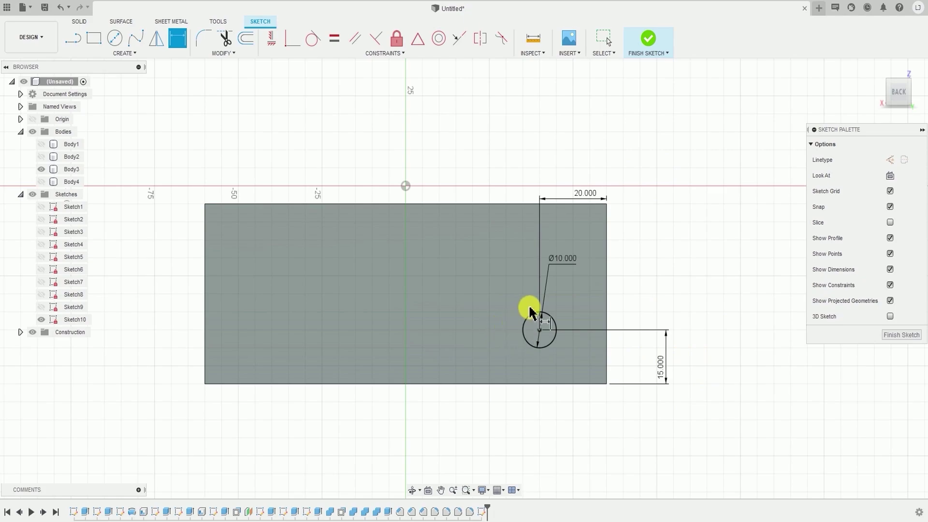
left_click(657, 43)
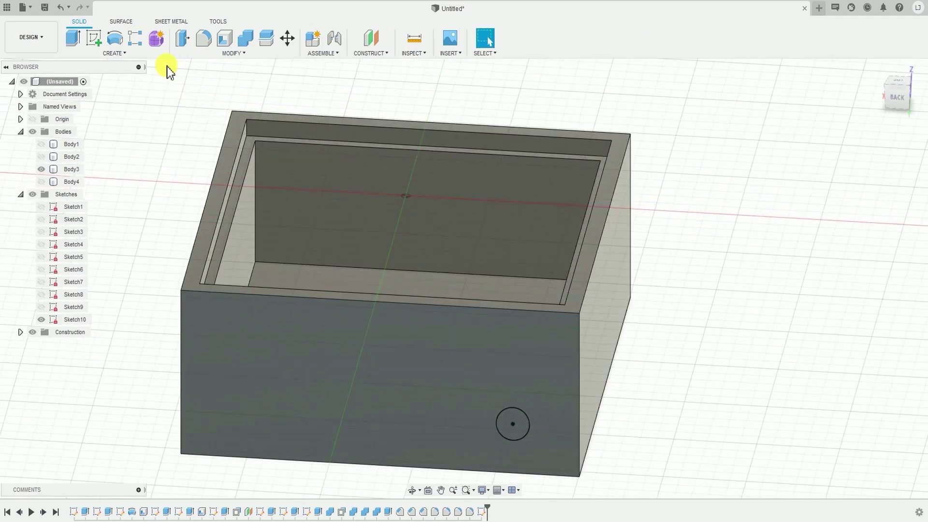
Step: Extrude the 10 mm circle by -10 mm as a cut through Body3's back wall
left_click(130, 55)
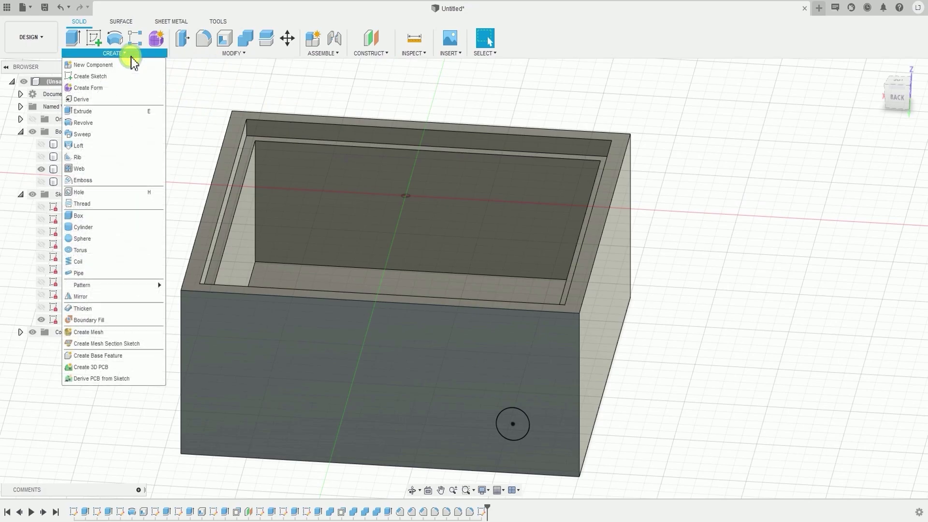
left_click(109, 112)
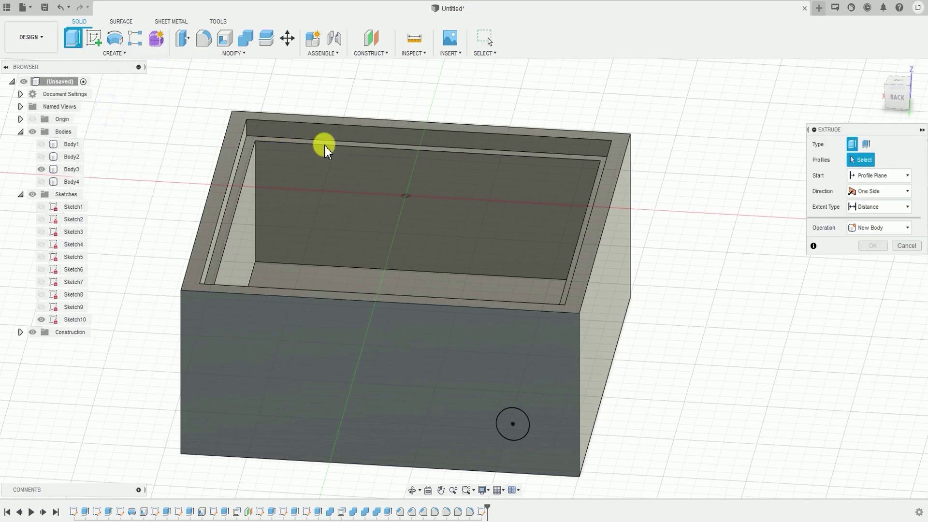
left_click(516, 431)
middle_click_drag(431, 315, 442, 256)
type("-10")
key("Return")
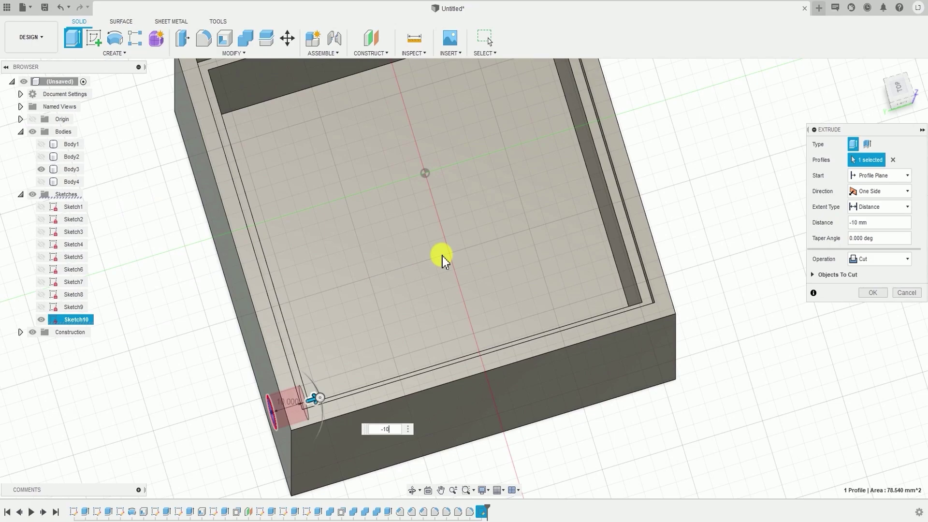
middle_click_drag(384, 278, 338, 284, "shift")
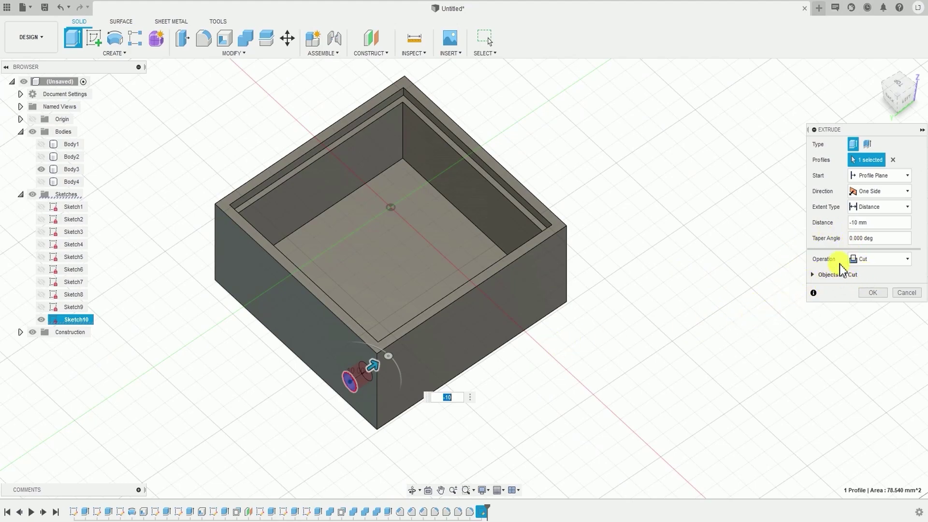
scroll(674, 312, "up", 4)
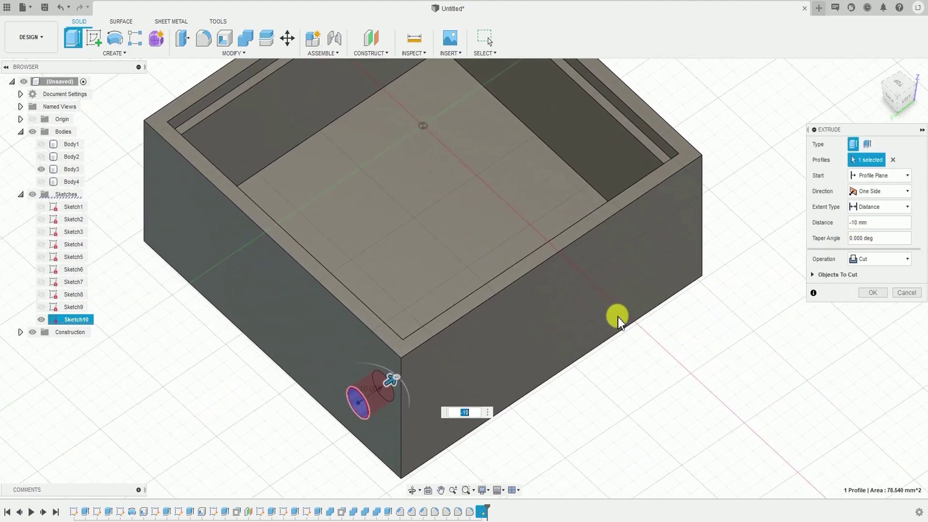
left_click(872, 293)
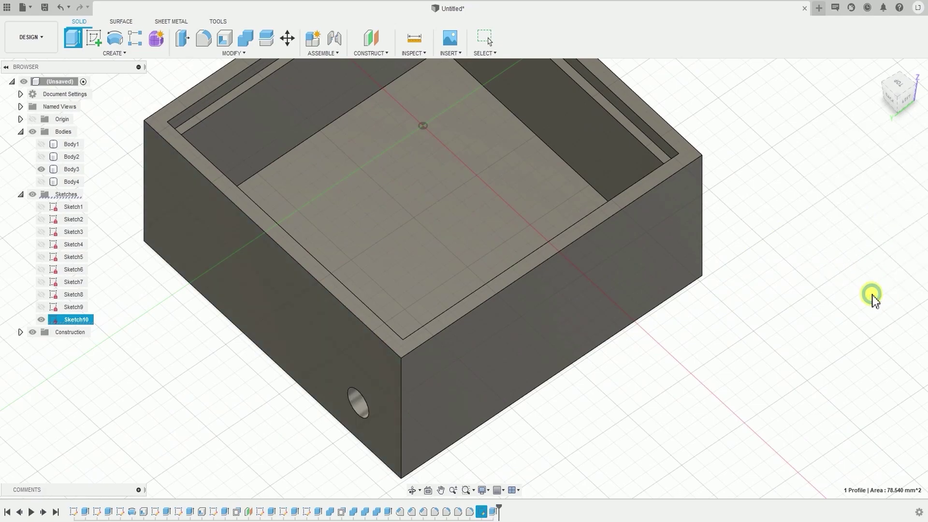
left_click(481, 288)
middle_click_drag(481, 288, 365, 429, "shift")
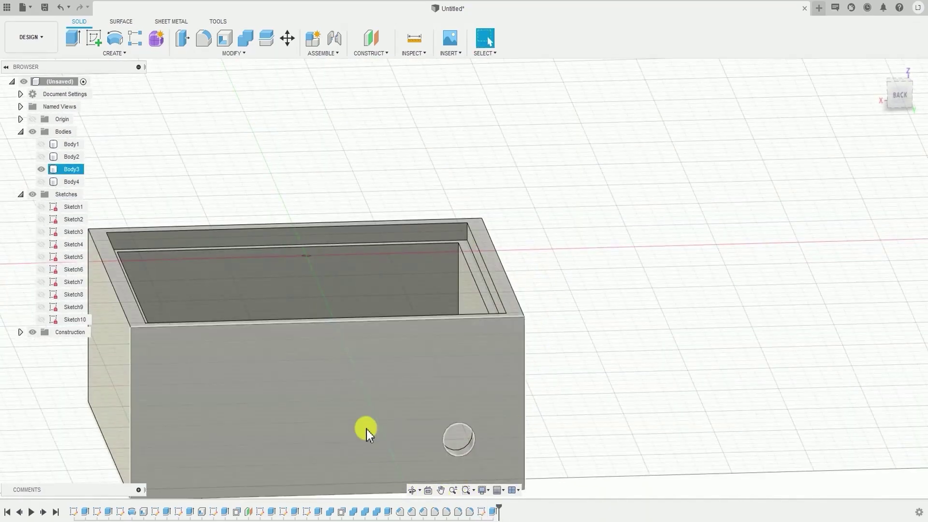
middle_click_drag(425, 364, 457, 329, "shift")
left_click_drag(440, 352, 430, 380)
key("Escape")
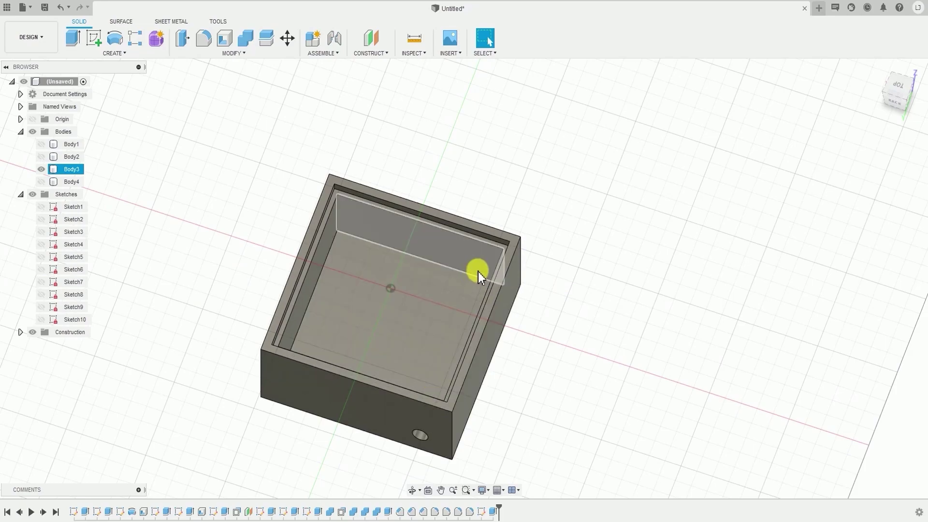
scroll(468, 332, "down", 3)
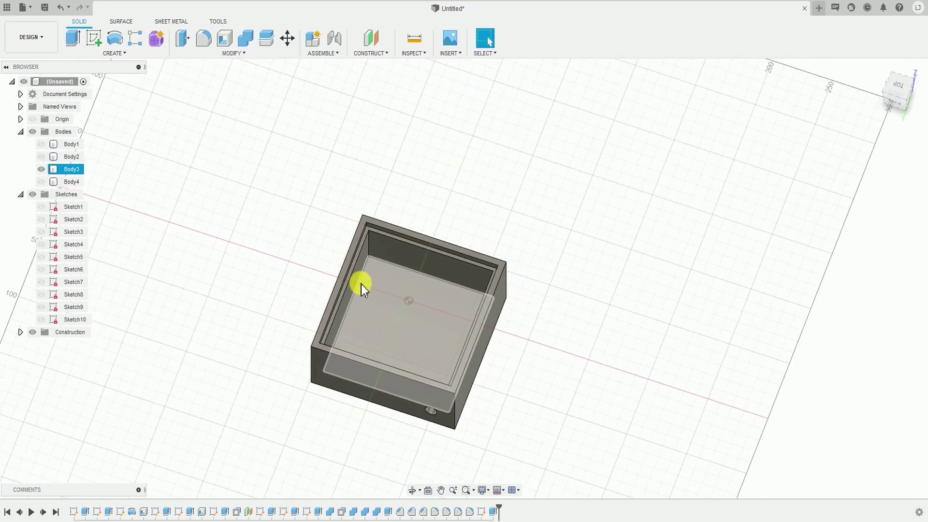
Step: Show Body1, Body2 and Body4 together with Body3 so the whole assembly is displayed
left_click(44, 144)
left_click(41, 156)
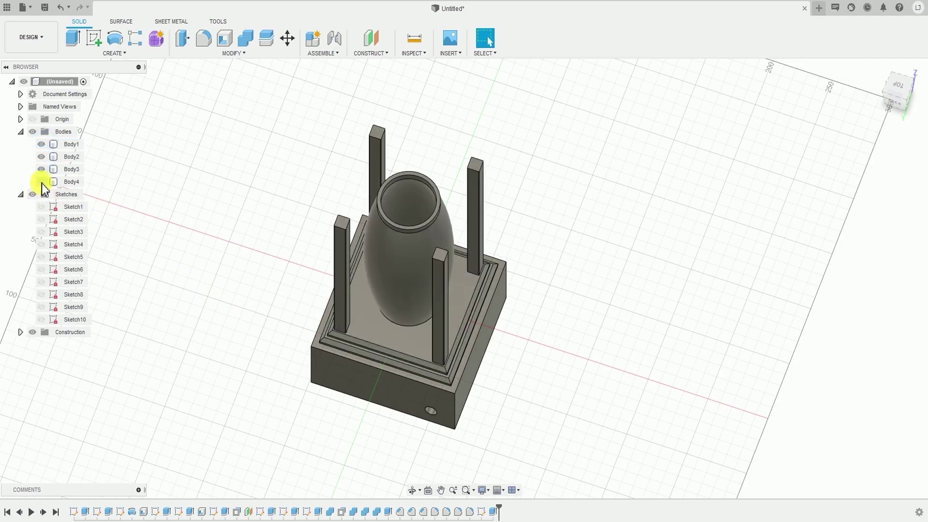
left_click(41, 182)
left_click(359, 283)
middle_click_drag(332, 253, 313, 233, "shift")
middle_click_drag(518, 201, 425, 230, "shift")
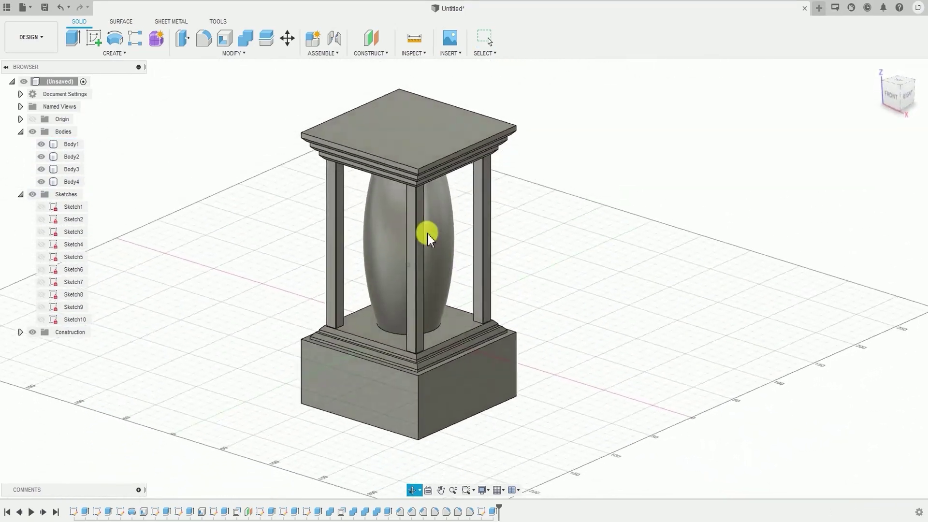
left_click(453, 241)
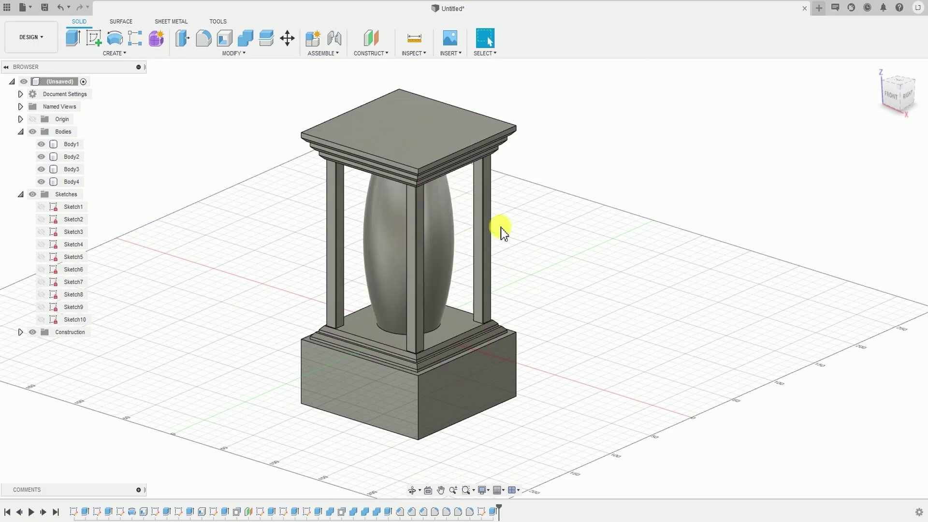
Step: Examine the assembled model from above and below, highlighting Body1, Body2, Body3 and Body4 one after another
middle_click_drag(501, 228, 497, 211, "shift")
scroll(421, 176, "up", 3)
middle_click_drag(436, 213, 503, 169, "shift")
middle_click_drag(405, 128, 428, 206, "shift")
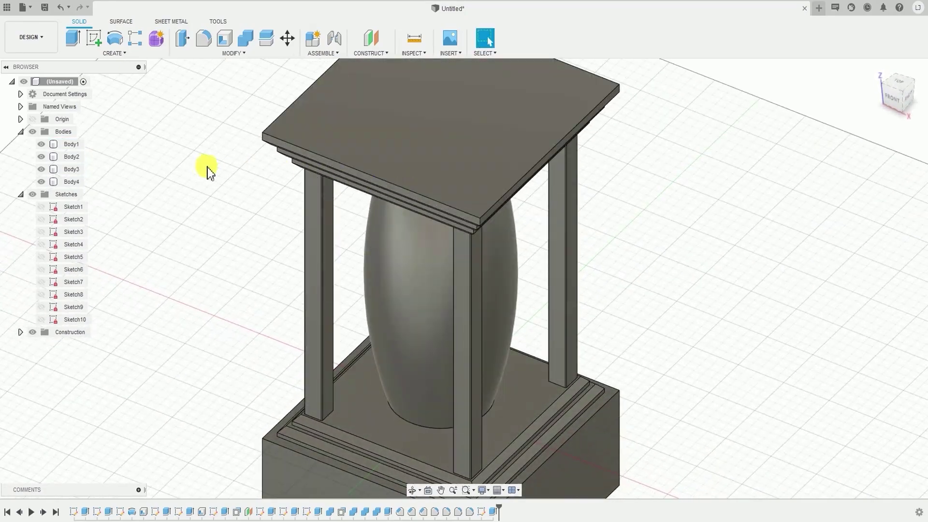
middle_click_drag(466, 271, 491, 245)
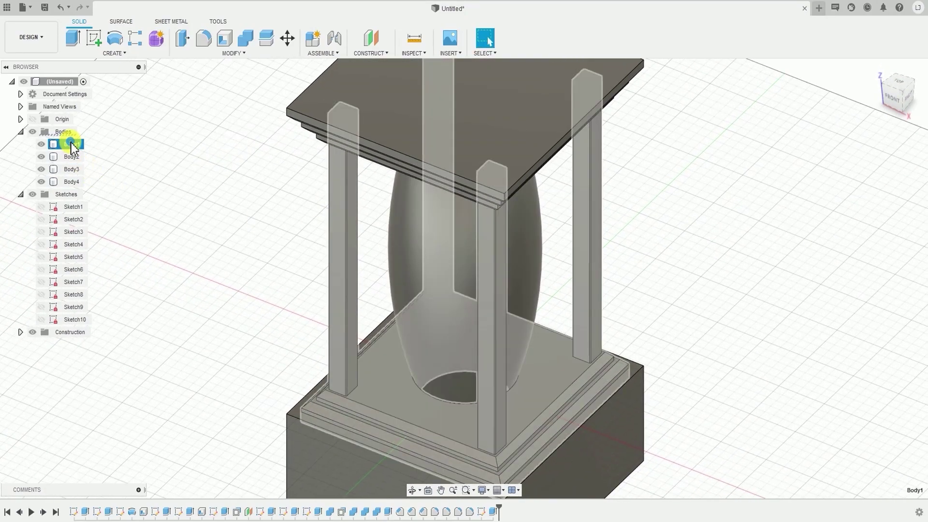
left_click(77, 144)
left_click(75, 159)
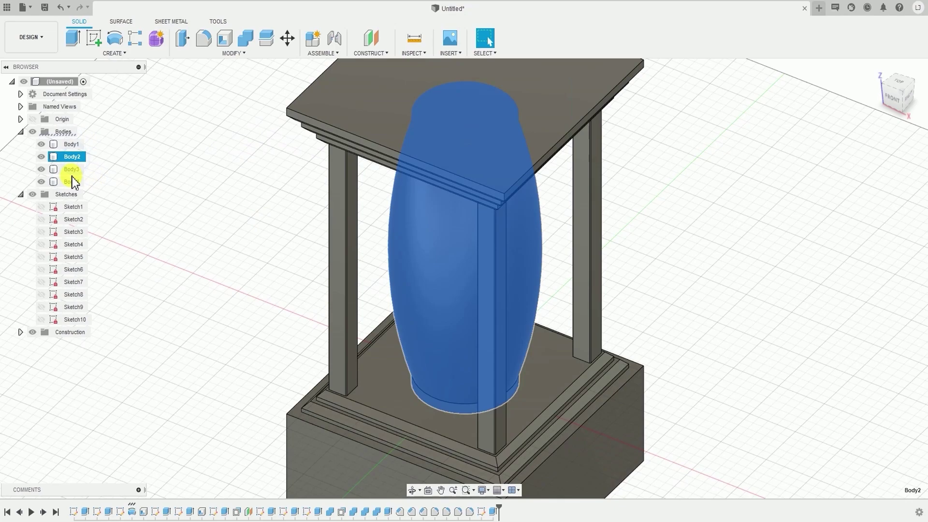
left_click(73, 169)
left_click(74, 183)
scroll(361, 239, "down", 4)
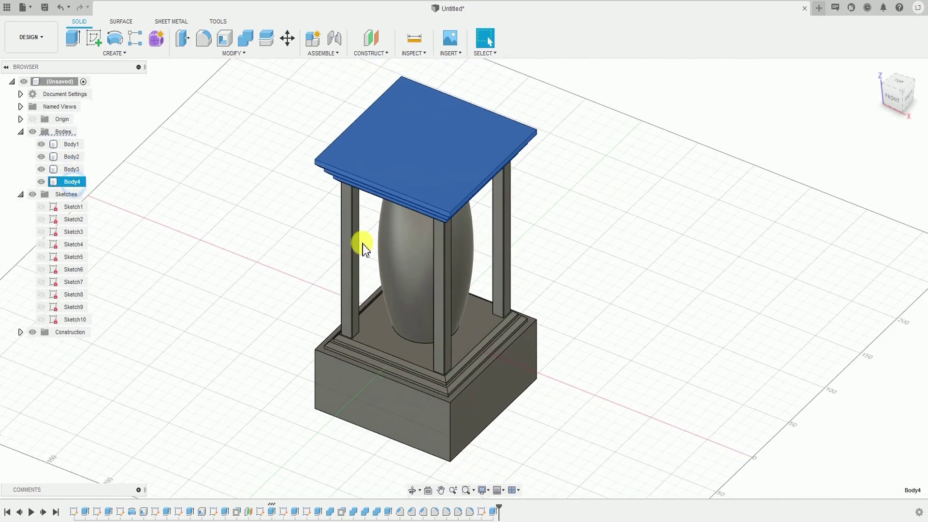
middle_click_drag(360, 239, 355, 157, "shift")
middle_click_drag(482, 121, 495, 129, "shift")
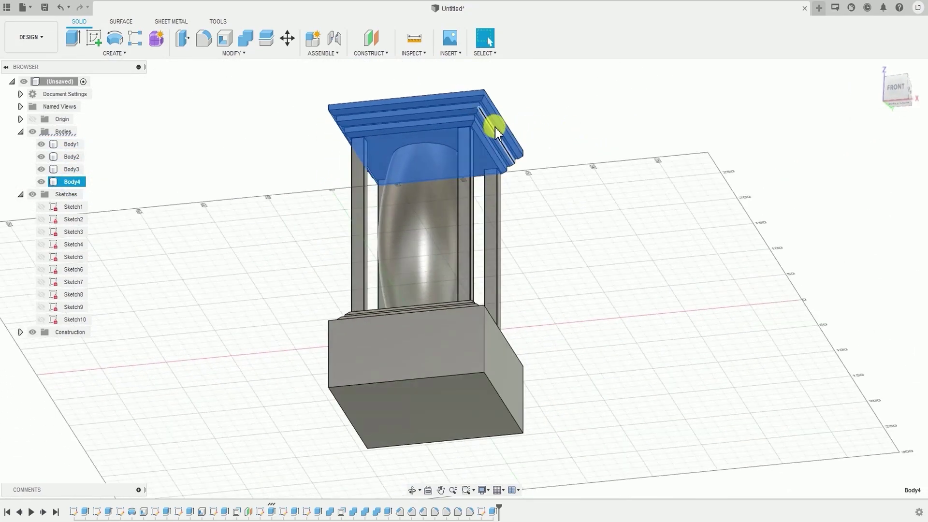
scroll(471, 127, "up", 5)
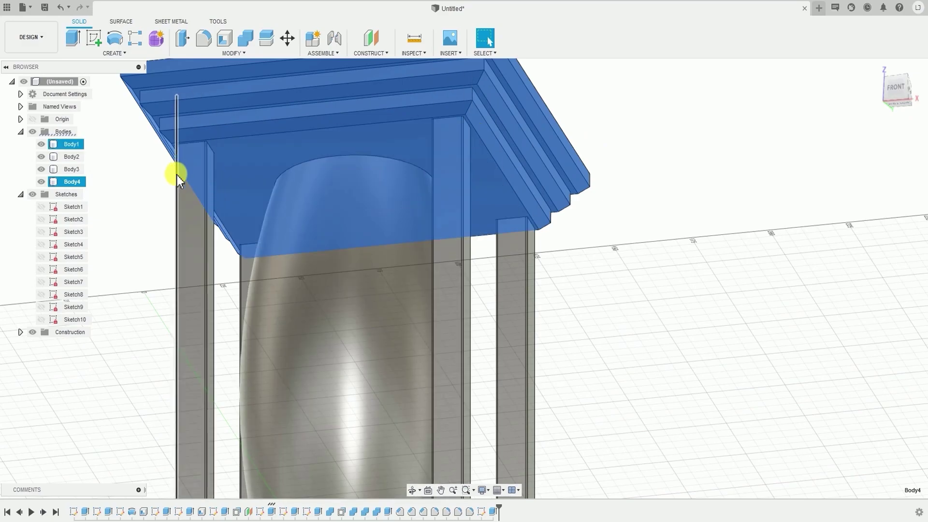
middle_click_drag(496, 210, 547, 252)
scroll(493, 194, "down", 6)
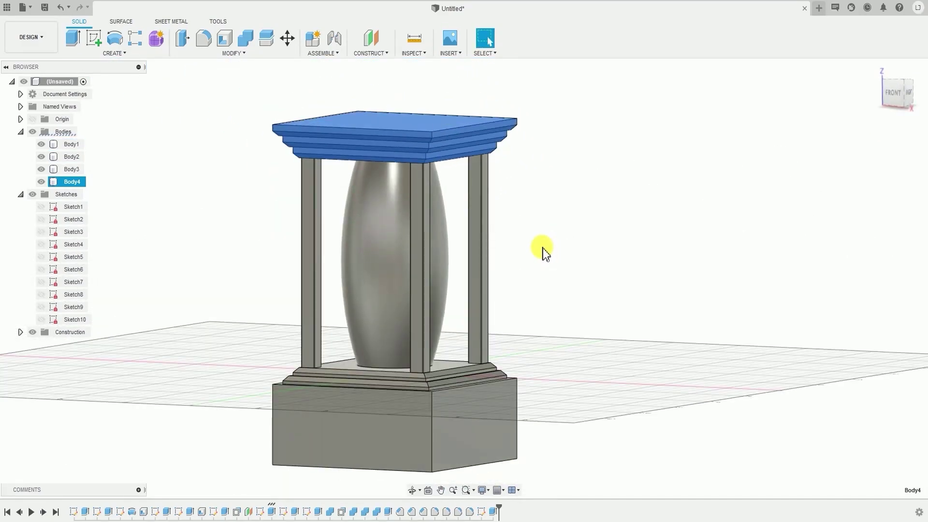
left_click(581, 190)
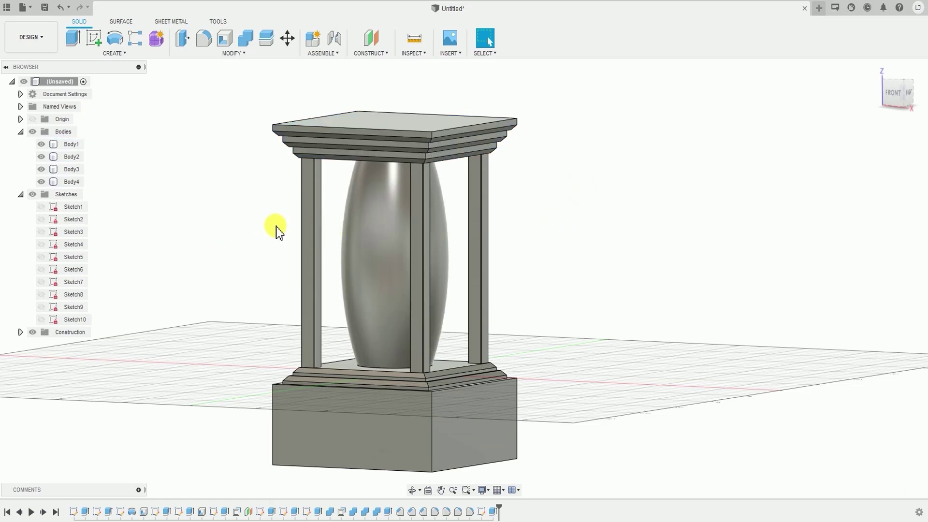
Step: Hide and show Body1 repeatedly to examine how the columned base fits between the roof, barrel and box
middle_click_drag(375, 246, 349, 238, "shift")
scroll(285, 208, "up", 2)
middle_click_drag(285, 209, 321, 199)
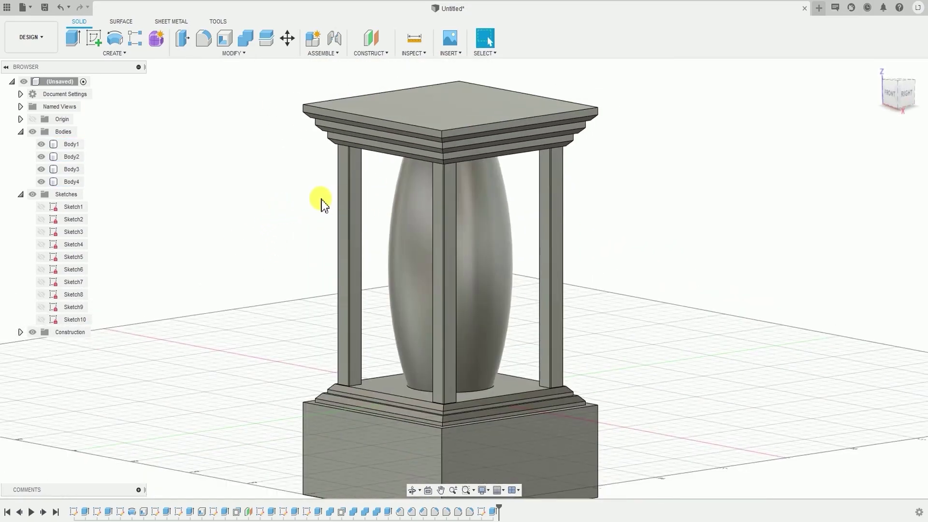
left_click(45, 145)
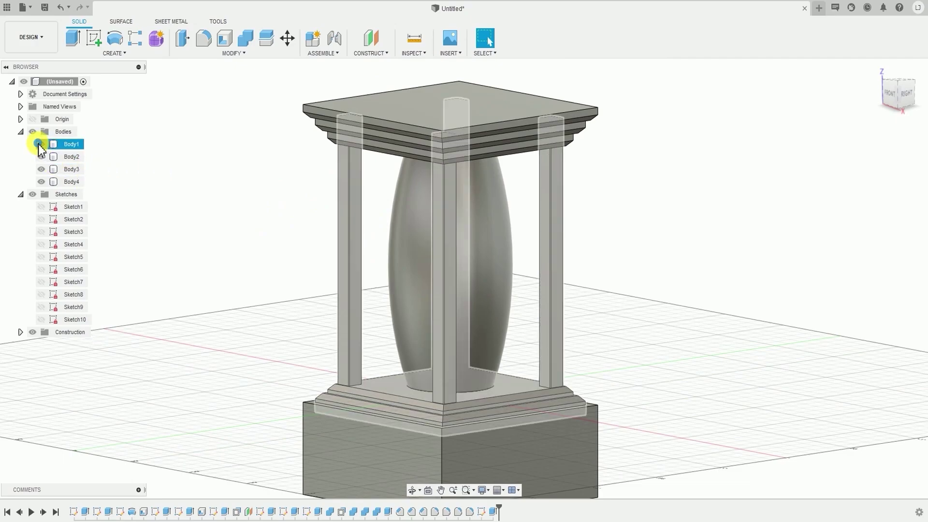
left_click(39, 144)
left_click(40, 144)
left_click(41, 145)
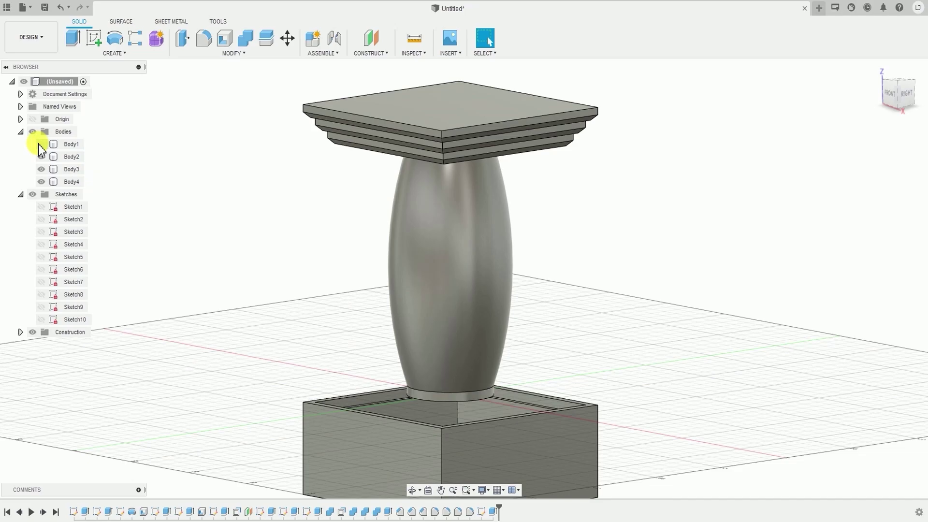
left_click(40, 144)
middle_click_drag(263, 189, 295, 163, "shift")
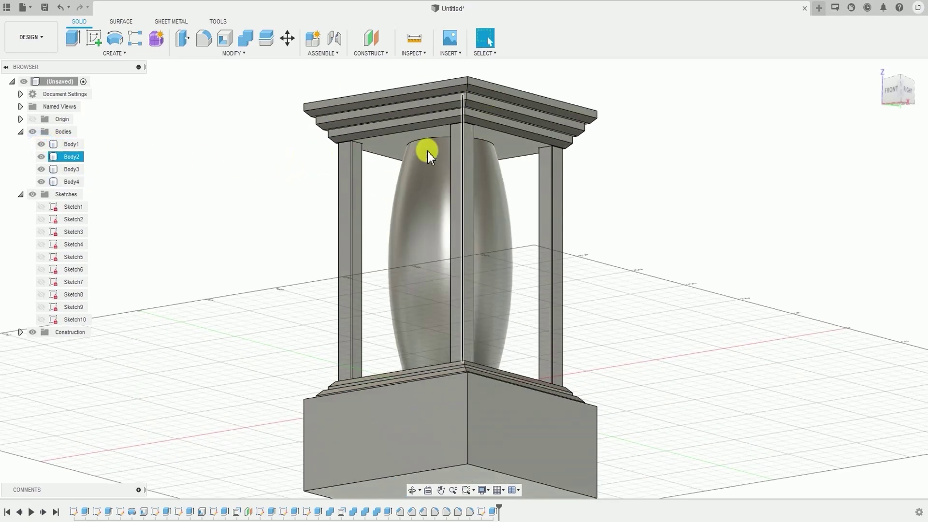
middle_click_drag(394, 213, 411, 187, "shift")
scroll(410, 187, "up", 3)
scroll(410, 186, "down", 5)
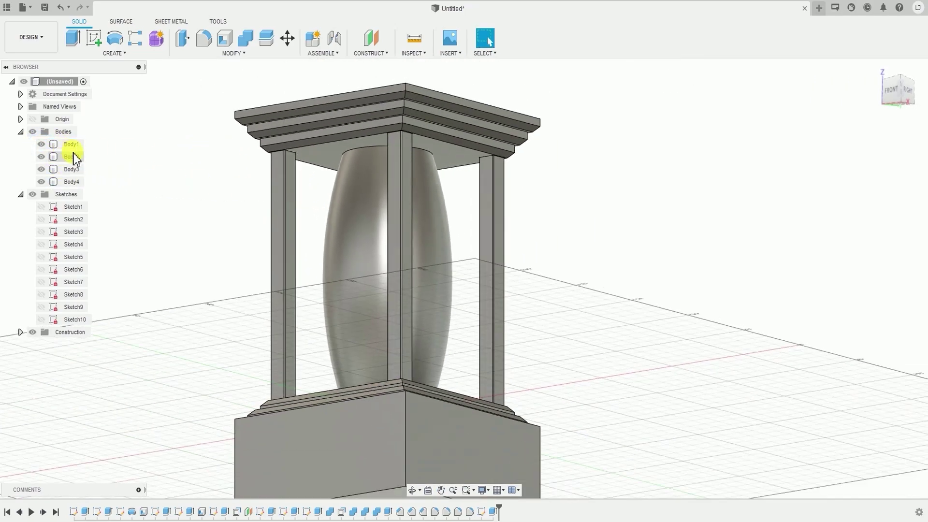
scroll(230, 190, "up", 2)
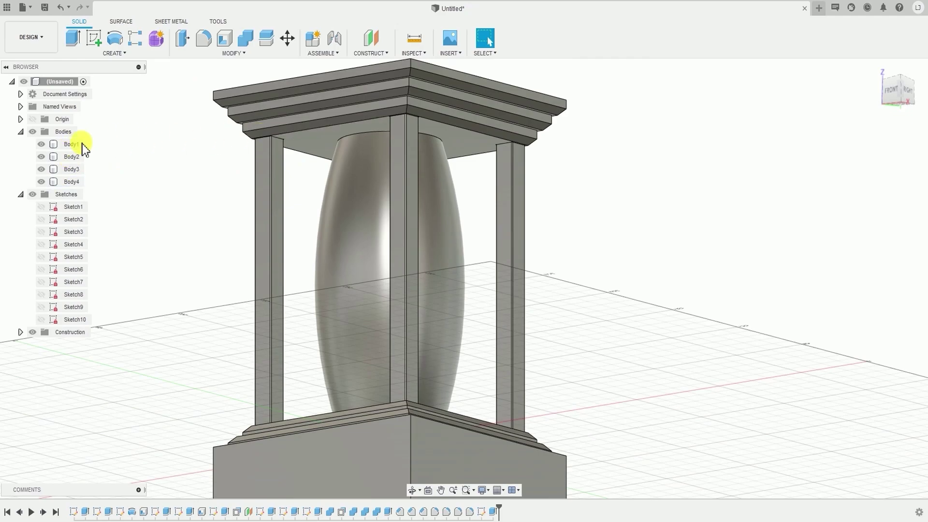
left_click(41, 144)
left_click(41, 144)
Step: Examine the contact areas where the roof, columns, barrel-shaped body and box meet, from above and below
left_click(332, 121)
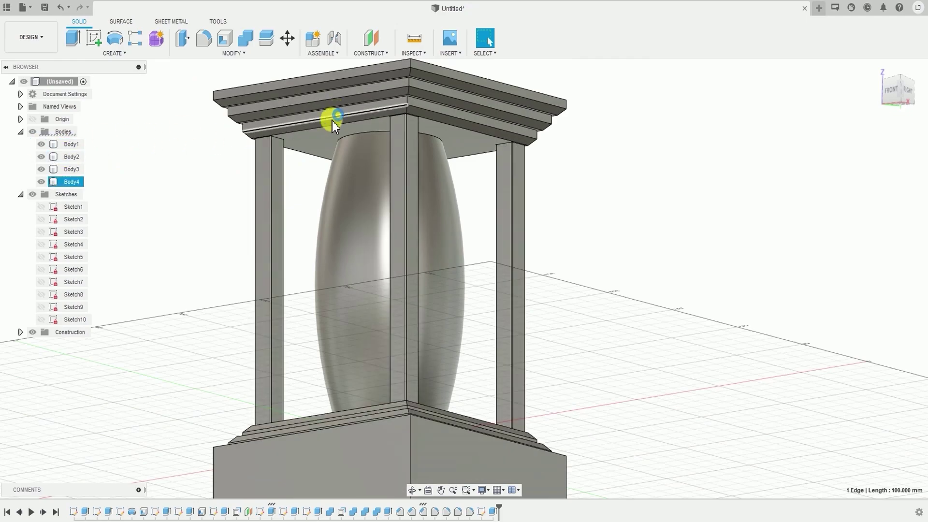
middle_click_drag(332, 158, 335, 191)
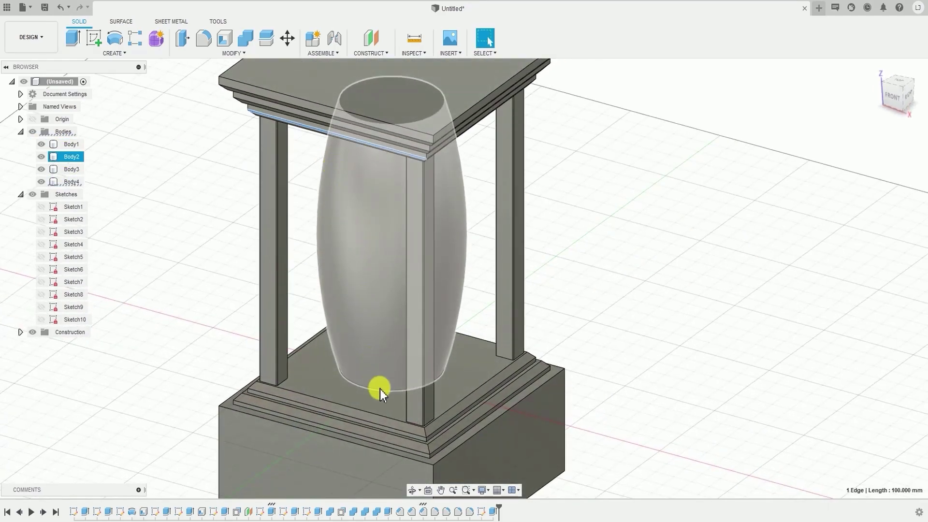
left_click(365, 323)
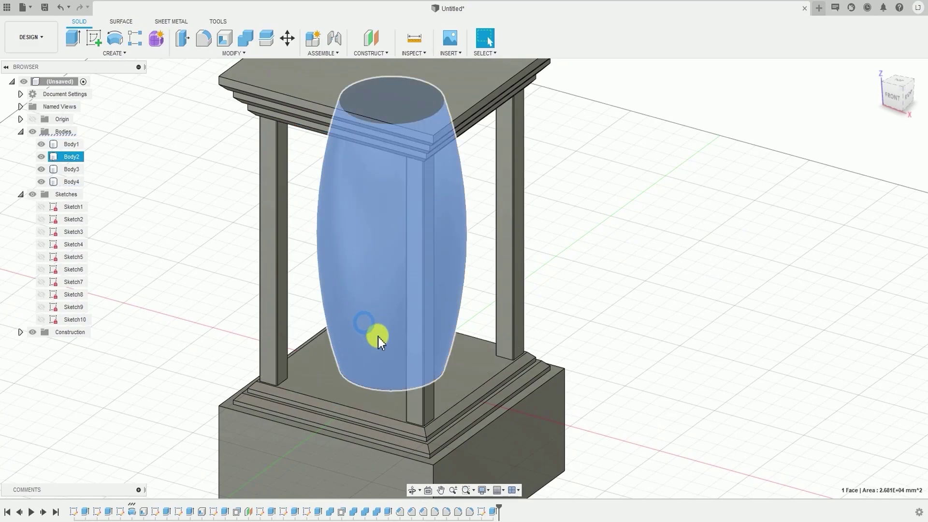
middle_click_drag(378, 337, 351, 265)
left_click(351, 411)
middle_click_drag(333, 355, 328, 308)
scroll(340, 388, "down", 3)
scroll(327, 153, "up", 5)
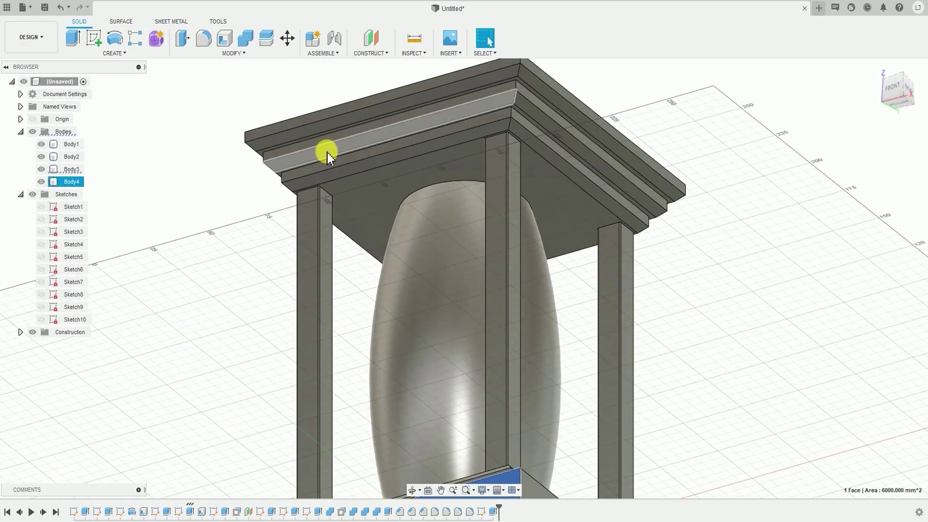
scroll(327, 153, "up", 3)
middle_click_drag(375, 224, 332, 182)
scroll(331, 183, "down", 3)
scroll(366, 126, "down", 3)
scroll(366, 128, "up", 3)
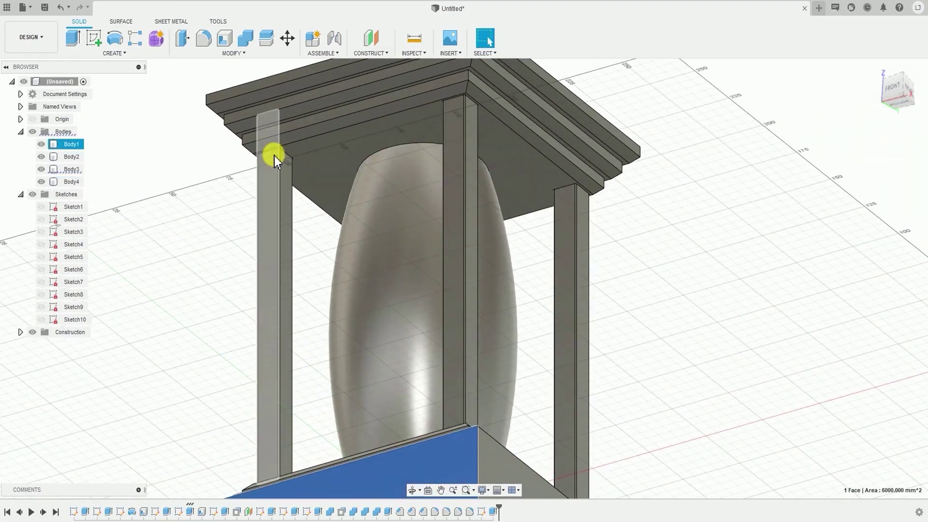
scroll(274, 160, "up", 1)
Step: Hide Body1 and select the inner side faces of the first column pocket on the underside of the roof
left_click(41, 144)
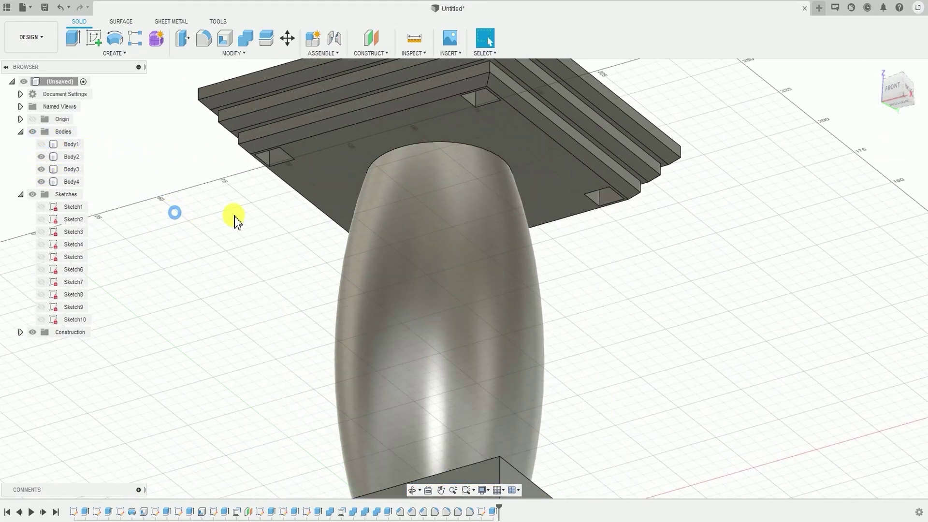
middle_click_drag(234, 216, 295, 219, "shift")
scroll(269, 155, "up", 3)
left_click(276, 170)
middle_click_drag(299, 117, 314, 201)
scroll(366, 166, "up", 3)
middle_click_drag(363, 182, 201, 148)
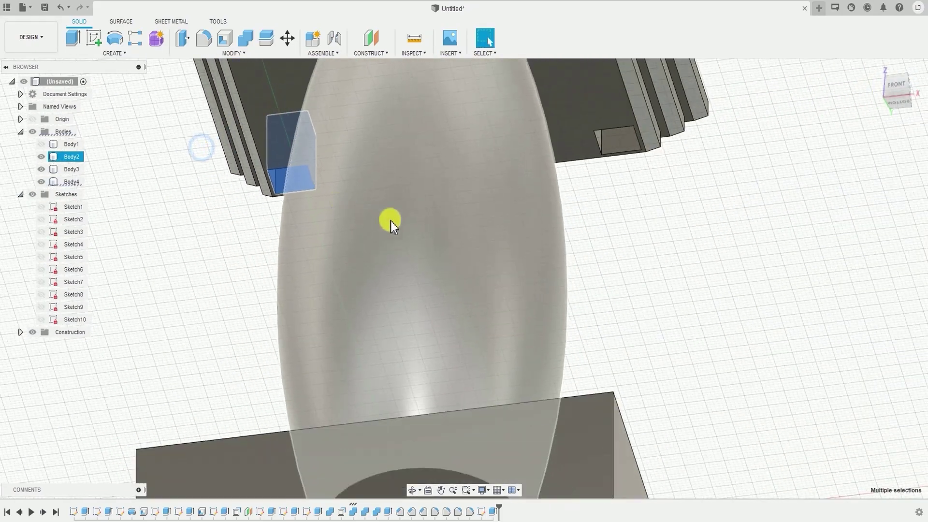
Step: Add the inner side faces of two more column pockets on the roof's underside to the selection
scroll(391, 221, "down", 4)
scroll(370, 216, "up", 3)
middle_click_drag(371, 215, 247, 169, "shift")
left_click(338, 182, "ctrl")
left_click(307, 191, "ctrl")
left_click(261, 177, "ctrl")
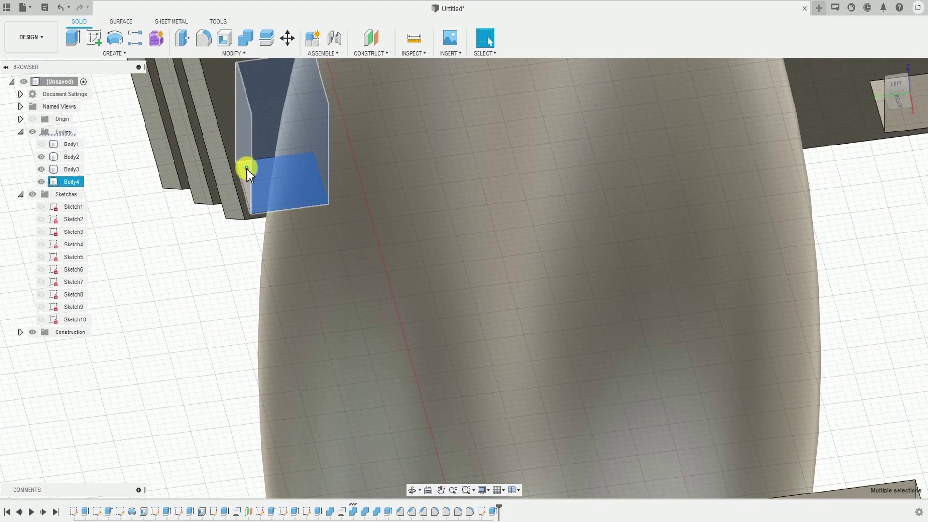
scroll(247, 169, "down", 6)
scroll(304, 207, "up", 6)
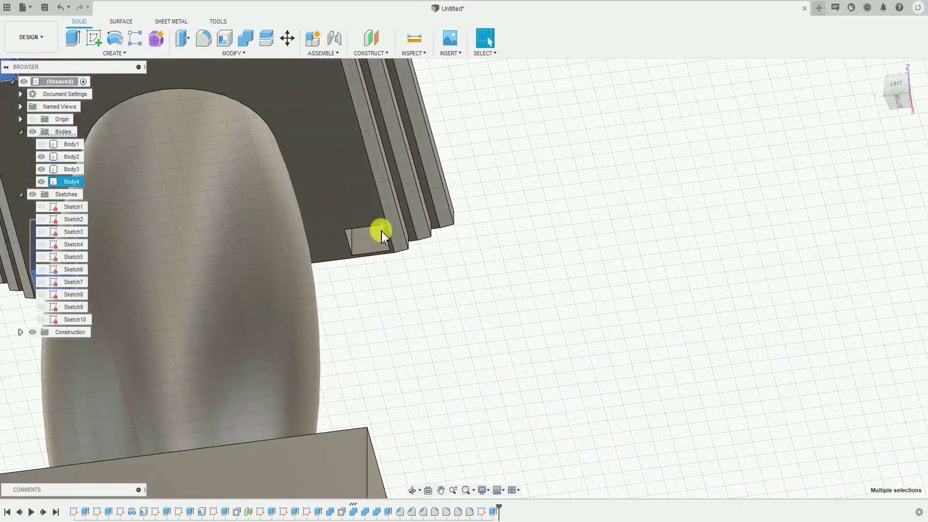
scroll(382, 231, "down", 3)
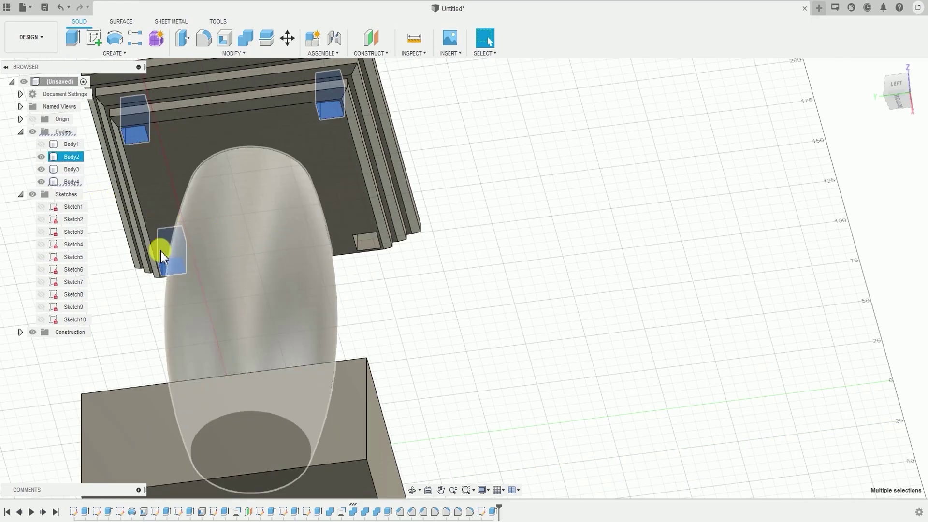
Step: Hide Body2 and Body3 so that only the roof body is displayed
left_click(42, 157)
left_click(42, 157)
left_click(41, 182)
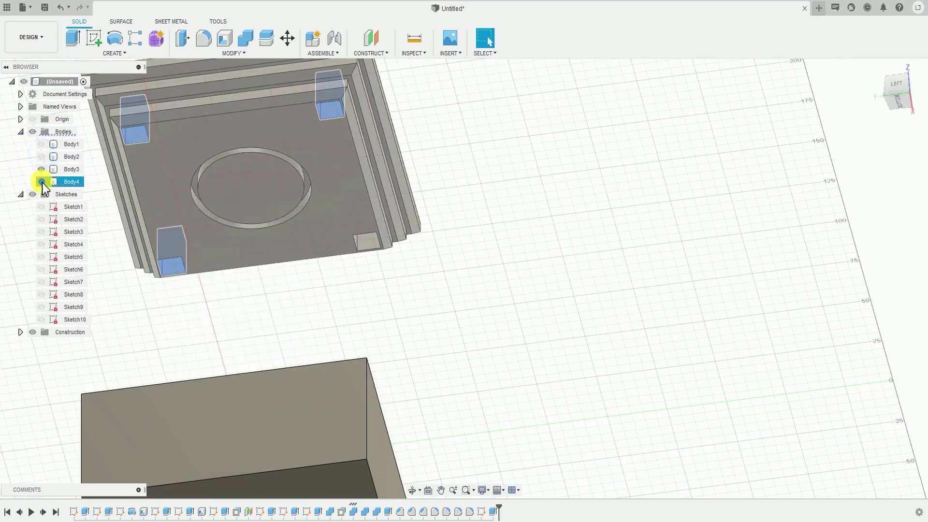
left_click(41, 182)
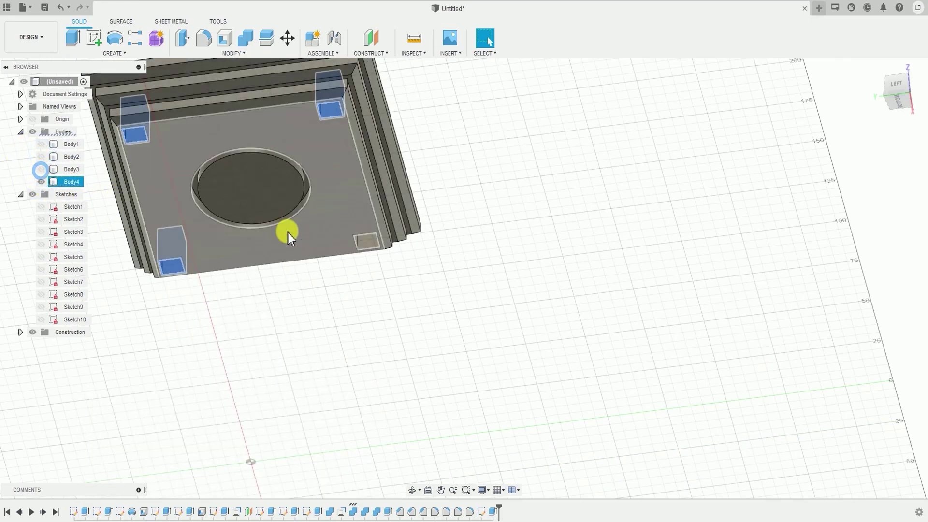
Step: Add the inner side faces of the remaining corner pocket of the roof to the selection
scroll(344, 280, "up", 5)
left_click(297, 265)
middle_click_drag(325, 245, 297, 154, "shift")
left_click(297, 151, "ctrl")
scroll(261, 179, "down", 10)
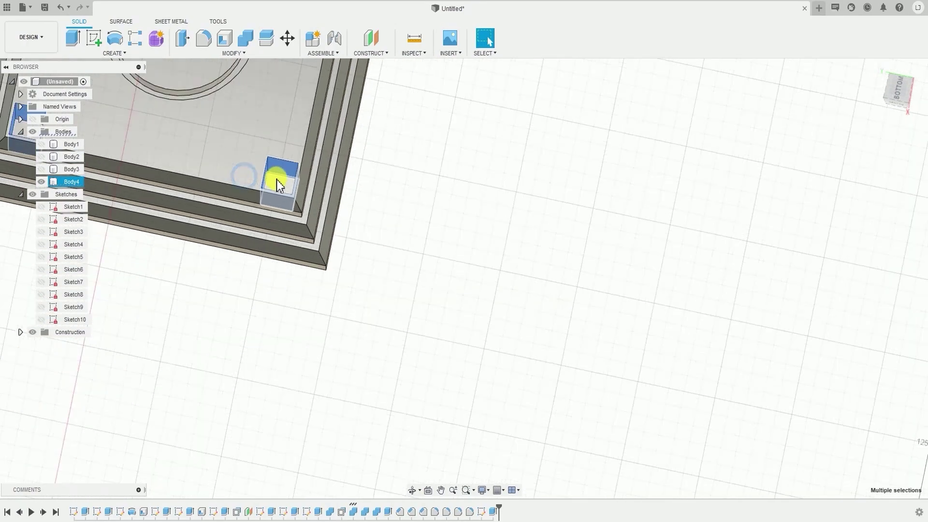
Step: Offset the 16 selected inner side faces of the roof's column pockets by -0.5 mm
left_click(232, 53)
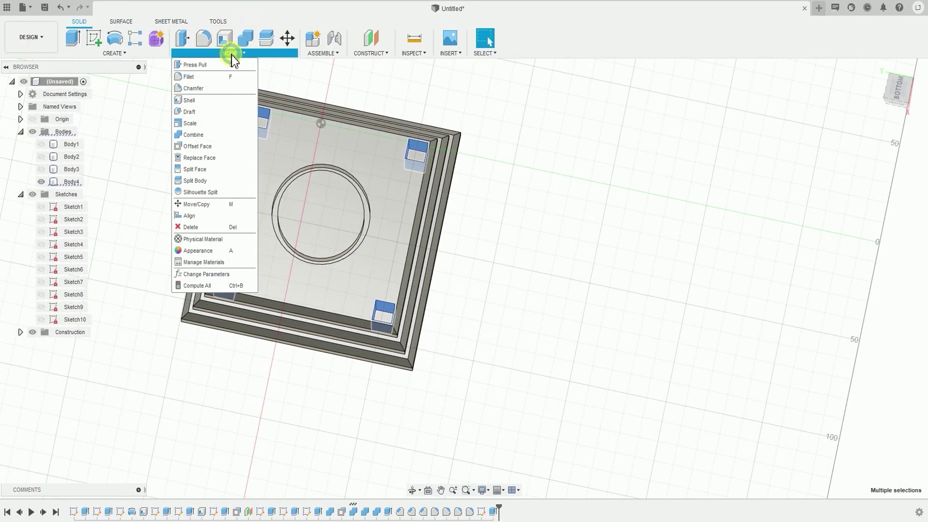
left_click(219, 66)
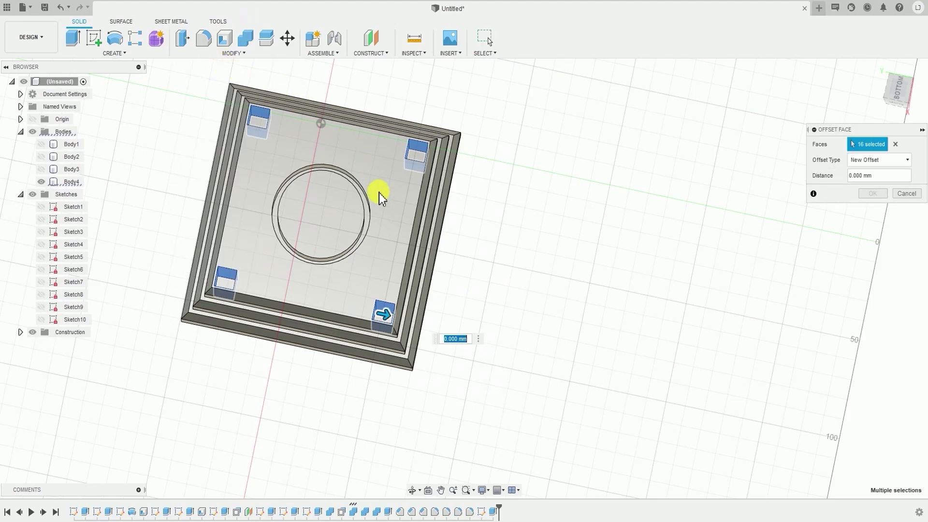
scroll(460, 326, "up", 3)
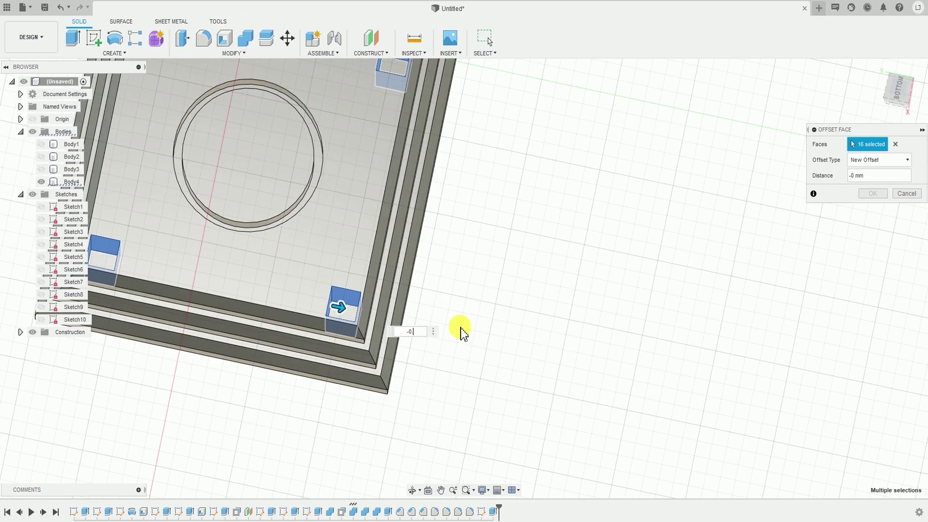
type("-0.5")
scroll(251, 273, "down", 5)
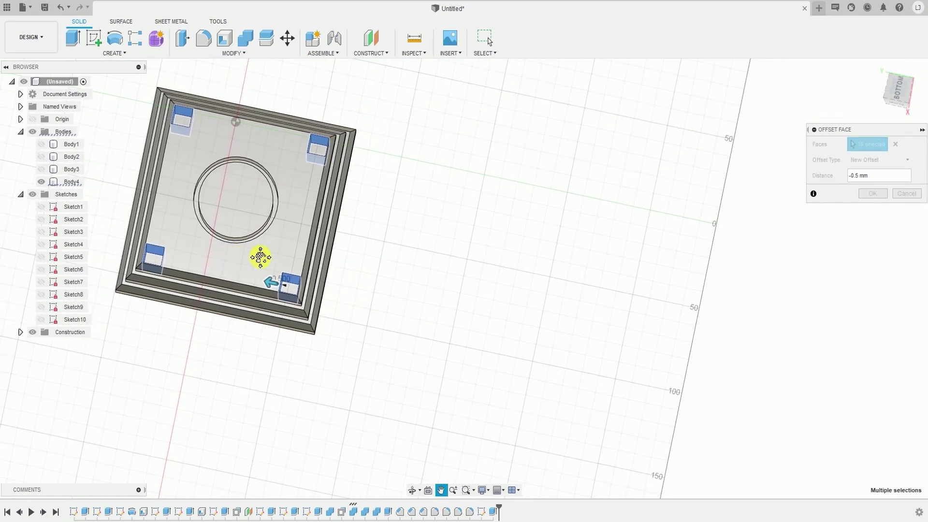
left_click(405, 311)
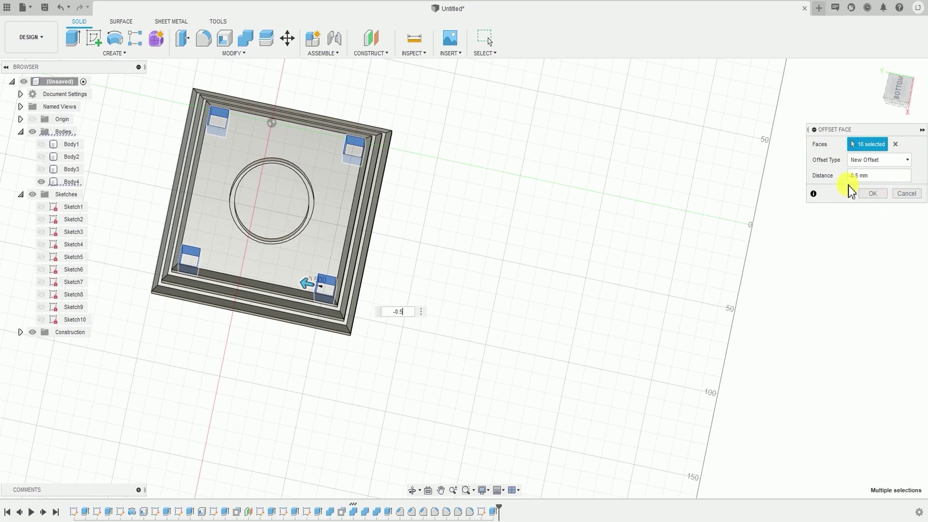
left_click(878, 194)
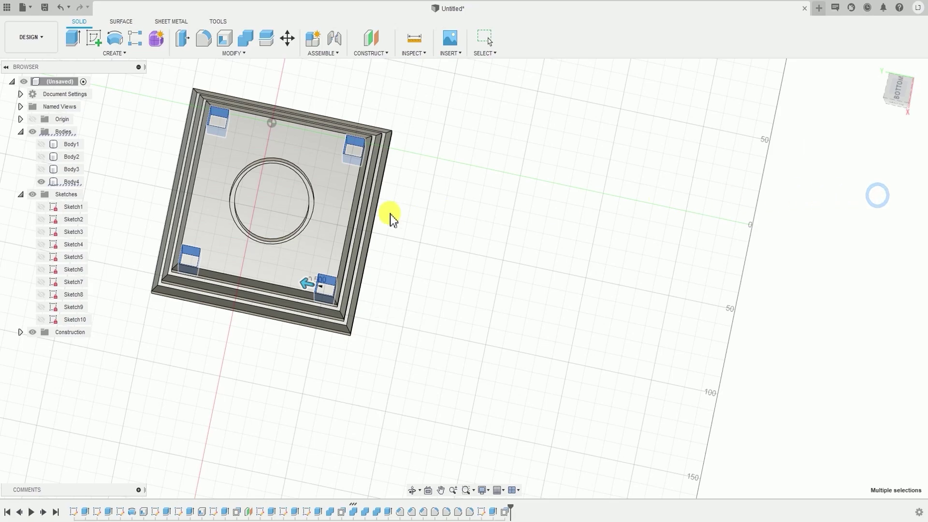
left_click(393, 202)
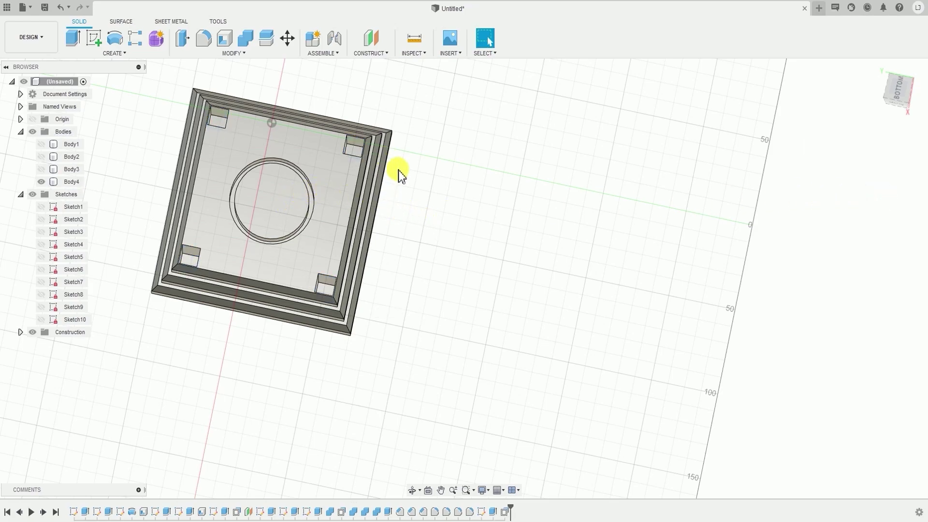
Step: Show Body1 and examine closely the clearance between a column and its pocket on the roof's underside
middle_click_drag(398, 170, 344, 252, "shift")
left_click(41, 144)
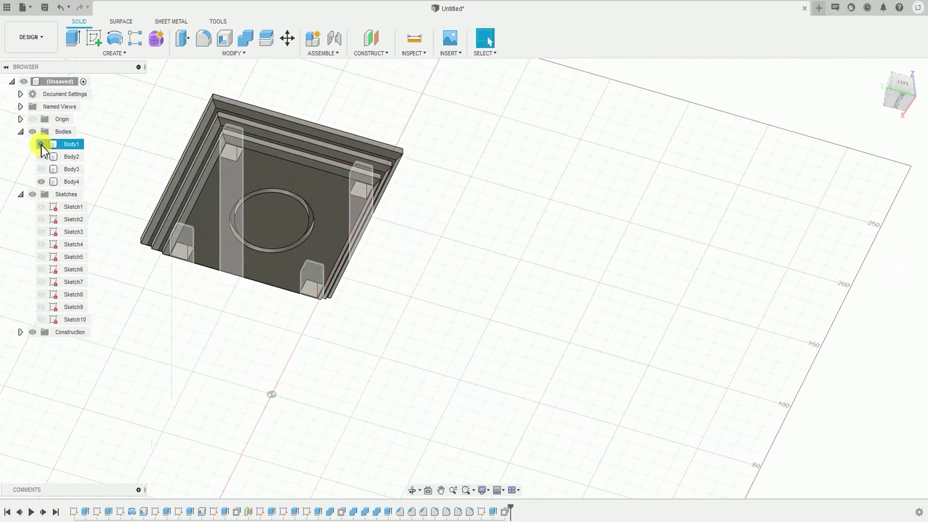
scroll(182, 145, "up", 5)
scroll(246, 233, "up", 3)
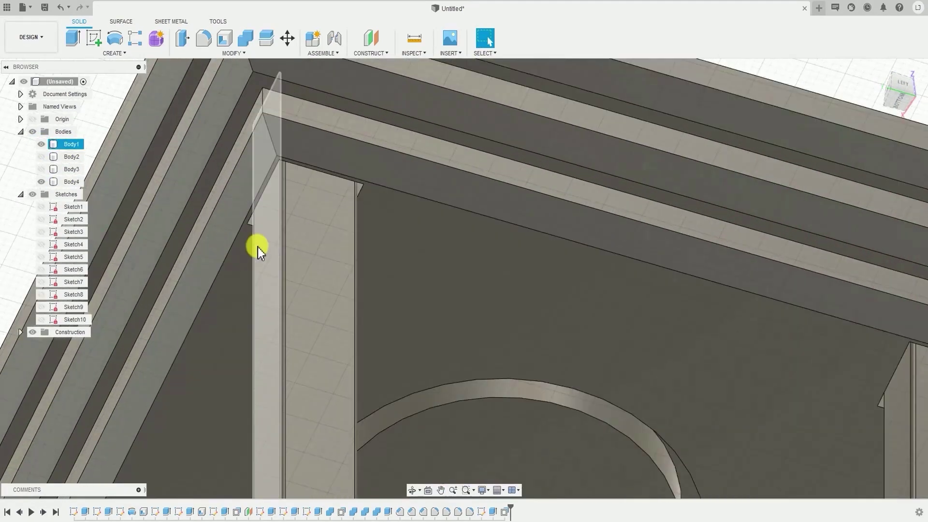
middle_click_drag(257, 247, 228, 218, "shift")
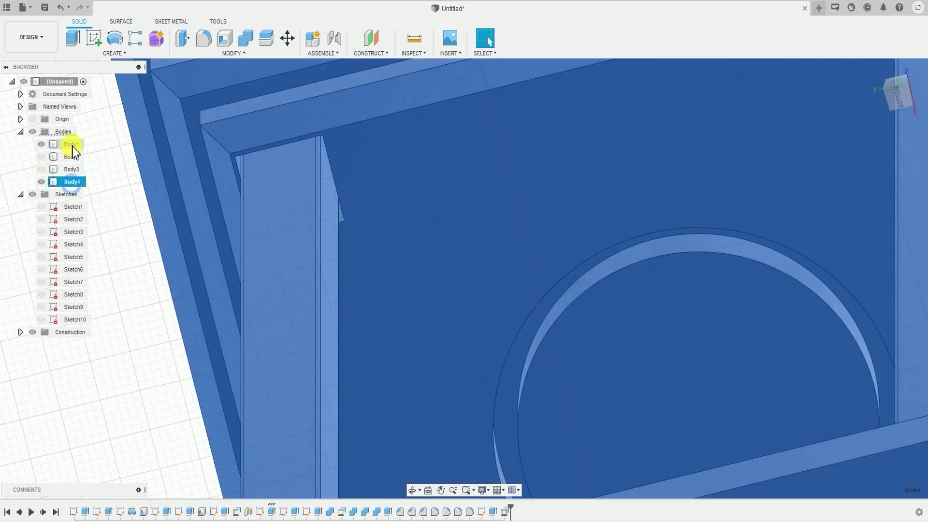
left_click(71, 144, "ctrl")
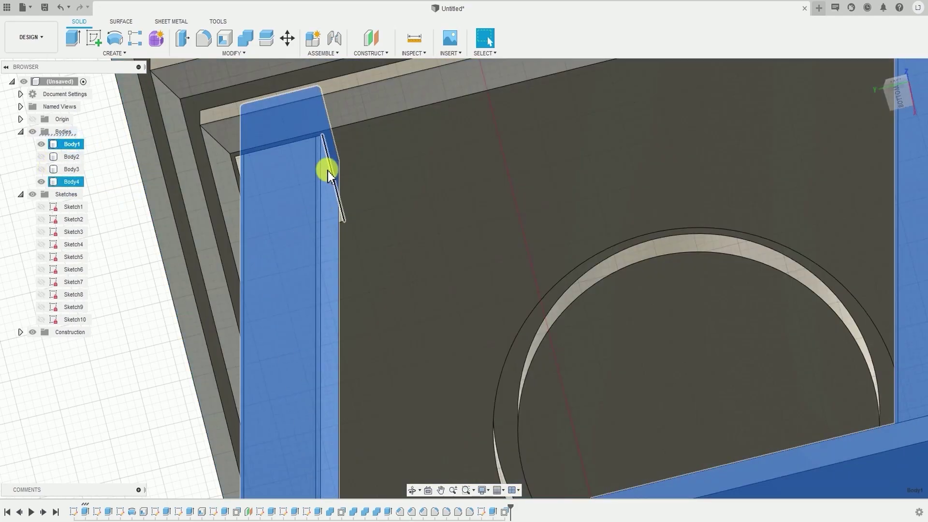
middle_click_drag(223, 173, 243, 179, "shift")
scroll(227, 233, "up", 3)
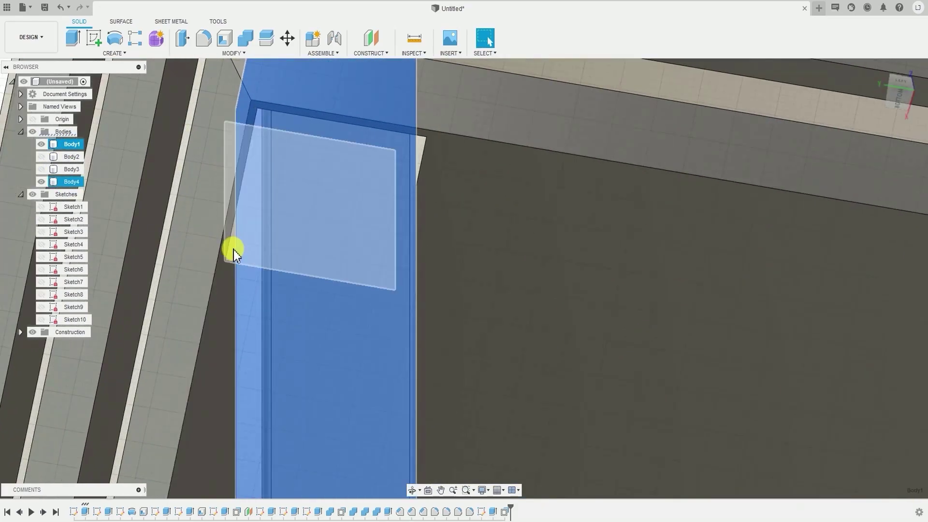
left_click(387, 234)
middle_click_drag(387, 233, 464, 131, "shift")
scroll(464, 133, "up", 3)
scroll(464, 132, "down", 5)
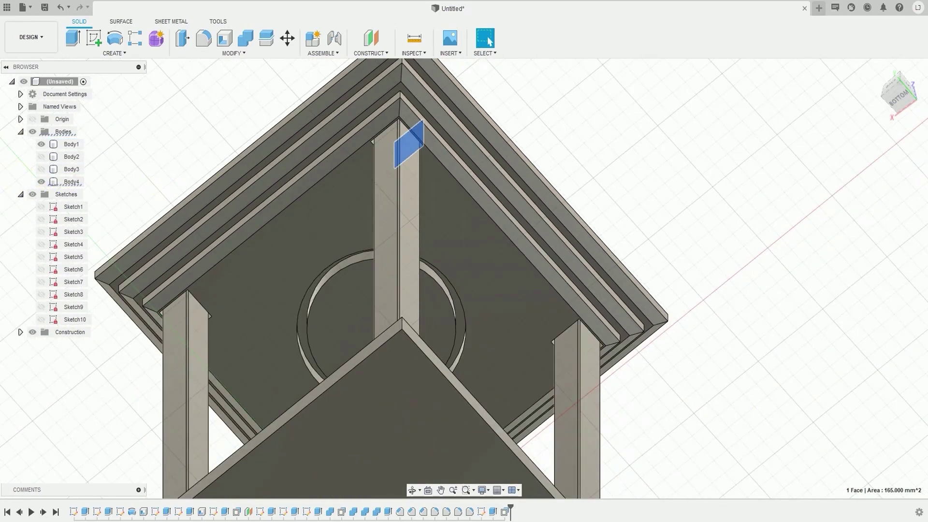
Step: Toggle the visibility of Body1 and Body4 to inspect how the columns fit into the roof from below and from the side
left_click(42, 144)
left_click(41, 144)
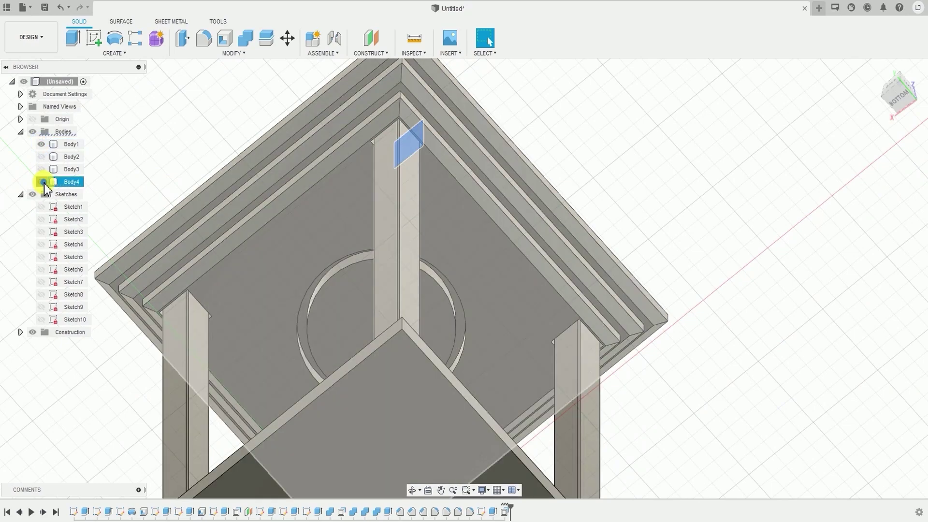
left_click(41, 182)
left_click(41, 182)
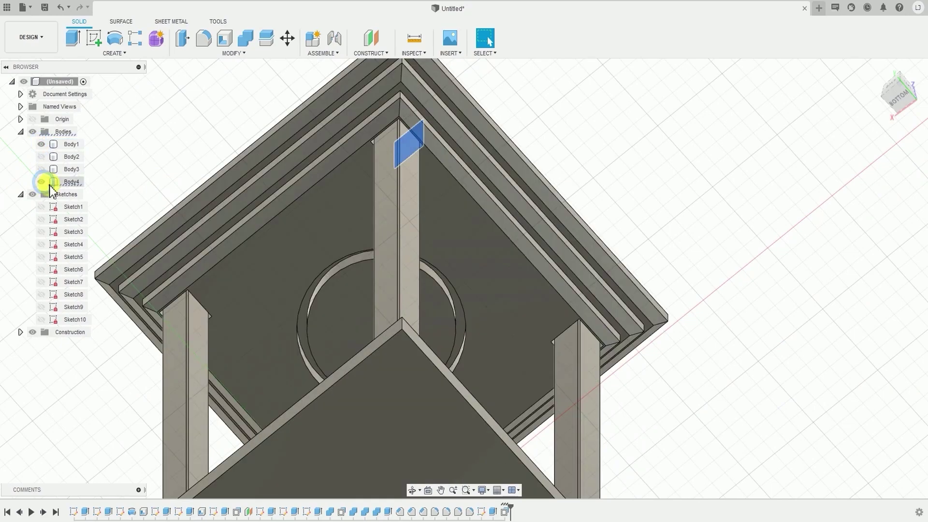
scroll(270, 160, "down", 2)
middle_click_drag(212, 225, 206, 187)
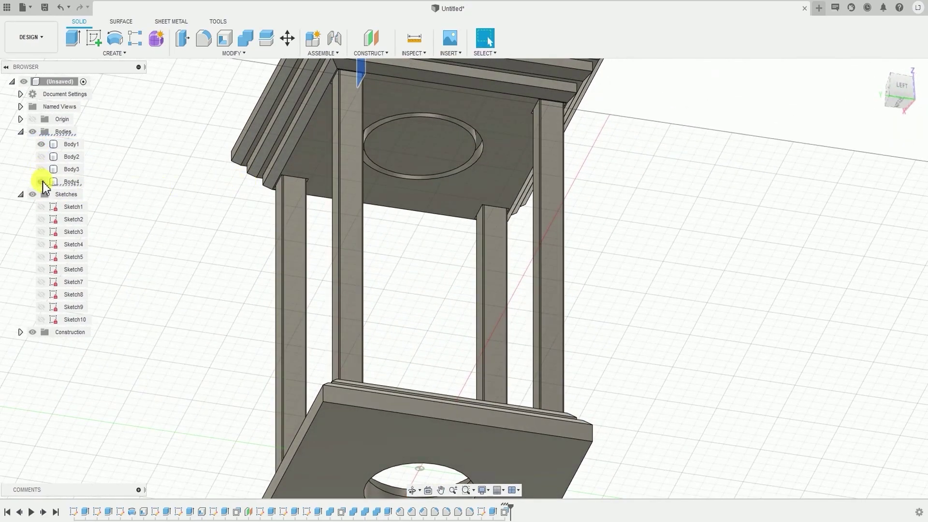
left_click(41, 144)
scroll(172, 188, "down", 3)
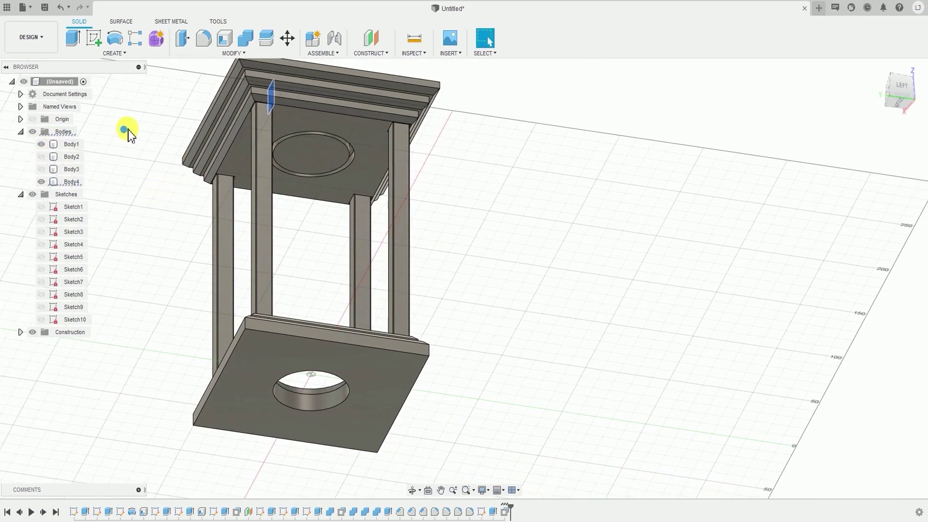
left_click(41, 144)
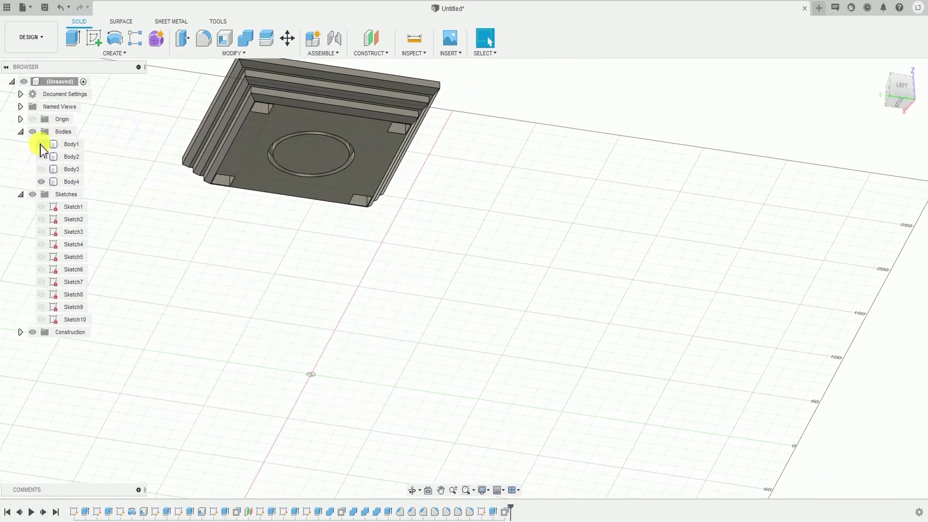
left_click(41, 144)
left_click(37, 144)
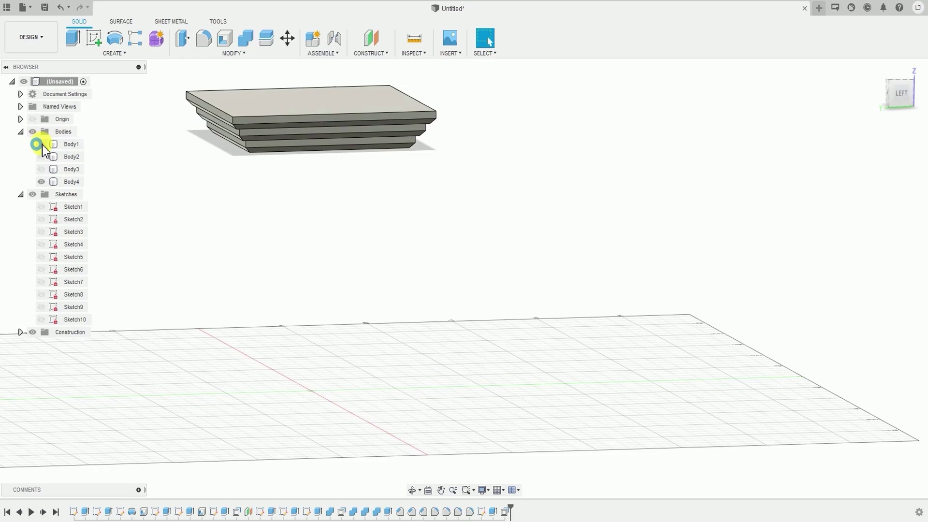
left_click(41, 144)
left_click(282, 122)
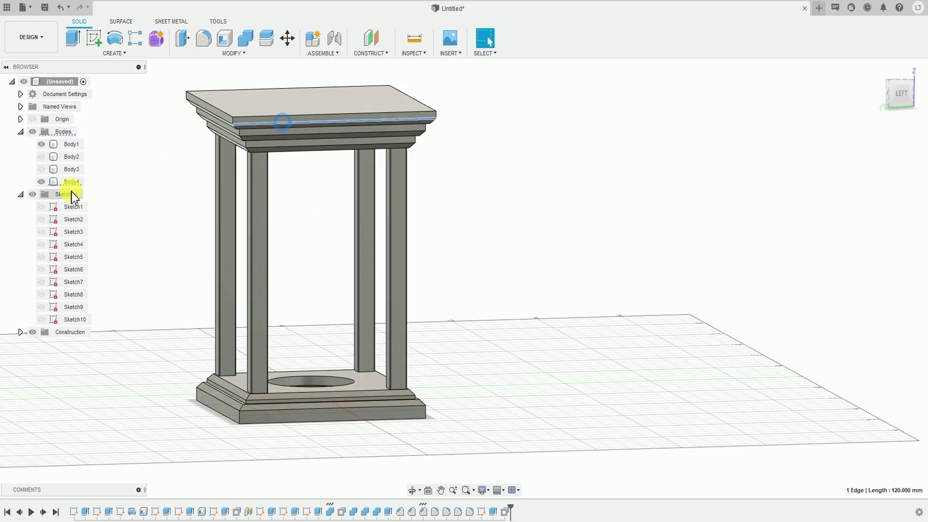
Step: Hide Body4 so that only the columned base is displayed, with its round recess in view
left_click(41, 182)
middle_click_drag(455, 240, 564, 276)
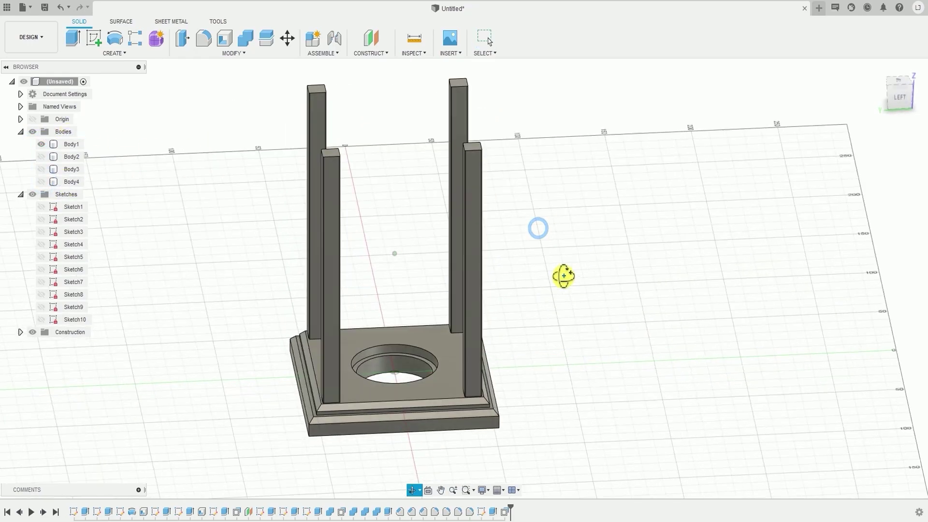
key("Escape")
scroll(456, 366, "up", 3)
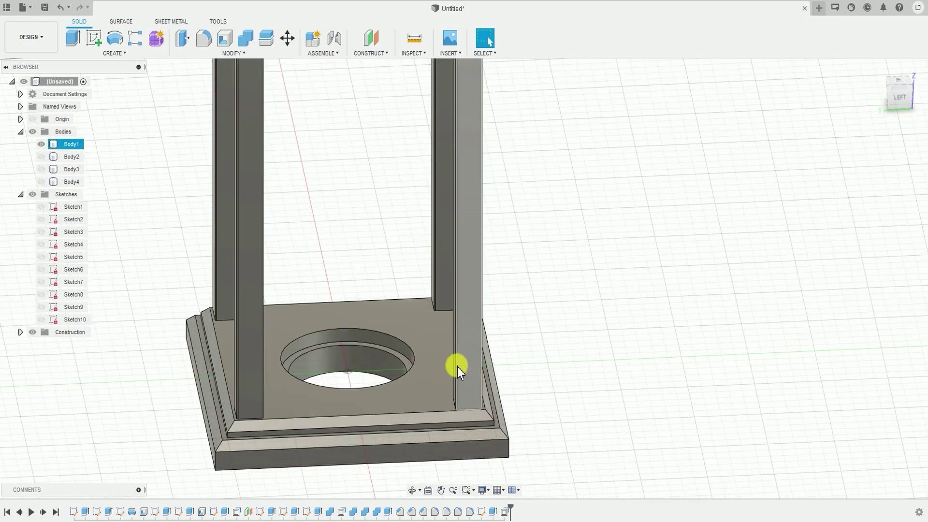
middle_click_drag(456, 367, 202, 134, "shift")
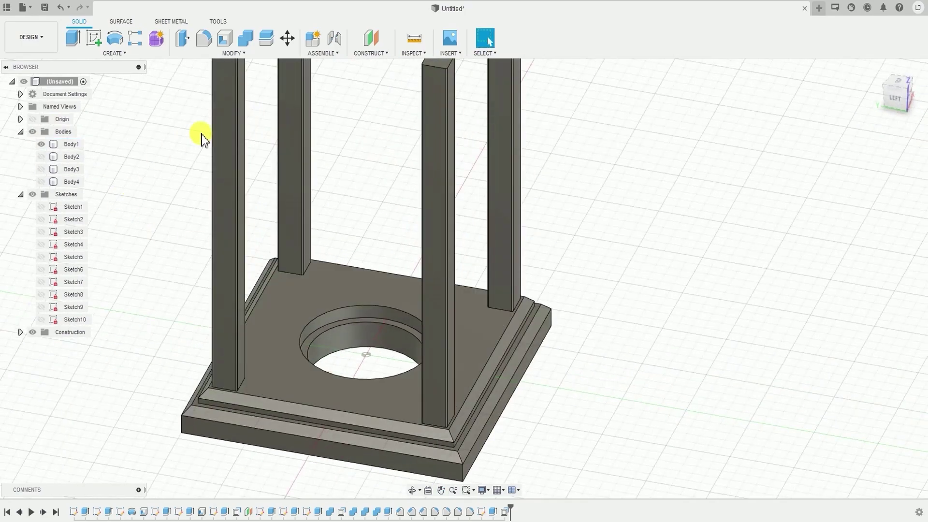
Step: Toggle the visibility of Body2 to examine how the barrel-shaped body sits in the base's round recess
left_click(67, 157)
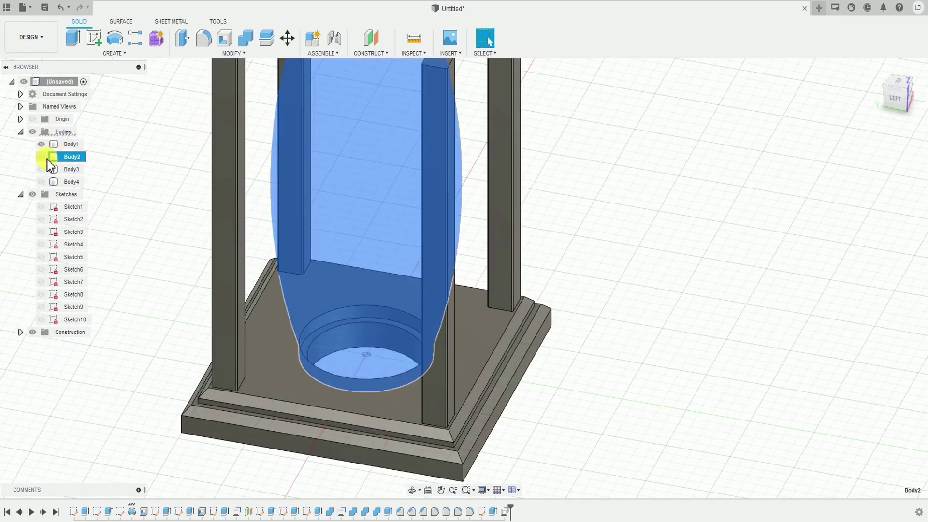
left_click(41, 157)
left_click(42, 156)
left_click(42, 156)
left_click(43, 157)
left_click(43, 156)
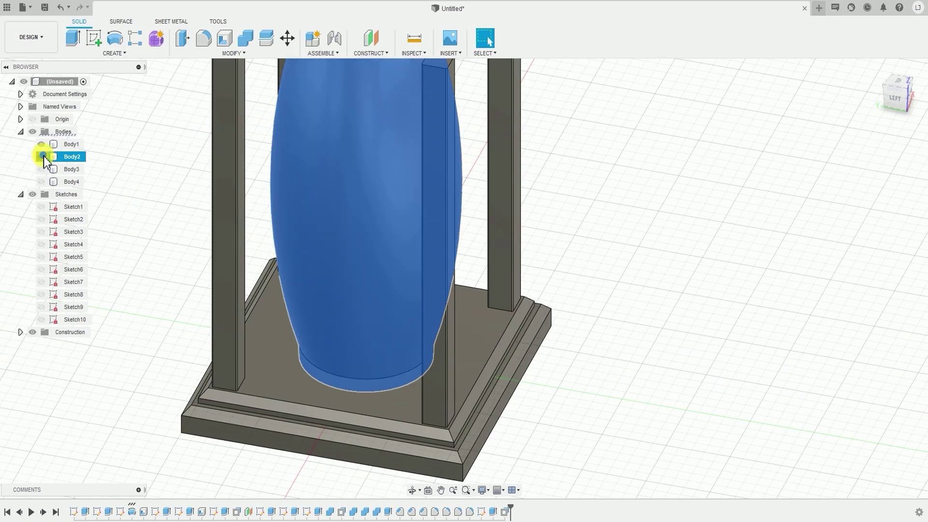
left_click(42, 156)
Step: Offset the cylindrical side face of the wider upper recess around the base's central hole by -0.5 mm
left_click(463, 355)
scroll(708, 357, "up", 5)
scroll(408, 138, "down", 5)
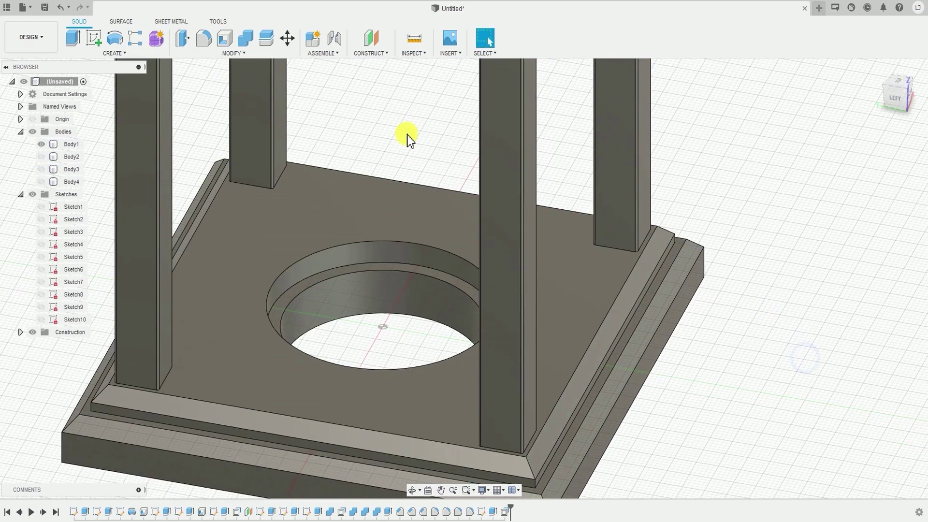
middle_click_drag(408, 138, 215, 60, "shift")
left_click(225, 53)
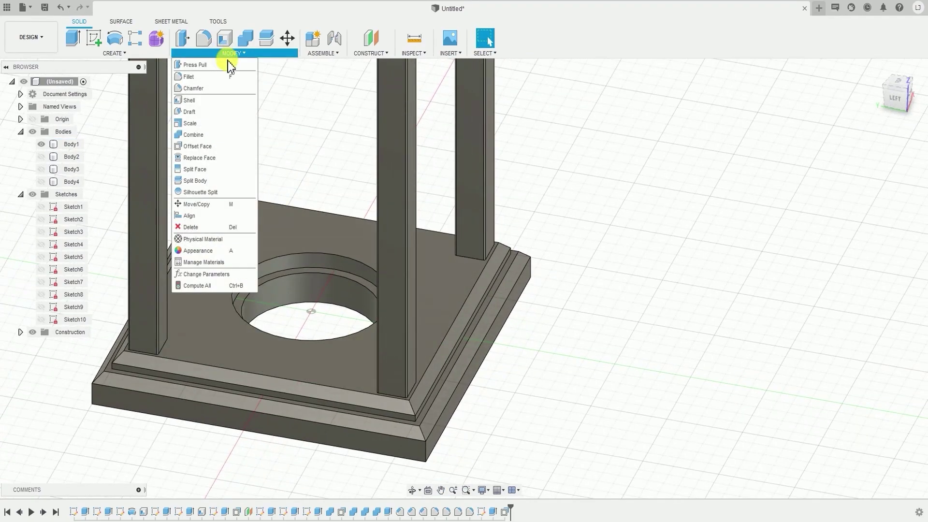
left_click(220, 66)
scroll(309, 285, "up", 5)
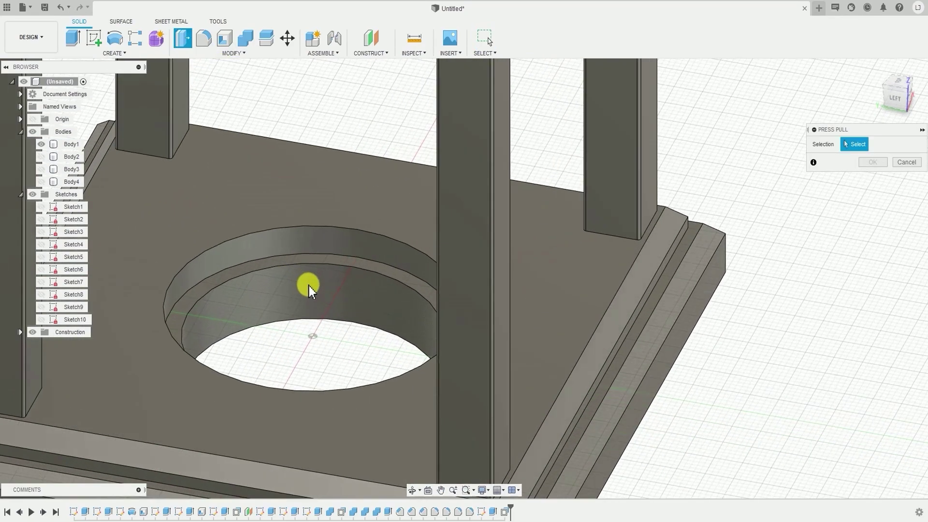
left_click(280, 239)
middle_click_drag(338, 248, 355, 269, "shift")
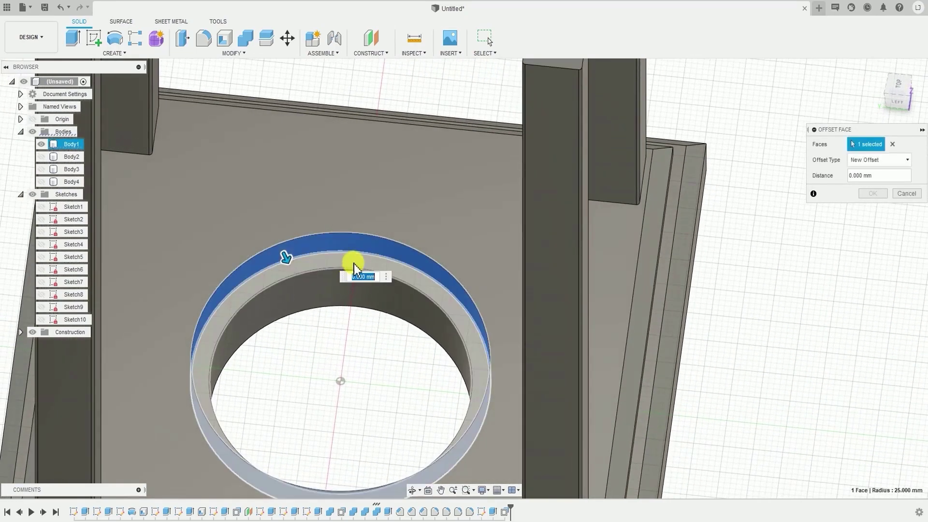
type("-0")
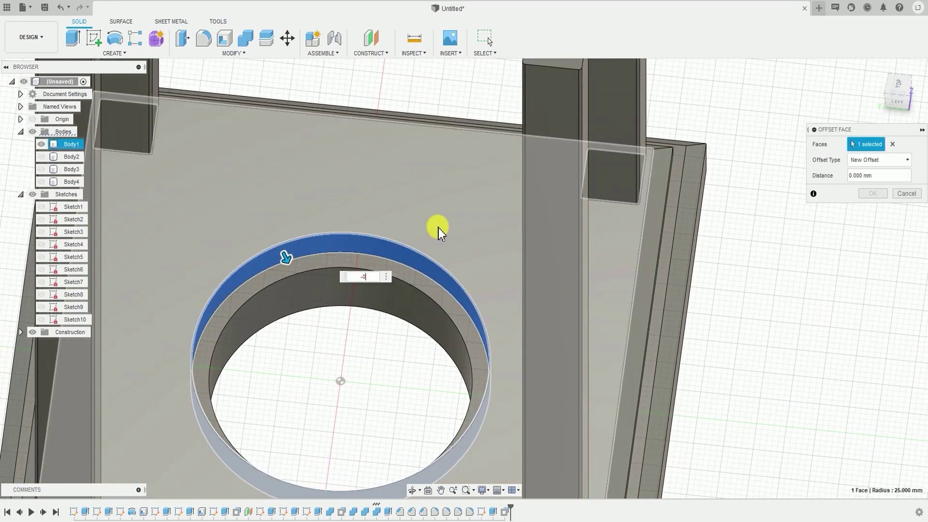
type(".5")
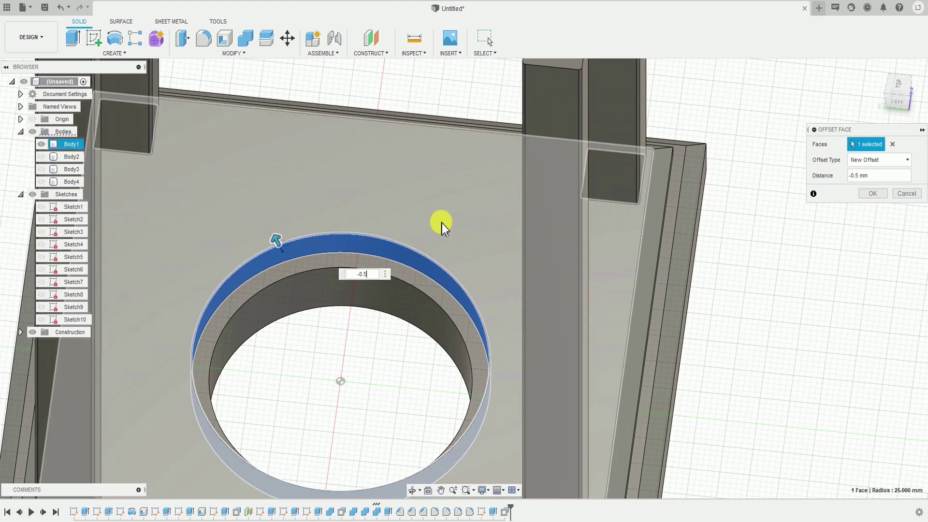
type(" mm")
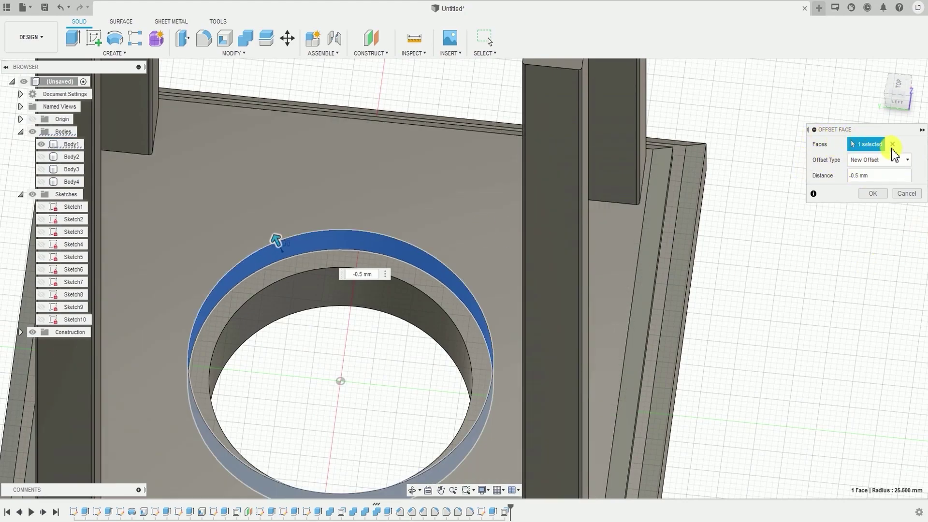
left_click(873, 194)
Step: Display Body2 in the base and check the clearance around its lower rim in the enlarged recess
scroll(760, 221, "down", 10)
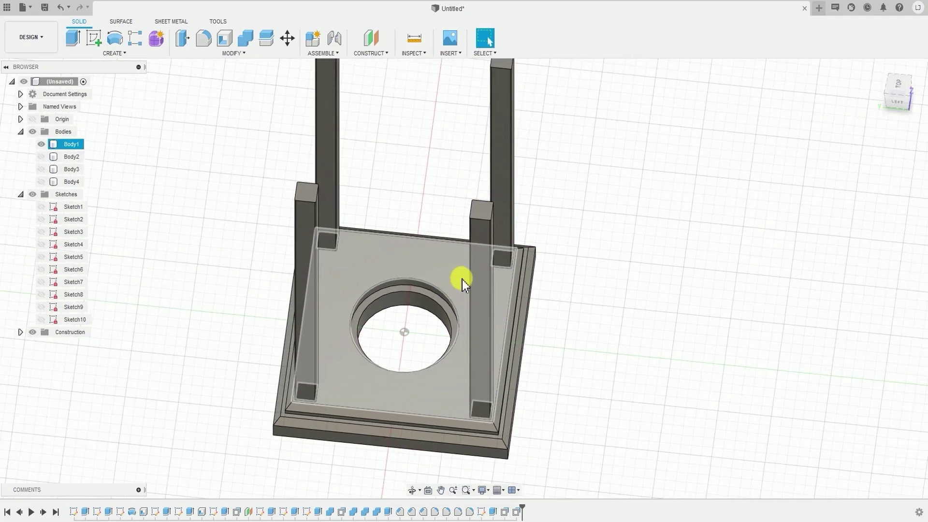
scroll(429, 270, "up", 5)
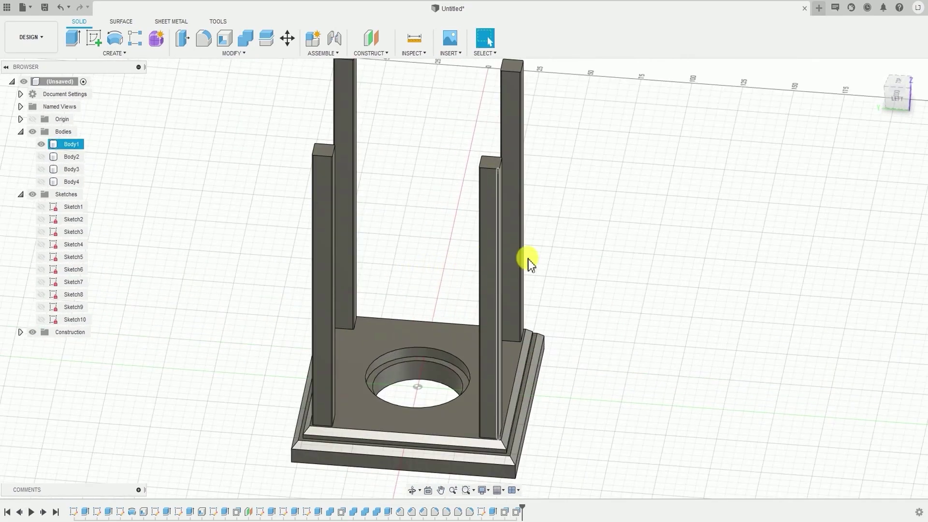
left_click(46, 157)
left_click(45, 158)
left_click(45, 158)
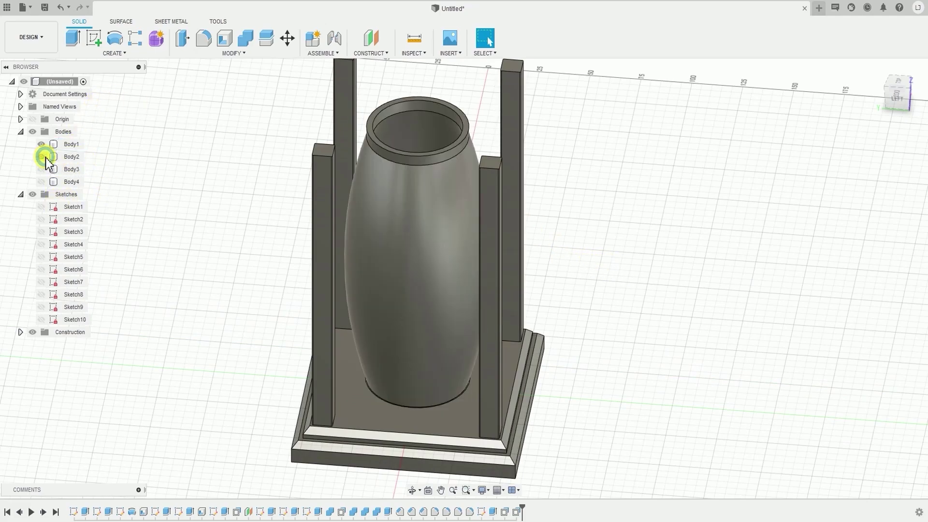
Step: Hide Body2 and toggle the visibility of Body3 to examine how the columned base sits in the bottom box
left_click(45, 157)
left_click(45, 158)
left_click(46, 157)
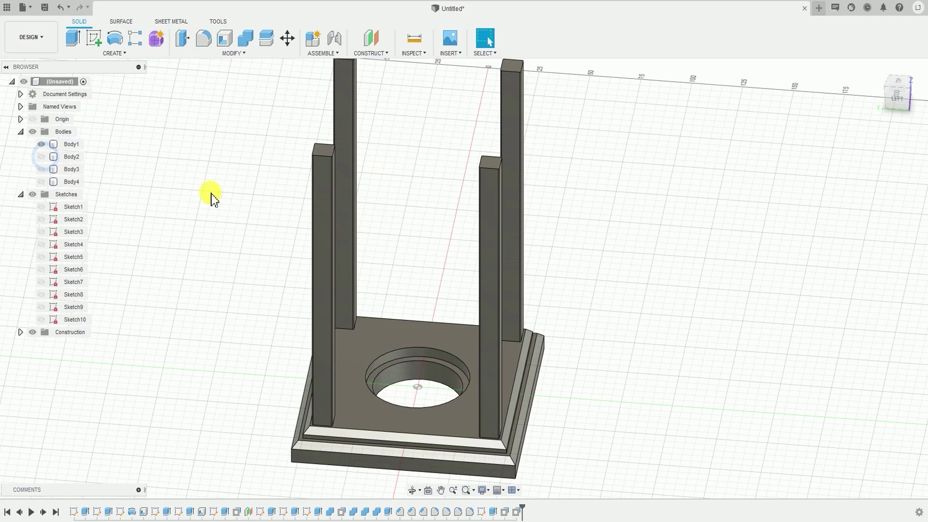
middle_click_drag(180, 223, 170, 140, "shift")
scroll(193, 184, "down", 3)
scroll(213, 249, "up", 2)
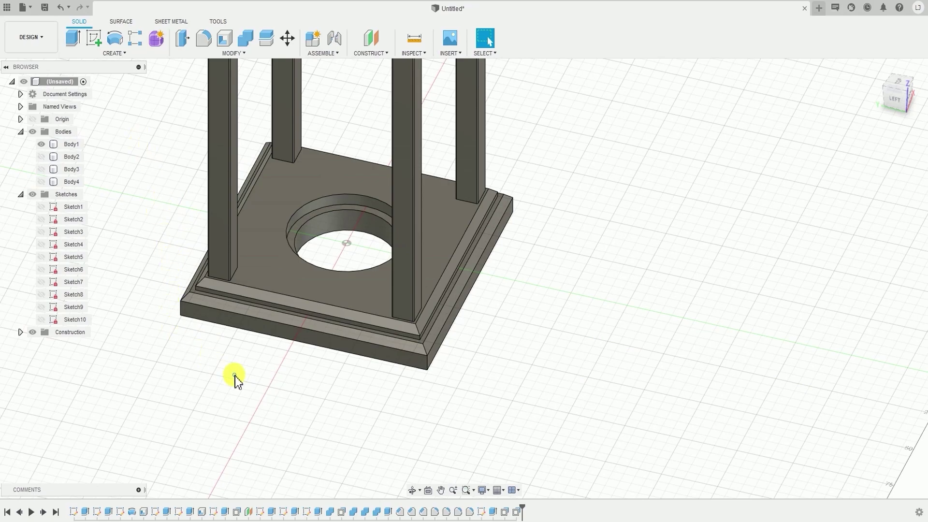
left_click(49, 183)
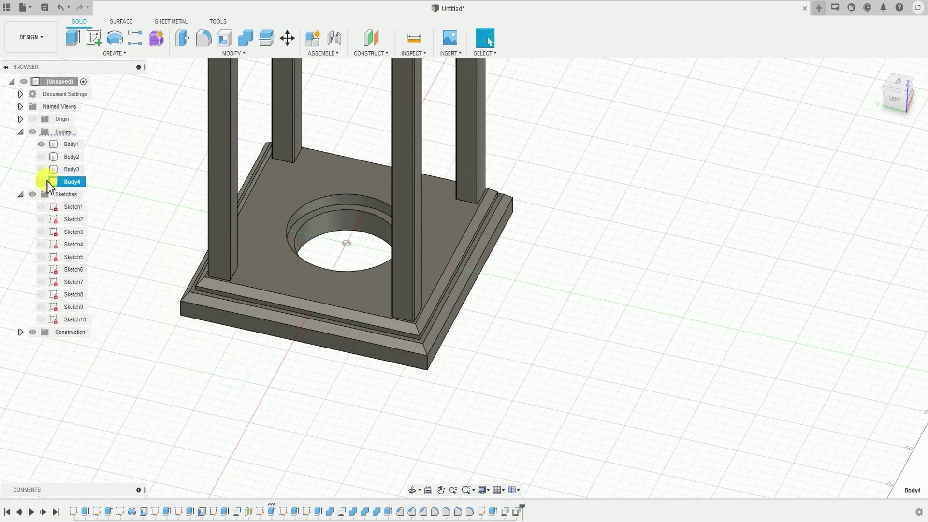
left_click(41, 169)
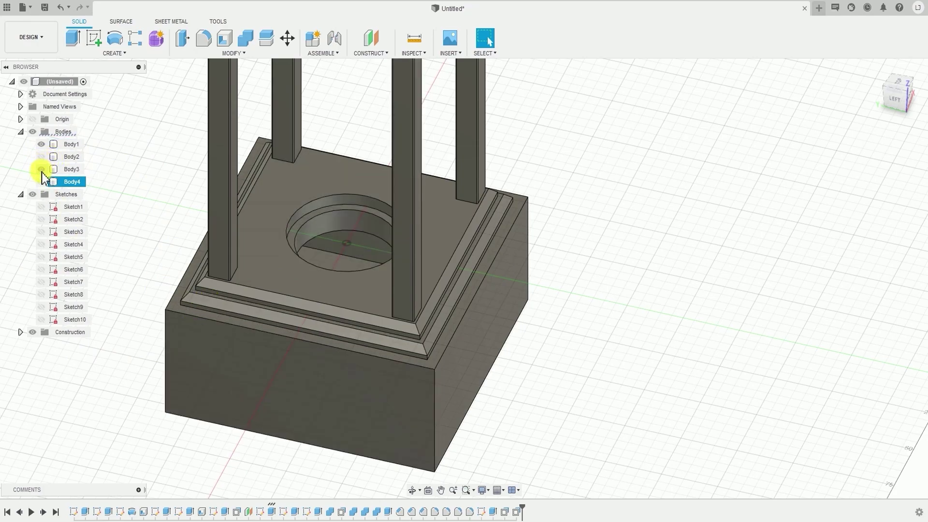
left_click(41, 169)
Step: Offset the four outer side faces of the base's lowest plate by -0.5 mm
left_click(356, 346)
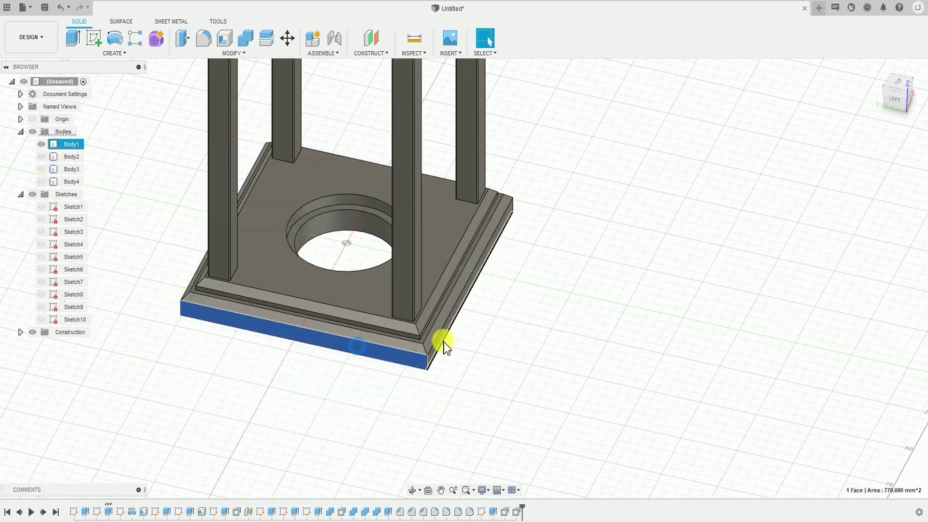
left_click(164, 130)
left_click(228, 53)
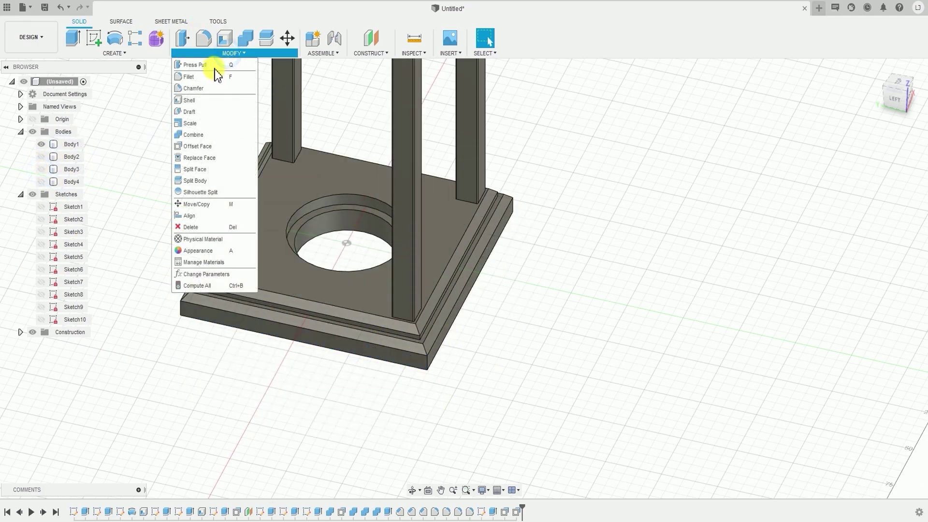
left_click(216, 65)
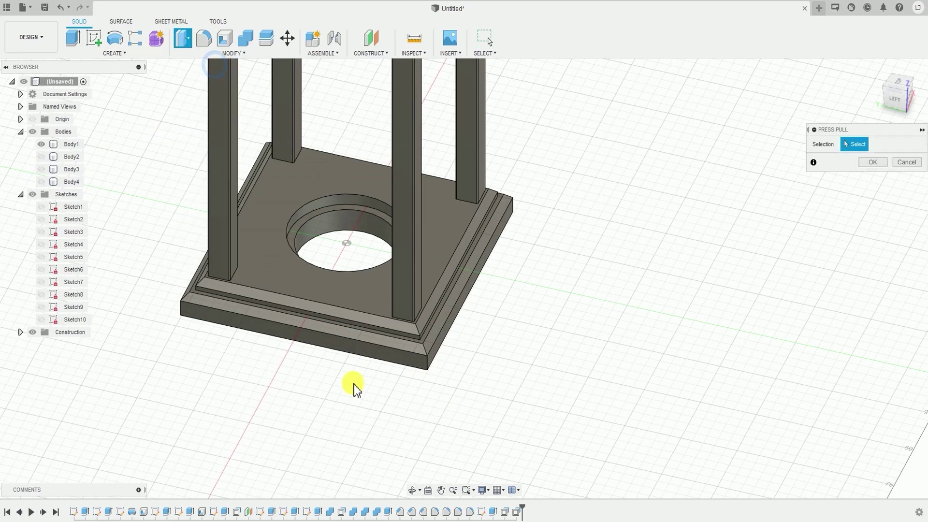
left_click(334, 346)
middle_click_drag(455, 388, 406, 381, "shift")
left_click(460, 354)
middle_click_drag(638, 397, 588, 403, "shift")
left_click(667, 385)
left_click(588, 388)
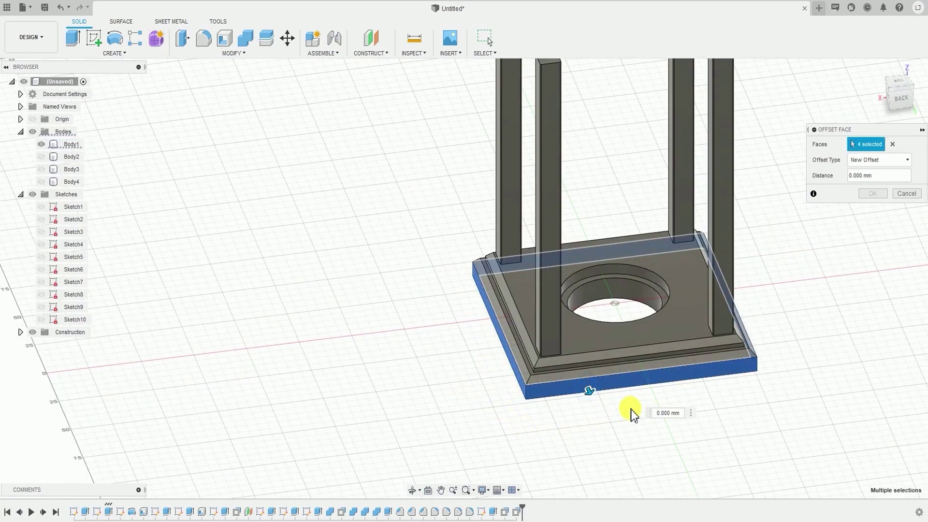
type("-0.5")
middle_click_drag(588, 411, 465, 389)
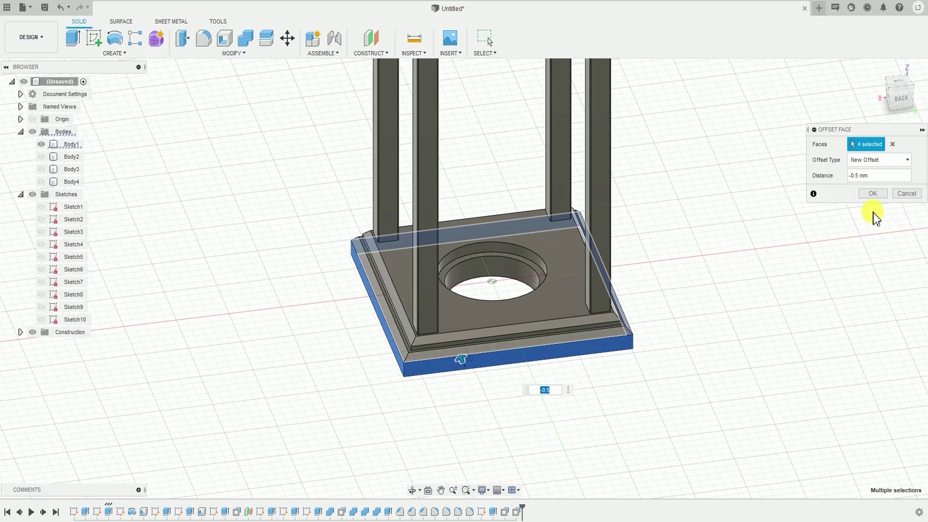
left_click(871, 195)
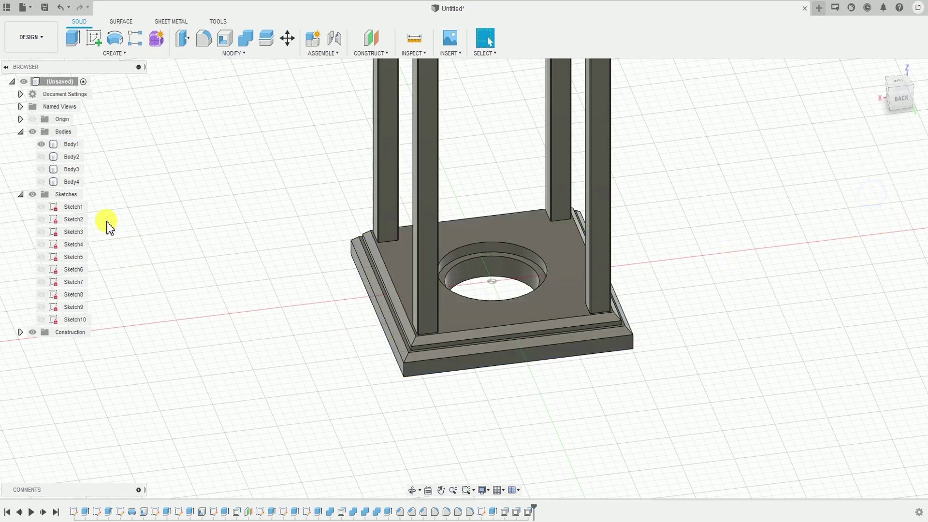
Step: Display Body4 and hide Body1 so that only the roof is shown, with its underside in view
middle_click_drag(257, 344, 259, 346)
scroll(259, 346, "down", 4)
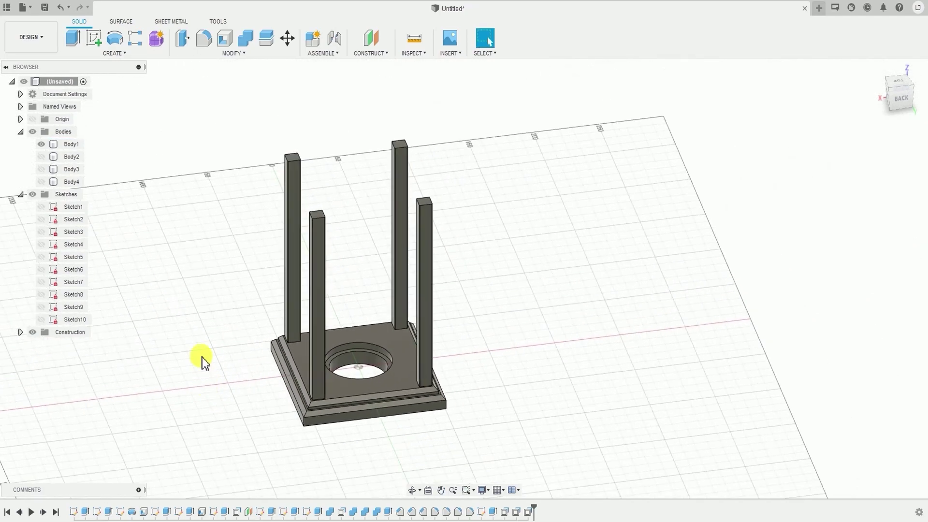
left_click(42, 182)
left_click(41, 182)
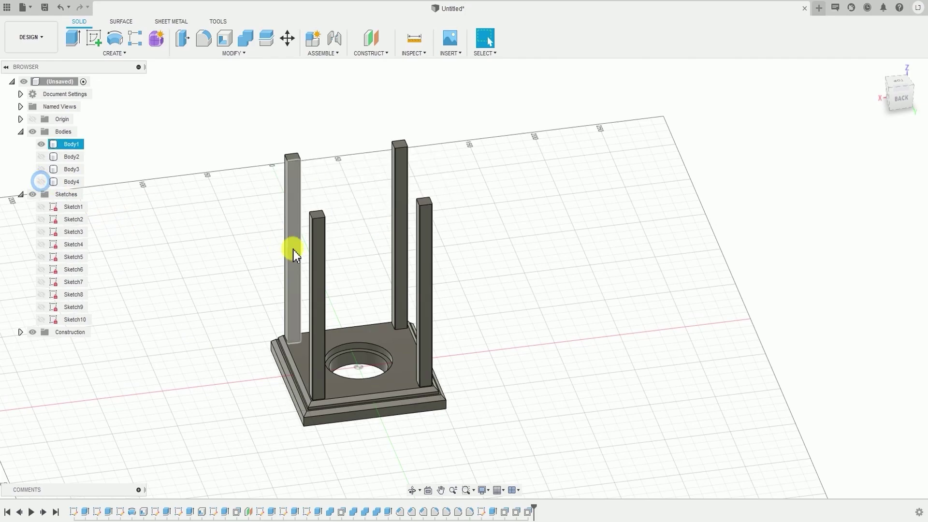
left_click(42, 182)
middle_click_drag(289, 249, 376, 143, "shift")
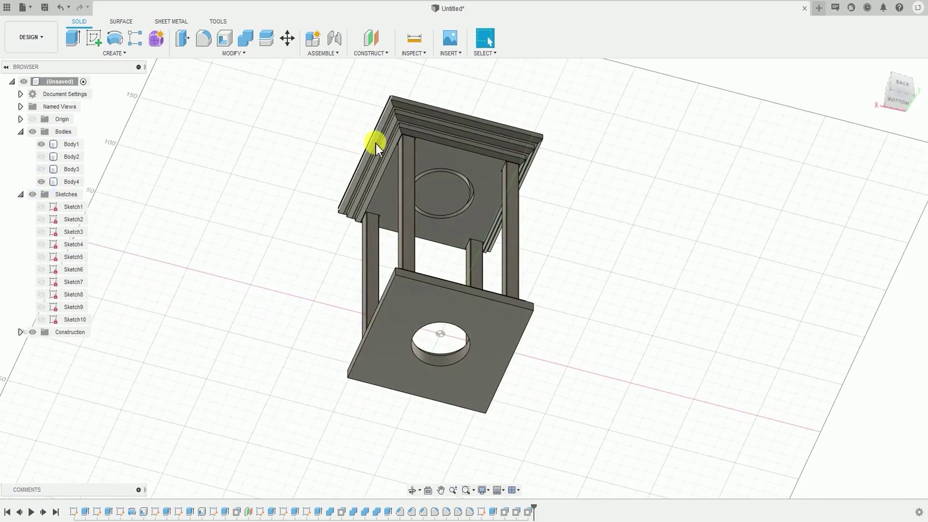
scroll(361, 146, "up", 5)
middle_click_drag(236, 239, 311, 429, "shift")
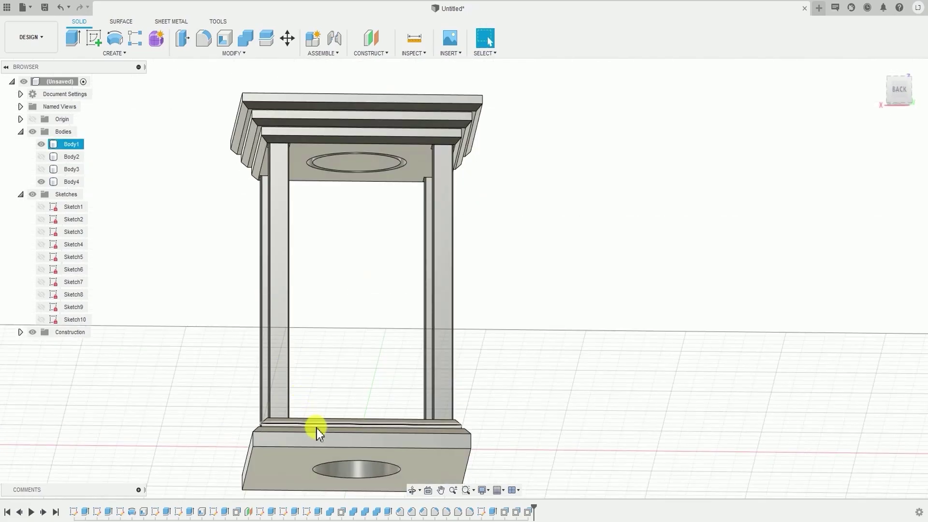
left_click(42, 144)
middle_click_drag(454, 275, 317, 321, "shift")
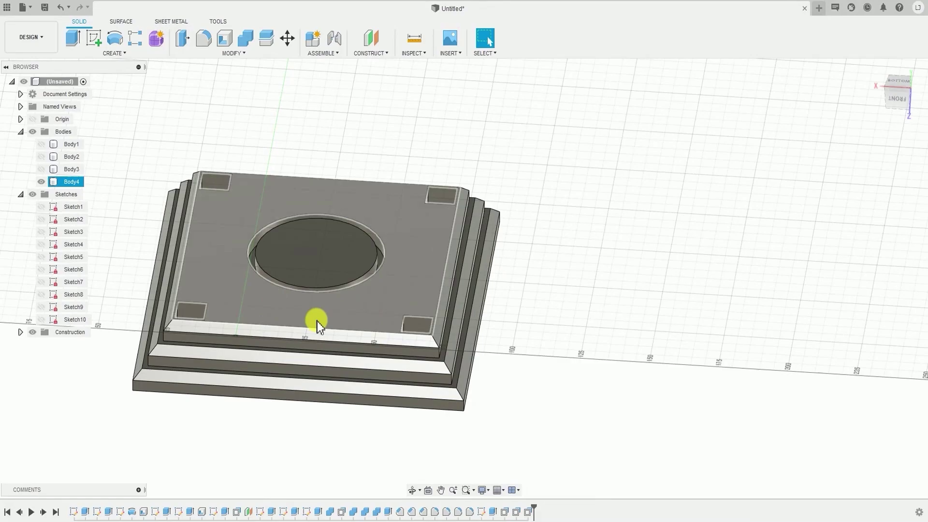
left_click(275, 300)
left_click(557, 244)
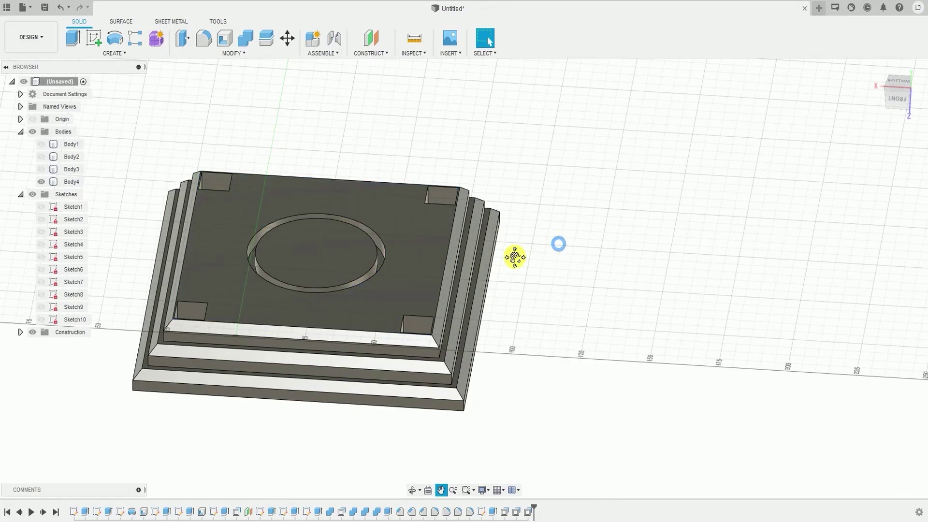
Step: Toggle the visibility of Body2 to examine how the barrel's rim fits the ring groove under the roof
scroll(384, 216, "up", 5)
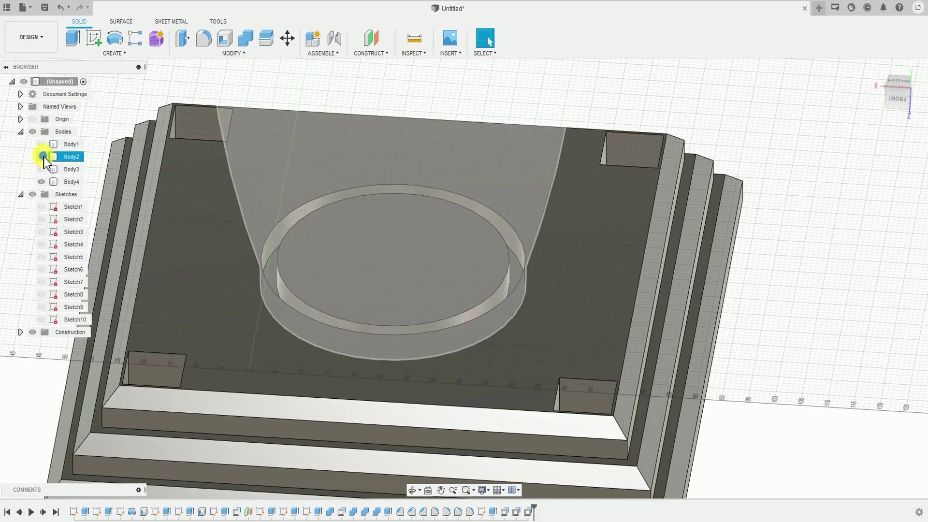
left_click(42, 157)
left_click(41, 157)
left_click(42, 156)
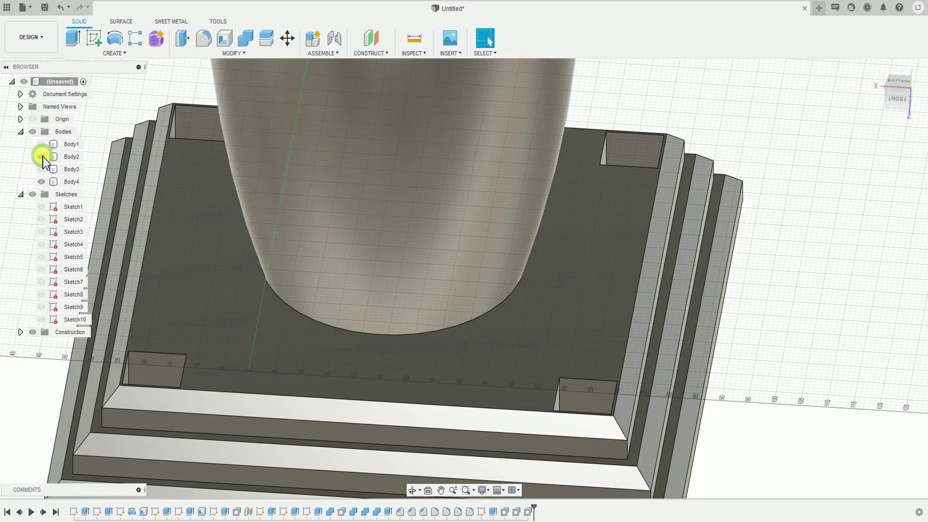
left_click(42, 157)
Step: Offset the outer and inner cylindrical walls of the ring groove in the roof's underside by -0.5 mm
scroll(356, 217, "up", 3)
scroll(263, 256, "down", 3)
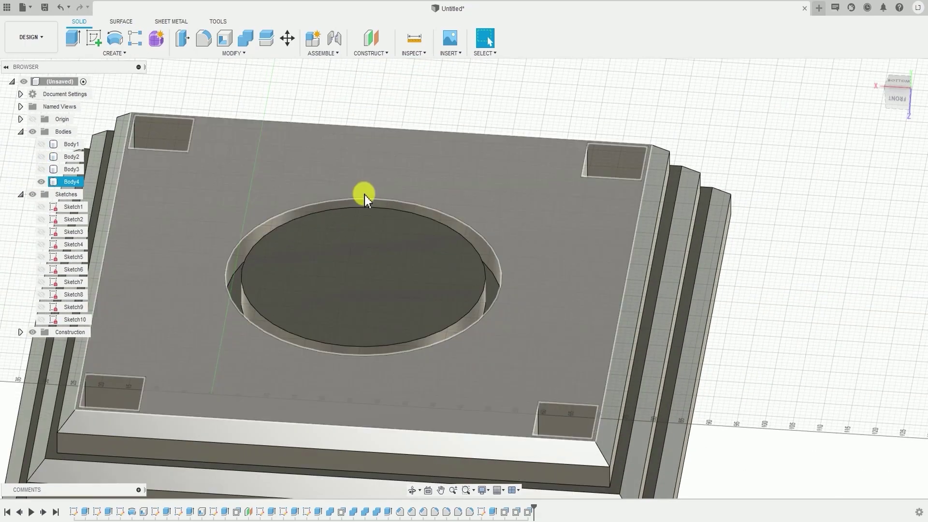
scroll(205, 172, "up", 2)
scroll(216, 199, "down", 2)
scroll(217, 219, "up", 5)
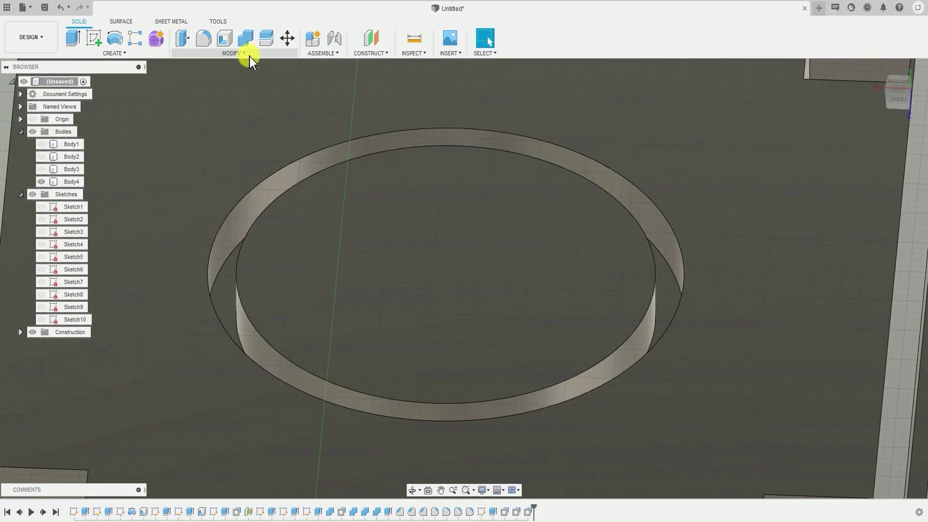
left_click(244, 54)
left_click(211, 65)
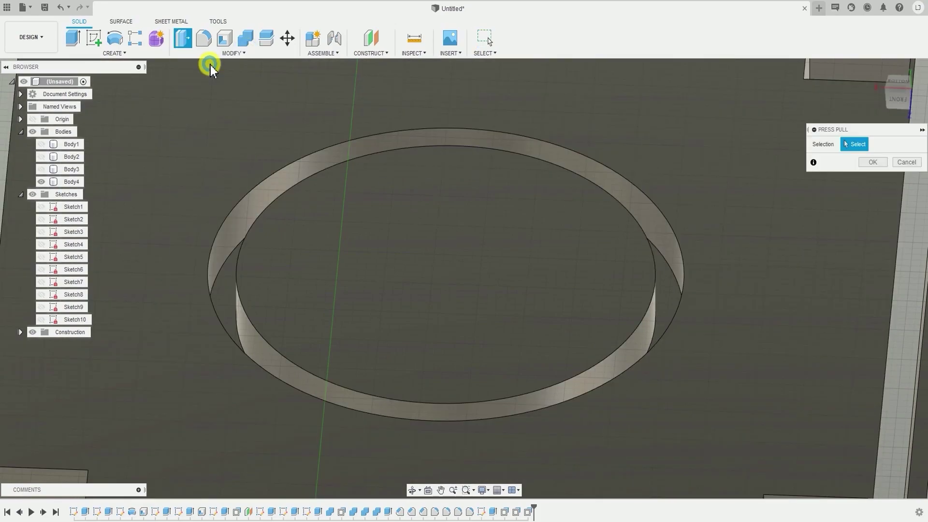
scroll(252, 221, "up", 3)
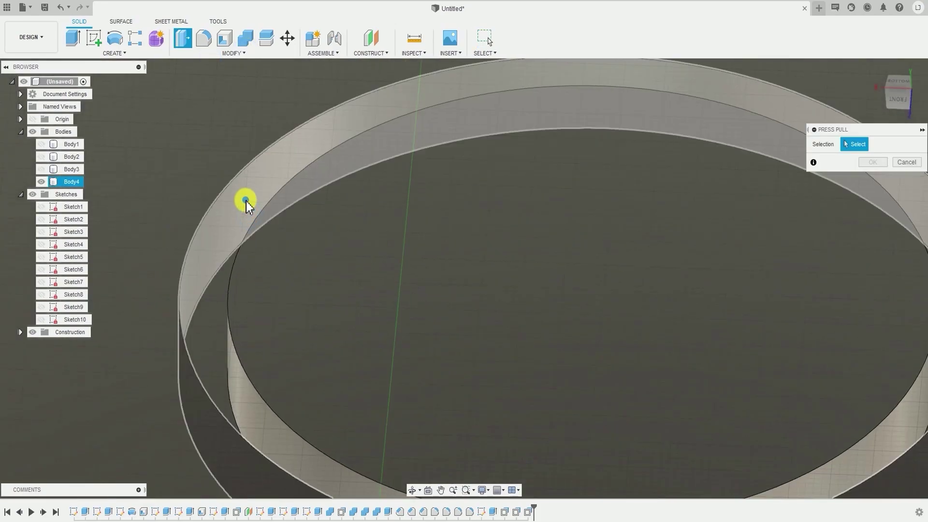
left_click(246, 201)
scroll(246, 201, "down", 3)
middle_click_drag(238, 216, 256, 296, "shift")
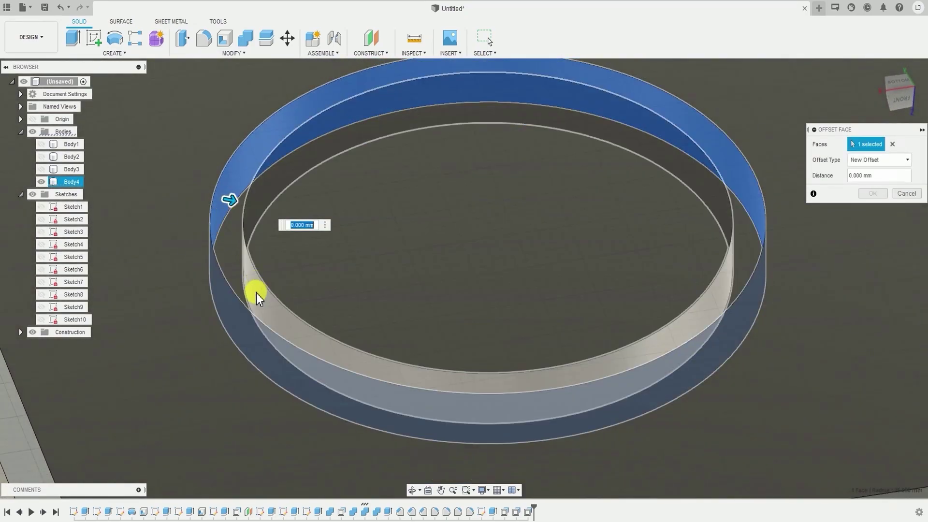
left_click(257, 296)
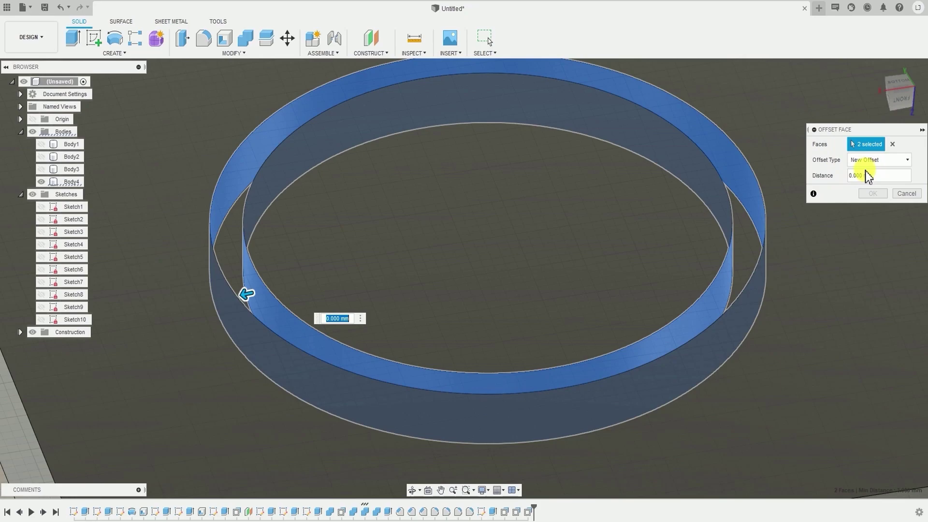
type("-0.5")
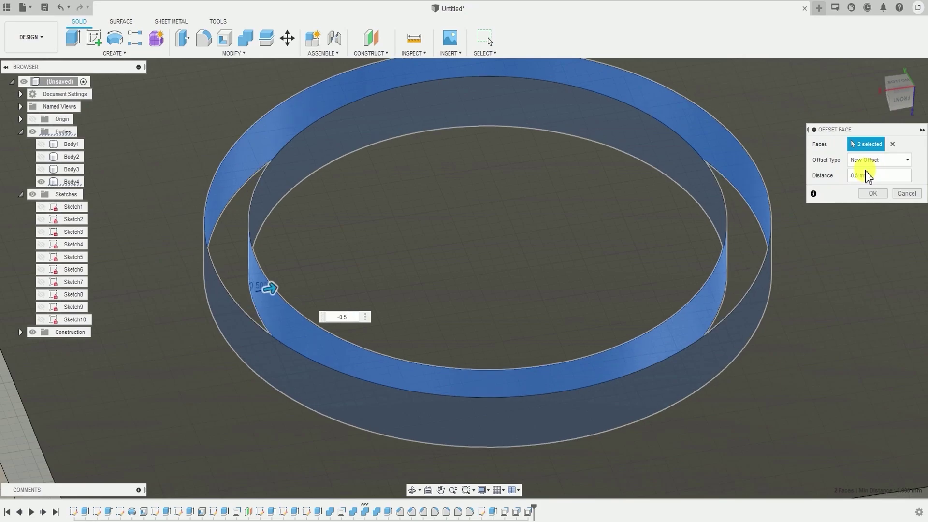
type(" mm")
left_click(872, 195)
scroll(721, 310, "down", 5)
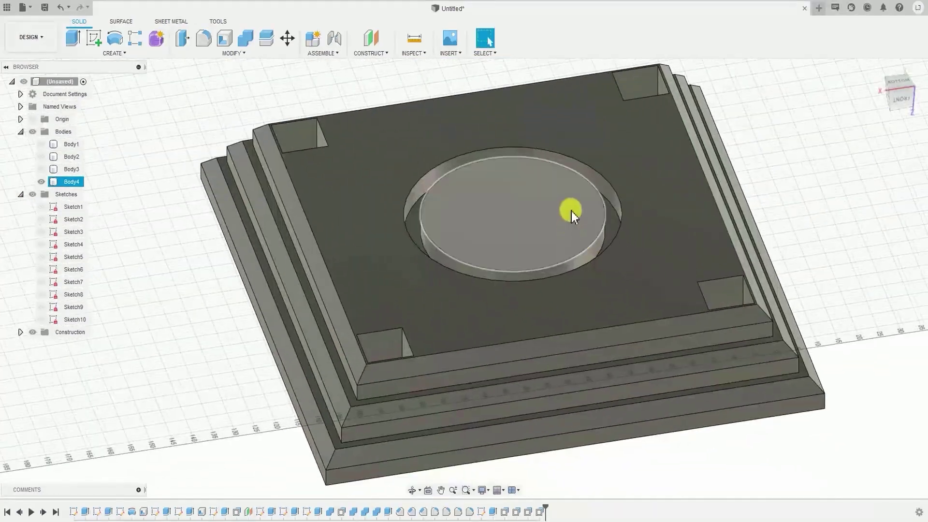
Step: Display Body1, Body2 and Body3 together with the roof and check the clearance between the base and the bottom box
middle_click_drag(620, 241, 638, 248, "shift")
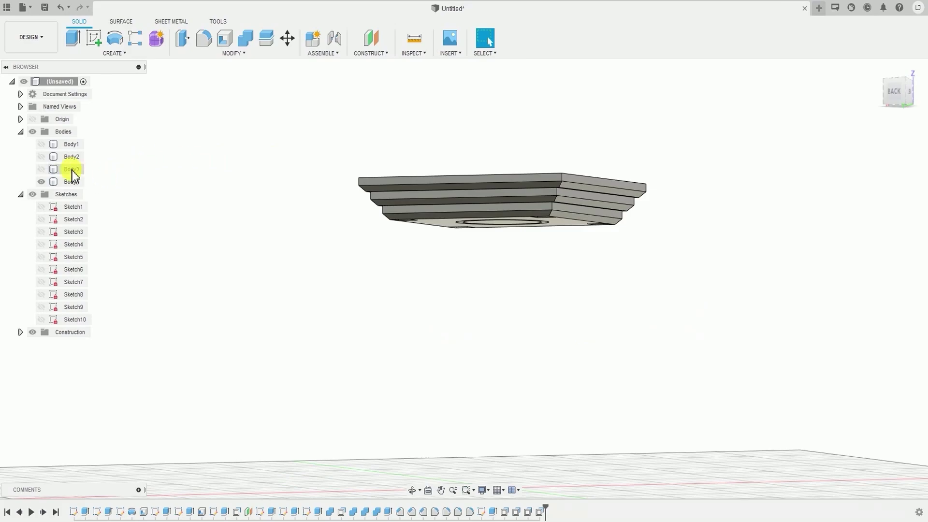
left_click(47, 169)
left_click(41, 156)
left_click(41, 144)
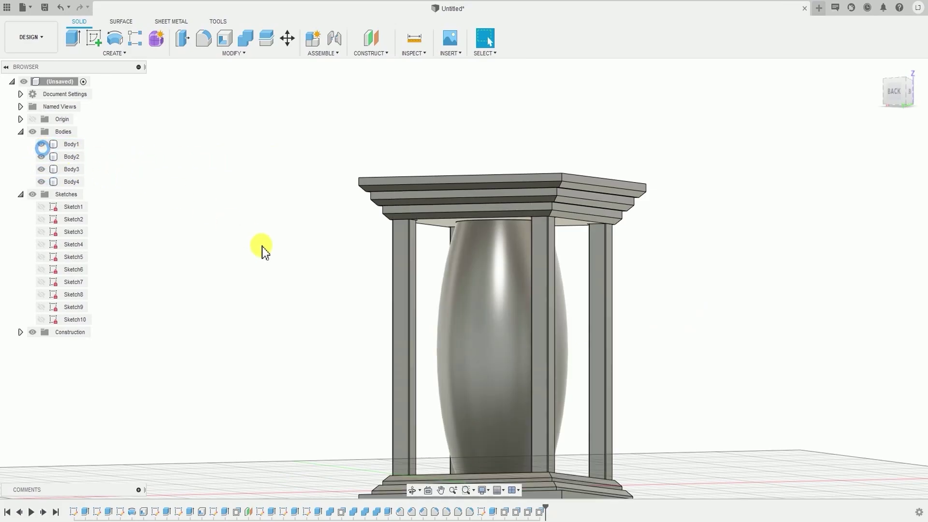
middle_click_drag(261, 249, 292, 266, "shift")
scroll(297, 388, "up", 6)
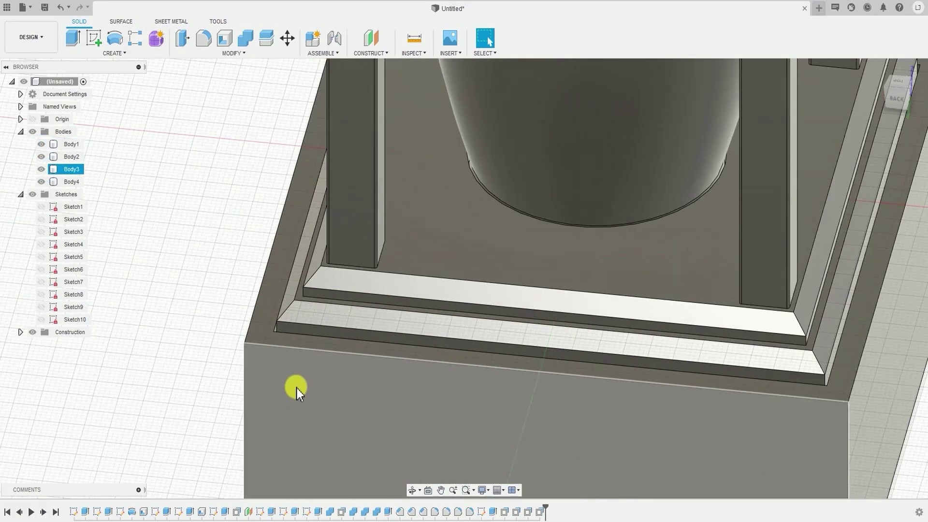
scroll(297, 332, "up", 3)
scroll(297, 332, "down", 4)
middle_click_drag(306, 300, 165, 252, "shift")
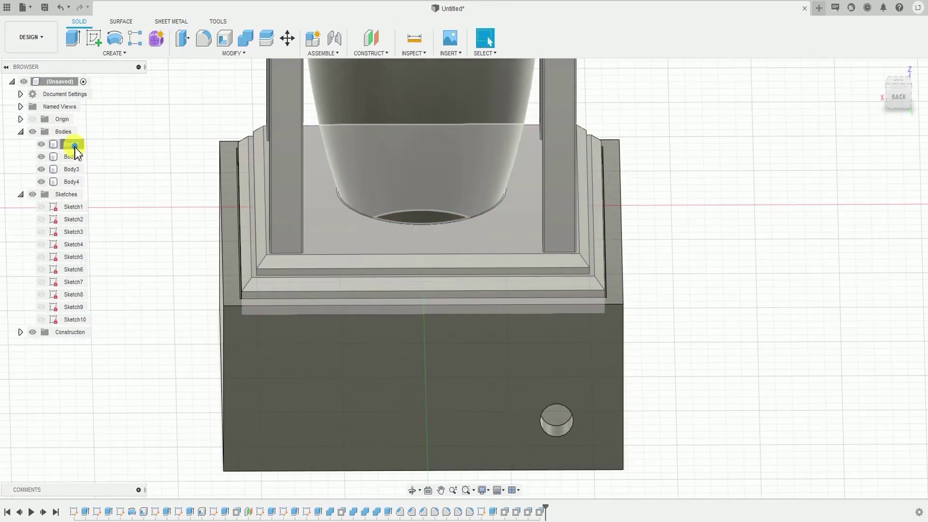
Step: Highlight the separate bodies from the browser and examine the assembled model from the roof to the bottom box
left_click(72, 144)
left_click(73, 182, "ctrl")
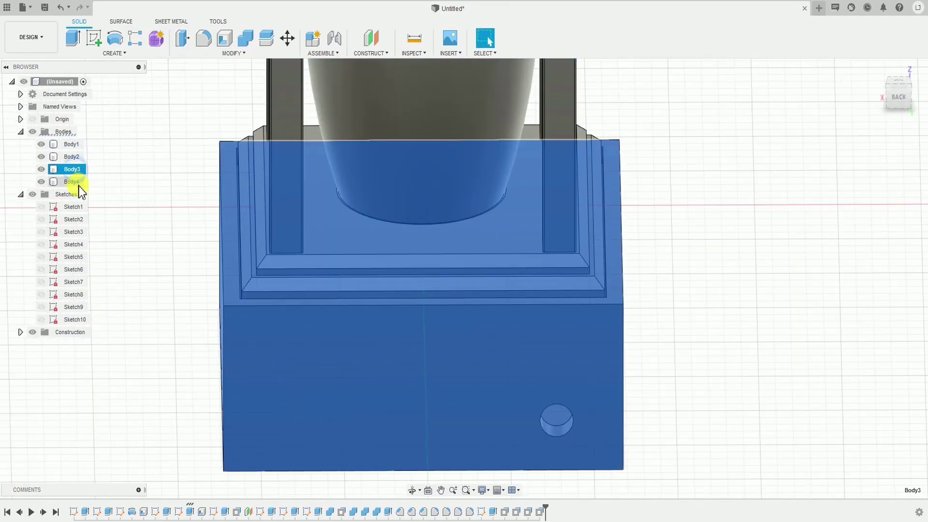
scroll(522, 279, "down", 2)
scroll(497, 349, "down", 4)
middle_click_drag(522, 279, 564, 214)
left_click(564, 214)
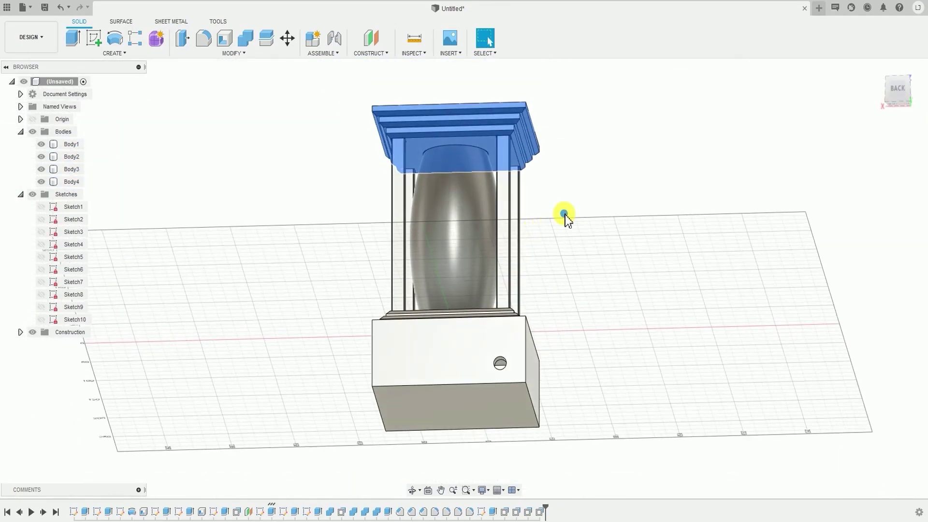
middle_click_drag(500, 182, 529, 192, "shift")
scroll(491, 164, "up", 6)
scroll(631, 176, "down", 2)
middle_click_drag(632, 176, 524, 239, "shift")
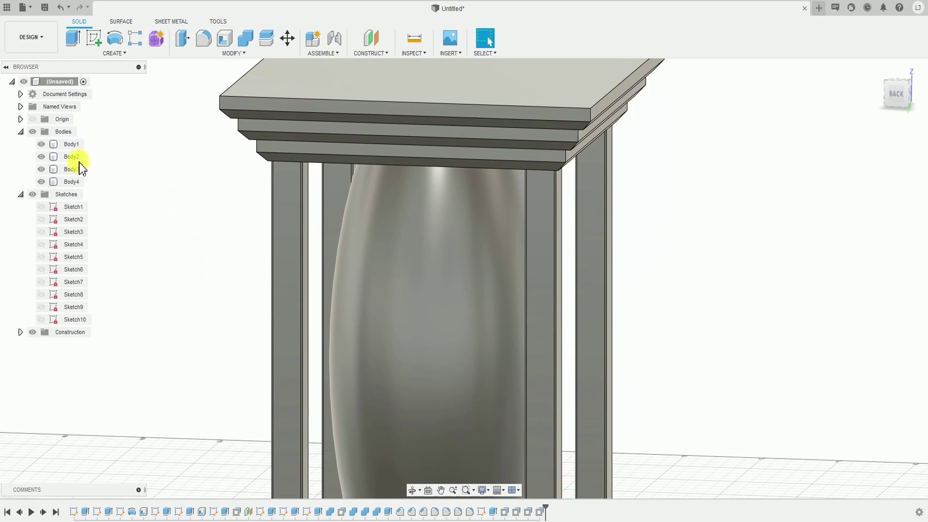
left_click(72, 145)
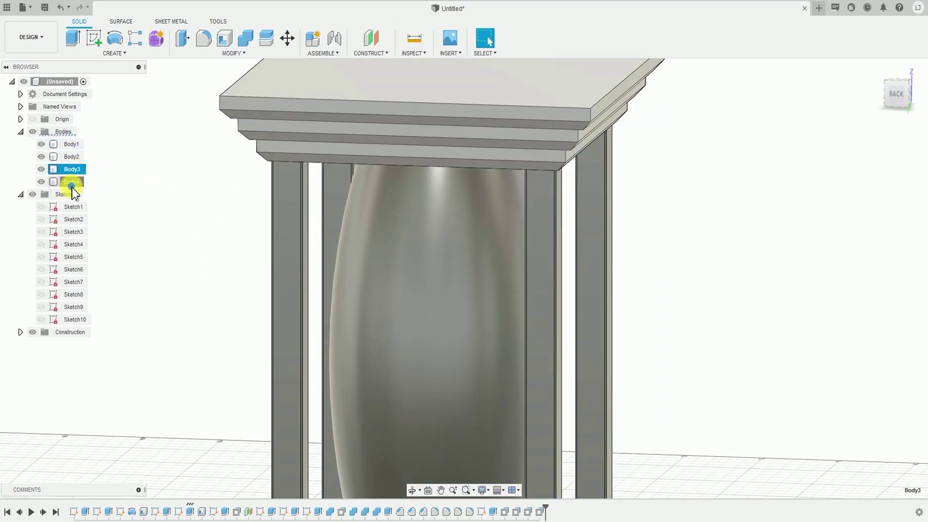
left_click(71, 182, "ctrl")
scroll(280, 237, "down", 3)
left_click(143, 159)
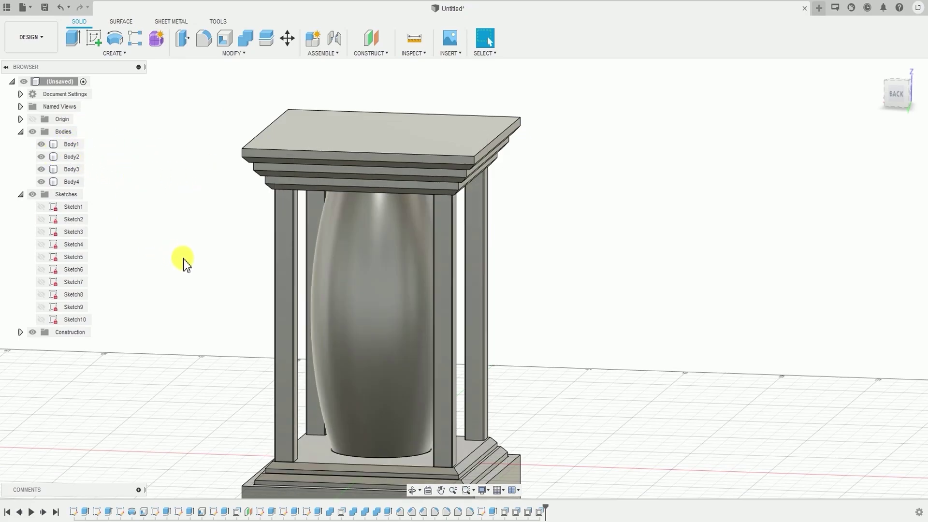
Step: Rename Body1, the columned base, as 파트A
middle_click_drag(182, 263, 216, 259)
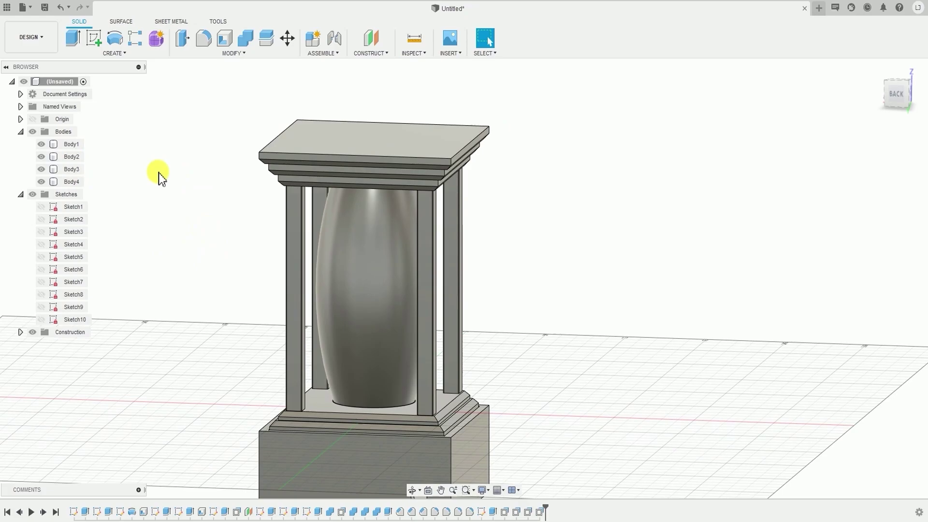
left_click(74, 145)
double_click(70, 144)
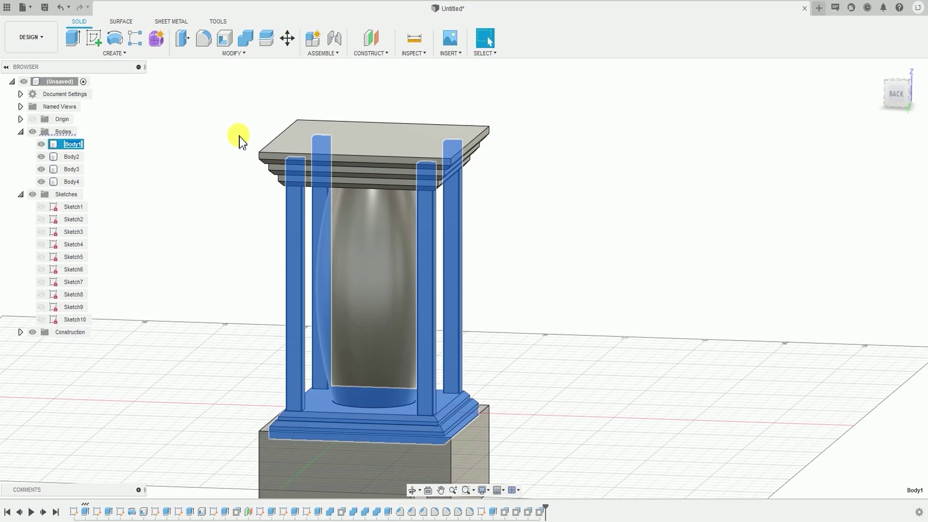
type("B")
type("파트A")
key("Return")
Step: Rename Body2, the barrel-shaped body, as 파트B
left_click(75, 157)
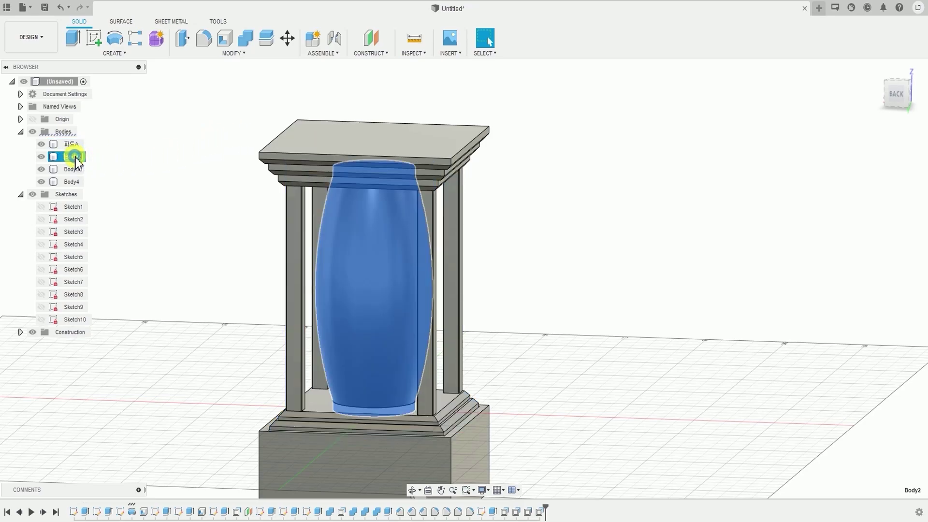
left_click(75, 157)
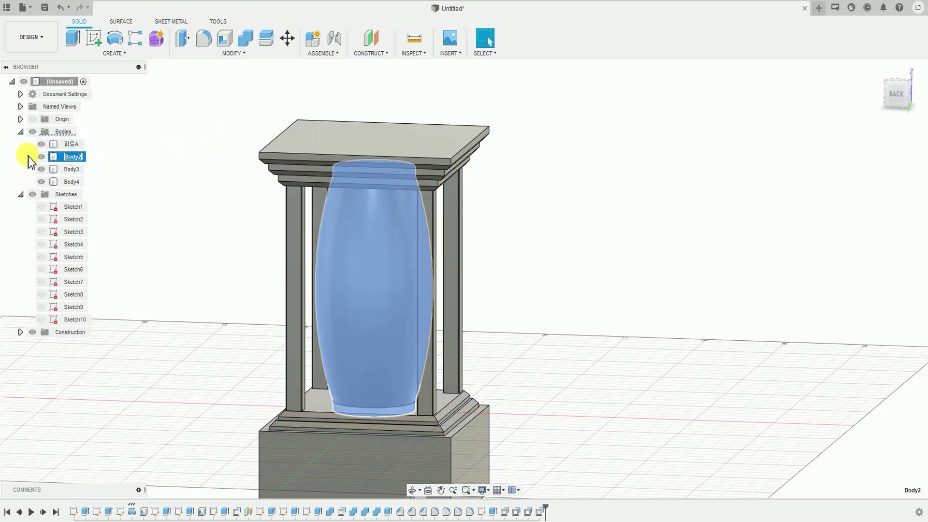
type("V")
key("BackSpace")
type("ㅍㅏ트b")
key("Return")
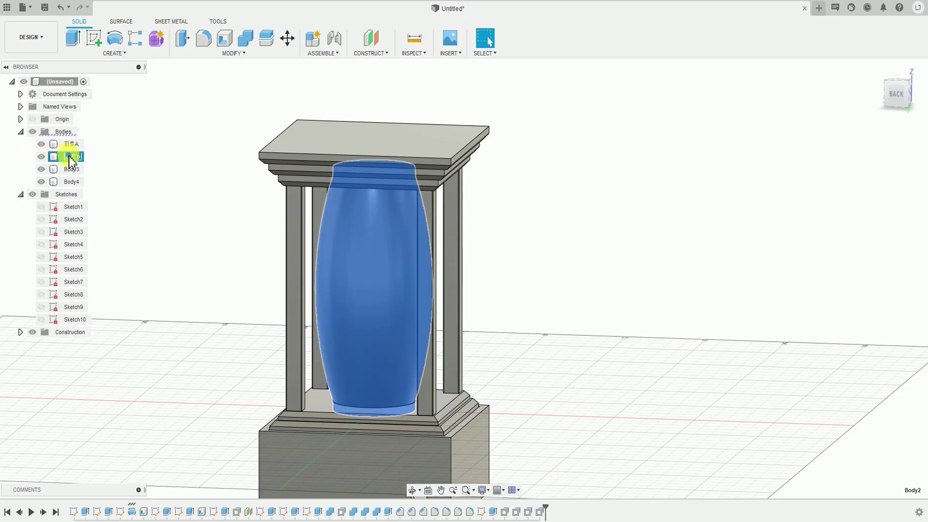
left_click(75, 156)
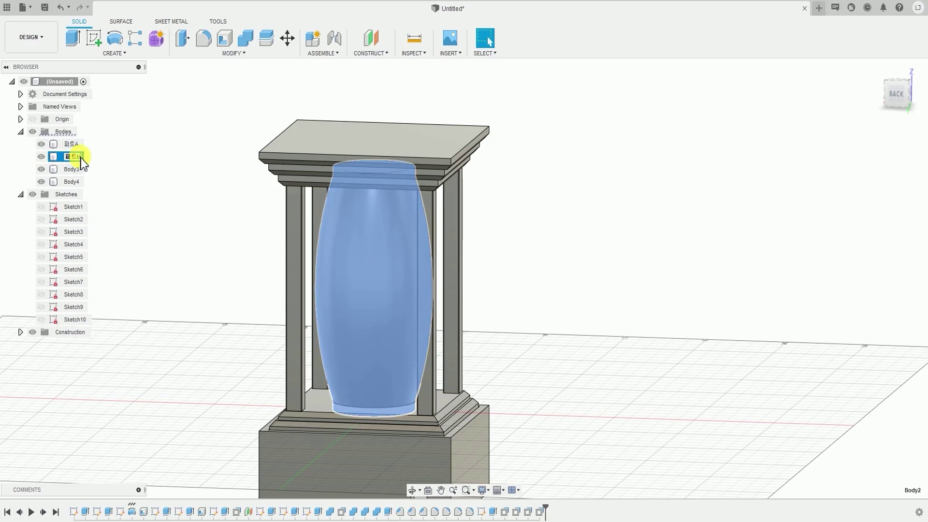
type("B")
key("Return")
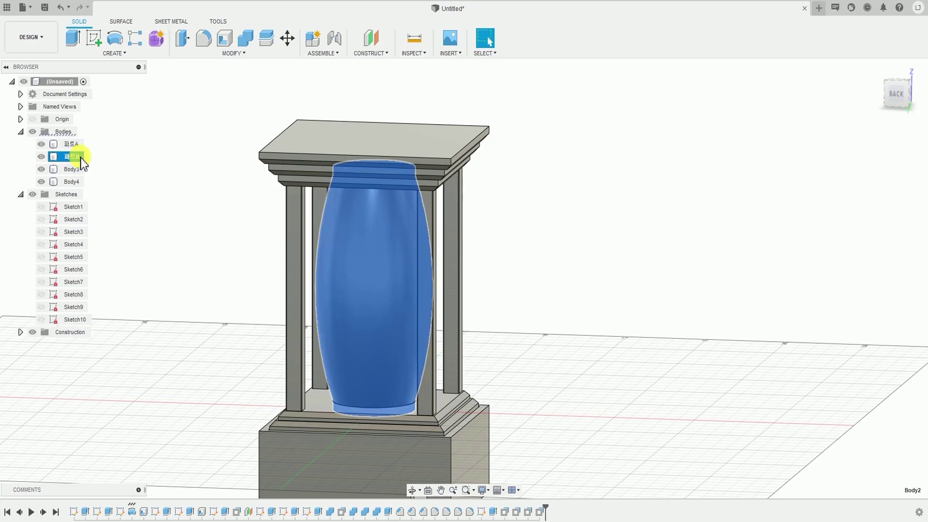
Step: Rename Body3, the hollow bottom box, as 파트C
left_click(76, 171)
double_click(76, 171)
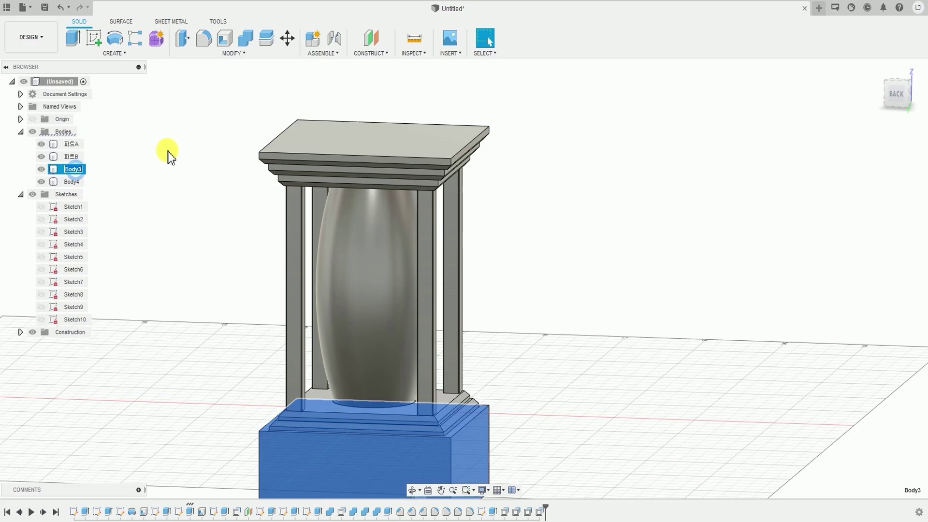
type("vk")
key("BackSpace")
key("BackSpace")
type("파트XC")
key("BackSpace")
key("BackSpace")
type("C")
key("Return")
Step: Rename Body4, the roof, as 파트D and clear the selection
double_click(72, 182)
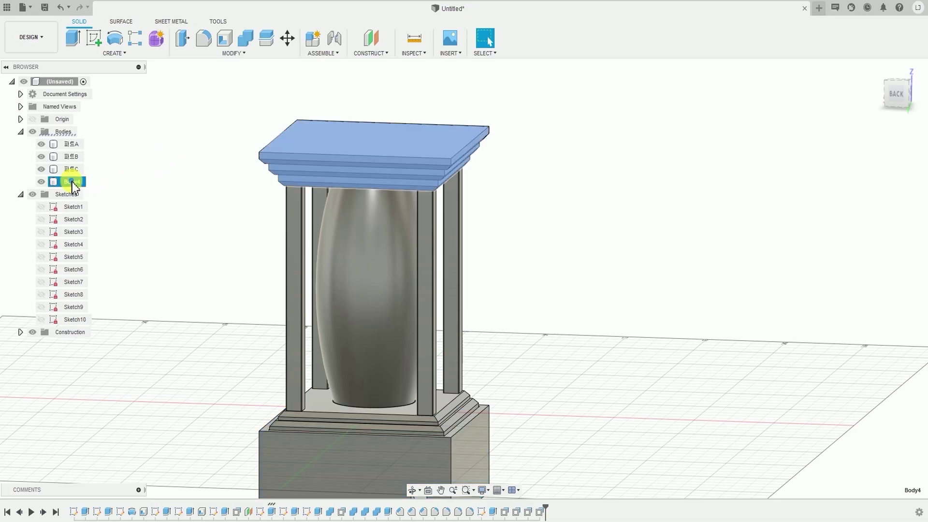
type("vkxm")
key("BackSpace")
key("BackSpace")
key("BackSpace")
key("BackSpace")
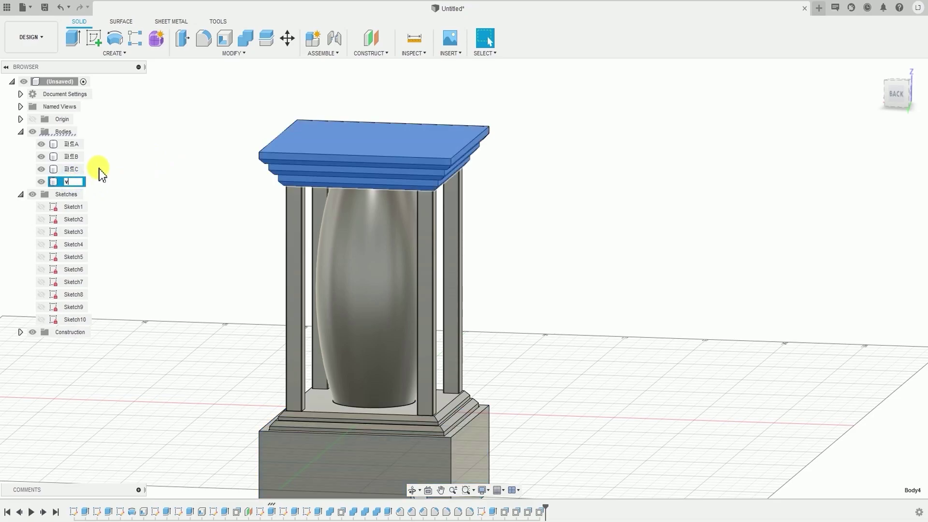
type("파트D")
key("Return")
left_click(138, 196)
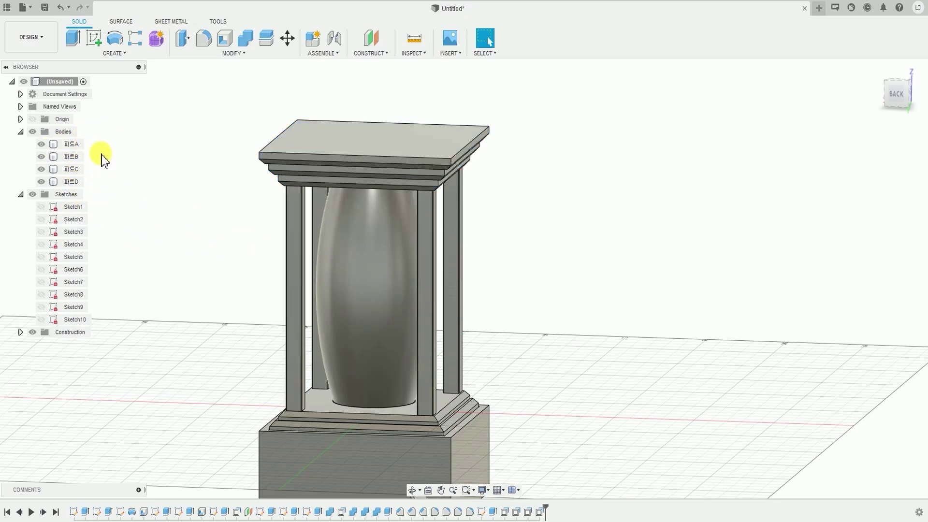
Step: Highlight 파트A, 파트B, 파트C and 파트D one after another and examine the whole assembled model from several sides
left_click(70, 144)
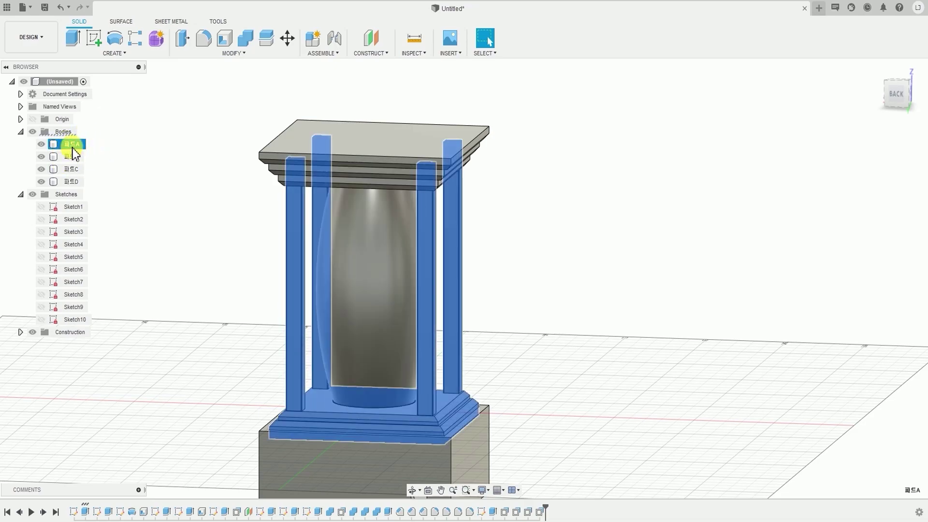
left_click(75, 157)
left_click(72, 169)
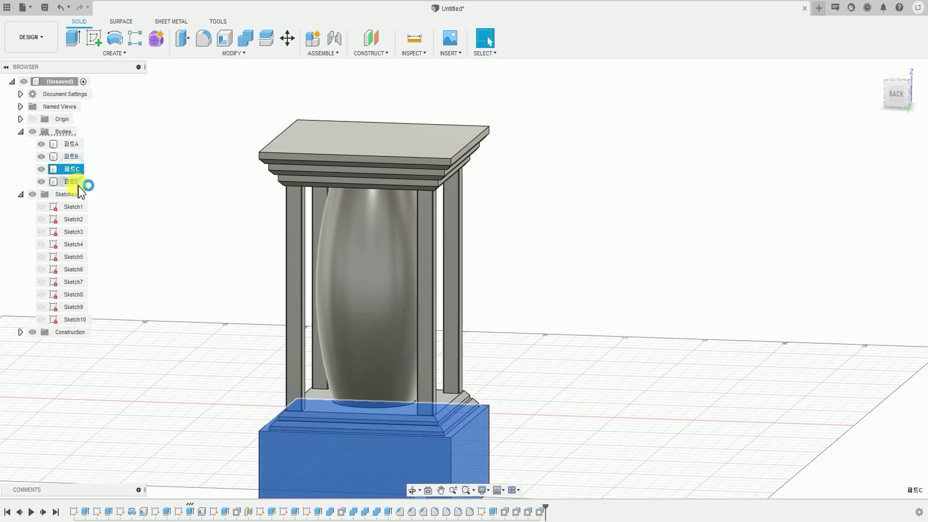
left_click(73, 182)
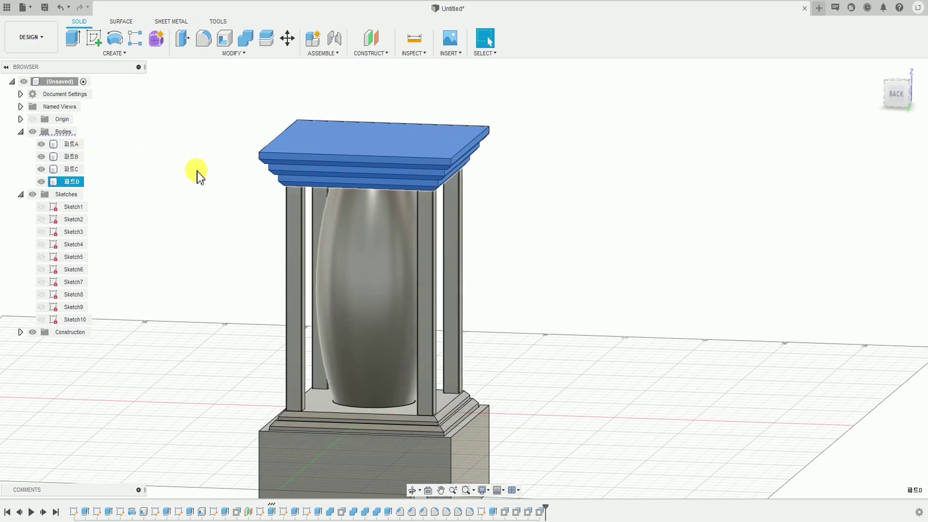
scroll(544, 284, "down", 5)
left_click(583, 283)
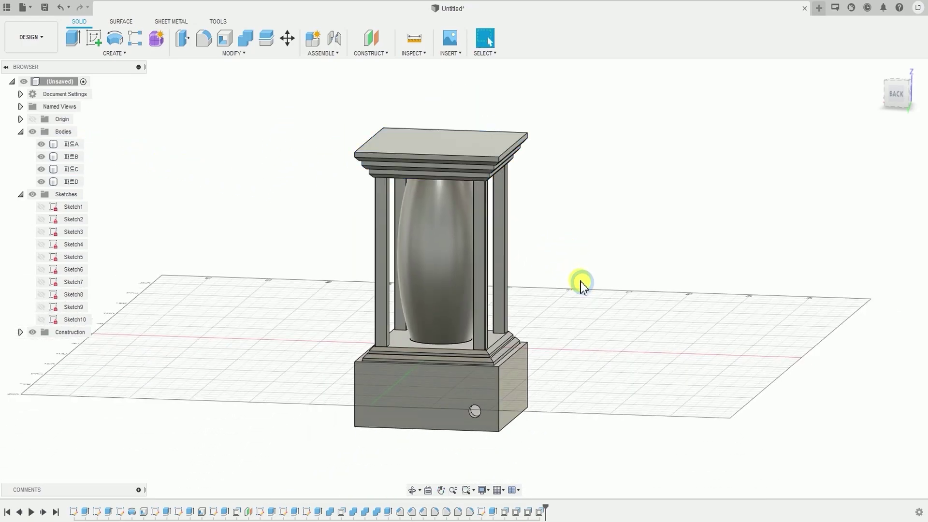
left_click(877, 67)
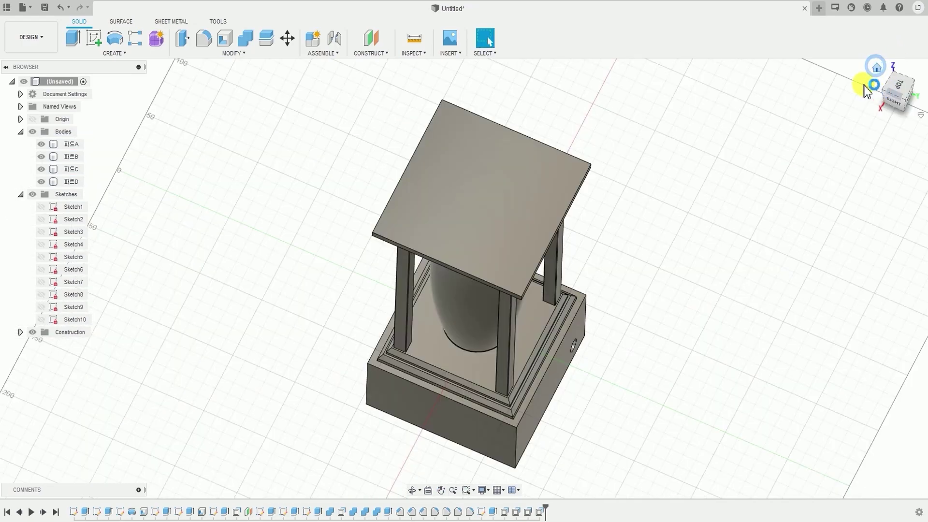
middle_click_drag(698, 204, 613, 202, "shift")
scroll(592, 225, "up", 3)
middle_click_drag(561, 254, 586, 235)
middle_click_drag(585, 235, 572, 230, "shift")
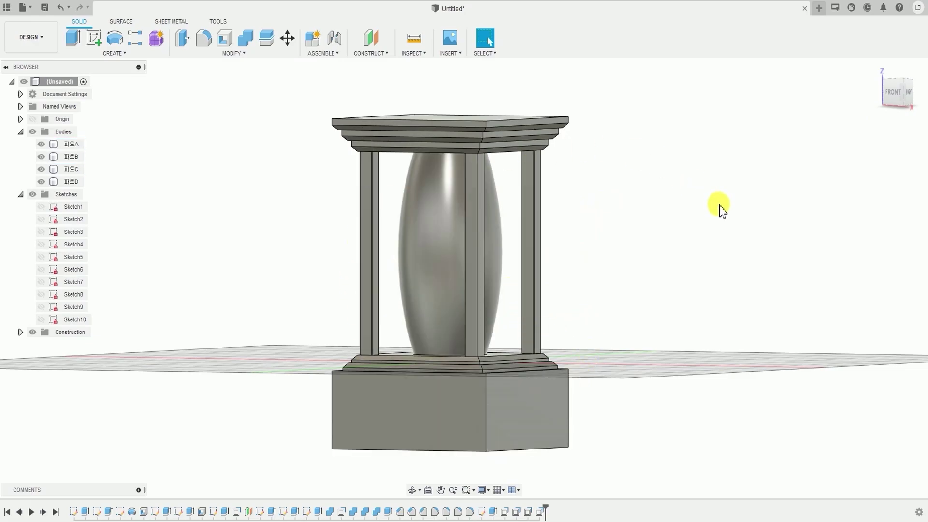
middle_click_drag(747, 207, 751, 216, "shift")
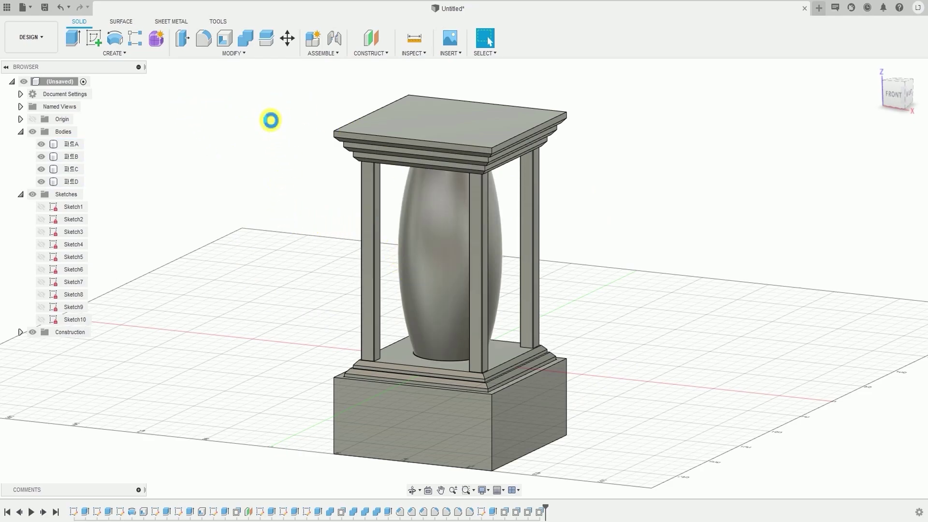
Step: Start the Appearance command for whole bodies and search the Fusion 360 appearance library for wood
key("a")
key("Escape")
left_click(254, 54)
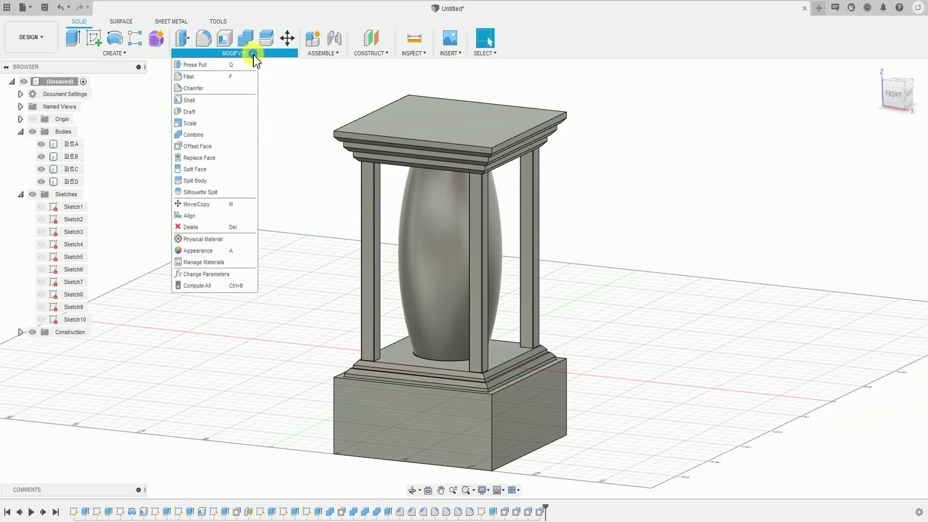
left_click(214, 250)
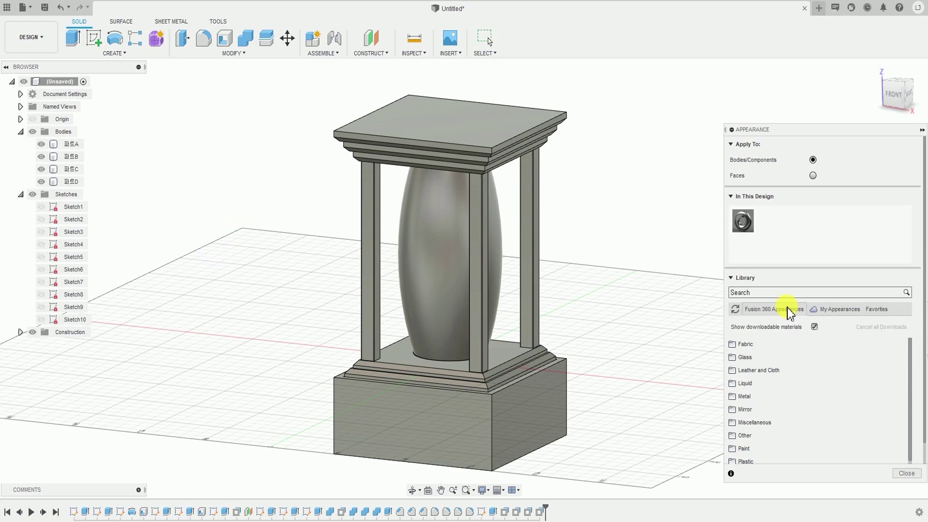
left_click(758, 292)
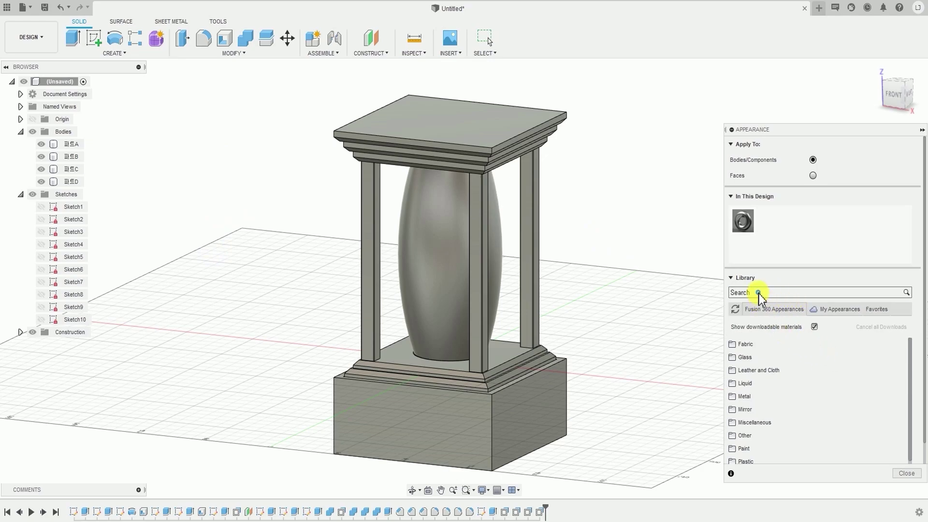
key("Return")
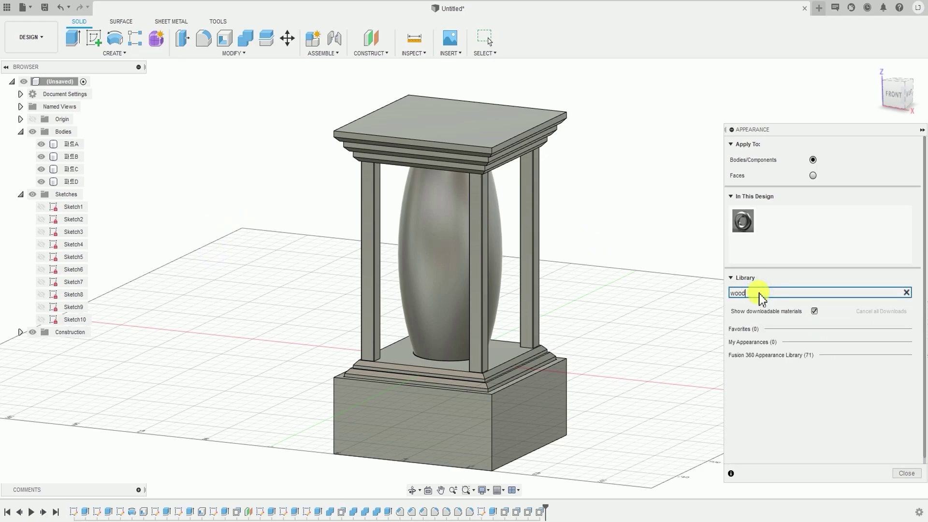
left_click(780, 357)
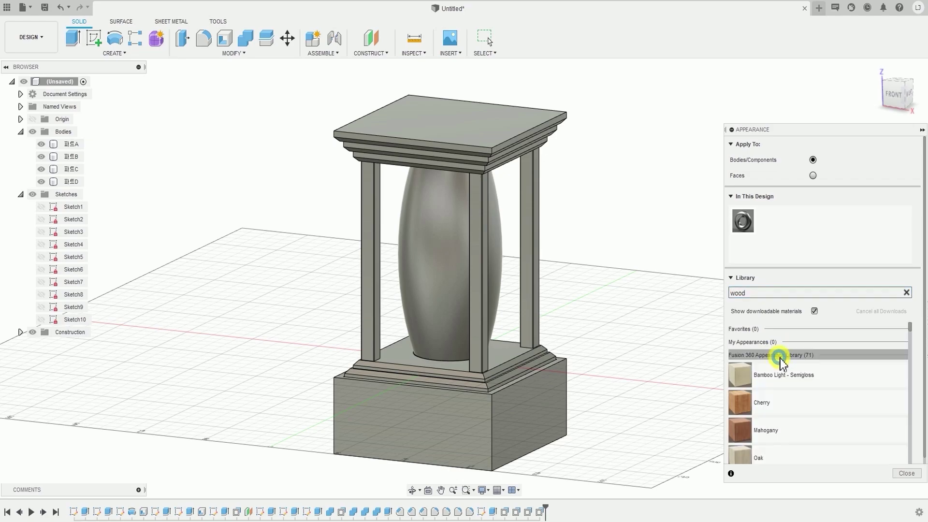
Step: Apply the Mahogany wood appearance to the roof, the columned base and the bottom box
scroll(842, 424, "down", 2)
scroll(825, 422, "up", 2)
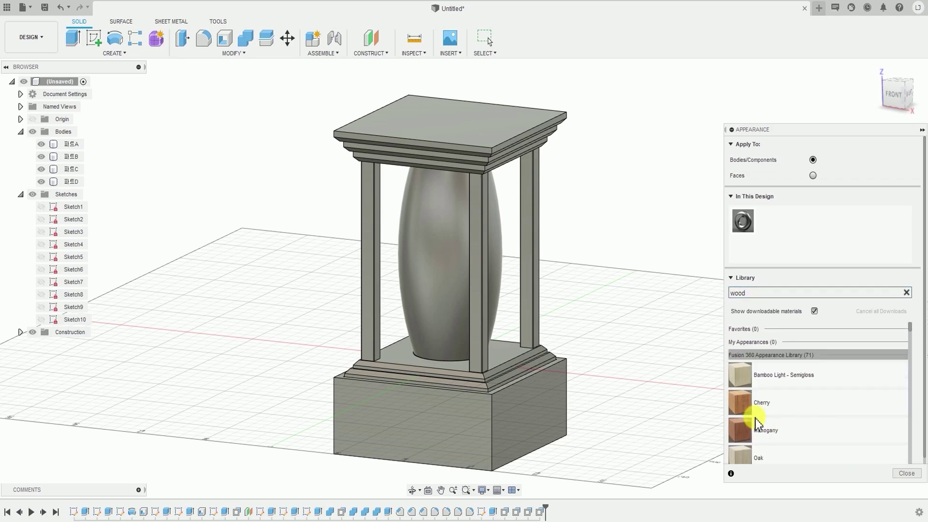
scroll(773, 392, "down", 2)
scroll(769, 387, "down", 3)
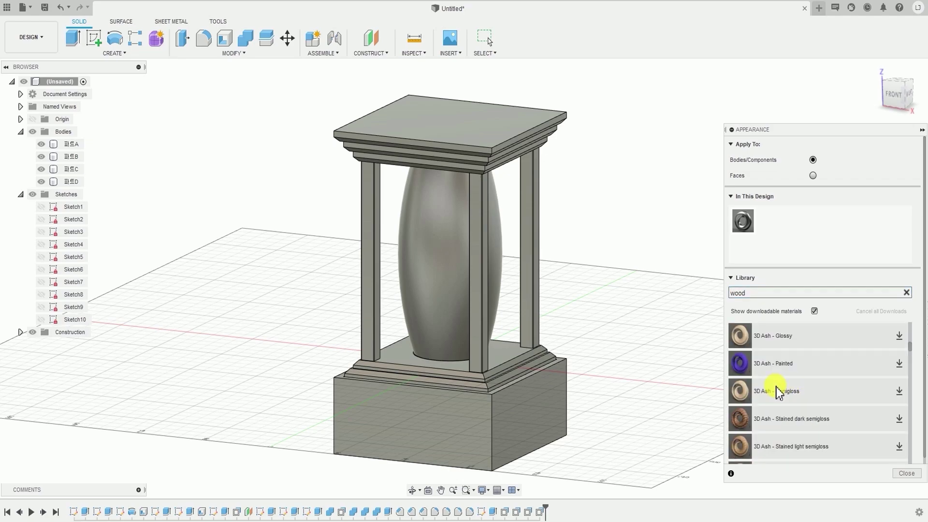
scroll(779, 401, "up", 5)
scroll(739, 400, "down", 3)
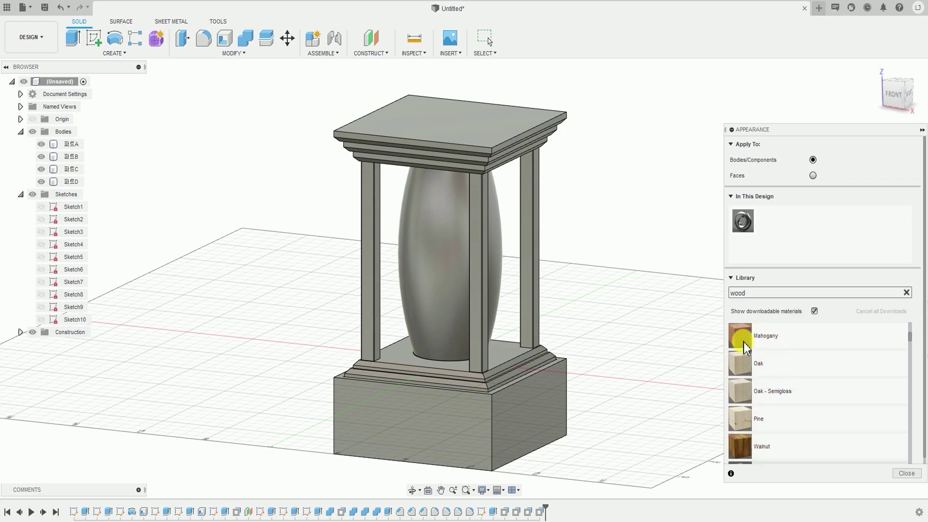
left_click_drag(743, 341, 529, 126)
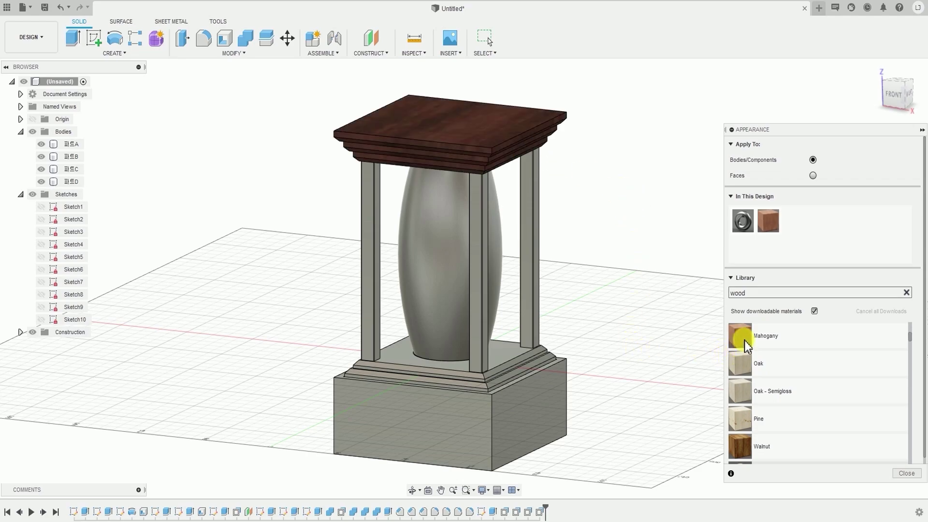
left_click_drag(745, 340, 491, 364)
left_click_drag(749, 340, 530, 369)
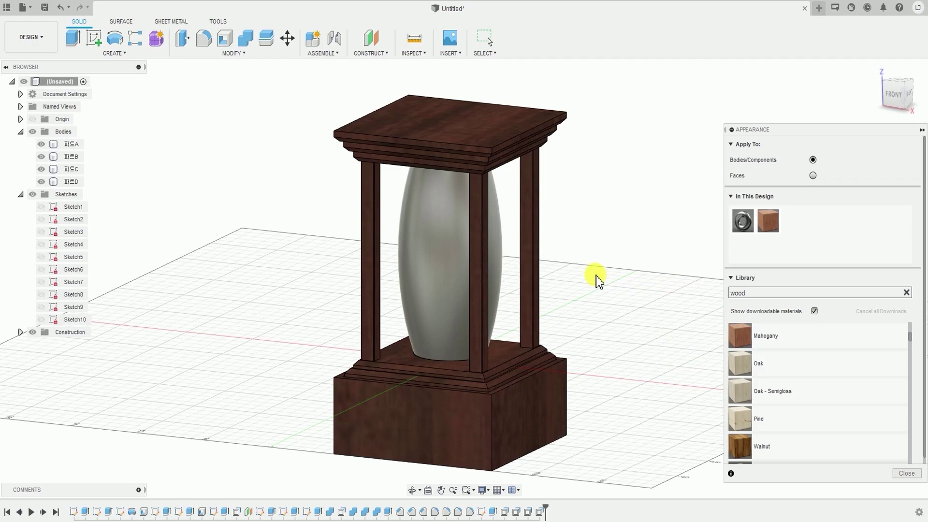
Step: Replace the appearance library search term with abs
middle_click_drag(599, 281, 572, 251, "shift")
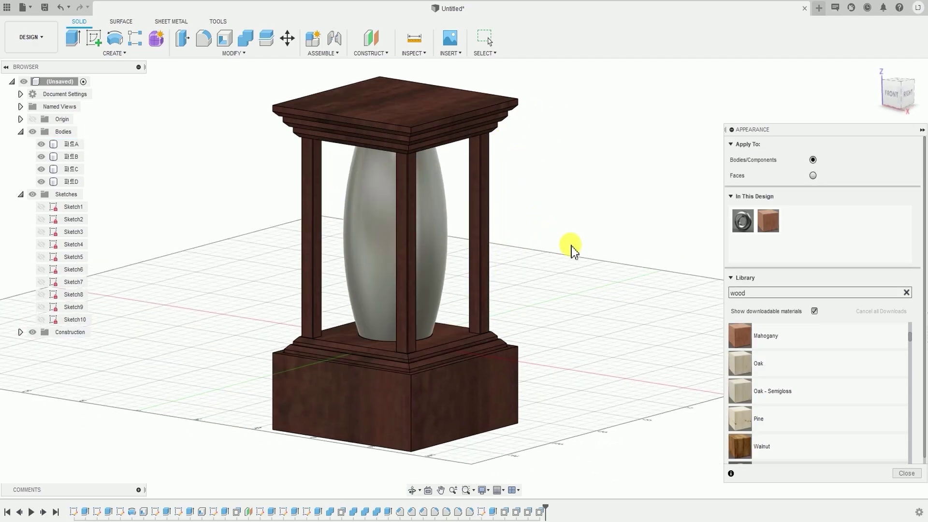
left_click(773, 295)
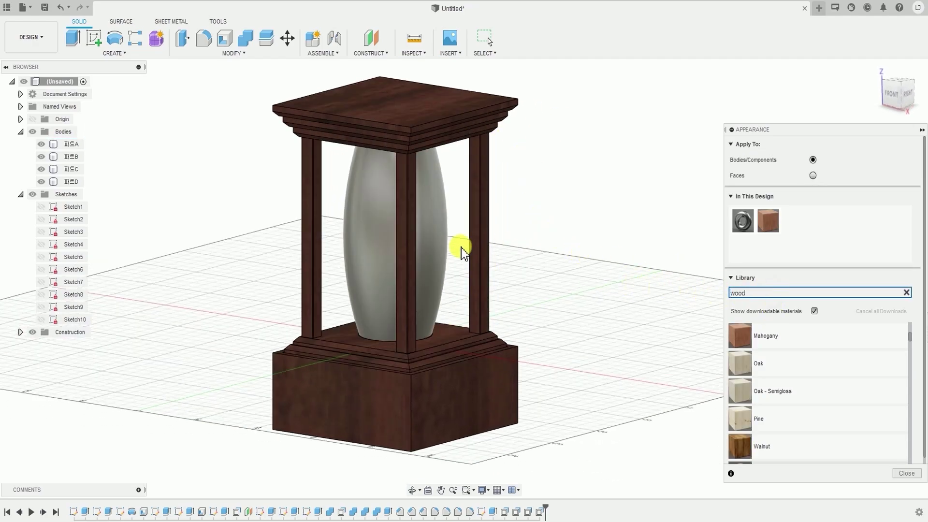
type("wooda")
key("BackSpace")
key("BackSpace")
key("BackSpace")
key("BackSpace")
key("BackSpace")
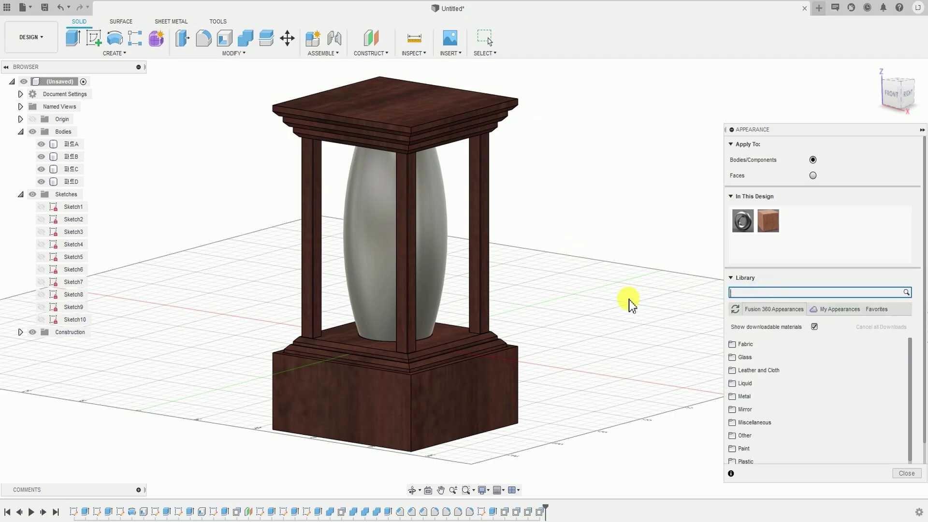
type("abs")
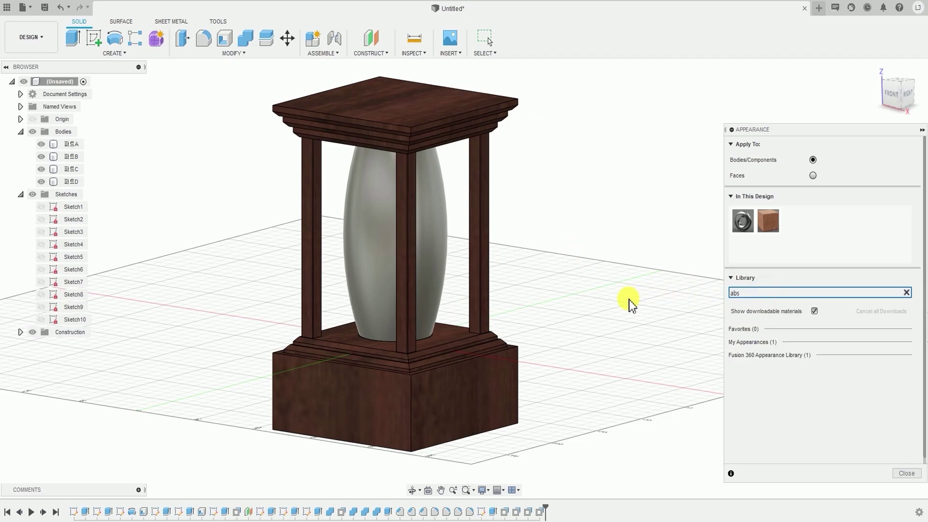
Step: Apply the ABS (White) appearance from the Fusion 360 library to the barrel-shaped body and finish assigning appearances
left_click(792, 356)
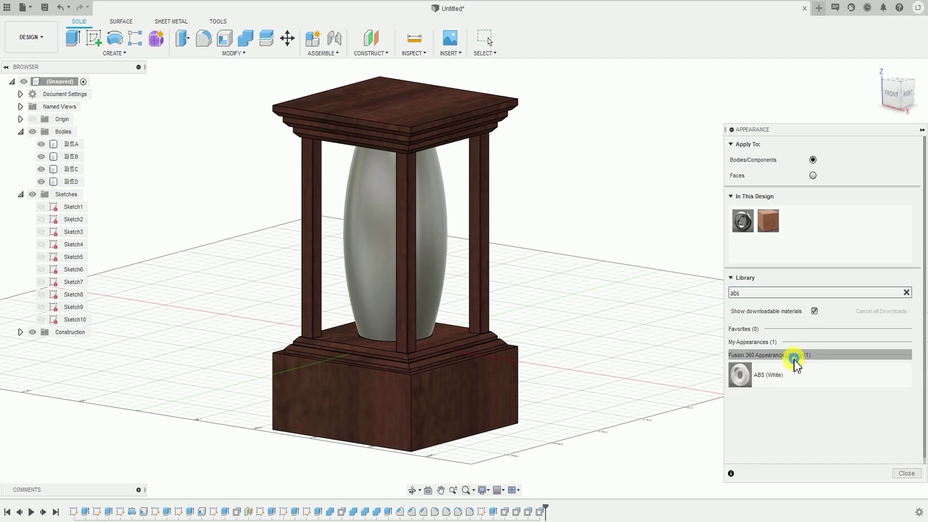
left_click_drag(773, 380, 387, 237)
middle_click_drag(387, 237, 484, 227, "shift")
middle_click_drag(555, 314, 570, 317)
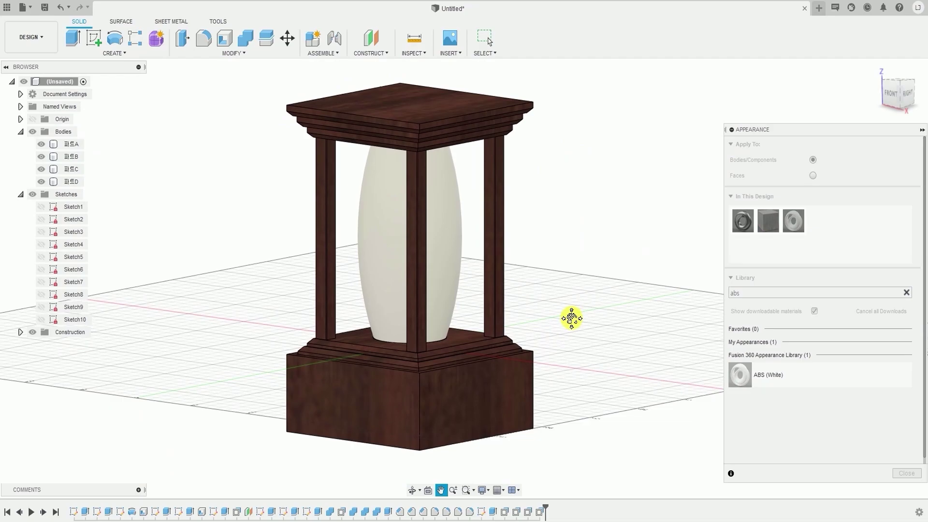
key("Escape")
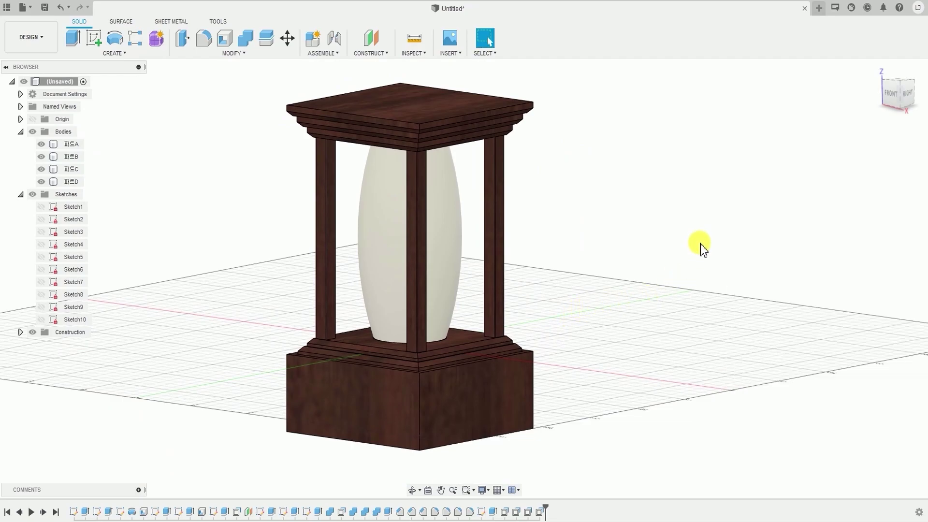